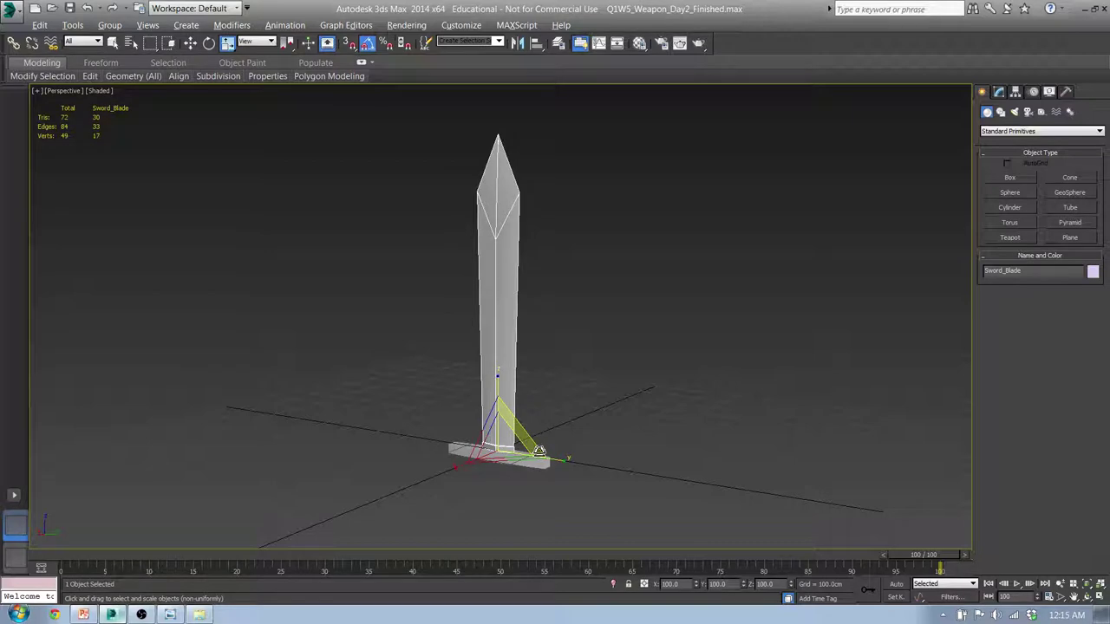
Apply the semi-transparent Modeling_Mat material to the sword's crossguard and blade in the top view.
{"action": "middle_click_drag", "start_coordinate": [538, 447], "coordinate": [532, 369], "text": "alt"}
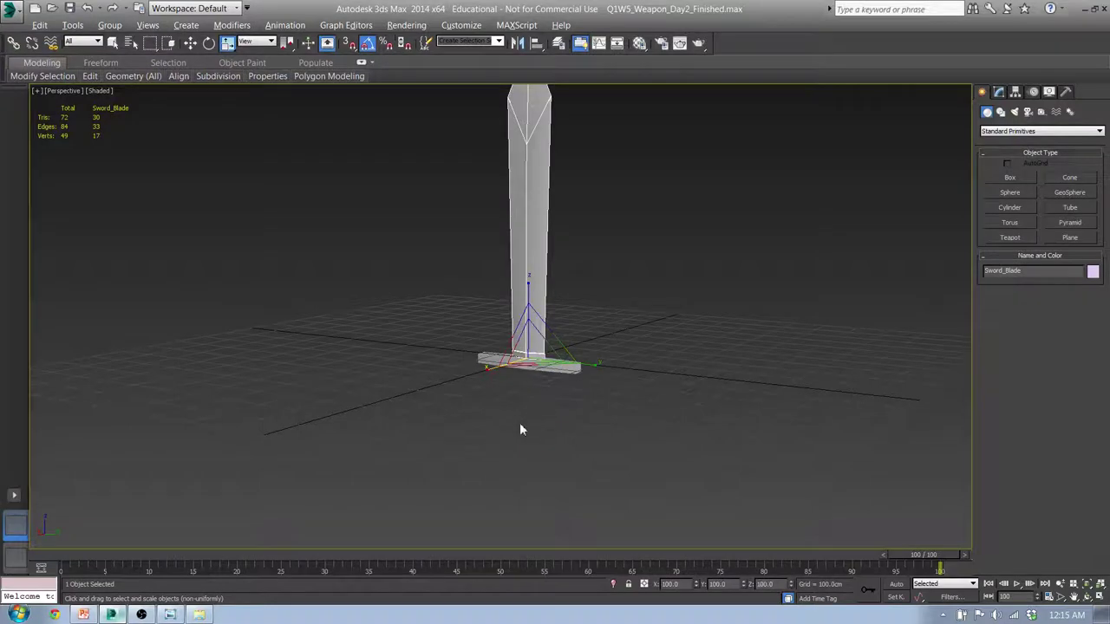
{"action": "middle_click_drag", "start_coordinate": [519, 429], "coordinate": [492, 456]}
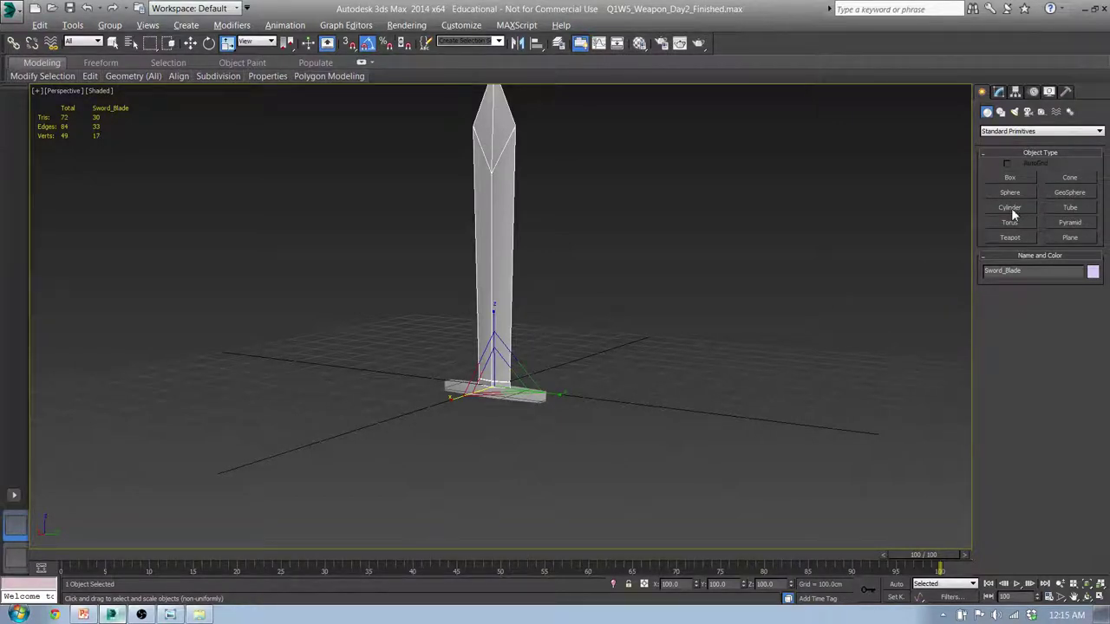
{"action": "key", "text": "t"}
{"action": "middle_click_drag", "start_coordinate": [630, 295], "coordinate": [550, 267]}
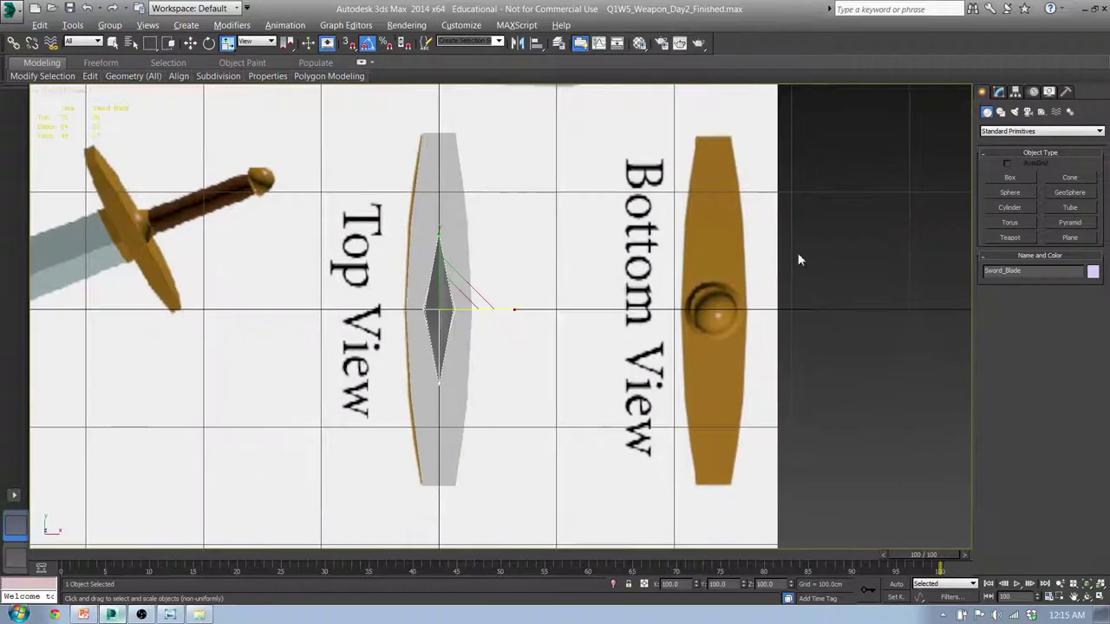
{"action": "left_click", "coordinate": [637, 48]}
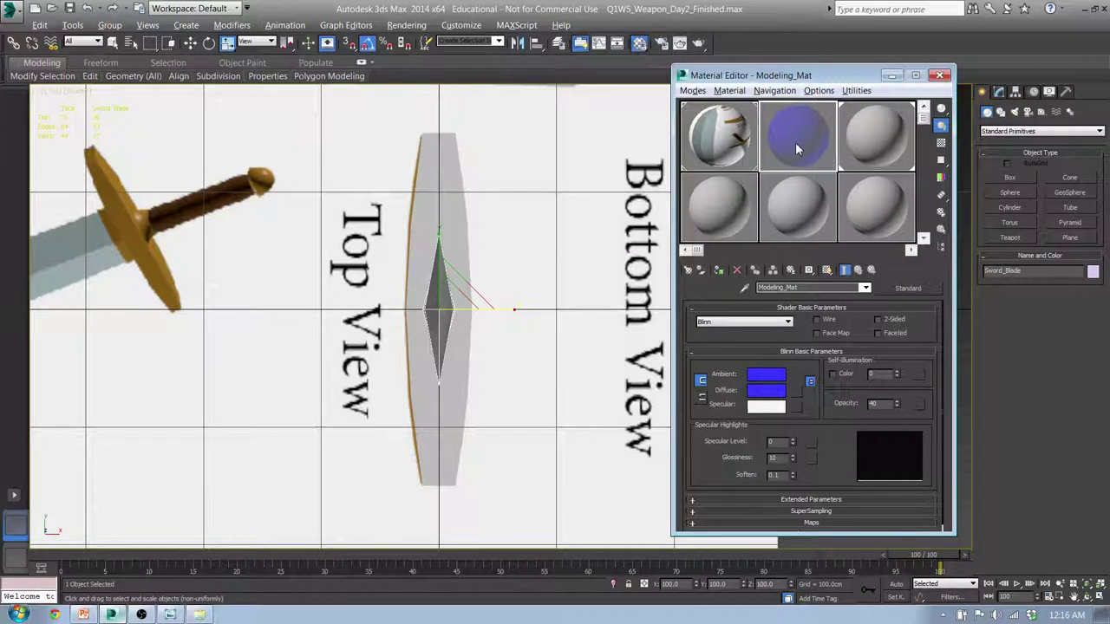
{"action": "left_click_drag", "start_coordinate": [795, 142], "coordinate": [512, 202]}
{"action": "left_click_drag", "start_coordinate": [784, 146], "coordinate": [429, 310]}
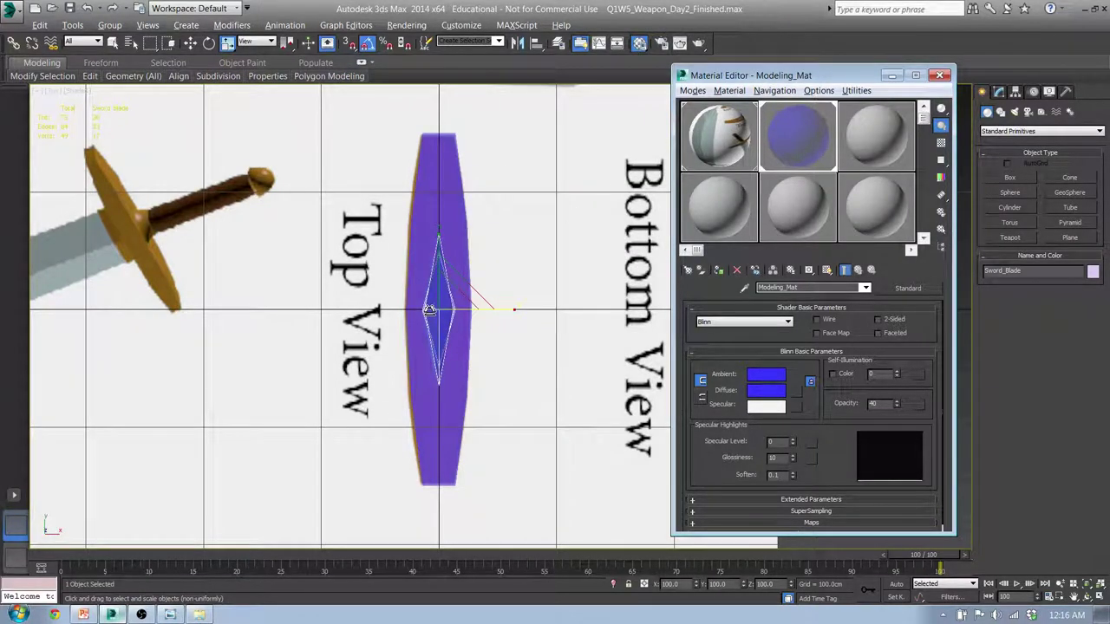
{"action": "left_click", "coordinate": [941, 76]}
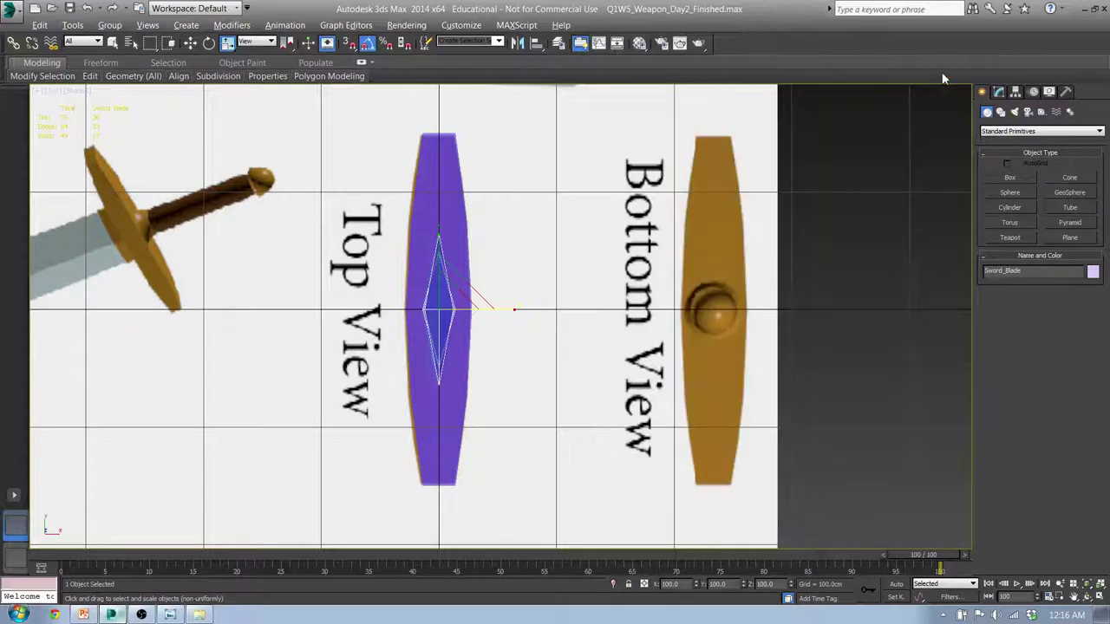
With grid snapping on, create a cylinder between the Top View and Bottom View drawings, about 15.3 cm in radius and 100 cm high.
{"action": "left_click", "coordinate": [1022, 206]}
{"action": "middle_click_drag", "start_coordinate": [775, 265], "coordinate": [746, 347]}
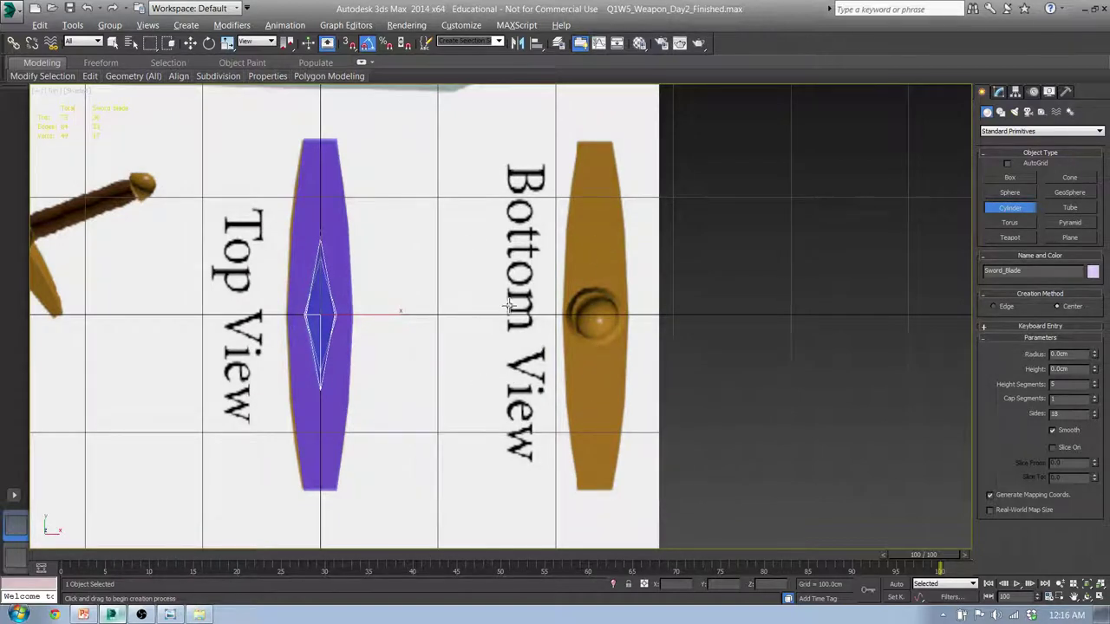
{"action": "key", "text": "s"}
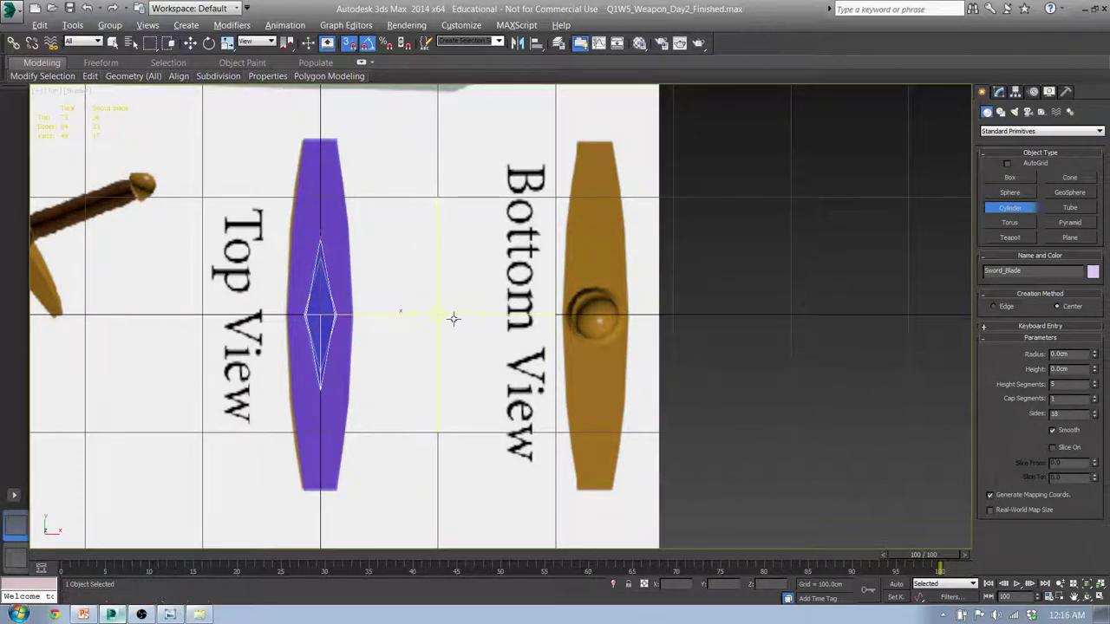
{"action": "left_click_drag", "start_coordinate": [439, 315], "coordinate": [450, 296]}
{"action": "left_click", "coordinate": [432, 156]}
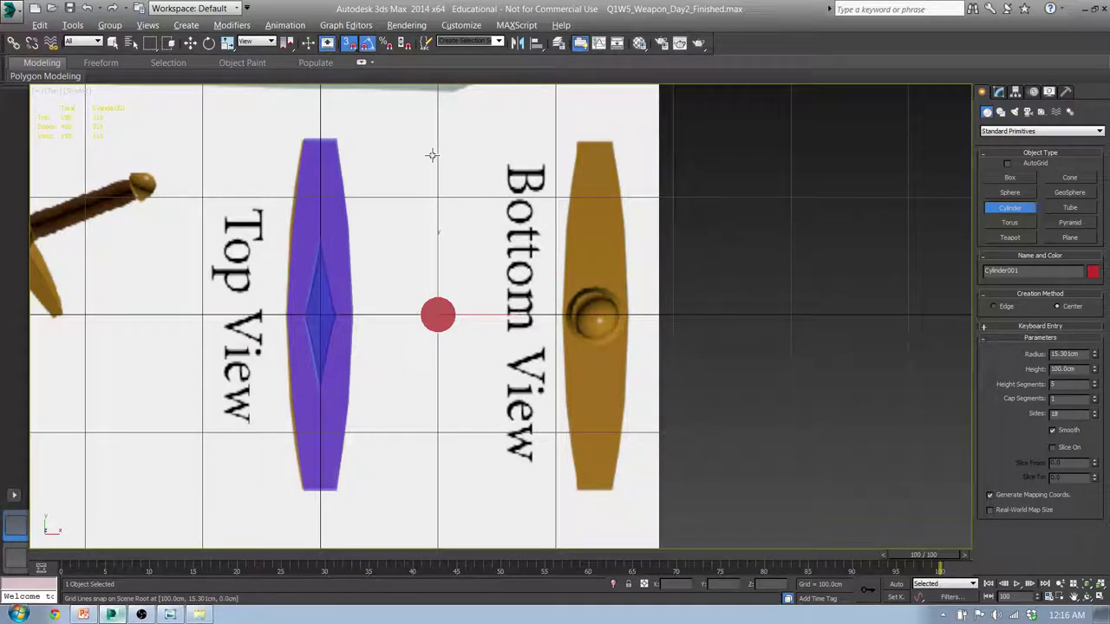
In the front view, adjust the cylinder's radius to 19.585 cm and its height to -147 cm so it extends downward.
{"action": "middle_click_drag", "start_coordinate": [407, 376], "coordinate": [439, 364]}
{"action": "key", "text": "f"}
{"action": "middle_click_drag", "start_coordinate": [595, 387], "coordinate": [522, 297]}
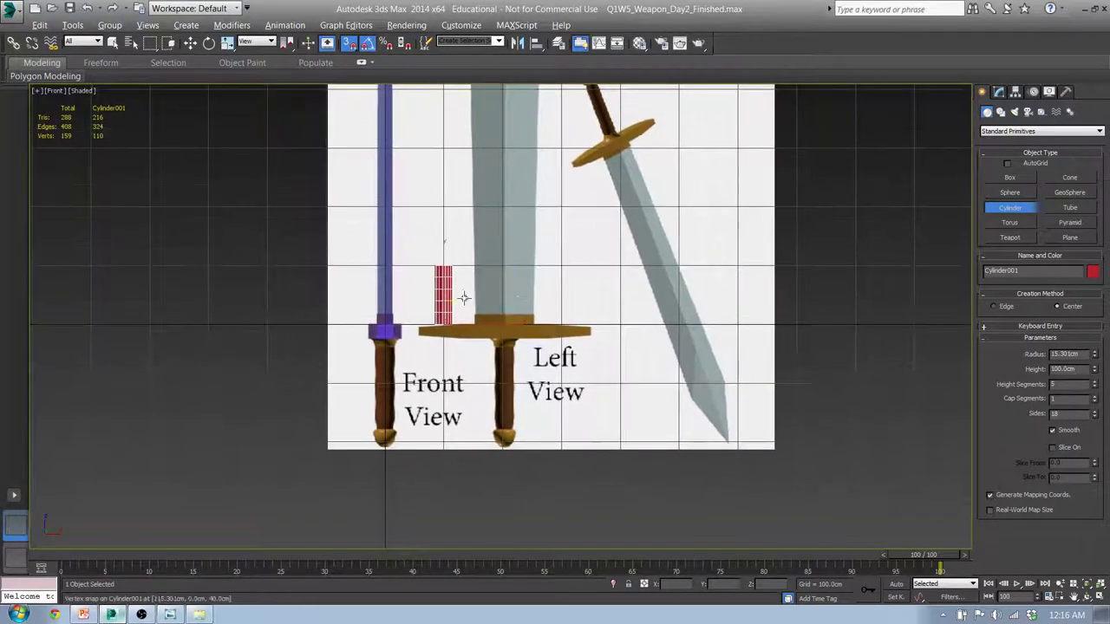
{"action": "scroll", "coordinate": [441, 302], "scroll_direction": "up", "scroll_amount": 4}
{"action": "scroll", "coordinate": [444, 300], "scroll_direction": "down", "scroll_amount": 1}
{"action": "middle_click_drag", "start_coordinate": [438, 314], "coordinate": [518, 198]}
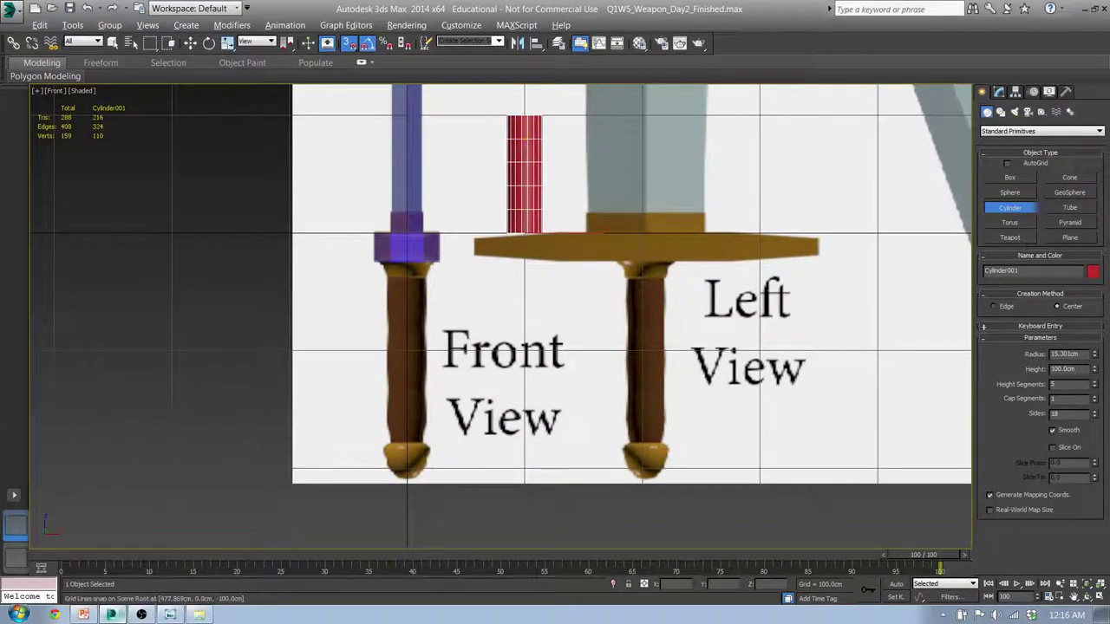
{"action": "left_click_drag", "start_coordinate": [1095, 354], "coordinate": [1085, 339]}
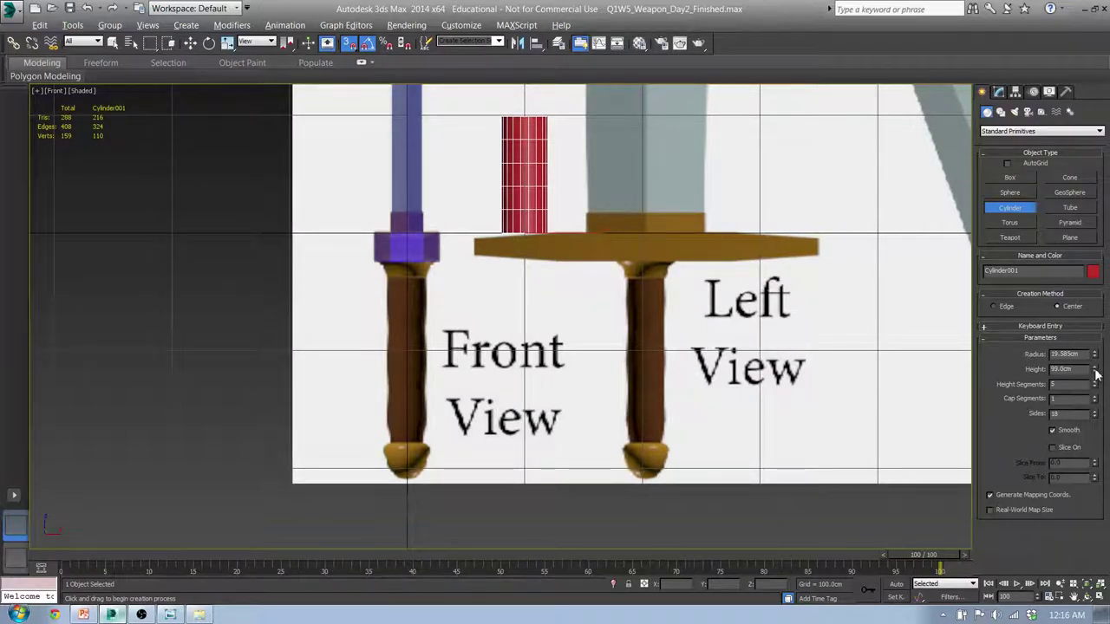
{"action": "left_click_drag", "start_coordinate": [1095, 371], "coordinate": [1102, 513]}
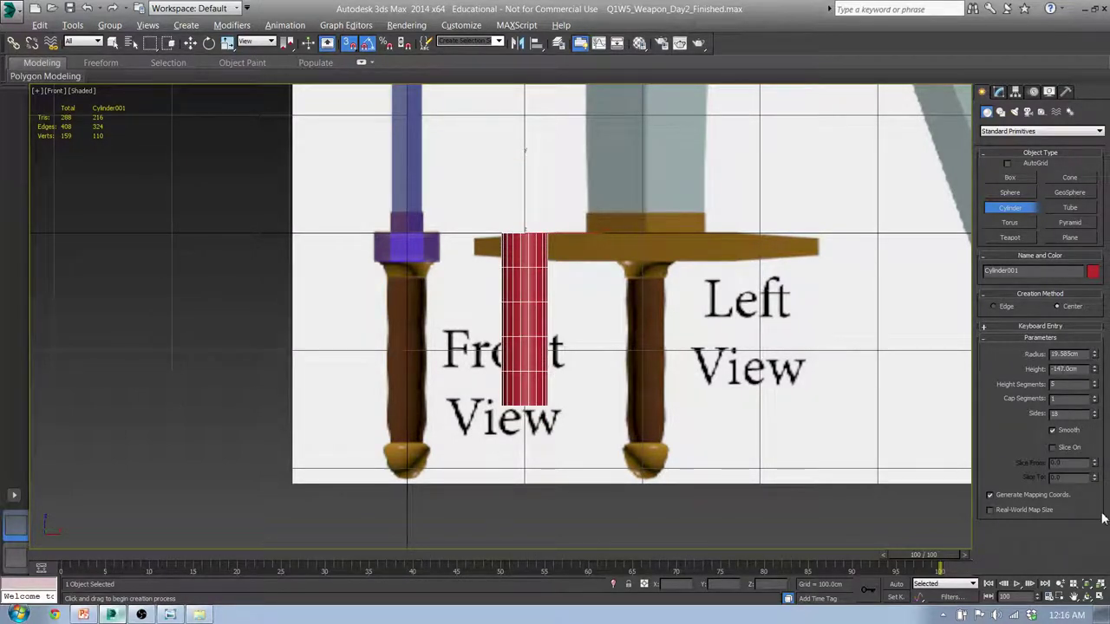
Move the cylinder over the front-view handle, directly beneath the crossguard, at X 0 cm and Z -25 cm.
{"action": "middle_click_drag", "start_coordinate": [540, 264], "coordinate": [513, 296]}
{"action": "key", "text": "w"}
{"action": "left_click_drag", "start_coordinate": [498, 228], "coordinate": [366, 298]}
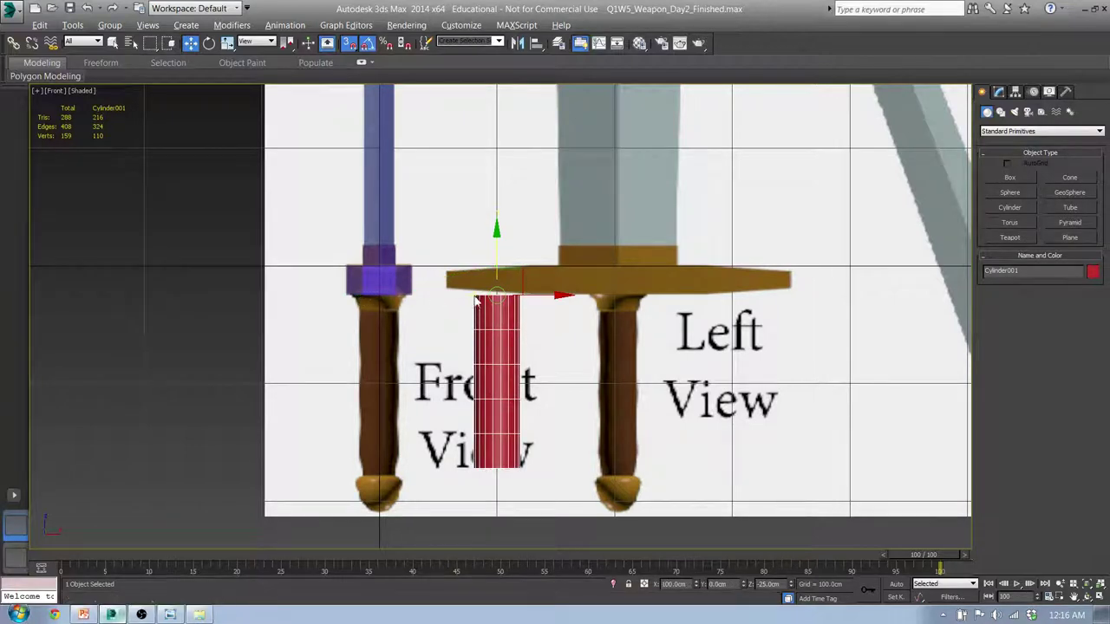
{"action": "left_click_drag", "start_coordinate": [547, 298], "coordinate": [422, 288]}
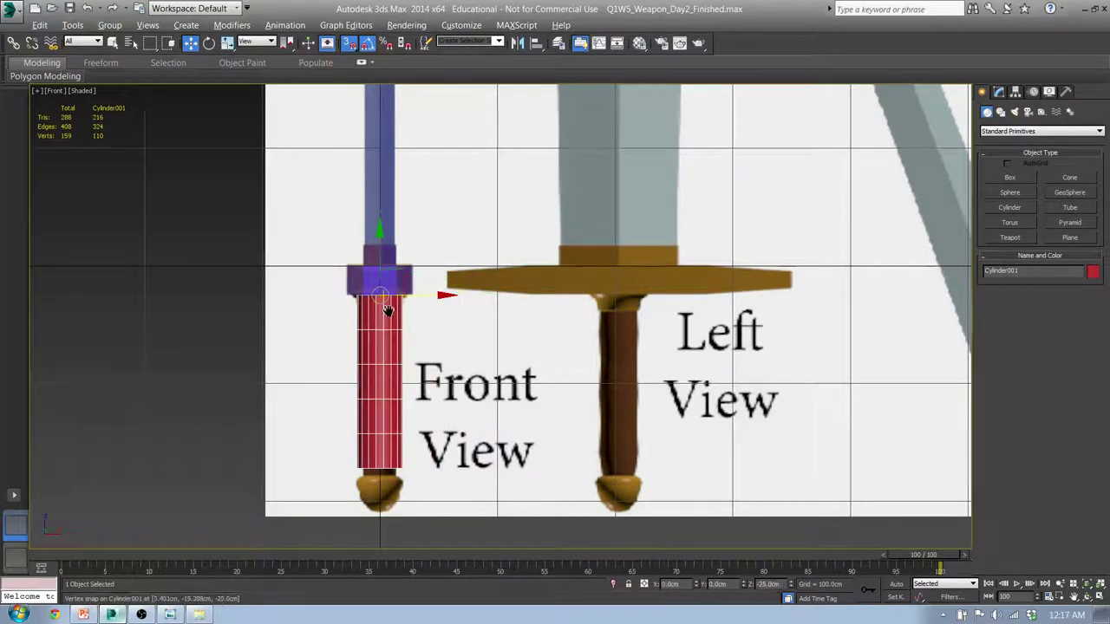
Apply the Modeling_Mat material to the cylinder so the handle reference shows through it.
{"action": "scroll", "coordinate": [421, 287], "scroll_direction": "up", "scroll_amount": 2}
{"action": "scroll", "coordinate": [421, 287], "scroll_direction": "up", "scroll_amount": 2}
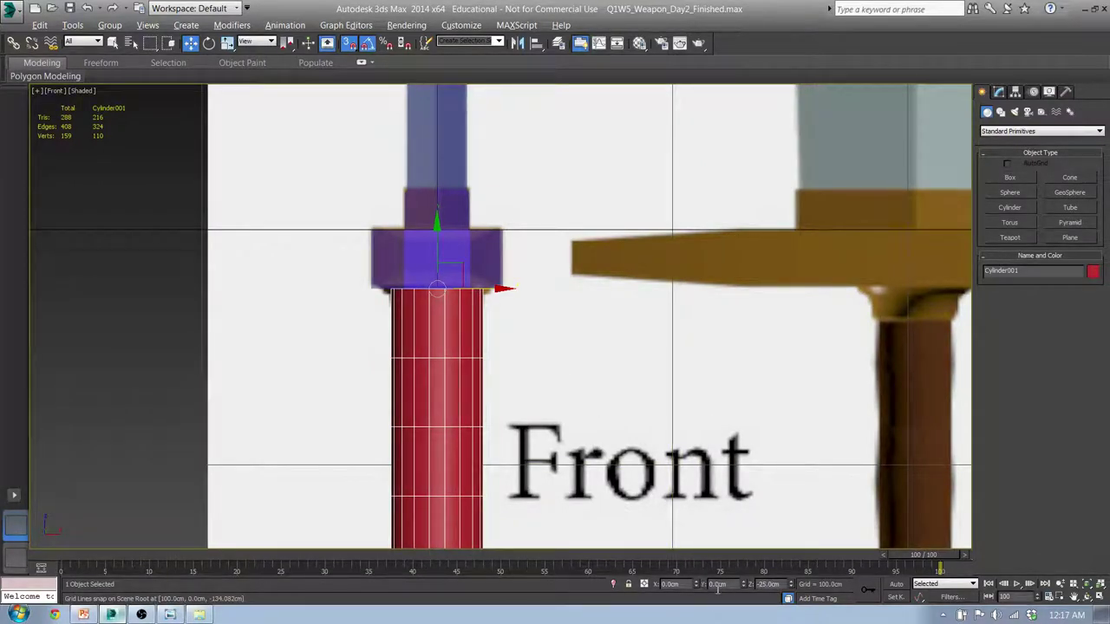
{"action": "scroll", "coordinate": [590, 347], "scroll_direction": "up", "scroll_amount": 4}
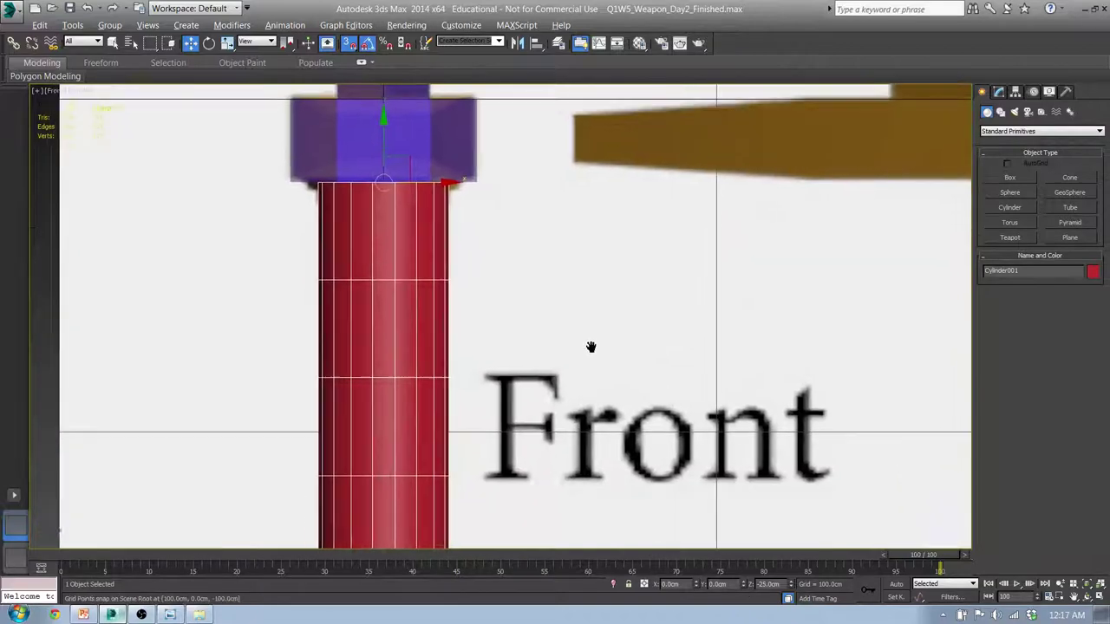
{"action": "left_click", "coordinate": [639, 47]}
{"action": "left_click_drag", "start_coordinate": [789, 136], "coordinate": [568, 243]}
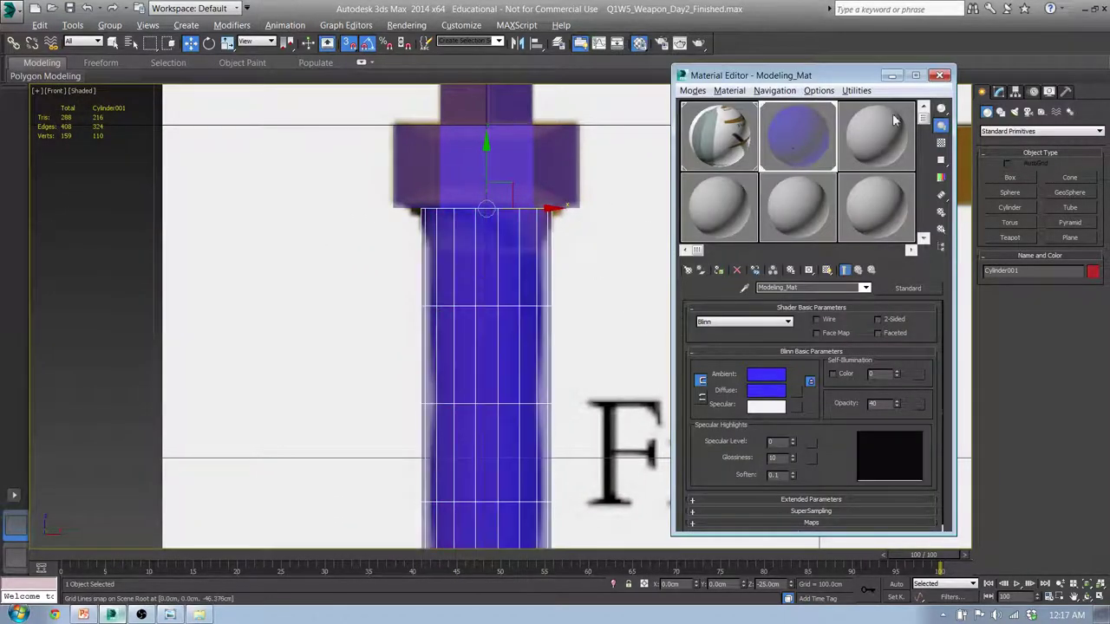
{"action": "left_click", "coordinate": [939, 76]}
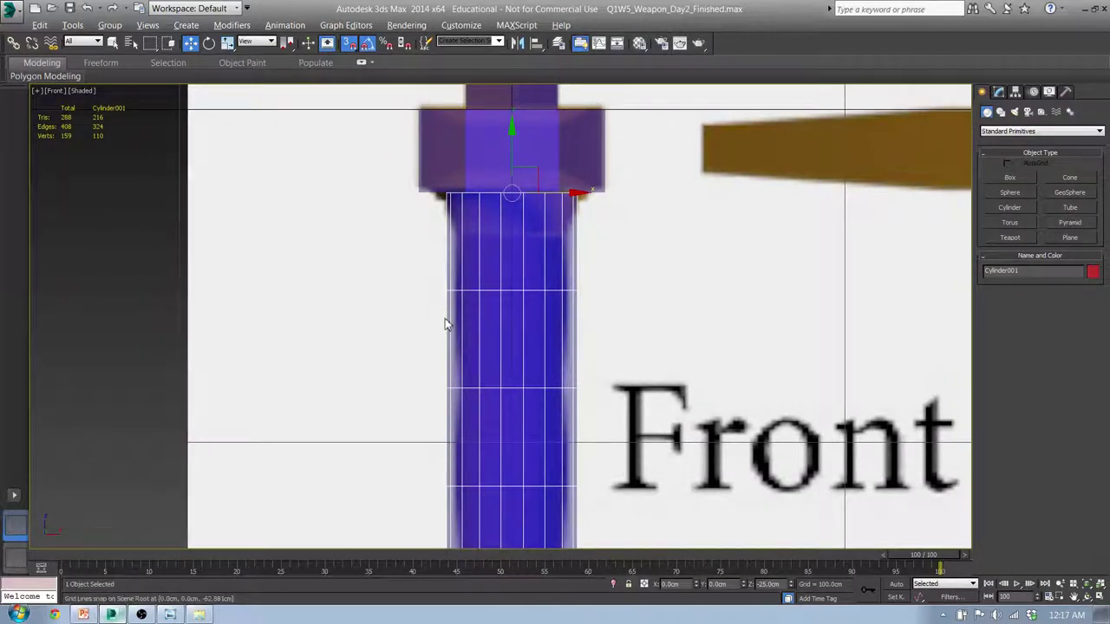
Compare the cylinder with the handle in the reference drawings and rename it Sword_Handle.
{"action": "scroll", "coordinate": [500, 324], "scroll_direction": "down", "scroll_amount": 8}
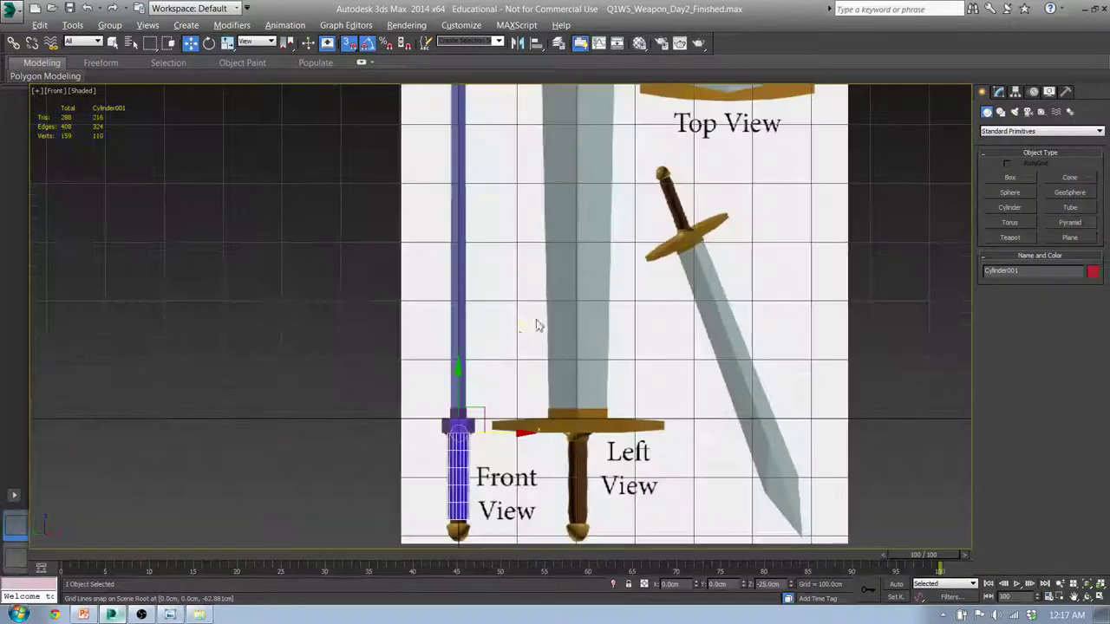
{"action": "scroll", "coordinate": [535, 406], "scroll_direction": "up", "scroll_amount": 8}
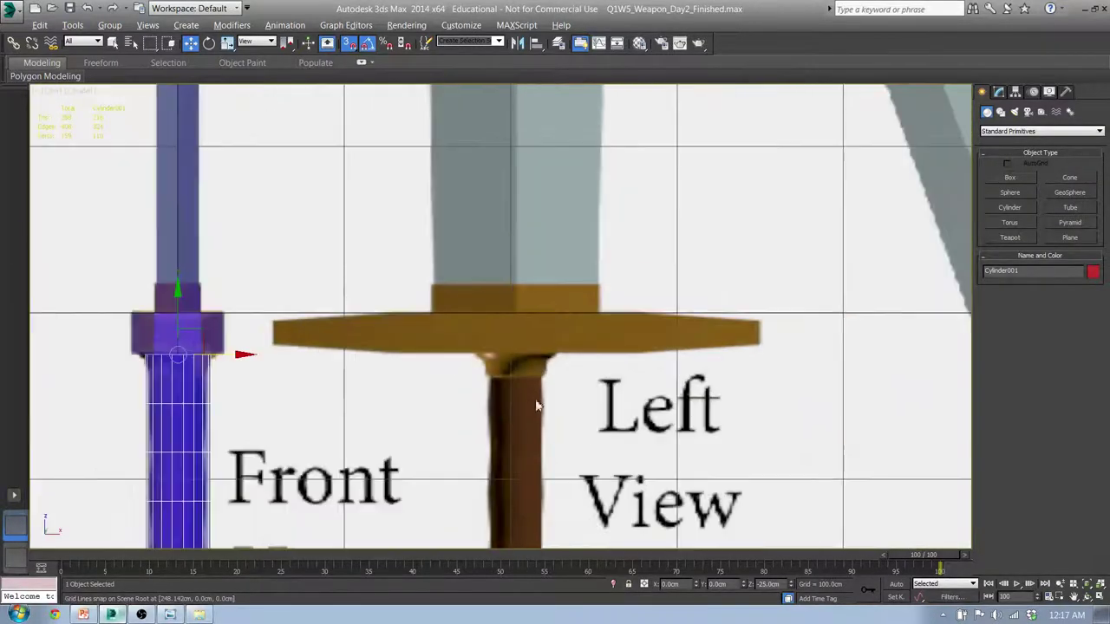
{"action": "middle_click_drag", "start_coordinate": [535, 405], "coordinate": [686, 285]}
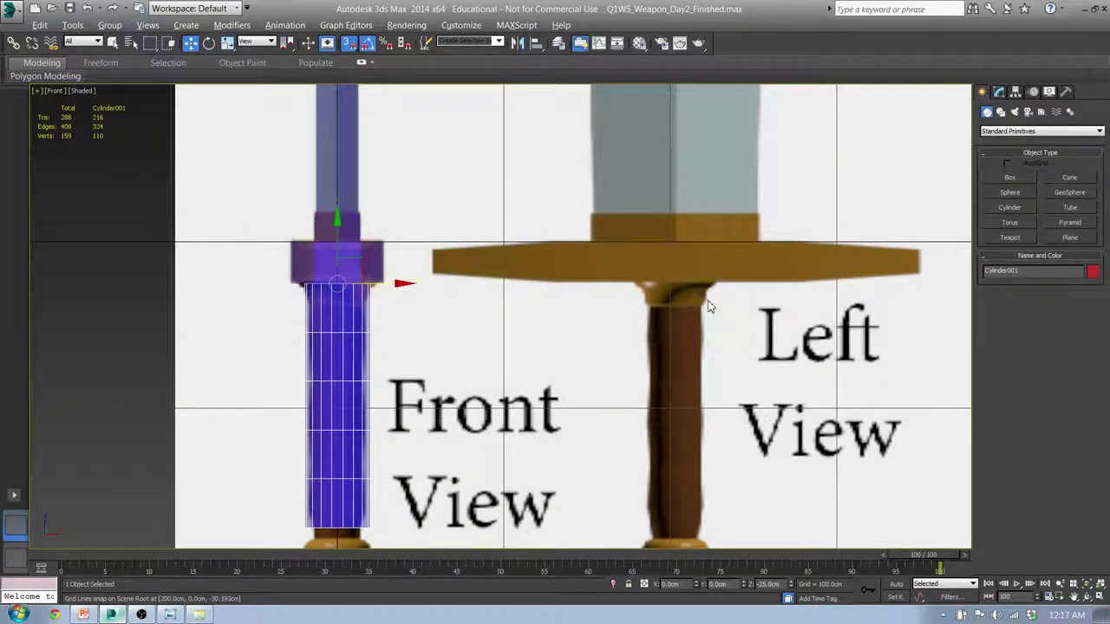
{"action": "middle_click_drag", "start_coordinate": [693, 364], "coordinate": [713, 316]}
{"action": "middle_click_drag", "start_coordinate": [377, 430], "coordinate": [418, 339]}
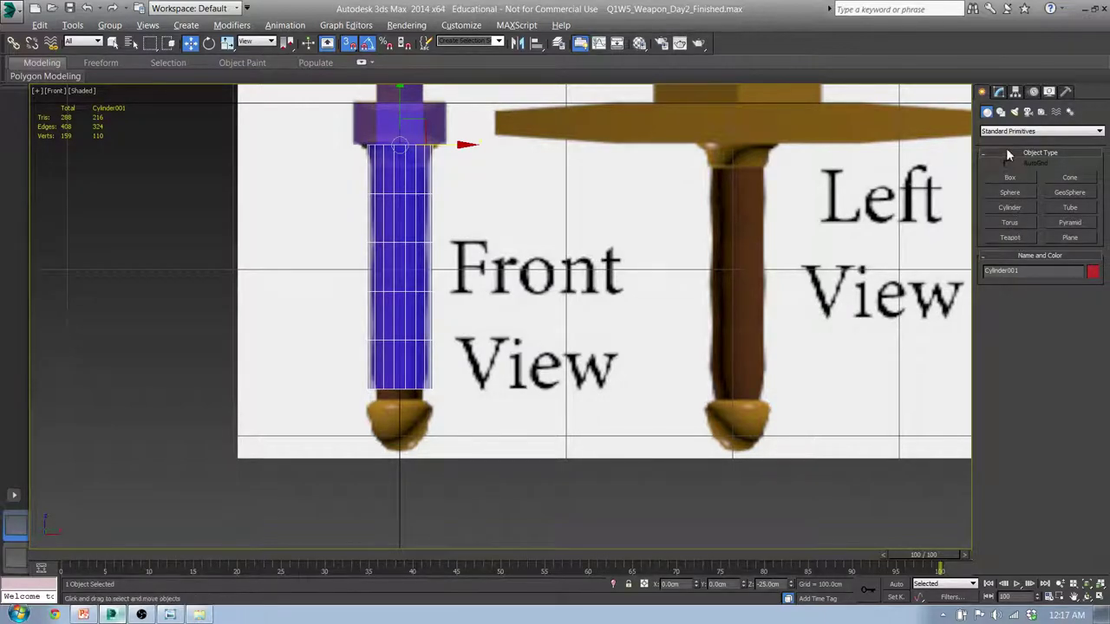
{"action": "left_click", "coordinate": [999, 92]}
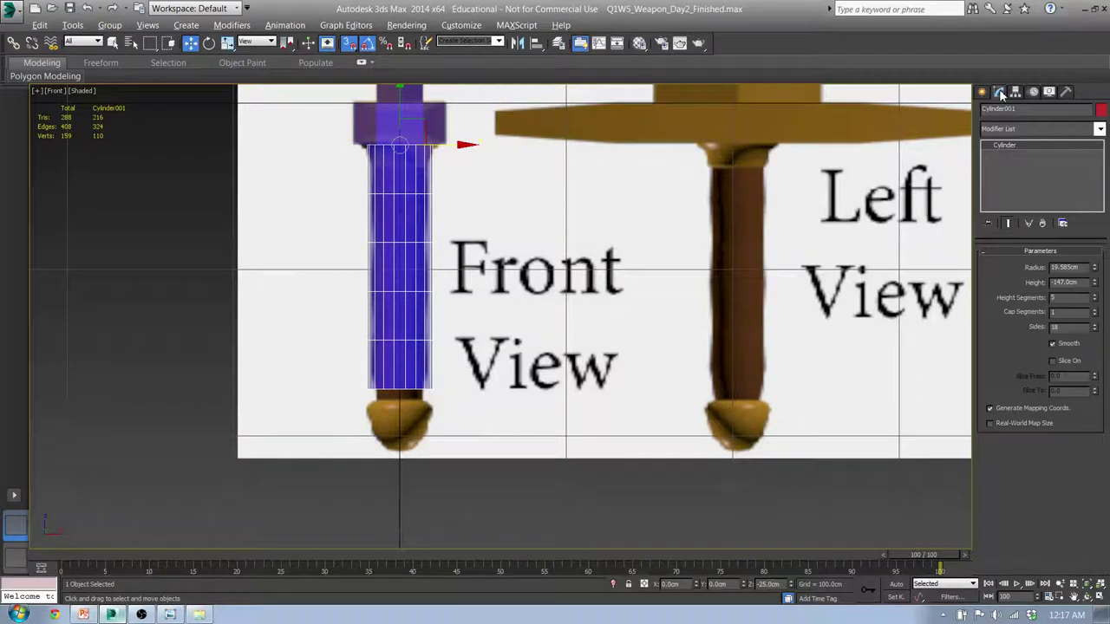
{"action": "left_click_drag", "start_coordinate": [1027, 114], "coordinate": [962, 108]}
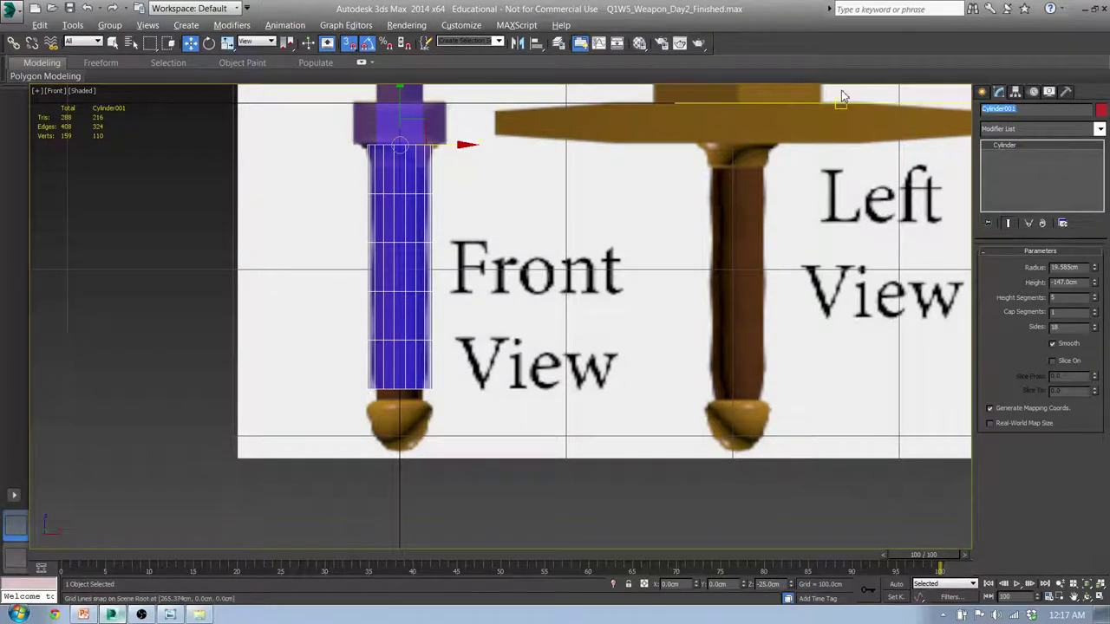
{"action": "type", "text": "Sword_Handle"}
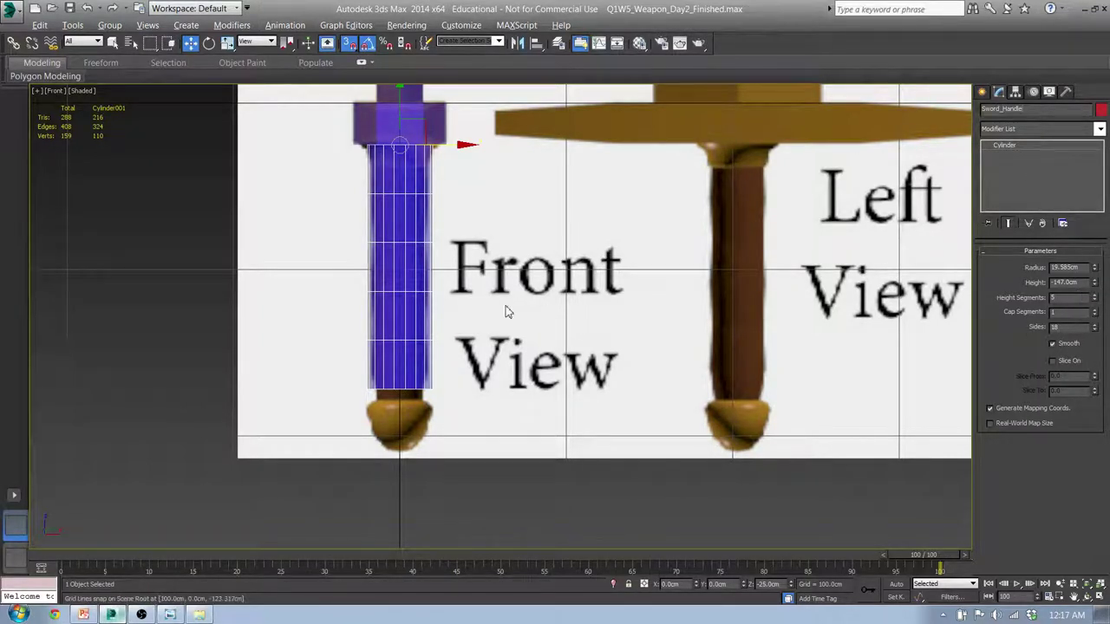
Isolate the handle cylinder and set its cap segments to 2 in the top view.
{"action": "middle_click_drag", "start_coordinate": [430, 351], "coordinate": [519, 344]}
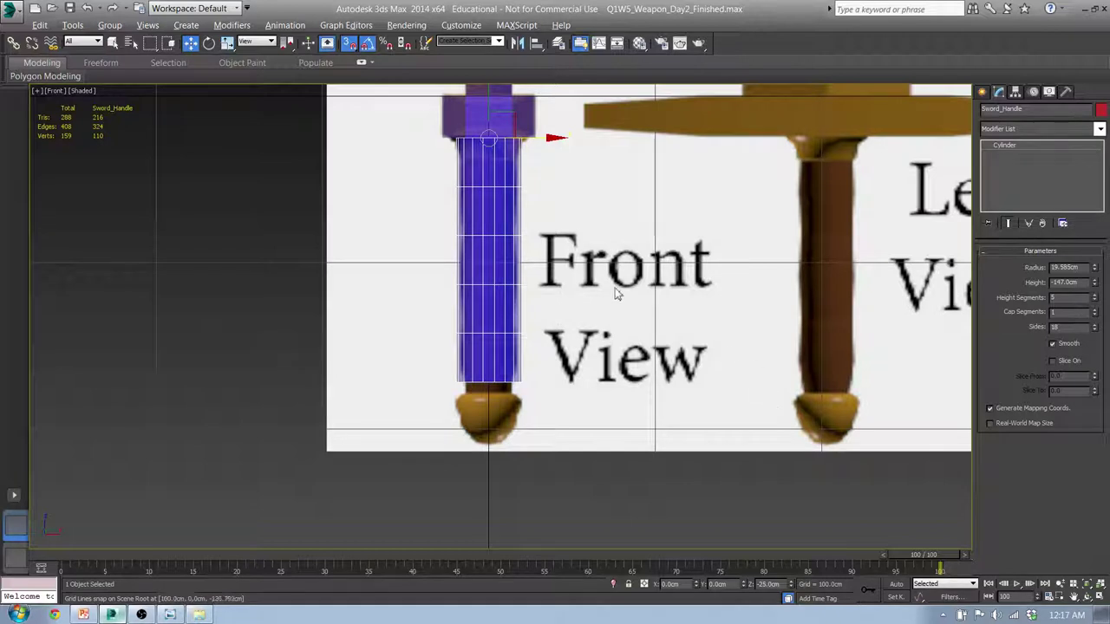
{"action": "key", "text": "alt+q"}
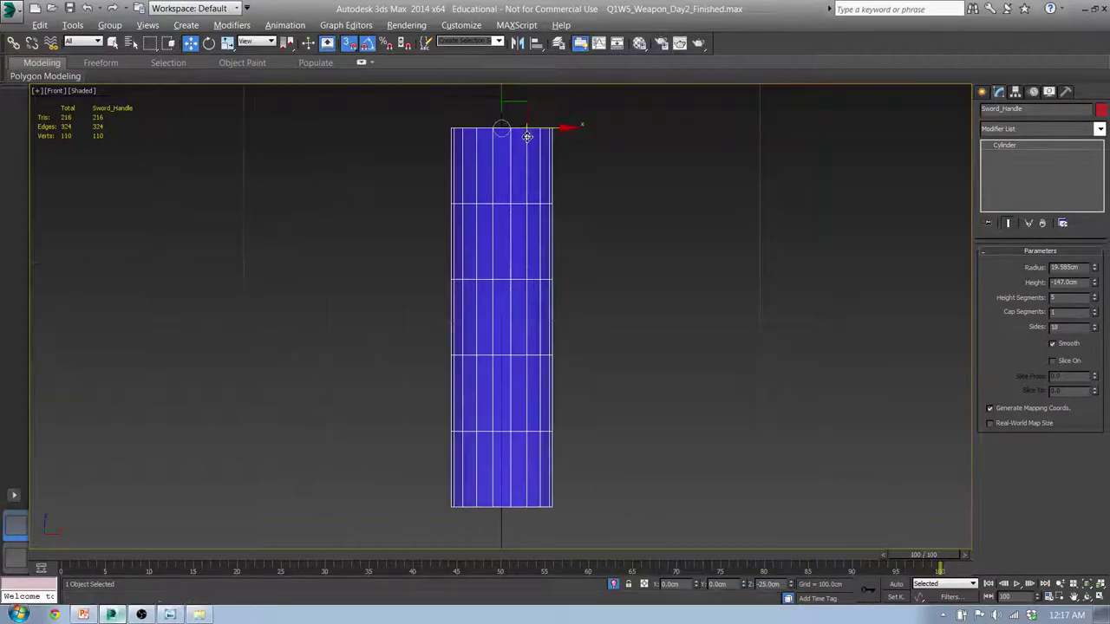
{"action": "key", "text": "t"}
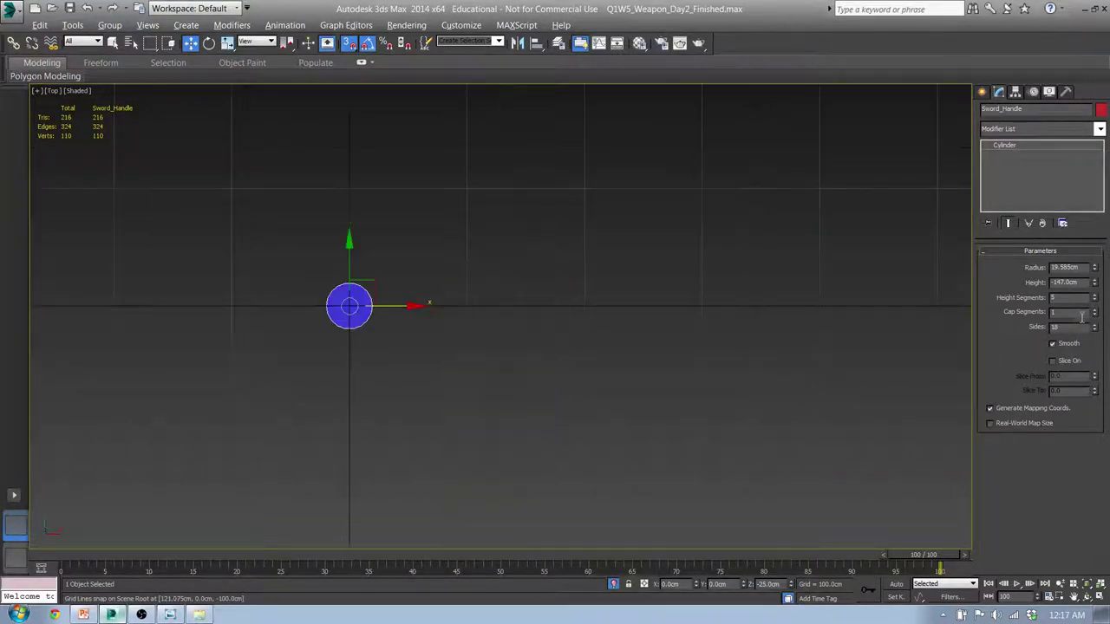
{"action": "left_click", "coordinate": [1094, 310]}
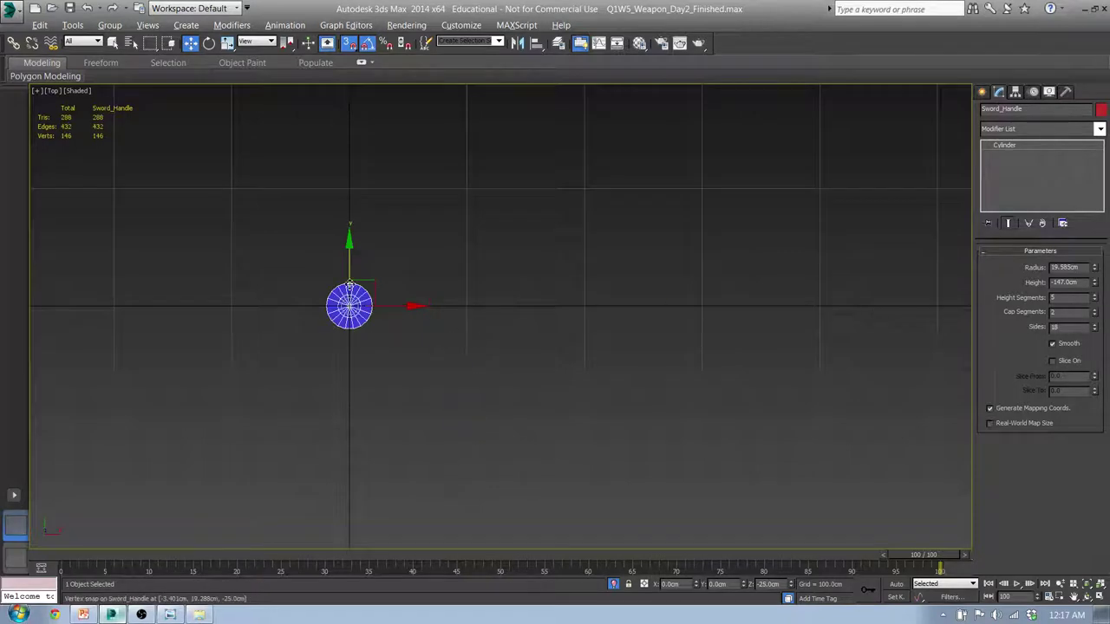
{"action": "middle_click_drag", "start_coordinate": [347, 323], "coordinate": [535, 317]}
{"action": "scroll", "coordinate": [523, 294], "scroll_direction": "up", "scroll_amount": 8}
{"action": "middle_click_drag", "start_coordinate": [705, 333], "coordinate": [578, 329]}
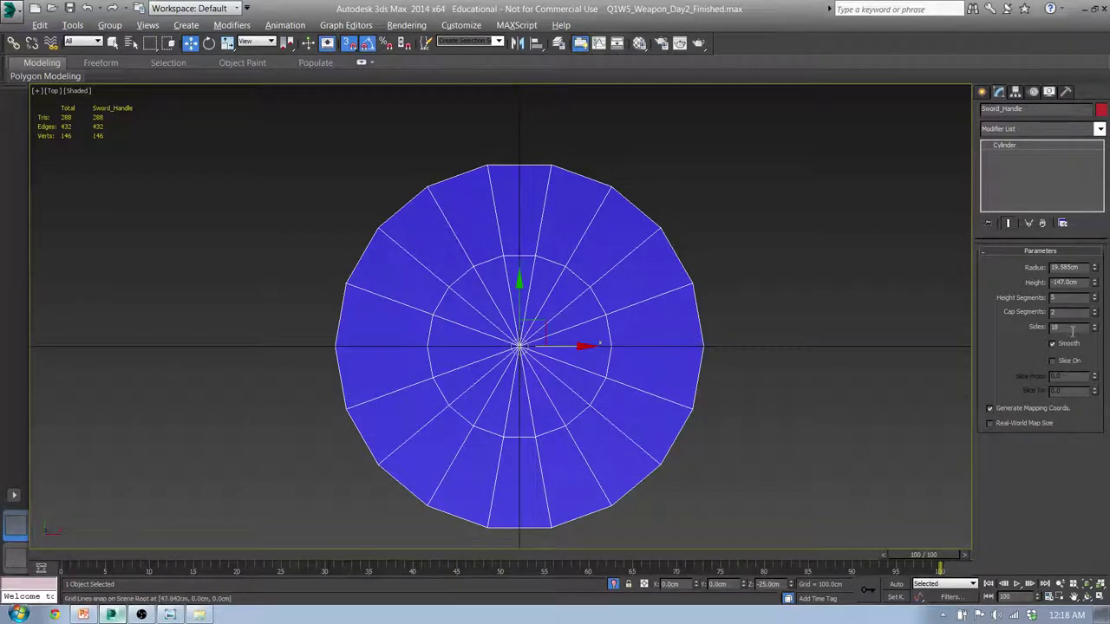
Try 16, 20 and 24 sides on the handle cylinder, and finally set its sides to 32.
{"action": "type", "text": "16"}
{"action": "key", "text": "Return"}
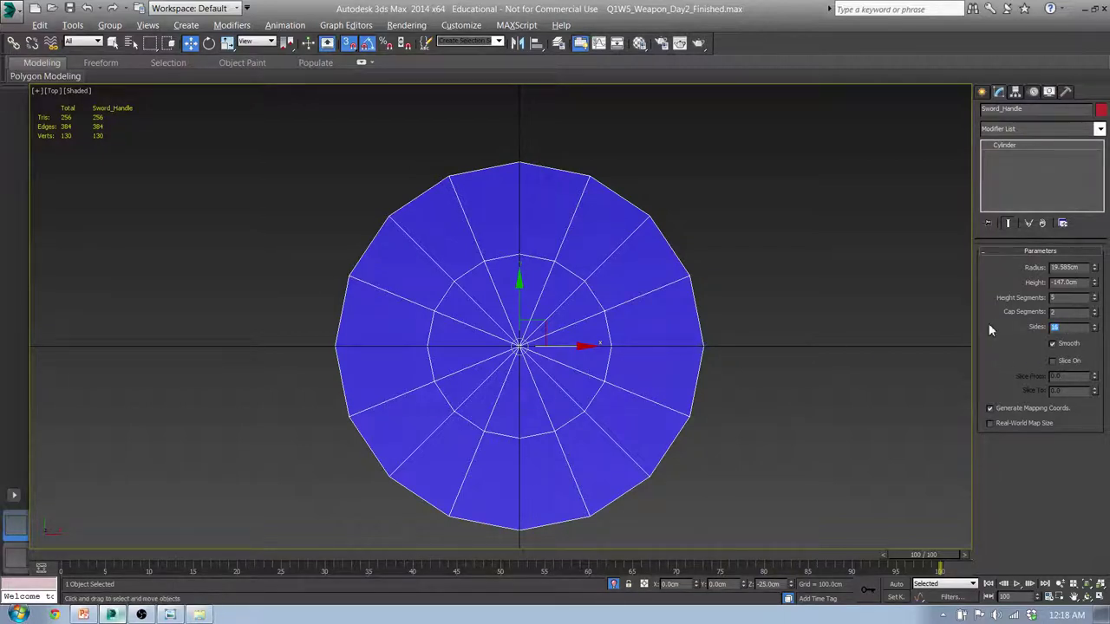
{"action": "type", "text": "20"}
{"action": "key", "text": "Return"}
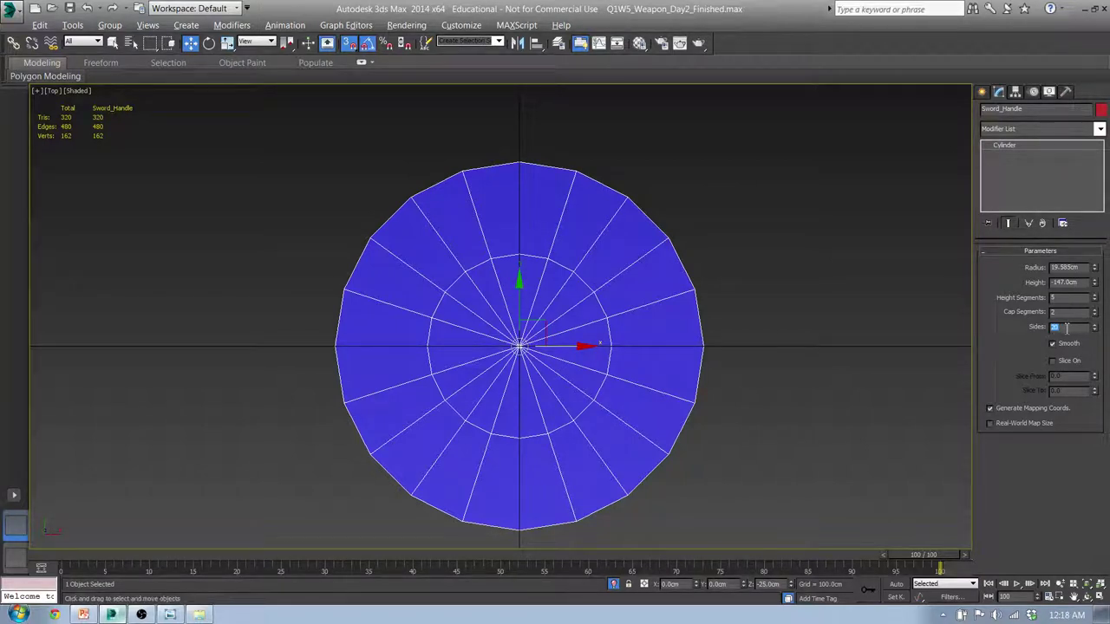
{"action": "key", "text": "Return"}
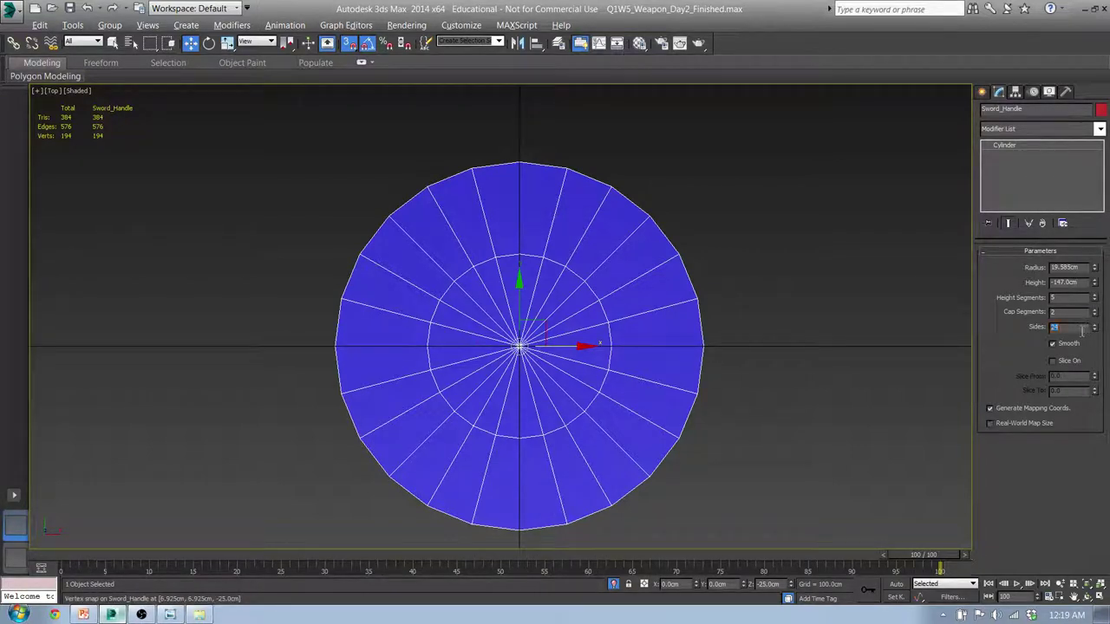
{"action": "type", "text": "32"}
{"action": "key", "text": "Return"}
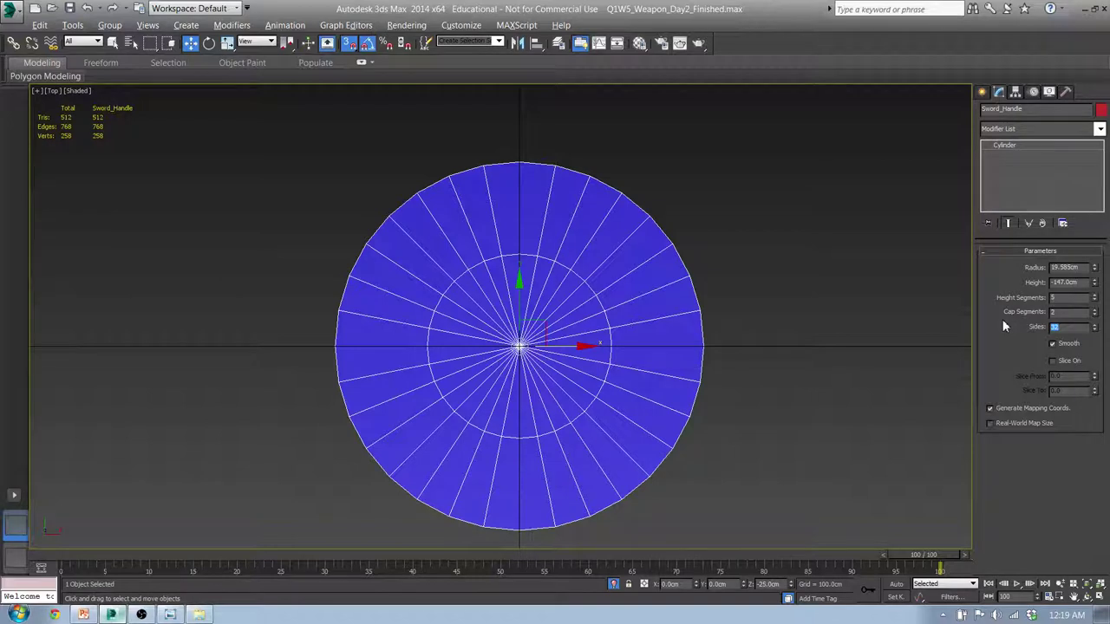
Set the handle cylinder's sides to 16 and check the segments in the front view.
{"action": "type", "text": "16"}
{"action": "key", "text": "Return"}
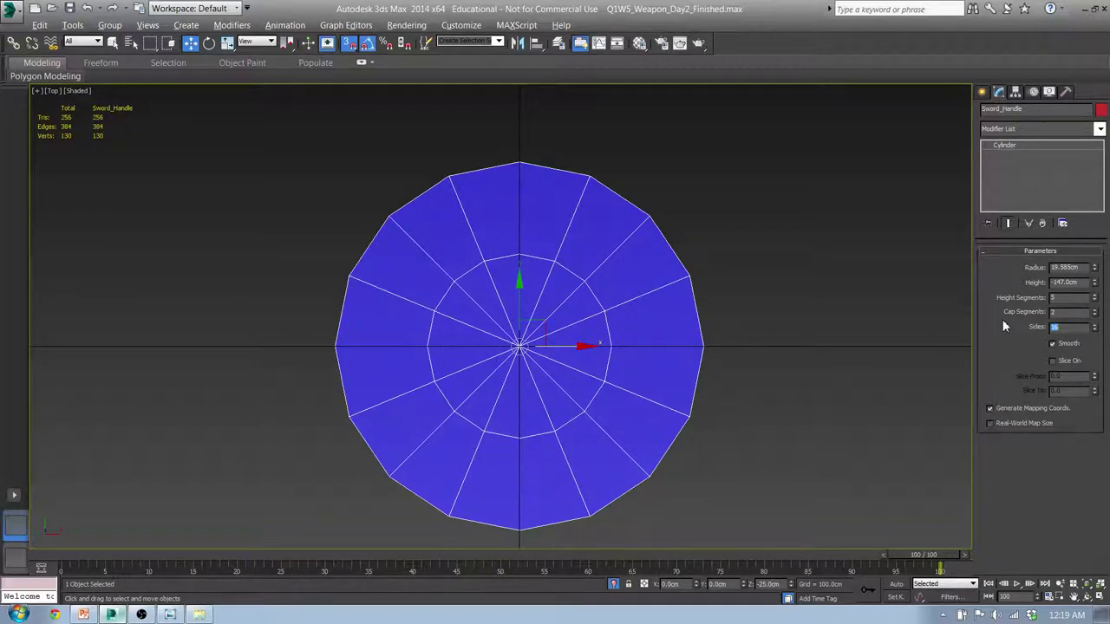
{"action": "middle_click_drag", "start_coordinate": [654, 371], "coordinate": [624, 359]}
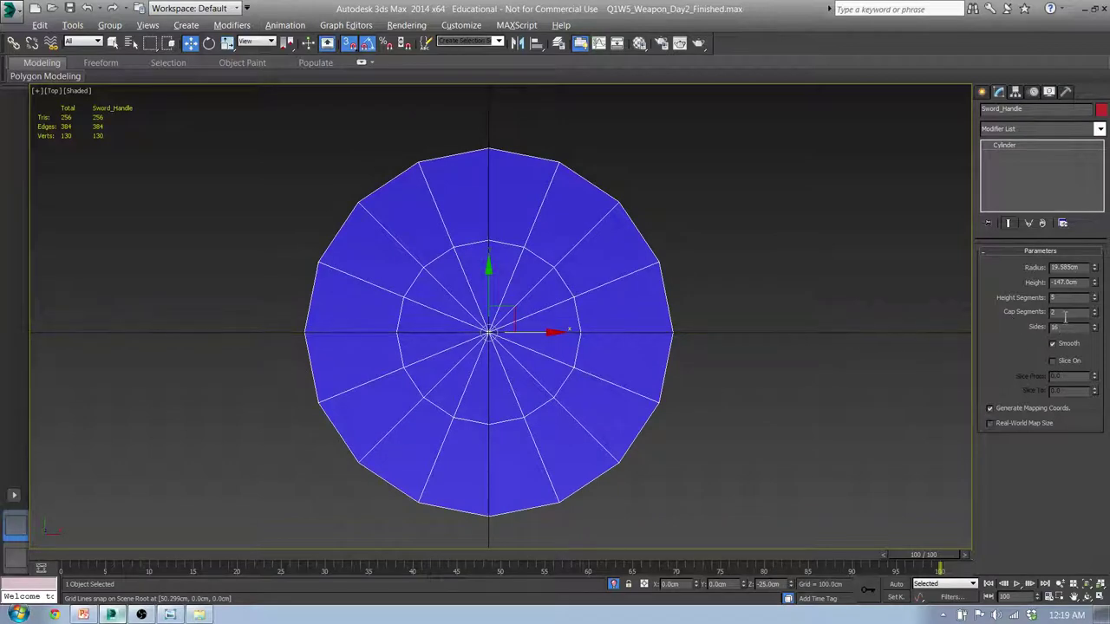
{"action": "key", "text": "f"}
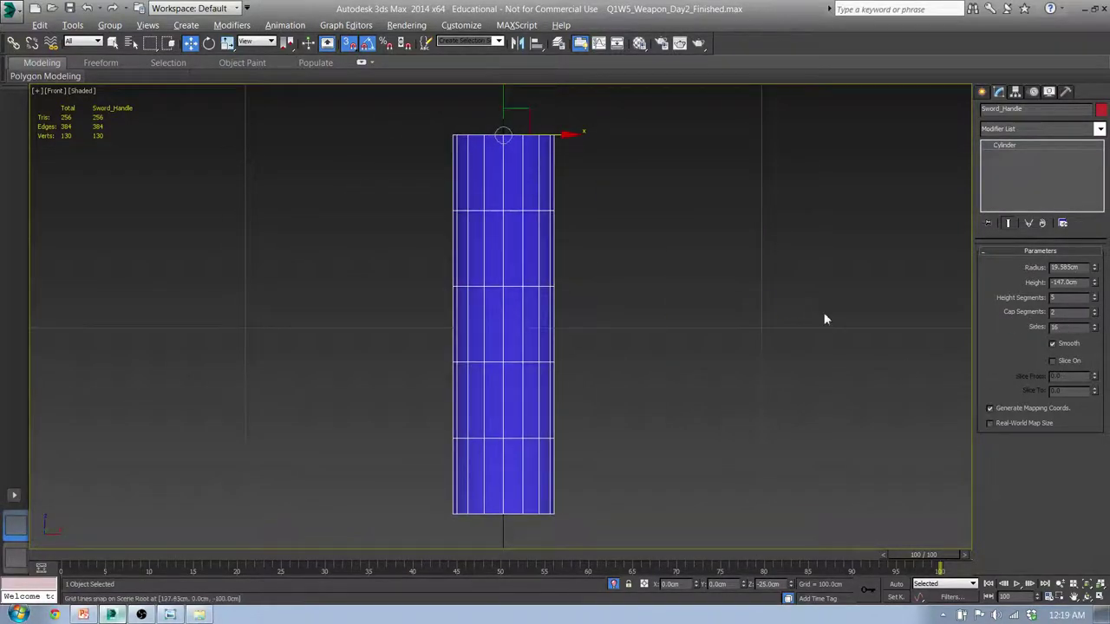
{"action": "middle_click_drag", "start_coordinate": [486, 303], "coordinate": [490, 345]}
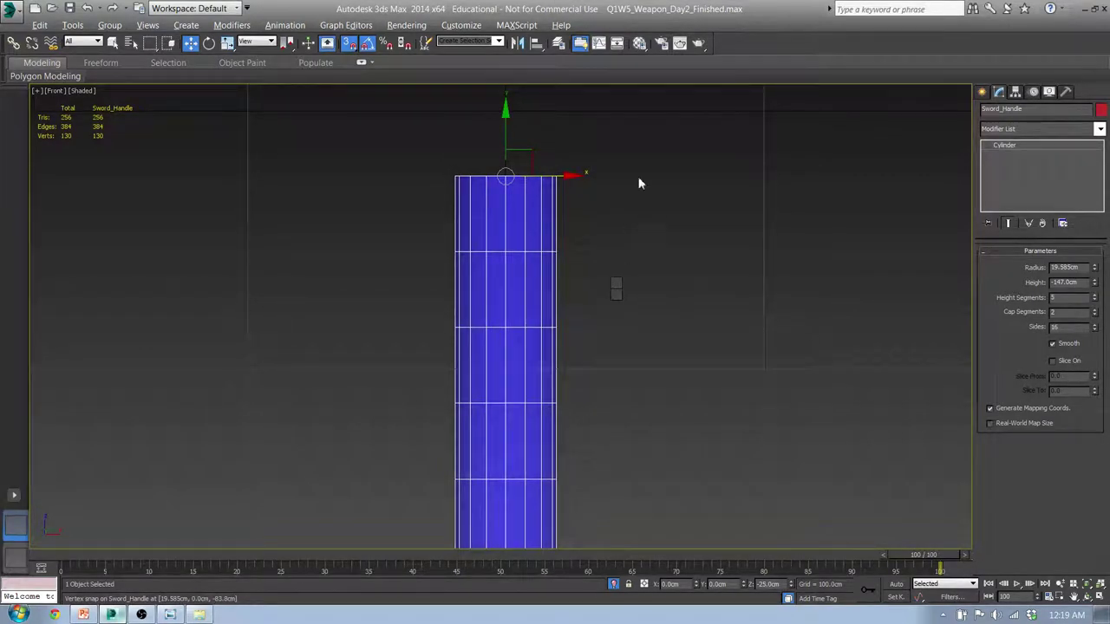
End the handle's isolation and convert it to an editable poly for edge editing.
{"action": "key", "text": "alt+q"}
{"action": "middle_click_drag", "start_coordinate": [495, 222], "coordinate": [517, 266]}
{"action": "scroll", "coordinate": [500, 232], "scroll_direction": "up", "scroll_amount": 6}
{"action": "scroll", "coordinate": [496, 243], "scroll_direction": "up", "scroll_amount": 3}
{"action": "scroll", "coordinate": [490, 277], "scroll_direction": "down", "scroll_amount": 3}
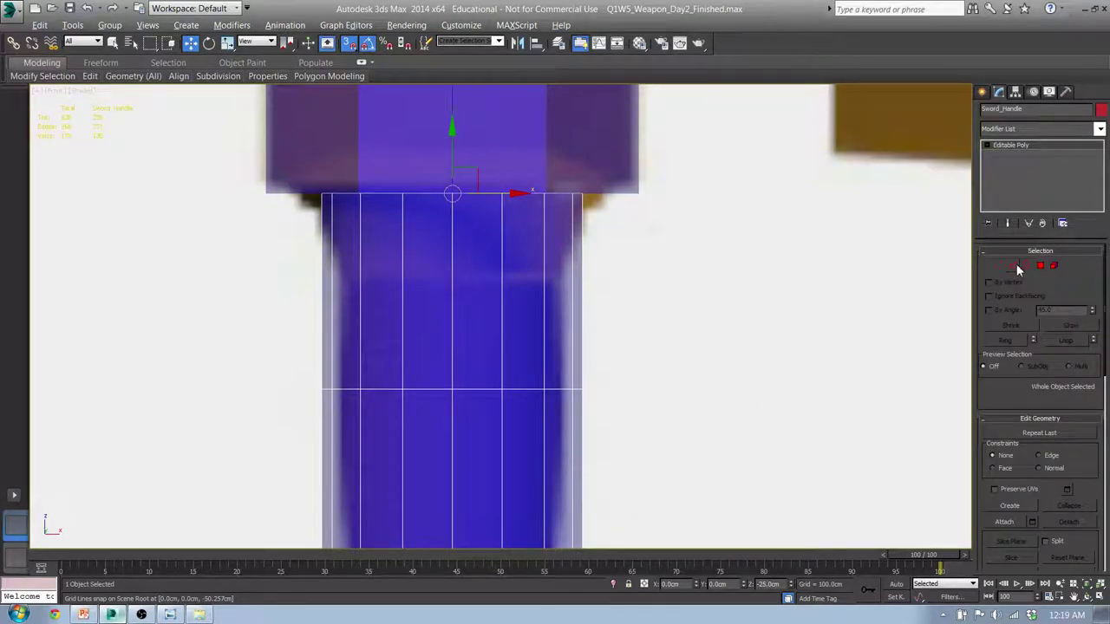
{"action": "left_click", "coordinate": [1015, 265]}
Turn off snapping and lower the handle's top outer edge loop in the front view to about Z -36.66 cm.
{"action": "middle_click_drag", "start_coordinate": [511, 363], "coordinate": [496, 268]}
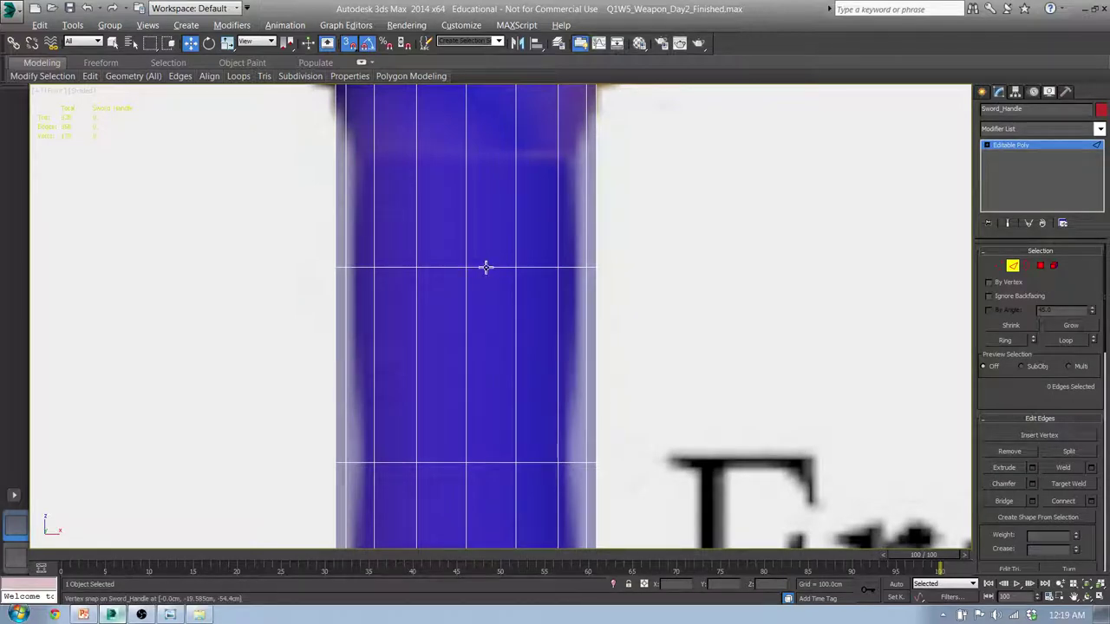
{"action": "double_click", "coordinate": [490, 269]}
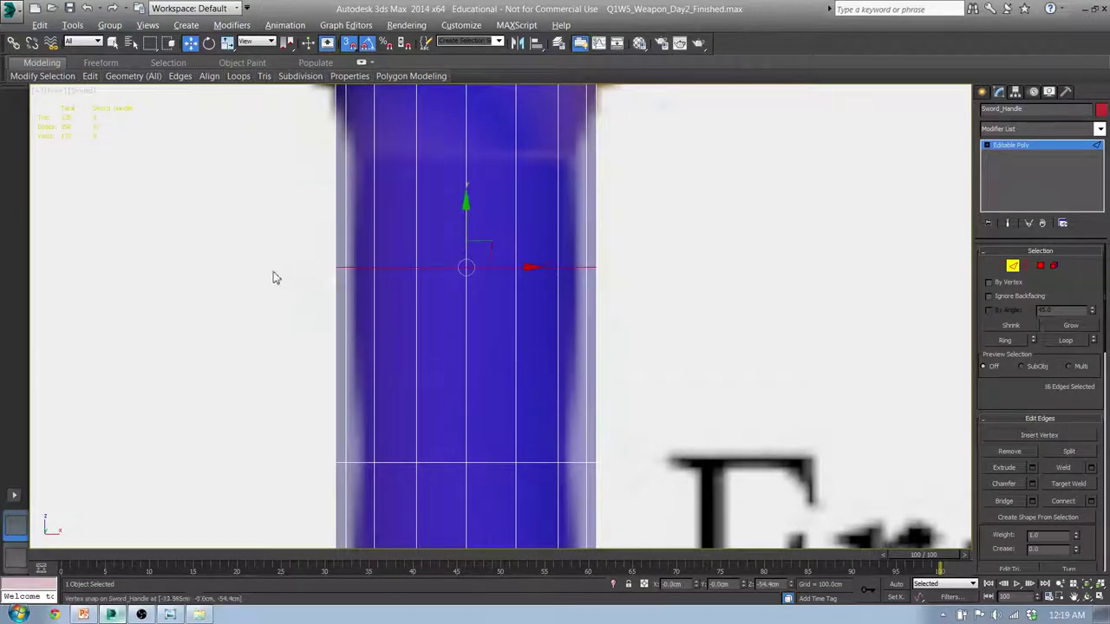
{"action": "mouse_move", "coordinate": [273, 271]}
{"action": "middle_mouse_down", "text": "alt"}
{"action": "mouse_move", "coordinate": [379, 301]}
{"action": "mouse_move", "coordinate": [446, 280]}
{"action": "mouse_move", "coordinate": [428, 309]}
{"action": "mouse_move", "coordinate": [378, 280]}
{"action": "mouse_move", "coordinate": [379, 295]}
{"action": "mouse_move", "coordinate": [426, 298]}
{"action": "mouse_move", "coordinate": [388, 310]}
{"action": "mouse_move", "coordinate": [397, 285]}
{"action": "mouse_move", "coordinate": [389, 295]}
{"action": "middle_mouse_up", "text": "alt"}
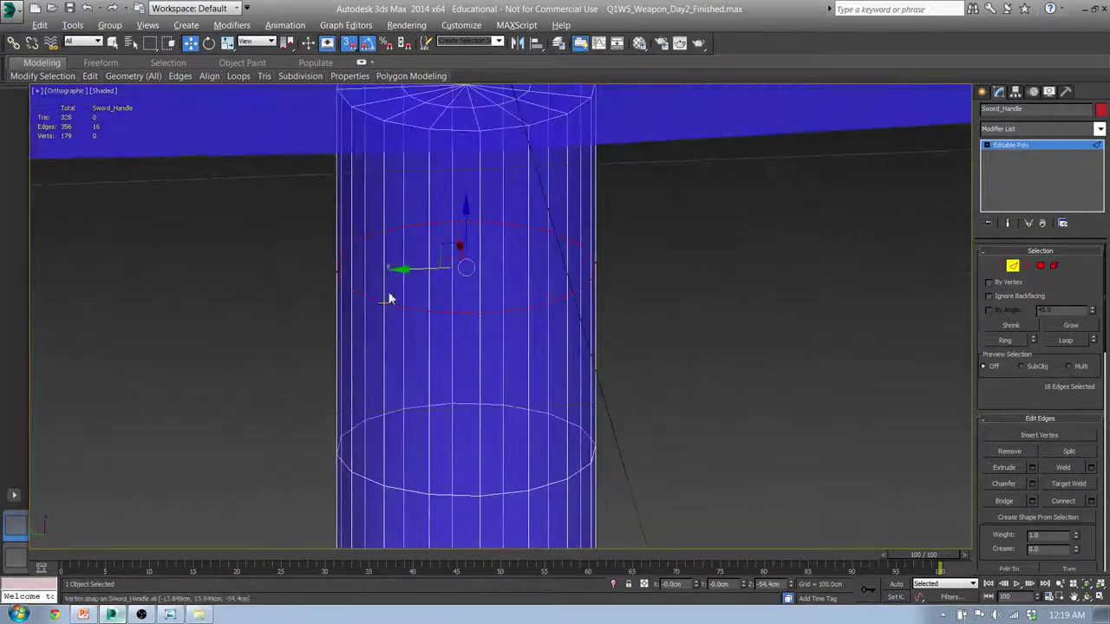
{"action": "double_click", "coordinate": [460, 132]}
{"action": "middle_click_drag", "start_coordinate": [468, 144], "coordinate": [447, 260], "text": "alt"}
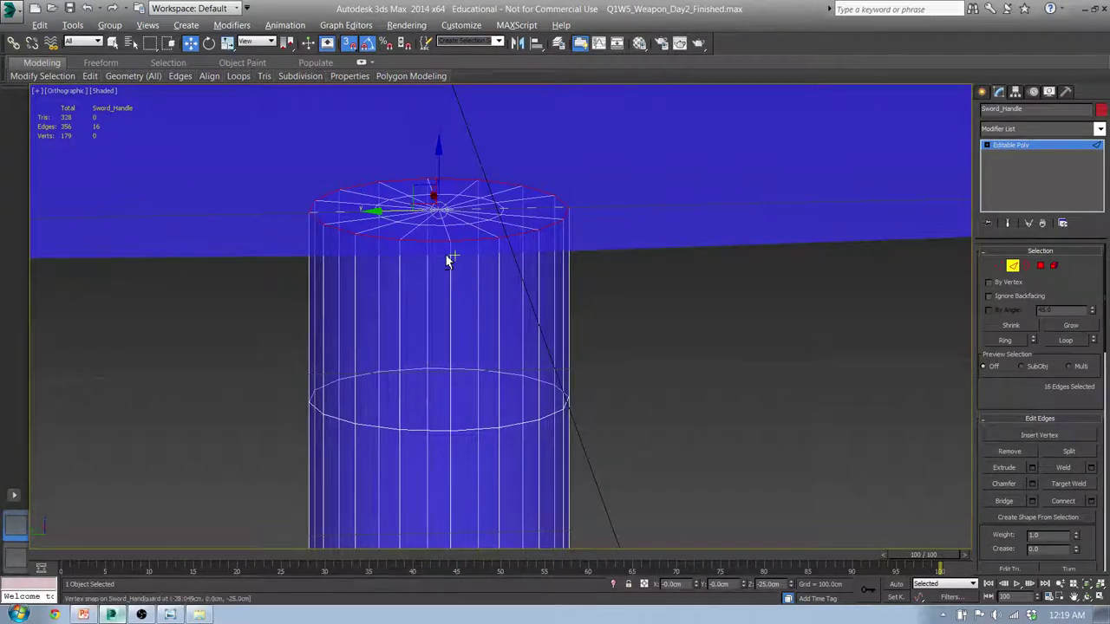
{"action": "key", "text": "f"}
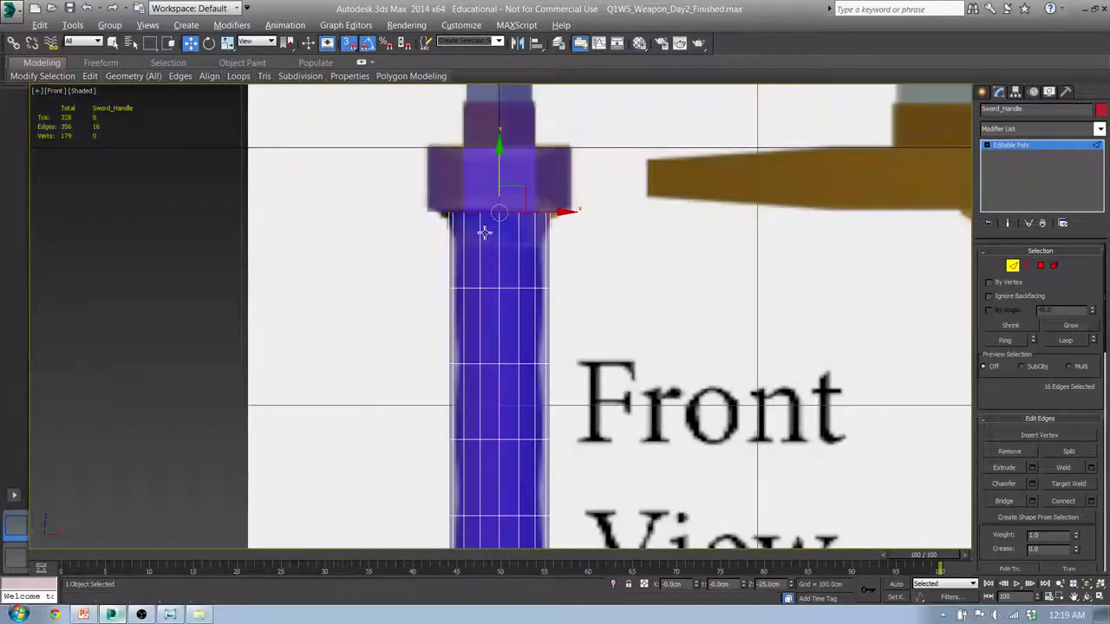
{"action": "scroll", "coordinate": [483, 230], "scroll_direction": "up", "scroll_amount": 1}
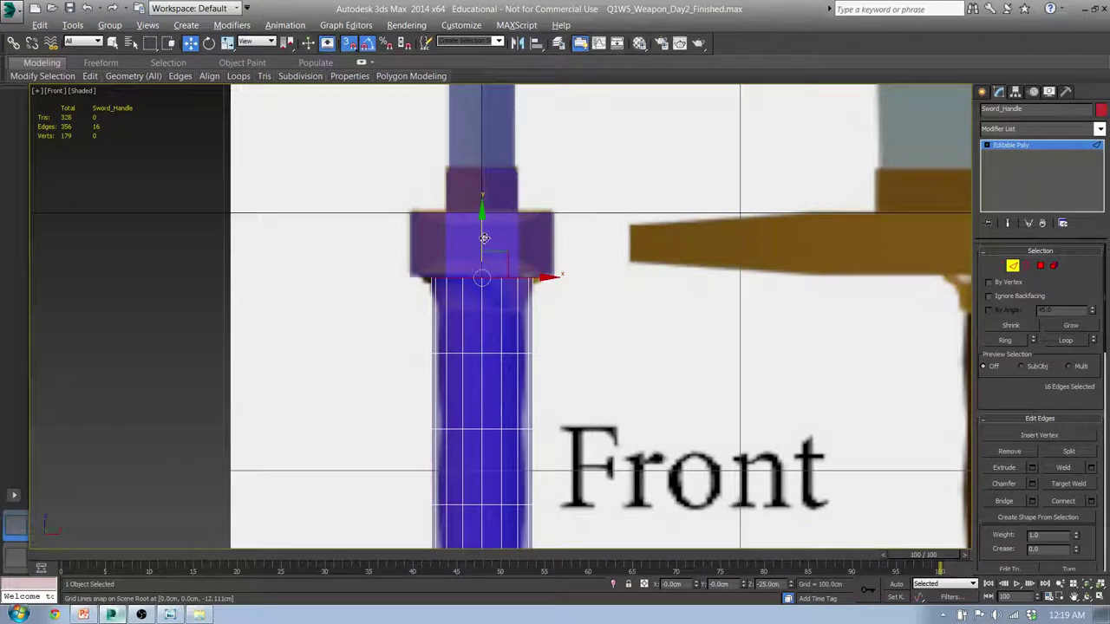
{"action": "left_click_drag", "start_coordinate": [484, 238], "coordinate": [487, 268]}
{"action": "key", "text": "s"}
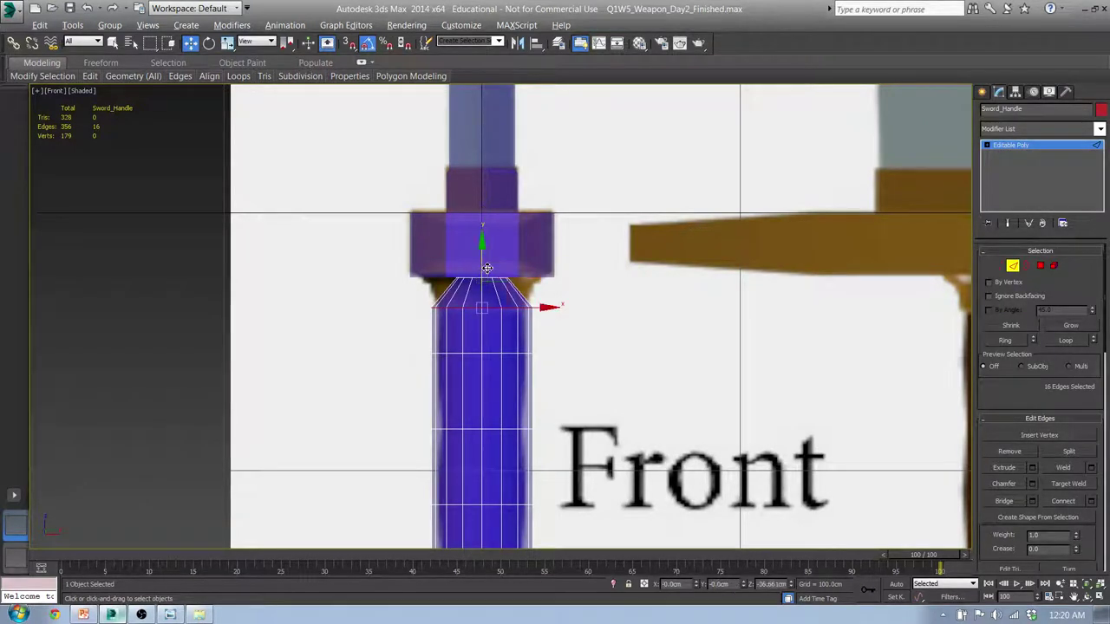
Select the inner cap edge loop at the handle's top and scale it uniformly to 285% in the left view to form a flare.
{"action": "double_click", "coordinate": [478, 280]}
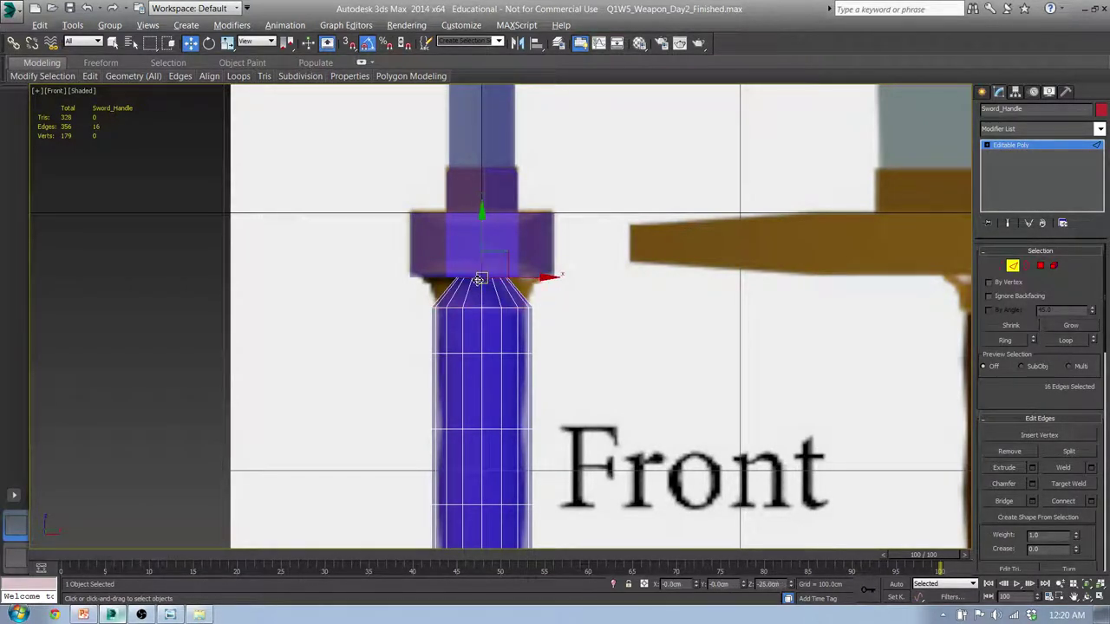
{"action": "middle_click_drag", "start_coordinate": [477, 278], "coordinate": [480, 293], "text": "alt"}
{"action": "scroll", "coordinate": [480, 292], "scroll_direction": "up", "scroll_amount": 5}
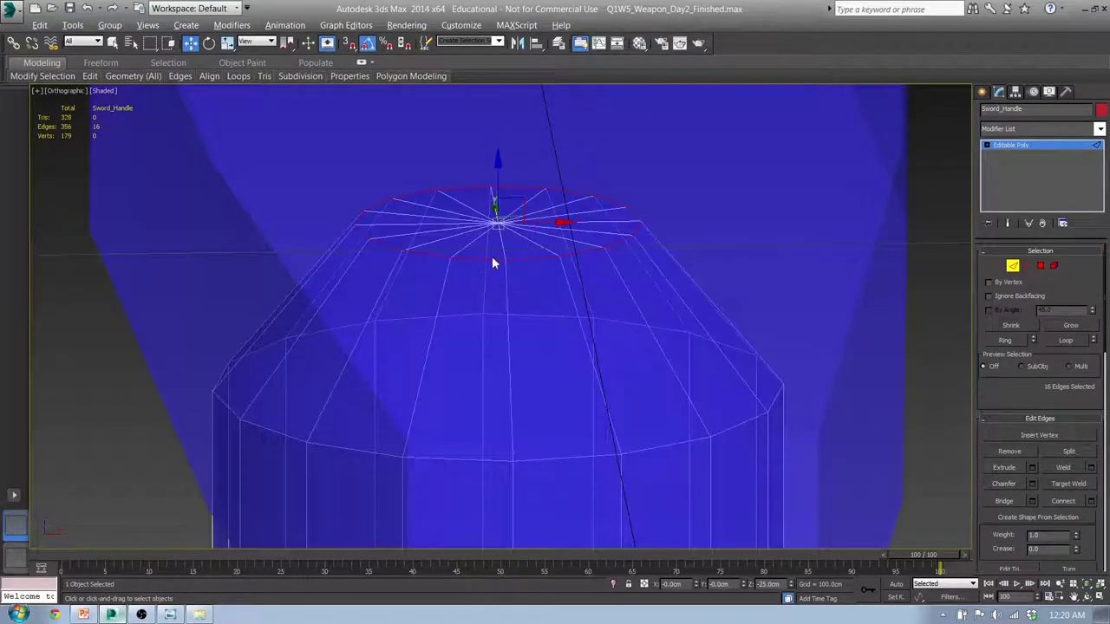
{"action": "key", "text": "f"}
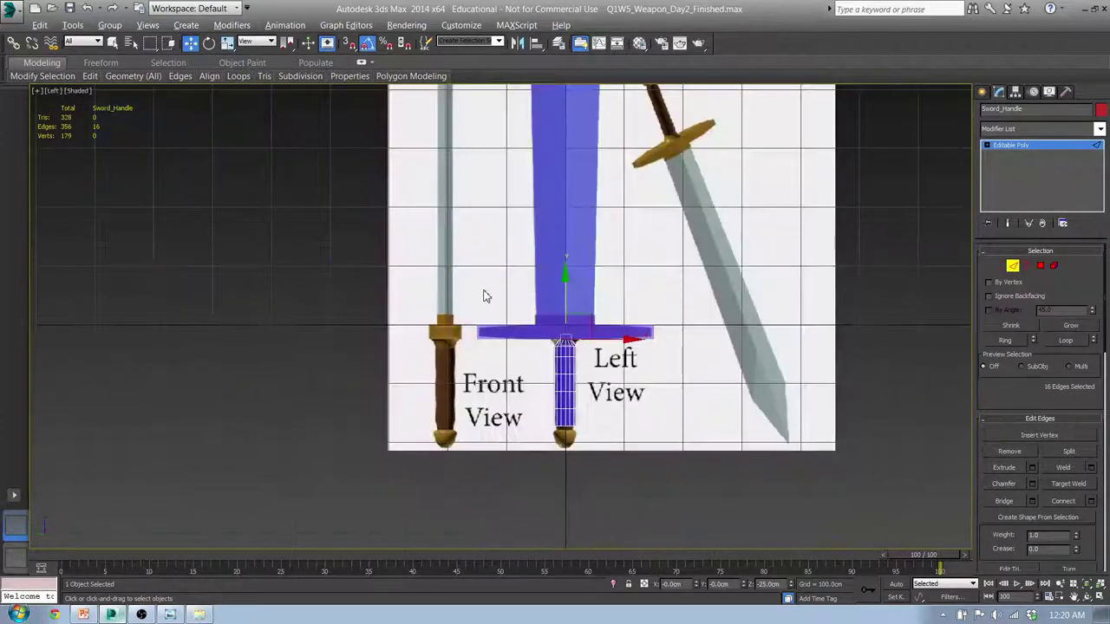
{"action": "scroll", "coordinate": [526, 334], "scroll_direction": "up", "scroll_amount": 5}
{"action": "scroll", "coordinate": [527, 334], "scroll_direction": "up", "scroll_amount": 4}
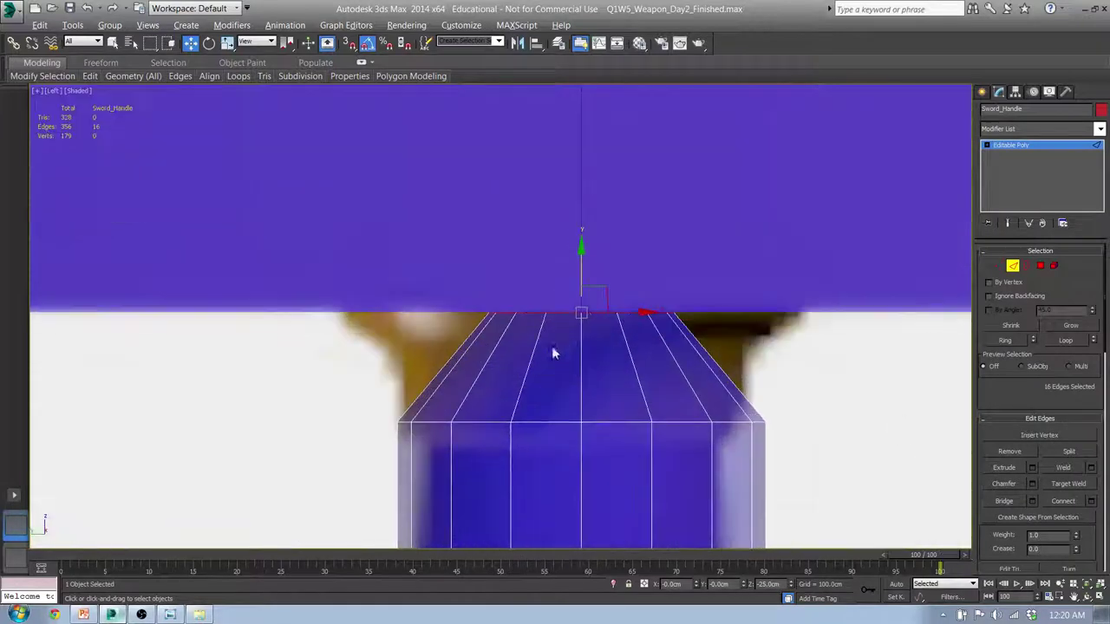
{"action": "middle_click_drag", "start_coordinate": [575, 348], "coordinate": [540, 337]}
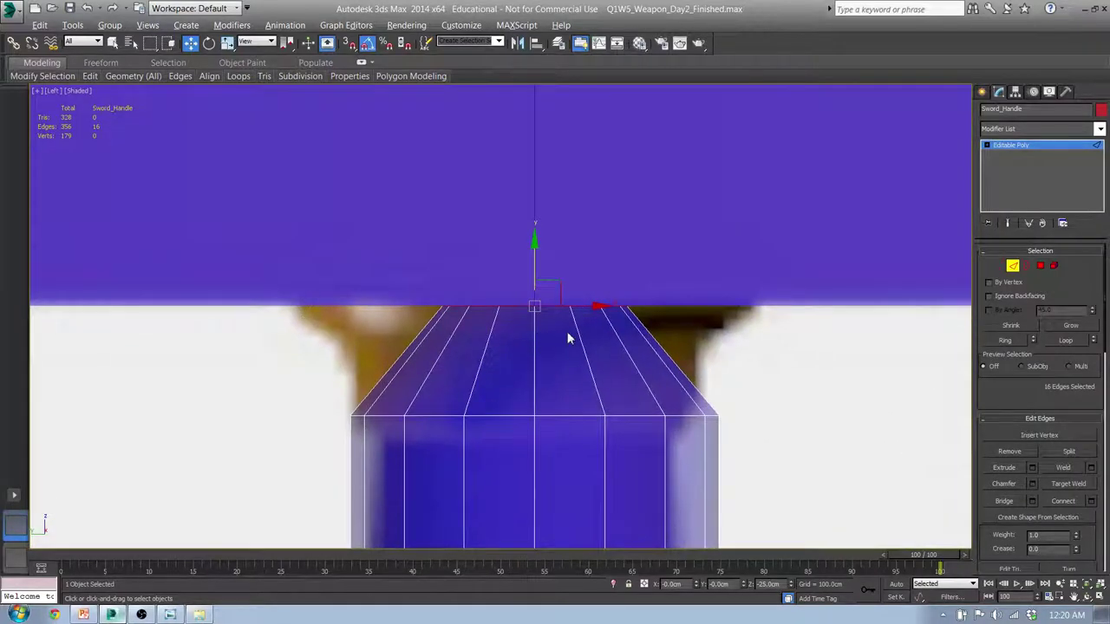
{"action": "key", "text": "r"}
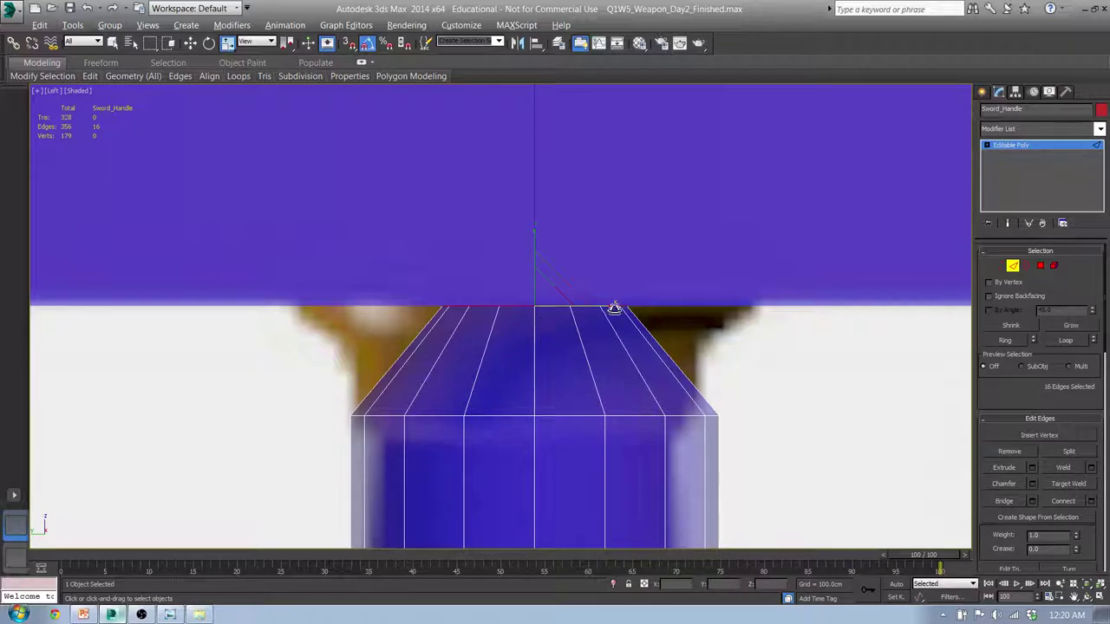
{"action": "left_click_drag", "start_coordinate": [602, 310], "coordinate": [667, 300]}
{"action": "middle_click_drag", "start_coordinate": [667, 300], "coordinate": [583, 369], "text": "alt"}
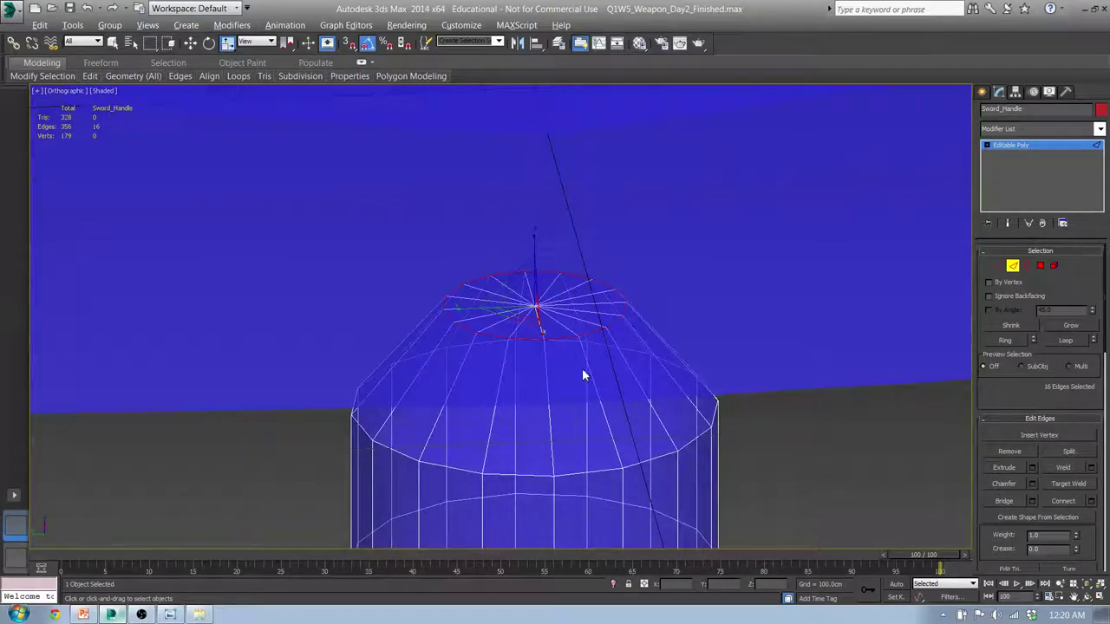
{"action": "key", "text": "l"}
{"action": "scroll", "coordinate": [452, 347], "scroll_direction": "down", "scroll_amount": 6}
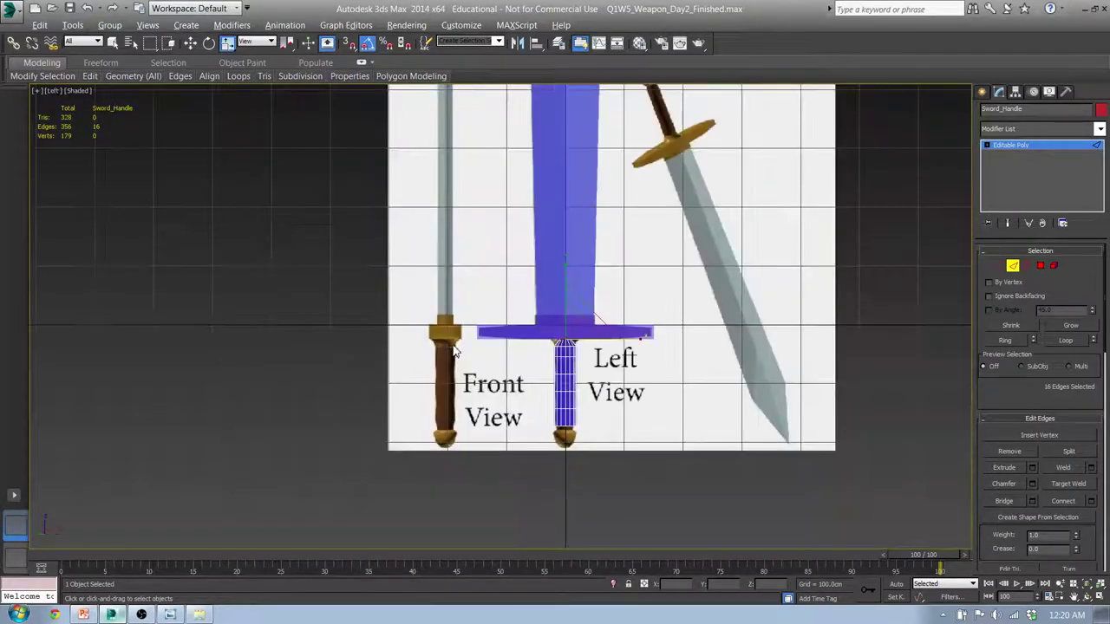
{"action": "scroll", "coordinate": [568, 347], "scroll_direction": "up", "scroll_amount": 15}
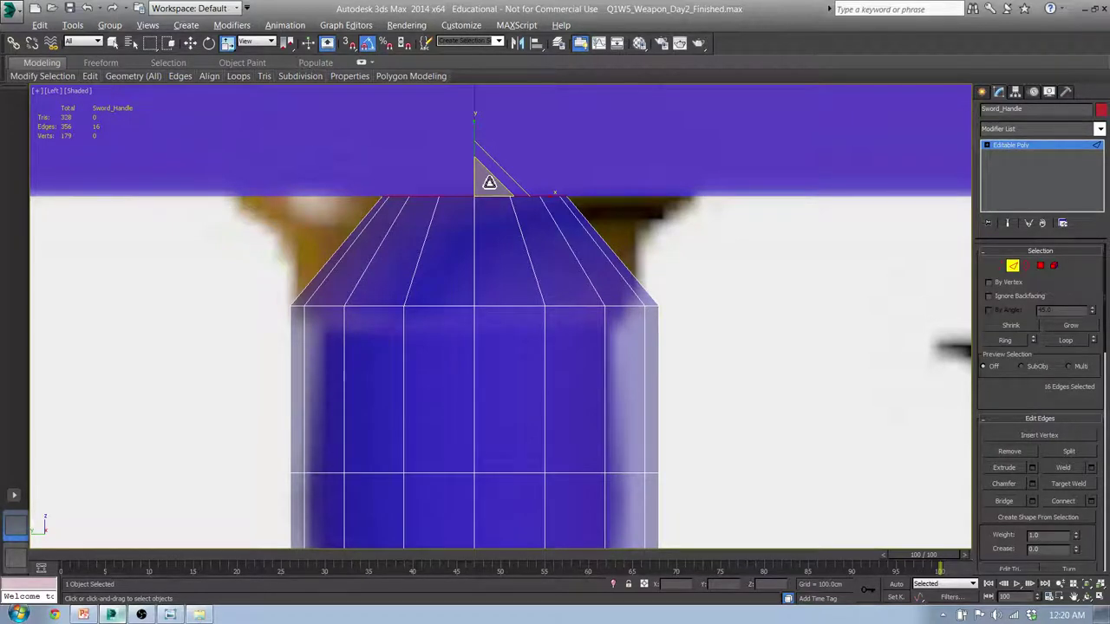
{"action": "left_click_drag", "start_coordinate": [489, 182], "coordinate": [755, 72]}
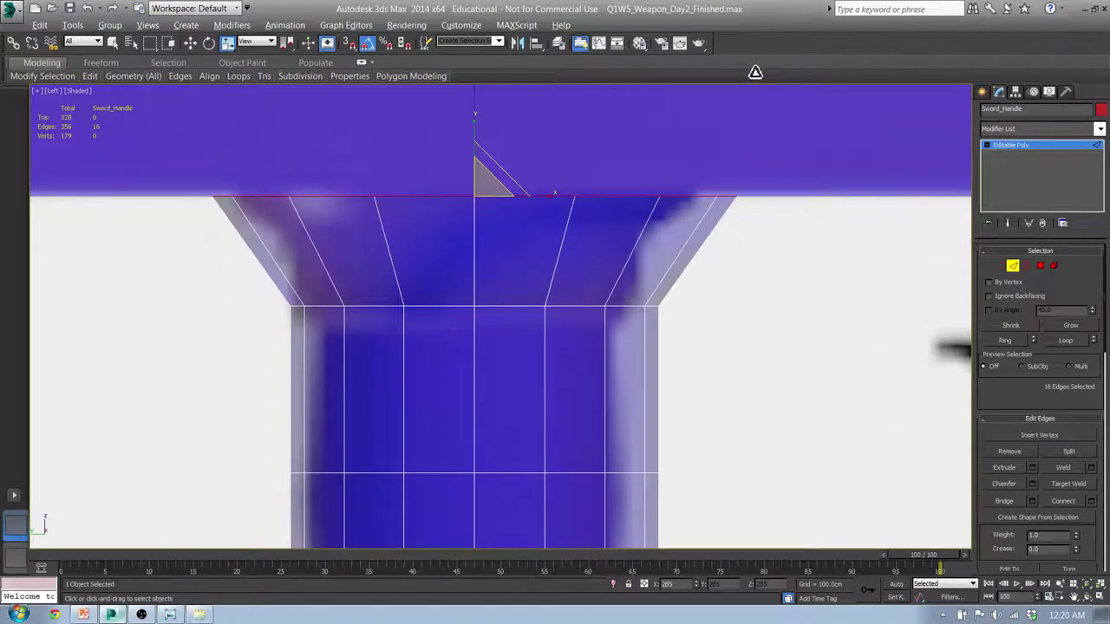
Scale the flare's top edge loop down in the front view to match the collar in the reference drawing.
{"action": "middle_click_drag", "start_coordinate": [438, 237], "coordinate": [584, 324], "text": "alt"}
{"action": "key", "text": "f"}
{"action": "scroll", "coordinate": [470, 240], "scroll_direction": "up", "scroll_amount": 6}
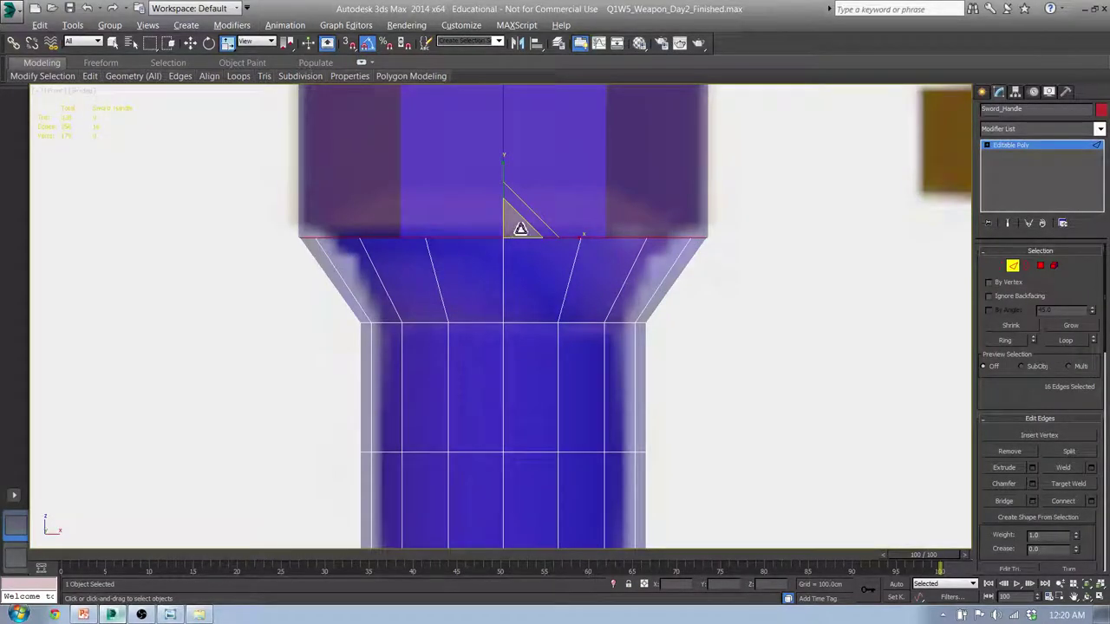
{"action": "left_click_drag", "start_coordinate": [519, 225], "coordinate": [515, 240]}
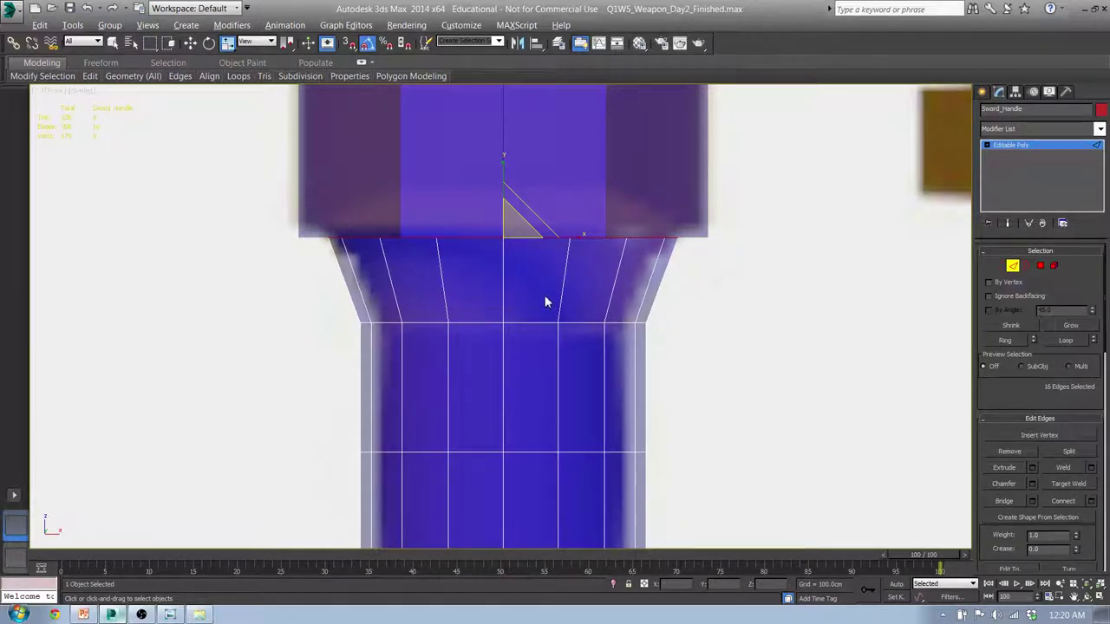
Compare the flare's width and shape with the handle collar in the front and left reference drawings.
{"action": "scroll", "coordinate": [544, 302], "scroll_direction": "down", "scroll_amount": 10}
{"action": "scroll", "coordinate": [580, 328], "scroll_direction": "up", "scroll_amount": 8}
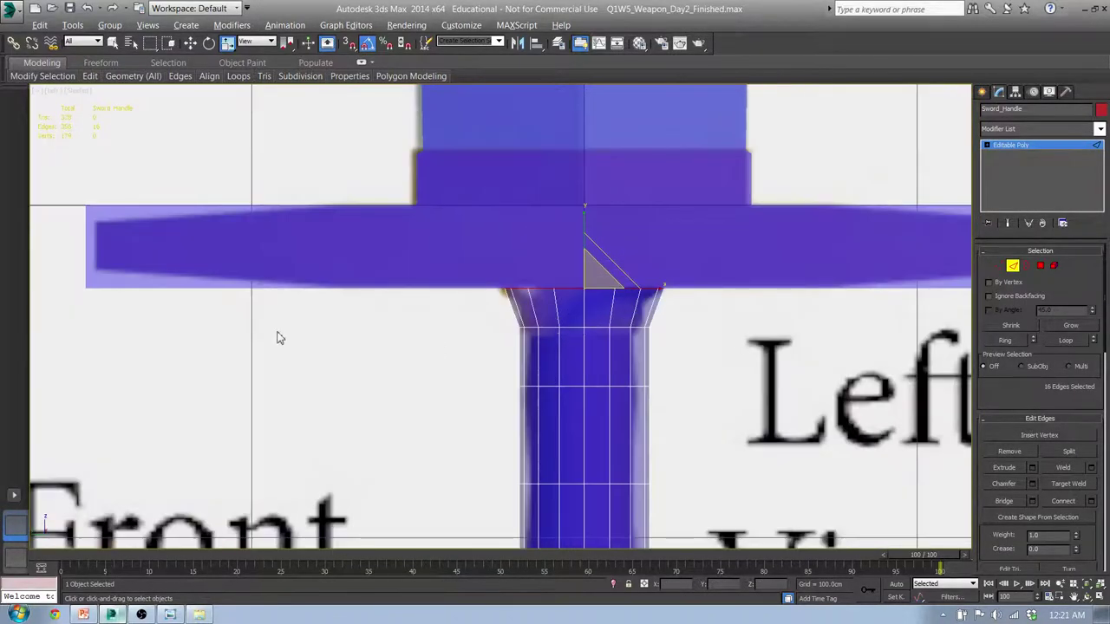
{"action": "key", "text": "l"}
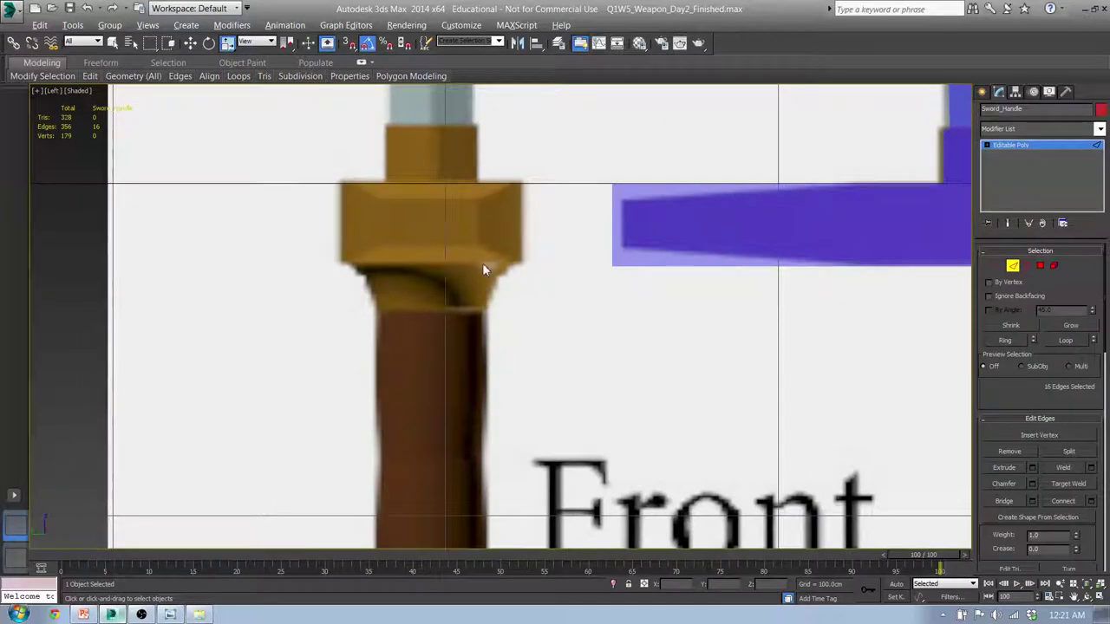
{"action": "scroll", "coordinate": [482, 268], "scroll_direction": "up", "scroll_amount": 2}
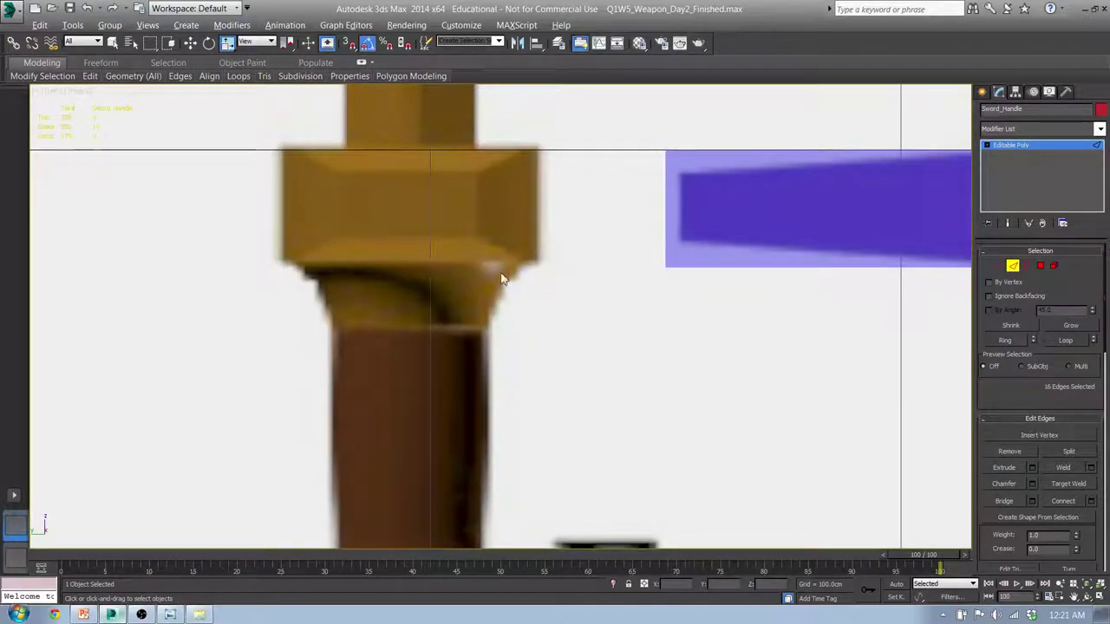
{"action": "scroll", "coordinate": [569, 268], "scroll_direction": "down", "scroll_amount": 3}
{"action": "middle_click_drag", "start_coordinate": [651, 268], "coordinate": [439, 236]}
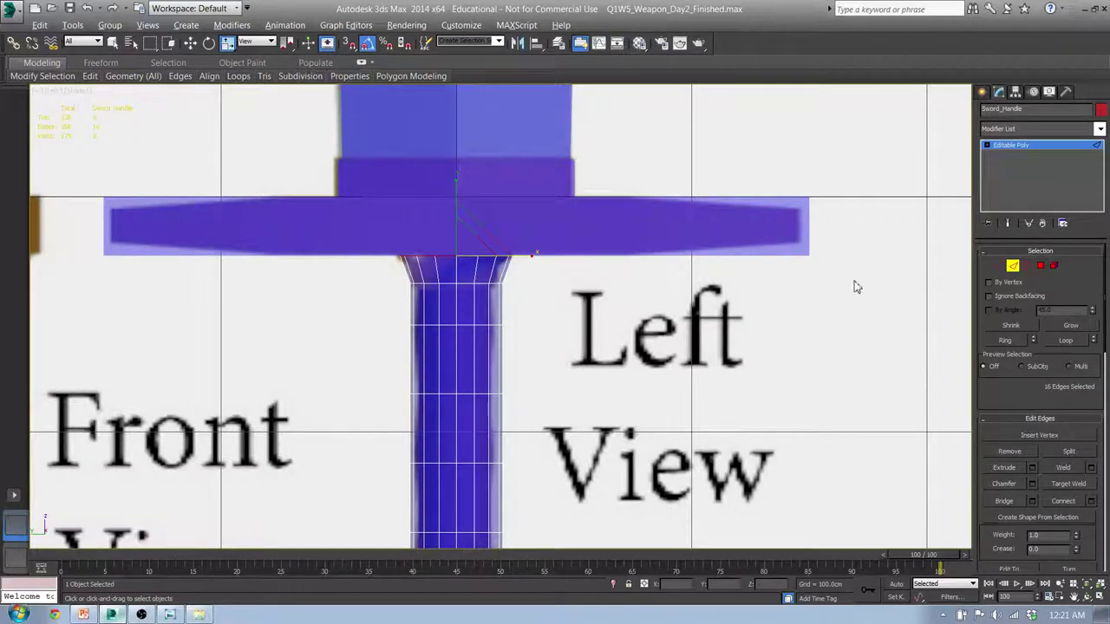
{"action": "scroll", "coordinate": [493, 290], "scroll_direction": "up", "scroll_amount": 6}
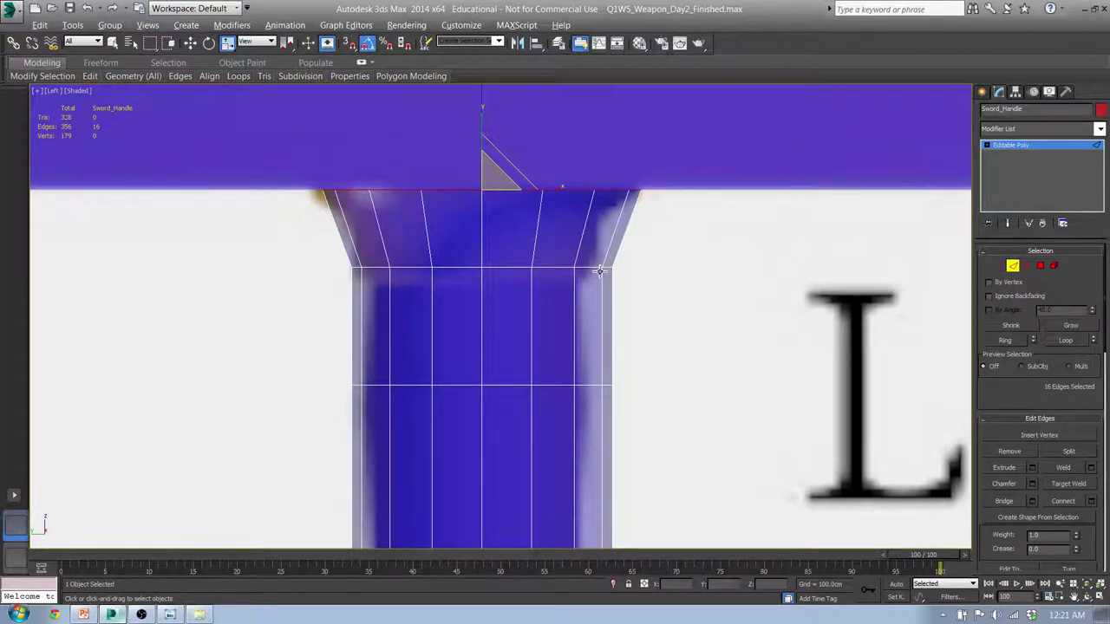
{"action": "scroll", "coordinate": [428, 253], "scroll_direction": "down", "scroll_amount": 6}
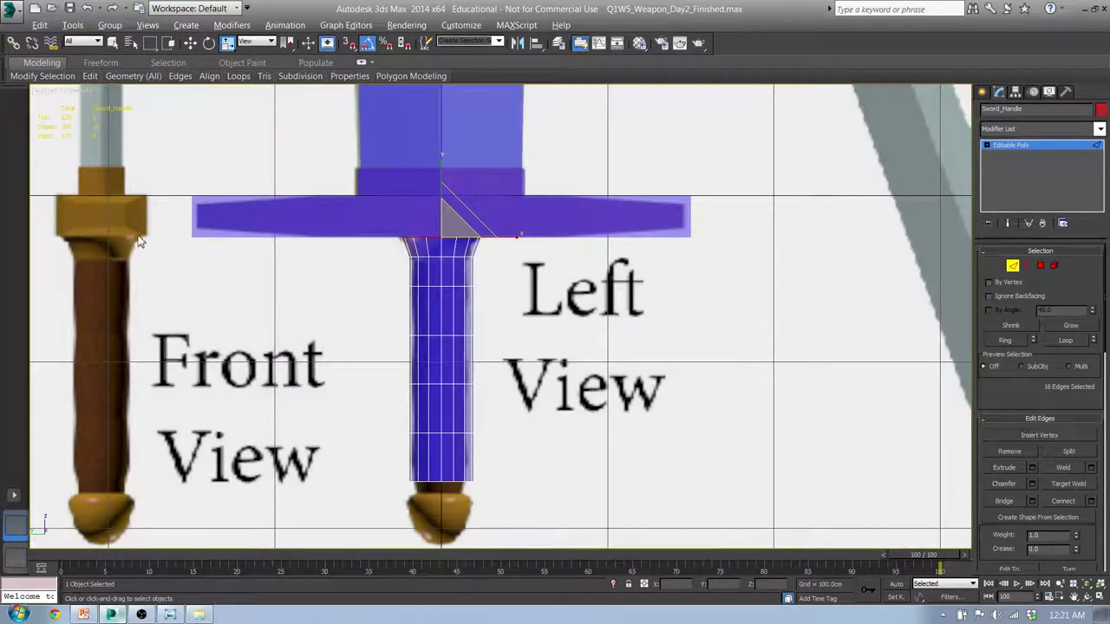
{"action": "middle_click_drag", "start_coordinate": [471, 266], "coordinate": [514, 251]}
{"action": "scroll", "coordinate": [514, 250], "scroll_direction": "up", "scroll_amount": 4}
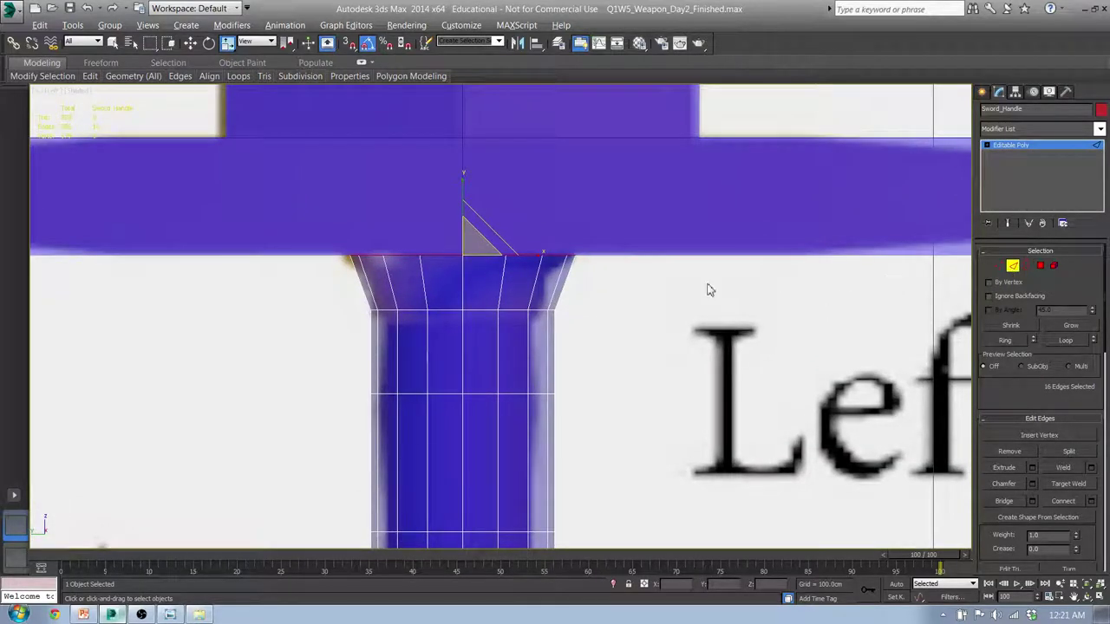
Insert an edge loop across the flare's slanted edges, scale it and raise it close to the crossguard.
{"action": "left_click_drag", "start_coordinate": [523, 292], "coordinate": [231, 300]}
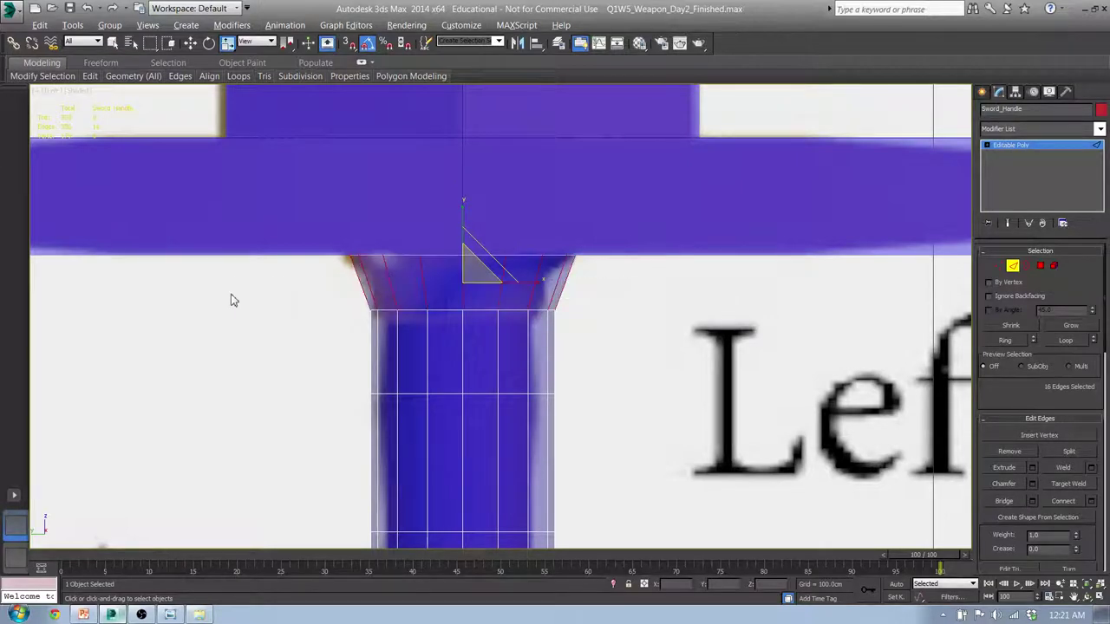
{"action": "mouse_move", "coordinate": [238, 76]}
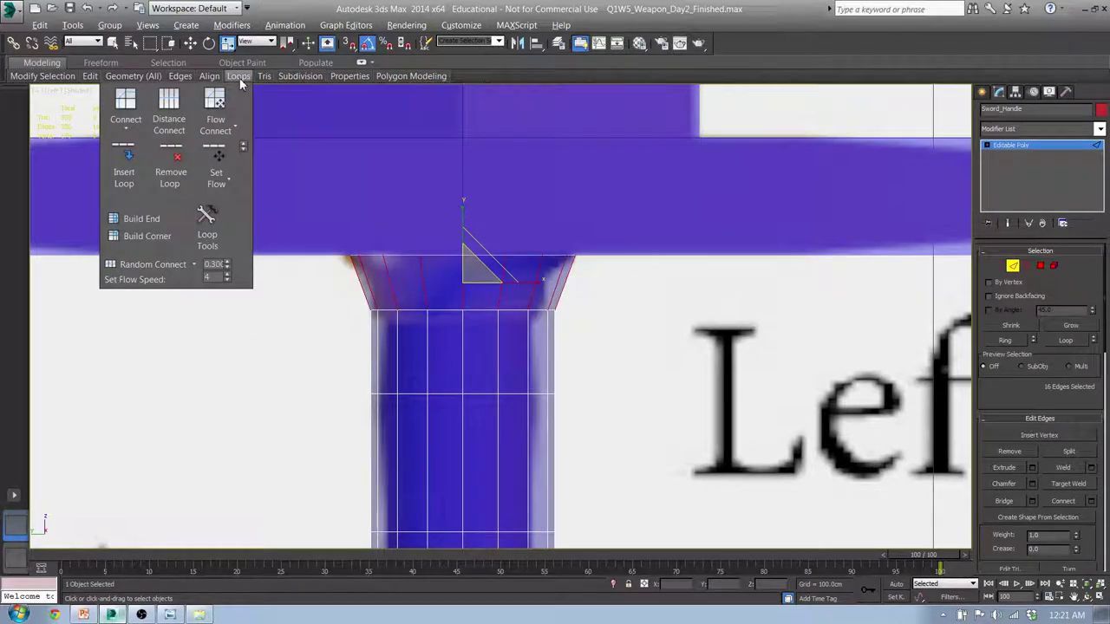
{"action": "left_click", "coordinate": [123, 178]}
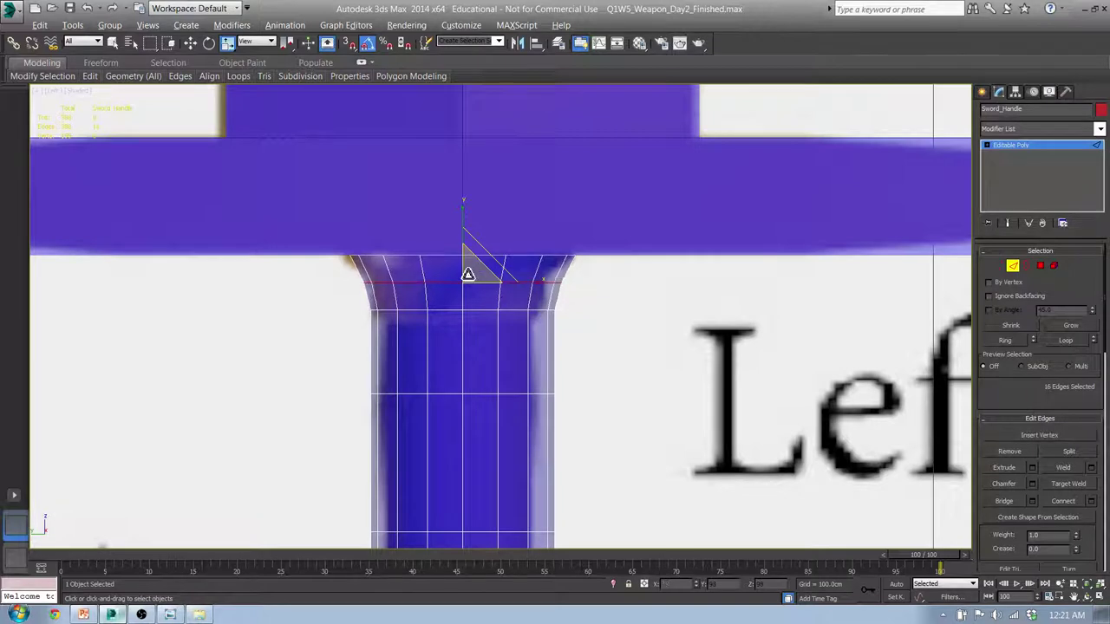
{"action": "left_click_drag", "start_coordinate": [467, 274], "coordinate": [488, 244]}
{"action": "key", "text": "w"}
{"action": "key", "text": "r"}
Insert an edge loop across the flare's lower slanted edges, scale it uniformly to 92% and raise it slightly in the left view.
{"action": "left_click_drag", "start_coordinate": [599, 291], "coordinate": [286, 288]}
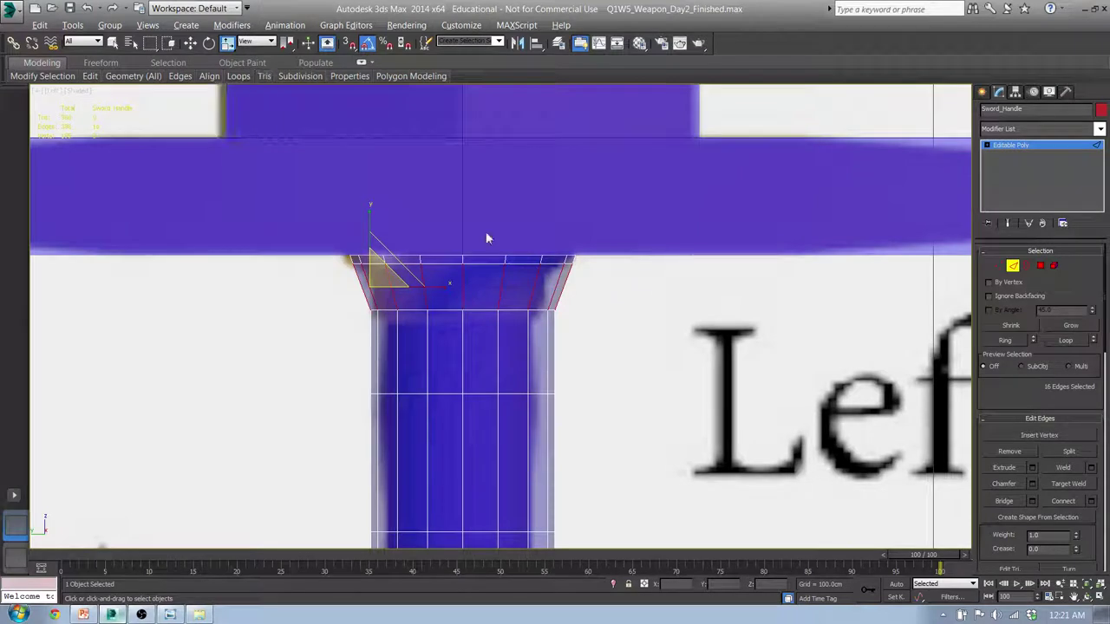
{"action": "mouse_move", "coordinate": [232, 80]}
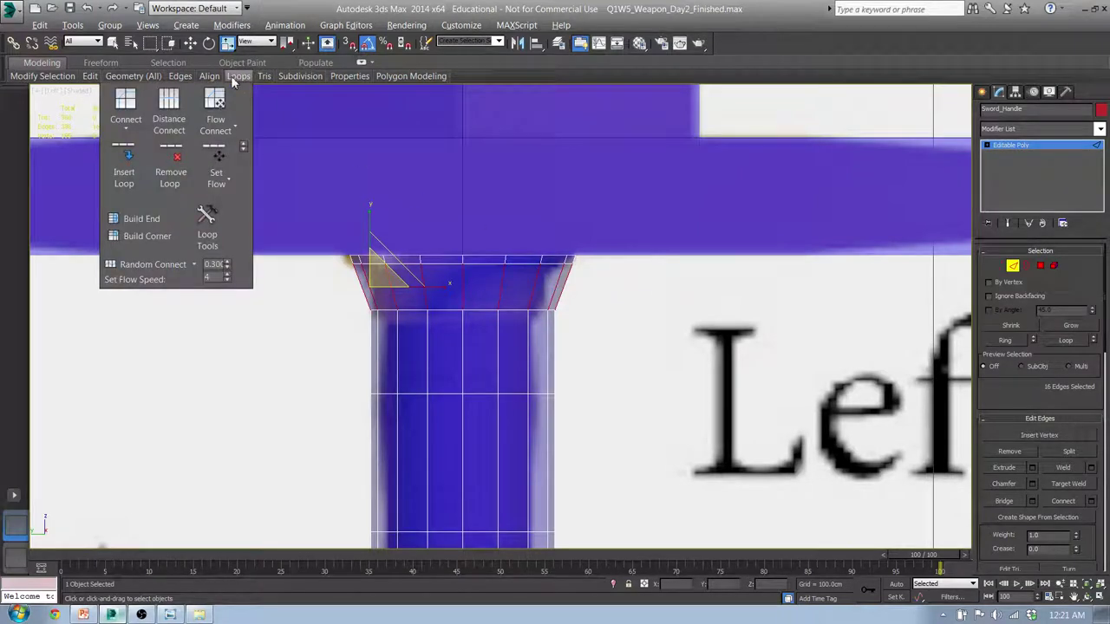
{"action": "left_click", "coordinate": [118, 163]}
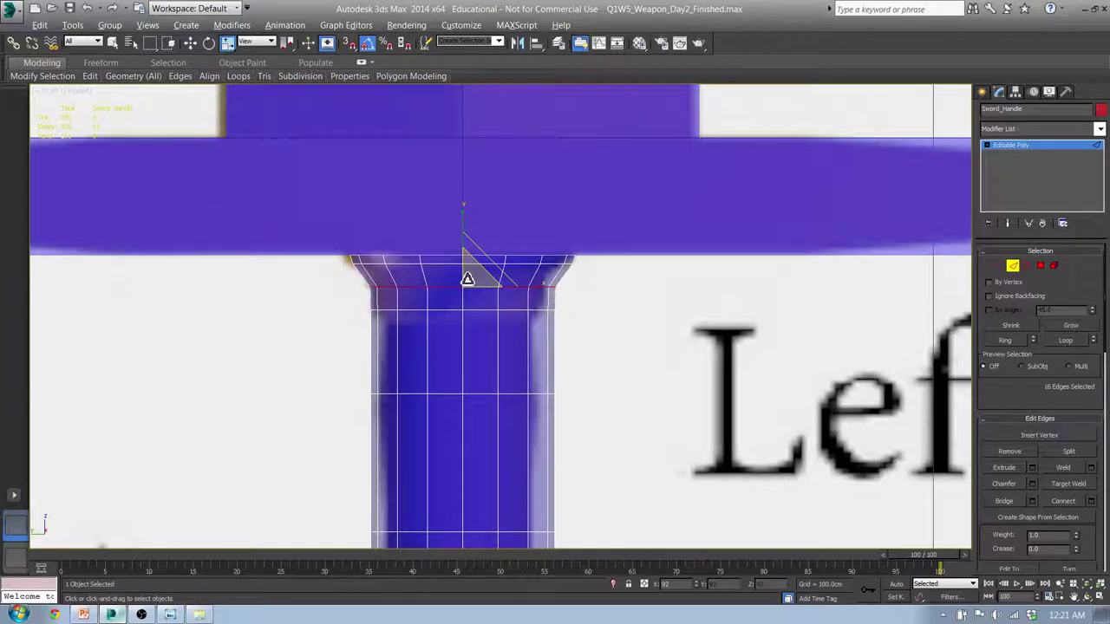
{"action": "key", "text": "w"}
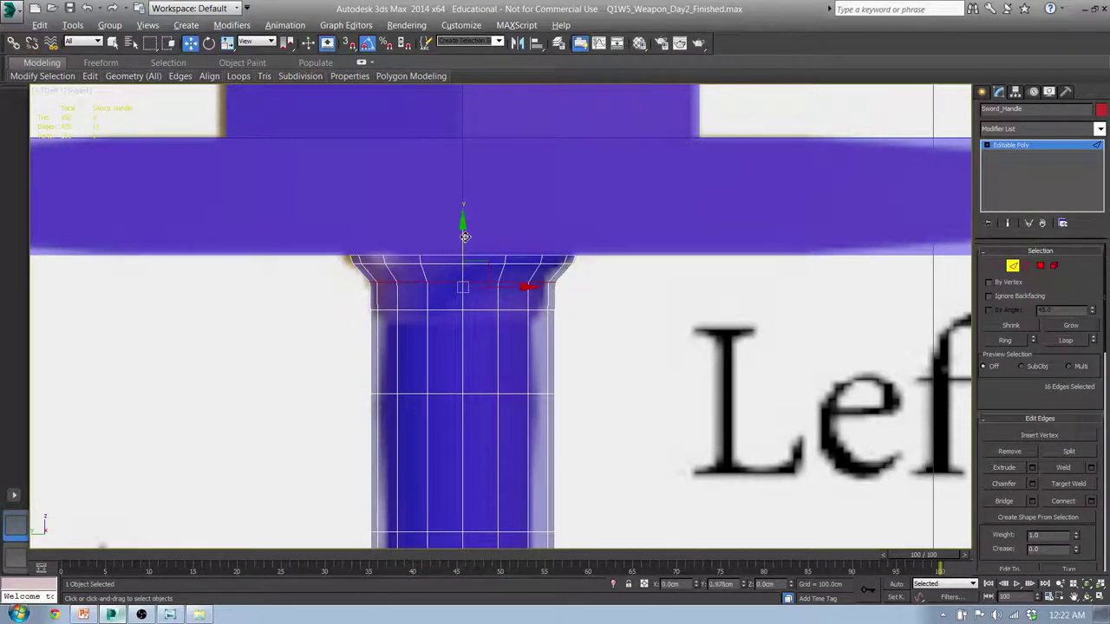
{"action": "left_click_drag", "start_coordinate": [464, 236], "coordinate": [464, 230]}
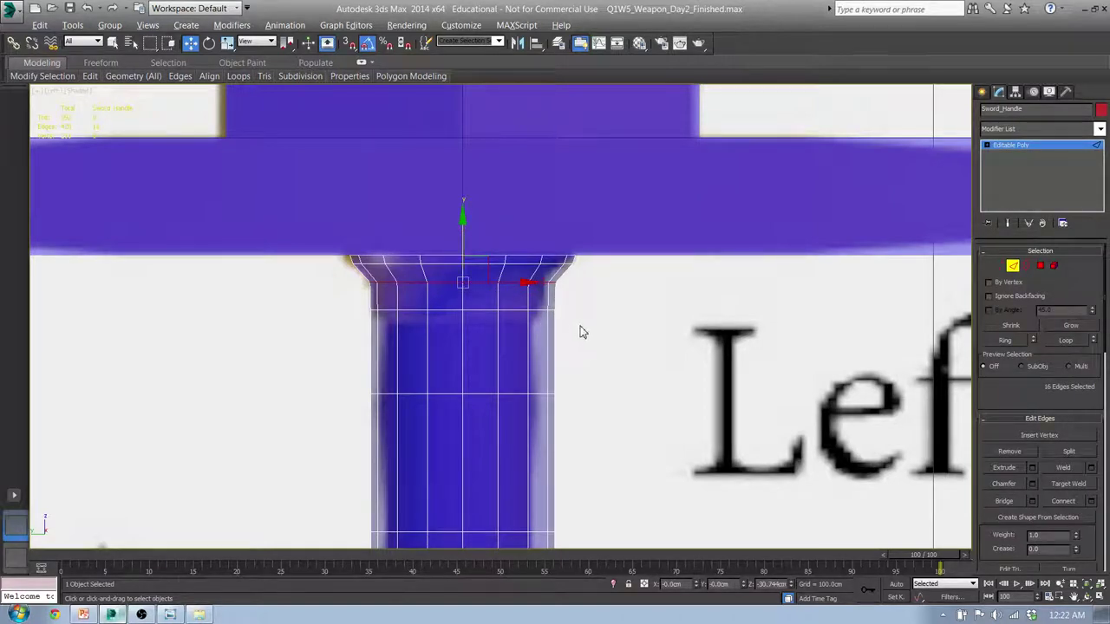
Select the edge loop at the flare's base and scale it uniformly to 91%.
{"action": "left_click_drag", "start_coordinate": [579, 323], "coordinate": [362, 303]}
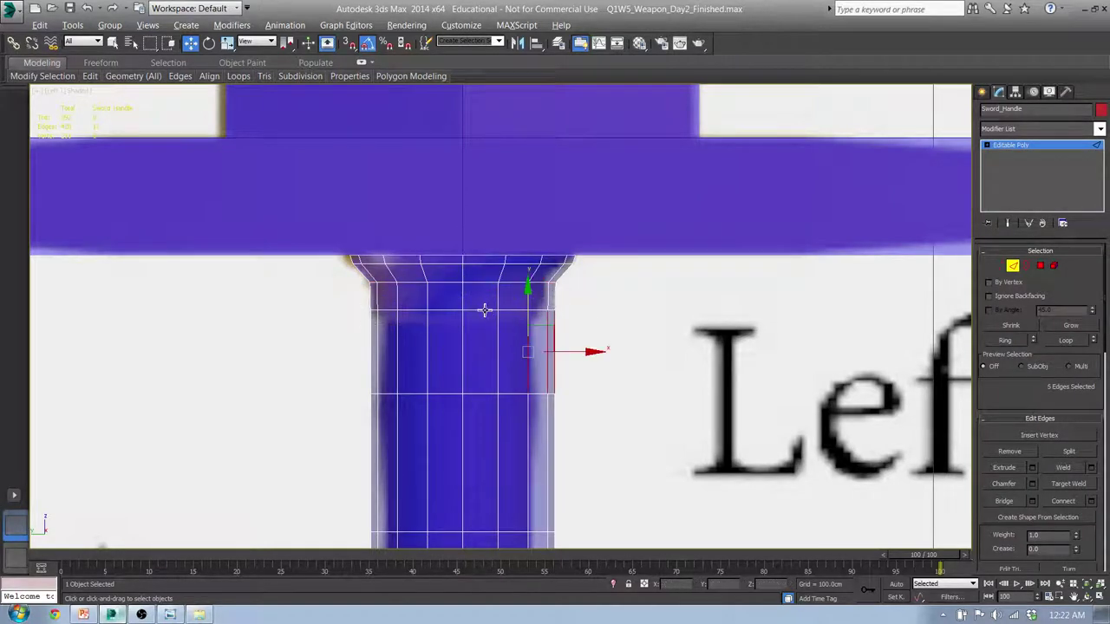
{"action": "double_click", "coordinate": [484, 310]}
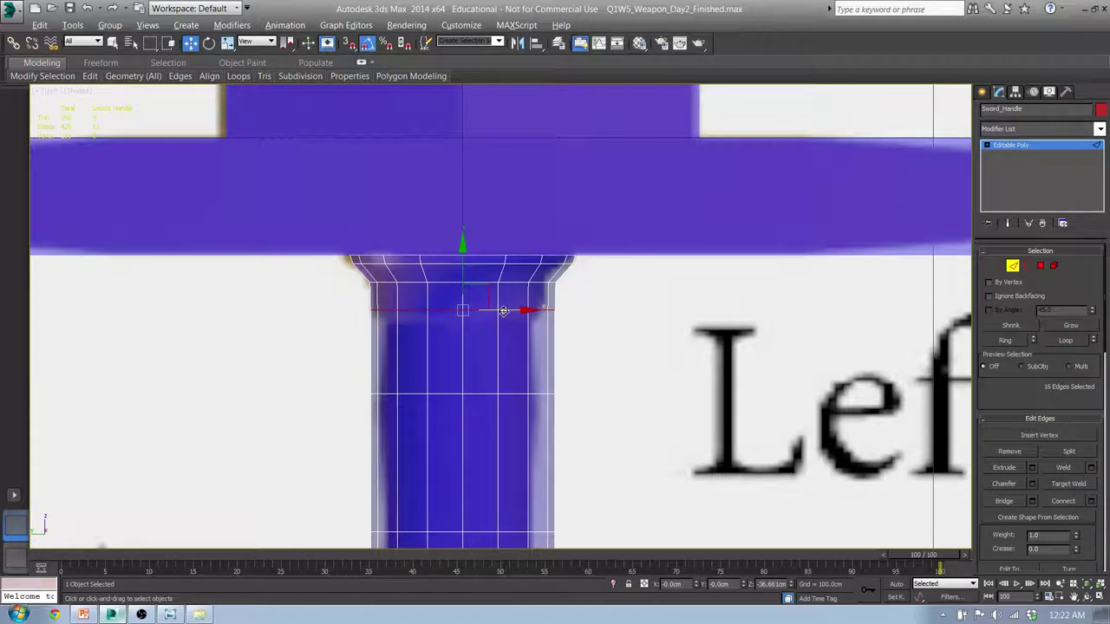
{"action": "key", "text": "r"}
{"action": "left_click_drag", "start_coordinate": [478, 301], "coordinate": [471, 306]}
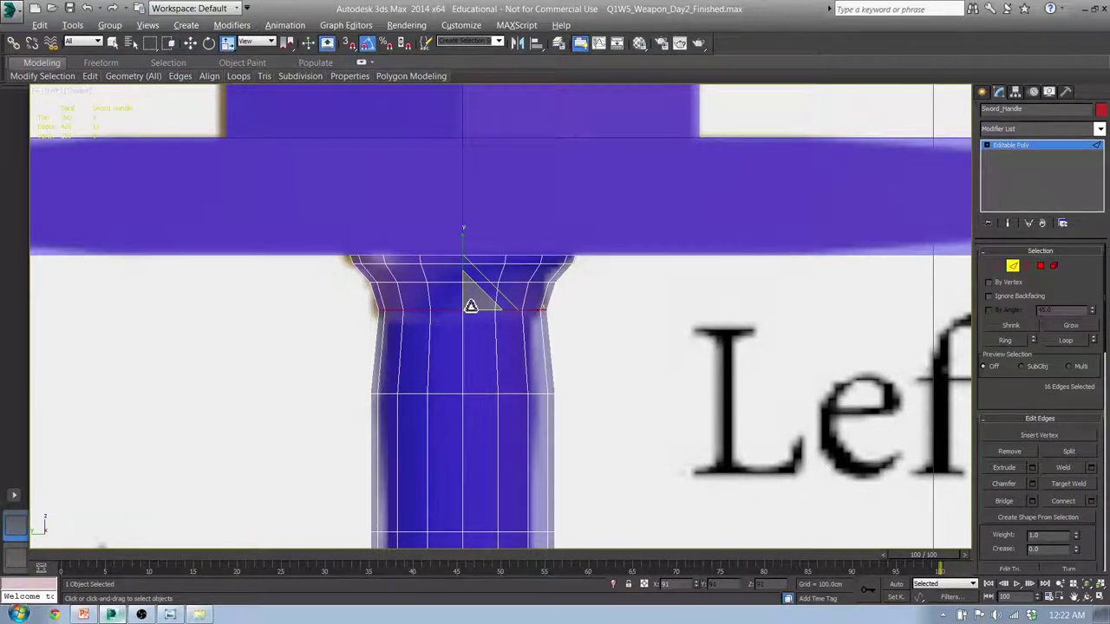
Compare the narrowed collar's silhouette with the reference drawings in the left view, at an orbited angle and in the front view.
{"action": "scroll", "coordinate": [476, 352], "scroll_direction": "down", "scroll_amount": 5}
{"action": "scroll", "coordinate": [394, 373], "scroll_direction": "down", "scroll_amount": 1}
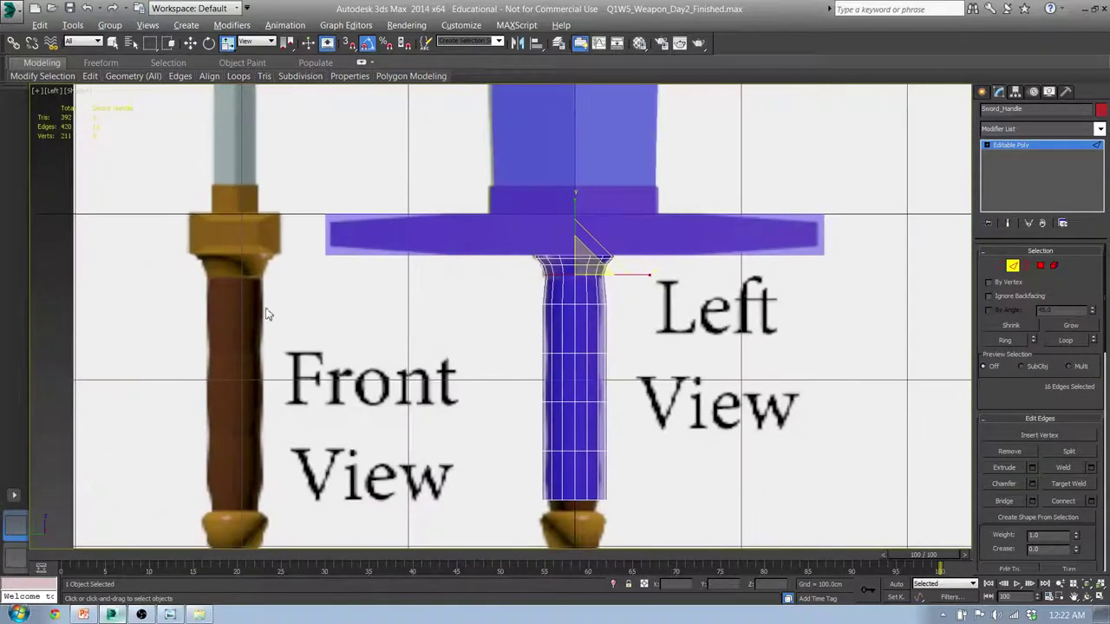
{"action": "scroll", "coordinate": [413, 266], "scroll_direction": "up", "scroll_amount": 6}
{"action": "scroll", "coordinate": [477, 240], "scroll_direction": "up", "scroll_amount": 3}
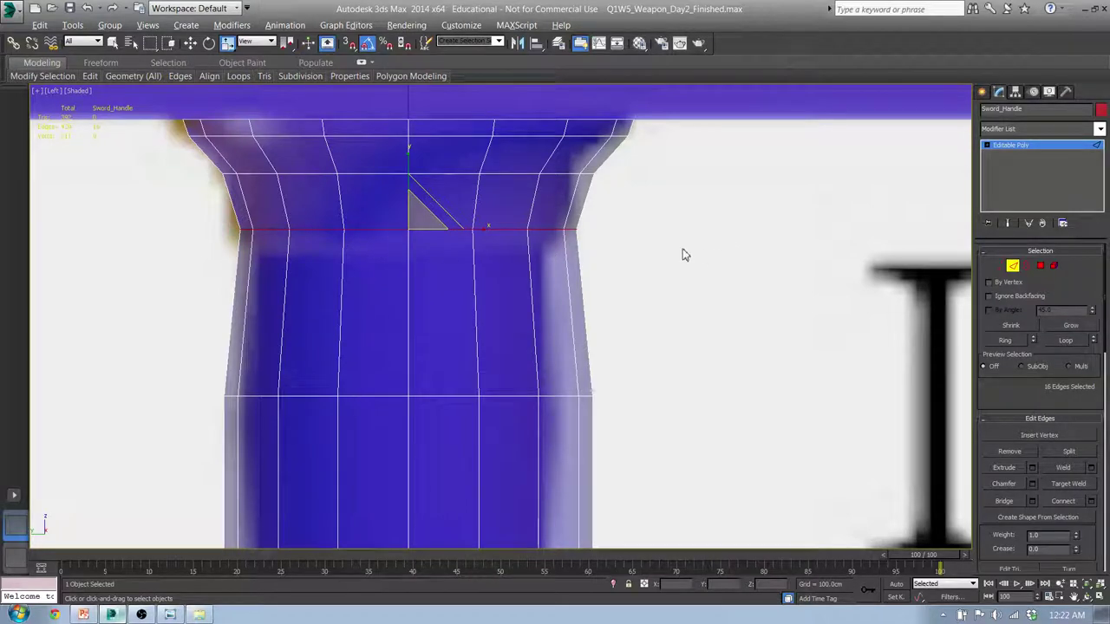
{"action": "middle_click_drag", "start_coordinate": [294, 222], "coordinate": [466, 257], "text": "alt"}
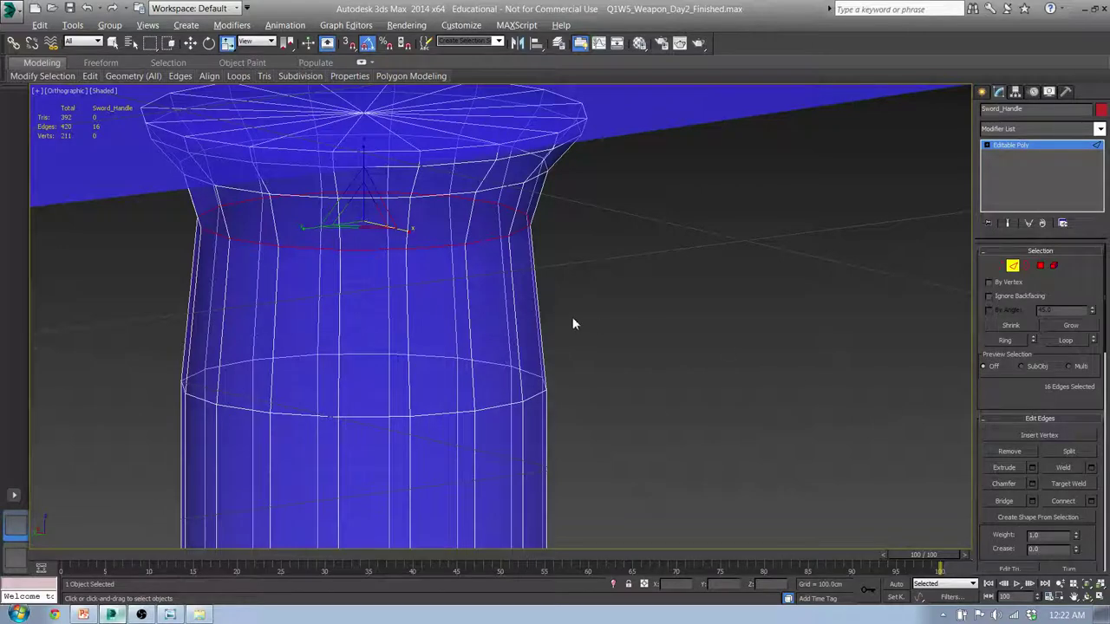
{"action": "middle_click_drag", "start_coordinate": [572, 323], "coordinate": [458, 297], "text": "alt"}
{"action": "key", "text": "f"}
{"action": "scroll", "coordinate": [488, 306], "scroll_direction": "up", "scroll_amount": 2}
{"action": "scroll", "coordinate": [488, 306], "scroll_direction": "down", "scroll_amount": 1}
{"action": "scroll", "coordinate": [747, 352], "scroll_direction": "down", "scroll_amount": 3}
{"action": "scroll", "coordinate": [858, 403], "scroll_direction": "up", "scroll_amount": 3}
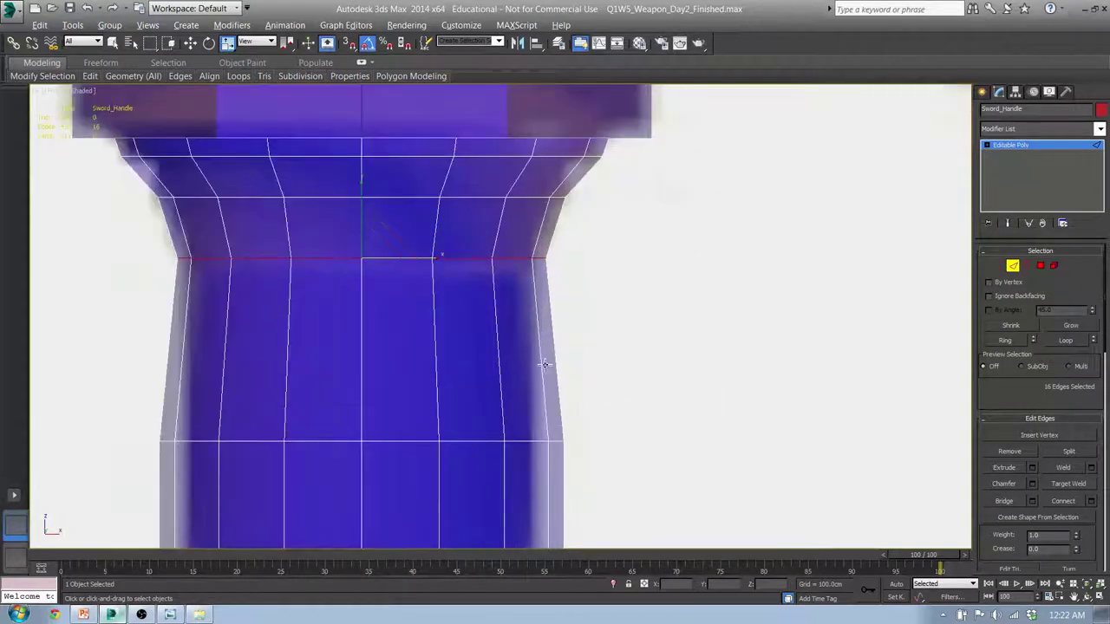
Chamfer the edge loop at the flare's base into two close loops and scale both slightly inward to fit the reference.
{"action": "left_click", "coordinate": [1032, 484]}
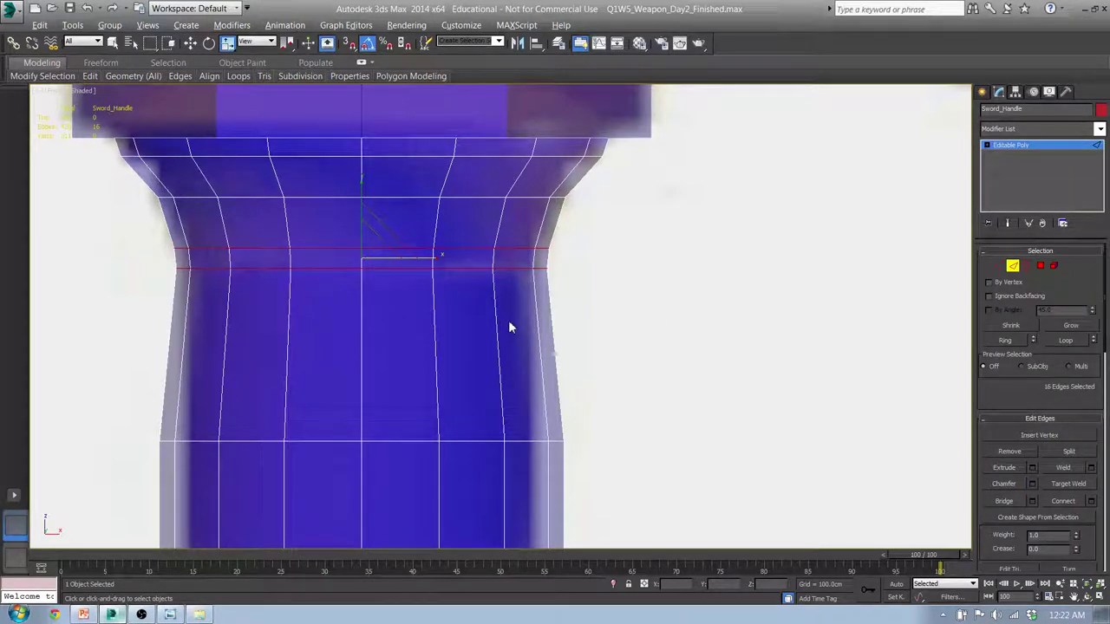
{"action": "left_click", "coordinate": [506, 371]}
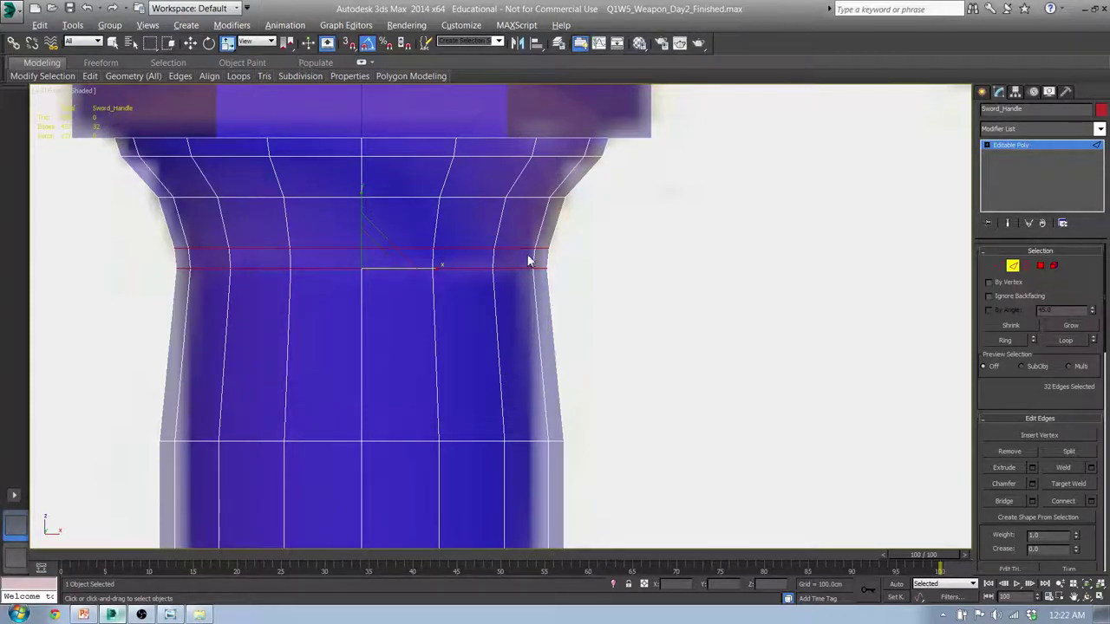
{"action": "left_click_drag", "start_coordinate": [379, 253], "coordinate": [377, 254]}
{"action": "left_click", "coordinate": [568, 284]}
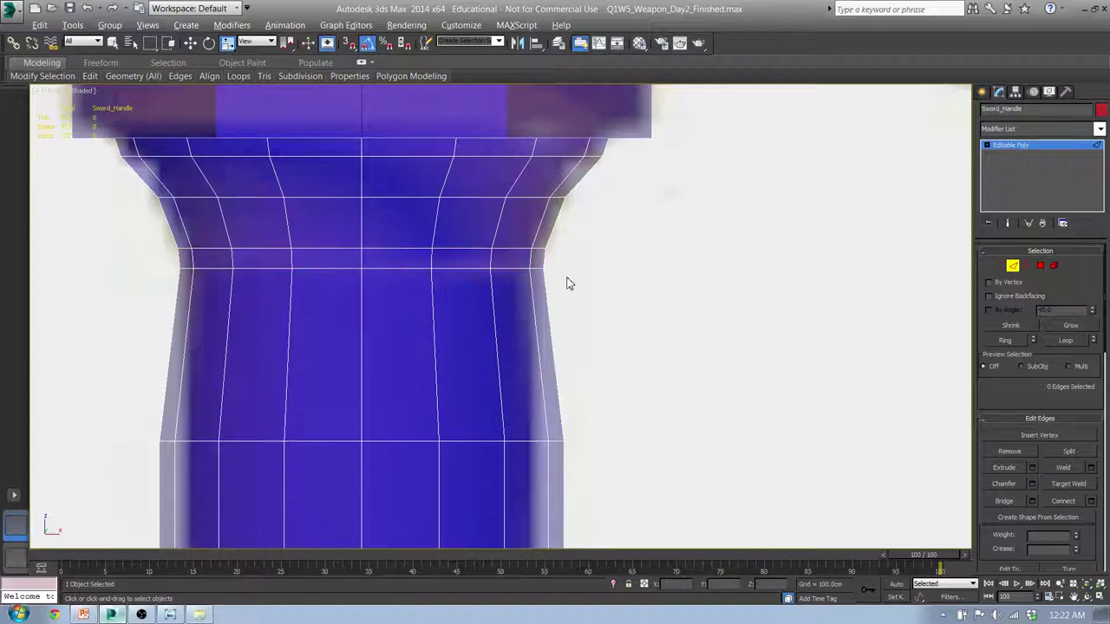
Scale the lower chamfered loop inward to 94%, raise it level with the loop above, and fine-tune its width to form a collar ledge.
{"action": "left_click", "coordinate": [517, 266]}
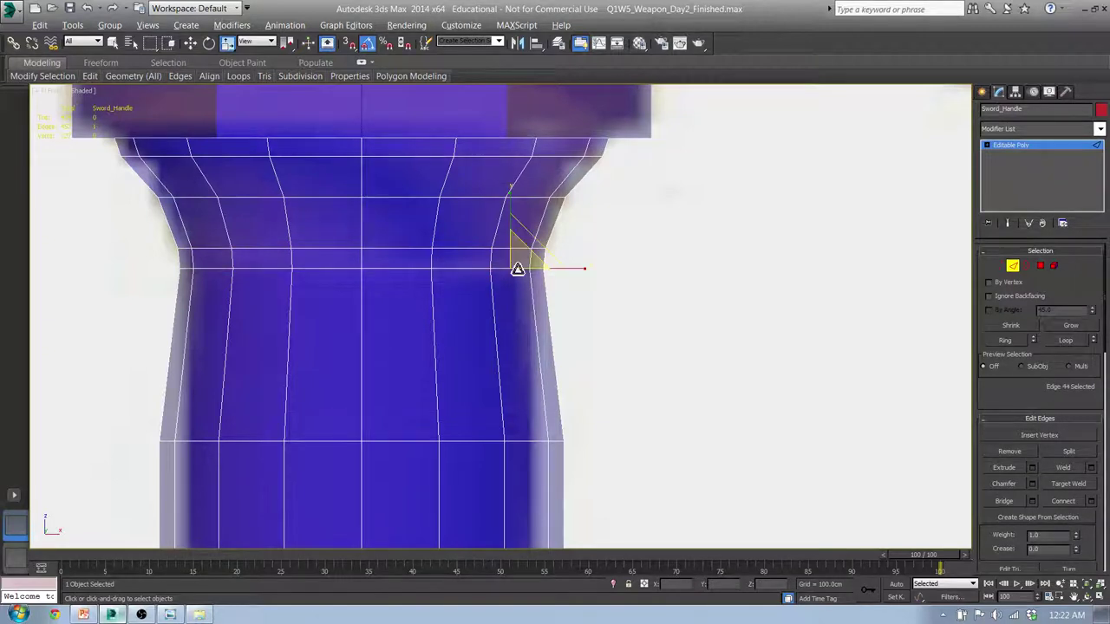
{"action": "double_click", "coordinate": [464, 270]}
{"action": "left_click_drag", "start_coordinate": [371, 252], "coordinate": [368, 257]}
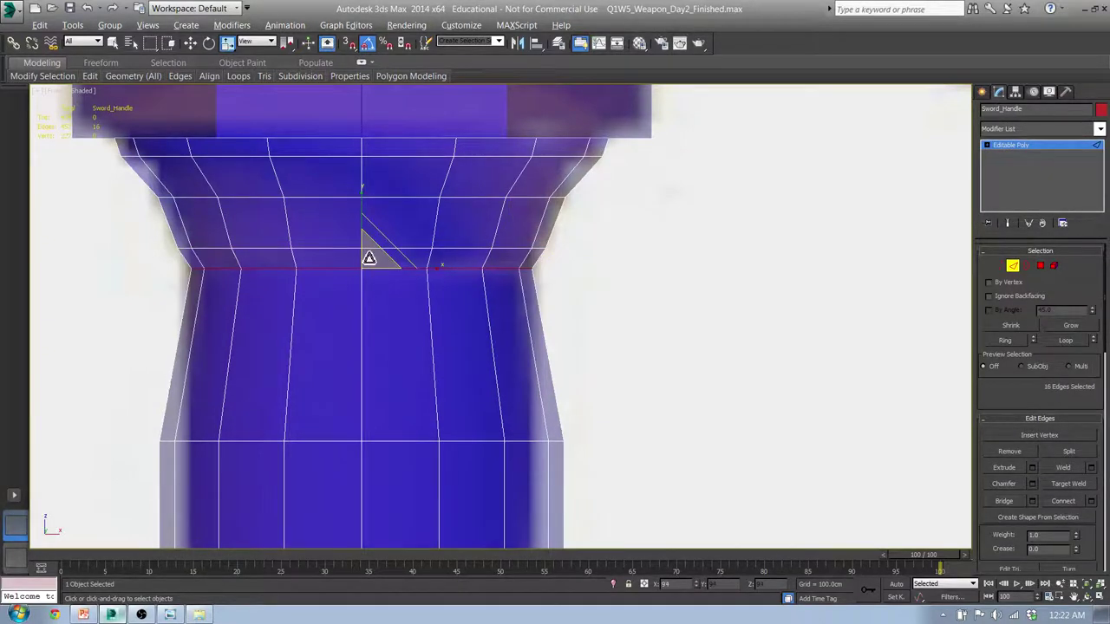
{"action": "key", "text": "w"}
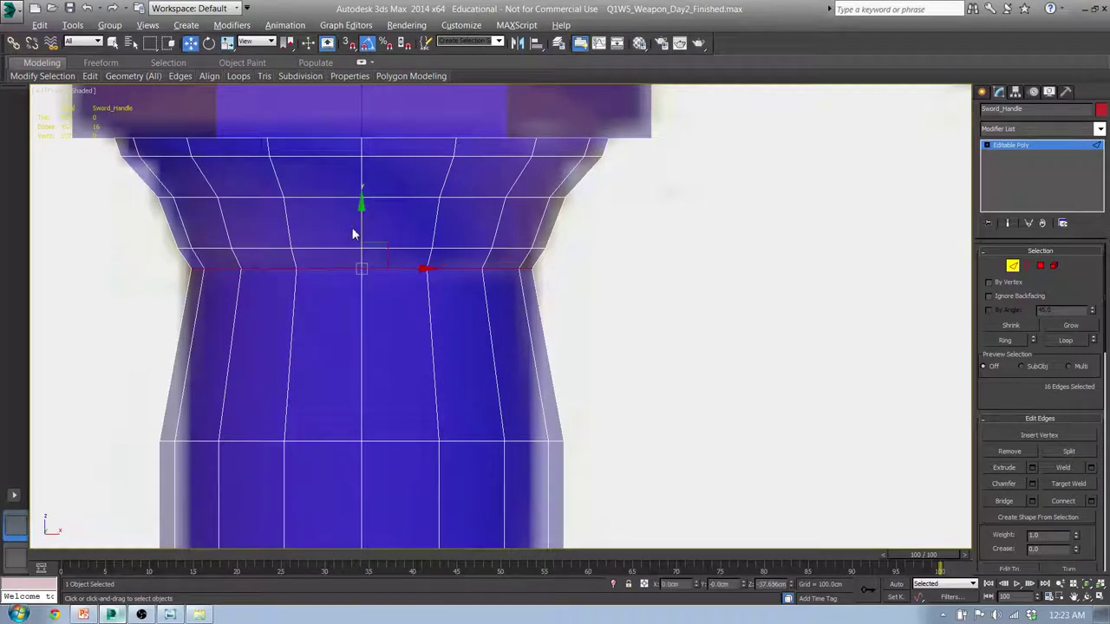
{"action": "left_click_drag", "start_coordinate": [360, 230], "coordinate": [368, 214]}
{"action": "key", "text": "r"}
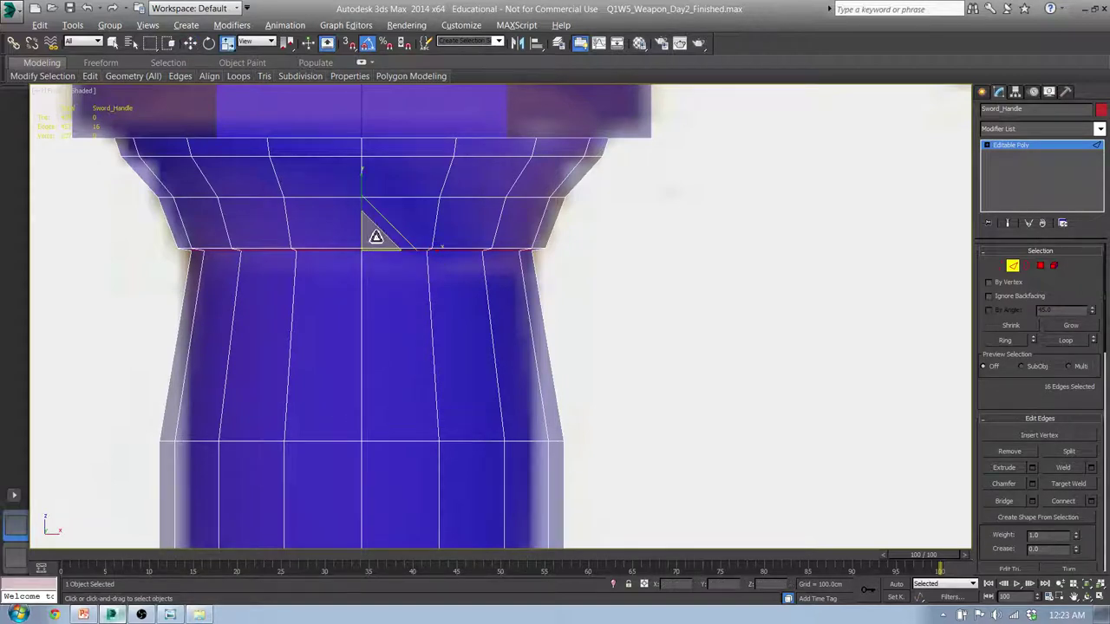
{"action": "key", "text": "w"}
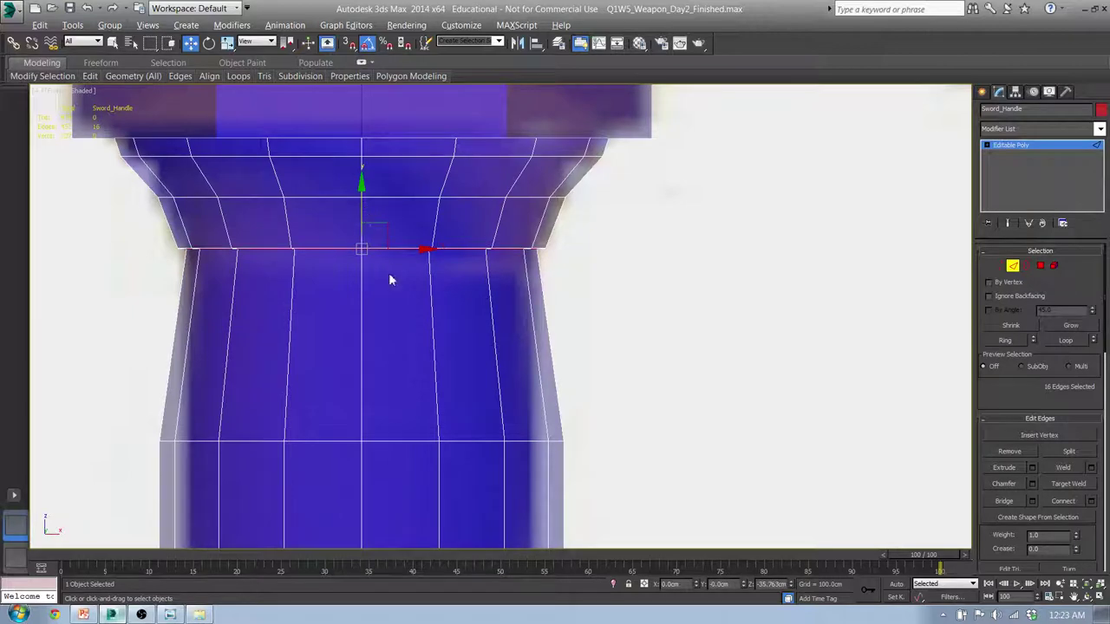
Select the edge loop midway up the flare and raise it slightly to follow the collar in the front reference.
{"action": "scroll", "coordinate": [388, 274], "scroll_direction": "down", "scroll_amount": 6}
{"action": "middle_click_drag", "start_coordinate": [360, 296], "coordinate": [281, 277]}
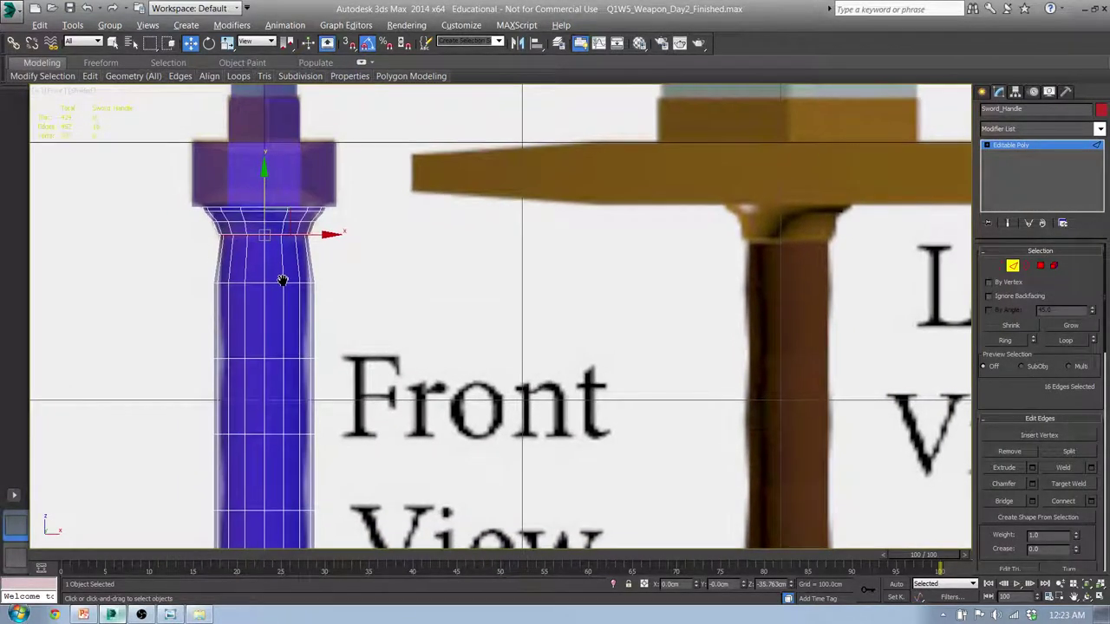
{"action": "scroll", "coordinate": [248, 225], "scroll_direction": "up", "scroll_amount": 5}
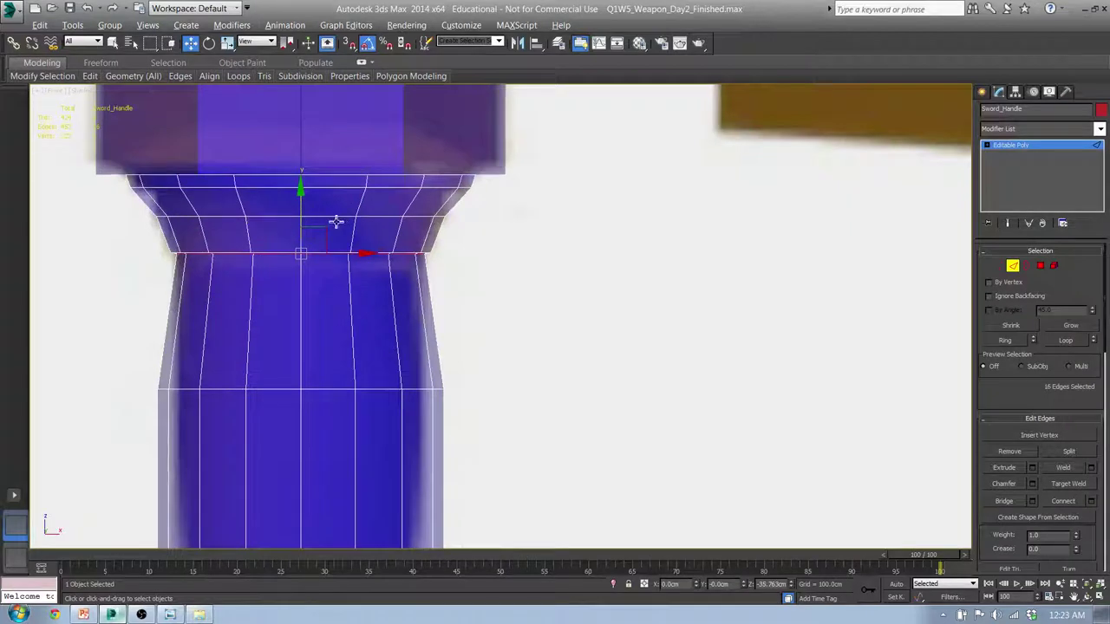
{"action": "double_click", "coordinate": [338, 219]}
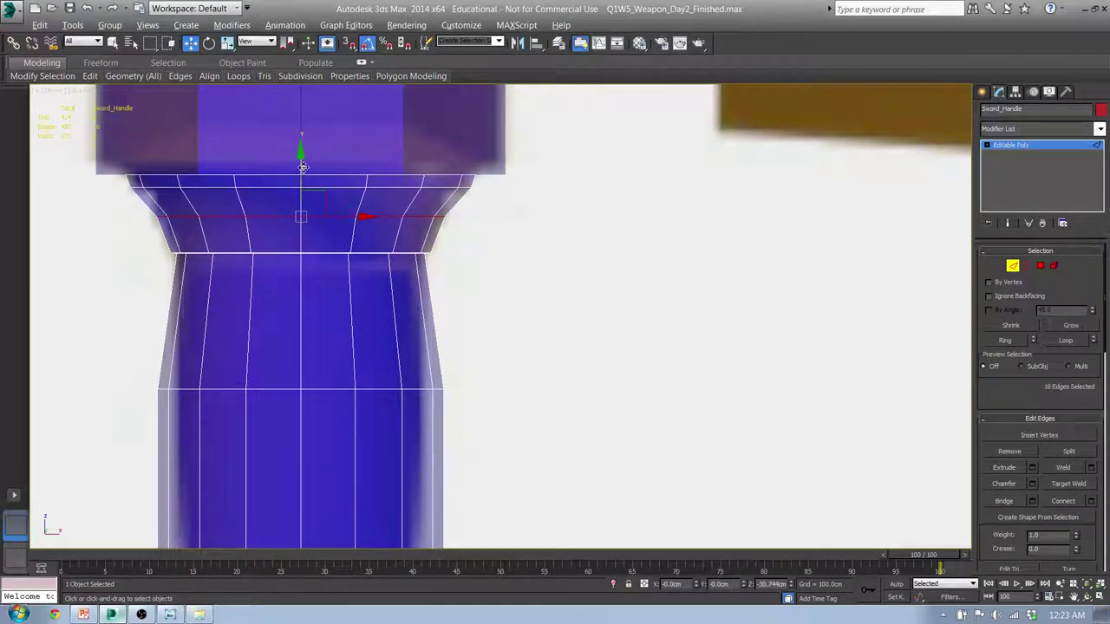
{"action": "mouse_move", "coordinate": [302, 168]}
{"action": "left_mouse_down"}
{"action": "mouse_move", "coordinate": [301, 189]}
{"action": "mouse_move", "coordinate": [302, 160]}
{"action": "left_mouse_up"}
Insert an edge loop across the collar's lower band, adjust its scale and lower it close to the collar's bottom edge.
{"action": "left_click_drag", "start_coordinate": [458, 225], "coordinate": [366, 231]}
{"action": "mouse_move", "coordinate": [240, 78]}
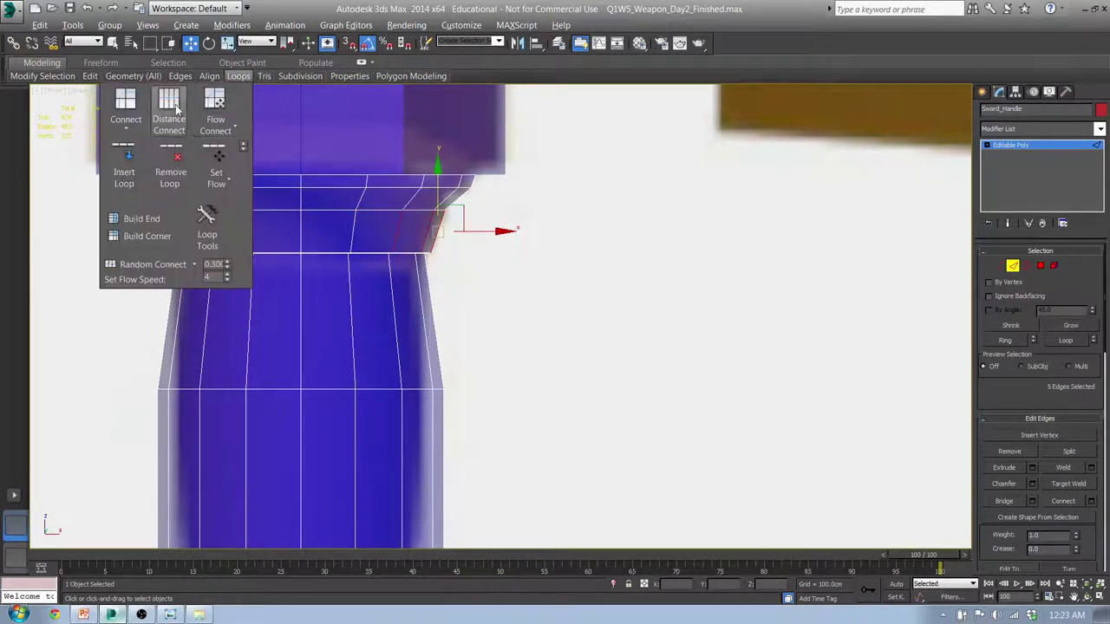
{"action": "left_click", "coordinate": [134, 159]}
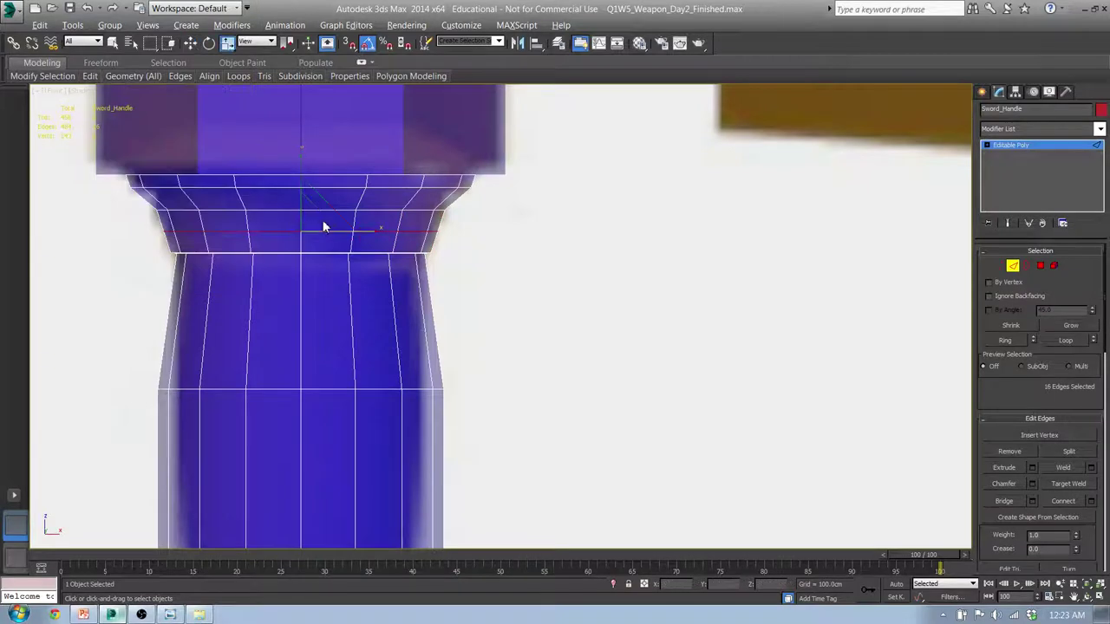
{"action": "key", "text": "r"}
{"action": "left_click_drag", "start_coordinate": [314, 224], "coordinate": [312, 226]}
{"action": "key", "text": "q"}
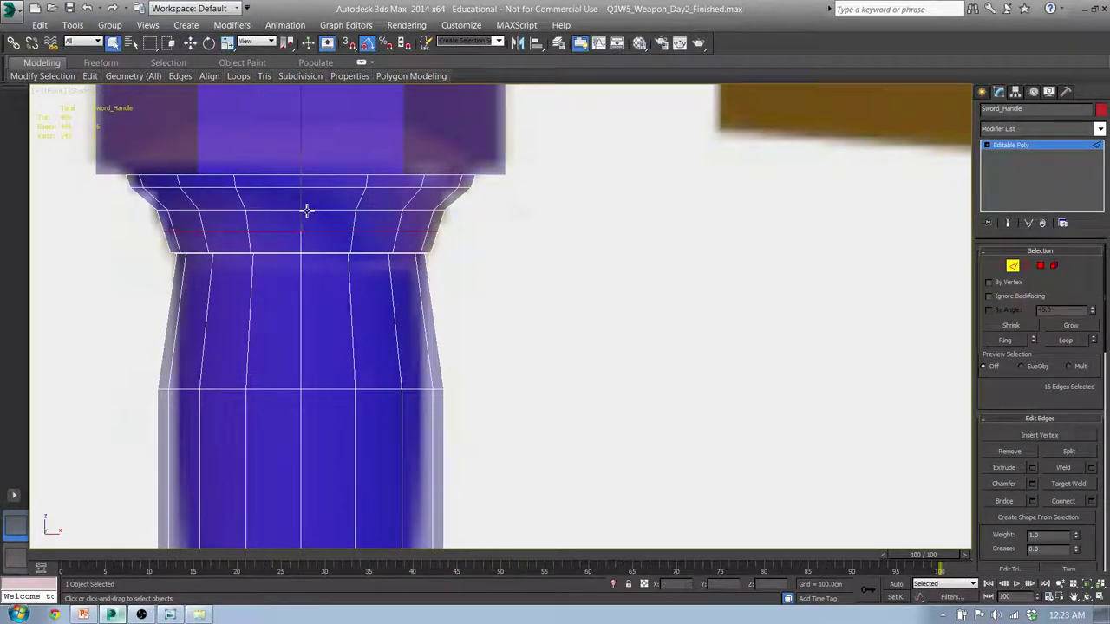
{"action": "key", "text": "w"}
{"action": "left_click_drag", "start_coordinate": [303, 210], "coordinate": [301, 209]}
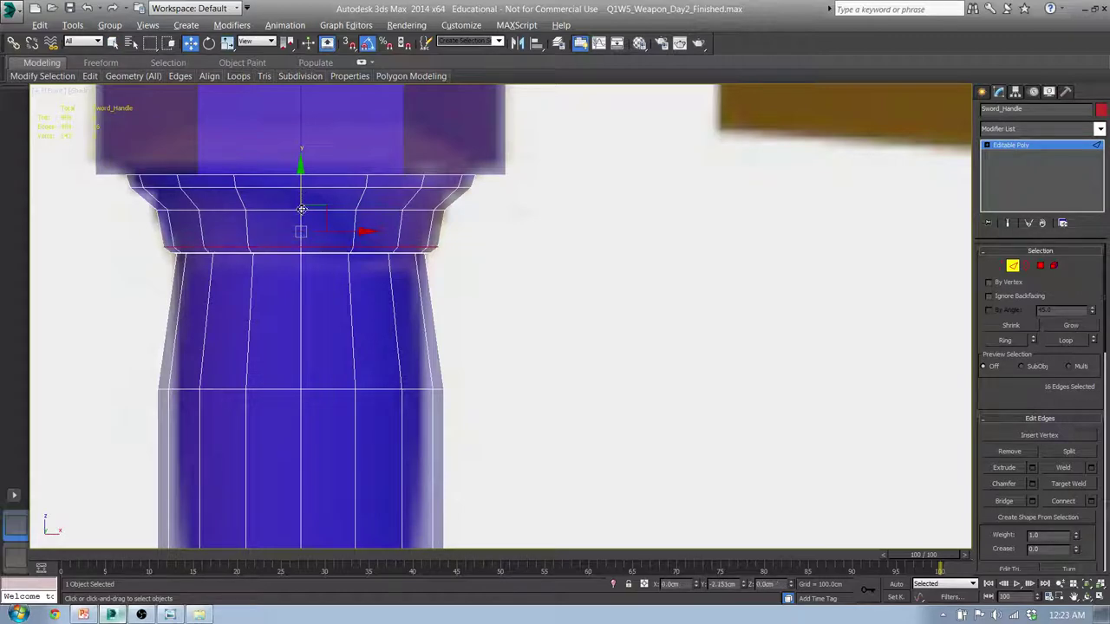
Raise the grip's uppermost edge loop to just below the collar and scale it uniformly to 91%.
{"action": "scroll", "coordinate": [416, 238], "scroll_direction": "down", "scroll_amount": 5}
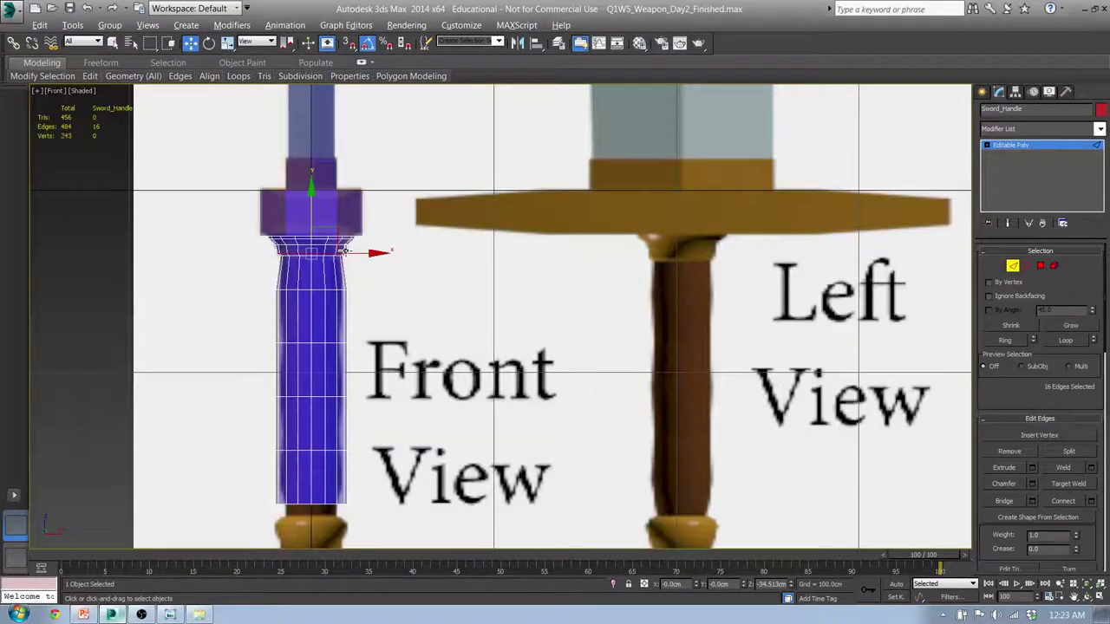
{"action": "middle_click_drag", "start_coordinate": [368, 262], "coordinate": [415, 214]}
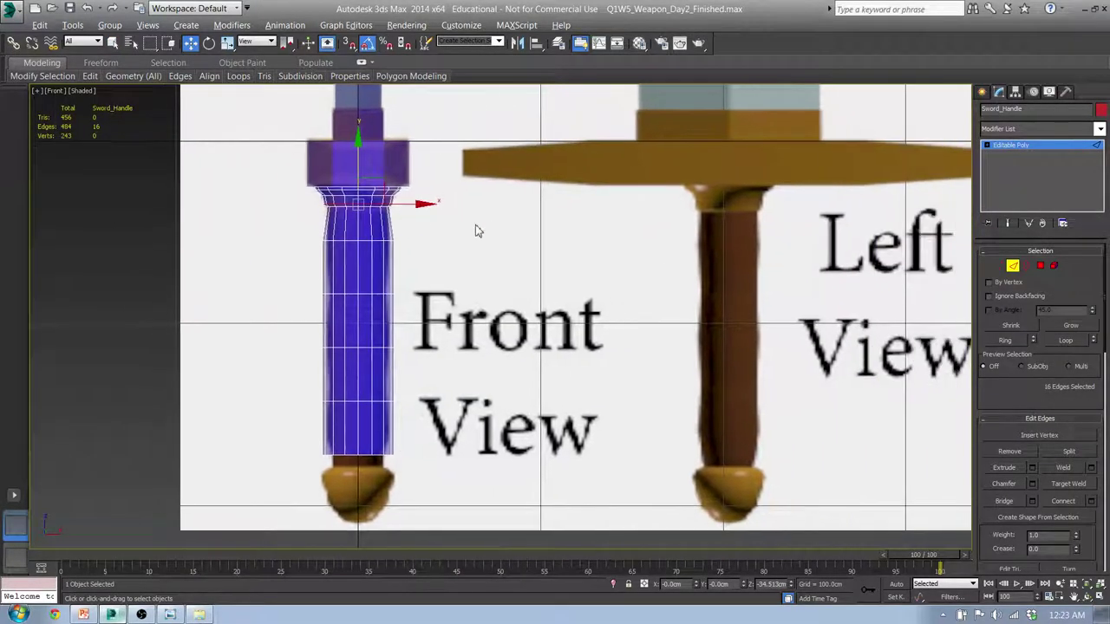
{"action": "scroll", "coordinate": [364, 255], "scroll_direction": "up", "scroll_amount": 5}
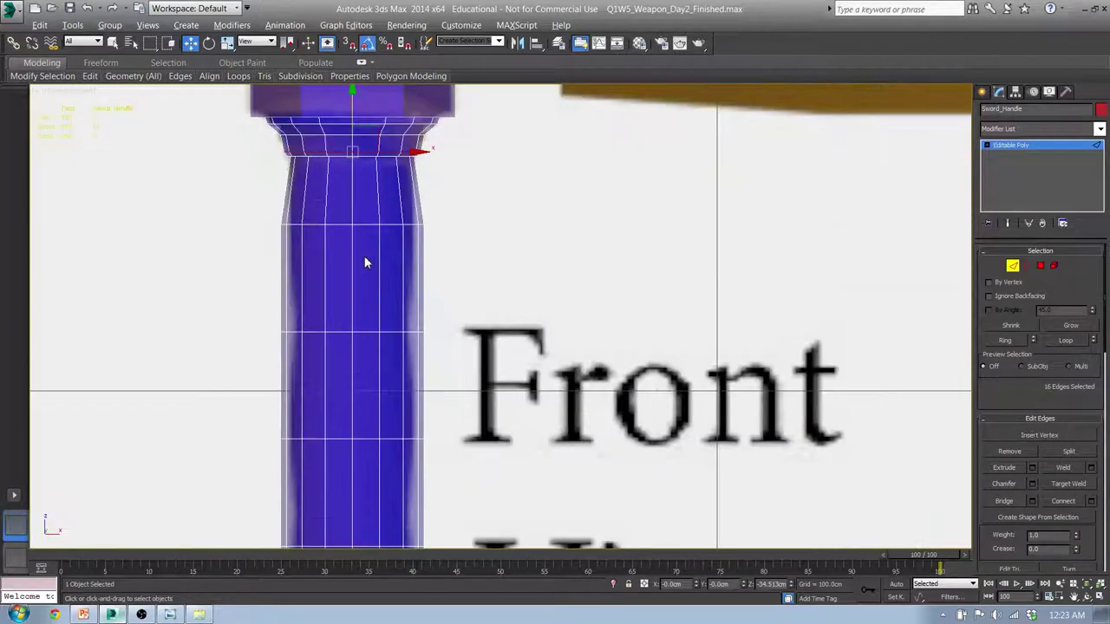
{"action": "middle_click_drag", "start_coordinate": [364, 262], "coordinate": [382, 225]}
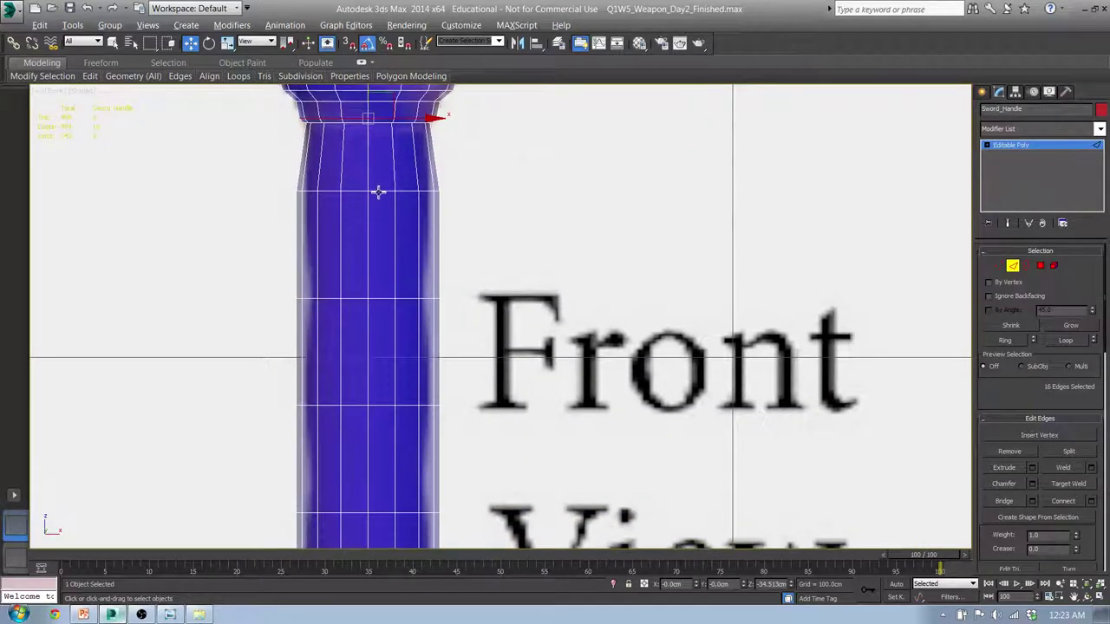
{"action": "double_click", "coordinate": [378, 192]}
{"action": "left_click_drag", "start_coordinate": [378, 192], "coordinate": [375, 149]}
{"action": "key", "text": "r"}
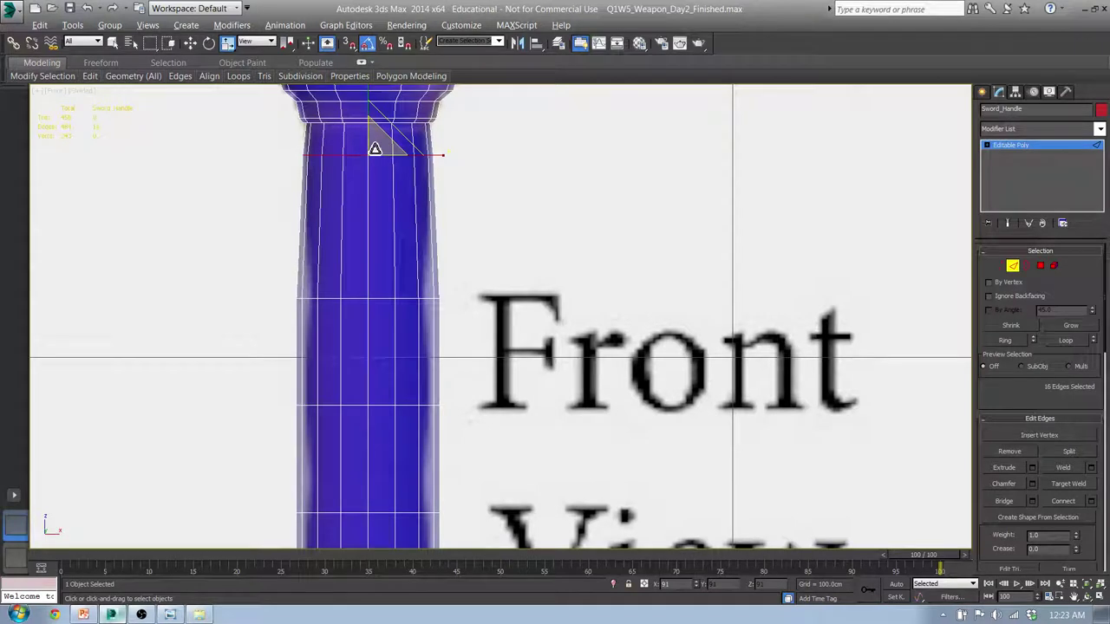
Select the next edge loop down the grip, raise it slightly and chamfer it into two spaced loops.
{"action": "double_click", "coordinate": [417, 300]}
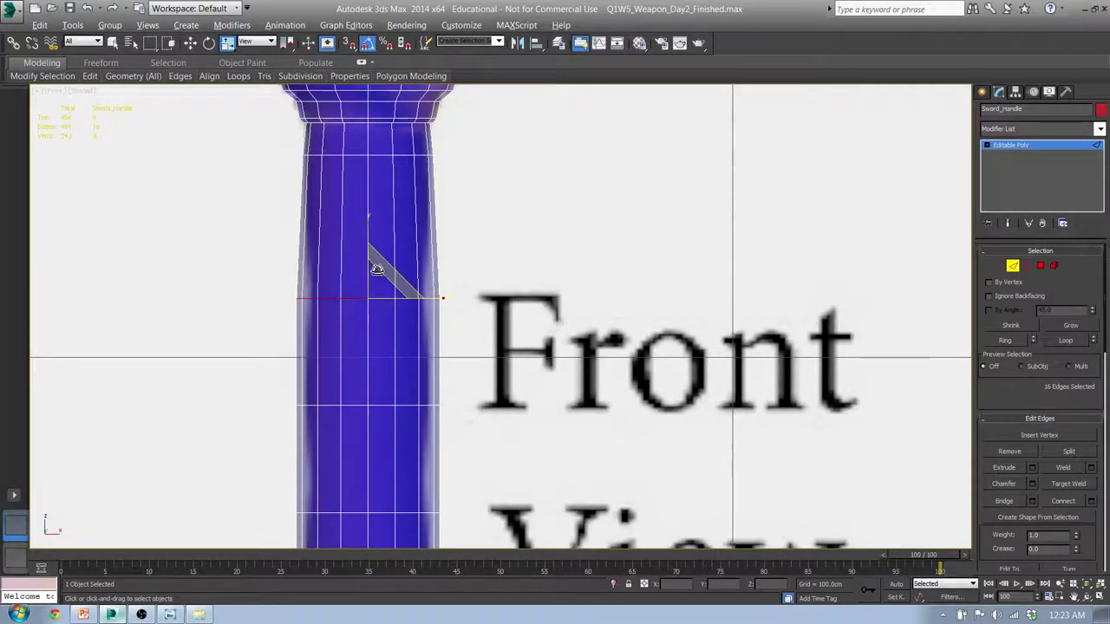
{"action": "key", "text": "w"}
{"action": "mouse_move", "coordinate": [370, 251]}
{"action": "left_mouse_down"}
{"action": "mouse_move", "coordinate": [372, 181]}
{"action": "mouse_move", "coordinate": [372, 248]}
{"action": "left_mouse_up"}
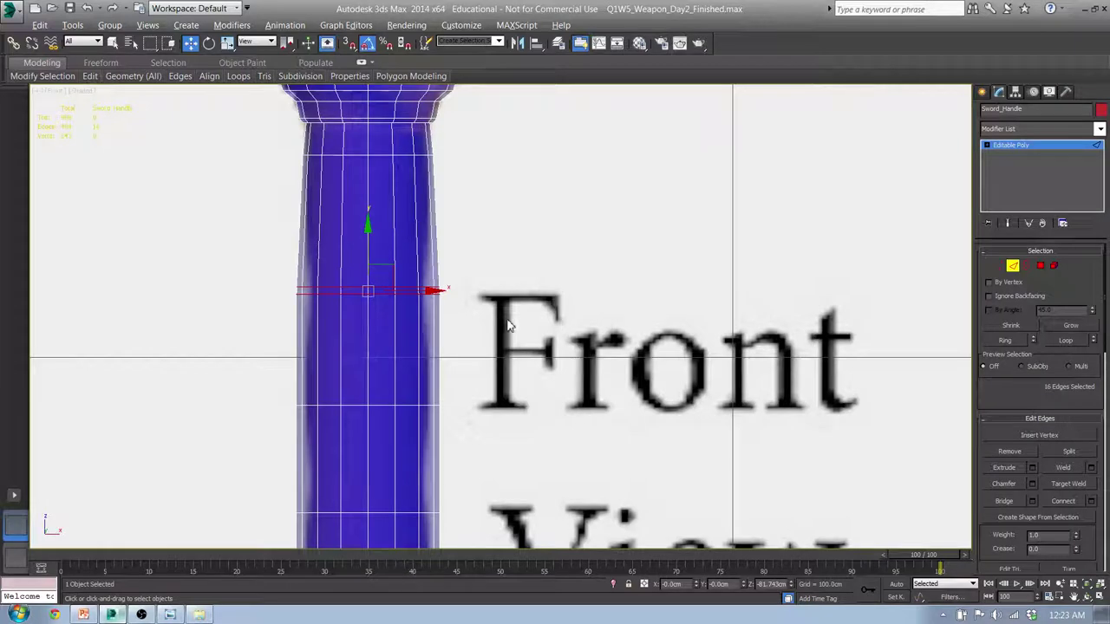
{"action": "left_click_drag", "start_coordinate": [508, 317], "coordinate": [511, 306]}
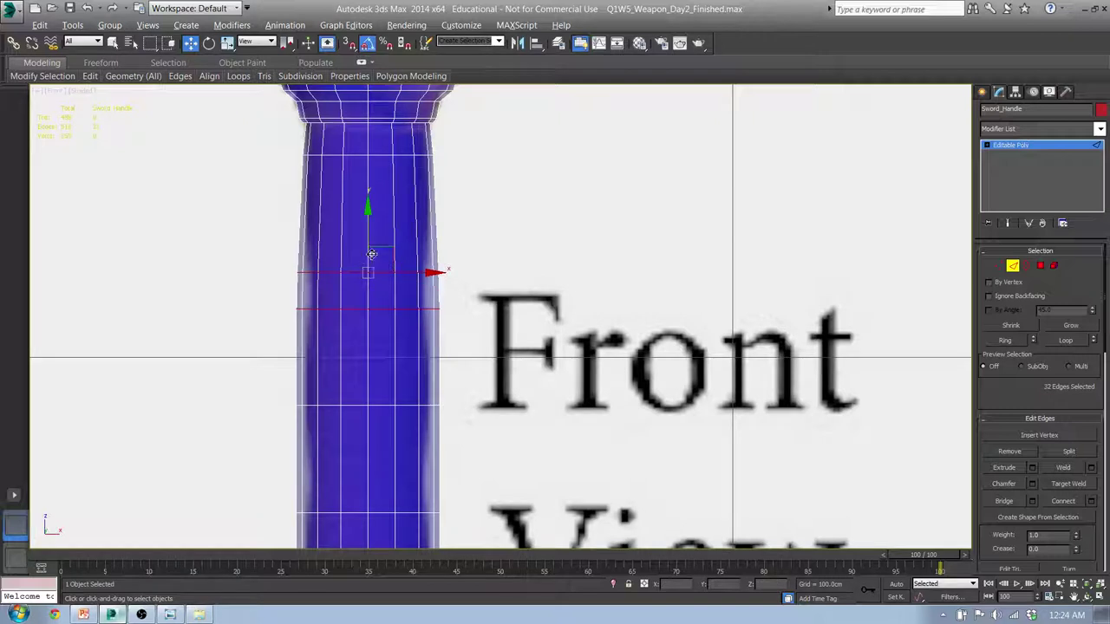
Scale the two chamfered grip loops uniformly to 90%, and raise the lower one and narrow it slightly to form the groove.
{"action": "key", "text": "r"}
{"action": "left_click_drag", "start_coordinate": [377, 253], "coordinate": [379, 265]}
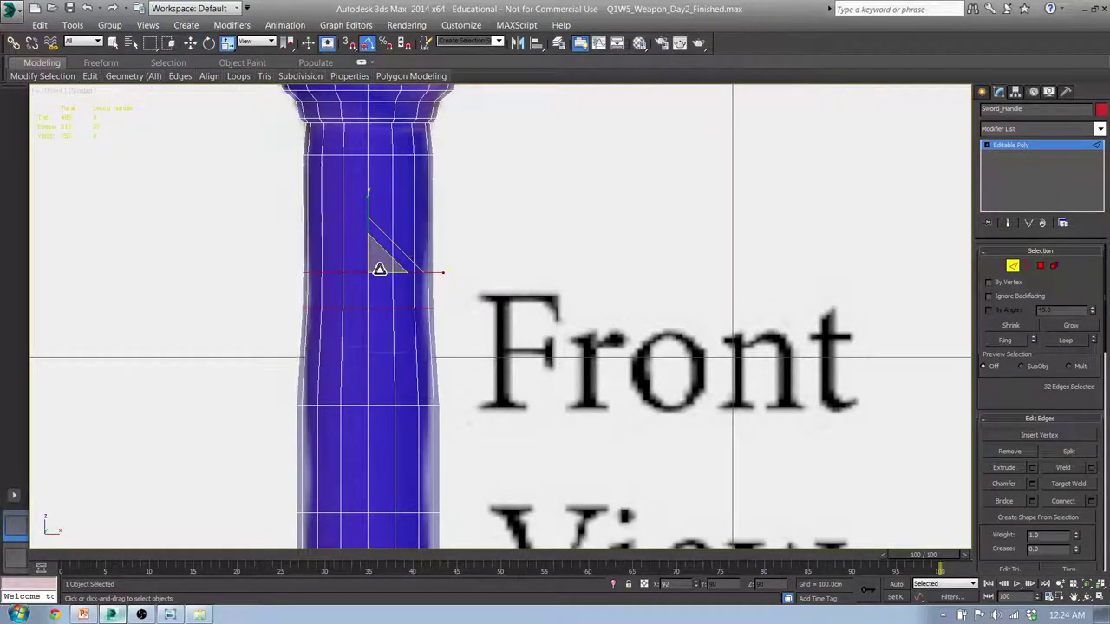
{"action": "double_click", "coordinate": [413, 310]}
{"action": "key", "text": "q"}
{"action": "key", "text": "w"}
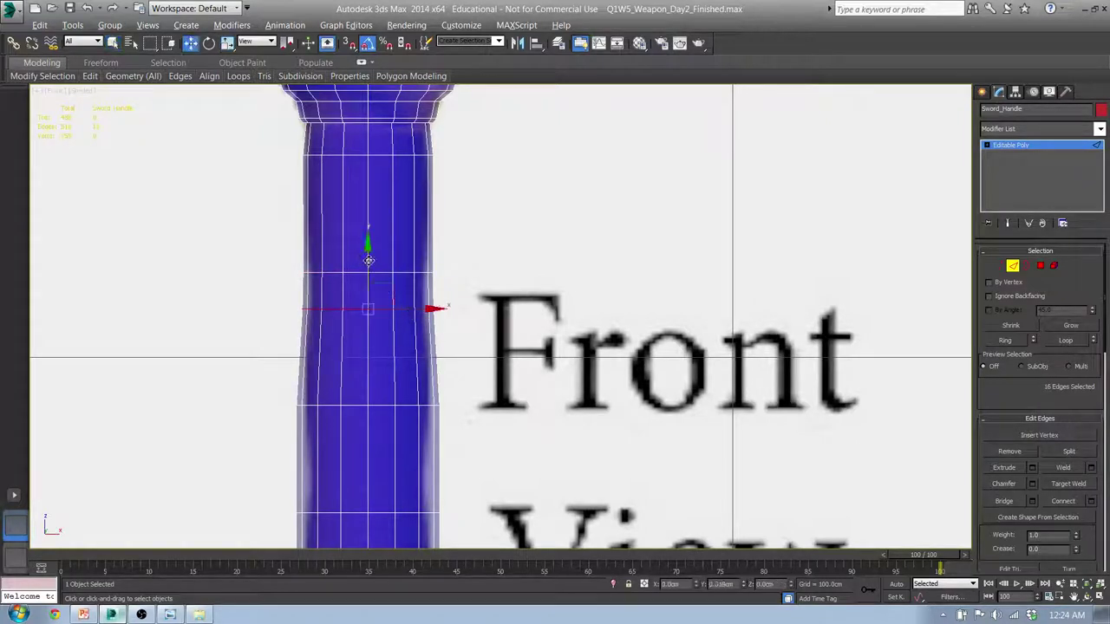
{"action": "key", "text": "r"}
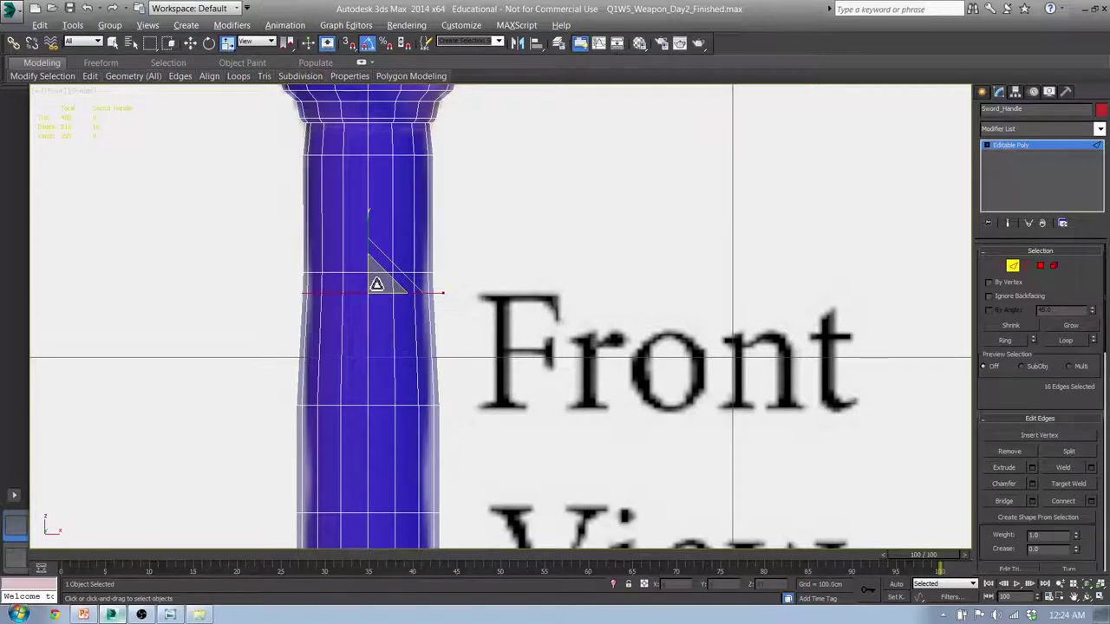
{"action": "left_click_drag", "start_coordinate": [376, 282], "coordinate": [374, 288]}
Raise the next grip edge loop to just below the groove and scale it down to match the front reference width.
{"action": "middle_click_drag", "start_coordinate": [451, 330], "coordinate": [457, 321]}
{"action": "scroll", "coordinate": [483, 272], "scroll_direction": "down", "scroll_amount": 6}
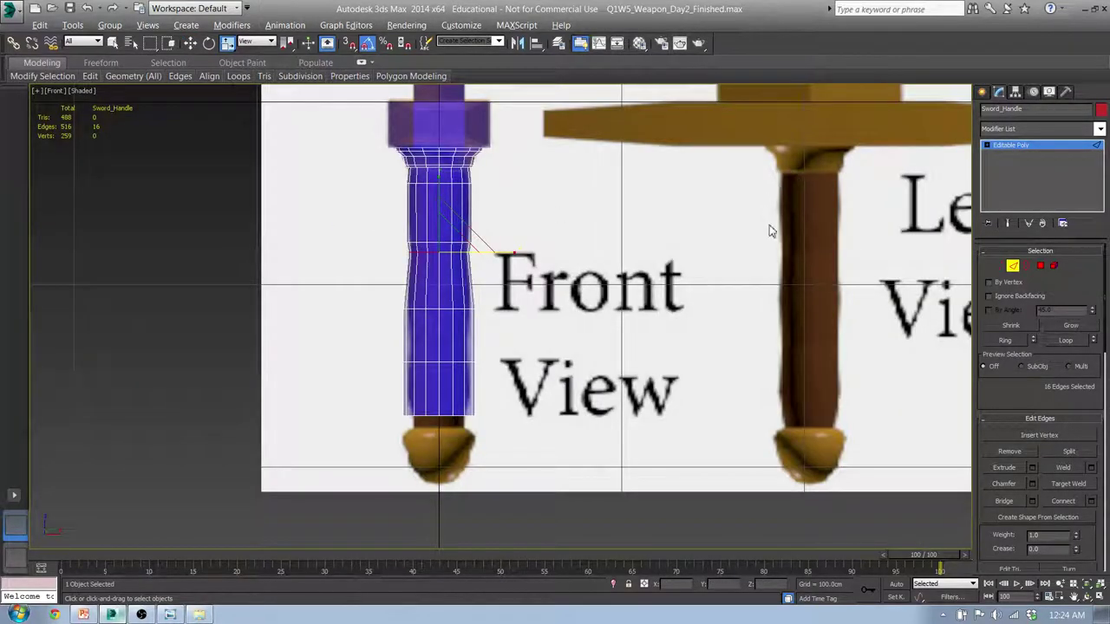
{"action": "middle_click_drag", "start_coordinate": [455, 272], "coordinate": [468, 255]}
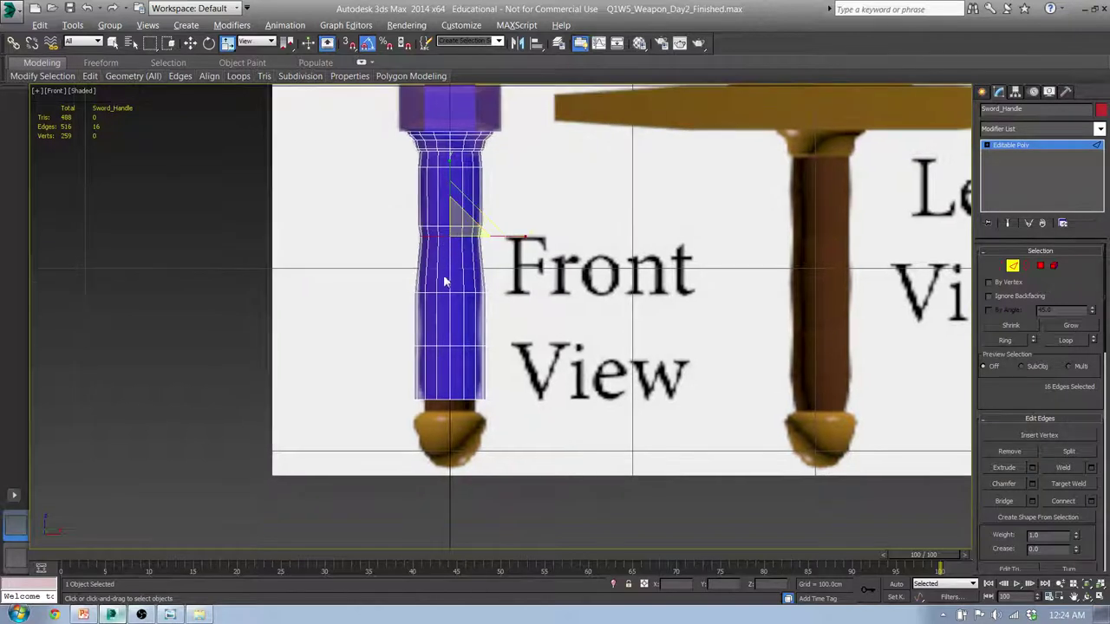
{"action": "left_click", "coordinate": [457, 294]}
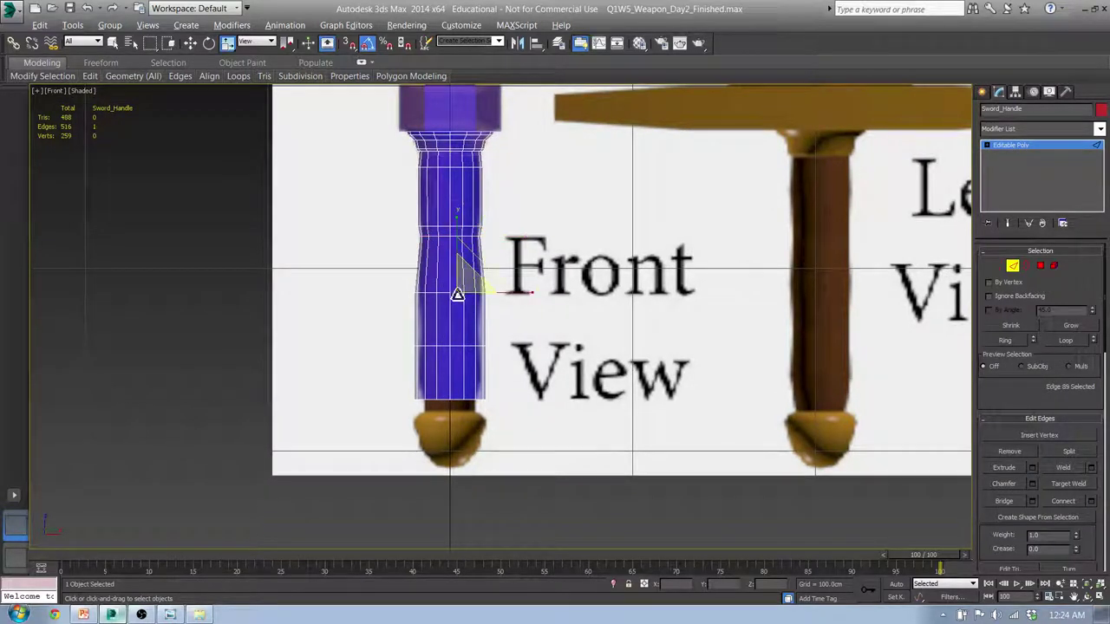
{"action": "double_click", "coordinate": [443, 295]}
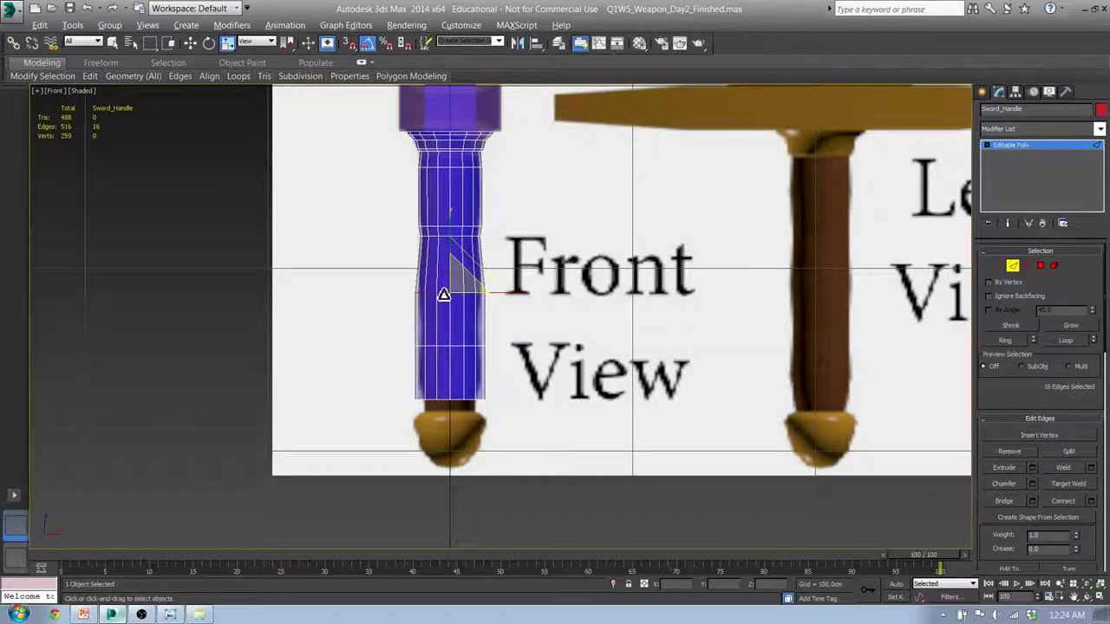
{"action": "key", "text": "q"}
{"action": "scroll", "coordinate": [443, 296], "scroll_direction": "up", "scroll_amount": 5}
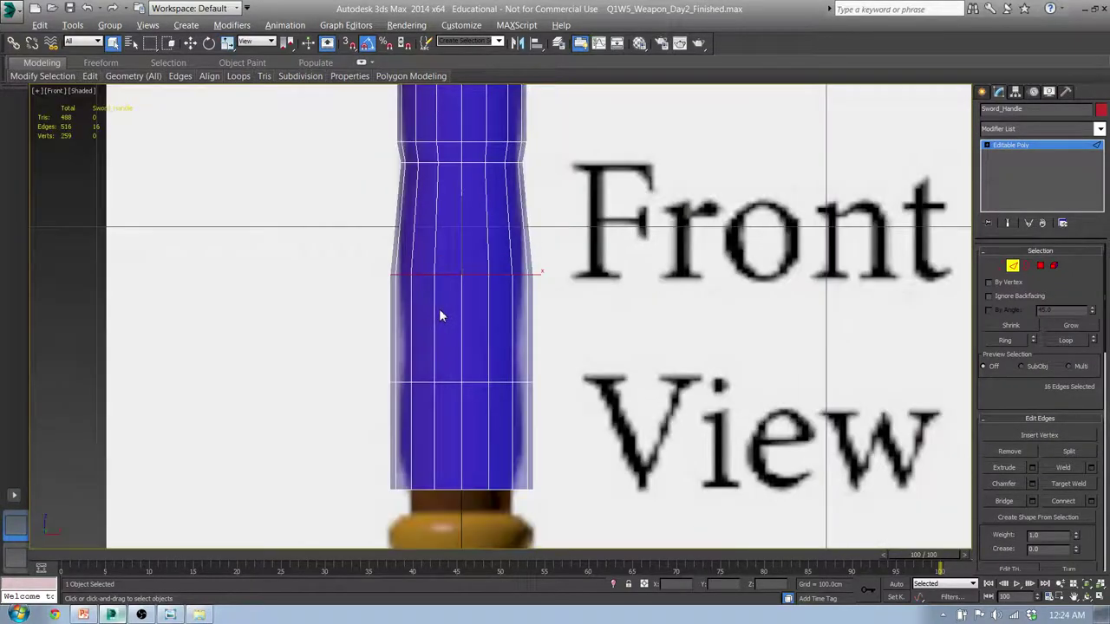
{"action": "scroll", "coordinate": [439, 309], "scroll_direction": "down", "scroll_amount": 2}
{"action": "key", "text": "w"}
{"action": "left_click_drag", "start_coordinate": [456, 292], "coordinate": [463, 224]}
{"action": "key", "text": "r"}
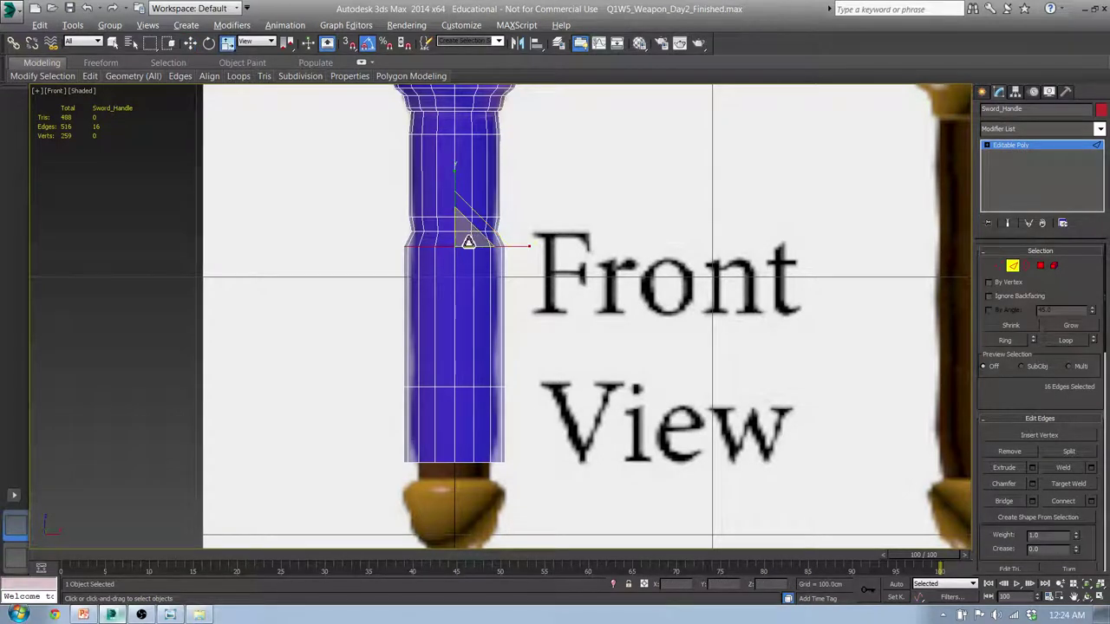
{"action": "left_click_drag", "start_coordinate": [466, 240], "coordinate": [466, 247]}
Remove the lowest edge loop inside the grip and insert a new one midway between the groove and the grip's bottom edge.
{"action": "double_click", "coordinate": [470, 386]}
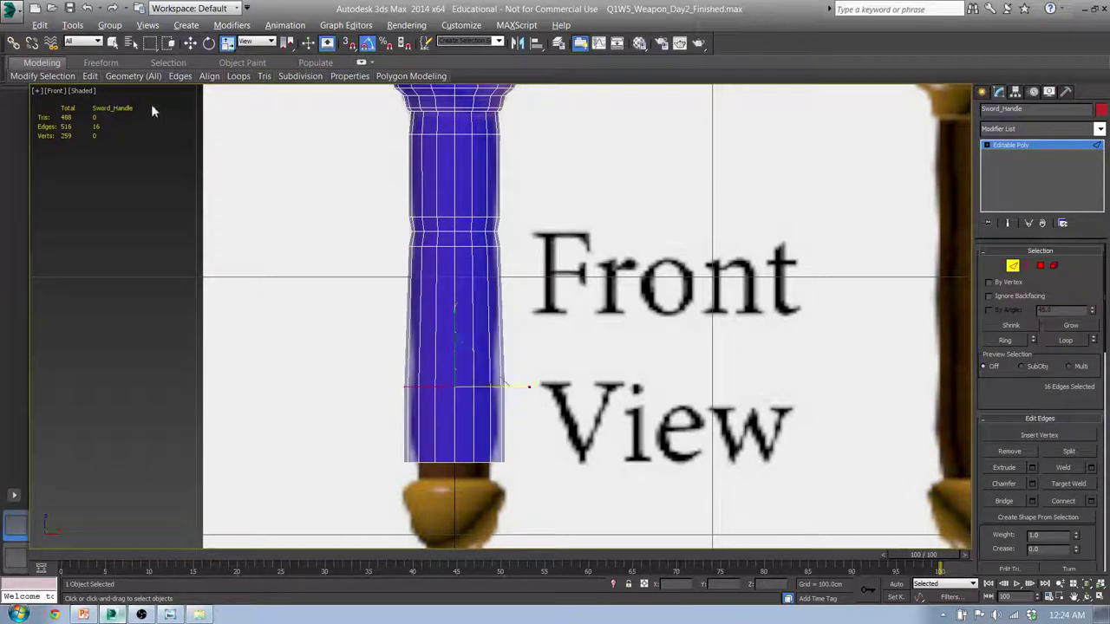
{"action": "mouse_move", "coordinate": [238, 76]}
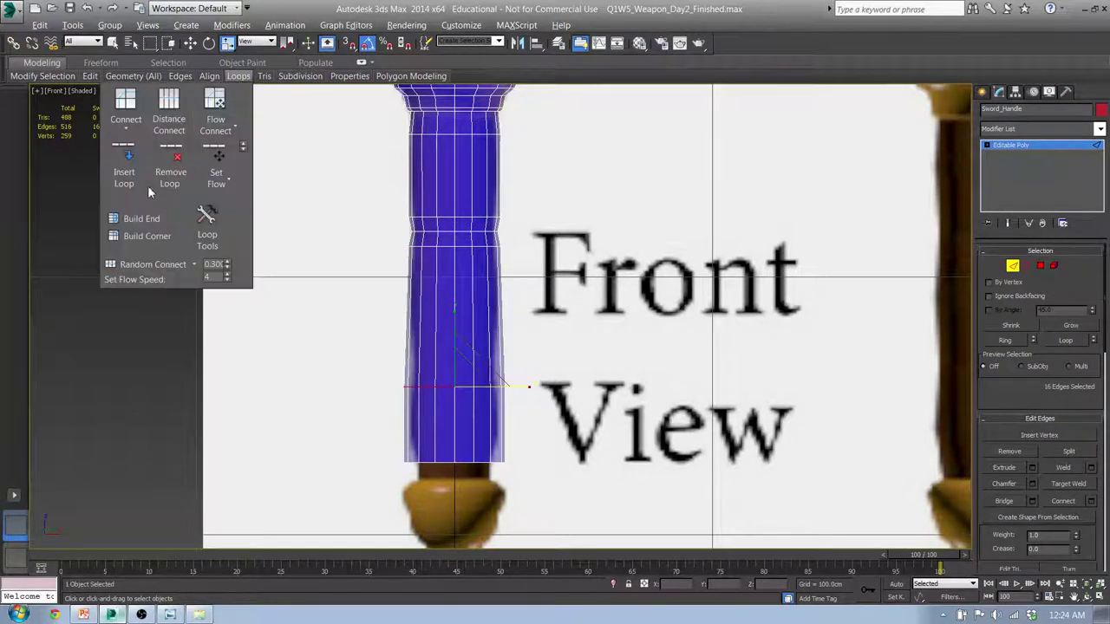
{"action": "left_click", "coordinate": [170, 169]}
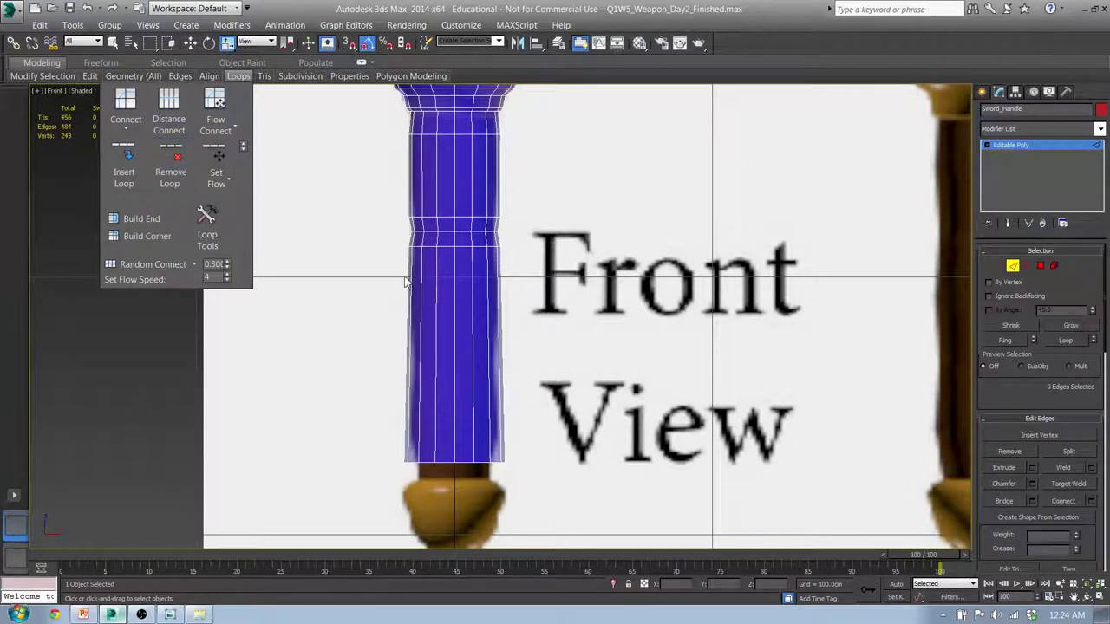
{"action": "middle_click_drag", "start_coordinate": [475, 299], "coordinate": [438, 246]}
{"action": "scroll", "coordinate": [439, 228], "scroll_direction": "up", "scroll_amount": 3}
{"action": "scroll", "coordinate": [439, 228], "scroll_direction": "down", "scroll_amount": 3}
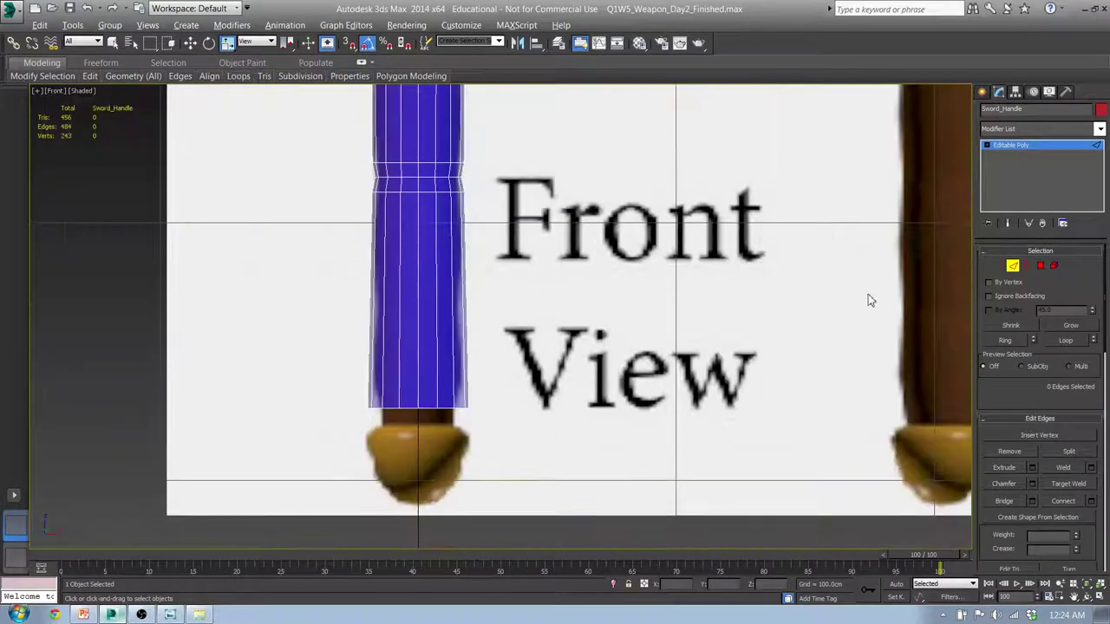
{"action": "left_click_drag", "start_coordinate": [494, 329], "coordinate": [347, 276]}
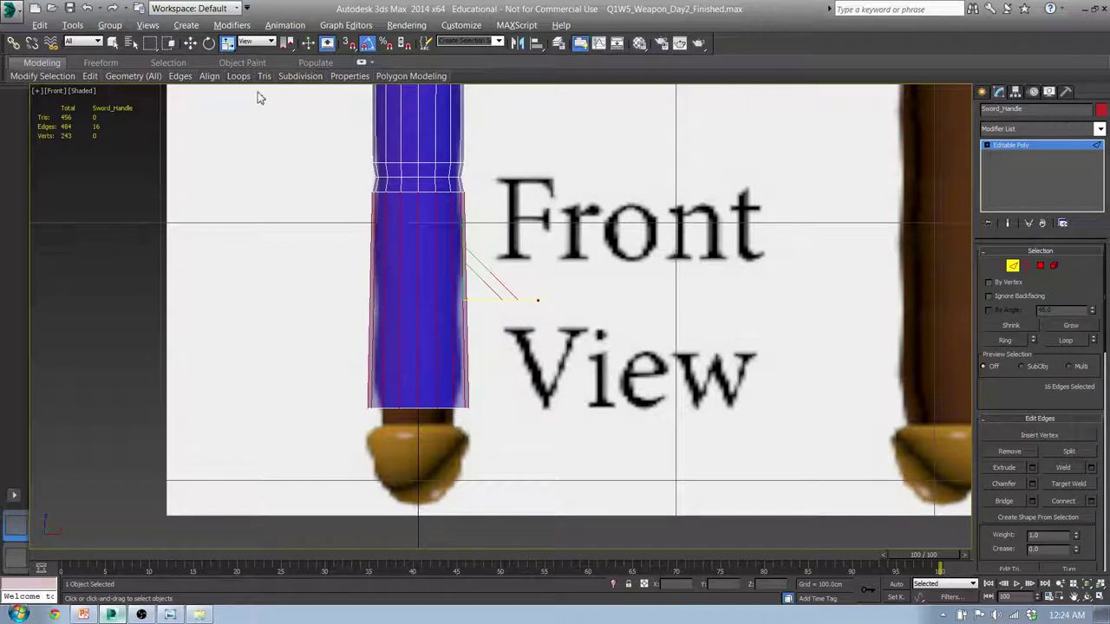
{"action": "mouse_move", "coordinate": [233, 78]}
{"action": "left_click", "coordinate": [124, 165]}
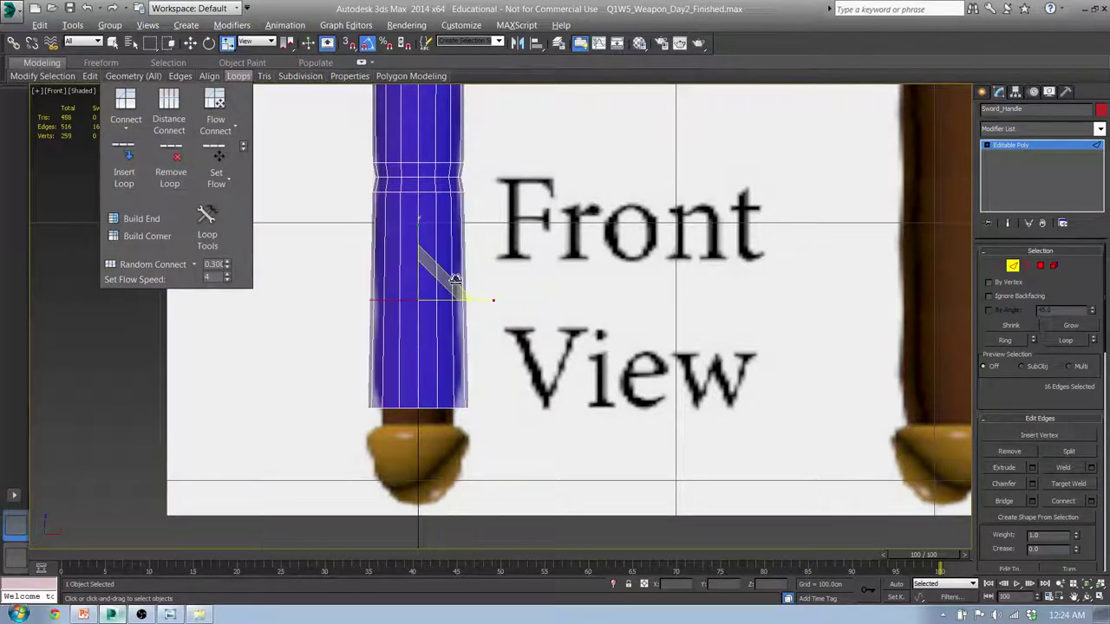
Lower the new loop slightly, scale it to 85%, and add a wider edge loop on each side to shape a second groove.
{"action": "key", "text": "w"}
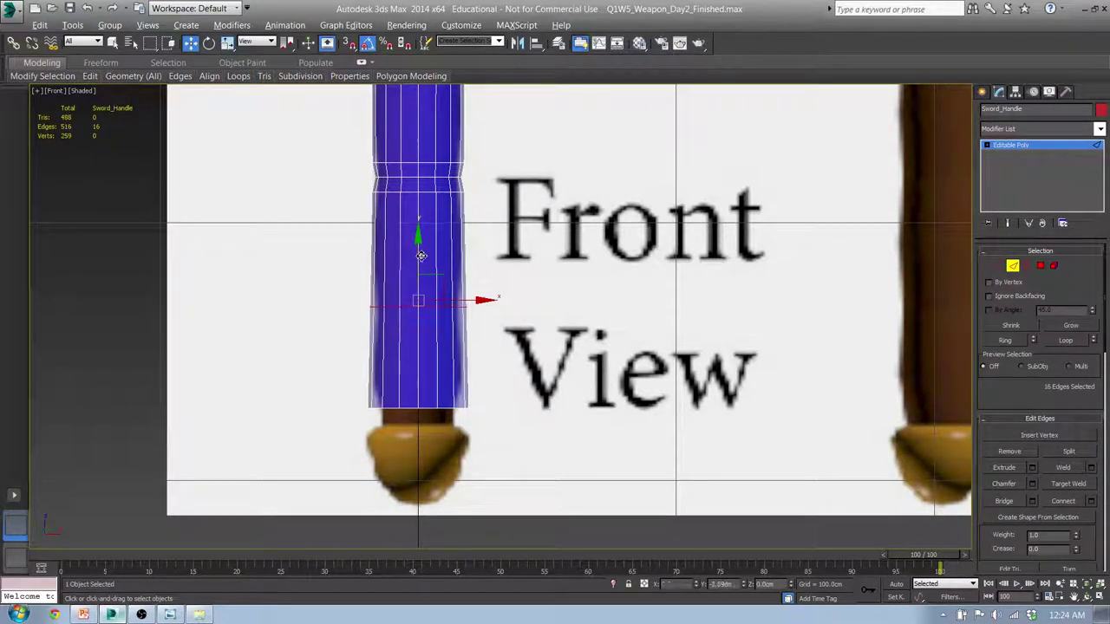
{"action": "left_click_drag", "start_coordinate": [421, 250], "coordinate": [421, 252]}
{"action": "scroll", "coordinate": [419, 302], "scroll_direction": "up", "scroll_amount": 2}
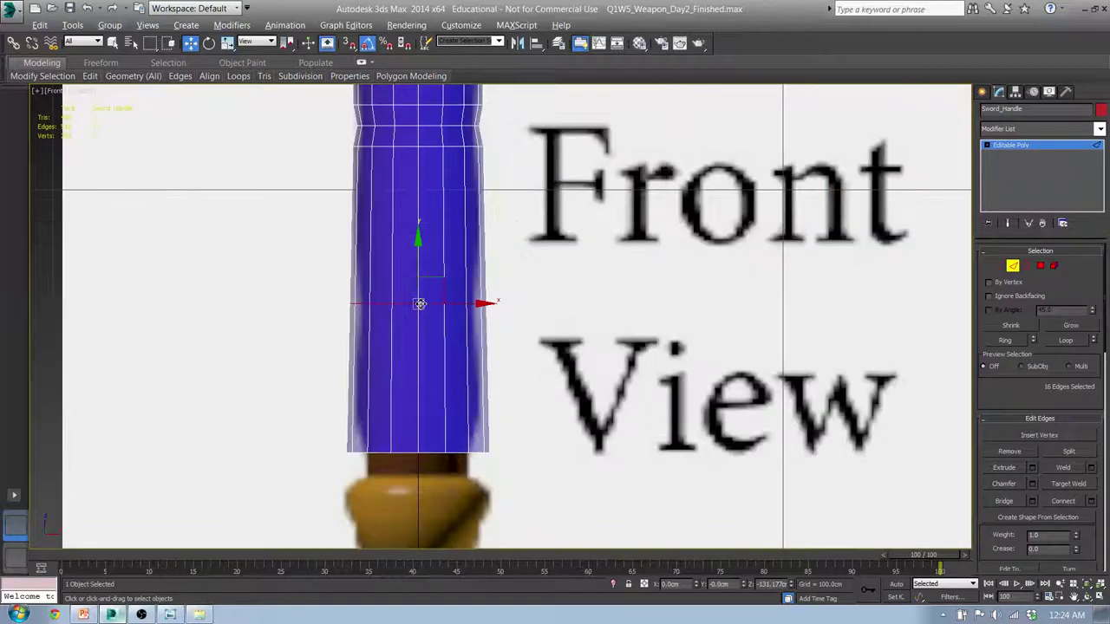
{"action": "key", "text": "r"}
{"action": "left_click_drag", "start_coordinate": [436, 293], "coordinate": [425, 302]}
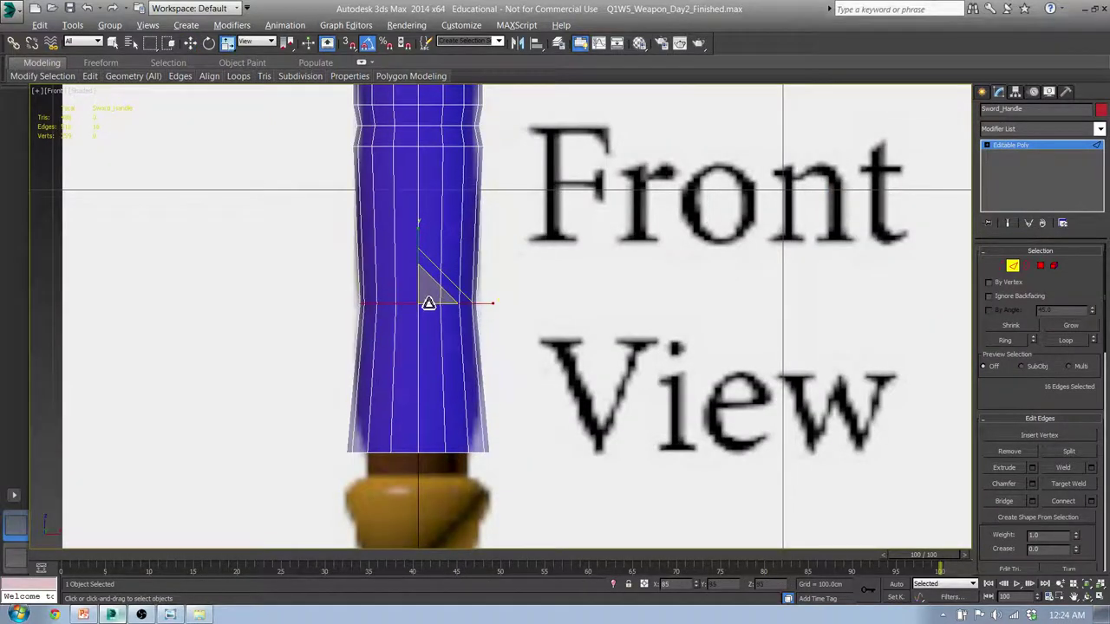
{"action": "left_click", "coordinate": [1032, 483]}
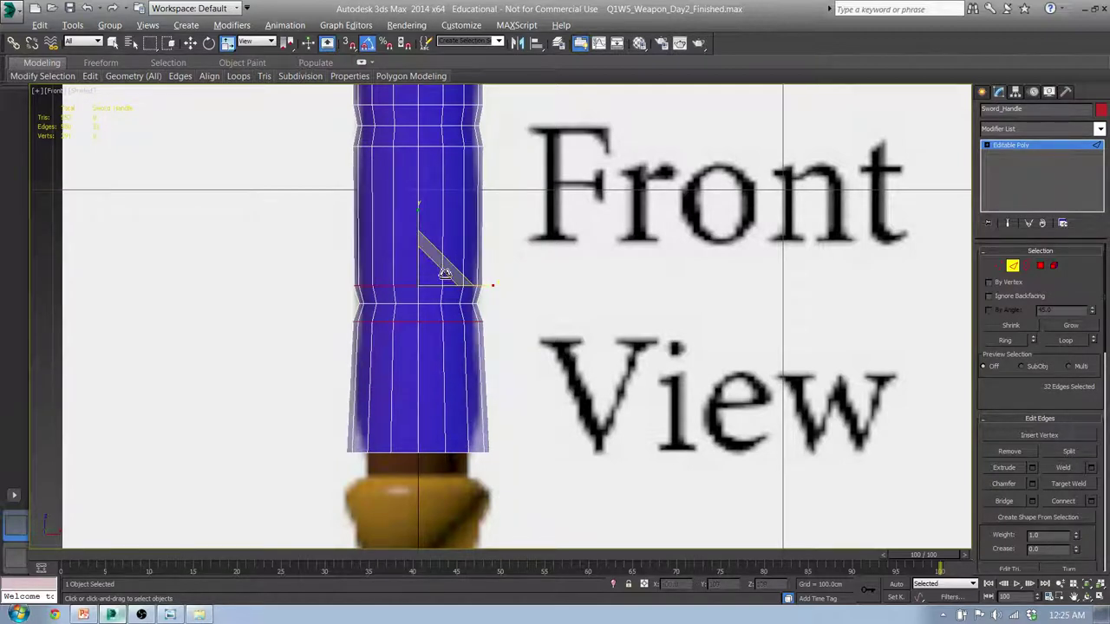
Select all edges of the handle's bottom cap and scale them down to match the grip's width.
{"action": "middle_click_drag", "start_coordinate": [466, 368], "coordinate": [490, 271]}
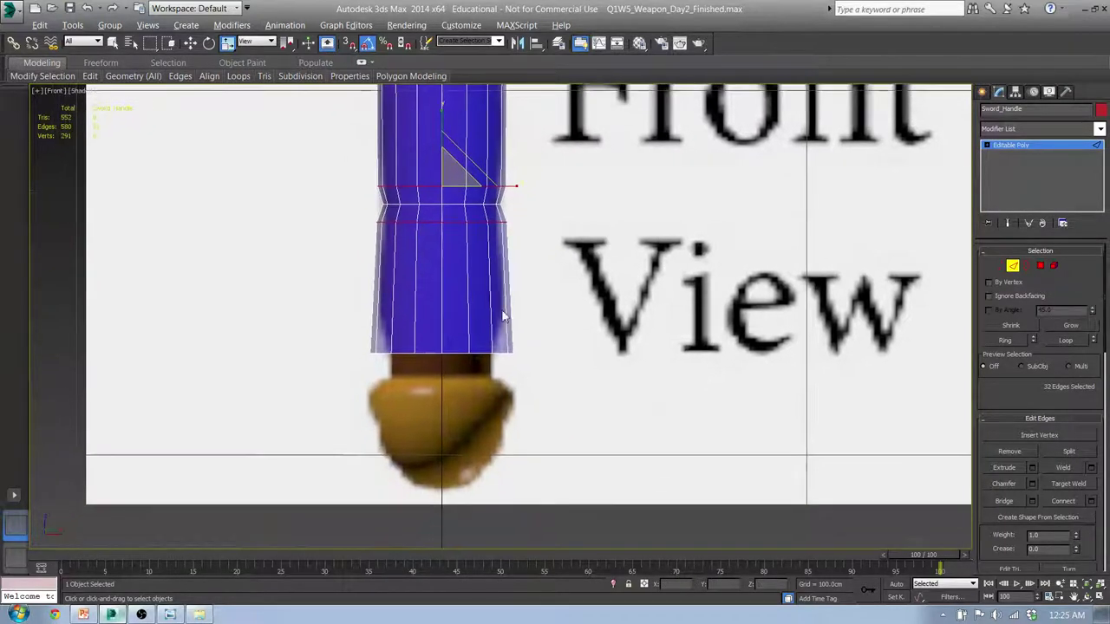
{"action": "double_click", "coordinate": [481, 353]}
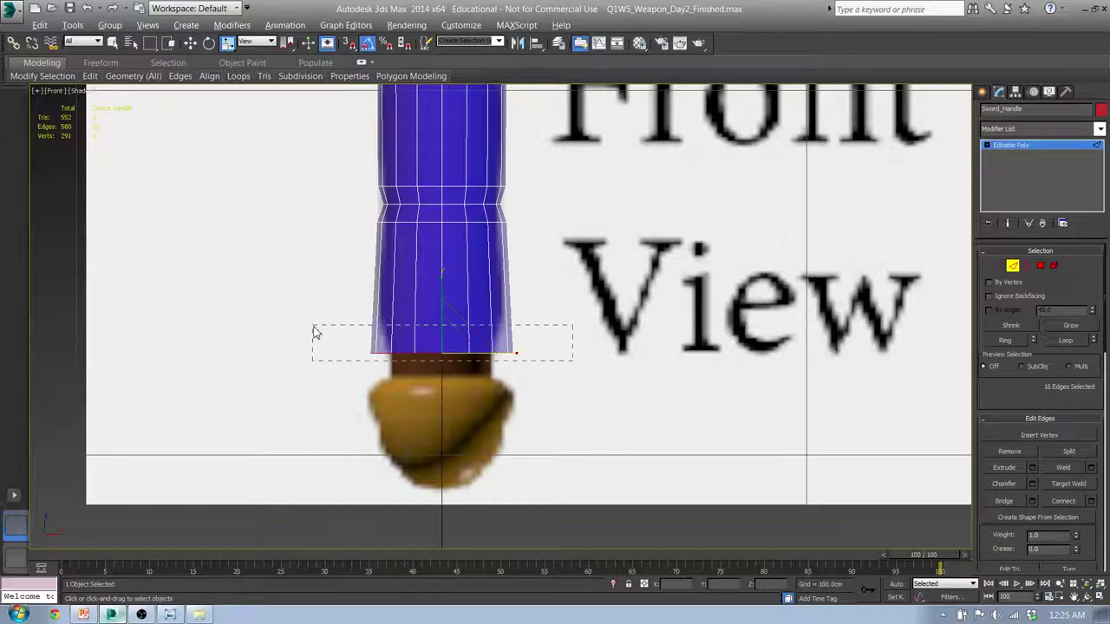
{"action": "left_click_drag", "start_coordinate": [315, 332], "coordinate": [314, 329]}
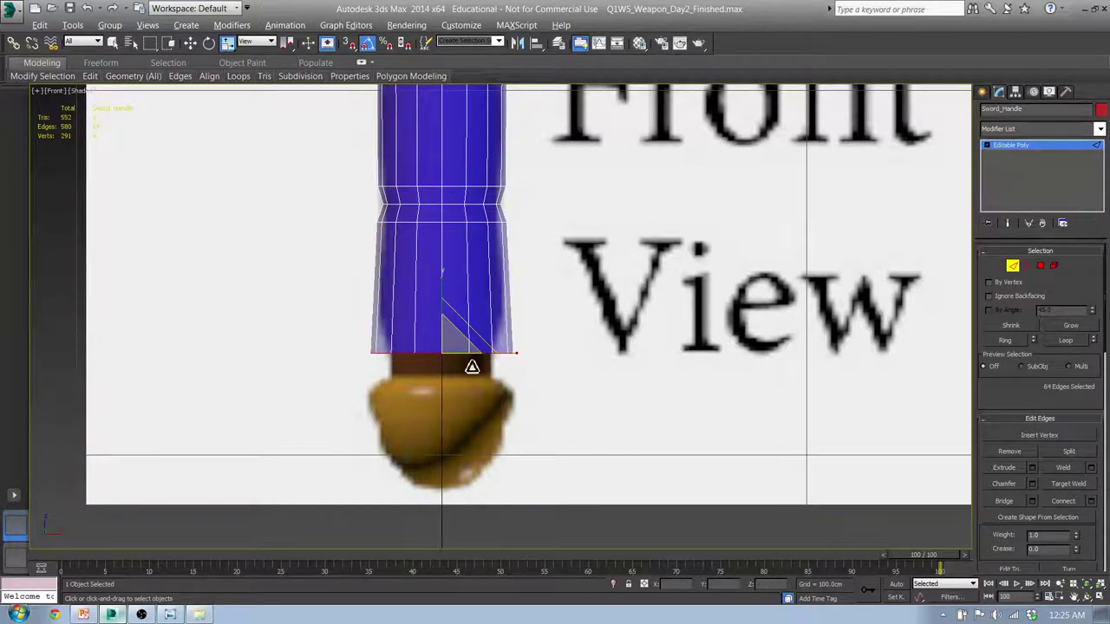
{"action": "middle_click_drag", "start_coordinate": [457, 380], "coordinate": [467, 344]}
{"action": "mouse_move", "coordinate": [465, 309]}
{"action": "left_mouse_down"}
{"action": "mouse_move", "coordinate": [446, 330]}
{"action": "mouse_move", "coordinate": [461, 317]}
{"action": "left_mouse_up"}
Select the bottom cap's inner edge ring, lower it to the top of the pommel, and enlarge it to about 149%.
{"action": "middle_click_drag", "start_coordinate": [456, 322], "coordinate": [457, 309], "text": "alt"}
{"action": "left_click", "coordinate": [607, 316]}
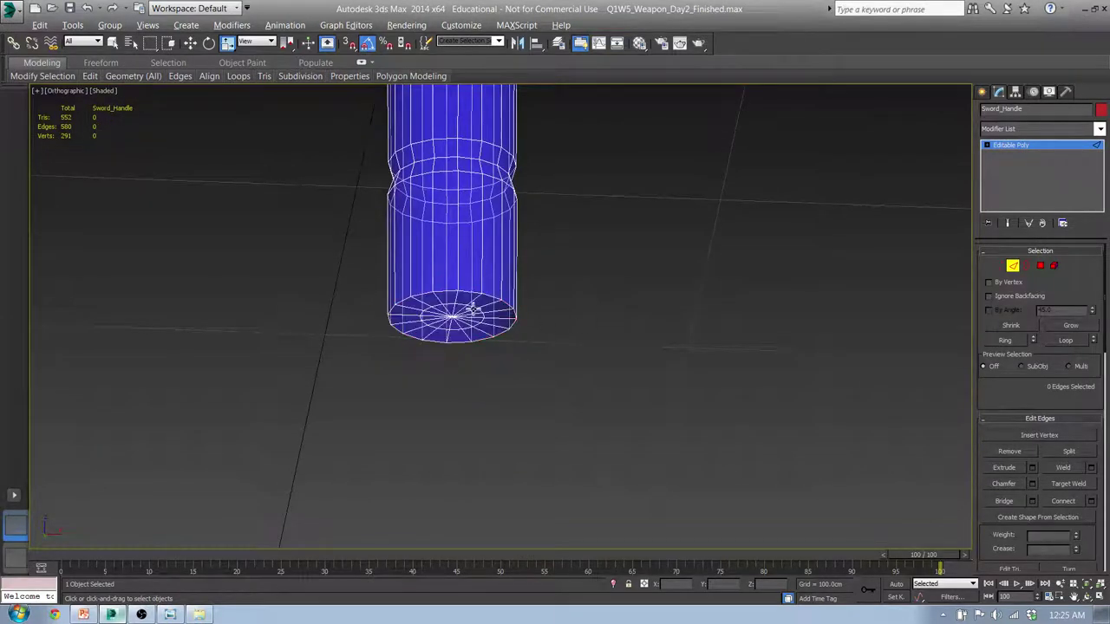
{"action": "double_click", "coordinate": [473, 309]}
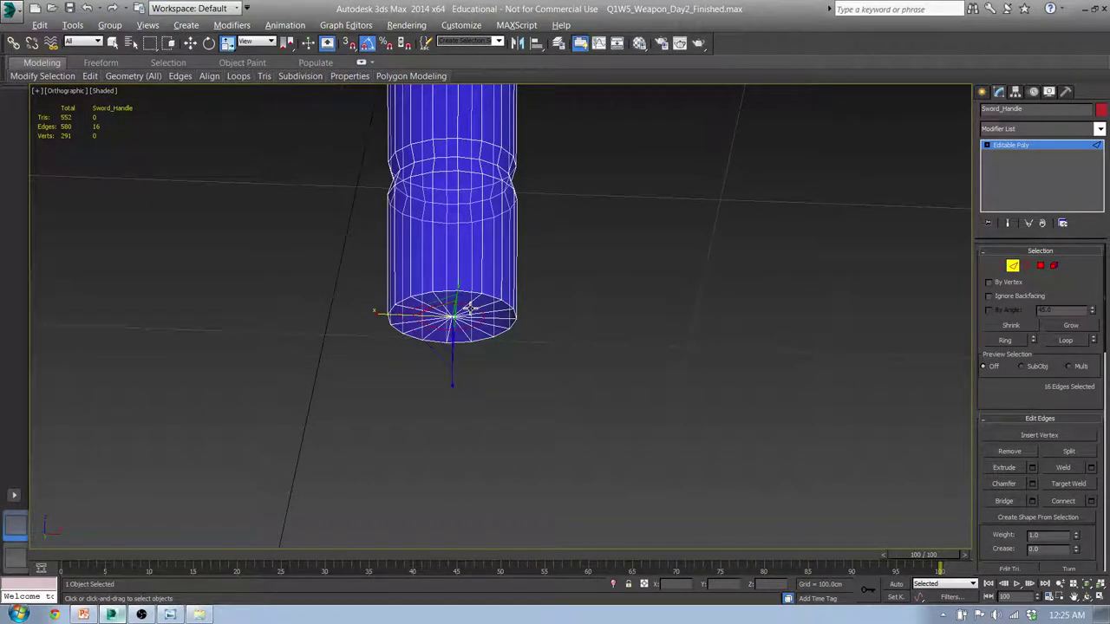
{"action": "key", "text": "f"}
{"action": "scroll", "coordinate": [441, 340], "scroll_direction": "down", "scroll_amount": 5}
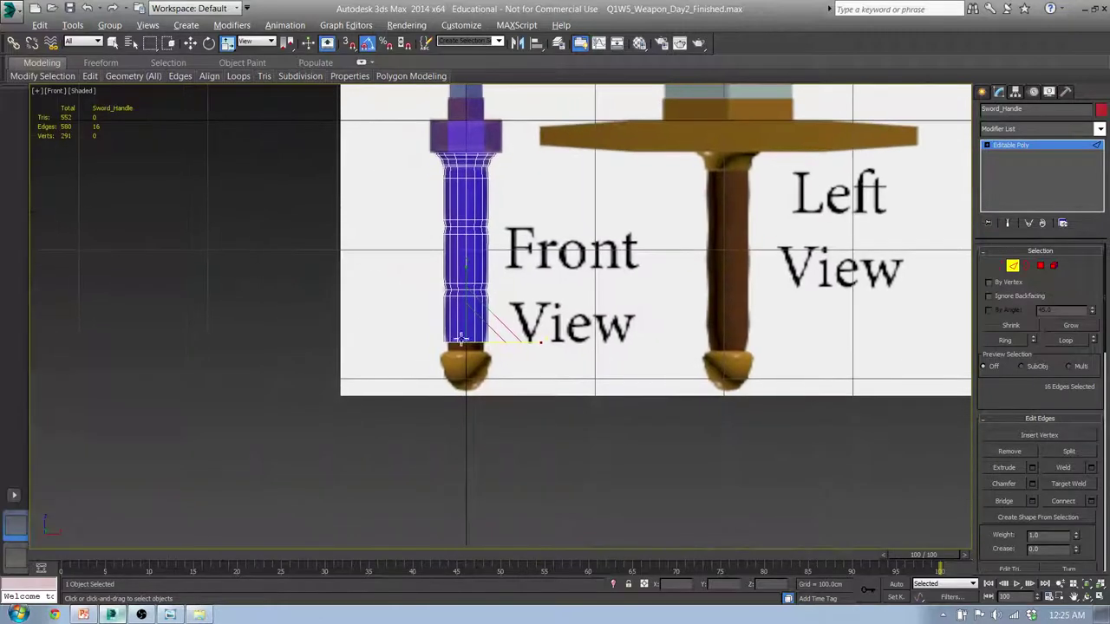
{"action": "scroll", "coordinate": [459, 339], "scroll_direction": "up", "scroll_amount": 6}
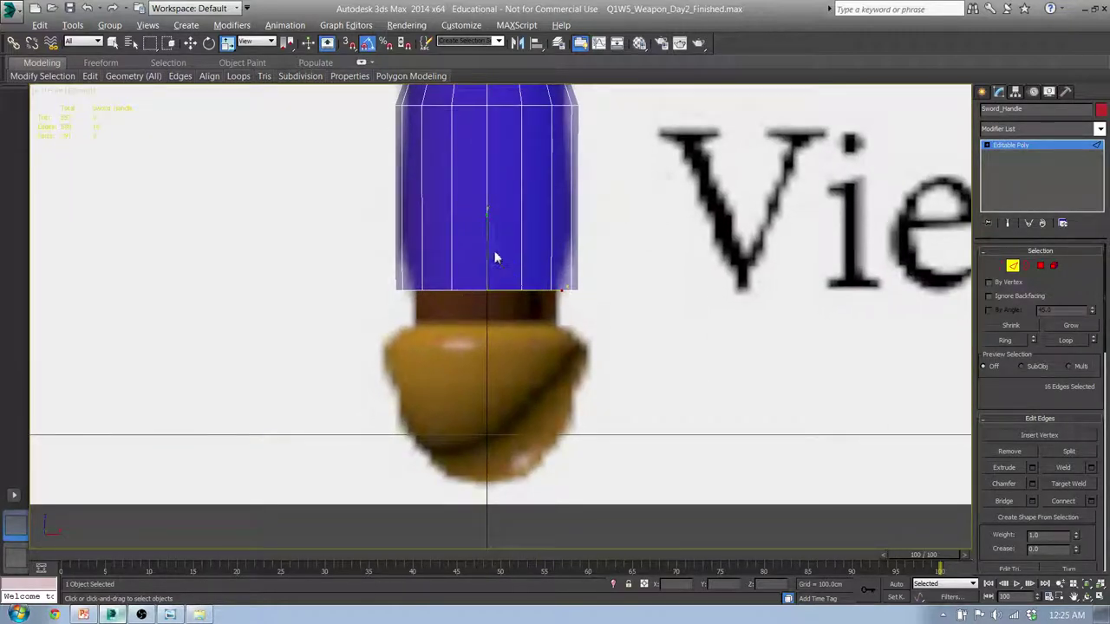
{"action": "key", "text": "w"}
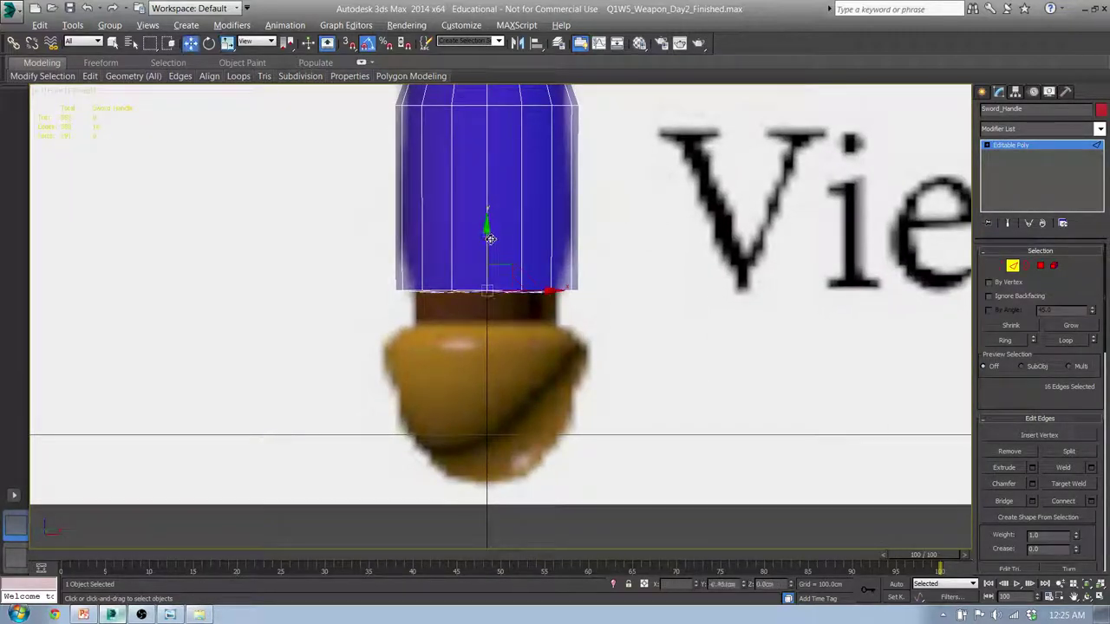
{"action": "left_click_drag", "start_coordinate": [490, 239], "coordinate": [488, 269]}
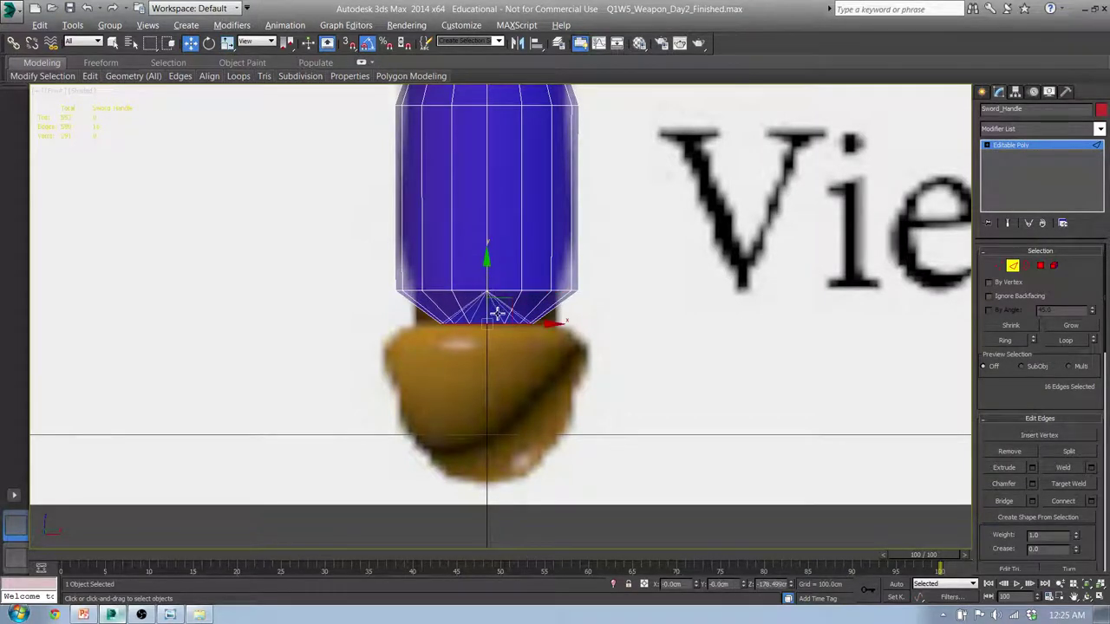
{"action": "key", "text": "r"}
{"action": "left_click_drag", "start_coordinate": [497, 312], "coordinate": [533, 282]}
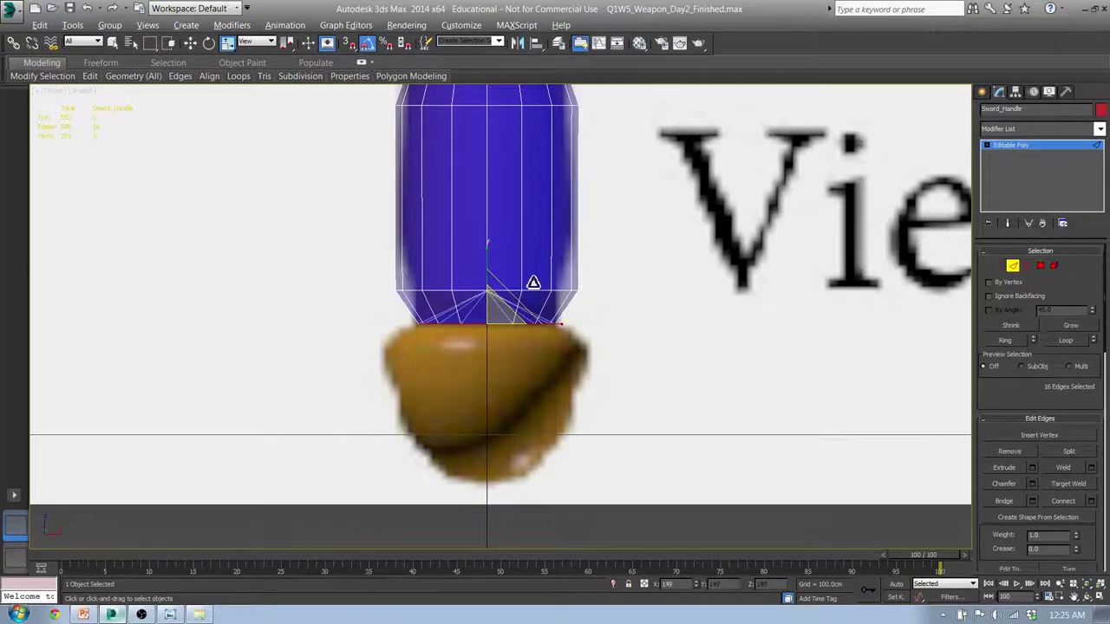
Select the bottom cap's center vertex and lower it to slightly below the surrounding edge ring.
{"action": "left_click", "coordinate": [998, 266]}
{"action": "middle_click_drag", "start_coordinate": [485, 301], "coordinate": [497, 292], "text": "alt"}
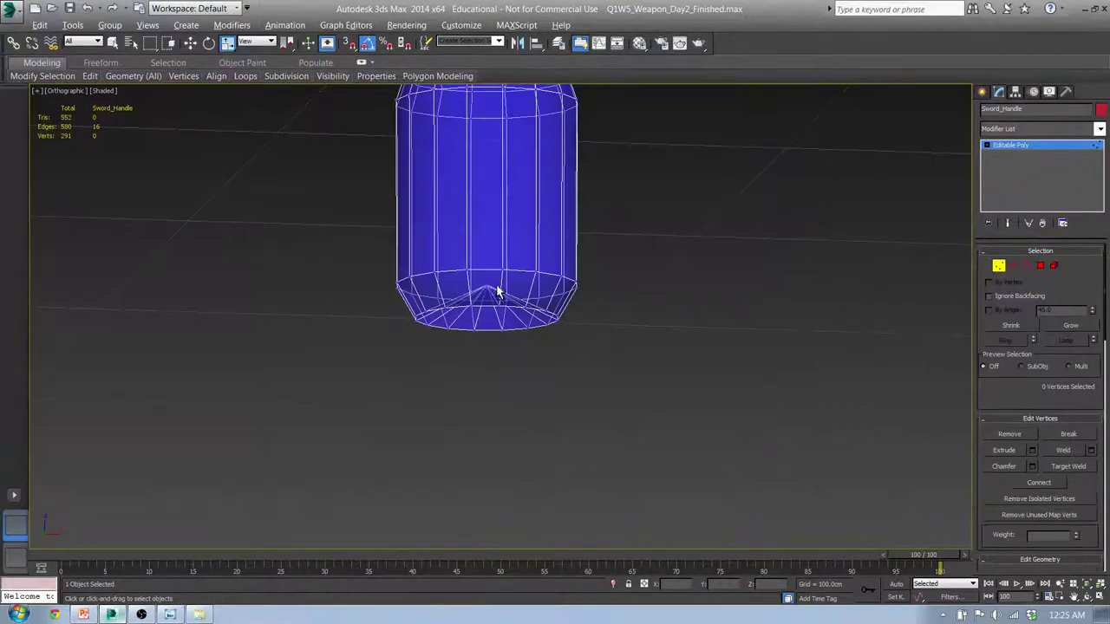
{"action": "left_click", "coordinate": [489, 289]}
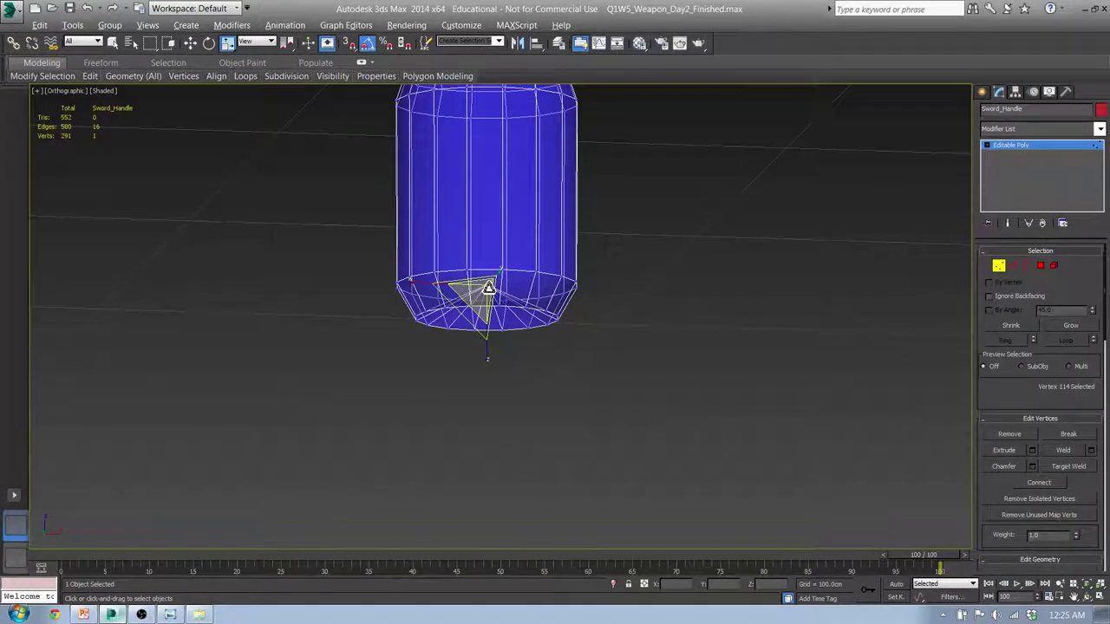
{"action": "key", "text": "f"}
{"action": "middle_click_drag", "start_coordinate": [460, 345], "coordinate": [458, 342]}
{"action": "middle_click_drag", "start_coordinate": [504, 520], "coordinate": [507, 379]}
{"action": "scroll", "coordinate": [506, 379], "scroll_direction": "up", "scroll_amount": 3}
{"action": "scroll", "coordinate": [505, 377], "scroll_direction": "up", "scroll_amount": 3}
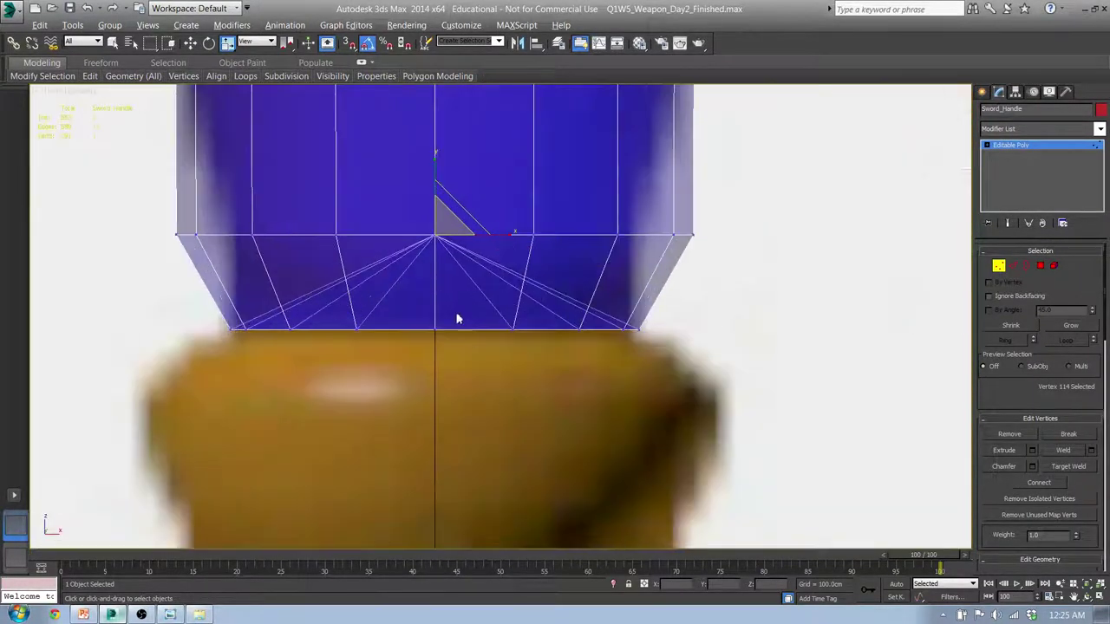
{"action": "key", "text": "w"}
{"action": "left_click_drag", "start_coordinate": [437, 188], "coordinate": [435, 291]}
{"action": "scroll", "coordinate": [446, 364], "scroll_direction": "down", "scroll_amount": 5}
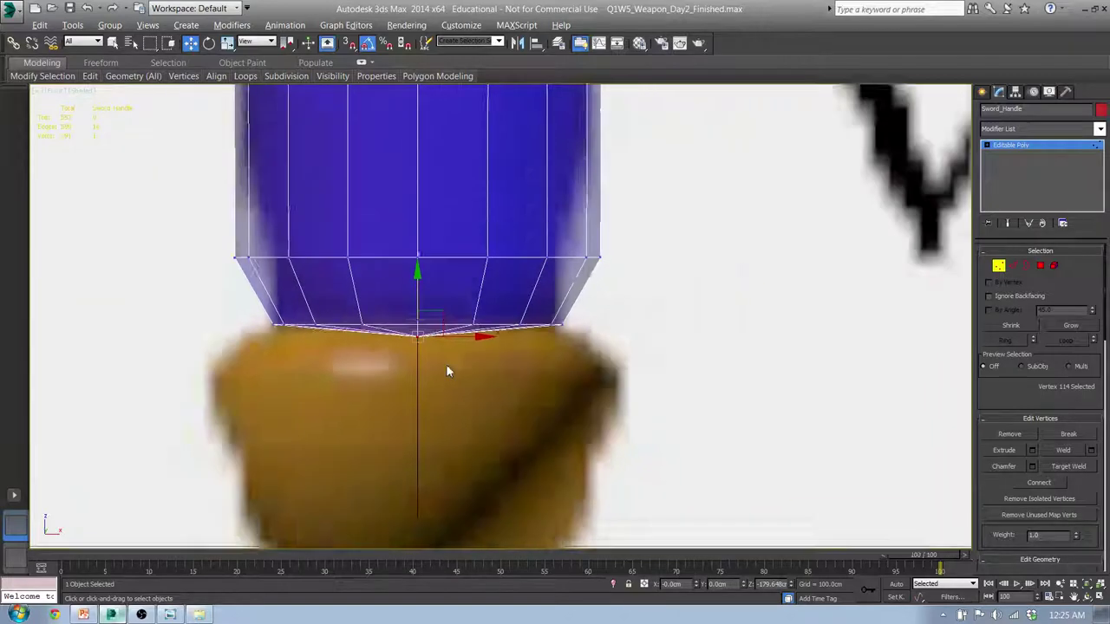
Select the vertex ring just above the handle's bottom edge, scale it down to match the reference outline, and raise it slightly.
{"action": "middle_click_drag", "start_coordinate": [503, 304], "coordinate": [499, 330]}
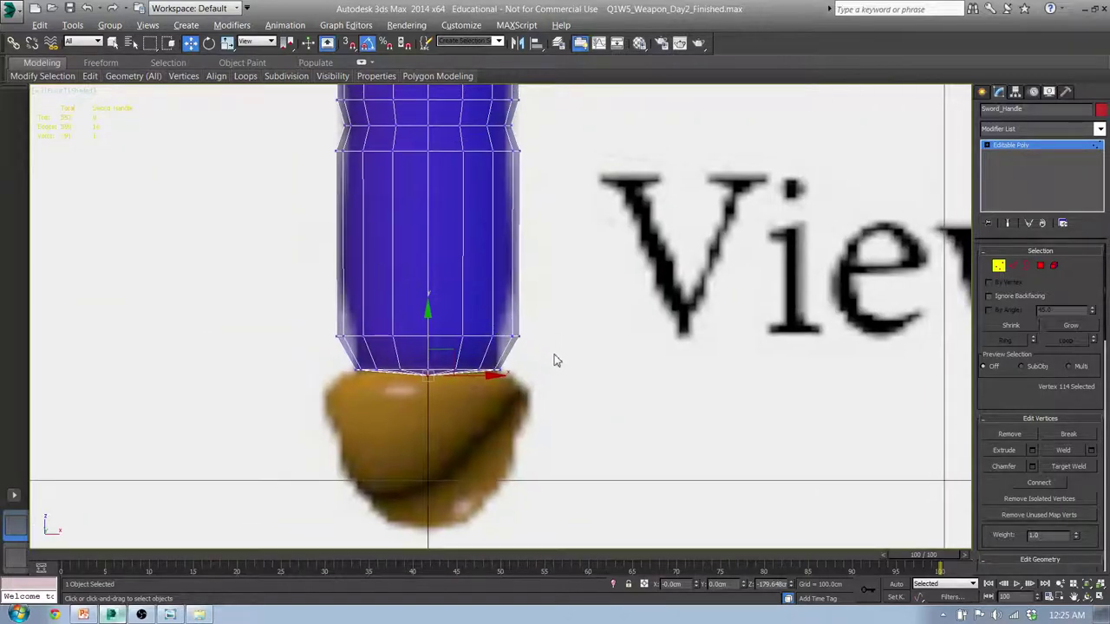
{"action": "left_click_drag", "start_coordinate": [325, 319], "coordinate": [326, 320]}
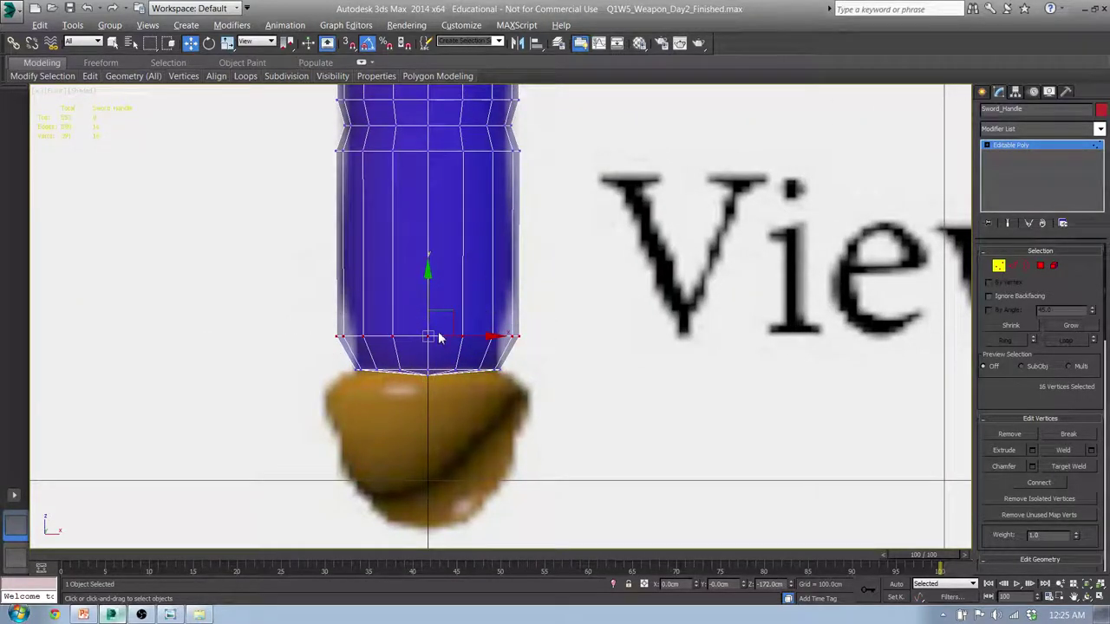
{"action": "key", "text": "r"}
{"action": "left_click_drag", "start_coordinate": [436, 318], "coordinate": [414, 341]}
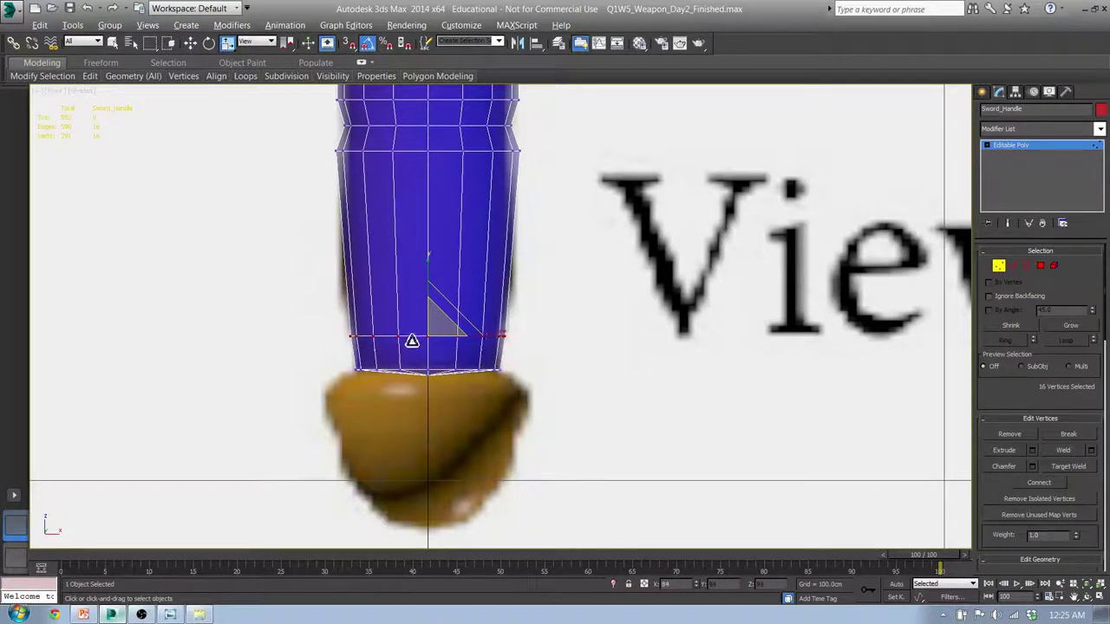
{"action": "key", "text": "w"}
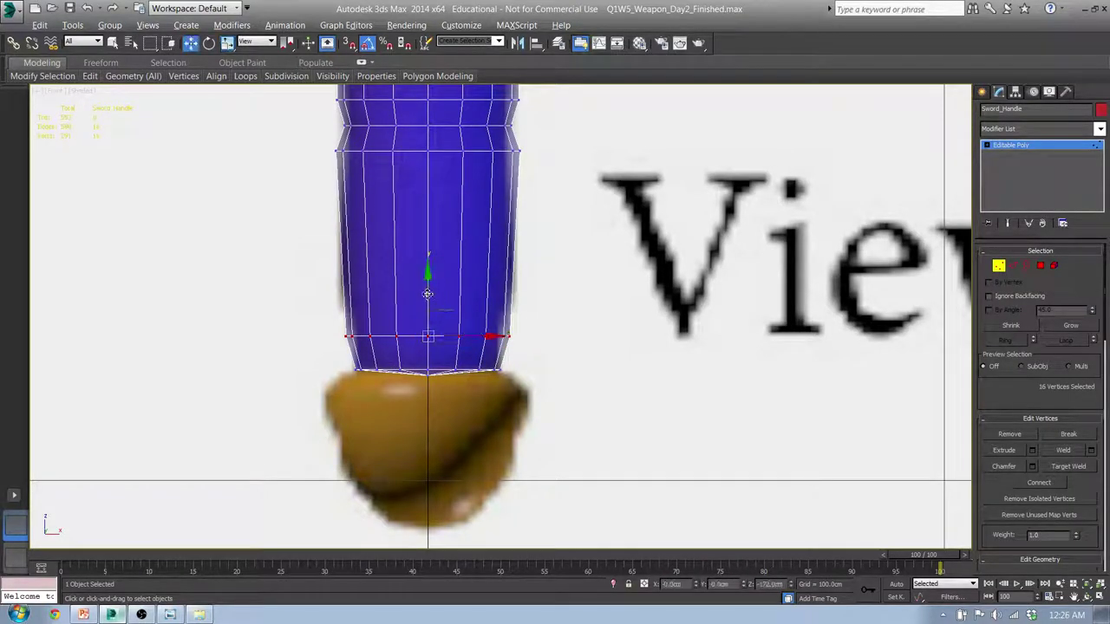
{"action": "left_click_drag", "start_coordinate": [427, 294], "coordinate": [427, 272]}
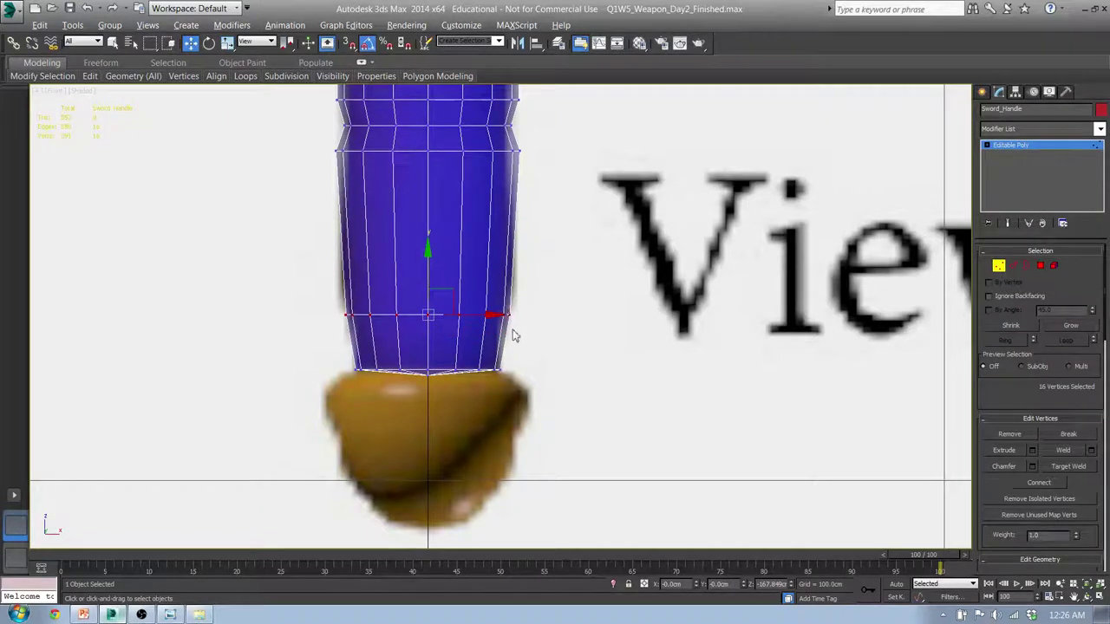
Add an edge loop across the handle's lowest side section and scale it down to match the grip's narrow end.
{"action": "key", "text": "2"}
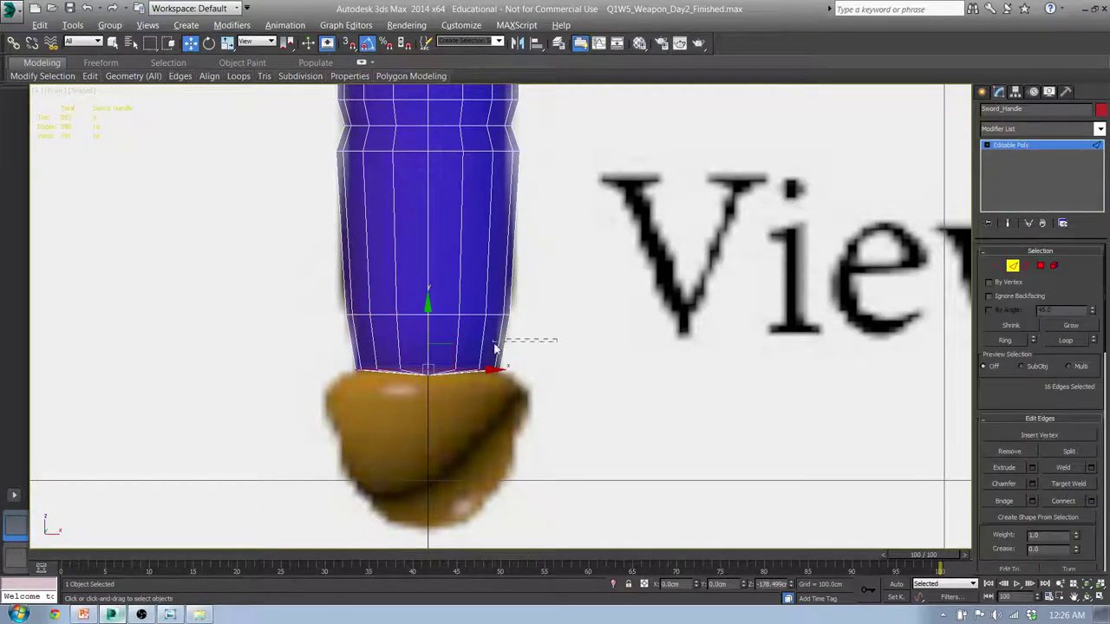
{"action": "left_click_drag", "start_coordinate": [253, 332], "coordinate": [253, 330]}
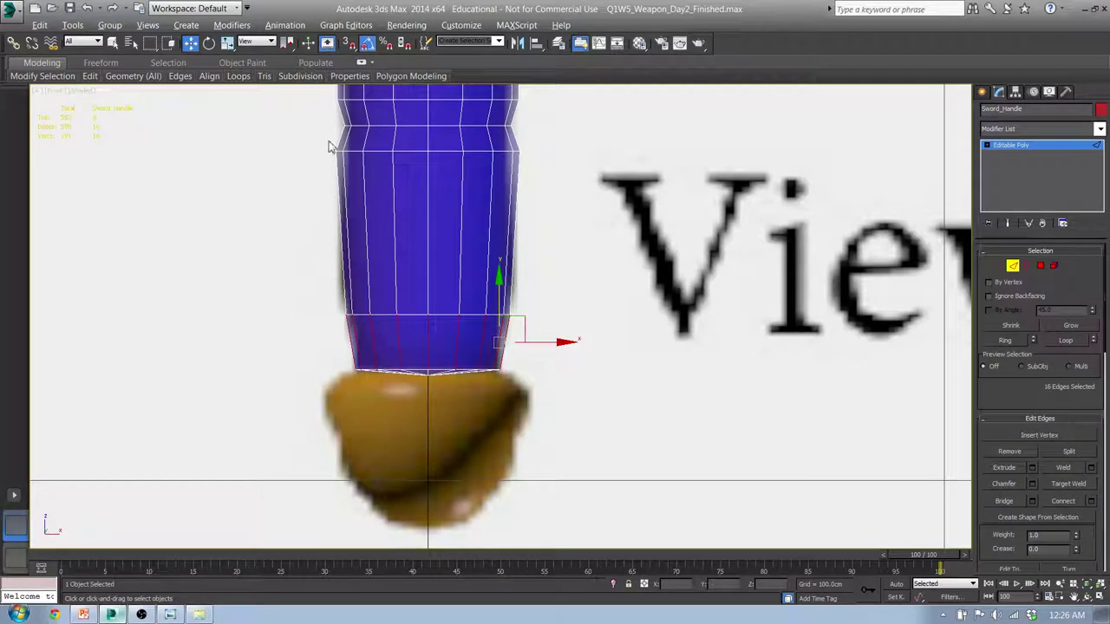
{"action": "mouse_move", "coordinate": [238, 76]}
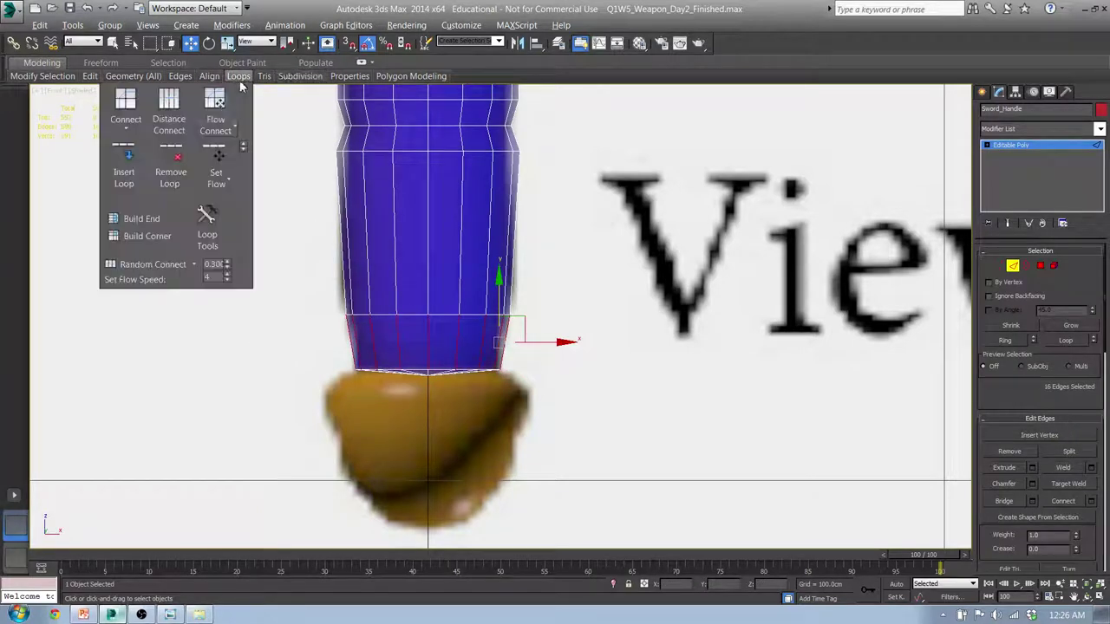
{"action": "left_click", "coordinate": [169, 166]}
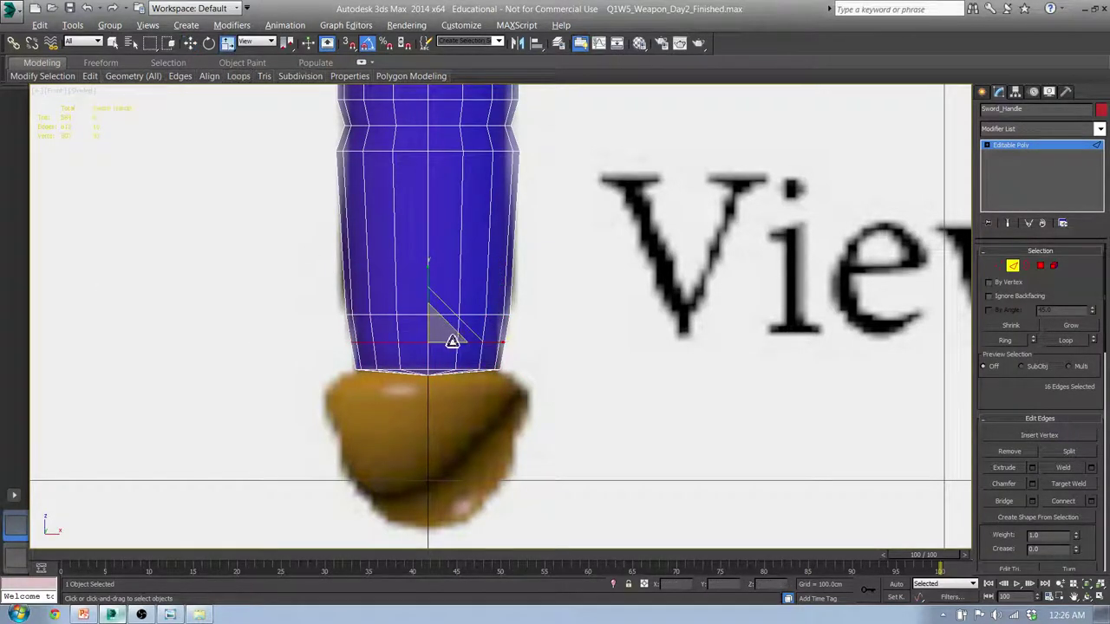
{"action": "left_click_drag", "start_coordinate": [444, 332], "coordinate": [440, 338]}
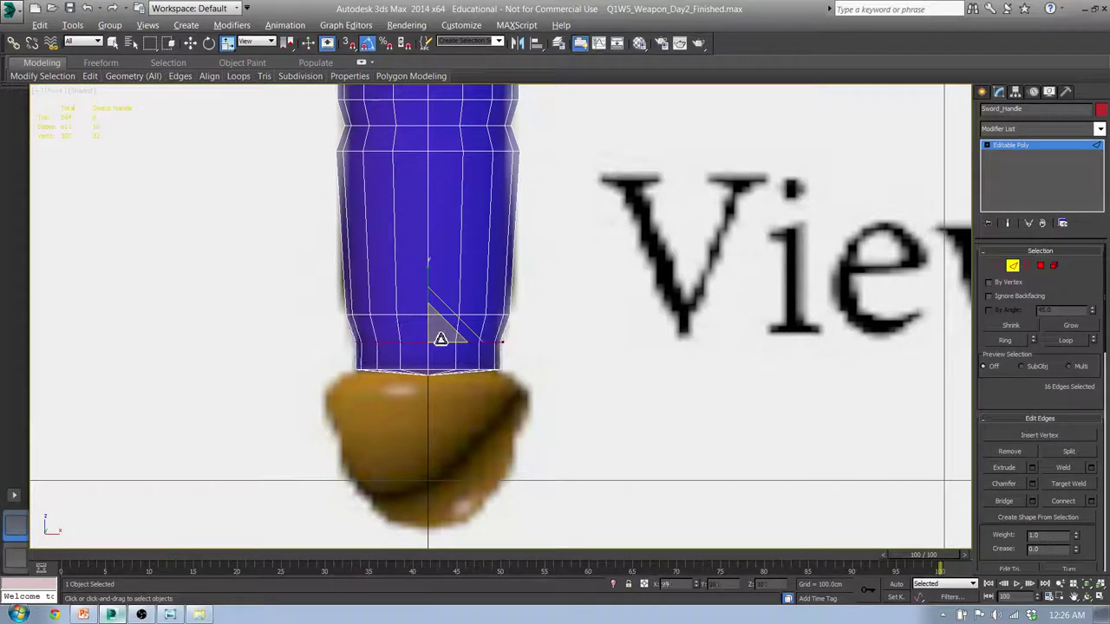
Select the edge loop above the new one and adjust its width and height to follow the grip's curve.
{"action": "scroll", "coordinate": [466, 312], "scroll_direction": "up", "scroll_amount": 3}
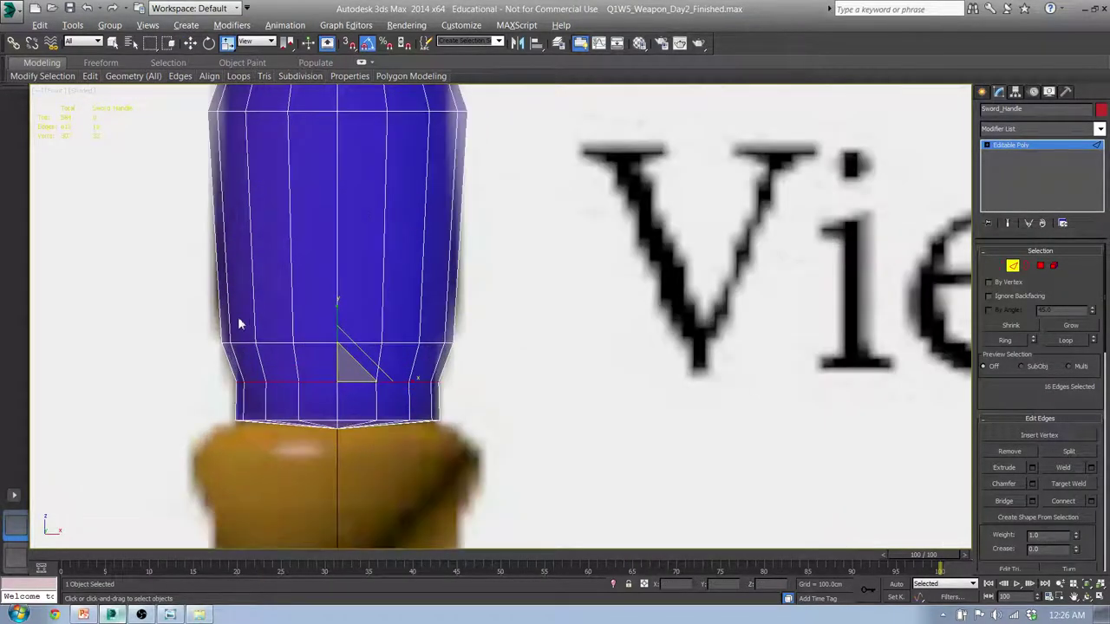
{"action": "double_click", "coordinate": [284, 343]}
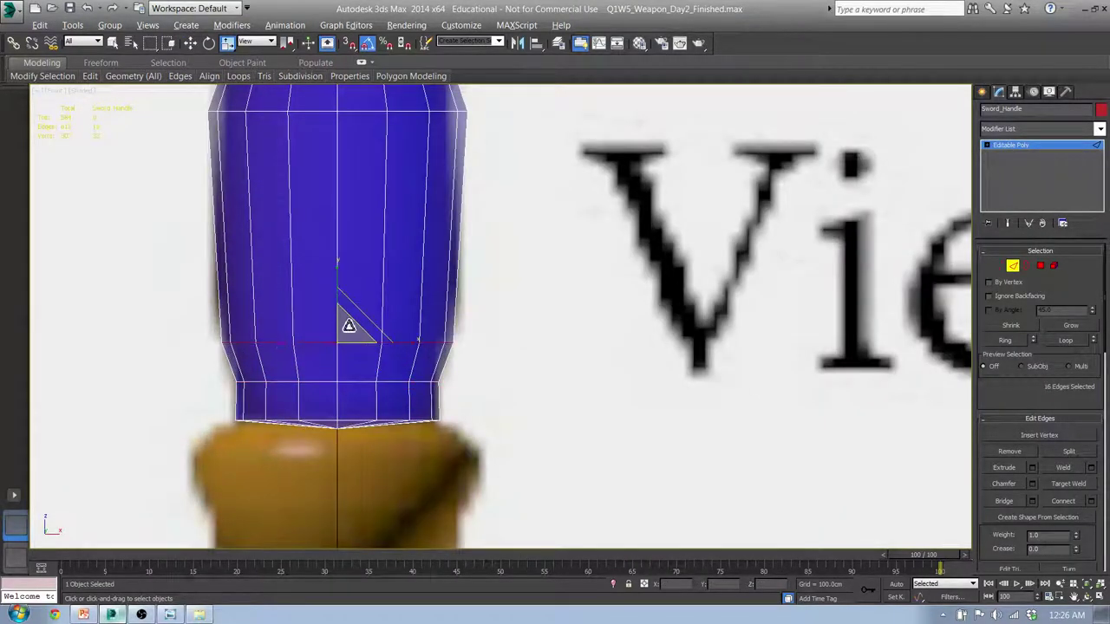
{"action": "left_click_drag", "start_coordinate": [349, 326], "coordinate": [339, 288]}
{"action": "key", "text": "w"}
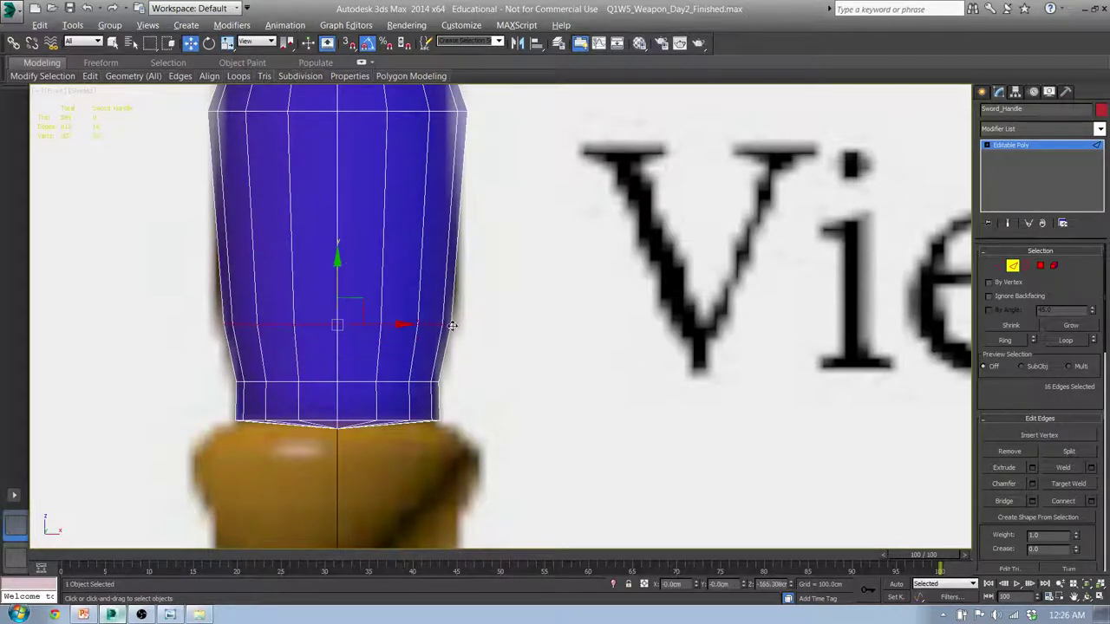
Select only the polygons of the handle's bottom cap, excluding the side polygons around it.
{"action": "scroll", "coordinate": [452, 325], "scroll_direction": "down", "scroll_amount": 8}
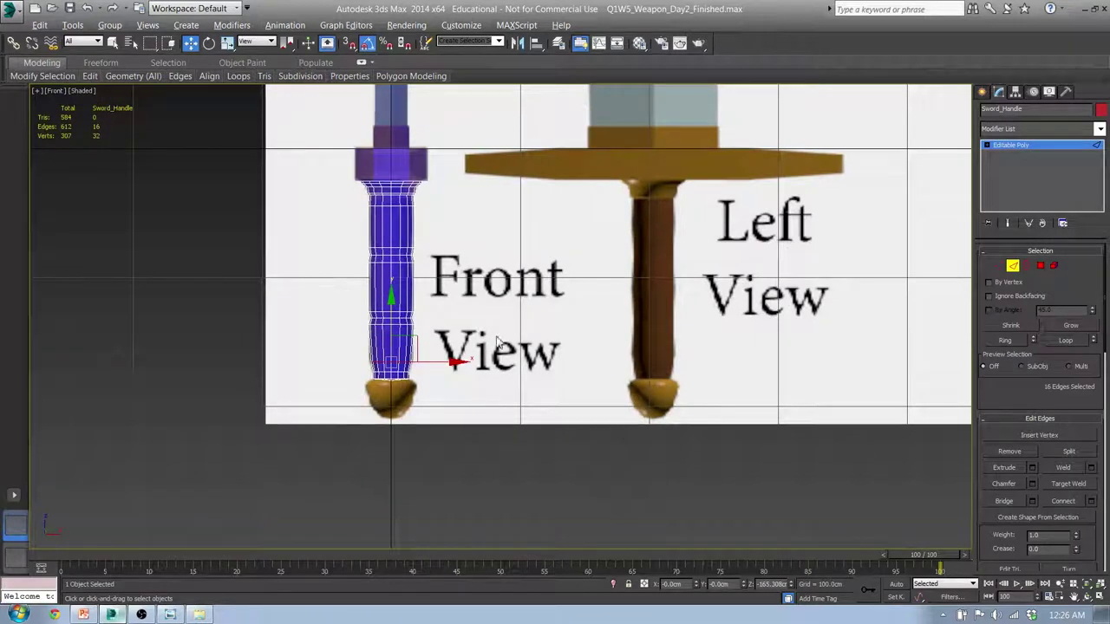
{"action": "scroll", "coordinate": [496, 341], "scroll_direction": "up", "scroll_amount": 4}
{"action": "middle_click_drag", "start_coordinate": [541, 350], "coordinate": [573, 239]}
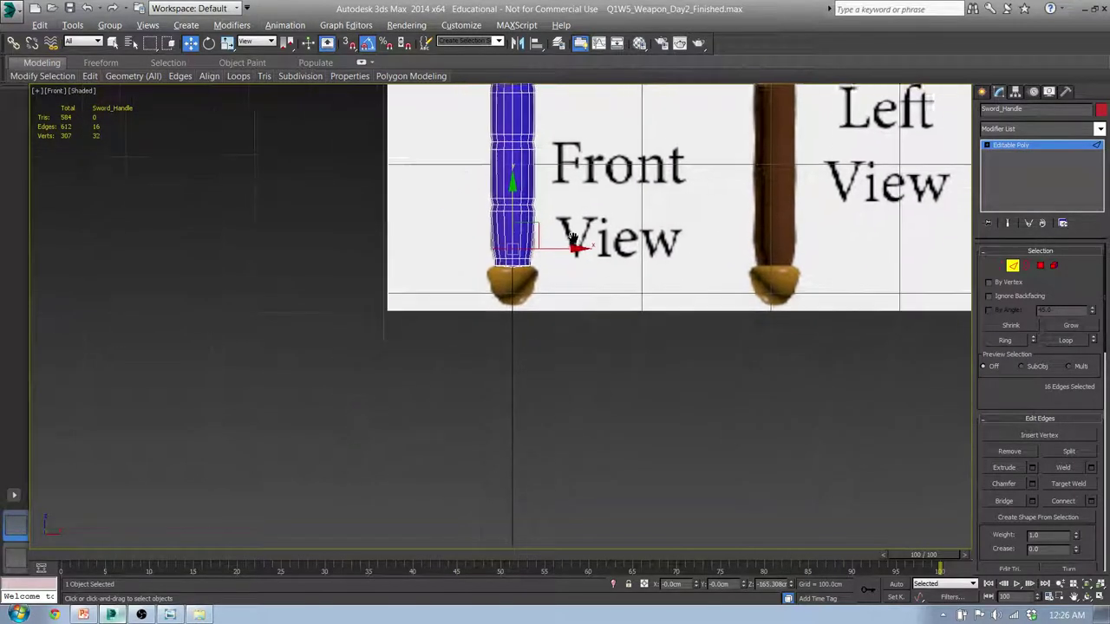
{"action": "scroll", "coordinate": [502, 277], "scroll_direction": "up", "scroll_amount": 6}
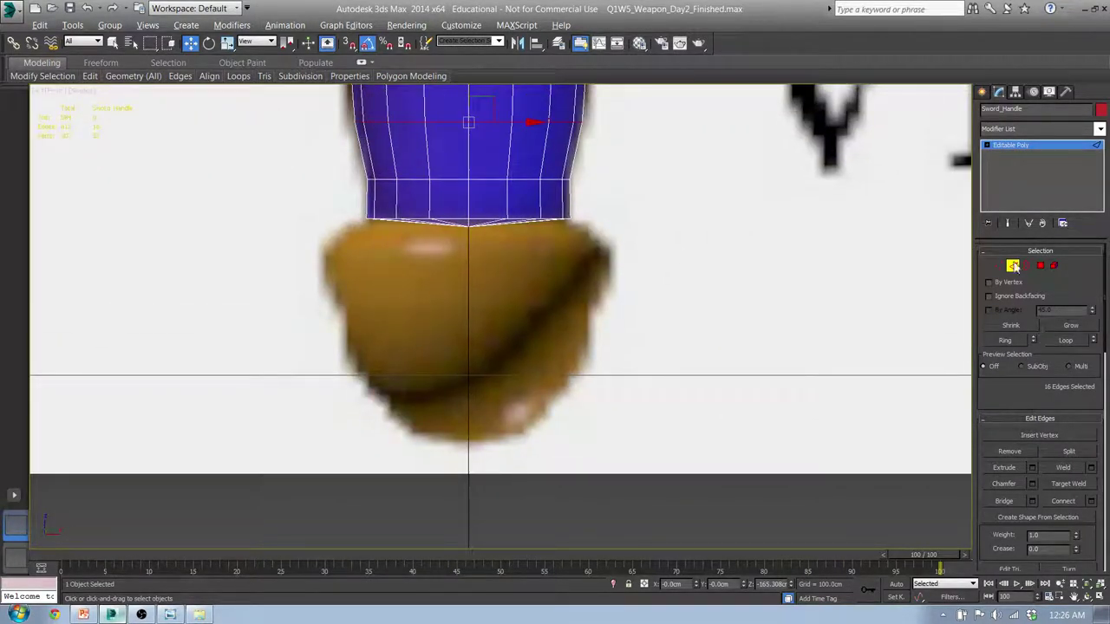
{"action": "left_click", "coordinate": [1040, 266]}
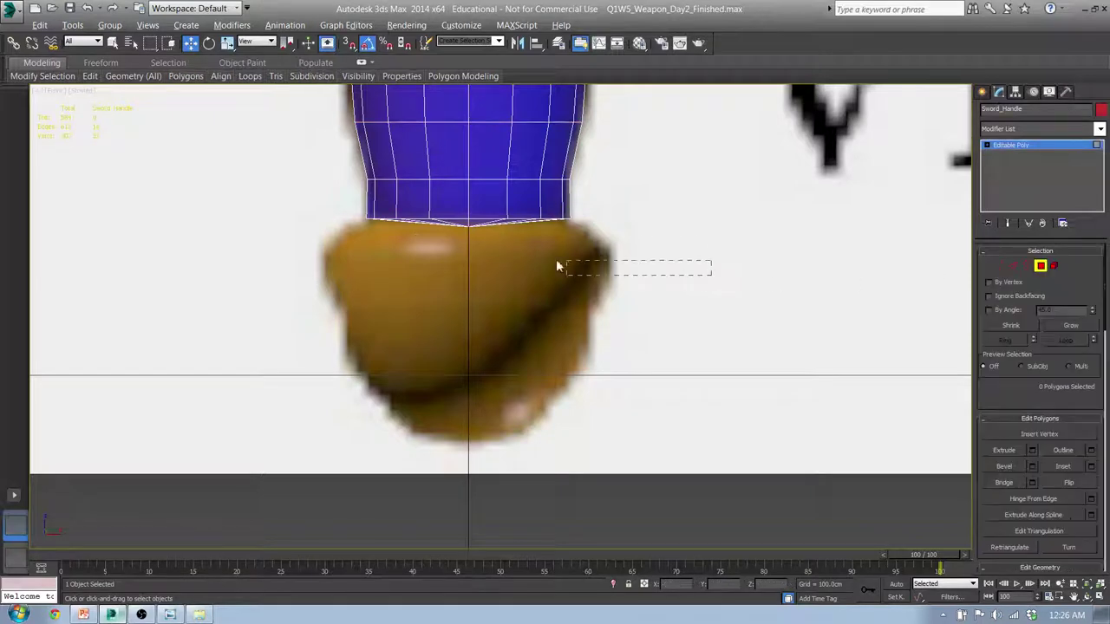
{"action": "left_click_drag", "start_coordinate": [560, 266], "coordinate": [295, 214]}
{"action": "mouse_move", "coordinate": [295, 213]}
{"action": "middle_mouse_down", "text": "alt"}
{"action": "mouse_move", "coordinate": [404, 242]}
{"action": "mouse_move", "coordinate": [420, 198]}
{"action": "mouse_move", "coordinate": [417, 222]}
{"action": "middle_mouse_up", "text": "alt"}
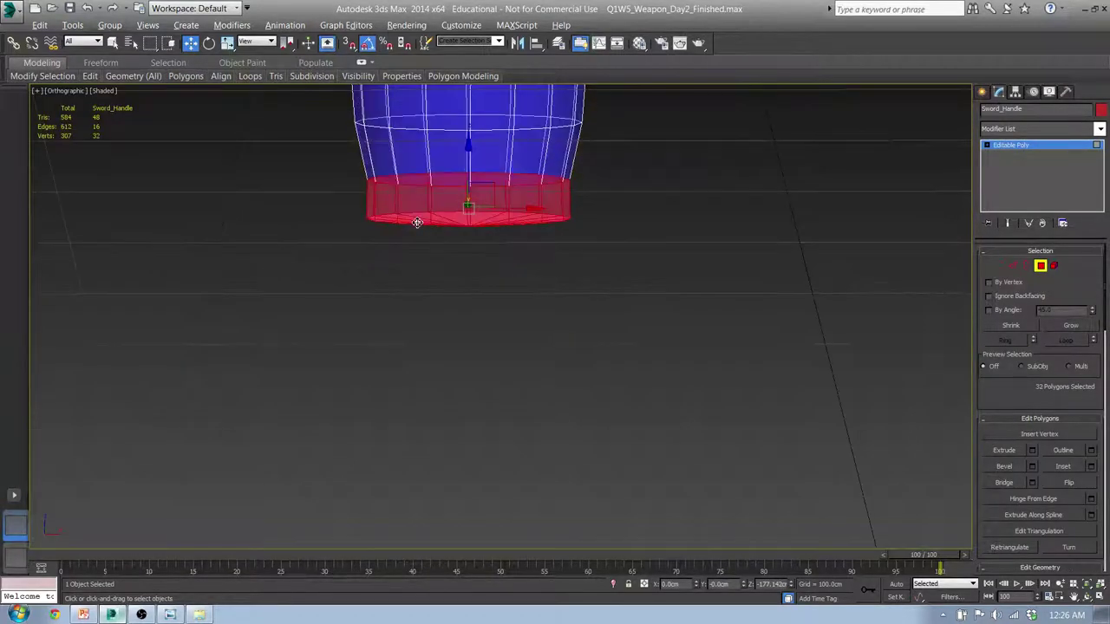
{"action": "key", "text": "f"}
{"action": "middle_click_drag", "start_coordinate": [437, 280], "coordinate": [225, 95]}
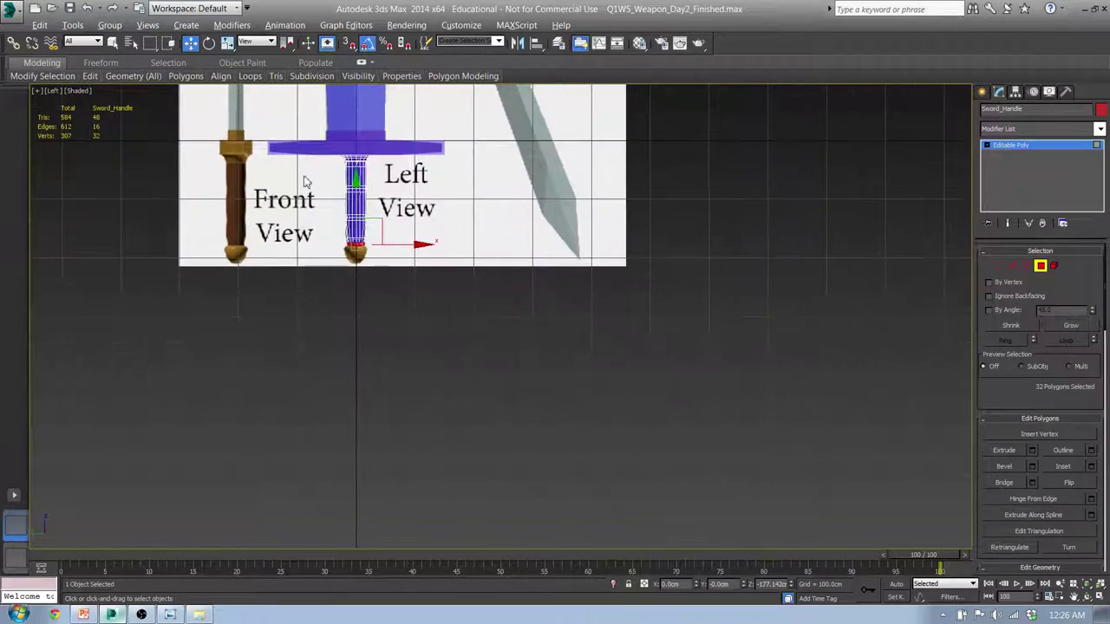
{"action": "scroll", "coordinate": [346, 227], "scroll_direction": "up", "scroll_amount": 6}
{"action": "scroll", "coordinate": [349, 231], "scroll_direction": "up", "scroll_amount": 2}
{"action": "left_click_drag", "start_coordinate": [553, 381], "coordinate": [557, 392], "text": "alt"}
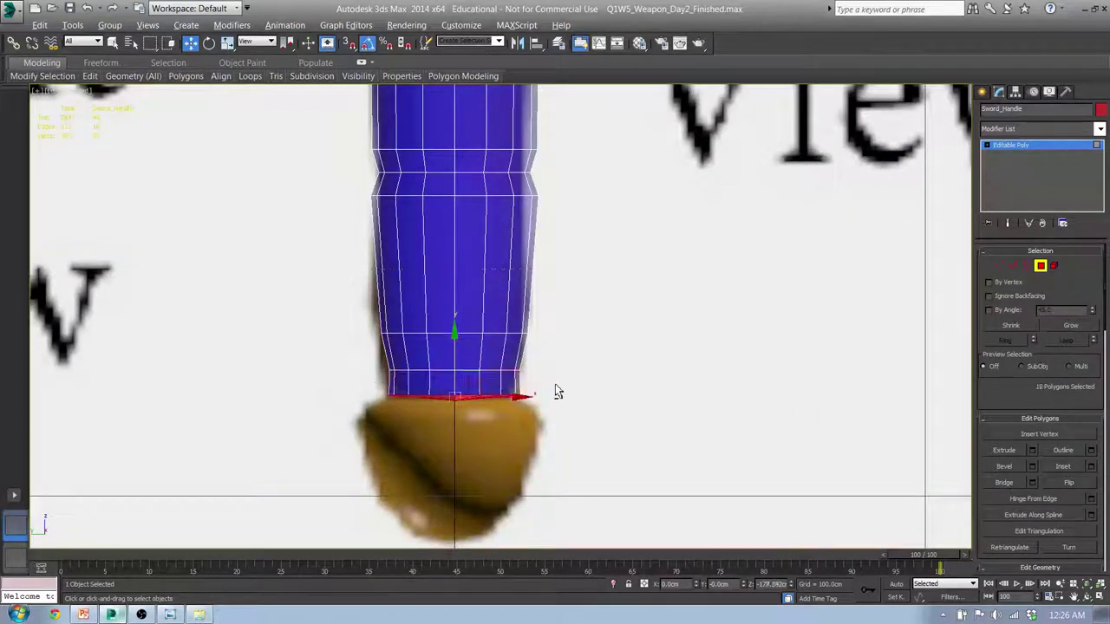
Extrude the bottom cap a short distance down and scale it up to the width of the pommel's upper edge.
{"action": "middle_click_drag", "start_coordinate": [484, 307], "coordinate": [507, 257]}
{"action": "scroll", "coordinate": [456, 453], "scroll_direction": "down", "scroll_amount": 3}
{"action": "scroll", "coordinate": [489, 327], "scroll_direction": "up", "scroll_amount": 3}
{"action": "scroll", "coordinate": [489, 329], "scroll_direction": "up", "scroll_amount": 1}
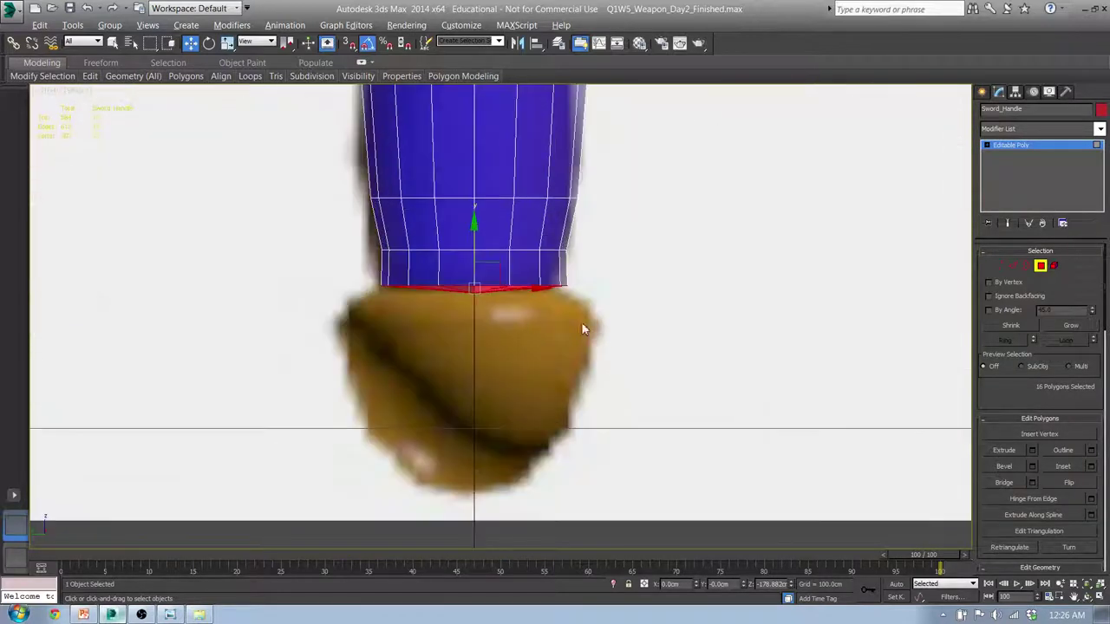
{"action": "left_click", "coordinate": [1033, 450]}
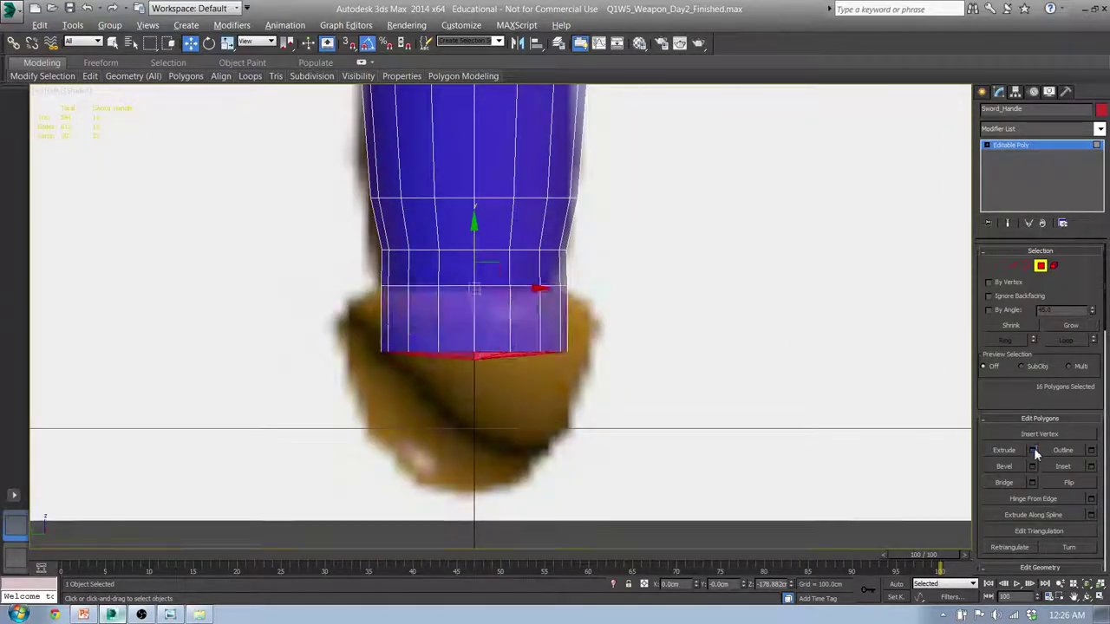
{"action": "left_click_drag", "start_coordinate": [510, 345], "coordinate": [498, 395]}
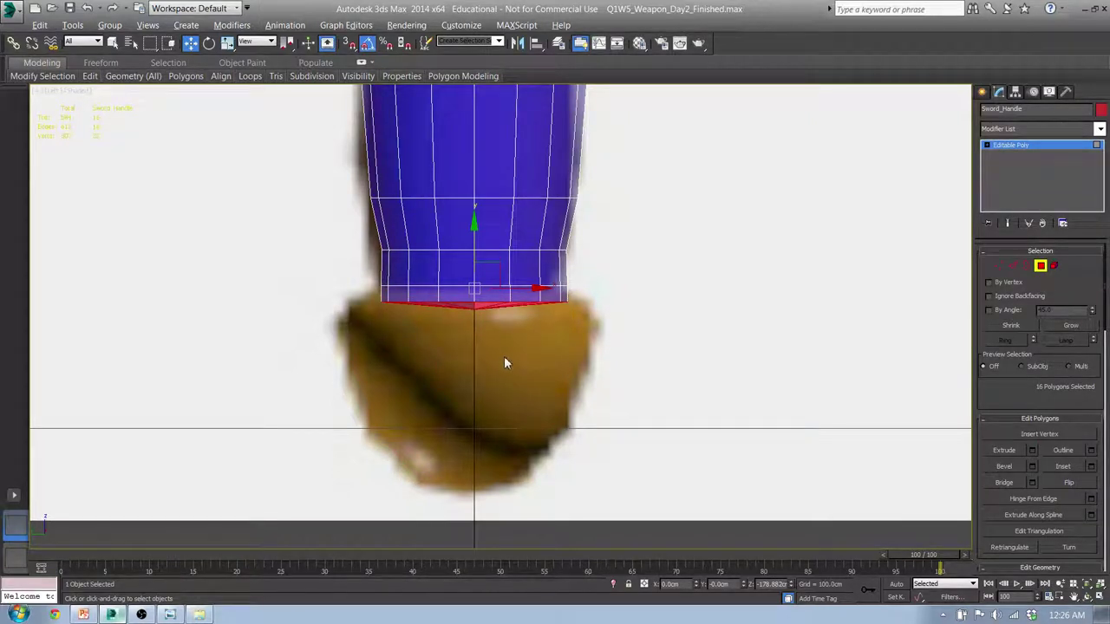
{"action": "key", "text": "r"}
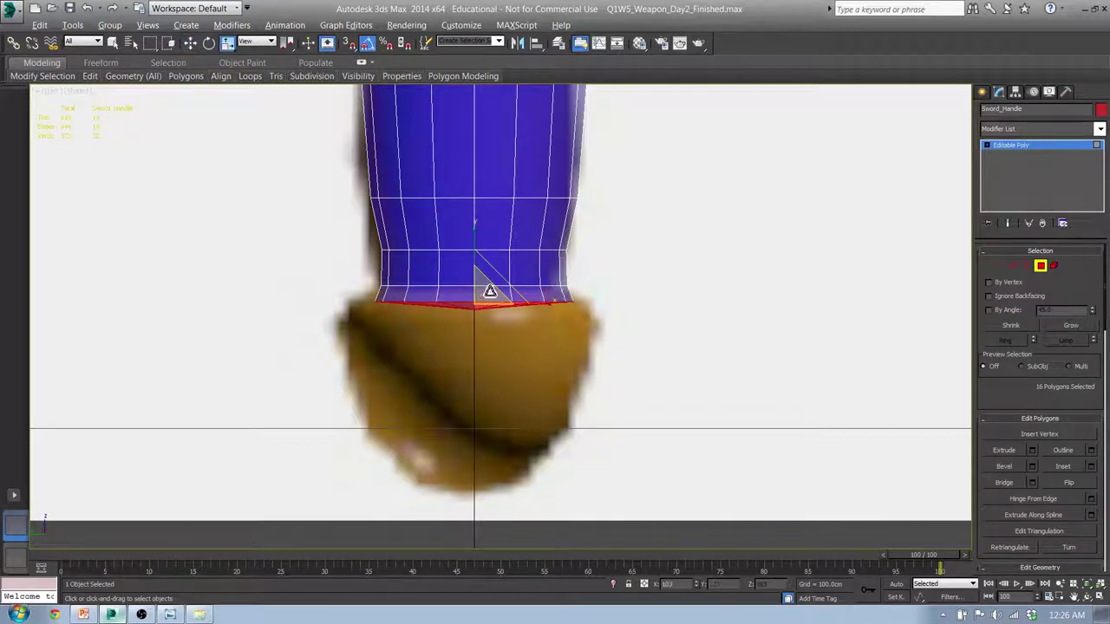
{"action": "left_click_drag", "start_coordinate": [490, 292], "coordinate": [505, 278]}
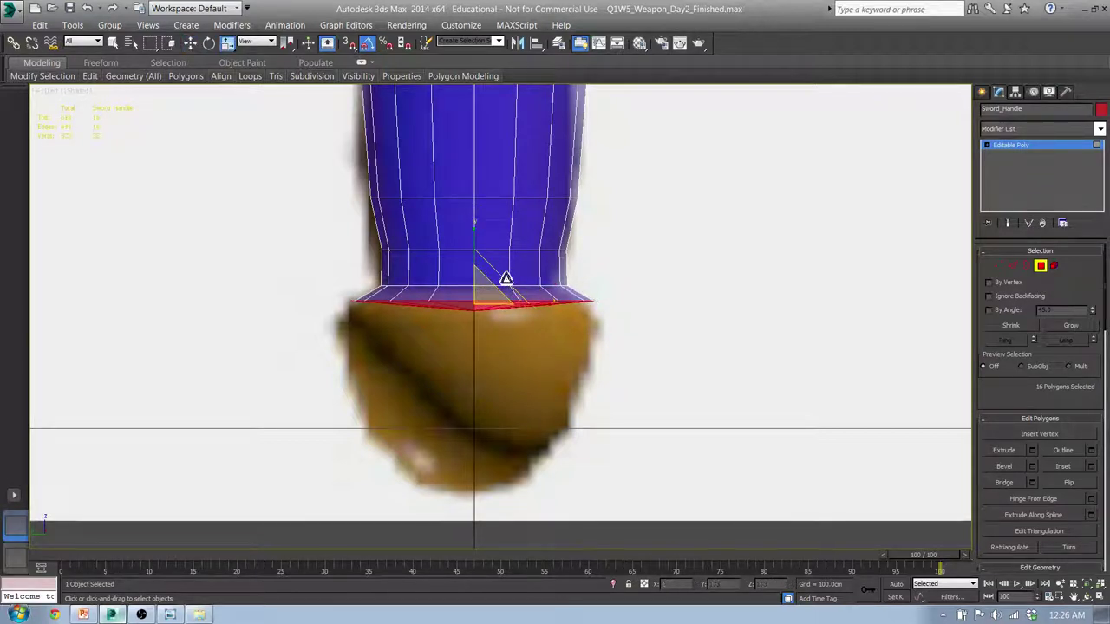
Bevel the bottom cap slightly outward to the pommel's widest part, and bevel it again downward with a narrower outline.
{"action": "left_click", "coordinate": [1032, 469]}
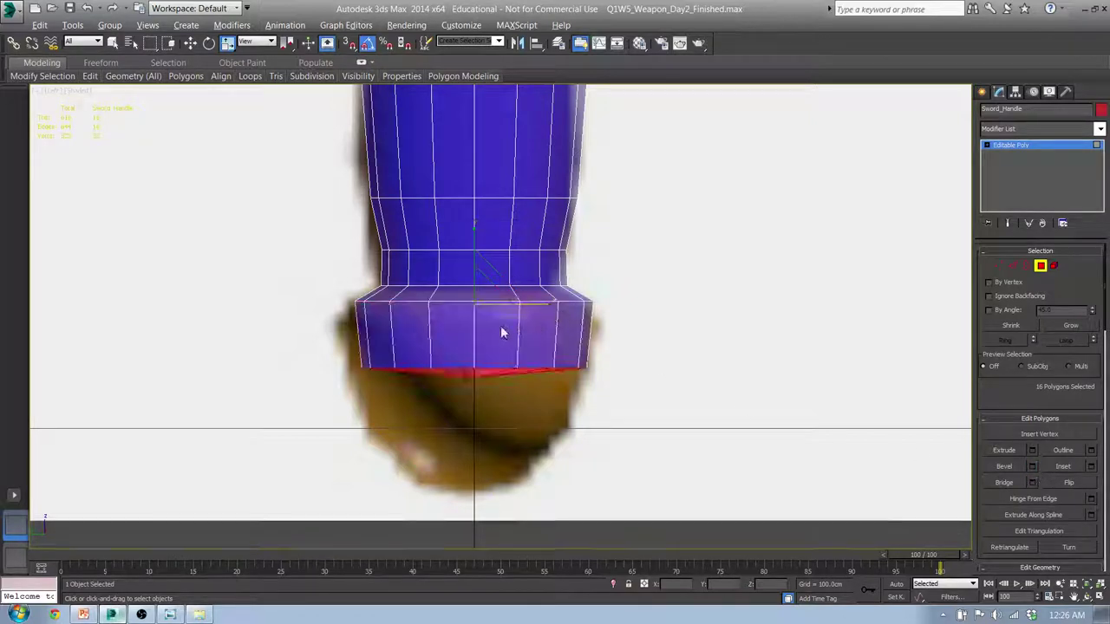
{"action": "left_click_drag", "start_coordinate": [506, 340], "coordinate": [521, 302]}
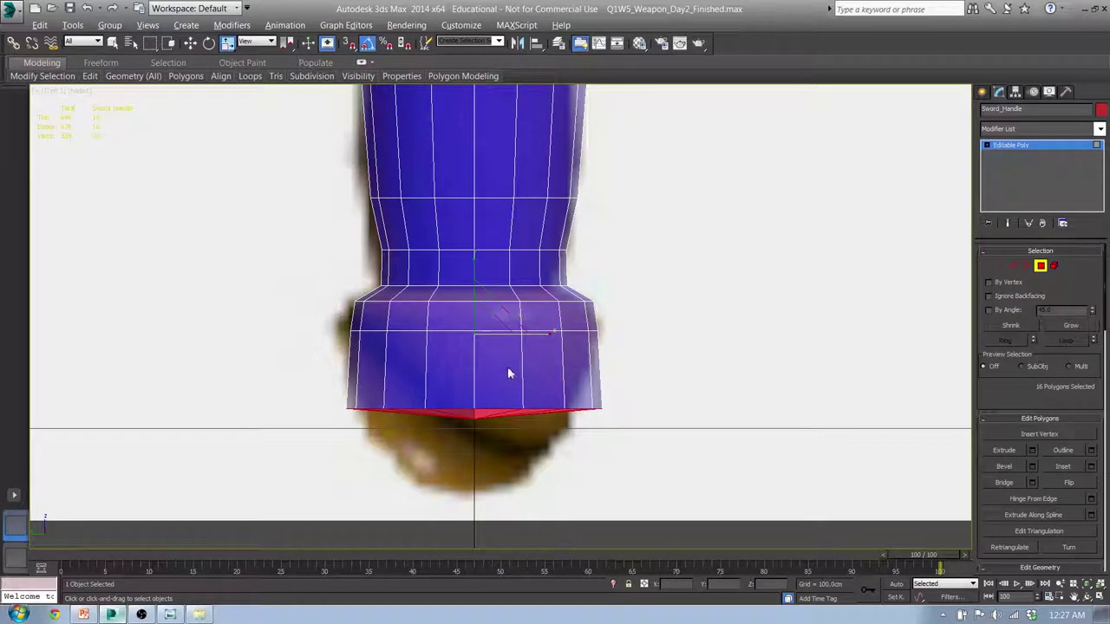
{"action": "left_click_drag", "start_coordinate": [508, 354], "coordinate": [512, 380]}
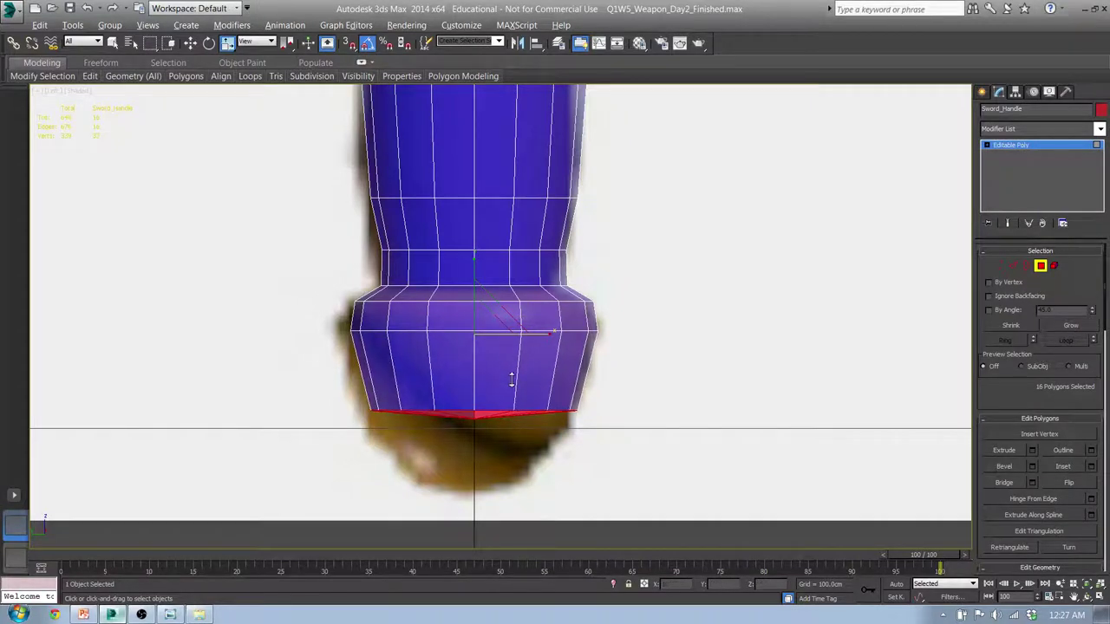
{"action": "left_click", "coordinate": [512, 380]}
Bevel the bottom cap two more times, tapering it strongly inward to round off the pommel's lower end.
{"action": "key", "text": "semicolon"}
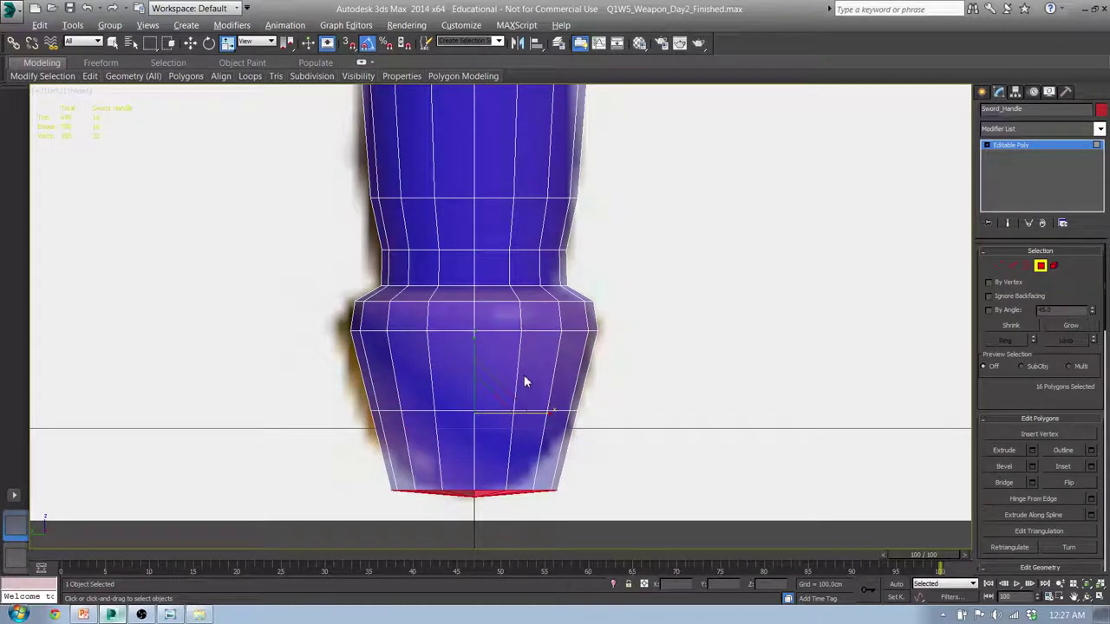
{"action": "left_click_drag", "start_coordinate": [510, 350], "coordinate": [508, 380]}
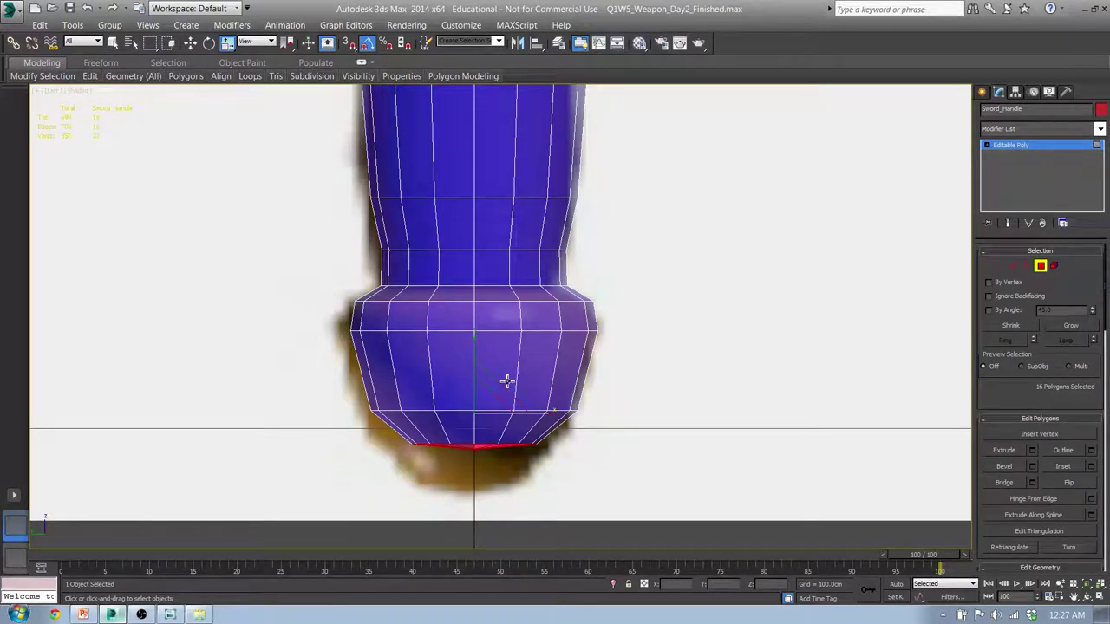
{"action": "left_click", "coordinate": [509, 379]}
{"action": "key", "text": "semicolon"}
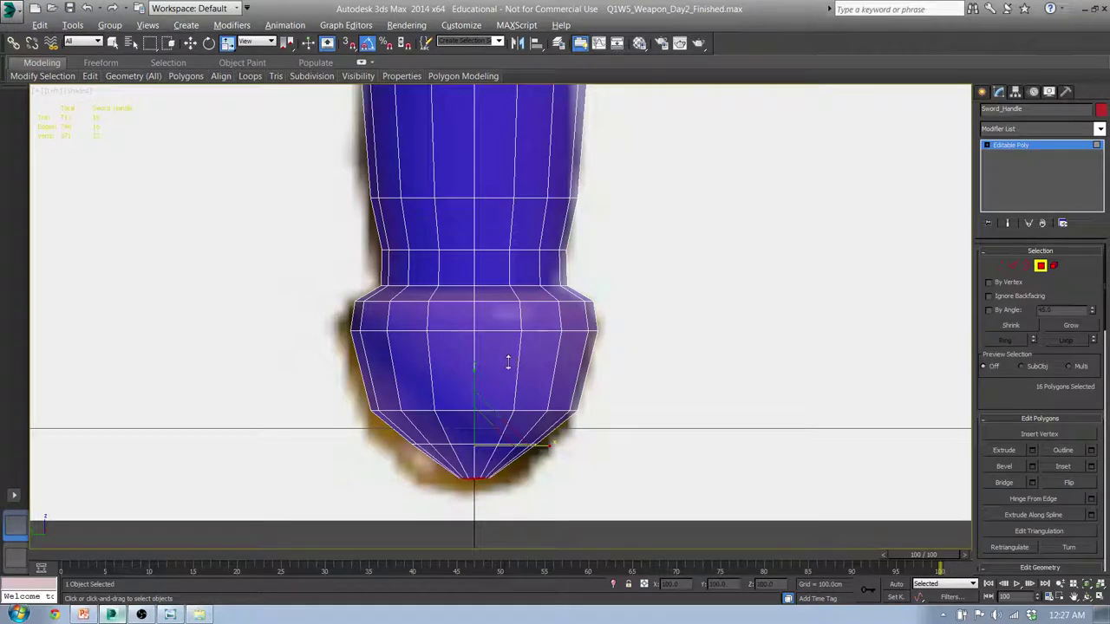
{"action": "left_click_drag", "start_coordinate": [510, 347], "coordinate": [512, 363]}
Move the center vertex of the pommel's bottom cap slightly down so the end comes to a rounded tip.
{"action": "middle_click_drag", "start_coordinate": [479, 460], "coordinate": [512, 352]}
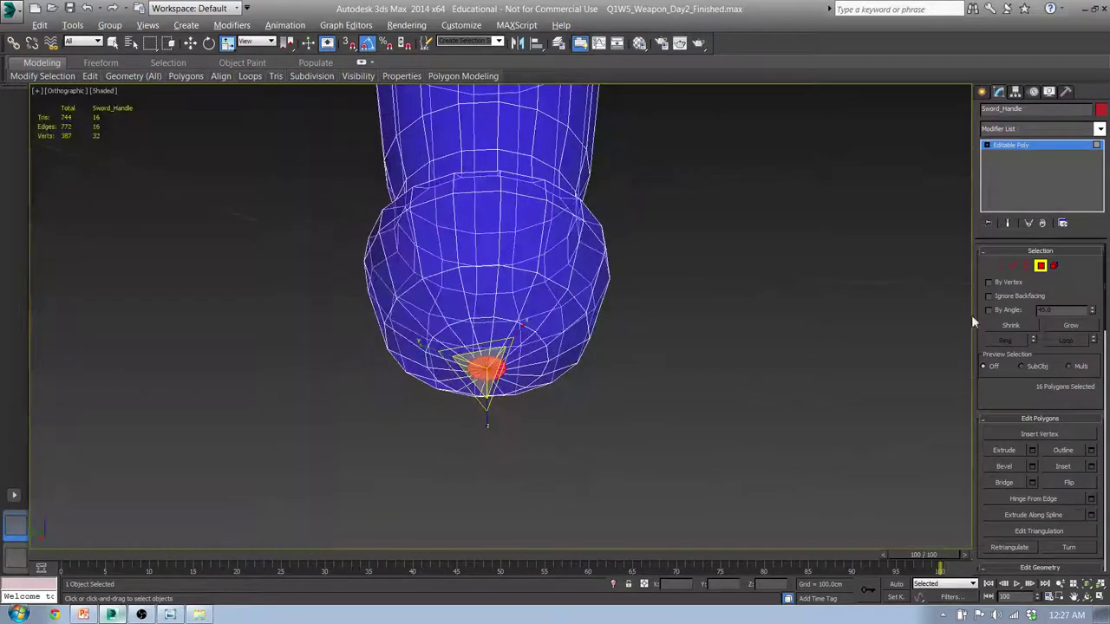
{"action": "left_click", "coordinate": [999, 266]}
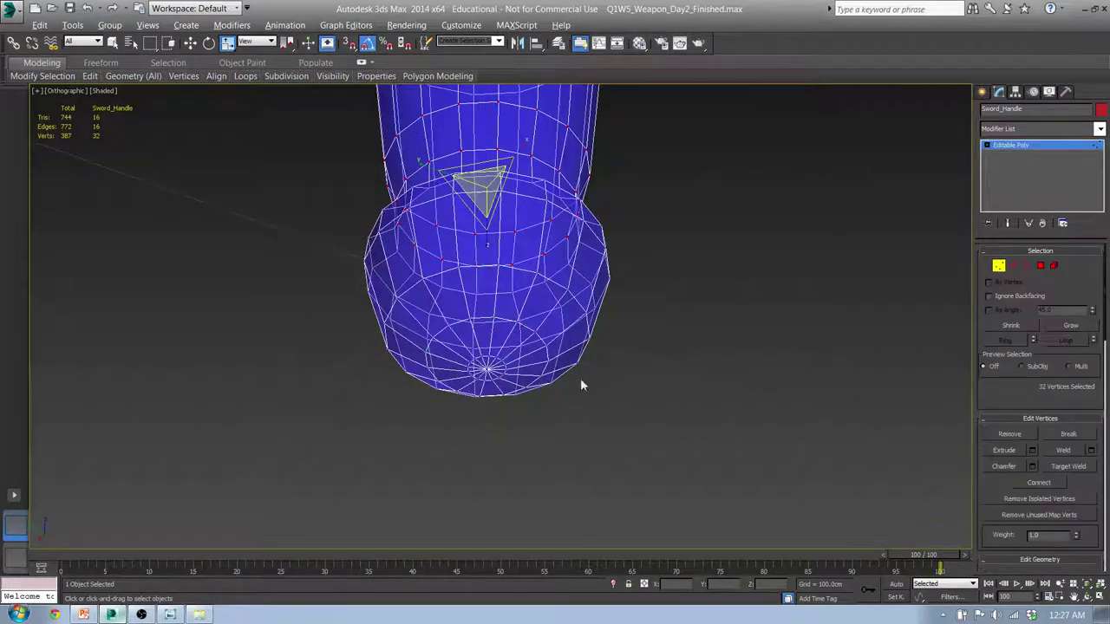
{"action": "left_click", "coordinate": [486, 371]}
{"action": "key", "text": "f"}
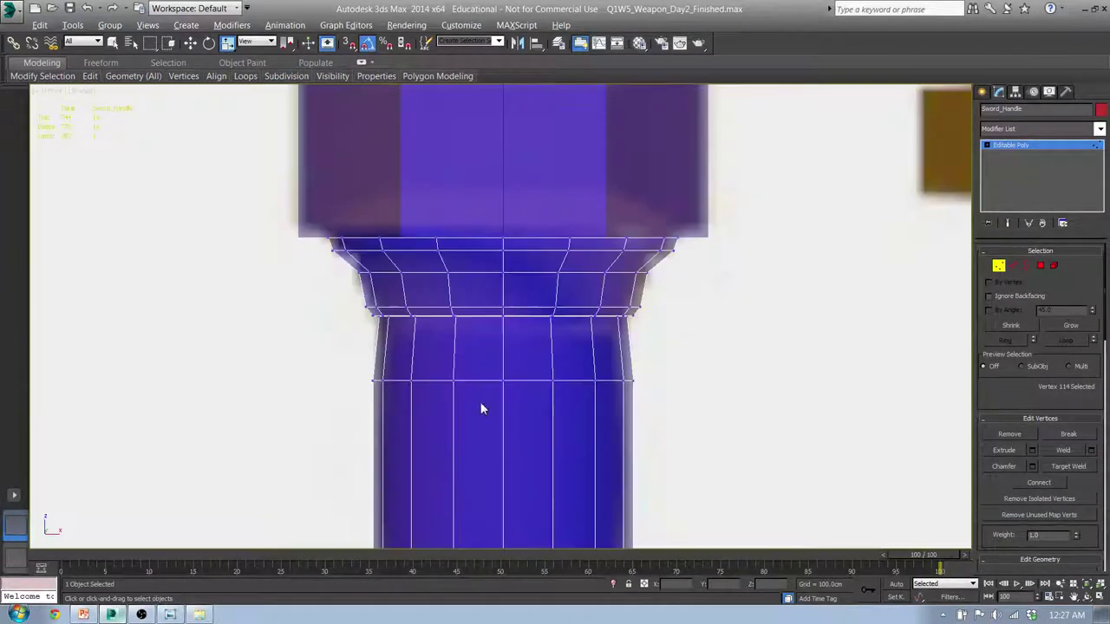
{"action": "key", "text": "z"}
{"action": "key", "text": "z"}
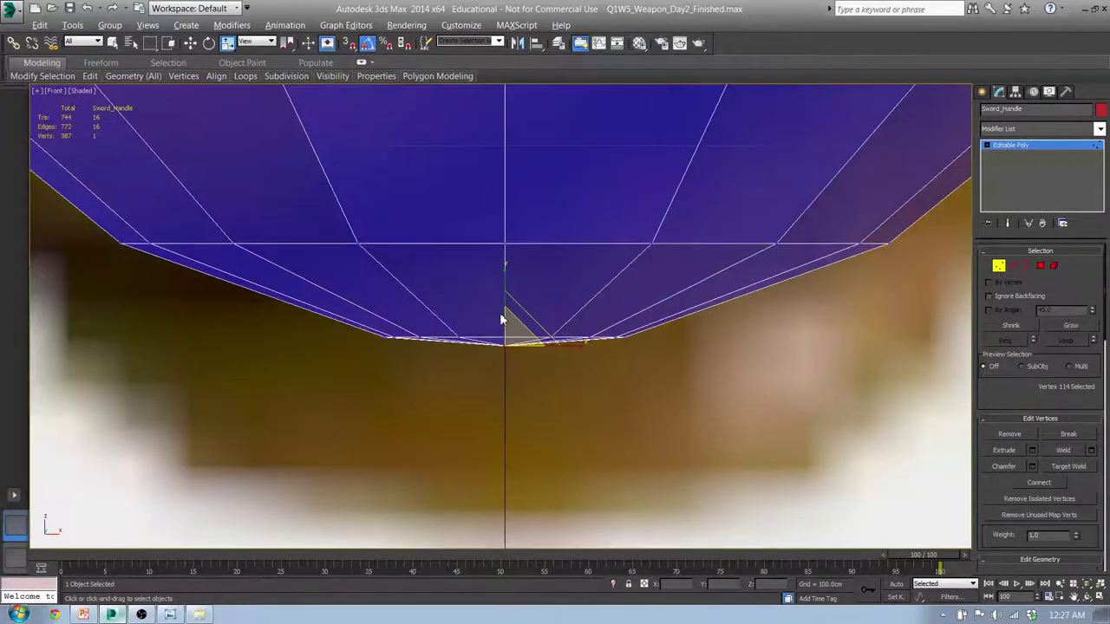
{"action": "key", "text": "w"}
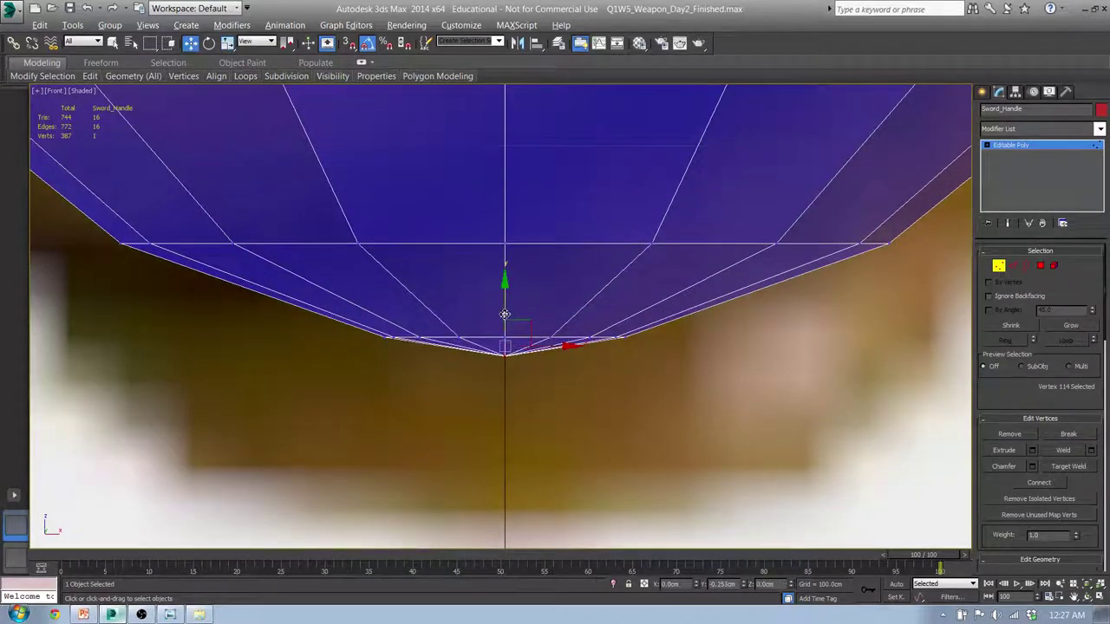
{"action": "scroll", "coordinate": [503, 317], "scroll_direction": "down", "scroll_amount": 5}
{"action": "middle_click_drag", "start_coordinate": [495, 292], "coordinate": [457, 383]}
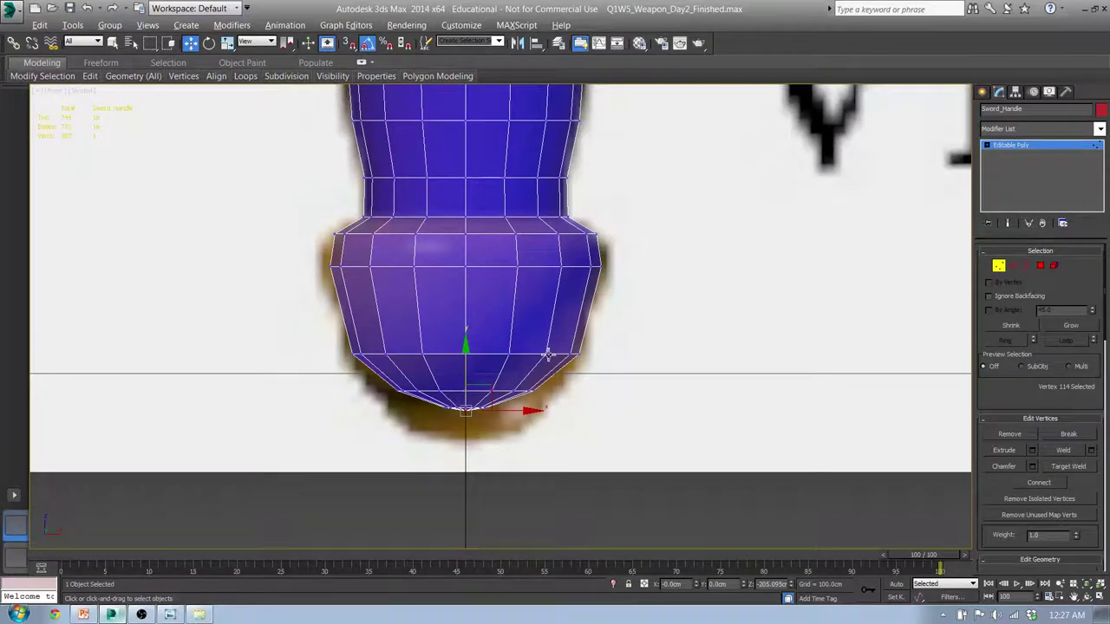
Lower the vertex ring at the foot of the grip to just above the narrow neck over the pommel.
{"action": "mouse_move", "coordinate": [322, 277]}
{"action": "middle_mouse_down"}
{"action": "mouse_move", "coordinate": [289, 301]}
{"action": "mouse_move", "coordinate": [322, 299]}
{"action": "middle_mouse_up"}
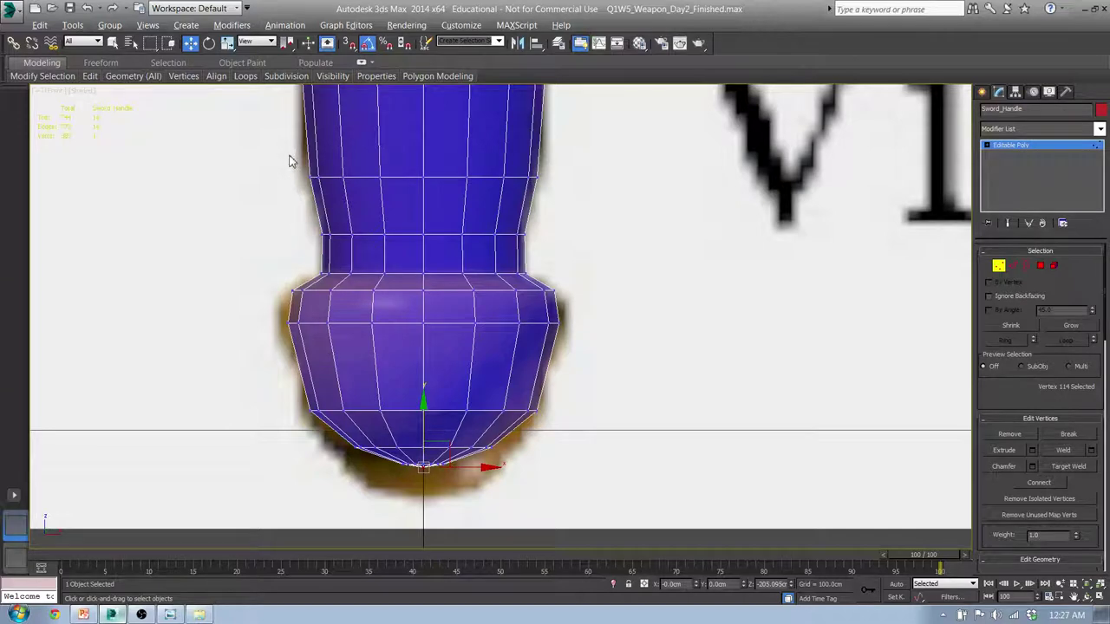
{"action": "middle_click_drag", "start_coordinate": [290, 160], "coordinate": [281, 206]}
{"action": "left_click_drag", "start_coordinate": [284, 218], "coordinate": [544, 259]}
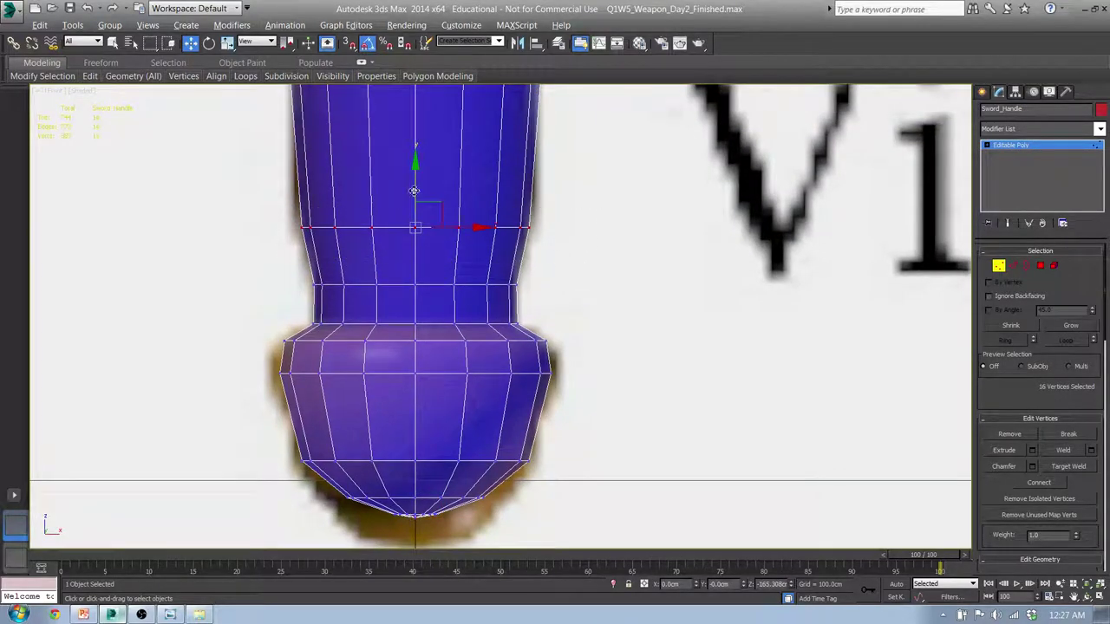
{"action": "left_click_drag", "start_coordinate": [413, 190], "coordinate": [420, 230]}
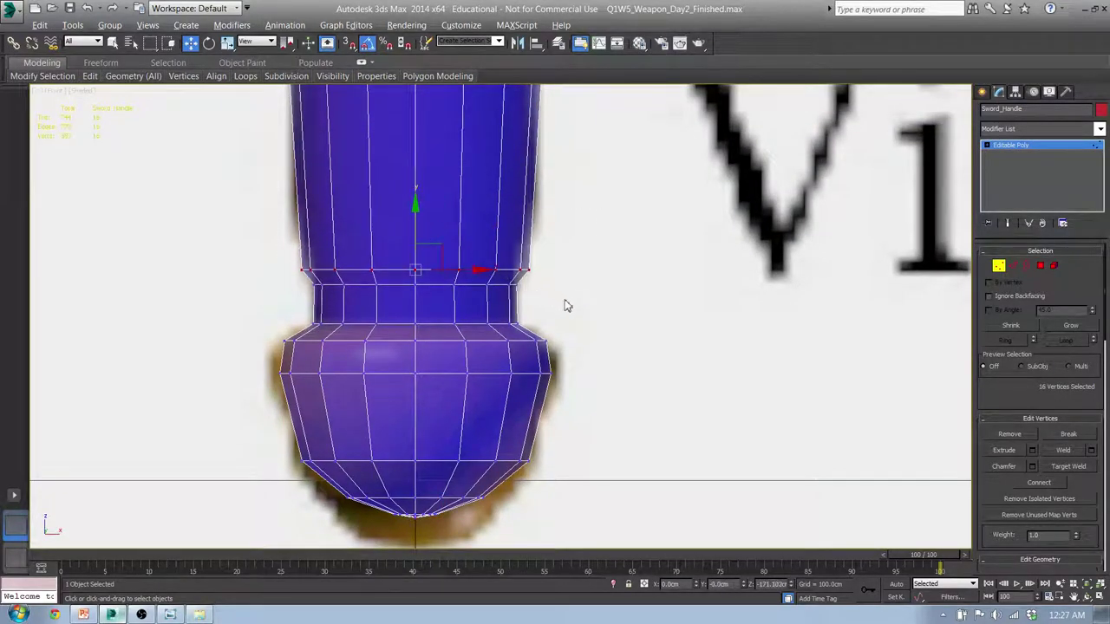
Select the neck's upper vertex ring and move it down onto the pommel's top edge.
{"action": "left_click_drag", "start_coordinate": [342, 246], "coordinate": [262, 234]}
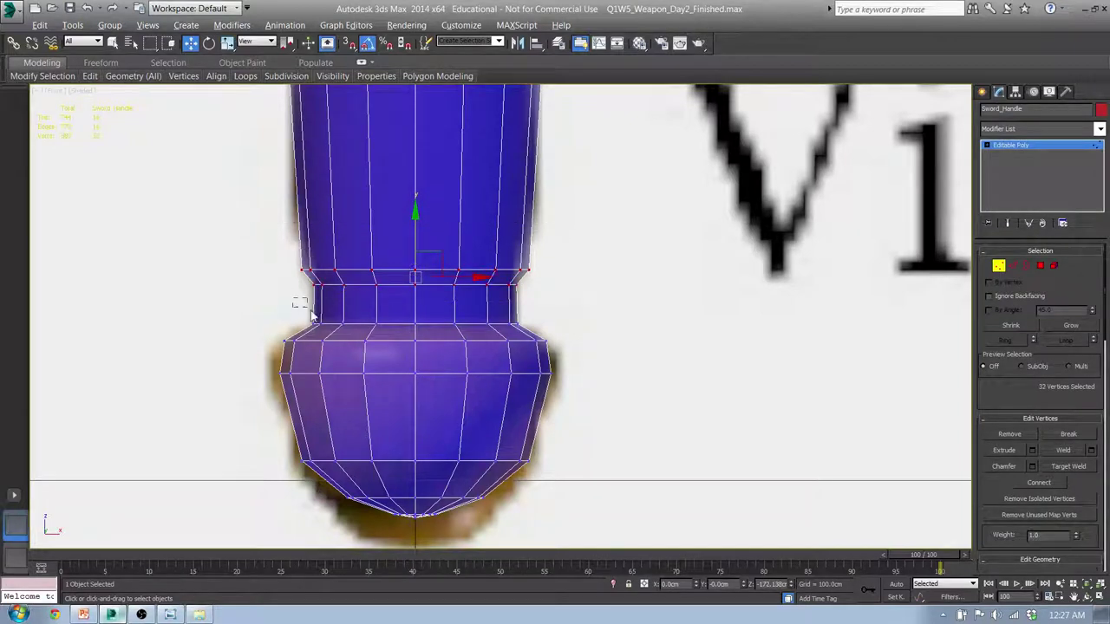
{"action": "left_click_drag", "start_coordinate": [539, 337], "coordinate": [538, 335]}
{"action": "key", "text": "r"}
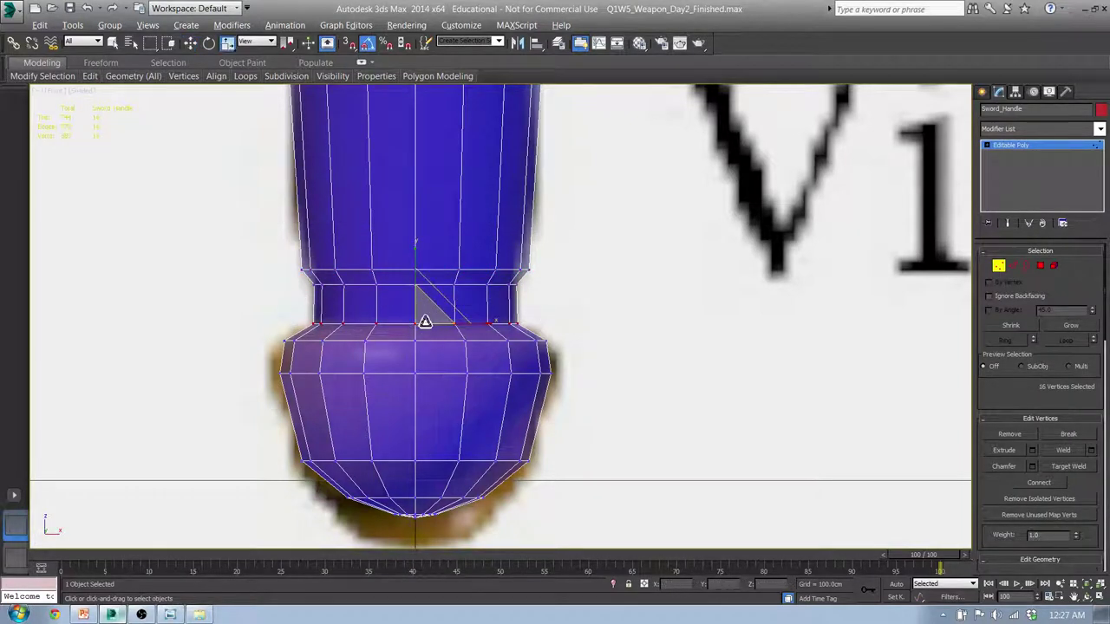
{"action": "left_click_drag", "start_coordinate": [408, 283], "coordinate": [289, 280]}
{"action": "key", "text": "w"}
{"action": "left_click_drag", "start_coordinate": [417, 243], "coordinate": [443, 280]}
Align the lowered neck ring exactly with the height of the pommel's top vertices using vertex snapping.
{"action": "middle_click_drag", "start_coordinate": [443, 280], "coordinate": [510, 323], "text": "alt"}
{"action": "scroll", "coordinate": [524, 349], "scroll_direction": "up", "scroll_amount": 5}
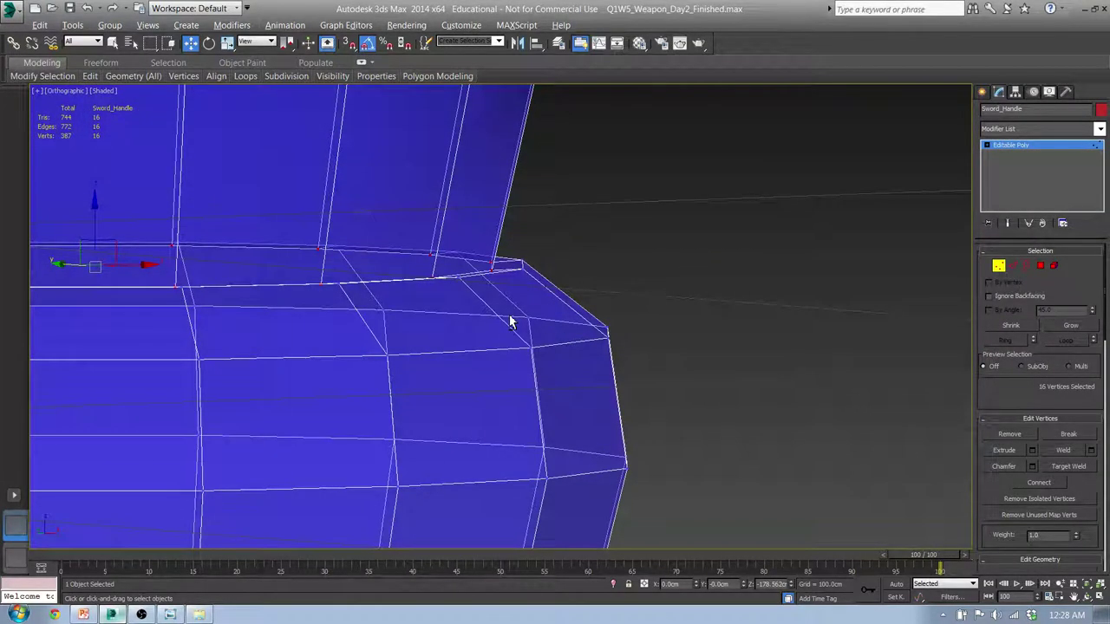
{"action": "key", "text": "f"}
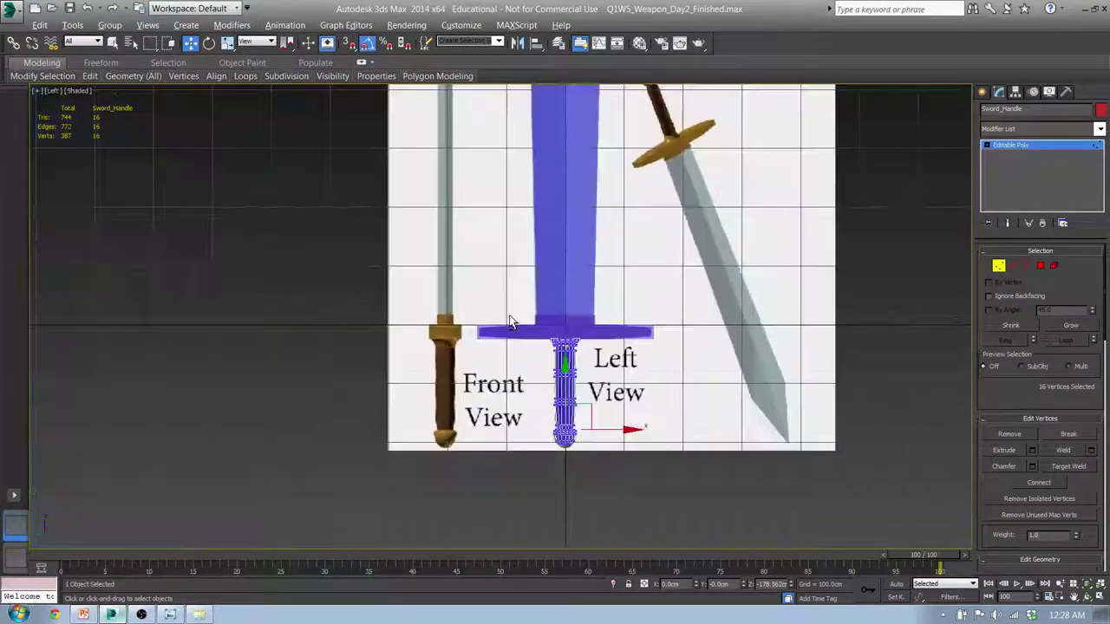
{"action": "key", "text": "z"}
{"action": "middle_click_drag", "start_coordinate": [555, 347], "coordinate": [450, 299]}
{"action": "left_click_drag", "start_coordinate": [465, 283], "coordinate": [310, 317]}
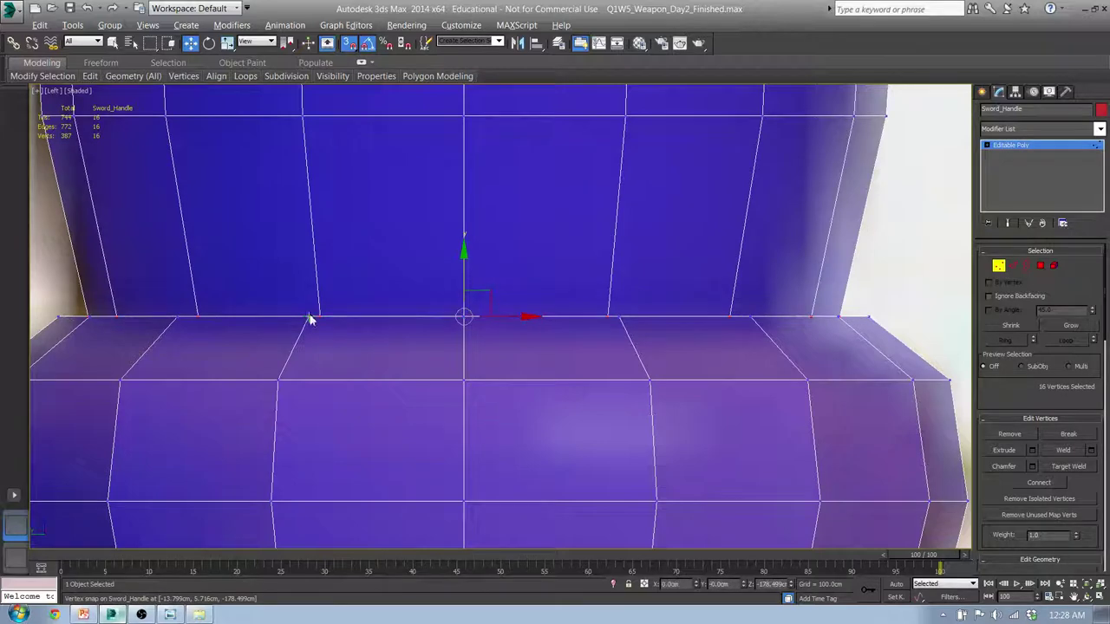
Select the pommel's vertices from its widest ring to its tip and lower them to fill the reference outline.
{"action": "scroll", "coordinate": [384, 260], "scroll_direction": "down", "scroll_amount": 6}
{"action": "scroll", "coordinate": [469, 299], "scroll_direction": "down", "scroll_amount": 8}
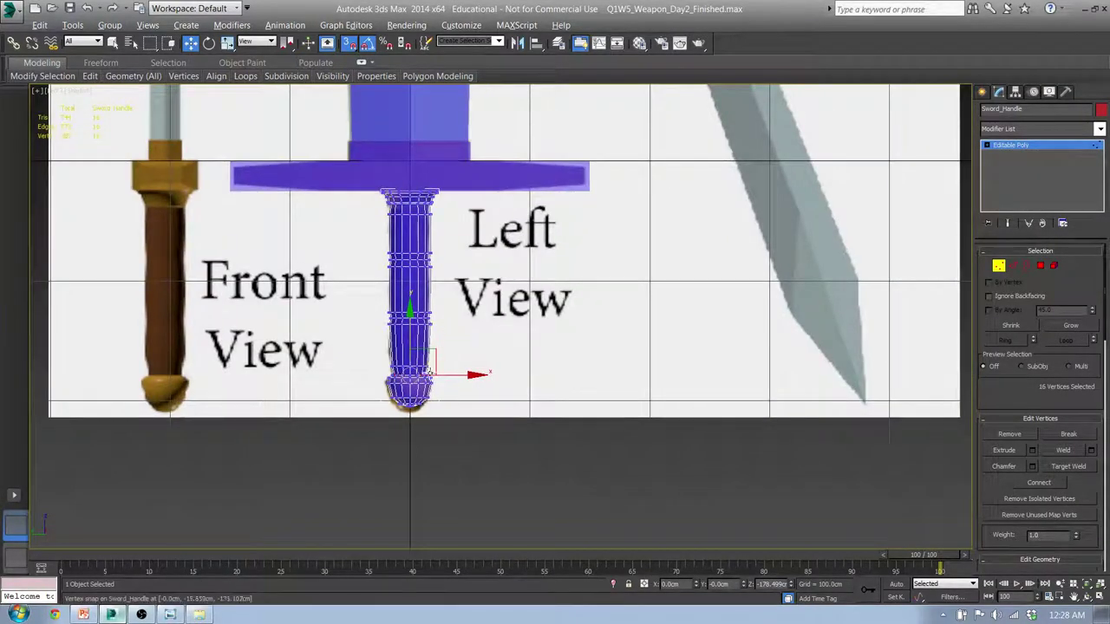
{"action": "scroll", "coordinate": [437, 347], "scroll_direction": "up", "scroll_amount": 8}
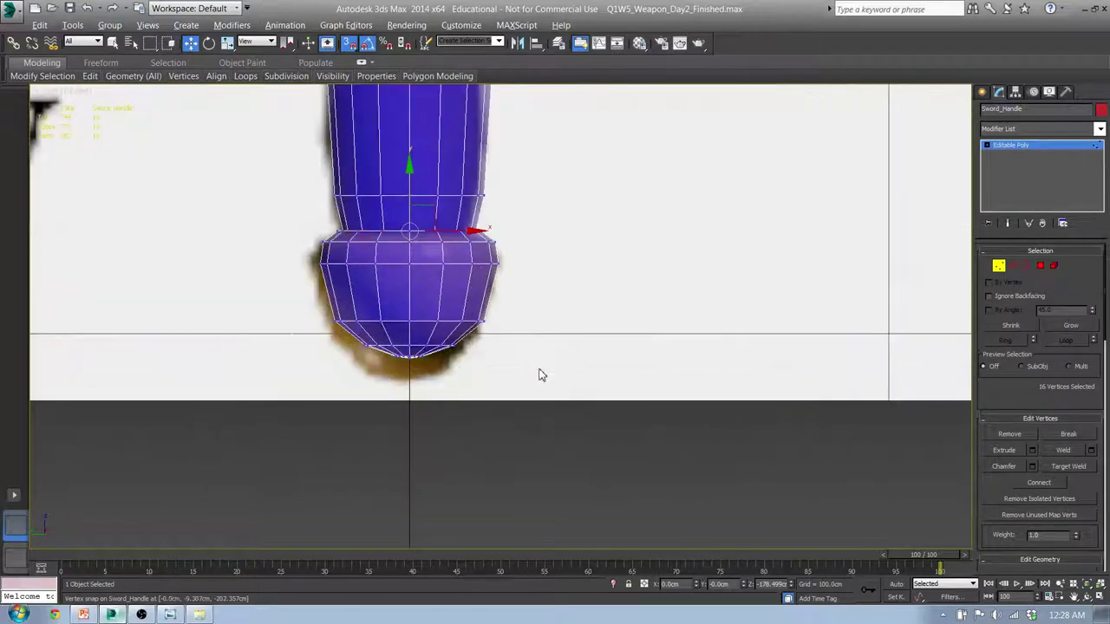
{"action": "left_click_drag", "start_coordinate": [540, 373], "coordinate": [297, 254]}
{"action": "key", "text": "r"}
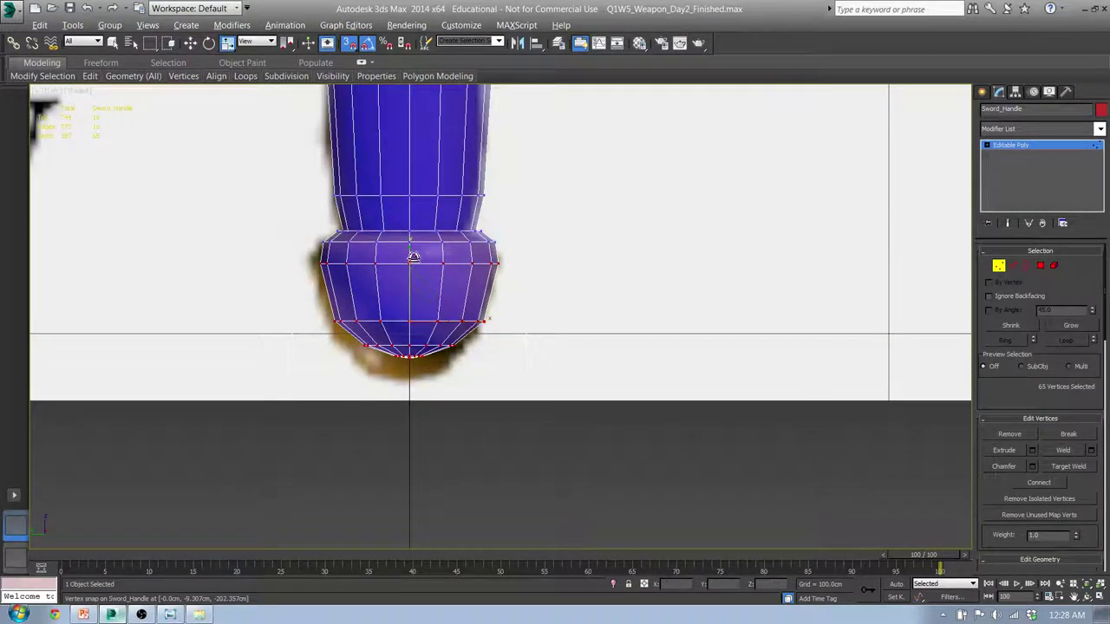
{"action": "key", "text": "w"}
{"action": "left_click_drag", "start_coordinate": [410, 259], "coordinate": [414, 287]}
{"action": "left_click", "coordinate": [612, 265]}
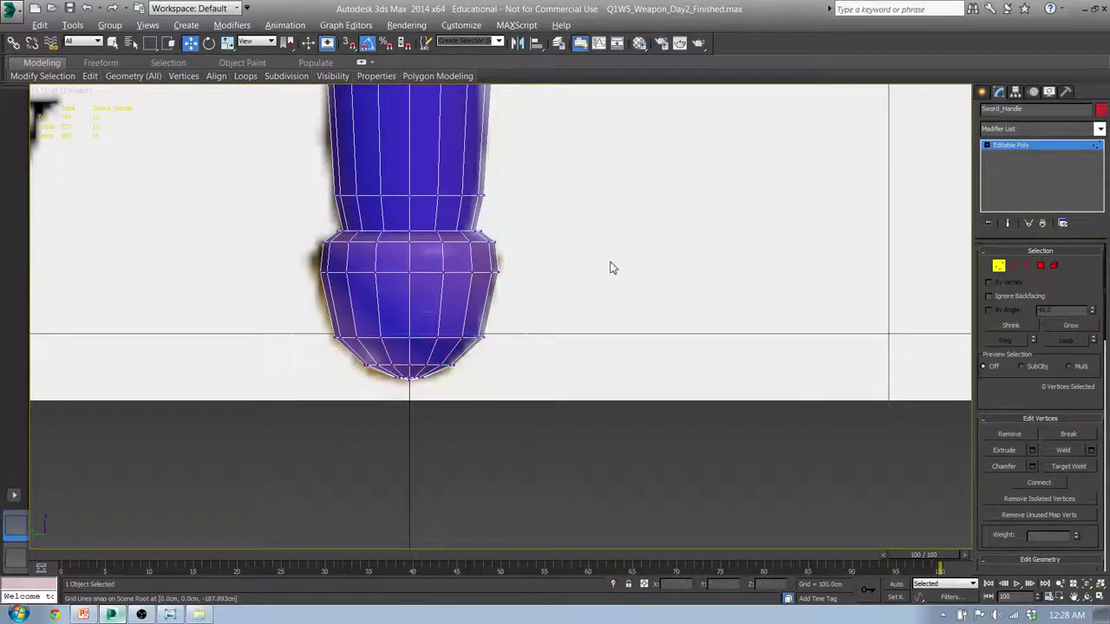
Finish vertex editing on the handle and select the sword's handguard.
{"action": "scroll", "coordinate": [612, 265], "scroll_direction": "down", "scroll_amount": 5}
{"action": "middle_click_drag", "start_coordinate": [613, 266], "coordinate": [525, 429]}
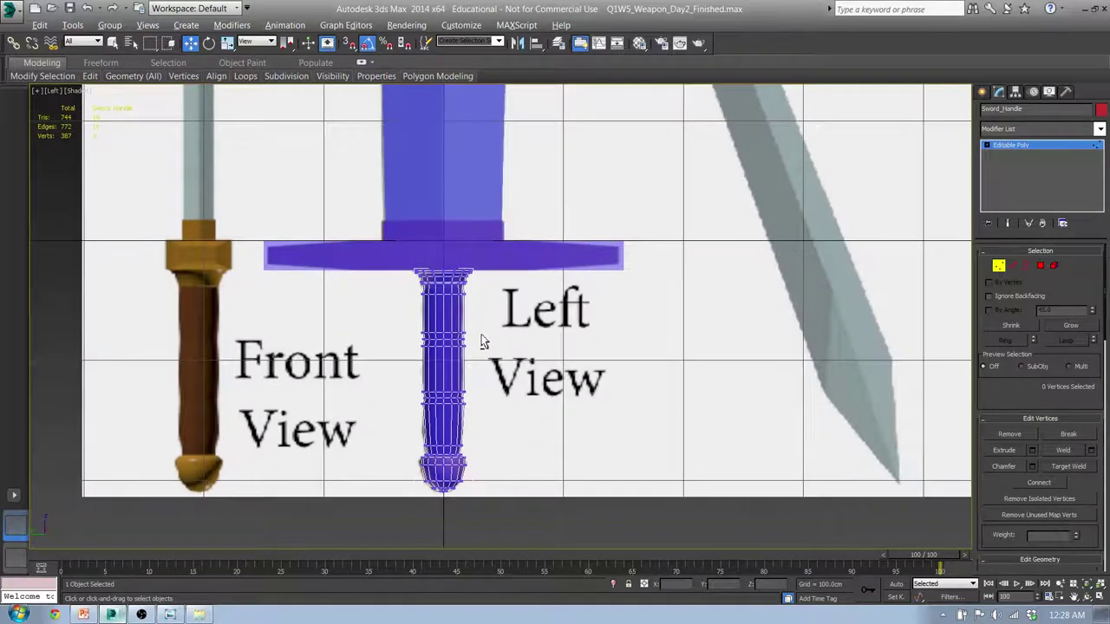
{"action": "middle_click_drag", "start_coordinate": [482, 337], "coordinate": [607, 371], "text": "alt"}
{"action": "key", "text": "l"}
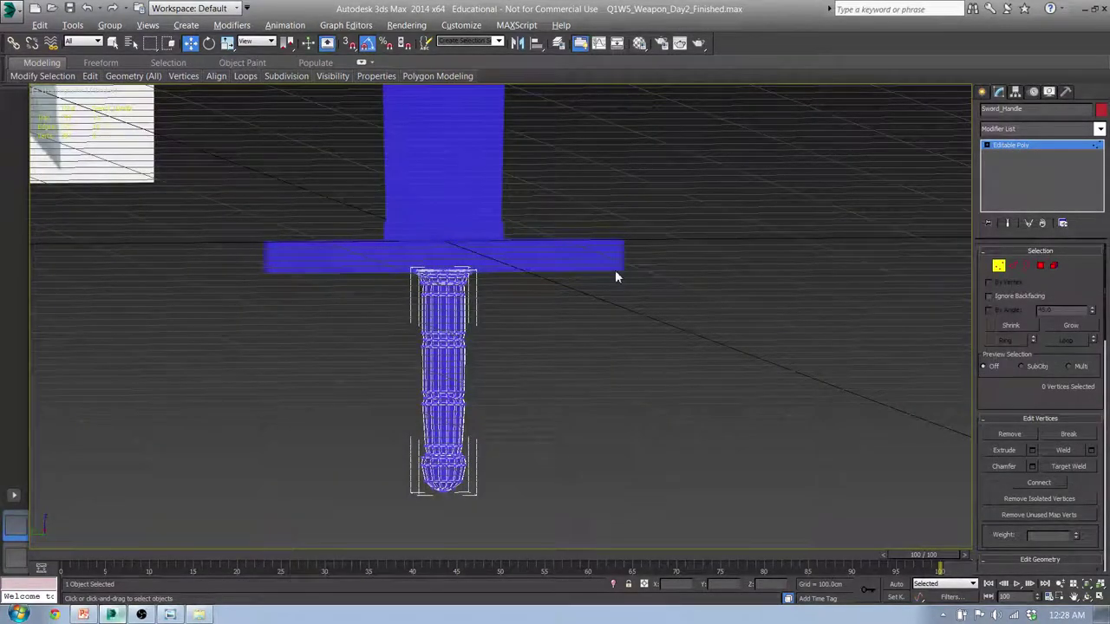
{"action": "left_click", "coordinate": [1000, 267]}
{"action": "left_click", "coordinate": [984, 92]}
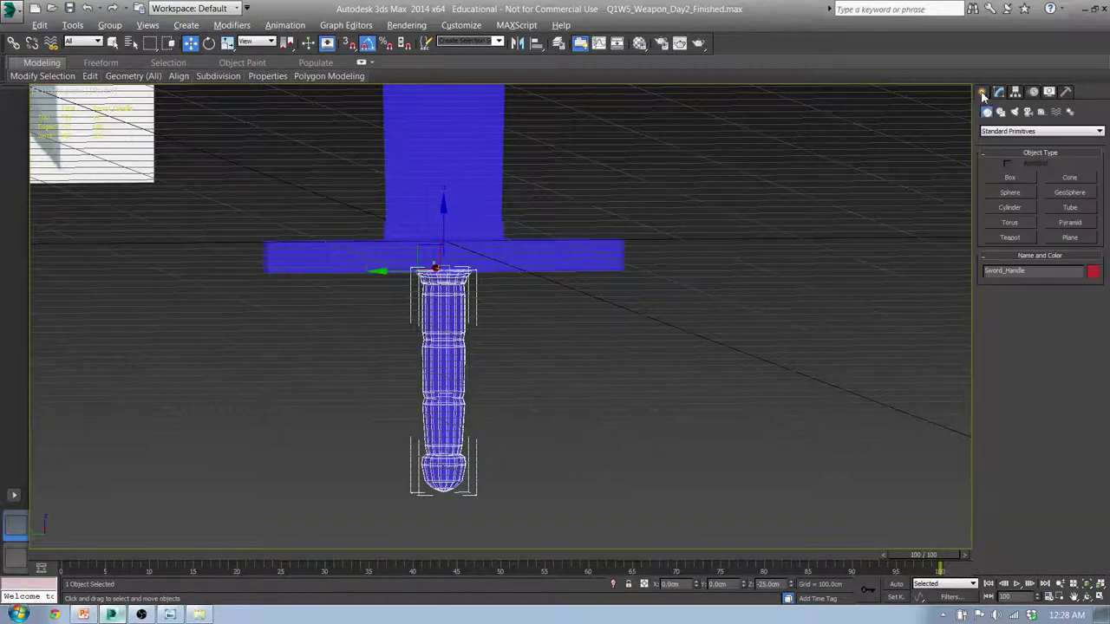
{"action": "left_click", "coordinate": [574, 255]}
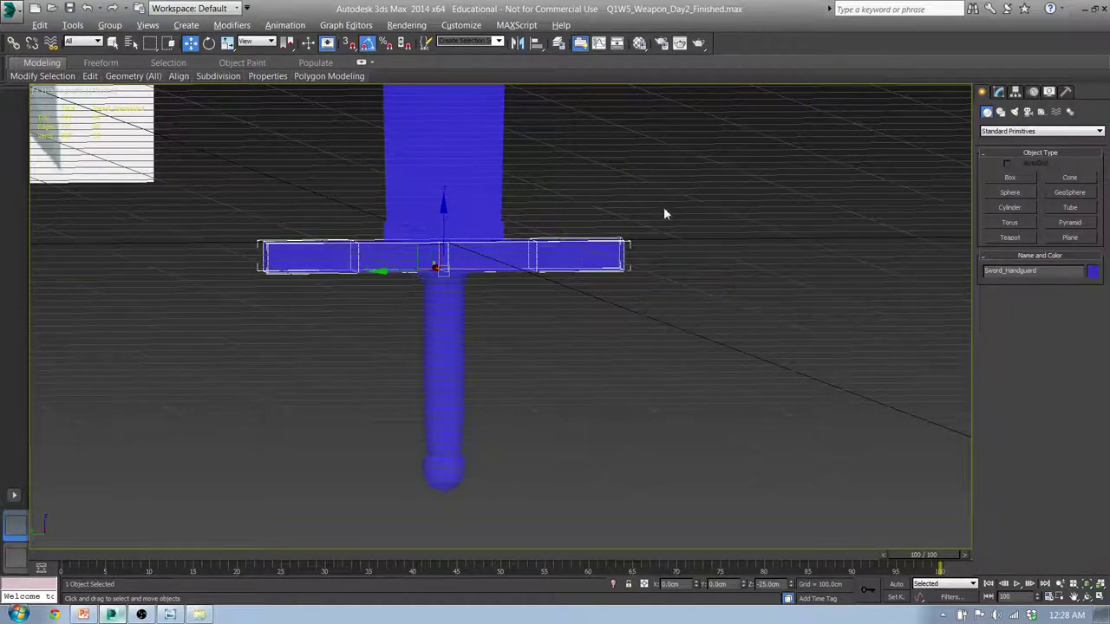
{"action": "middle_click_drag", "start_coordinate": [561, 263], "coordinate": [568, 274]}
Select the vertices at both ends of the handguard and scale them vertically to taper the tips to the reference.
{"action": "key", "text": "f"}
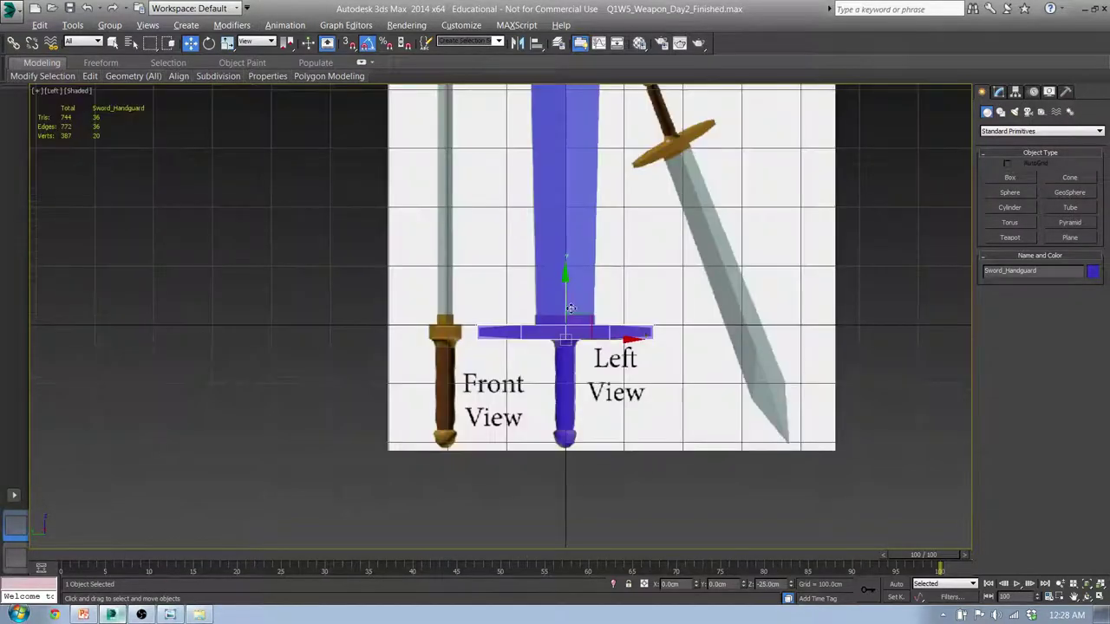
{"action": "middle_click_drag", "start_coordinate": [614, 337], "coordinate": [487, 300]}
{"action": "scroll", "coordinate": [473, 291], "scroll_direction": "up", "scroll_amount": 5}
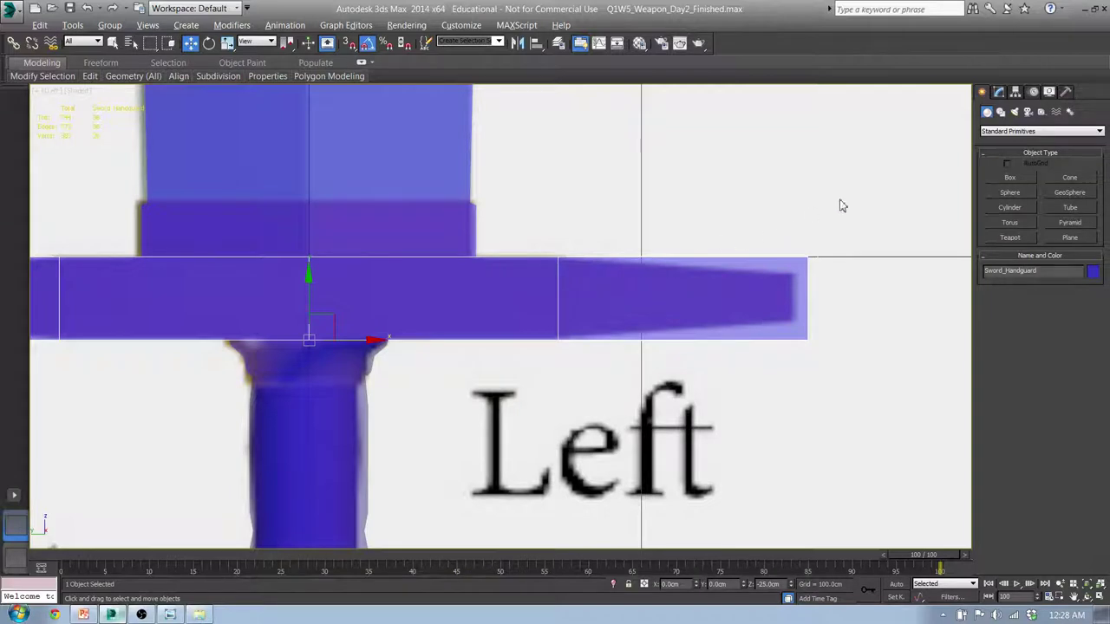
{"action": "left_click", "coordinate": [999, 92]}
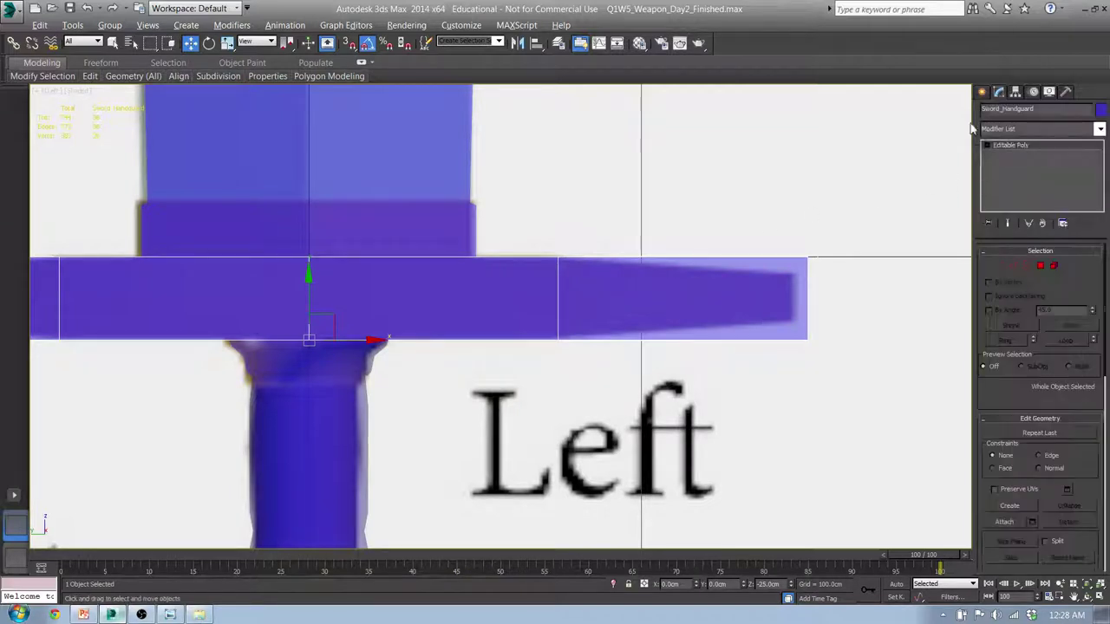
{"action": "left_click", "coordinate": [998, 266]}
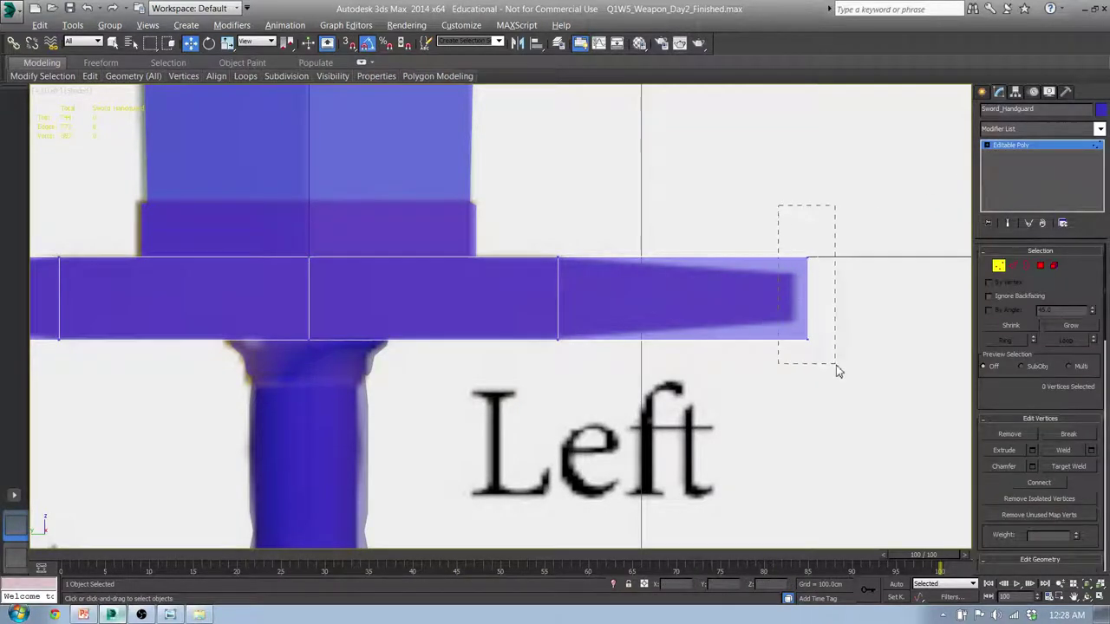
{"action": "left_click_drag", "start_coordinate": [836, 371], "coordinate": [836, 371]}
{"action": "middle_click_drag", "start_coordinate": [673, 352], "coordinate": [657, 293]}
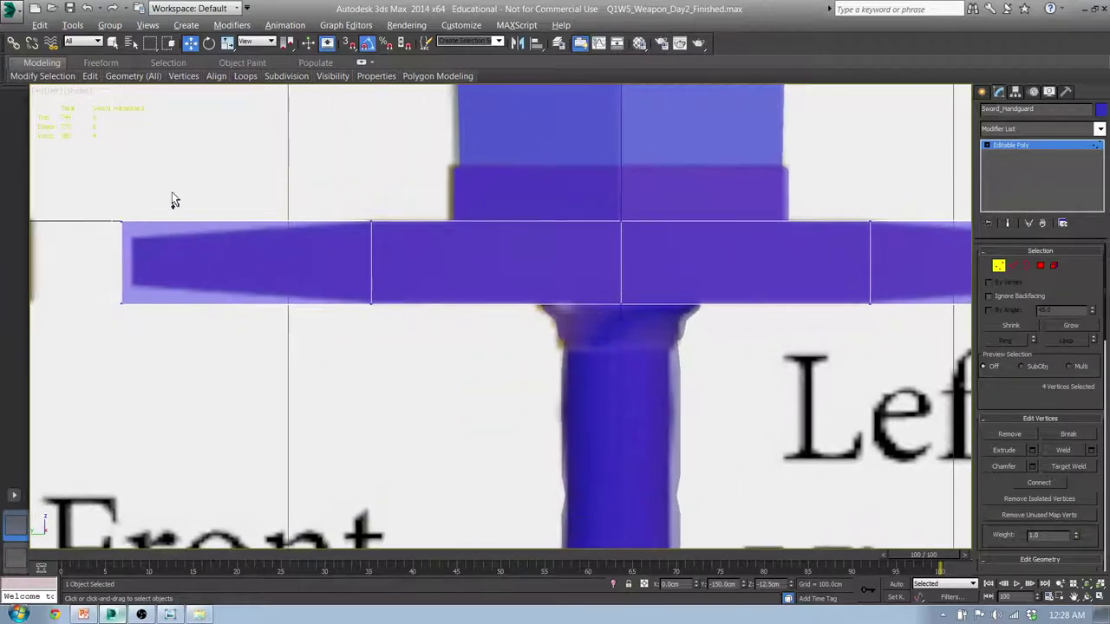
{"action": "left_click_drag", "start_coordinate": [79, 179], "coordinate": [215, 377], "text": "ctrl"}
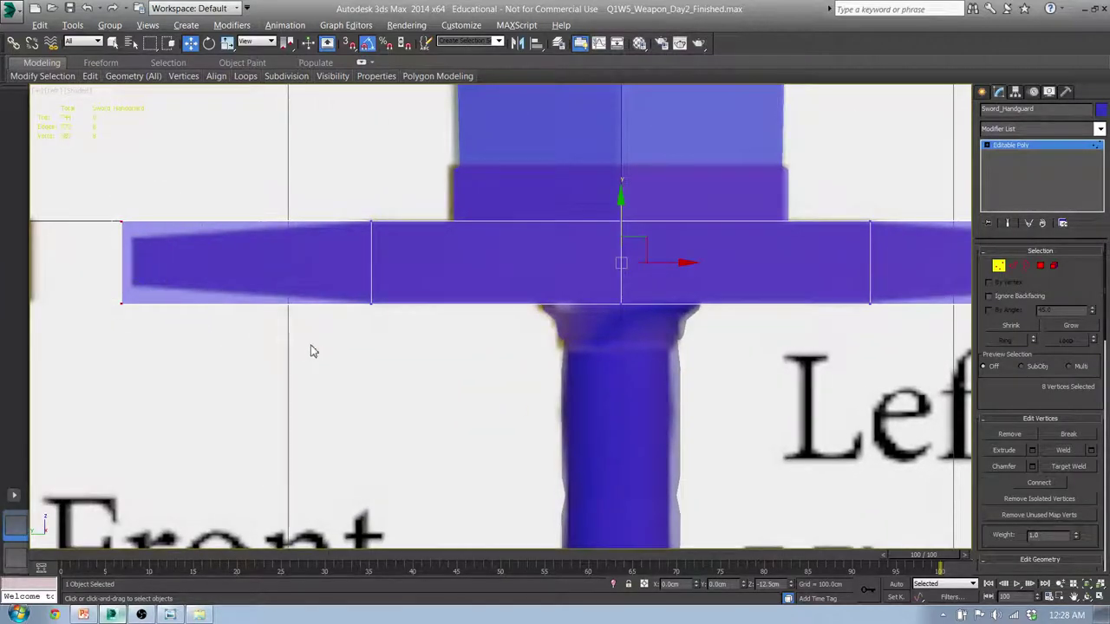
{"action": "key", "text": "r"}
{"action": "left_click_drag", "start_coordinate": [626, 193], "coordinate": [625, 216]}
Scale the handguard's end vertices inward along its length to match the tips in the reference.
{"action": "middle_click_drag", "start_coordinate": [627, 230], "coordinate": [647, 262]}
{"action": "scroll", "coordinate": [566, 275], "scroll_direction": "down", "scroll_amount": 4}
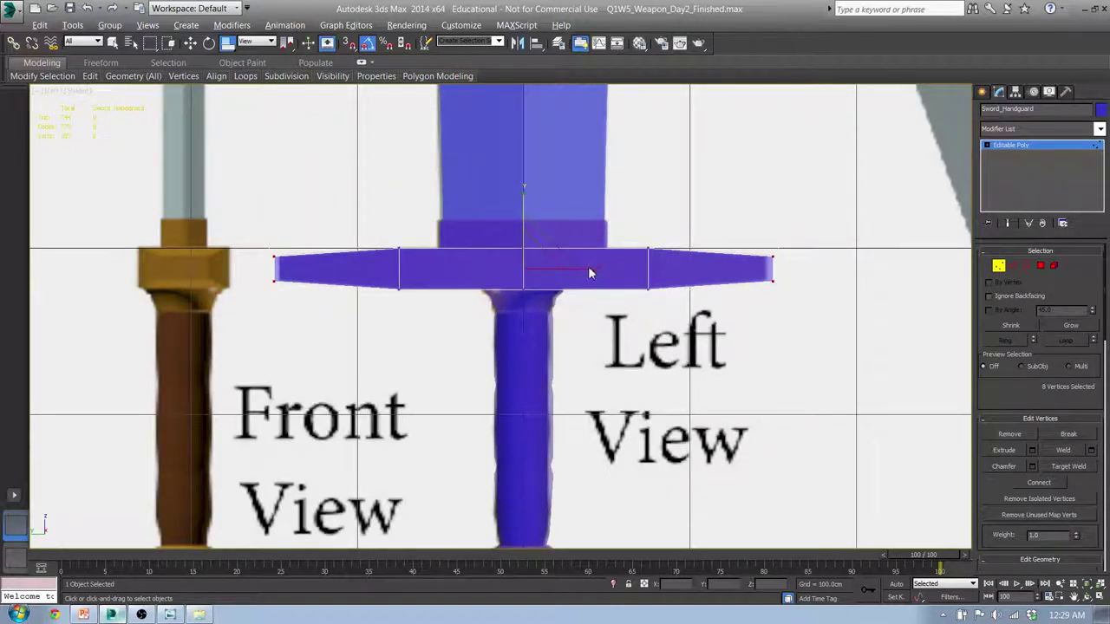
{"action": "left_click", "coordinate": [580, 276]}
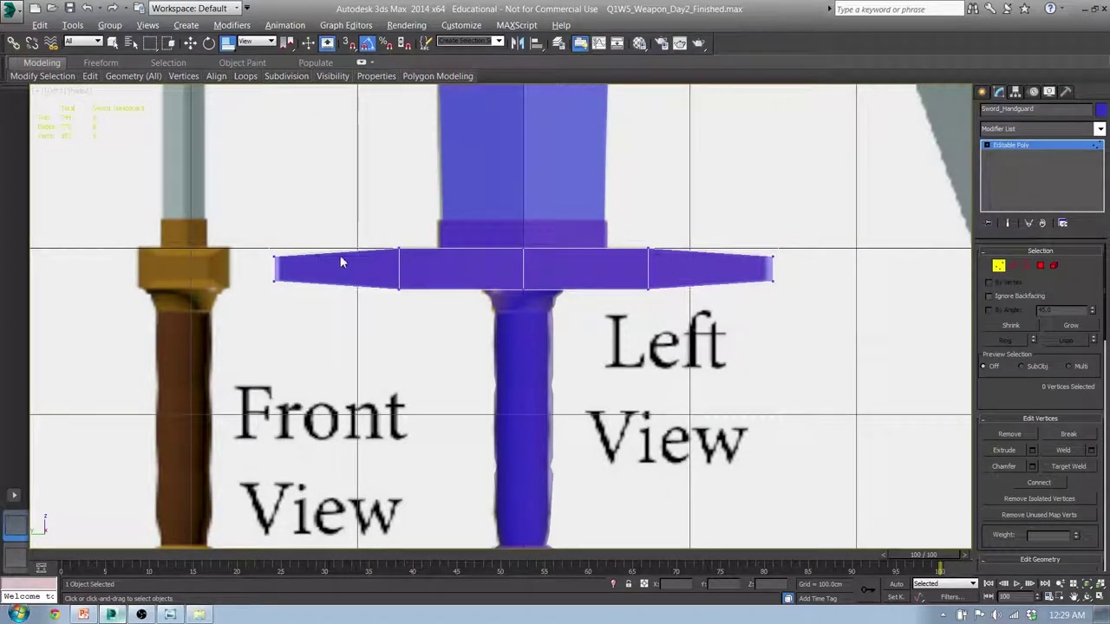
{"action": "key", "text": "ctrl+z"}
{"action": "left_click_drag", "start_coordinate": [600, 270], "coordinate": [599, 270]}
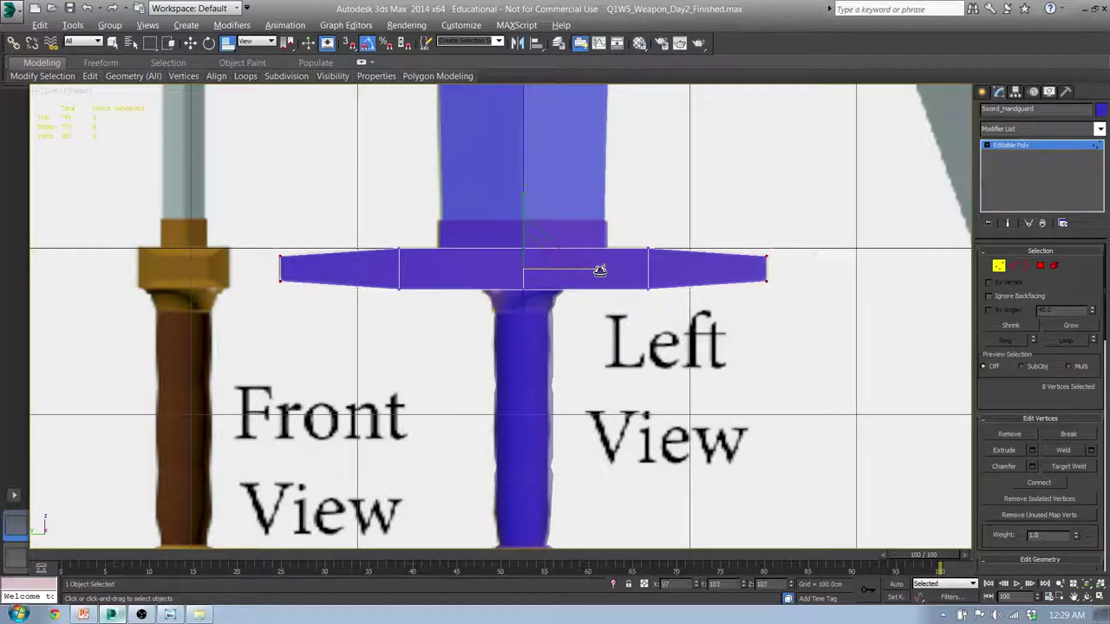
Select the handguard's inner vertices on both sides of its center, undo a trial vertical scale, and switch to uniform scaling.
{"action": "left_click_drag", "start_coordinate": [386, 250], "coordinate": [432, 323]}
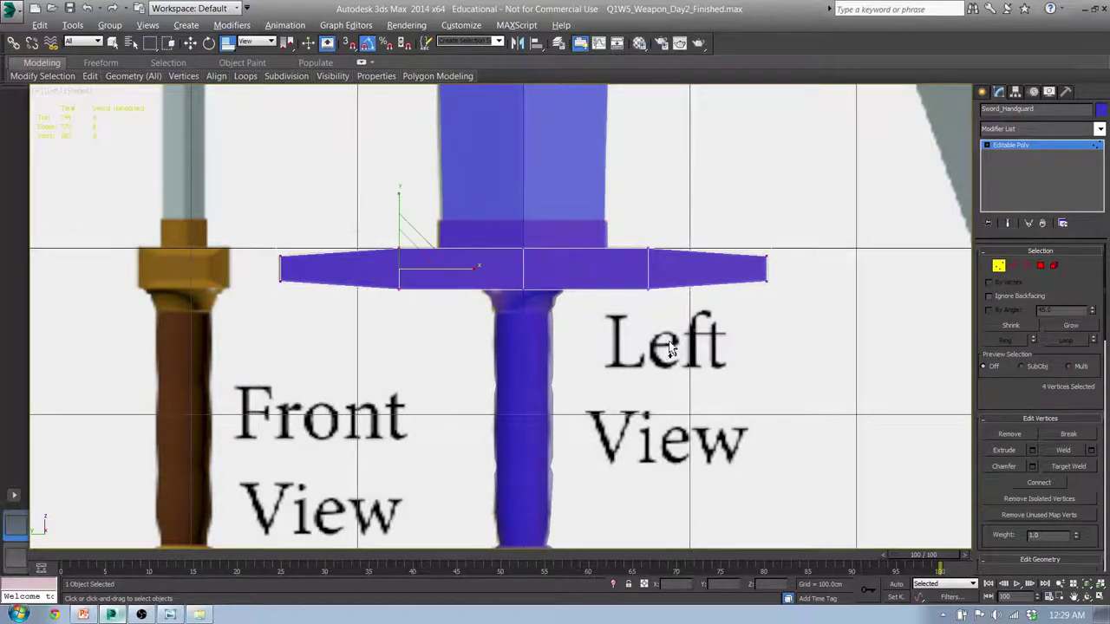
{"action": "left_click_drag", "start_coordinate": [628, 217], "coordinate": [623, 209], "text": "ctrl"}
{"action": "scroll", "coordinate": [624, 248], "scroll_direction": "up", "scroll_amount": 4}
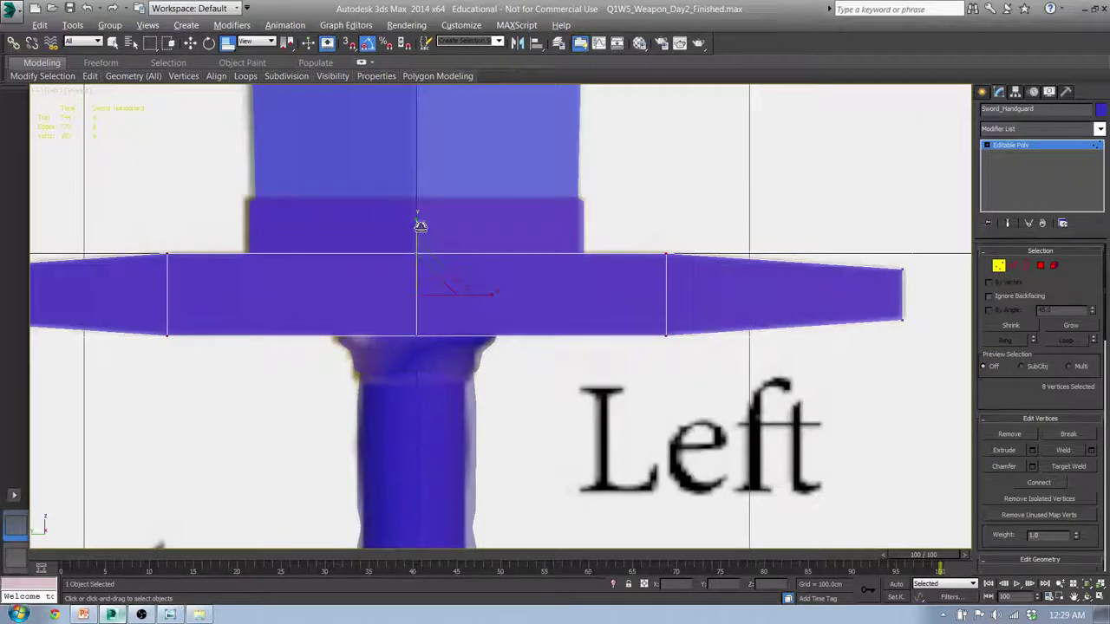
{"action": "left_click_drag", "start_coordinate": [420, 221], "coordinate": [436, 241]}
{"action": "key", "text": "ctrl+z"}
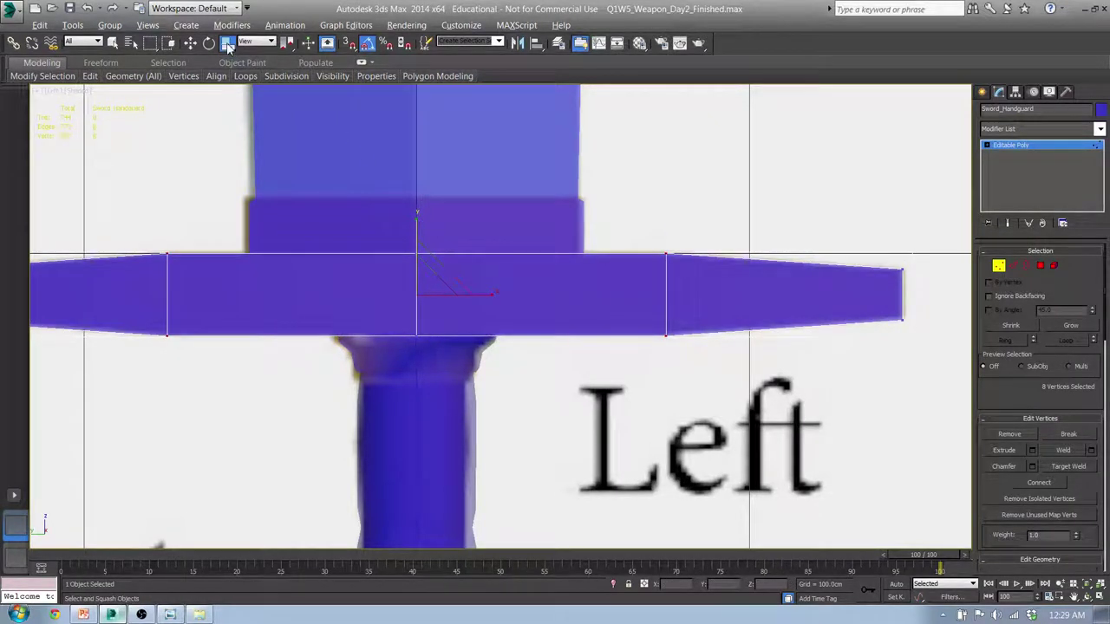
{"action": "left_click_drag", "start_coordinate": [228, 48], "coordinate": [227, 90]}
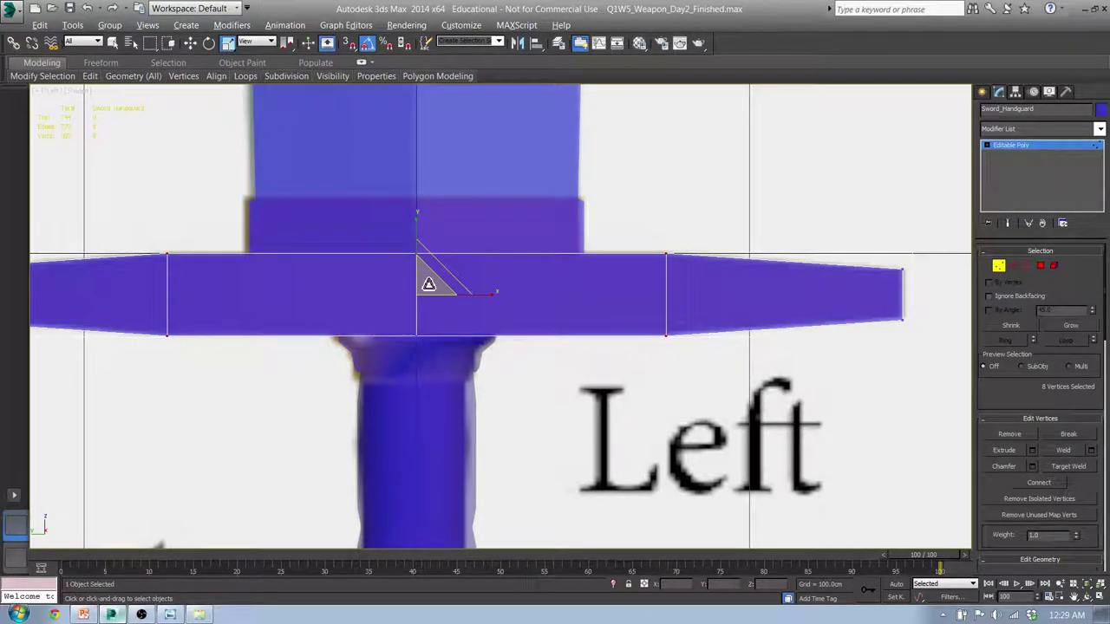
Scale the handguard's eight inner vertices slightly in height to match the reference outline.
{"action": "left_click_drag", "start_coordinate": [417, 220], "coordinate": [421, 222]}
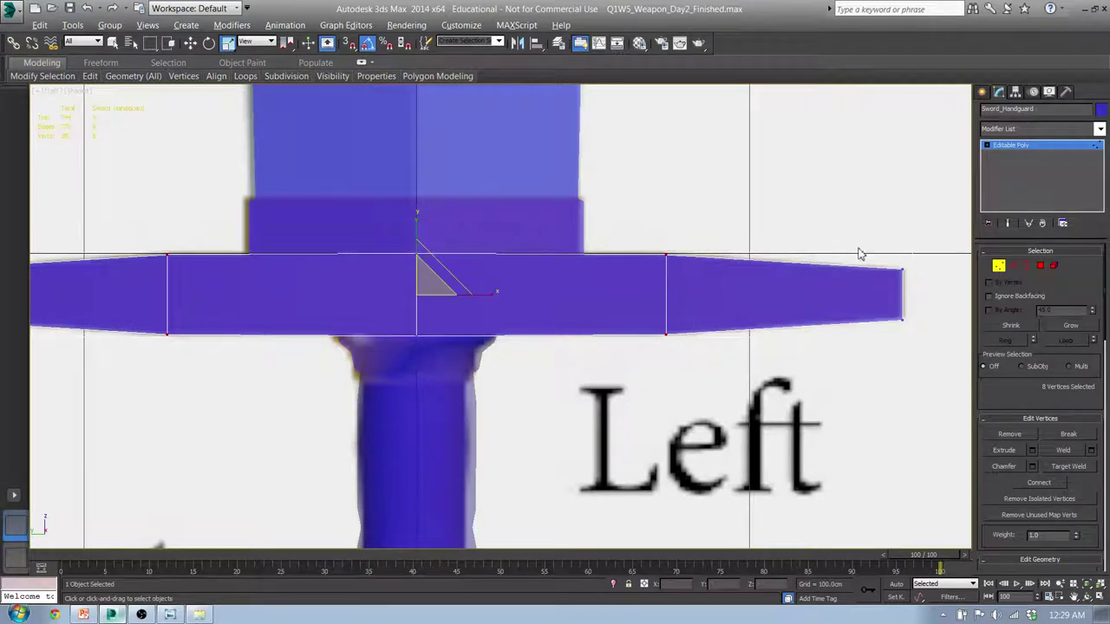
{"action": "scroll", "coordinate": [649, 222], "scroll_direction": "down", "scroll_amount": 6}
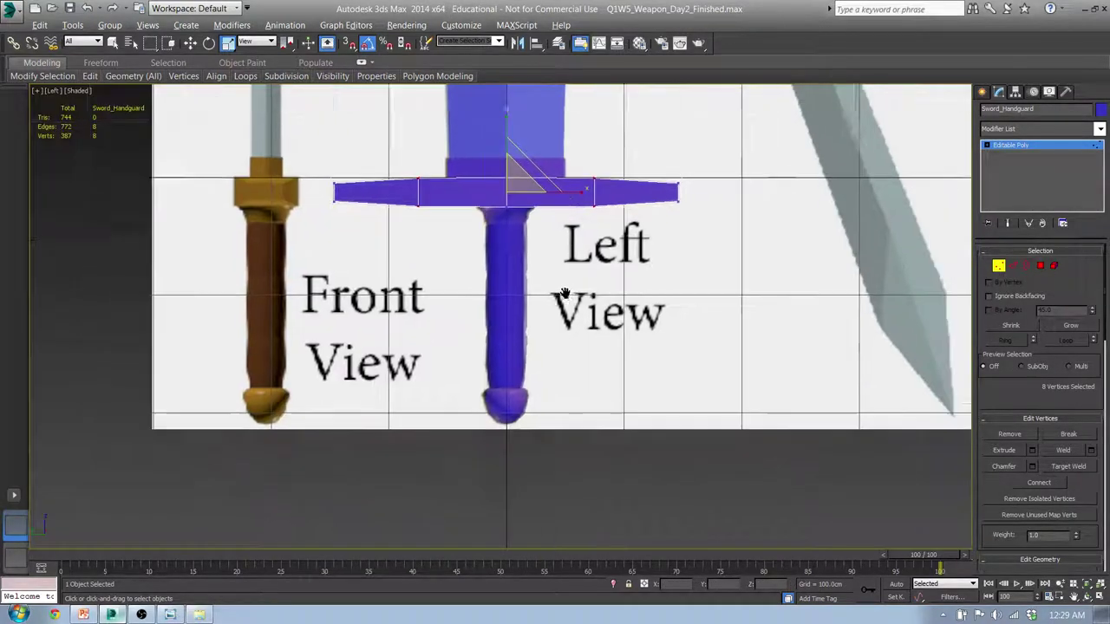
{"action": "middle_click_drag", "start_coordinate": [509, 339], "coordinate": [509, 419], "text": "alt"}
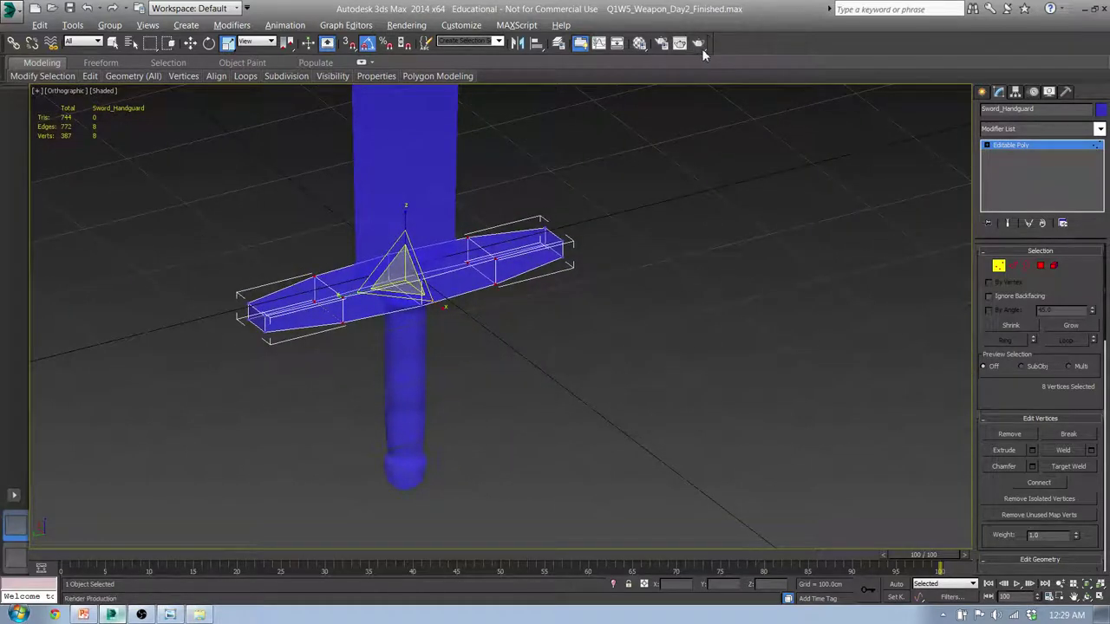
{"action": "middle_click_drag", "start_coordinate": [624, 173], "coordinate": [473, 323], "text": "alt"}
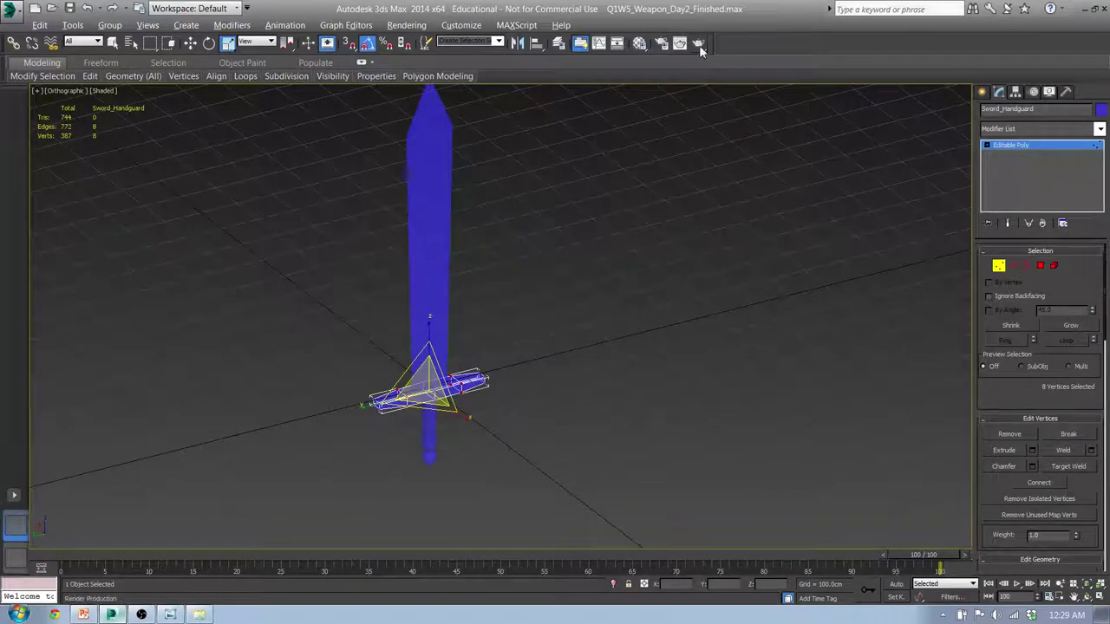
Apply an unused default gray material to the sword's blade, handguard and handle in place of the transparent blue one.
{"action": "left_click", "coordinate": [639, 45]}
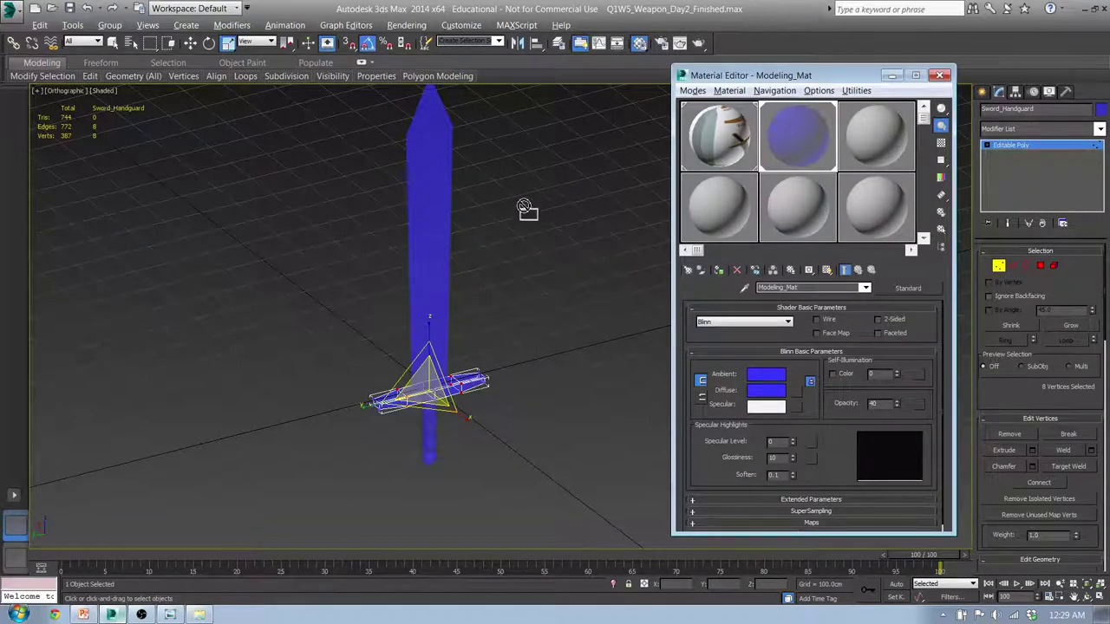
{"action": "left_click_drag", "start_coordinate": [525, 208], "coordinate": [434, 213]}
{"action": "left_click_drag", "start_coordinate": [633, 317], "coordinate": [472, 391]}
{"action": "left_click_drag", "start_coordinate": [857, 167], "coordinate": [431, 439]}
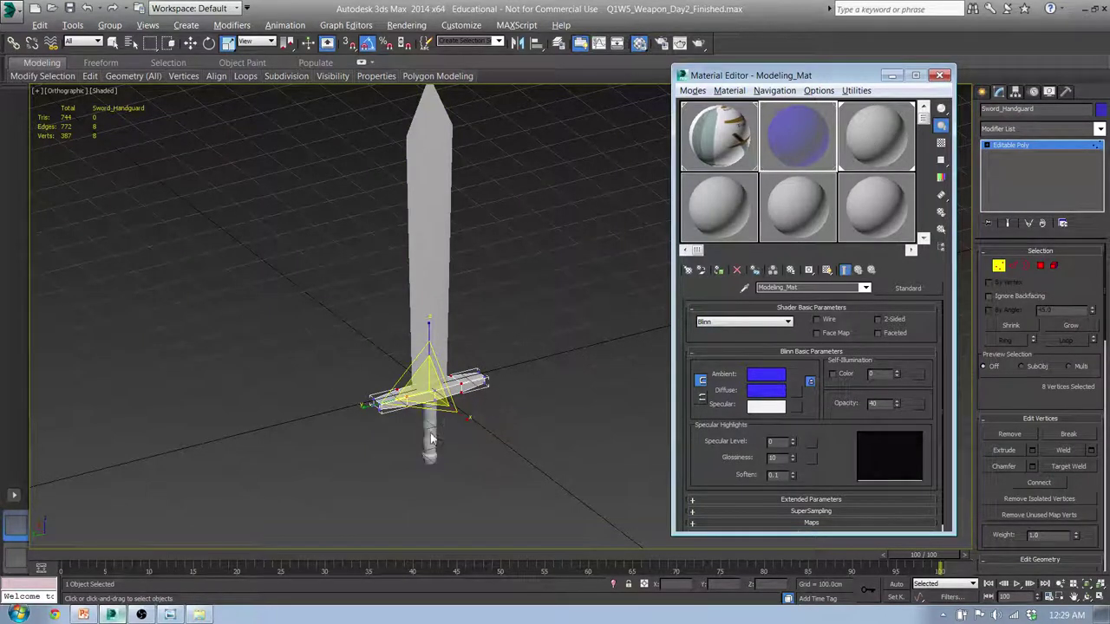
{"action": "left_click", "coordinate": [940, 76]}
Clear the vertex selection, leave the handguard's vertex editing and deselect the handguard.
{"action": "left_click", "coordinate": [594, 354]}
{"action": "key", "text": "q"}
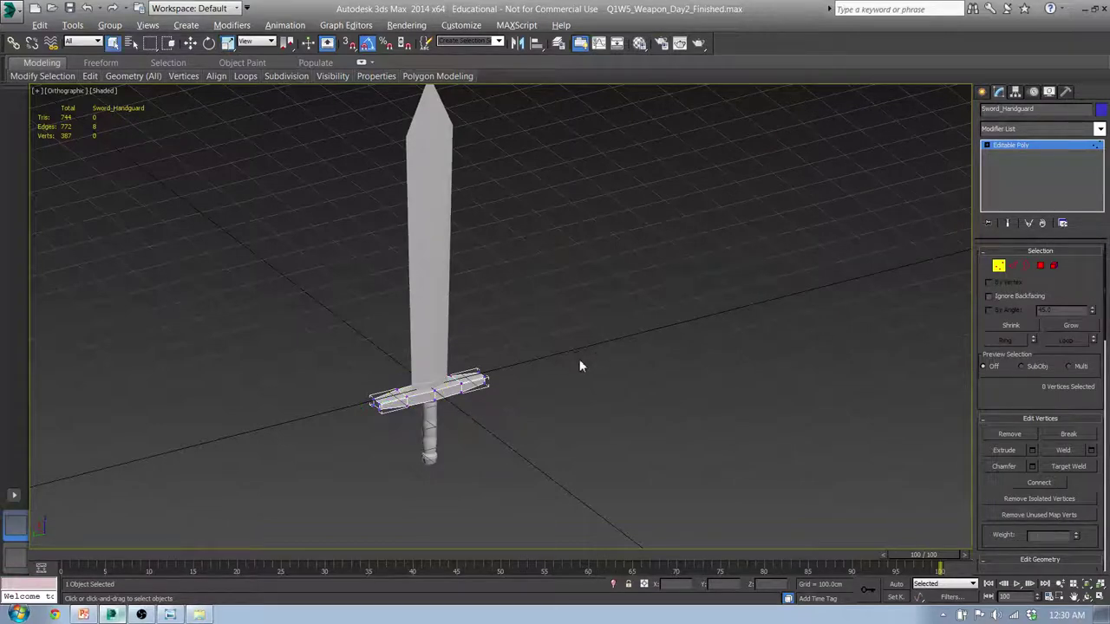
{"action": "left_click", "coordinate": [984, 89]}
{"action": "left_click", "coordinate": [477, 344]}
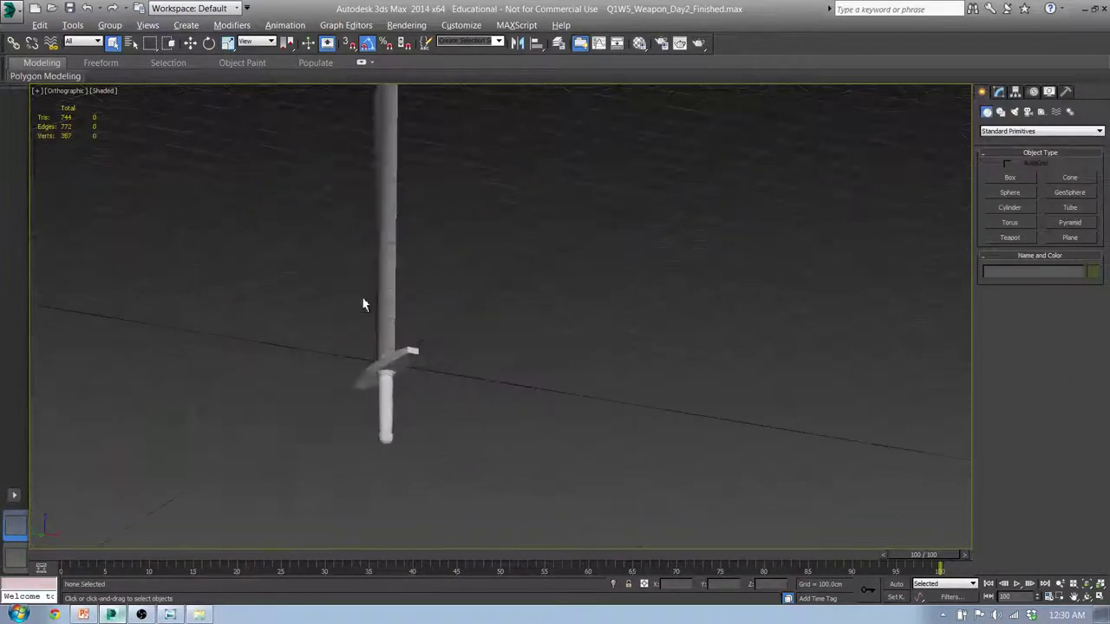
Examine the shading and shape of the handle, its collar, the pommel and the handguard from several angles.
{"action": "middle_click_drag", "start_coordinate": [372, 351], "coordinate": [411, 282]}
{"action": "scroll", "coordinate": [411, 310], "scroll_direction": "up", "scroll_amount": 6}
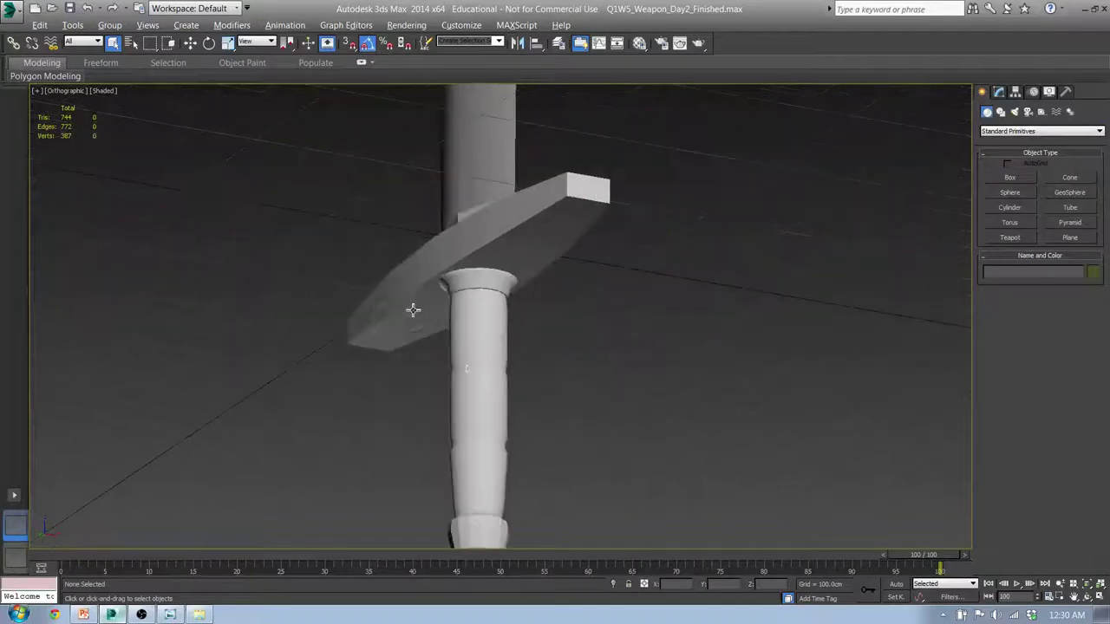
{"action": "middle_click_drag", "start_coordinate": [486, 386], "coordinate": [565, 245]}
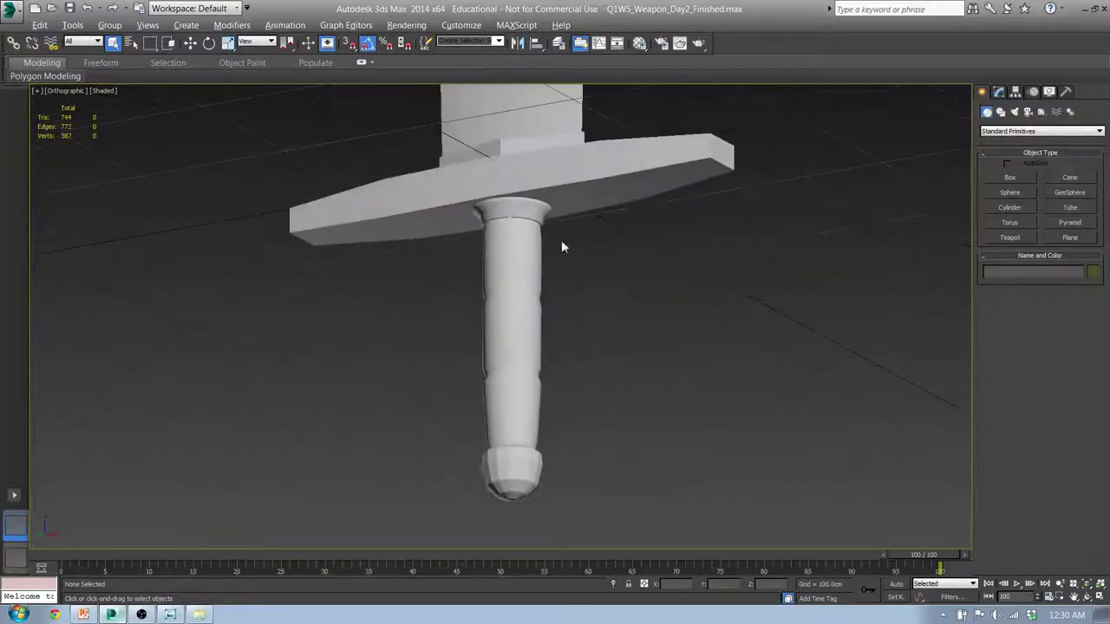
{"action": "scroll", "coordinate": [523, 208], "scroll_direction": "up", "scroll_amount": 6}
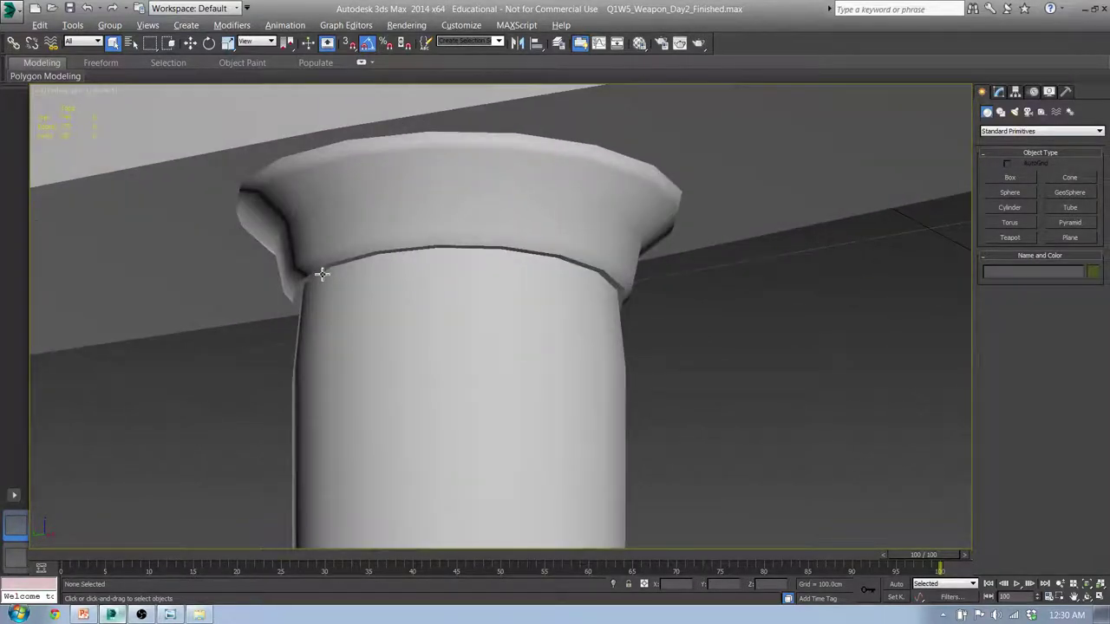
{"action": "middle_click_drag", "start_coordinate": [409, 240], "coordinate": [447, 250], "text": "alt"}
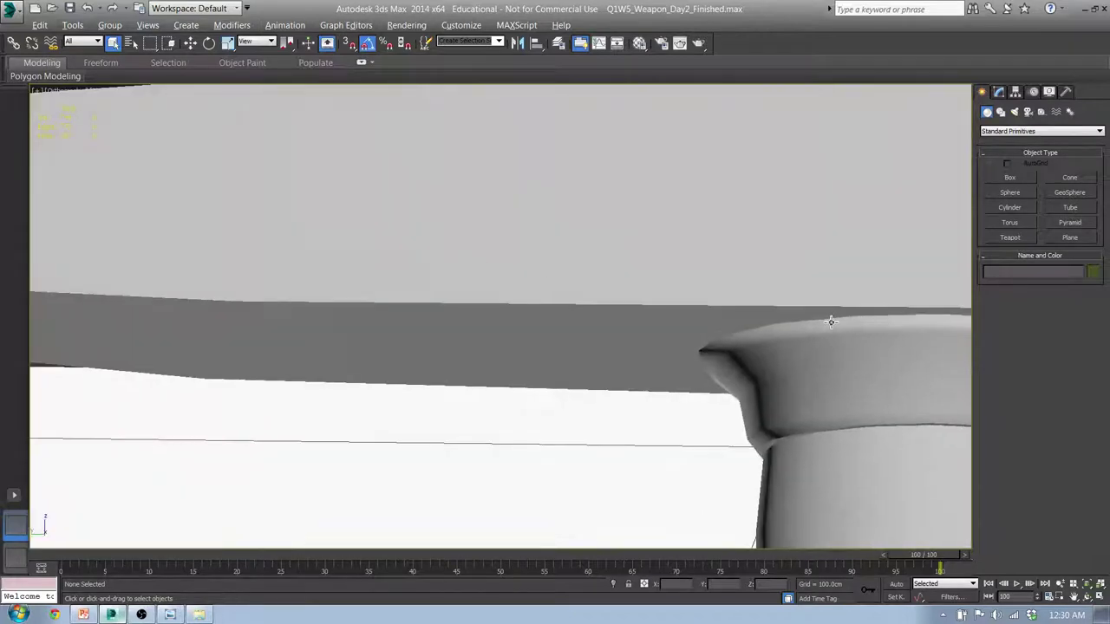
{"action": "middle_click_drag", "start_coordinate": [834, 347], "coordinate": [372, 268]}
{"action": "middle_click_drag", "start_coordinate": [306, 360], "coordinate": [296, 347], "text": "alt"}
{"action": "scroll", "coordinate": [296, 346], "scroll_direction": "down", "scroll_amount": 6}
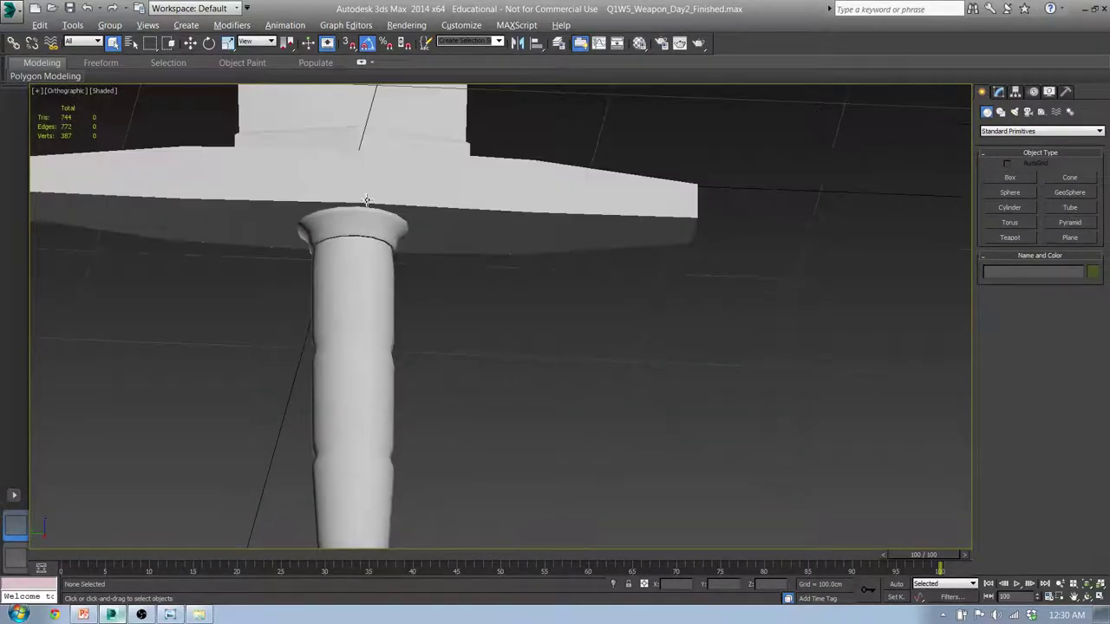
{"action": "middle_click_drag", "start_coordinate": [367, 203], "coordinate": [356, 404]}
{"action": "scroll", "coordinate": [355, 404], "scroll_direction": "down", "scroll_amount": 6}
{"action": "middle_click_drag", "start_coordinate": [380, 243], "coordinate": [379, 338]}
{"action": "scroll", "coordinate": [379, 335], "scroll_direction": "down", "scroll_amount": 3}
{"action": "middle_click_drag", "start_coordinate": [348, 235], "coordinate": [352, 270], "text": "alt"}
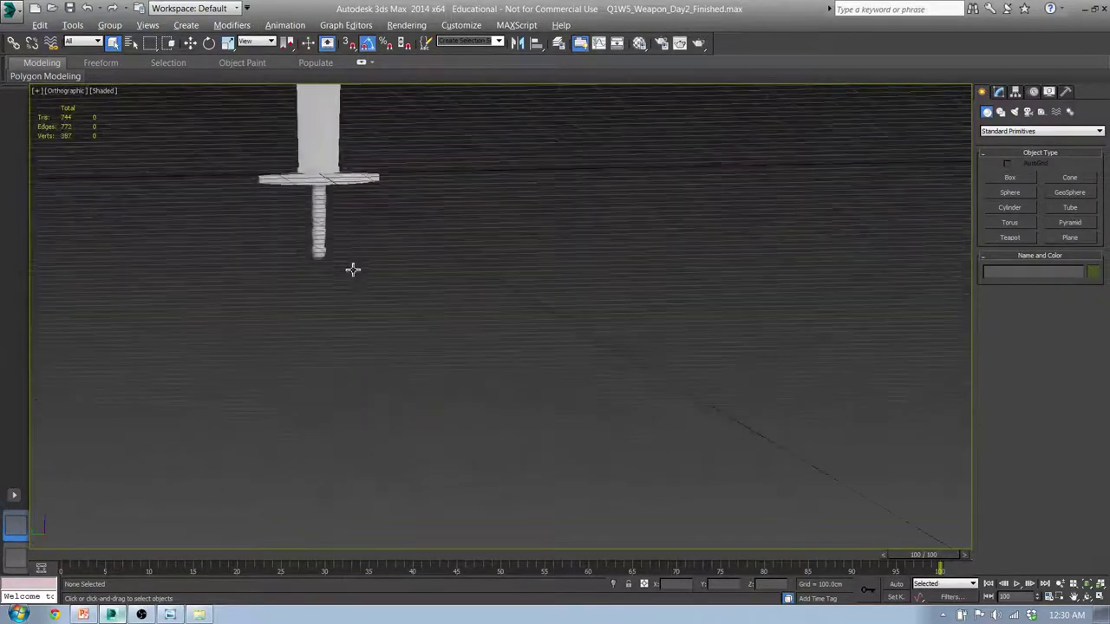
{"action": "middle_click_drag", "start_coordinate": [333, 196], "coordinate": [577, 408]}
Select all polygons of the blade, apply Hard Selected to give them hard edges, and clear the selection.
{"action": "left_click", "coordinate": [495, 271]}
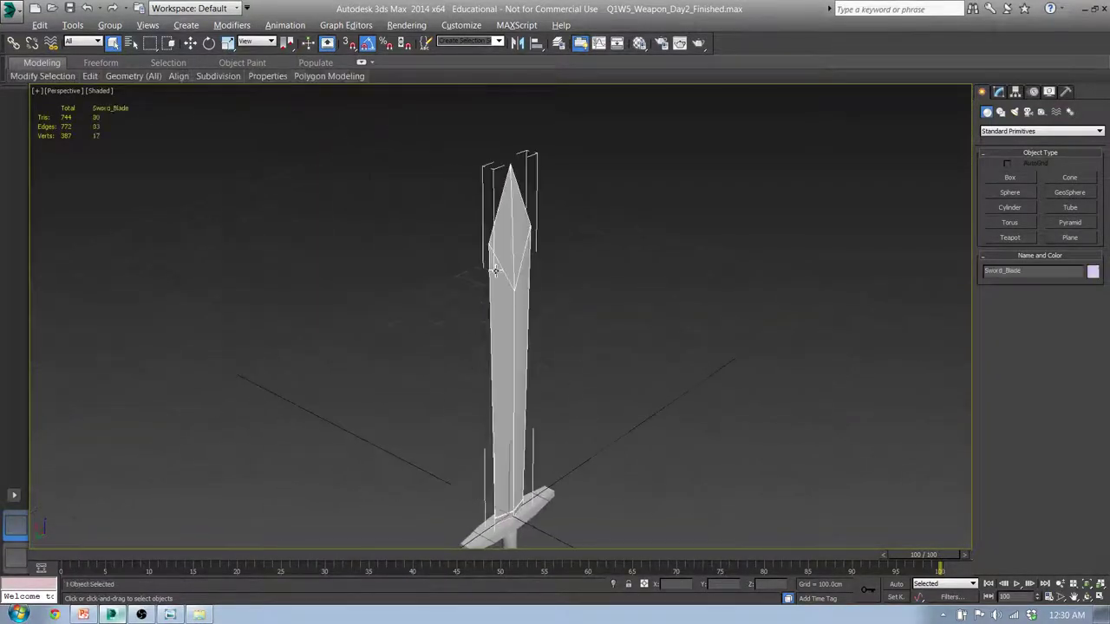
{"action": "middle_click_drag", "start_coordinate": [515, 284], "coordinate": [541, 246], "text": "alt"}
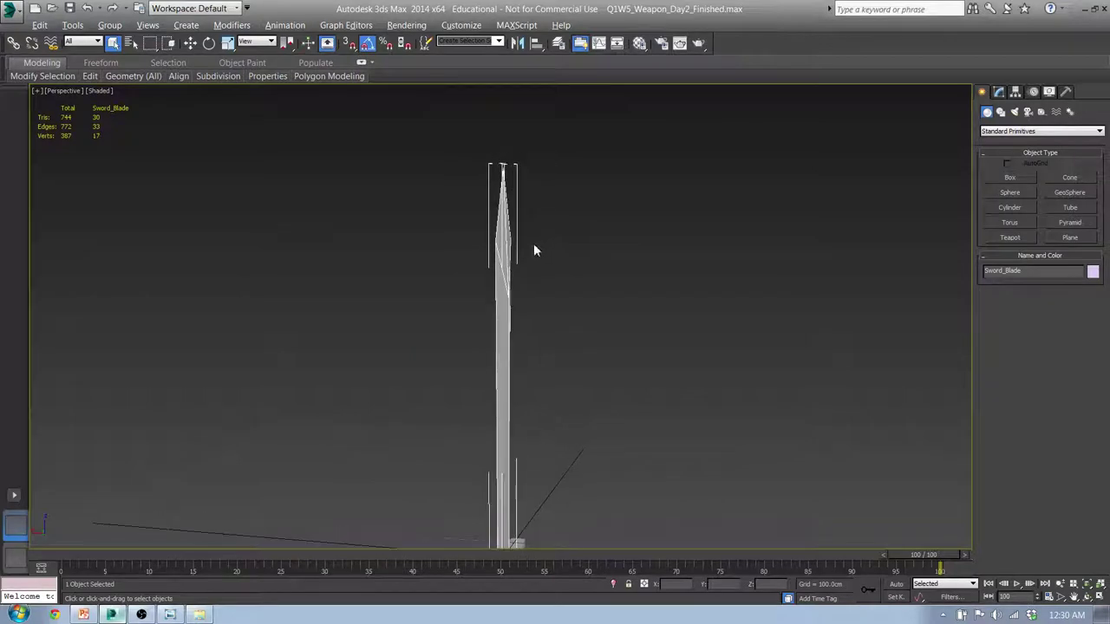
{"action": "key", "text": "4"}
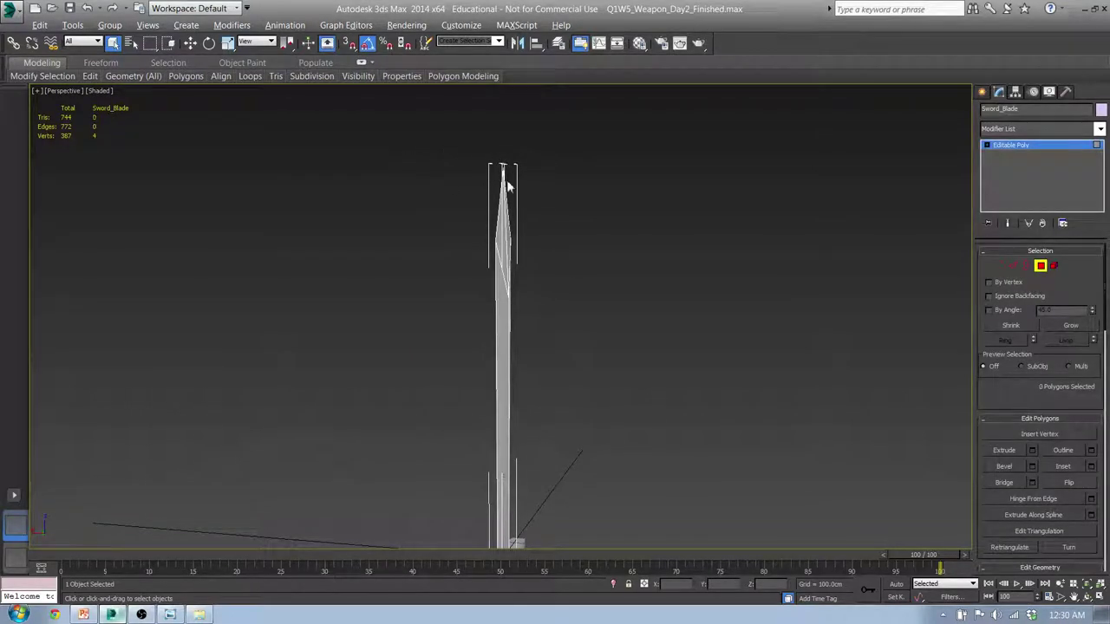
{"action": "middle_click_drag", "start_coordinate": [509, 186], "coordinate": [462, 165], "text": "alt"}
{"action": "left_click_drag", "start_coordinate": [564, 345], "coordinate": [568, 411]}
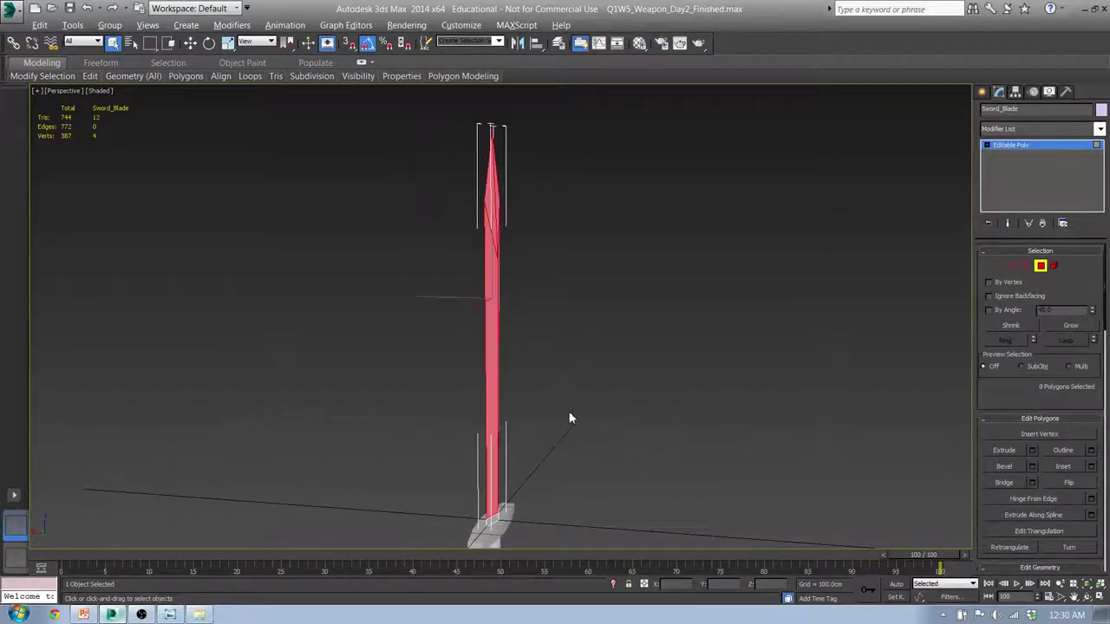
{"action": "middle_click_drag", "start_coordinate": [526, 450], "coordinate": [431, 392], "text": "alt"}
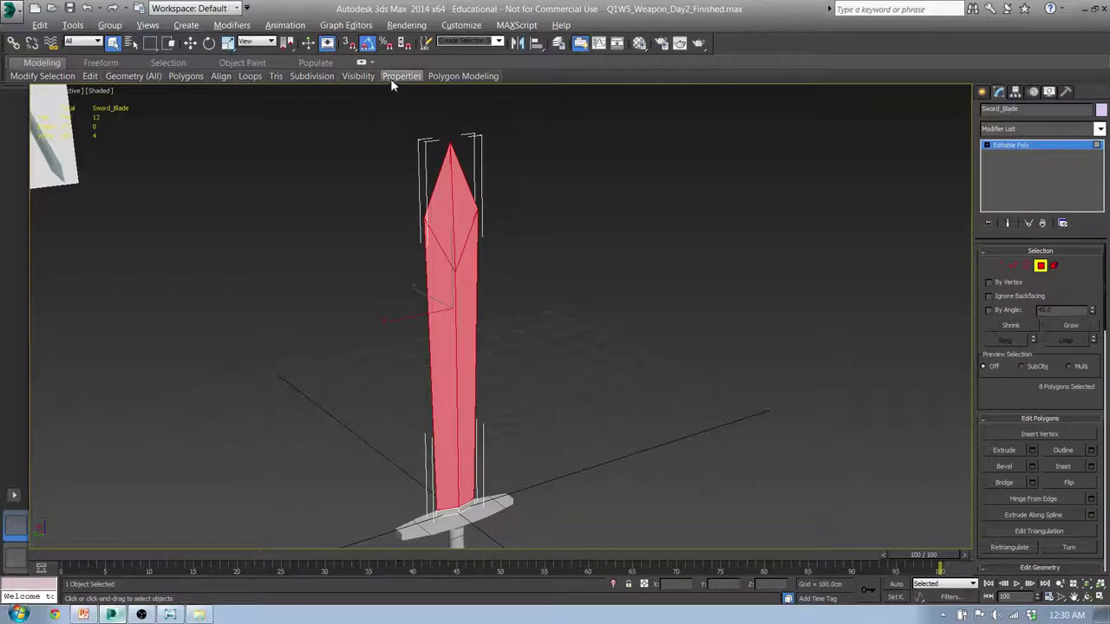
{"action": "mouse_move", "coordinate": [393, 81]}
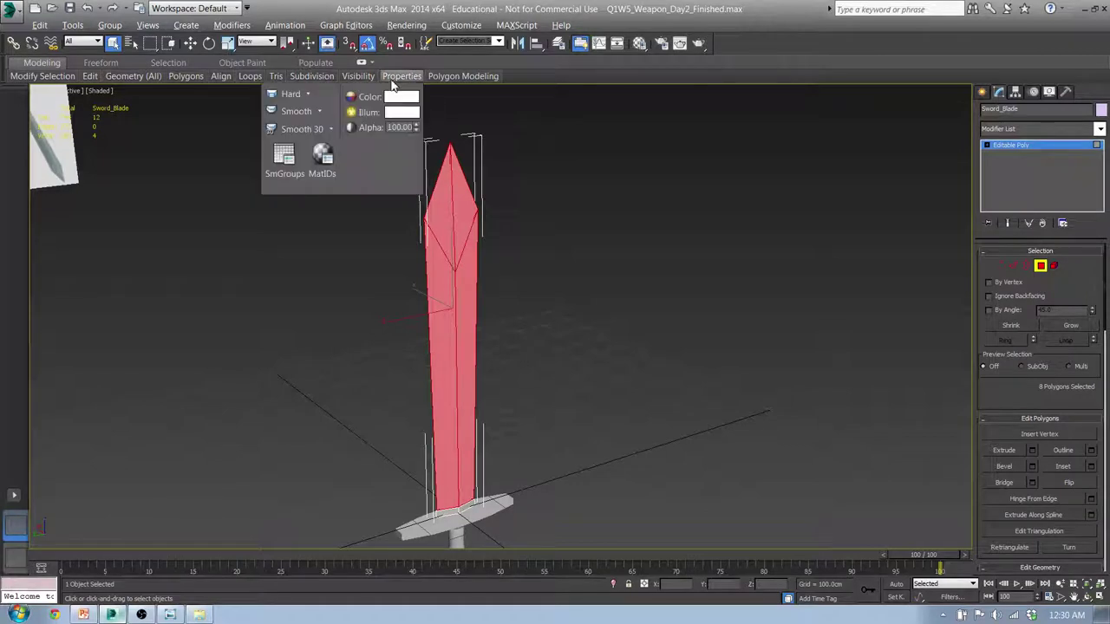
{"action": "left_click", "coordinate": [308, 94]}
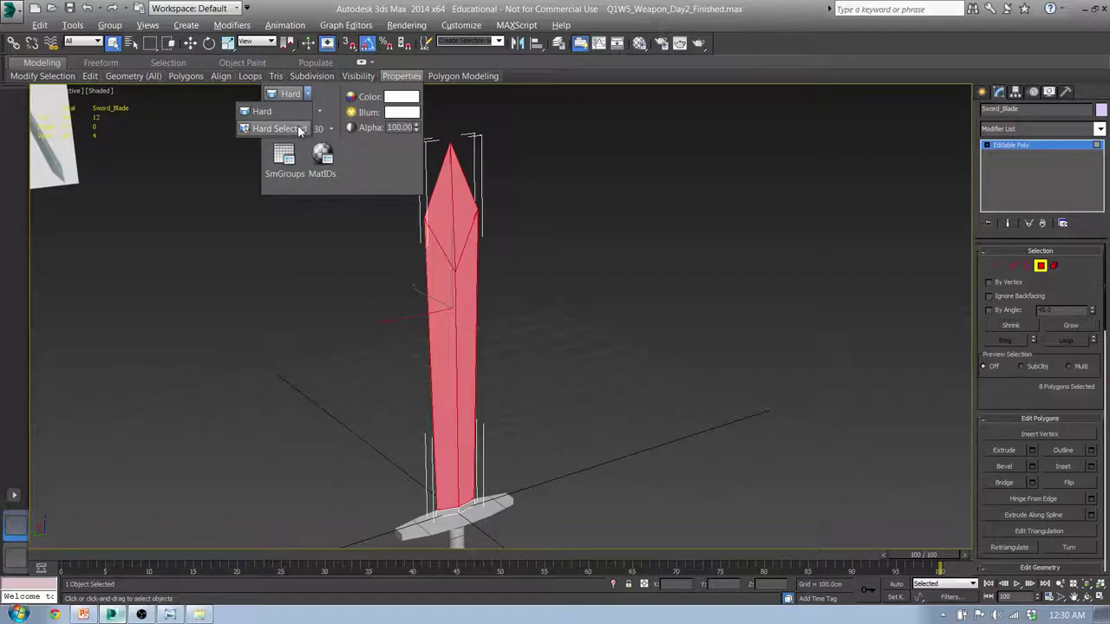
{"action": "left_click", "coordinate": [297, 129]}
{"action": "left_click", "coordinate": [742, 305]}
Render the sword in perspective from two angles to check the blade's hard-edged shading.
{"action": "middle_click_drag", "start_coordinate": [528, 285], "coordinate": [649, 296], "text": "alt"}
{"action": "scroll", "coordinate": [565, 250], "scroll_direction": "up", "scroll_amount": 3}
{"action": "left_click", "coordinate": [693, 47]}
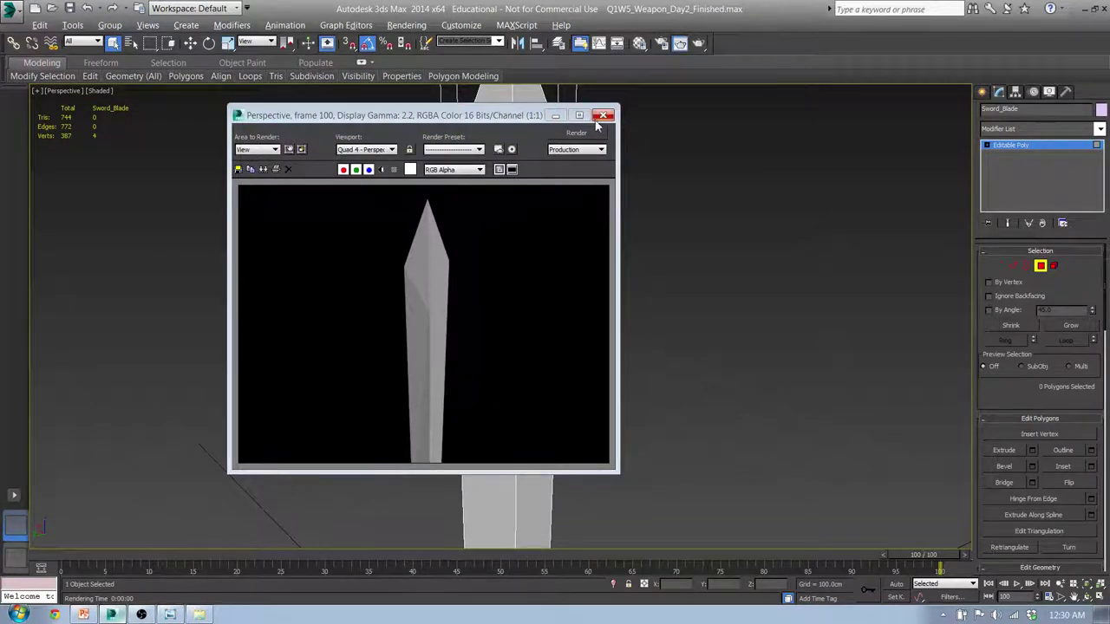
{"action": "left_click", "coordinate": [603, 115]}
{"action": "middle_click_drag", "start_coordinate": [597, 114], "coordinate": [532, 286], "text": "alt"}
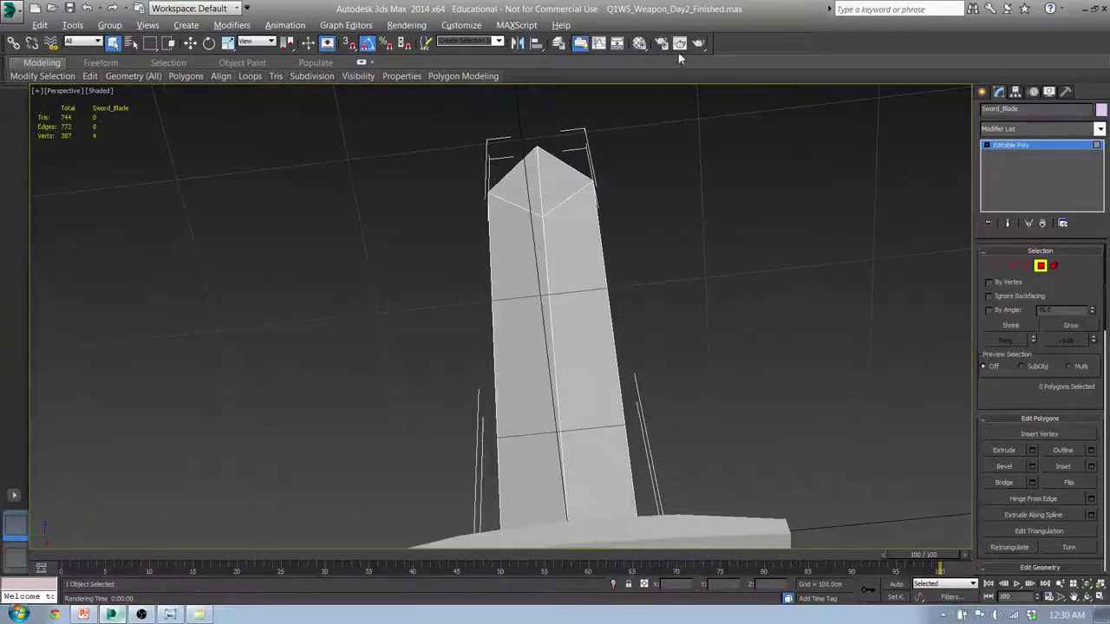
{"action": "left_click", "coordinate": [698, 45]}
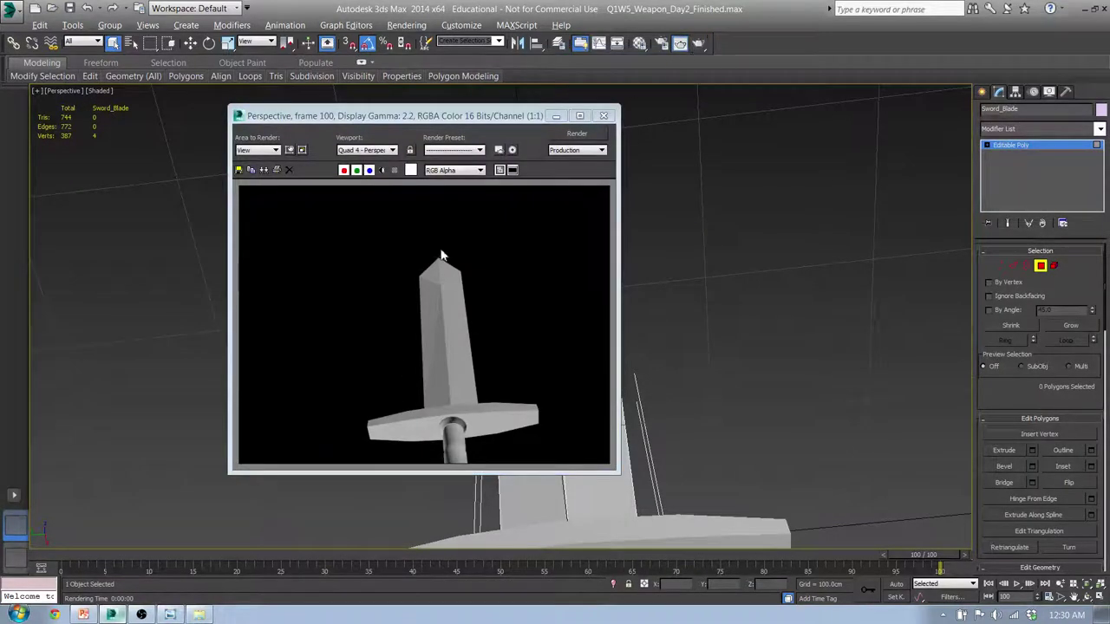
{"action": "left_click", "coordinate": [604, 118]}
Enter vertex editing on the blade and select the center-ridge vertices on both faces at the tip's base from the top view.
{"action": "middle_click_drag", "start_coordinate": [565, 347], "coordinate": [538, 379]}
{"action": "key", "text": "t"}
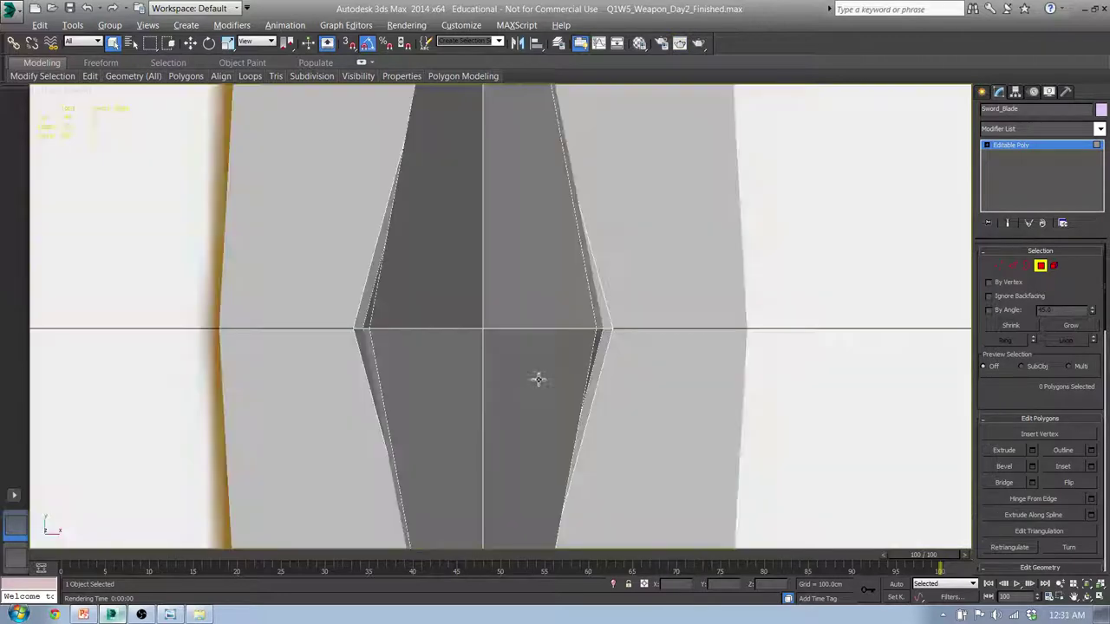
{"action": "mouse_move", "coordinate": [470, 474]}
{"action": "middle_mouse_down"}
{"action": "mouse_move", "coordinate": [461, 427]}
{"action": "mouse_move", "coordinate": [456, 478]}
{"action": "middle_mouse_up"}
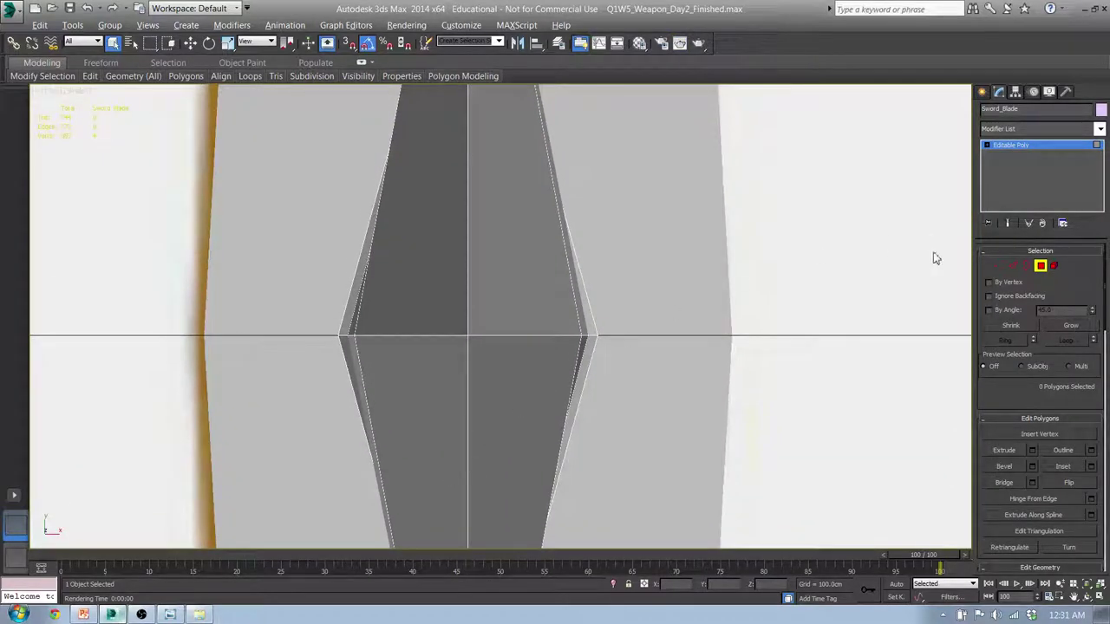
{"action": "left_click", "coordinate": [996, 268]}
{"action": "middle_click_drag", "start_coordinate": [570, 321], "coordinate": [562, 396]}
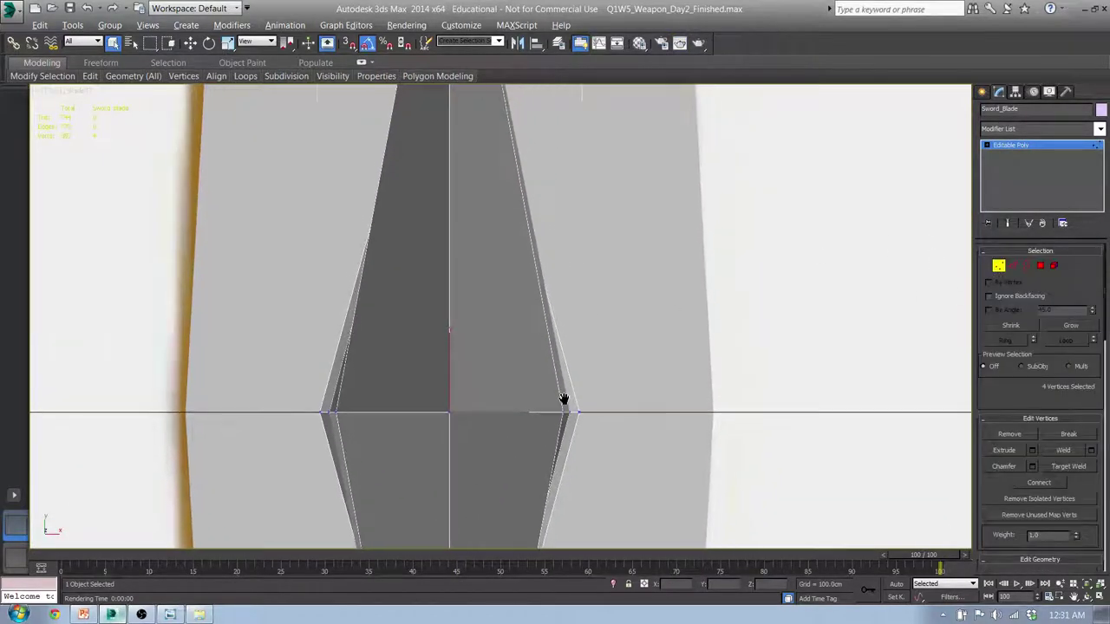
{"action": "scroll", "coordinate": [562, 396], "scroll_direction": "down", "scroll_amount": 6}
{"action": "scroll", "coordinate": [514, 406], "scroll_direction": "up", "scroll_amount": 8}
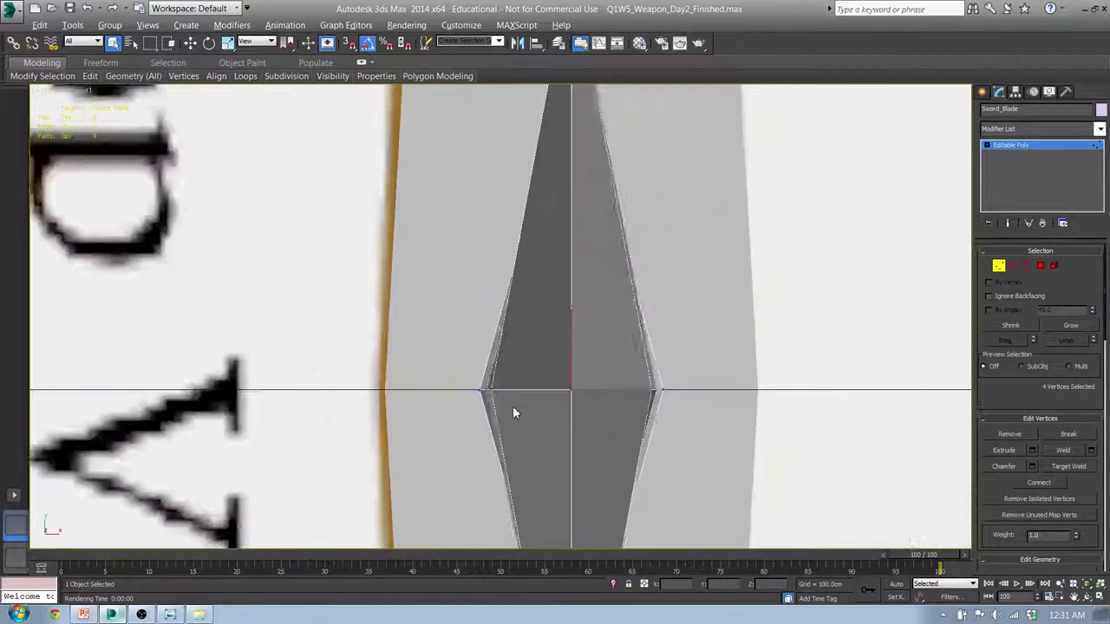
{"action": "left_click", "coordinate": [476, 376]}
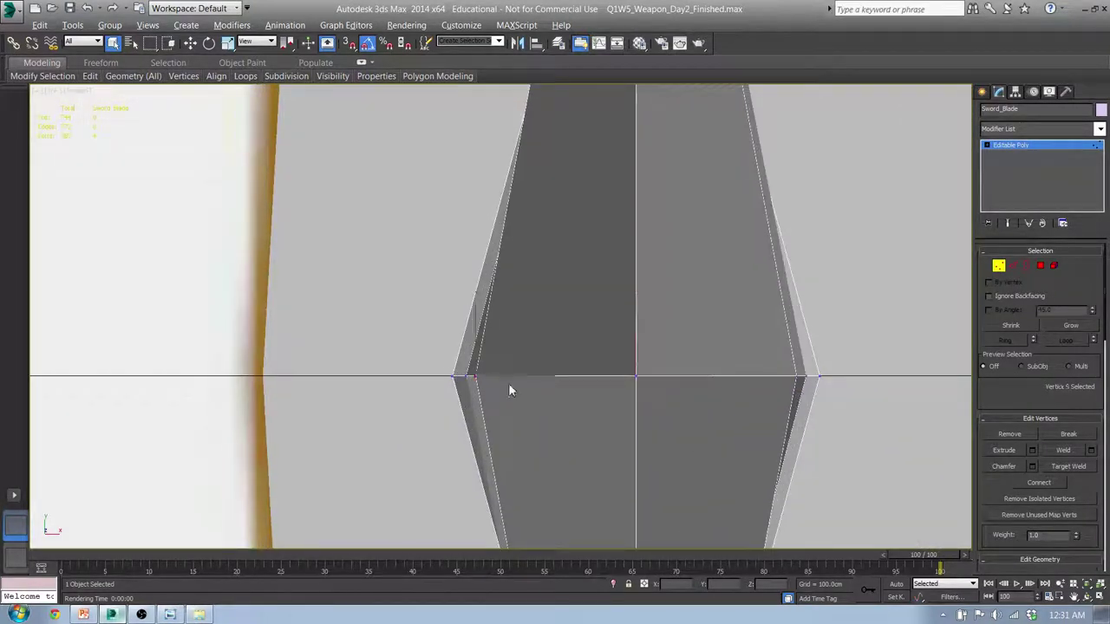
{"action": "left_click", "coordinate": [797, 378], "text": "ctrl"}
{"action": "middle_click_drag", "start_coordinate": [758, 414], "coordinate": [652, 419], "text": "alt"}
{"action": "key", "text": "f"}
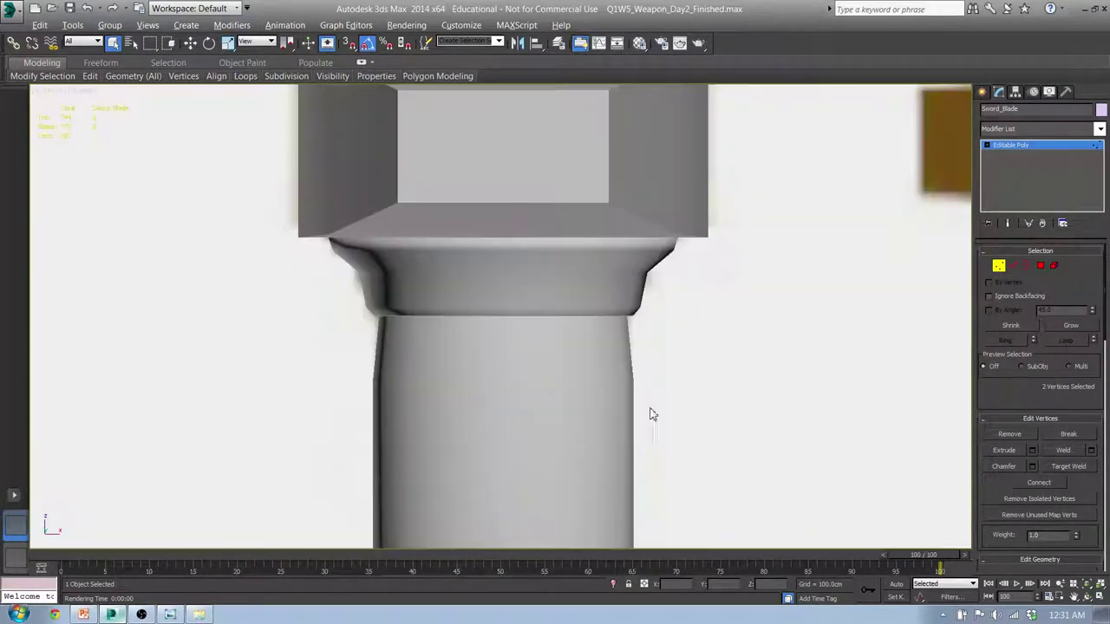
{"action": "middle_click_drag", "start_coordinate": [651, 291], "coordinate": [538, 521]}
{"action": "key", "text": "z"}
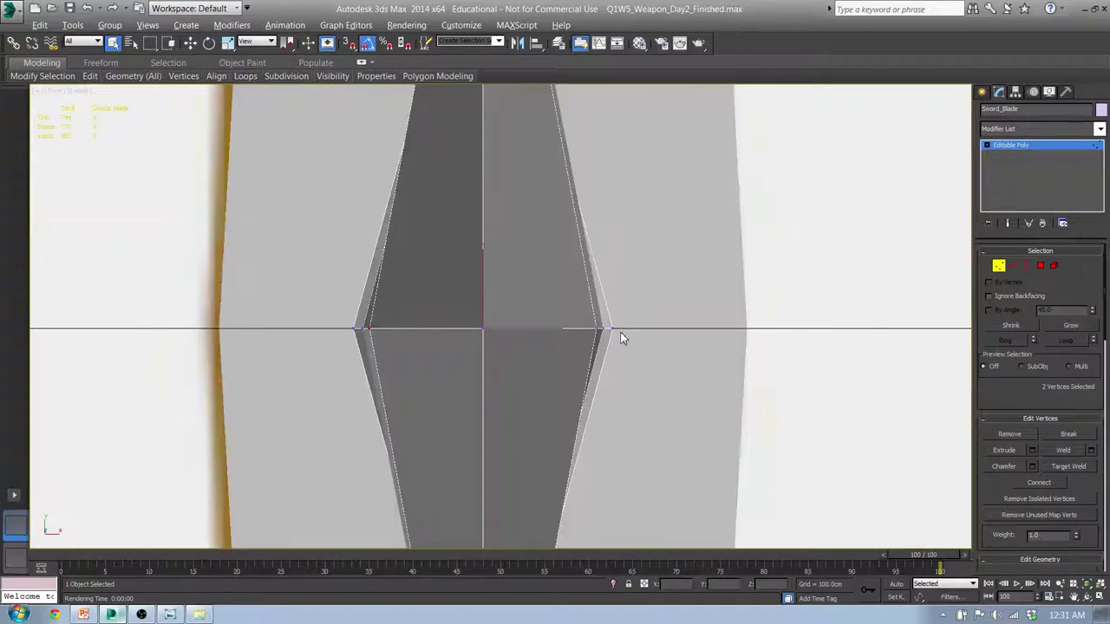
Turn on snapping and move the two inner ridge vertices at the tip's base outward along X to 12.762 cm and -12.762 cm.
{"action": "scroll", "coordinate": [621, 338], "scroll_direction": "up", "scroll_amount": 4}
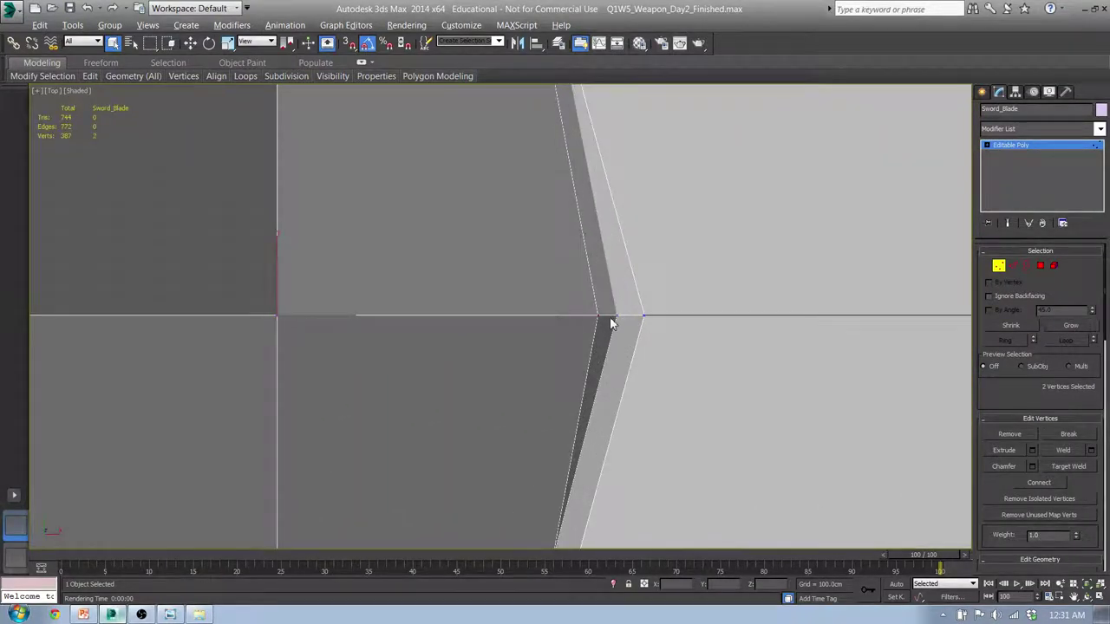
{"action": "key", "text": "w"}
{"action": "left_click", "coordinate": [600, 317]}
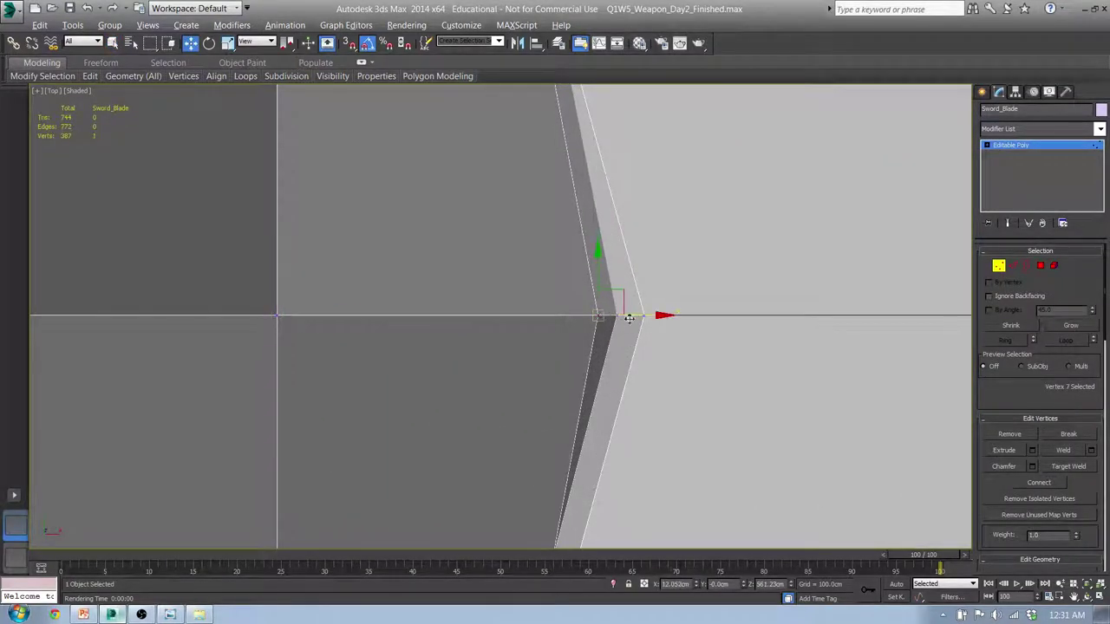
{"action": "left_click_drag", "start_coordinate": [632, 317], "coordinate": [624, 322]}
{"action": "key", "text": "s"}
{"action": "middle_click_drag", "start_coordinate": [423, 337], "coordinate": [860, 331]}
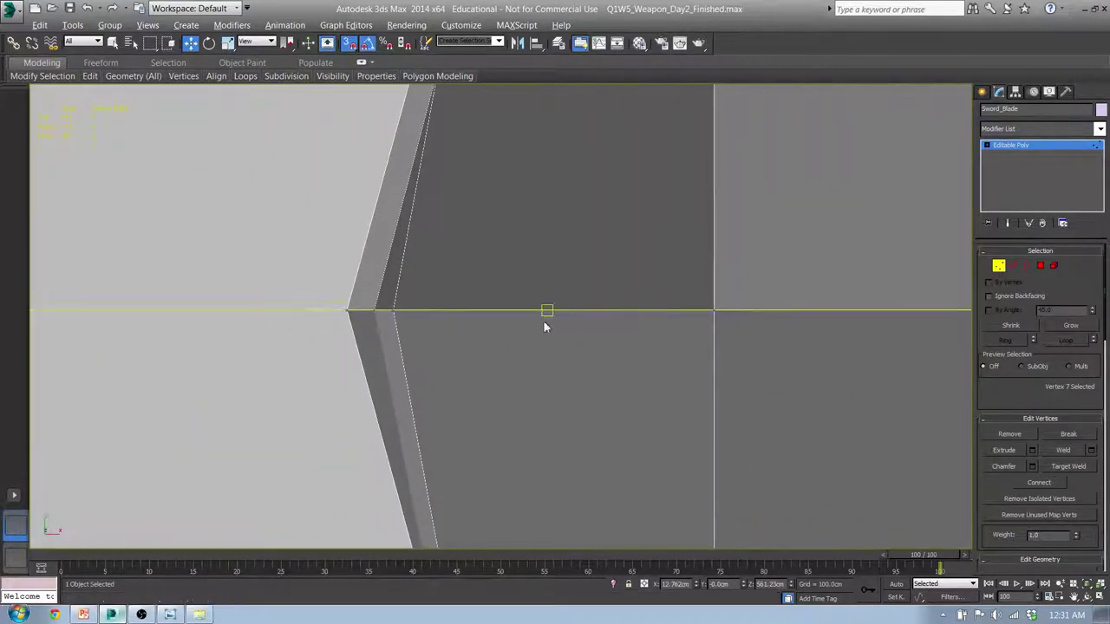
{"action": "left_click", "coordinate": [392, 311]}
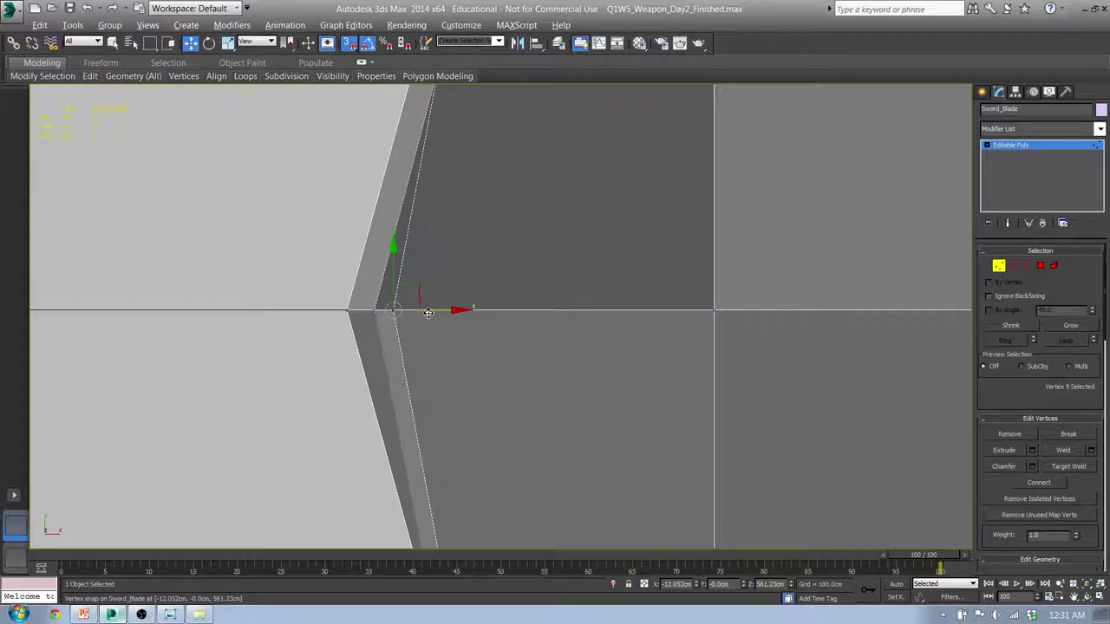
{"action": "left_click_drag", "start_coordinate": [428, 313], "coordinate": [379, 316]}
{"action": "scroll", "coordinate": [505, 322], "scroll_direction": "down", "scroll_amount": 5}
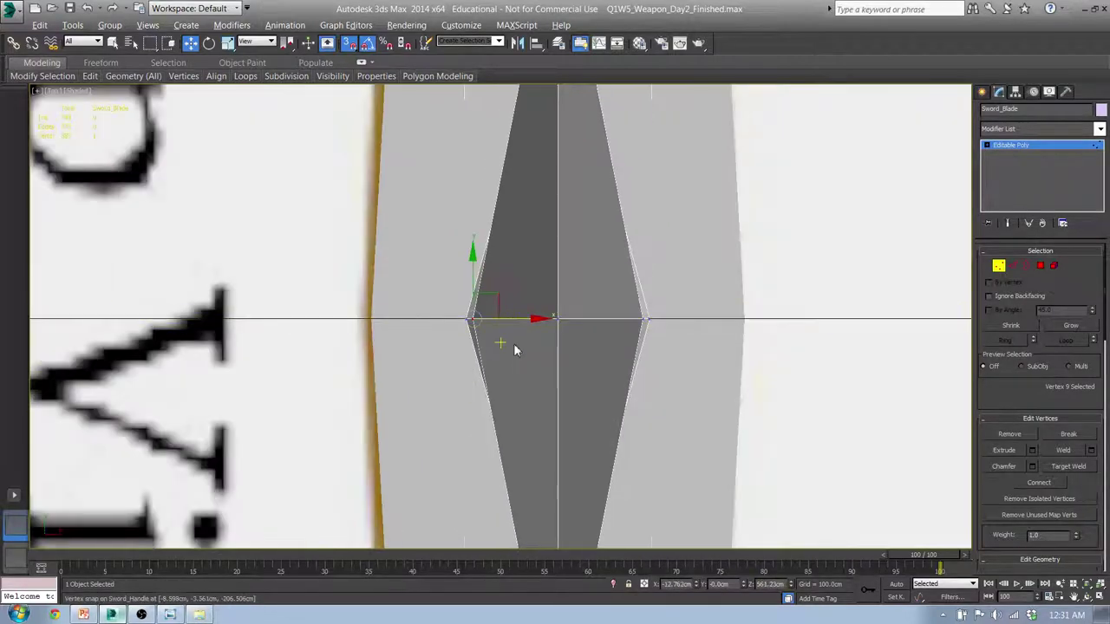
Render the sword from an angled orthographic view to check the shading of the blade's ridge.
{"action": "middle_click_drag", "start_coordinate": [508, 406], "coordinate": [633, 310], "text": "alt"}
{"action": "scroll", "coordinate": [633, 310], "scroll_direction": "down", "scroll_amount": 5}
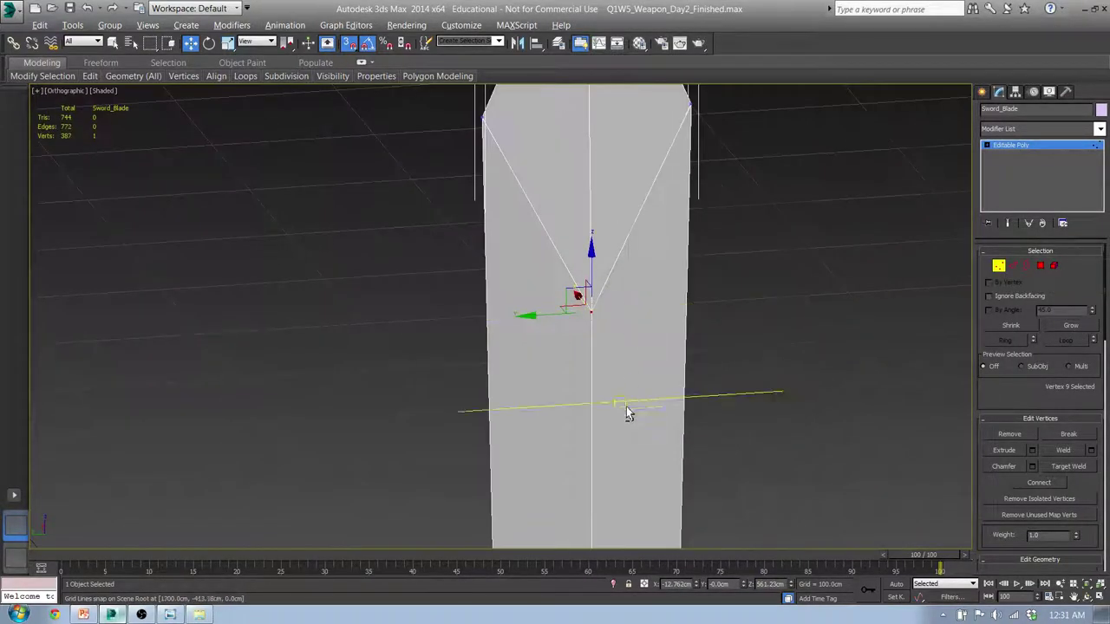
{"action": "middle_click_drag", "start_coordinate": [626, 405], "coordinate": [694, 260], "text": "alt"}
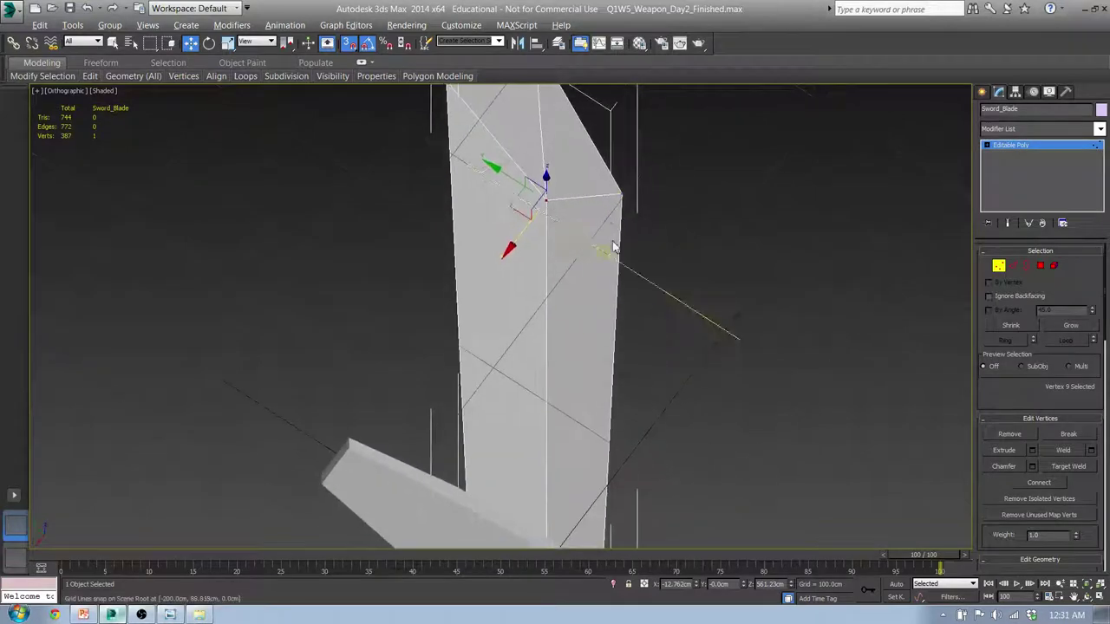
{"action": "left_click", "coordinate": [700, 42]}
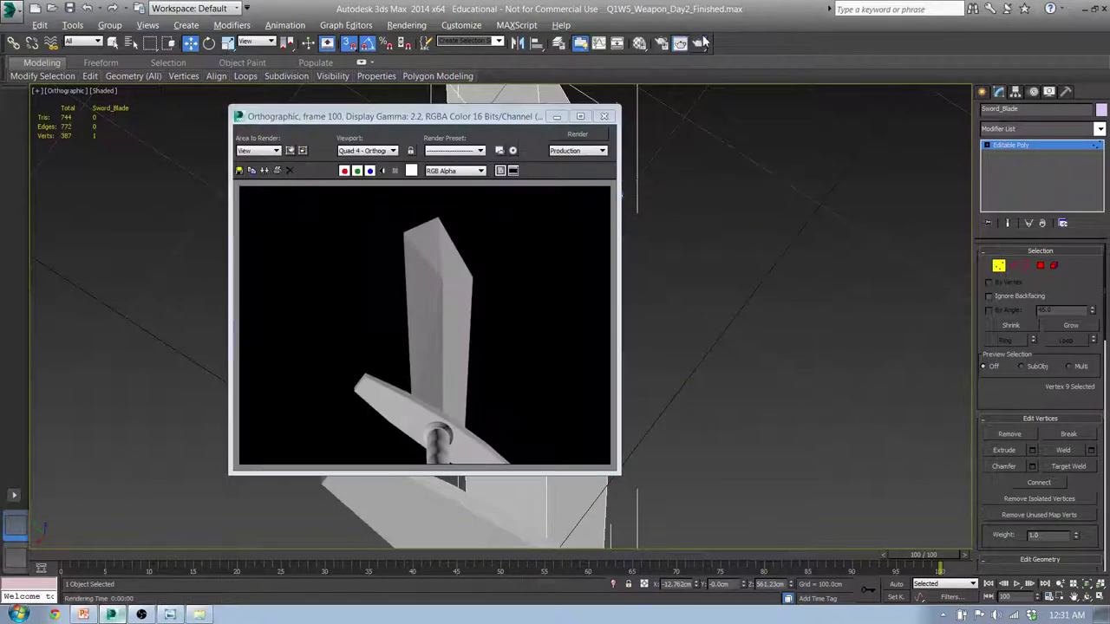
{"action": "left_click", "coordinate": [603, 117]}
In the perspective view, select the eight large body and tip polygons of the blade and bring up their smoothing properties.
{"action": "middle_click_drag", "start_coordinate": [621, 139], "coordinate": [485, 287], "text": "alt"}
{"action": "key", "text": "p"}
{"action": "scroll", "coordinate": [553, 392], "scroll_direction": "down", "scroll_amount": 3}
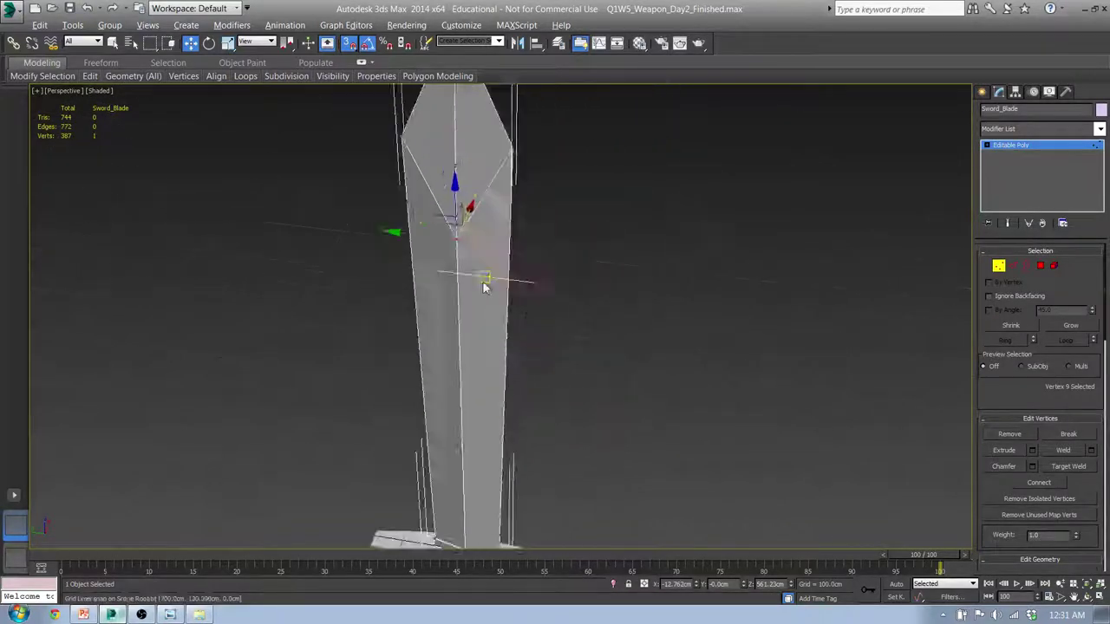
{"action": "scroll", "coordinate": [486, 287], "scroll_direction": "down", "scroll_amount": 4}
{"action": "middle_click_drag", "start_coordinate": [512, 369], "coordinate": [579, 350], "text": "alt"}
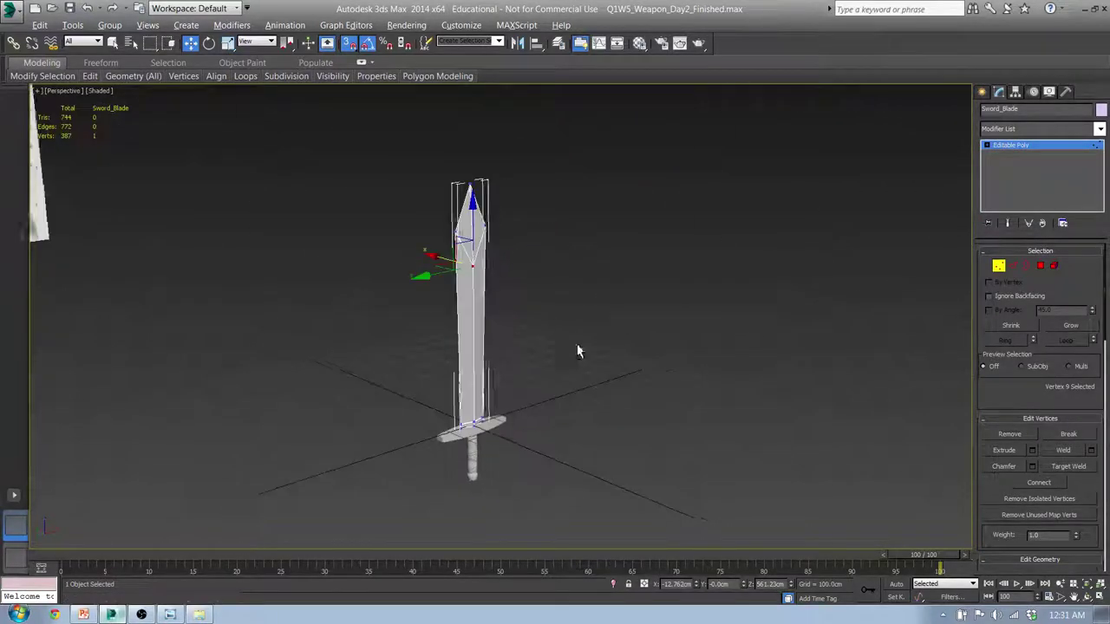
{"action": "left_click", "coordinate": [1041, 266]}
{"action": "left_click_drag", "start_coordinate": [502, 336], "coordinate": [503, 337]}
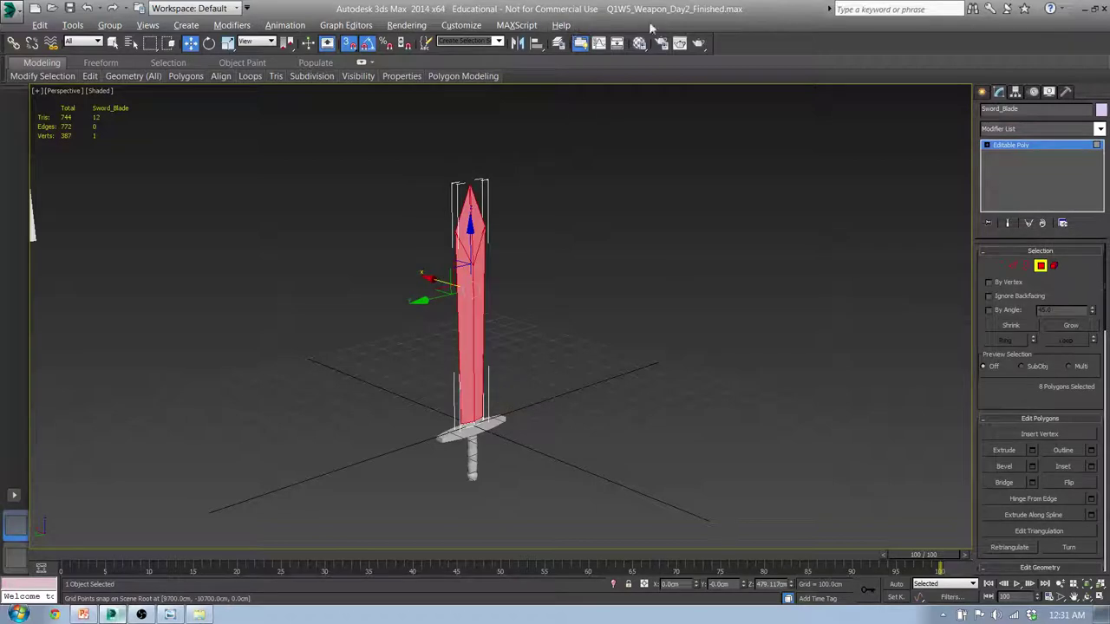
{"action": "mouse_move", "coordinate": [399, 79]}
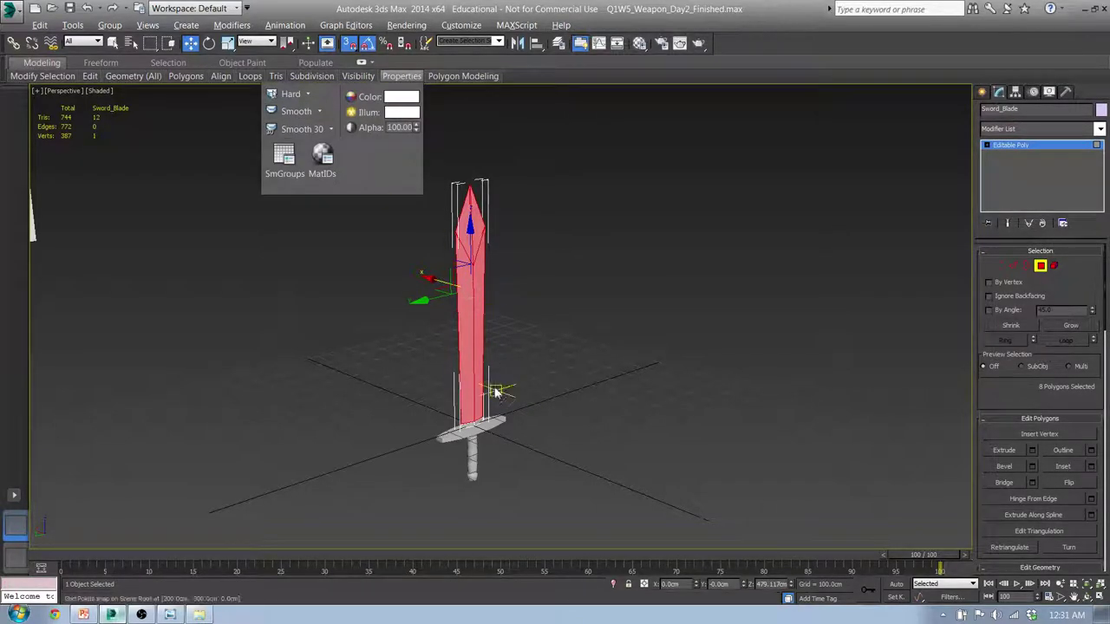
Select the four upright polygons of the band around the blade's base and bring up their smoothing properties.
{"action": "middle_click_drag", "start_coordinate": [496, 394], "coordinate": [502, 301]}
{"action": "scroll", "coordinate": [522, 322], "scroll_direction": "up", "scroll_amount": 5}
{"action": "left_click", "coordinate": [481, 360]}
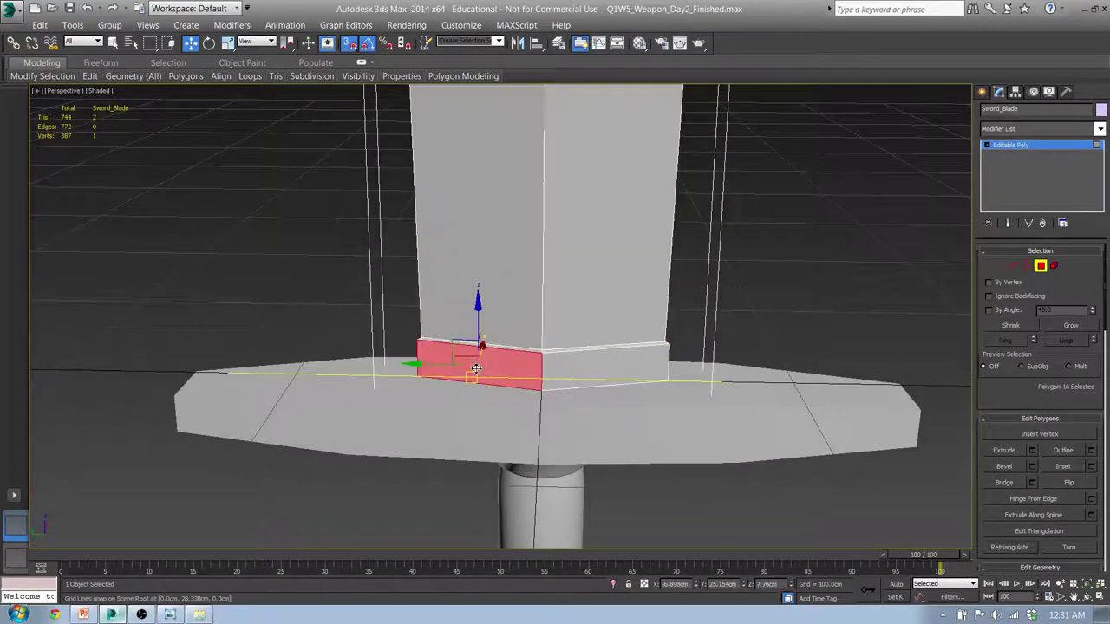
{"action": "left_click", "coordinate": [596, 371], "text": "ctrl"}
{"action": "middle_click_drag", "start_coordinate": [719, 367], "coordinate": [526, 409], "text": "alt"}
{"action": "left_click", "coordinate": [526, 410], "text": "ctrl"}
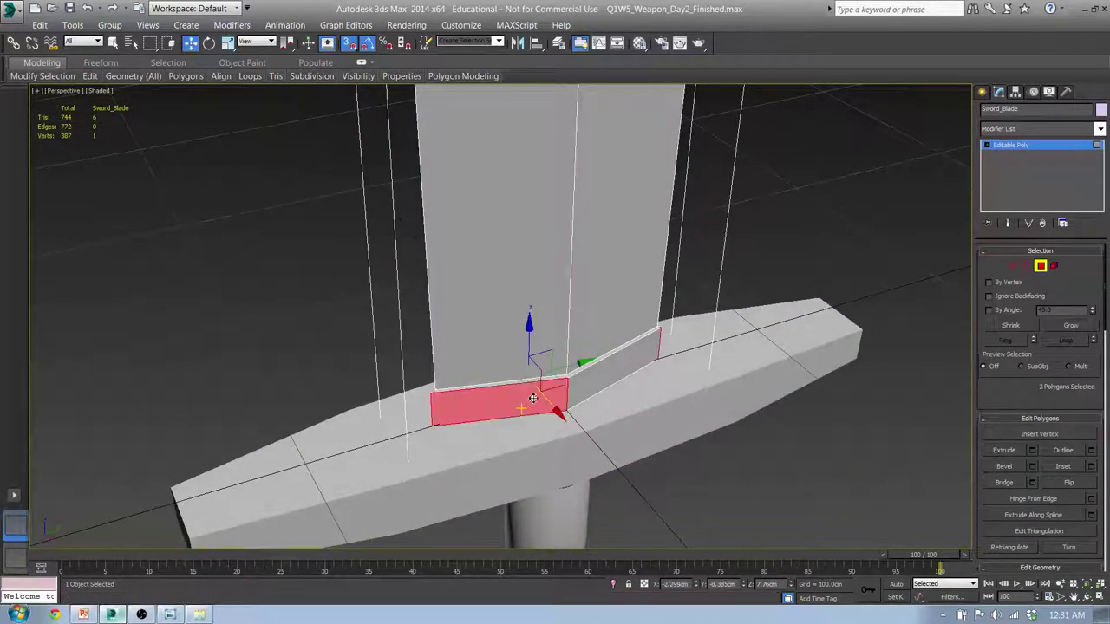
{"action": "left_click", "coordinate": [600, 375], "text": "ctrl"}
{"action": "left_click", "coordinate": [403, 76]}
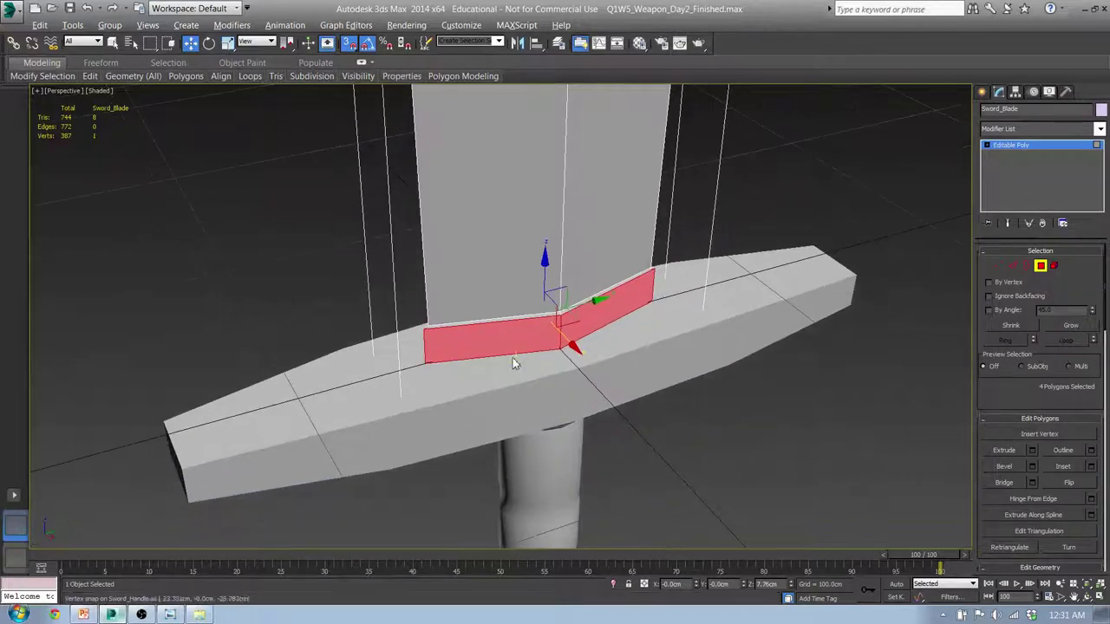
Select the two narrow ledge polygons above the base band on one side of the blade and bring up their Smooth options.
{"action": "scroll", "coordinate": [483, 287], "scroll_direction": "up", "scroll_amount": 5}
{"action": "left_click", "coordinate": [471, 280]}
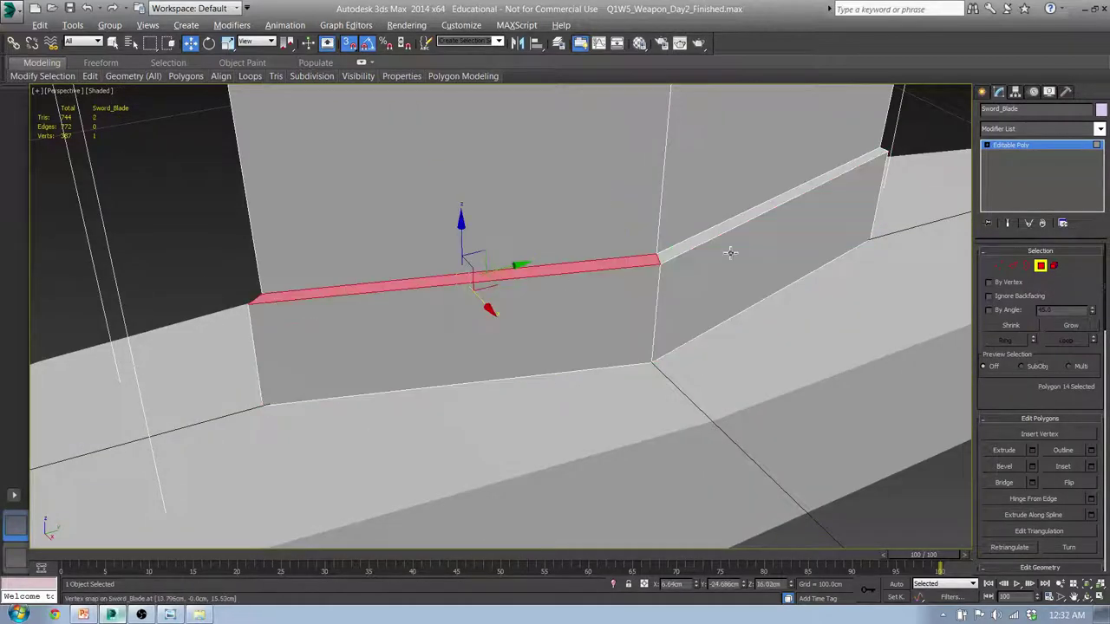
{"action": "left_click", "coordinate": [691, 247], "text": "ctrl"}
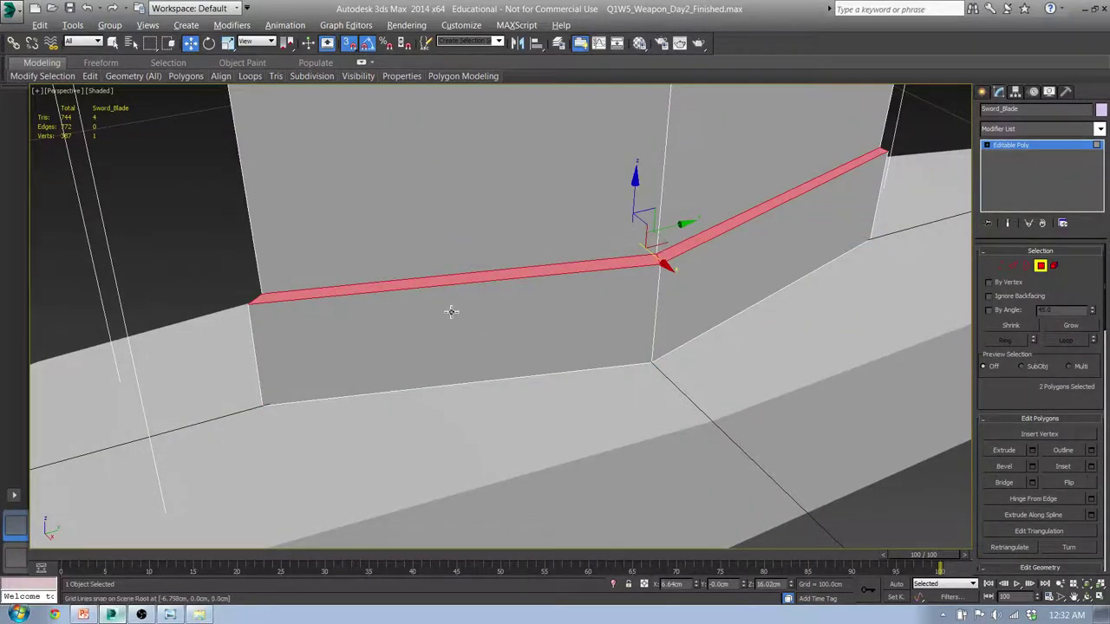
{"action": "middle_click_drag", "start_coordinate": [451, 312], "coordinate": [583, 309], "text": "alt"}
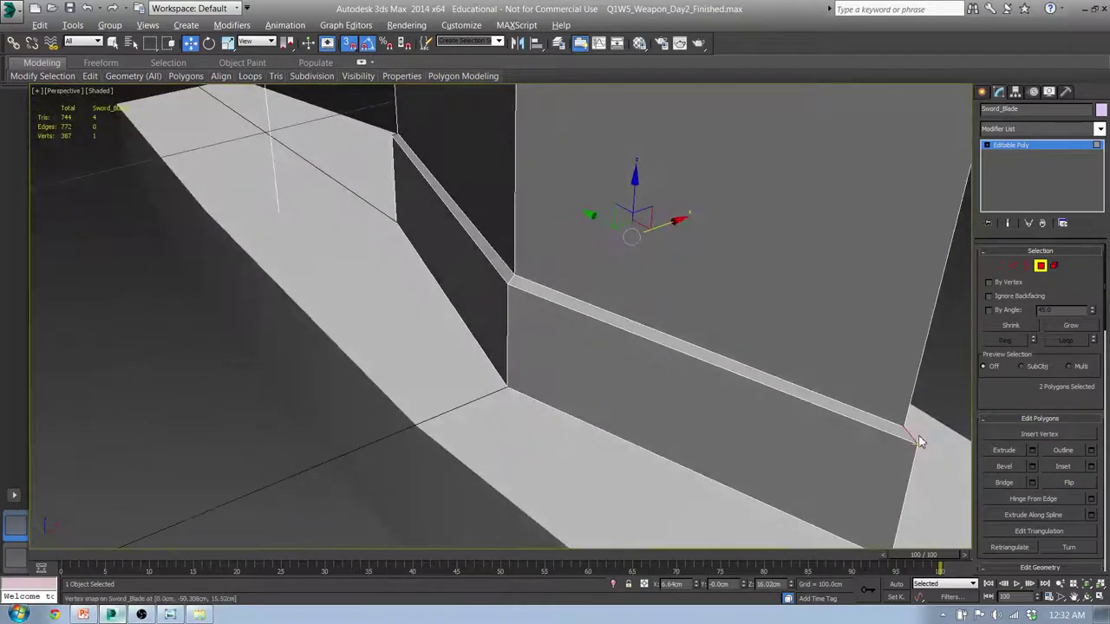
{"action": "mouse_move", "coordinate": [407, 80]}
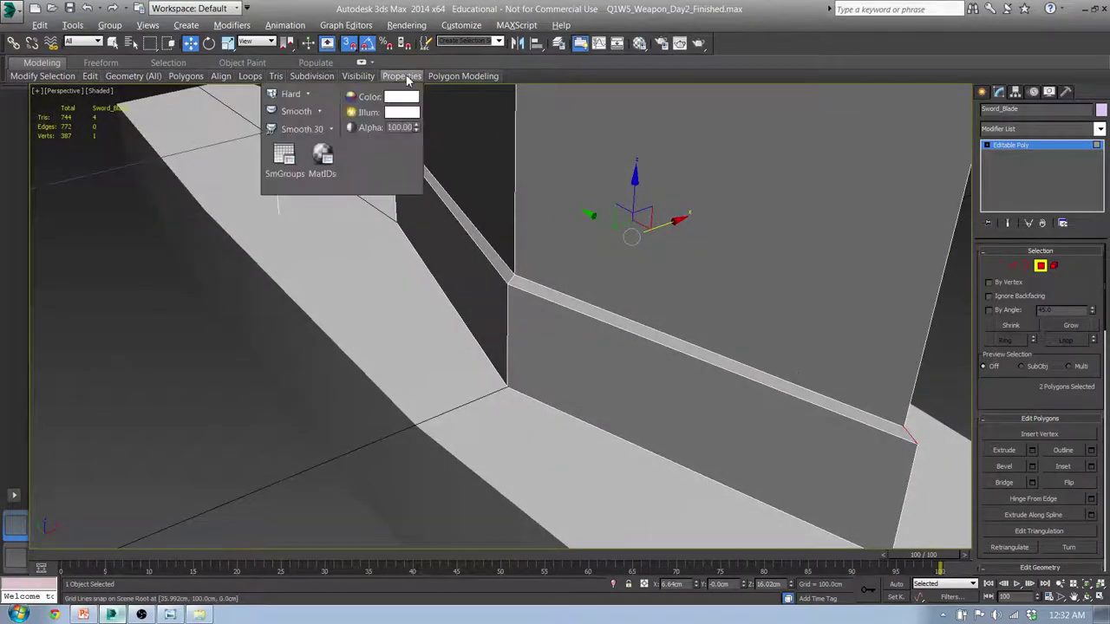
{"action": "left_click", "coordinate": [317, 113]}
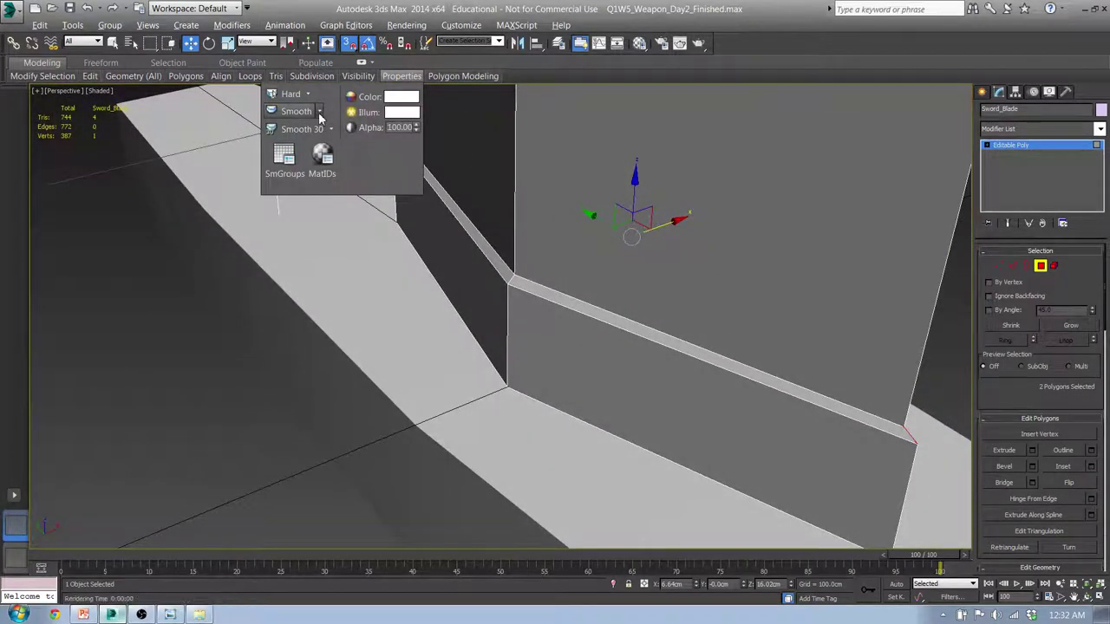
{"action": "left_click", "coordinate": [319, 116]}
{"action": "left_click", "coordinate": [325, 147]}
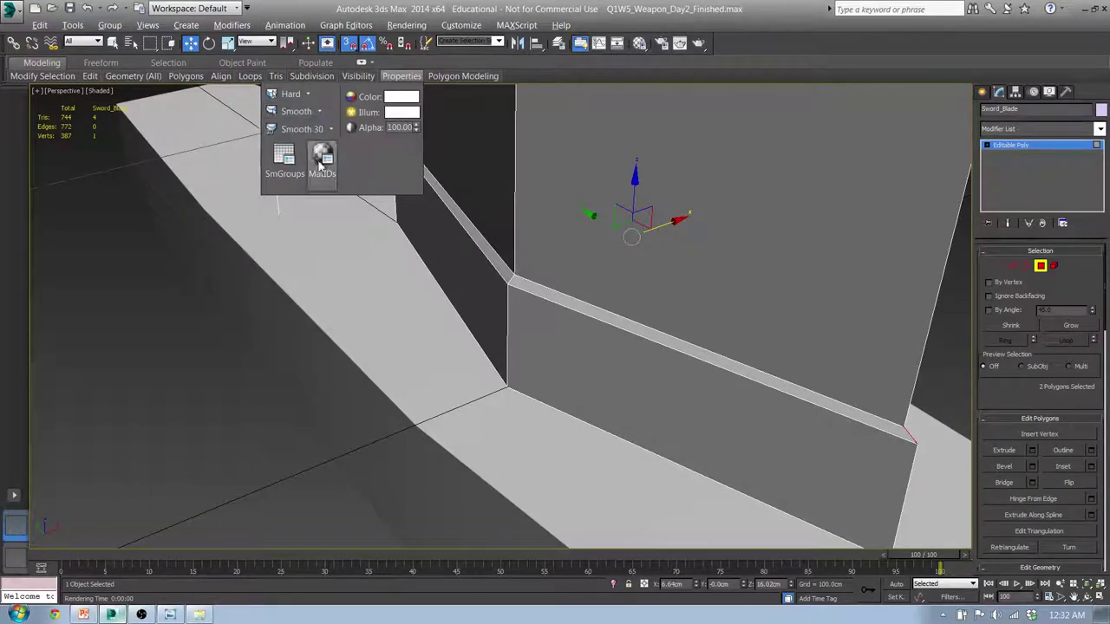
Select the two narrow ledge polygons above the base band on the blade's opposite side and bring up their smoothing properties.
{"action": "left_click", "coordinate": [510, 278]}
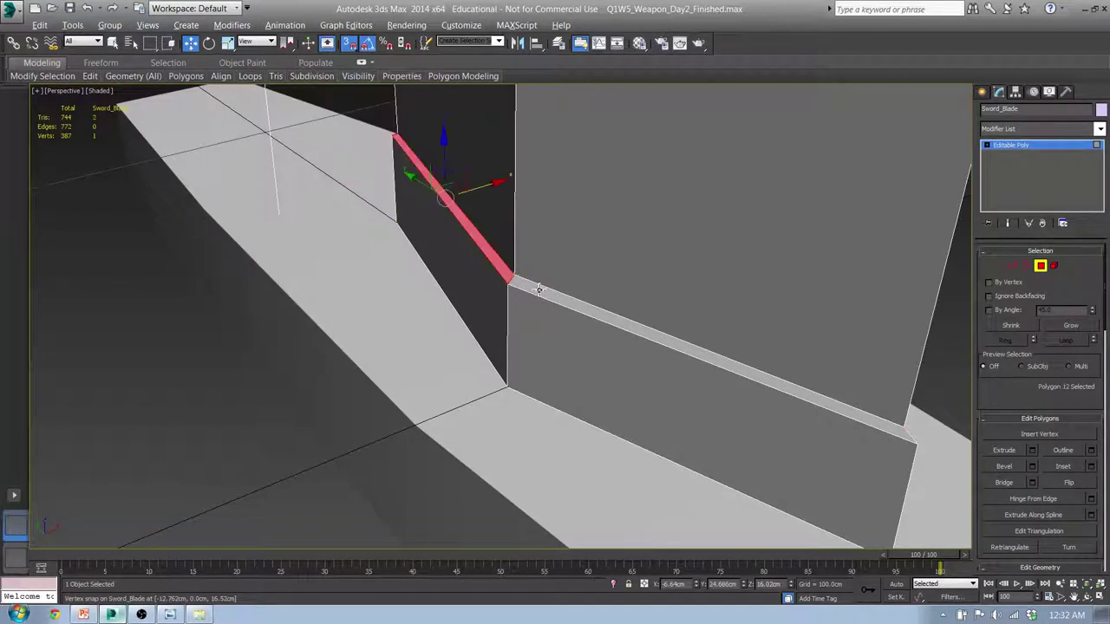
{"action": "left_click", "coordinate": [538, 289], "text": "ctrl"}
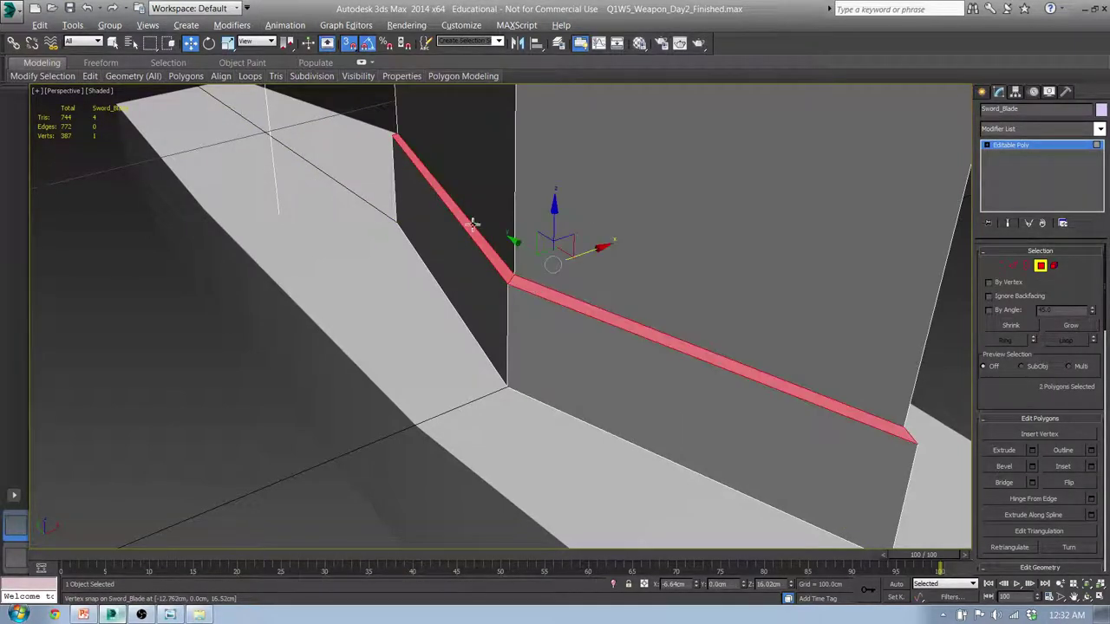
{"action": "left_click", "coordinate": [403, 78]}
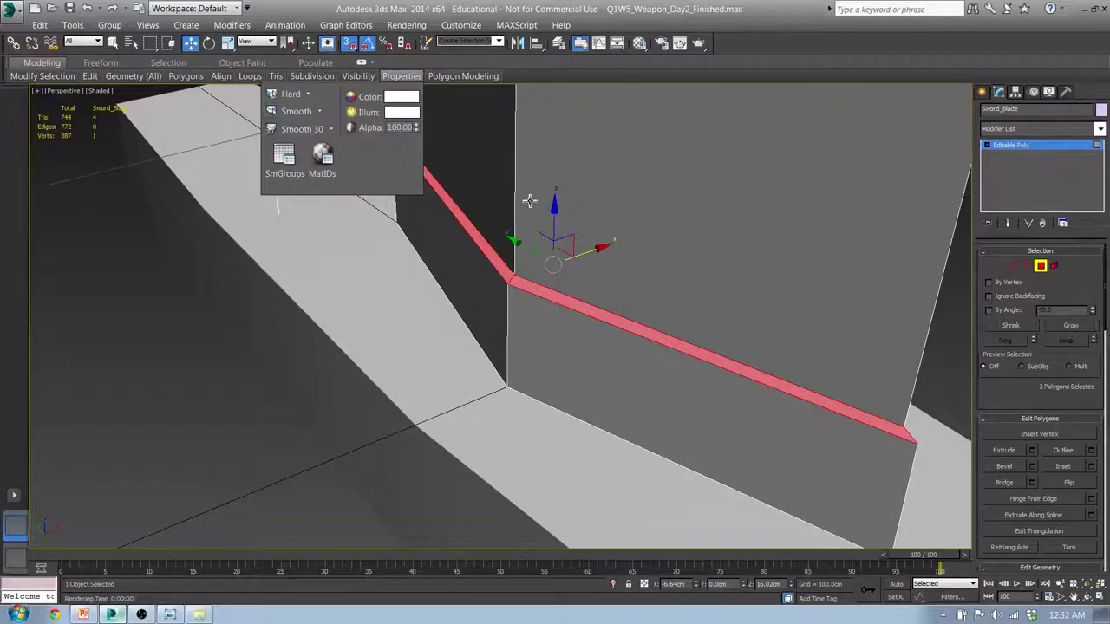
Leave the blade's polygon editing, select the handguard and switch to editing its polygons.
{"action": "middle_click_drag", "start_coordinate": [788, 246], "coordinate": [699, 263]}
{"action": "middle_click_drag", "start_coordinate": [664, 304], "coordinate": [658, 272]}
{"action": "scroll", "coordinate": [659, 273], "scroll_direction": "down", "scroll_amount": 4}
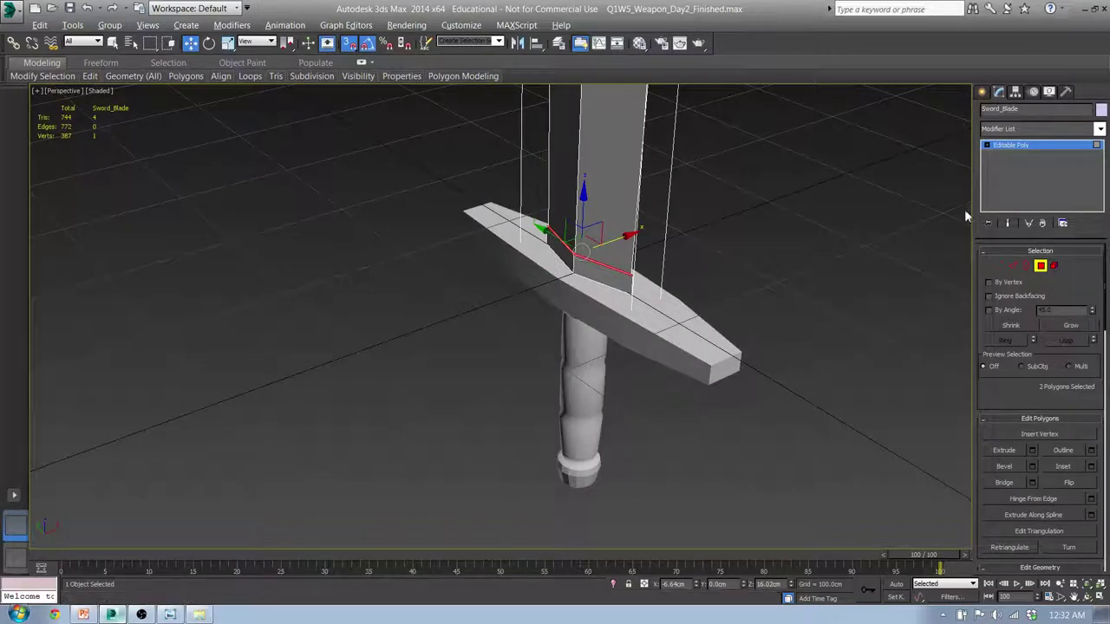
{"action": "left_click", "coordinate": [981, 91]}
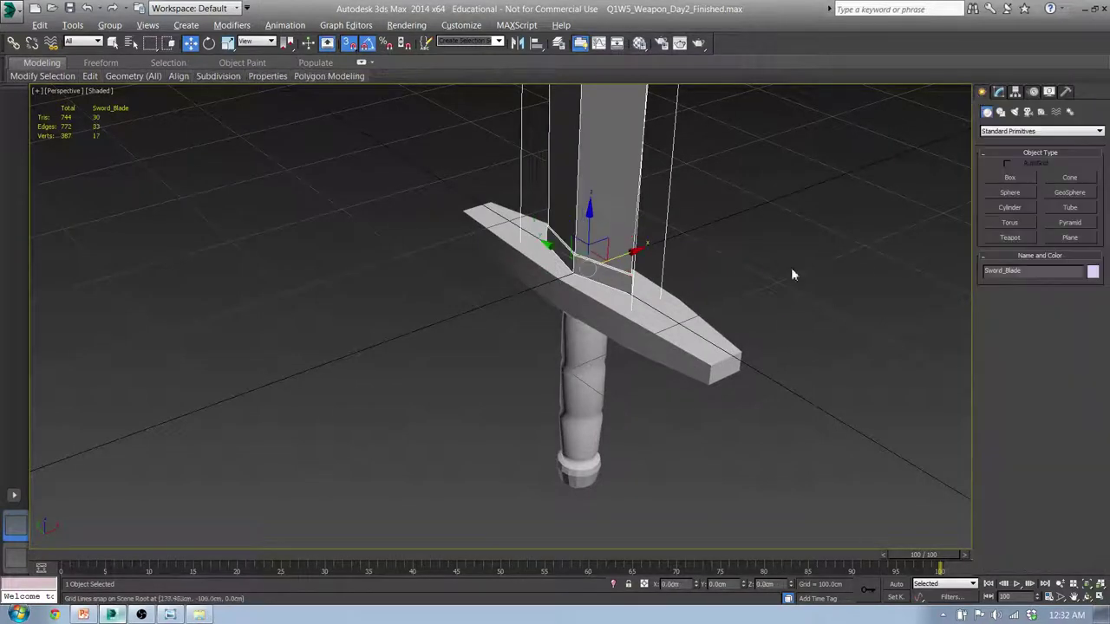
{"action": "left_click", "coordinate": [690, 355]}
{"action": "middle_click_drag", "start_coordinate": [773, 337], "coordinate": [575, 342], "text": "alt"}
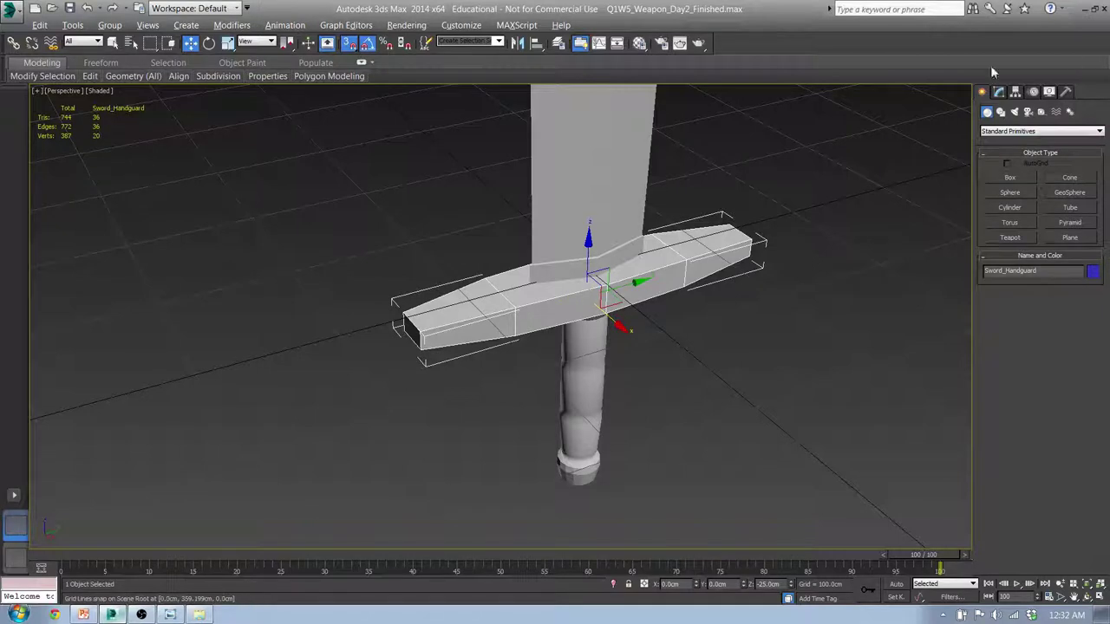
{"action": "left_click", "coordinate": [999, 91]}
{"action": "left_click", "coordinate": [1043, 267]}
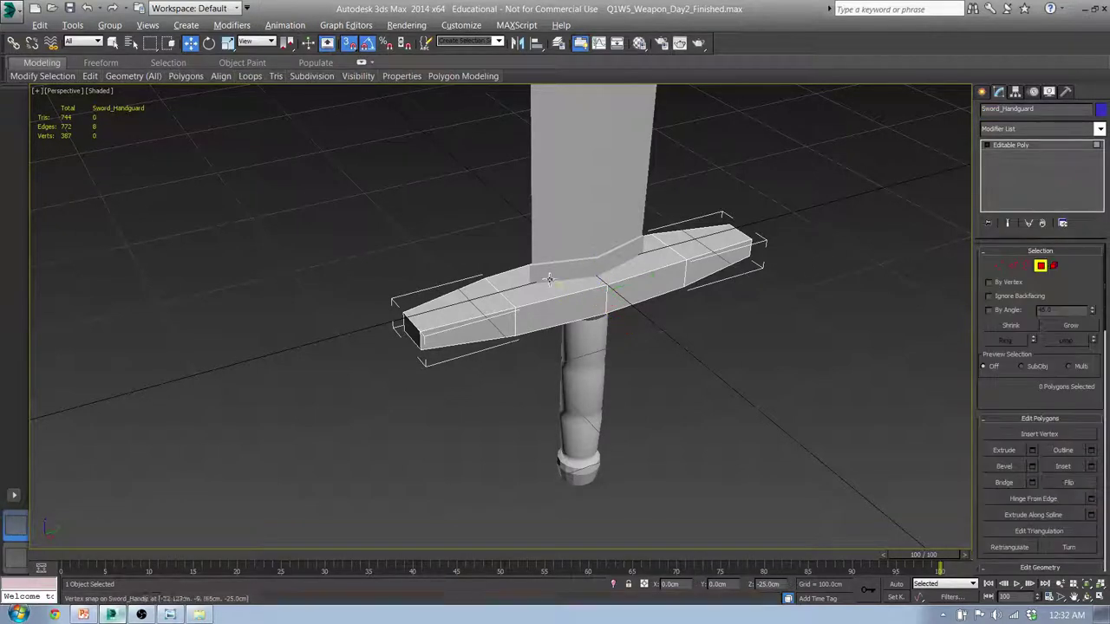
Select the four polygons along one long side of the handguard and check their smoothing group.
{"action": "left_click", "coordinate": [490, 325]}
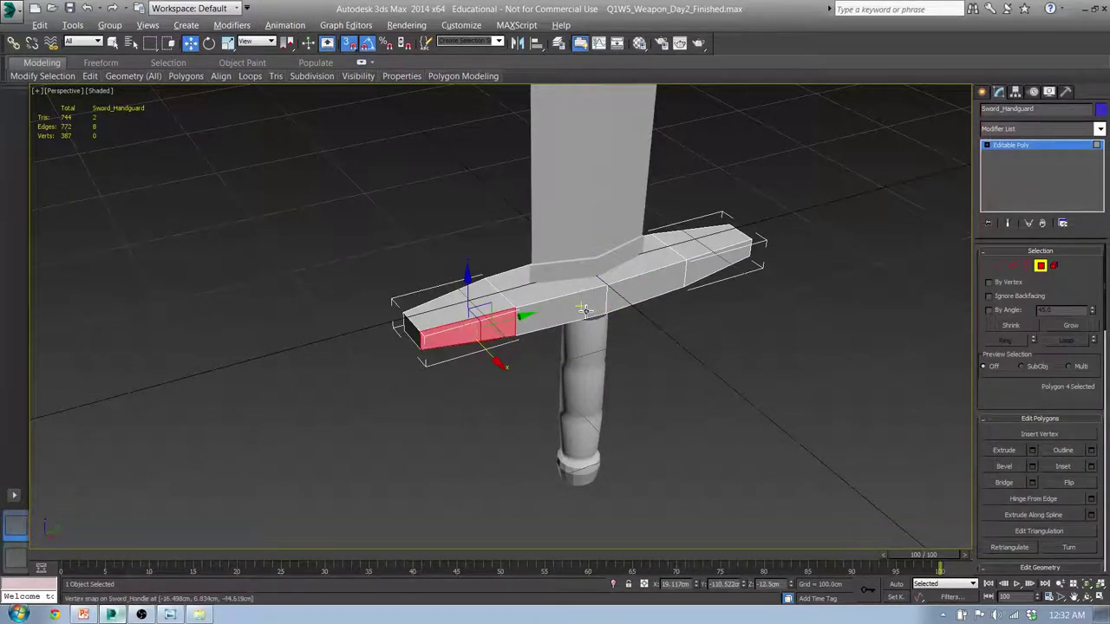
{"action": "left_click", "coordinate": [574, 304], "text": "ctrl"}
{"action": "left_click", "coordinate": [662, 291], "text": "ctrl"}
{"action": "left_click", "coordinate": [712, 271], "text": "ctrl"}
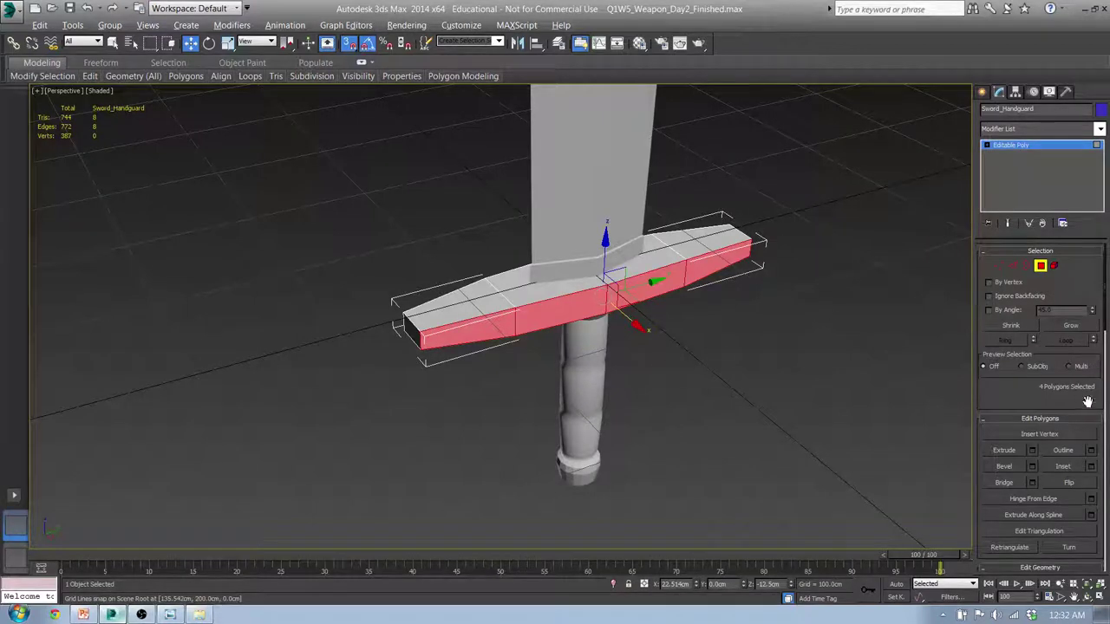
{"action": "left_click_drag", "start_coordinate": [1100, 410], "coordinate": [1104, 488]}
{"action": "scroll", "coordinate": [1045, 408], "scroll_direction": "down", "scroll_amount": 1}
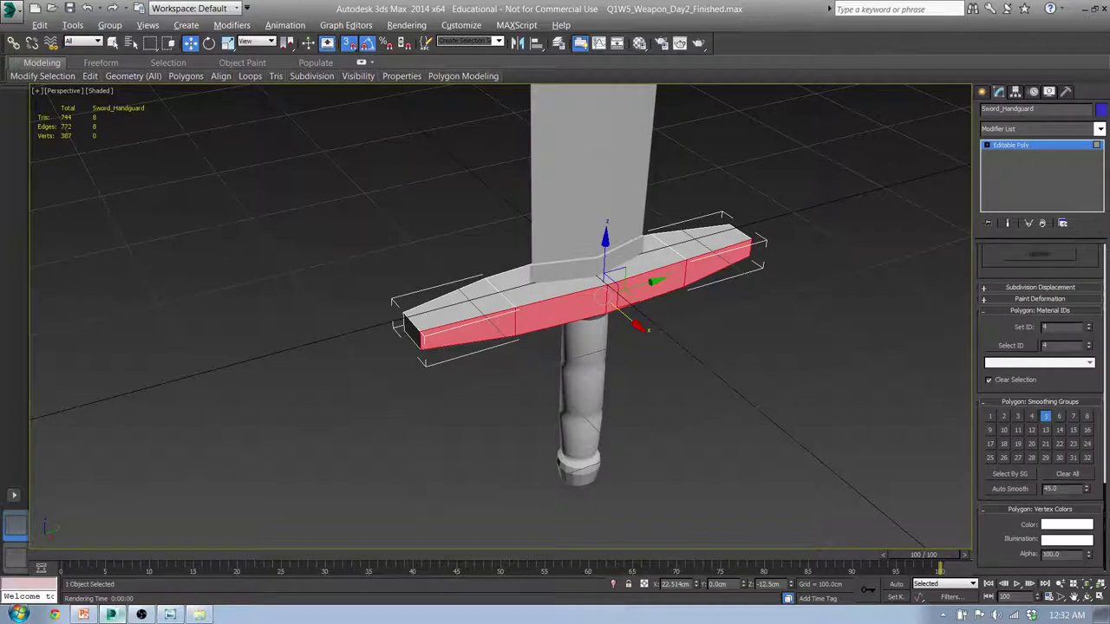
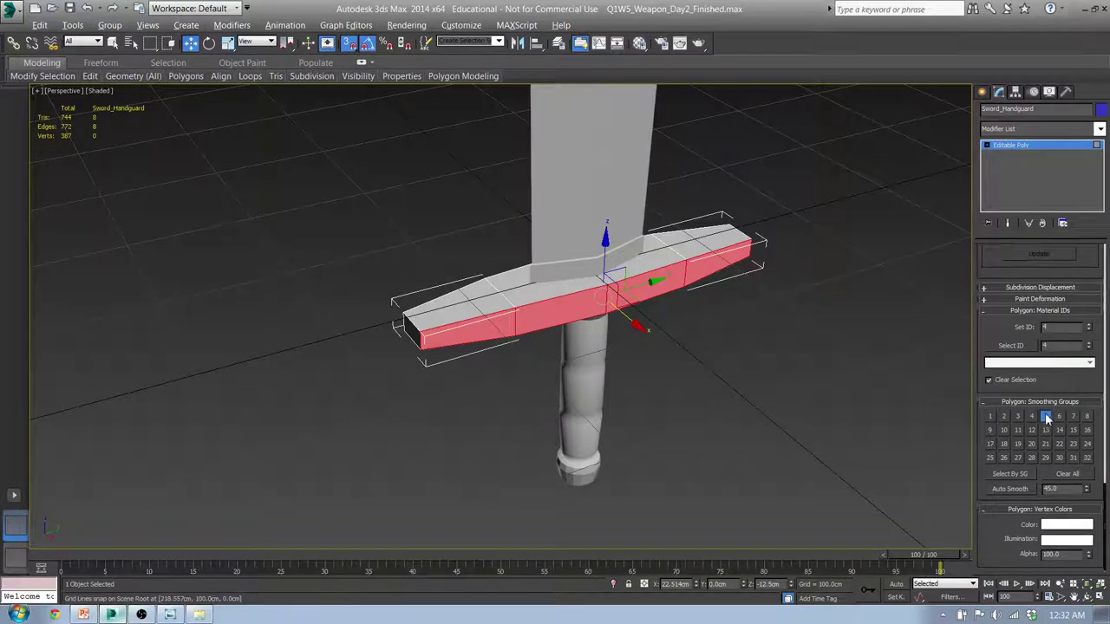
Check the smoothing groups of the handguard's upper faces, end face and underside.
{"action": "left_click", "coordinate": [479, 312]}
{"action": "left_click", "coordinate": [536, 298], "text": "ctrl"}
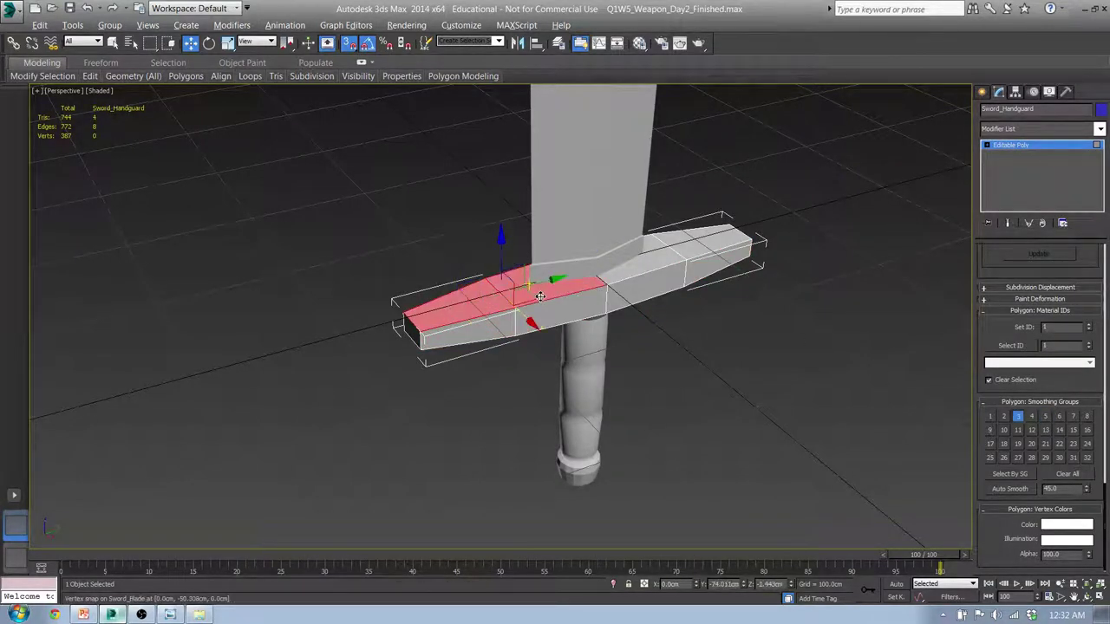
{"action": "left_click", "coordinate": [659, 265], "text": "ctrl"}
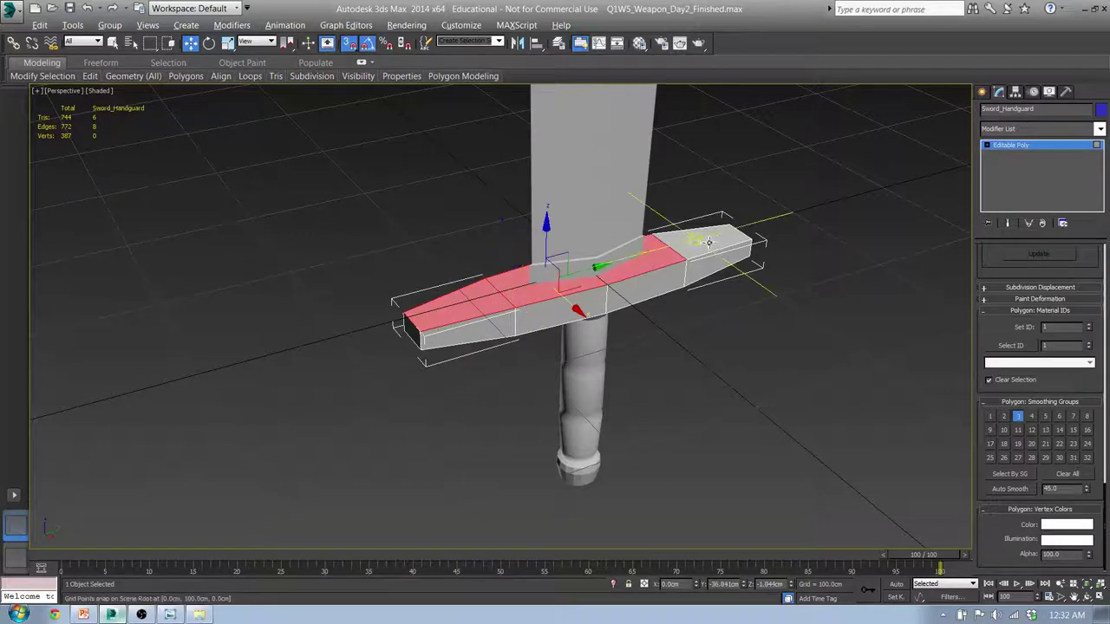
{"action": "left_click", "coordinate": [411, 331]}
{"action": "mouse_move", "coordinate": [475, 356]}
{"action": "middle_mouse_down", "text": "alt"}
{"action": "mouse_move", "coordinate": [545, 310]}
{"action": "mouse_move", "coordinate": [486, 373]}
{"action": "middle_mouse_up", "text": "alt"}
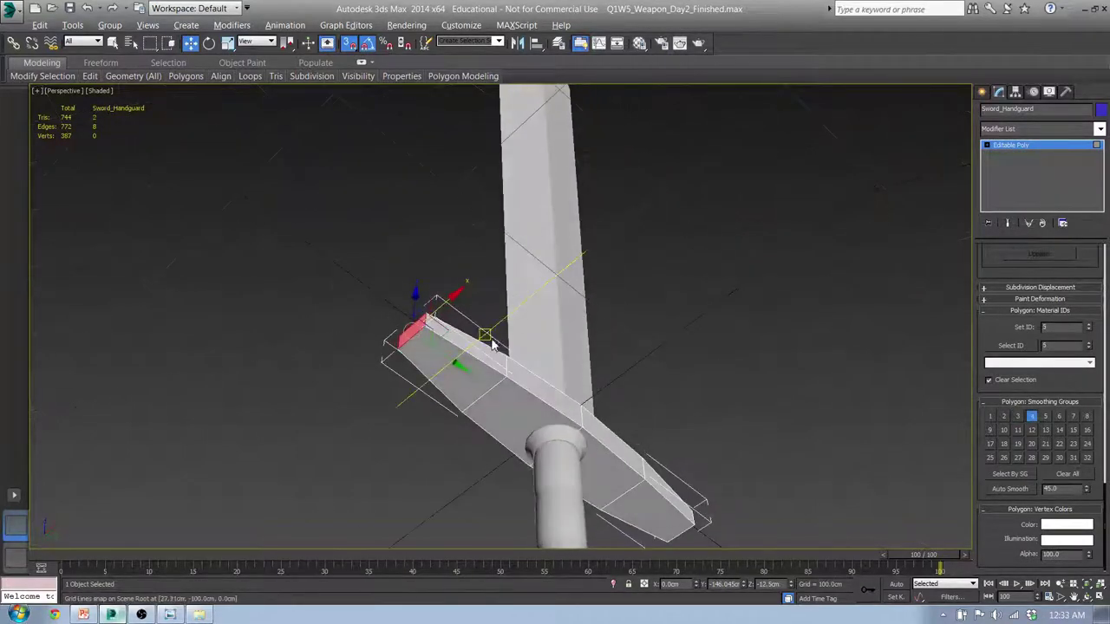
{"action": "left_click", "coordinate": [471, 379]}
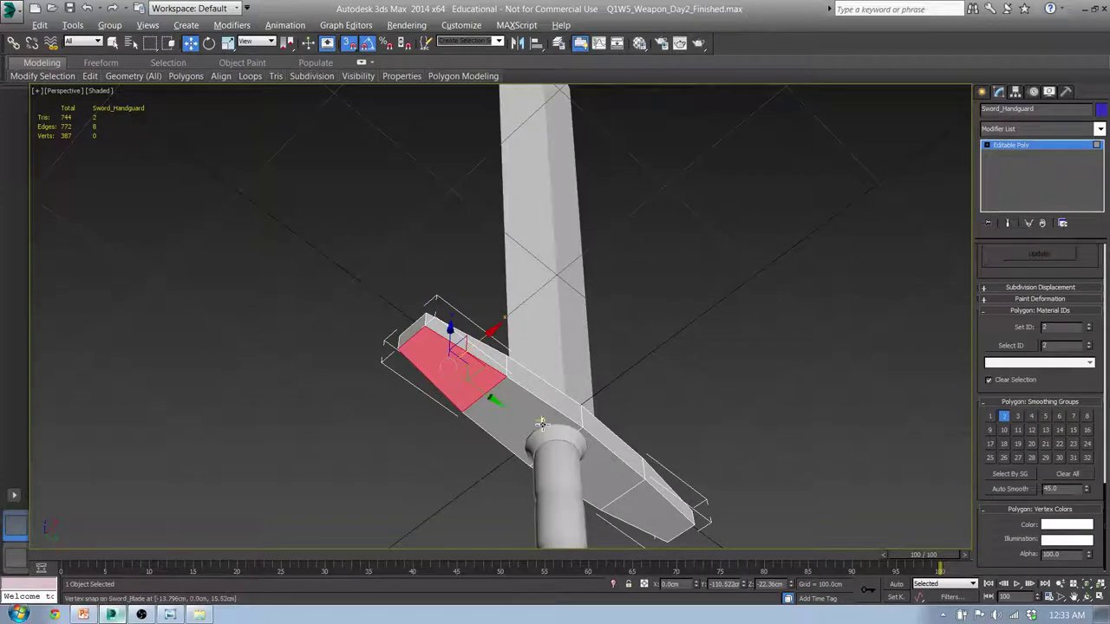
{"action": "middle_click_drag", "start_coordinate": [541, 423], "coordinate": [595, 396], "text": "alt"}
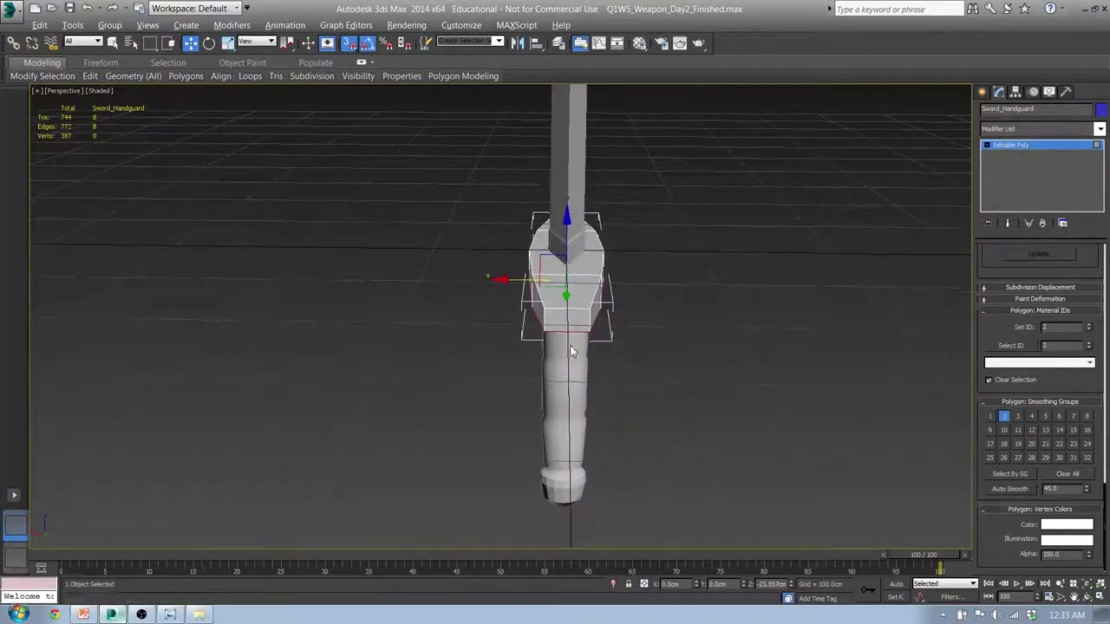
{"action": "left_click", "coordinate": [574, 321]}
Compare the smoothing groups of the handguard's tapered side polygon and the adjoining upper polygon.
{"action": "middle_click_drag", "start_coordinate": [574, 320], "coordinate": [628, 322], "text": "alt"}
{"action": "left_click_drag", "start_coordinate": [628, 322], "coordinate": [794, 302]}
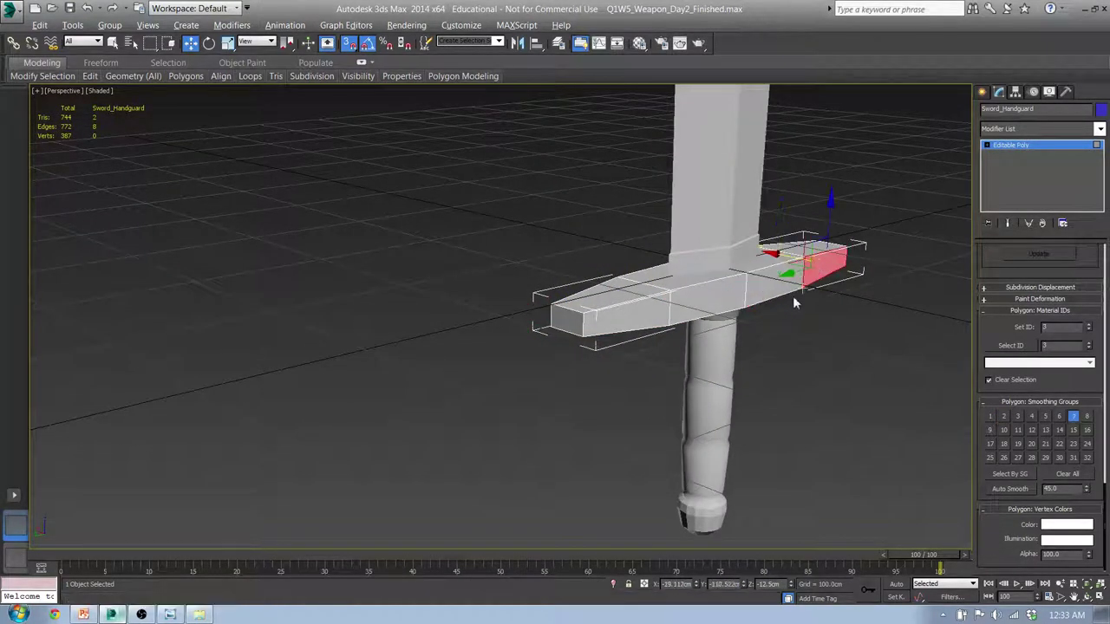
{"action": "middle_click_drag", "start_coordinate": [795, 302], "coordinate": [693, 309]}
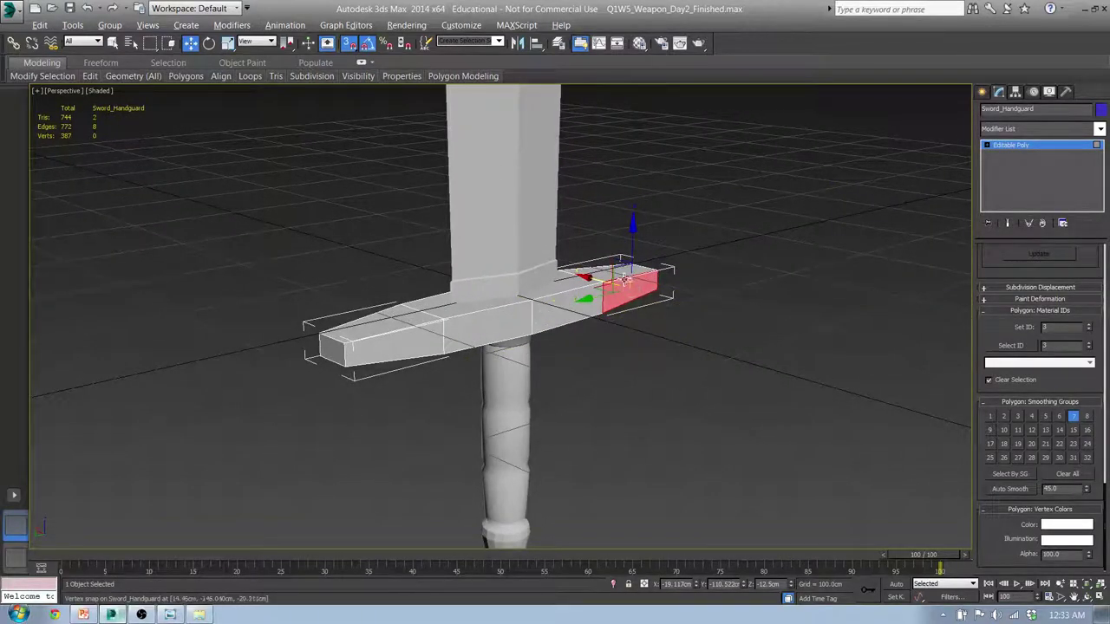
{"action": "middle_click_drag", "start_coordinate": [591, 308], "coordinate": [596, 325], "text": "alt"}
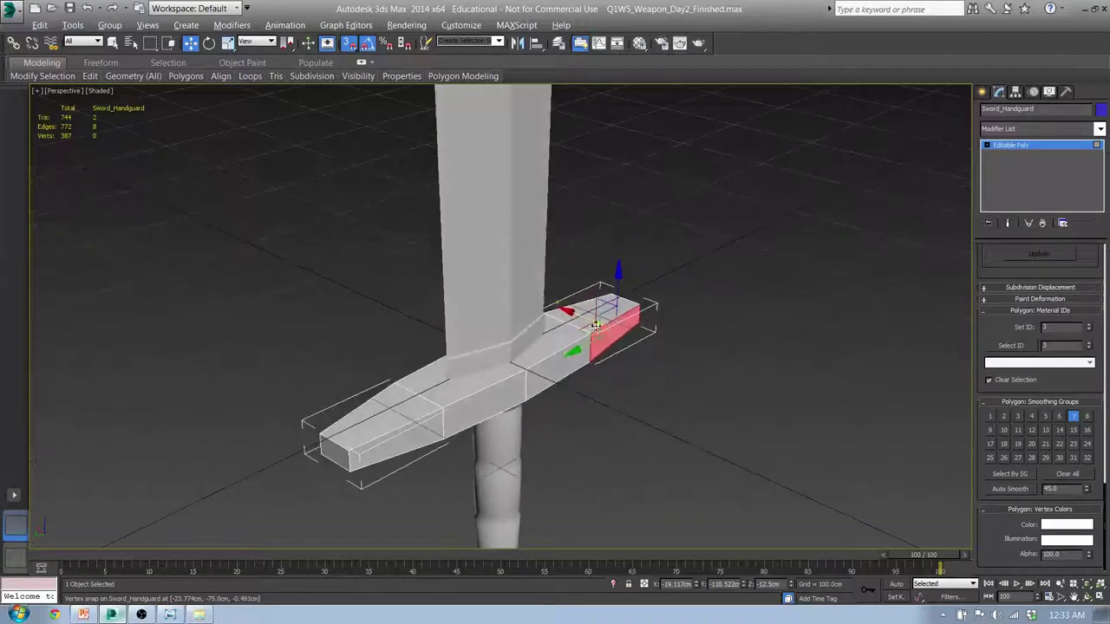
{"action": "left_click", "coordinate": [598, 312]}
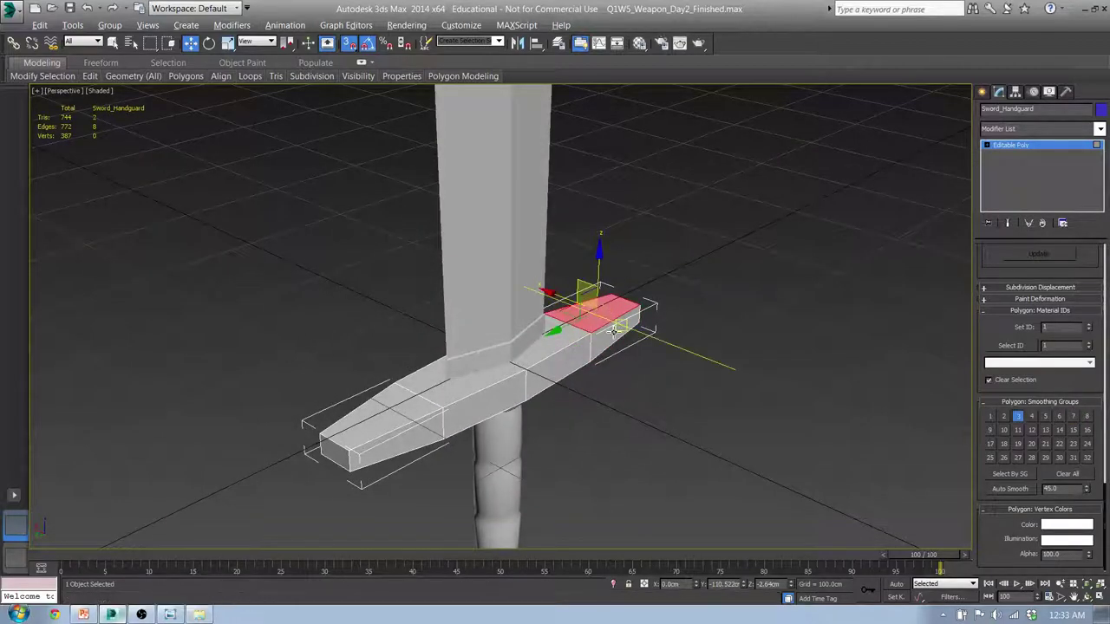
{"action": "left_click", "coordinate": [614, 335], "text": "ctrl"}
Render the perspective view of the handguard to inspect the shading of its edges, and close the render.
{"action": "scroll", "coordinate": [614, 333], "scroll_direction": "up", "scroll_amount": 3}
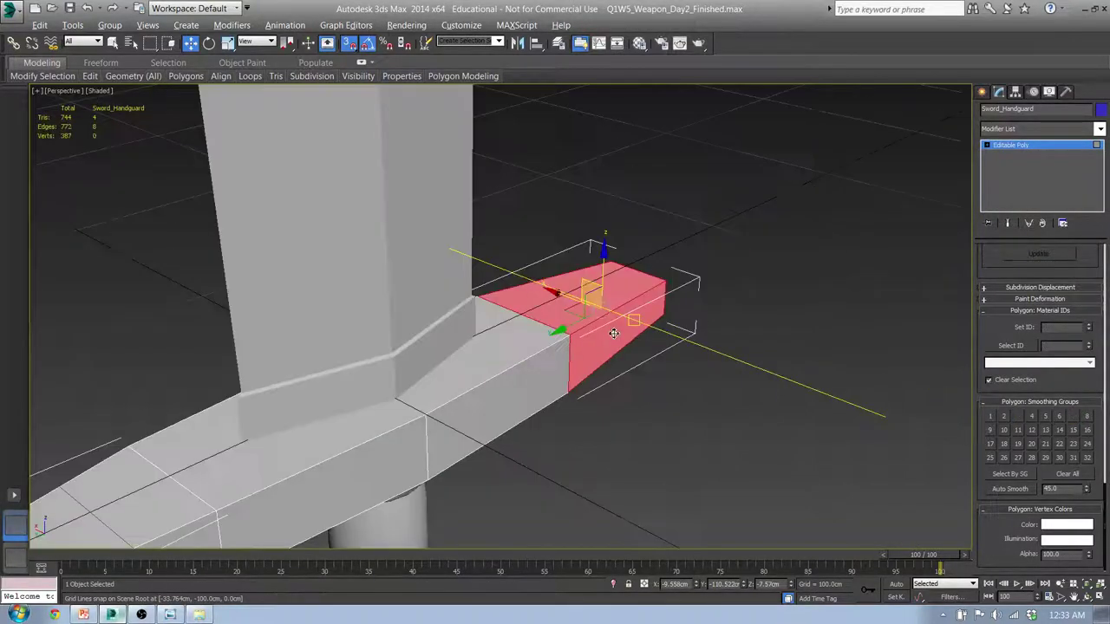
{"action": "left_click", "coordinate": [699, 46]}
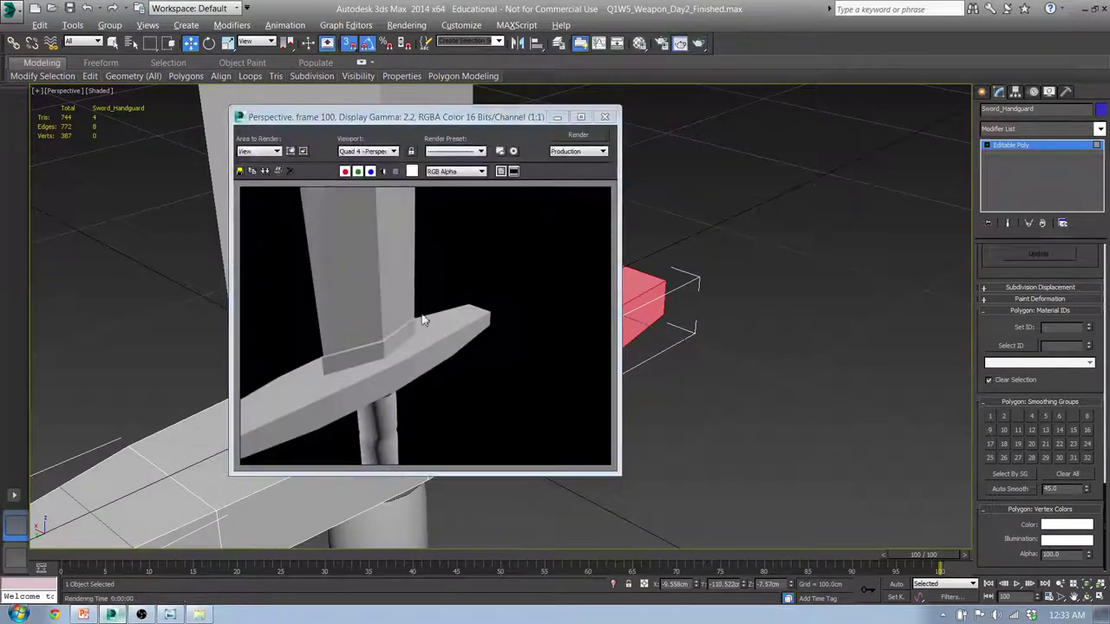
{"action": "left_click", "coordinate": [606, 119]}
Render a close view of the pommel at the handle's end to inspect its faceting, and close the render.
{"action": "scroll", "coordinate": [597, 295], "scroll_direction": "down", "scroll_amount": 5}
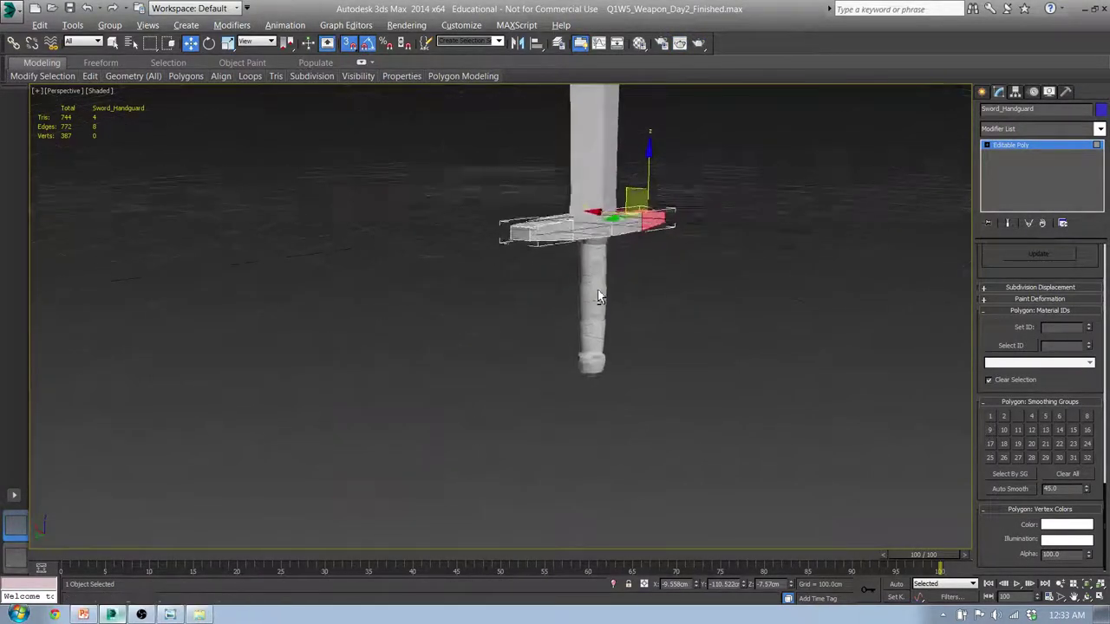
{"action": "scroll", "coordinate": [600, 378], "scroll_direction": "up", "scroll_amount": 6}
{"action": "mouse_move", "coordinate": [607, 311]}
{"action": "middle_mouse_down"}
{"action": "mouse_move", "coordinate": [610, 365]}
{"action": "mouse_move", "coordinate": [625, 316]}
{"action": "middle_mouse_up"}
{"action": "left_click", "coordinate": [702, 44]}
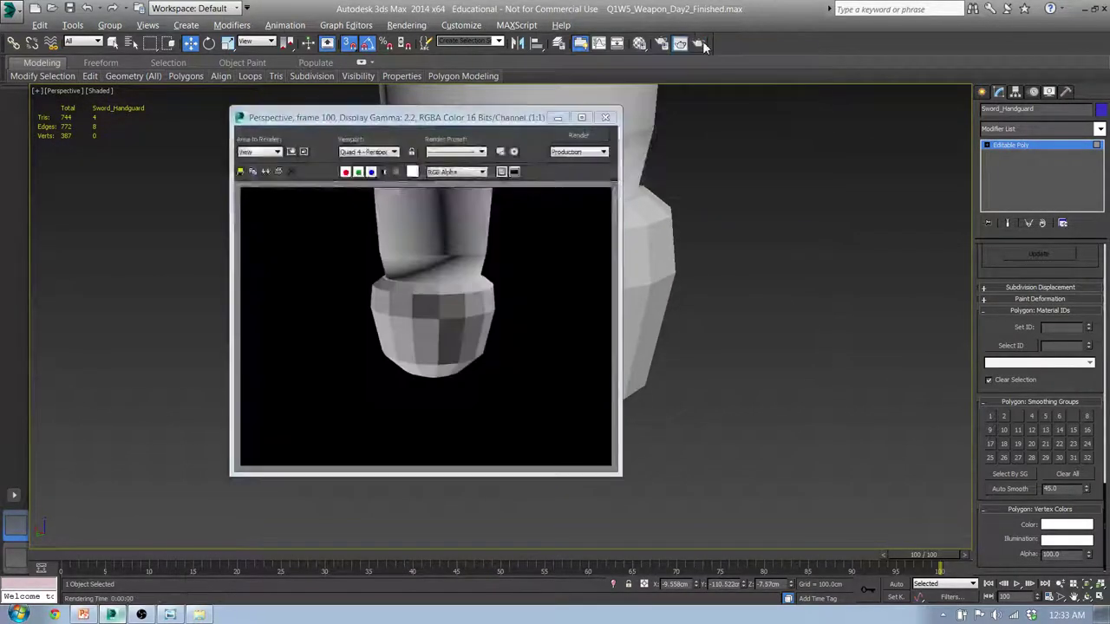
{"action": "left_click", "coordinate": [604, 117]}
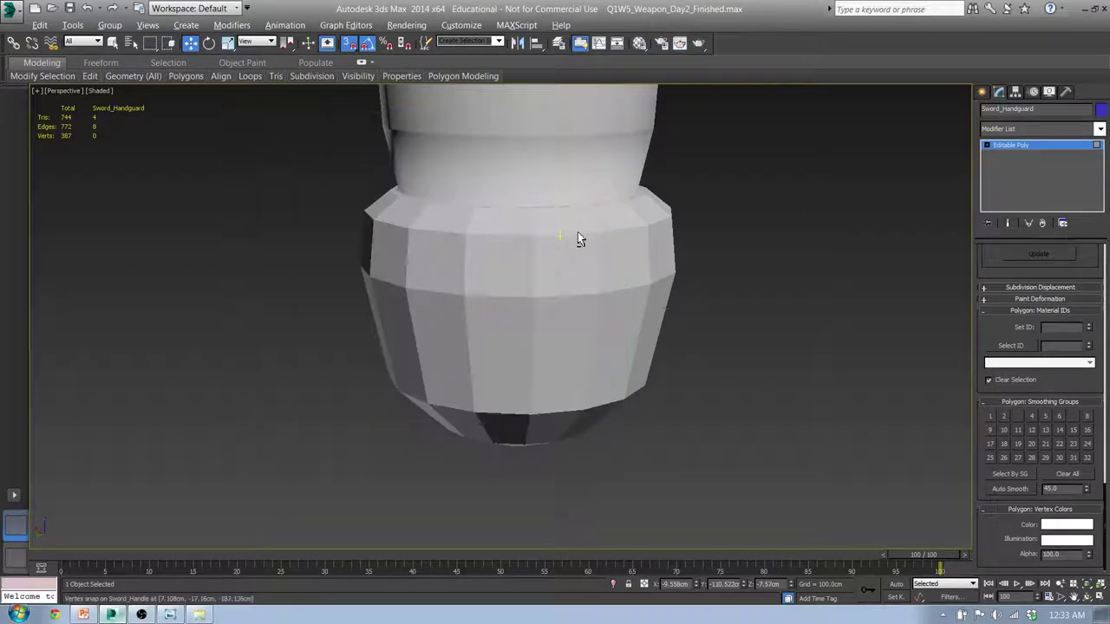
Leave the handguard's polygon editing and select the sword handle.
{"action": "scroll", "coordinate": [577, 234], "scroll_direction": "up", "scroll_amount": 2}
{"action": "middle_click_drag", "start_coordinate": [578, 234], "coordinate": [481, 287]}
{"action": "scroll", "coordinate": [482, 288], "scroll_direction": "down", "scroll_amount": 3}
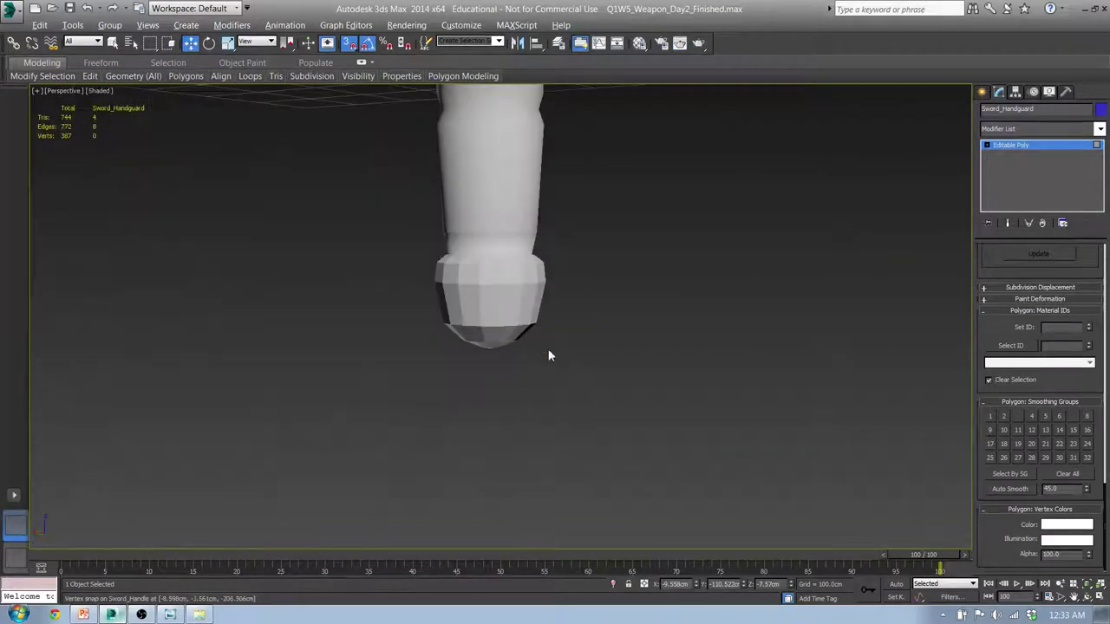
{"action": "left_click_drag", "start_coordinate": [470, 337], "coordinate": [469, 338]}
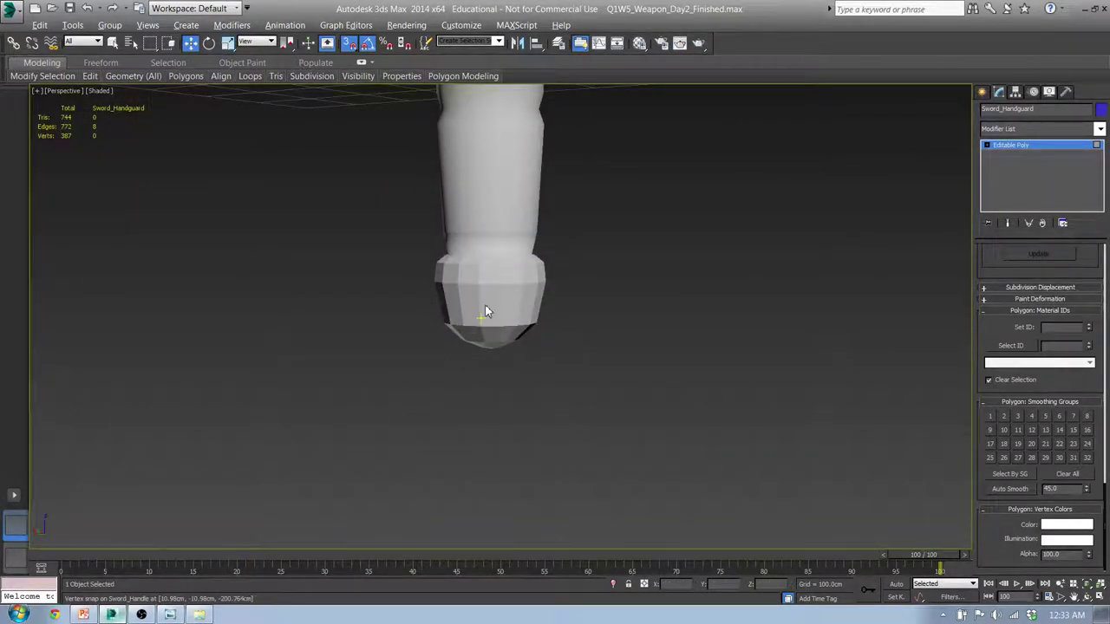
{"action": "left_click", "coordinate": [983, 91]}
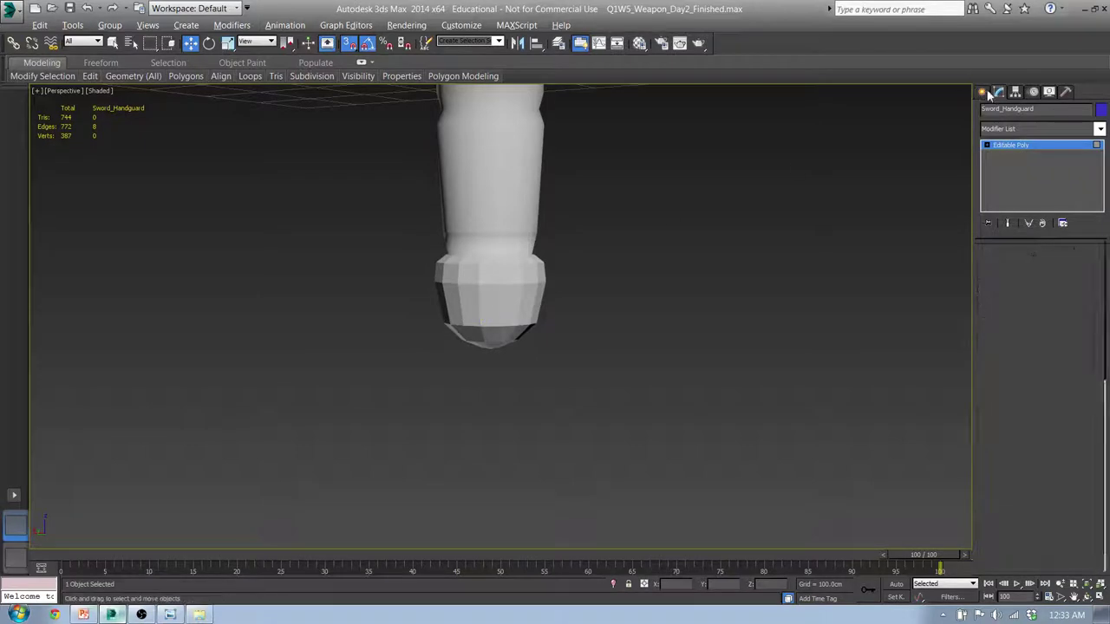
{"action": "left_click", "coordinate": [498, 305]}
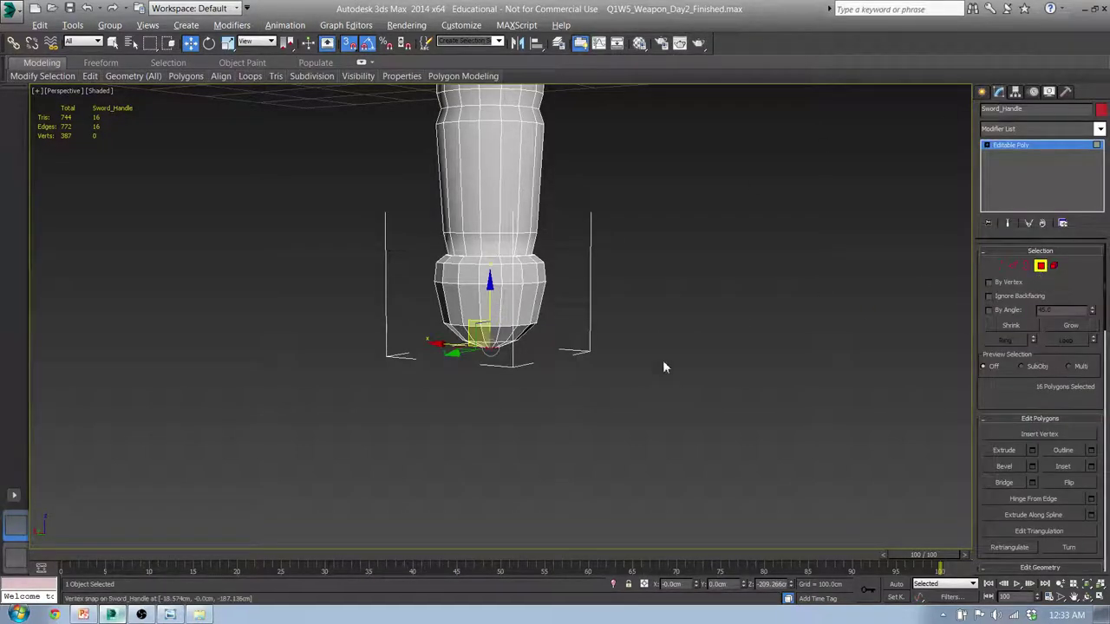
Select the pommel's lower polygons and grow the selection three times to cover the whole pommel.
{"action": "left_click_drag", "start_coordinate": [442, 338], "coordinate": [416, 313]}
{"action": "middle_click_drag", "start_coordinate": [416, 313], "coordinate": [614, 336], "text": "alt"}
{"action": "scroll", "coordinate": [508, 268], "scroll_direction": "up", "scroll_amount": 5}
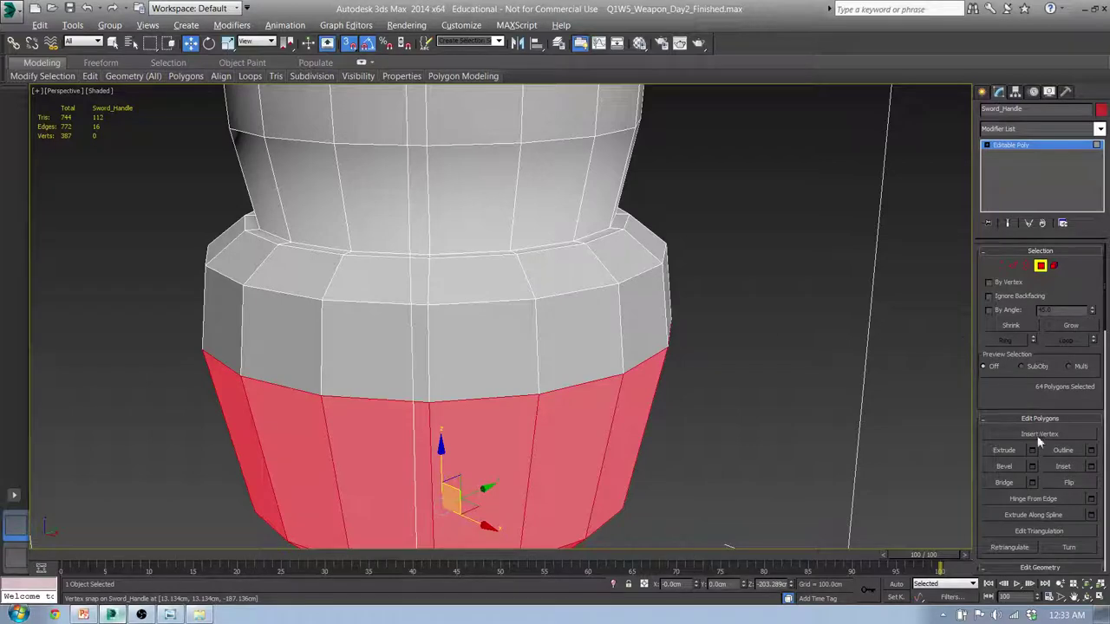
{"action": "left_click", "coordinate": [1072, 326]}
{"action": "left_click", "coordinate": [1072, 326]}
{"action": "left_click", "coordinate": [1071, 326]}
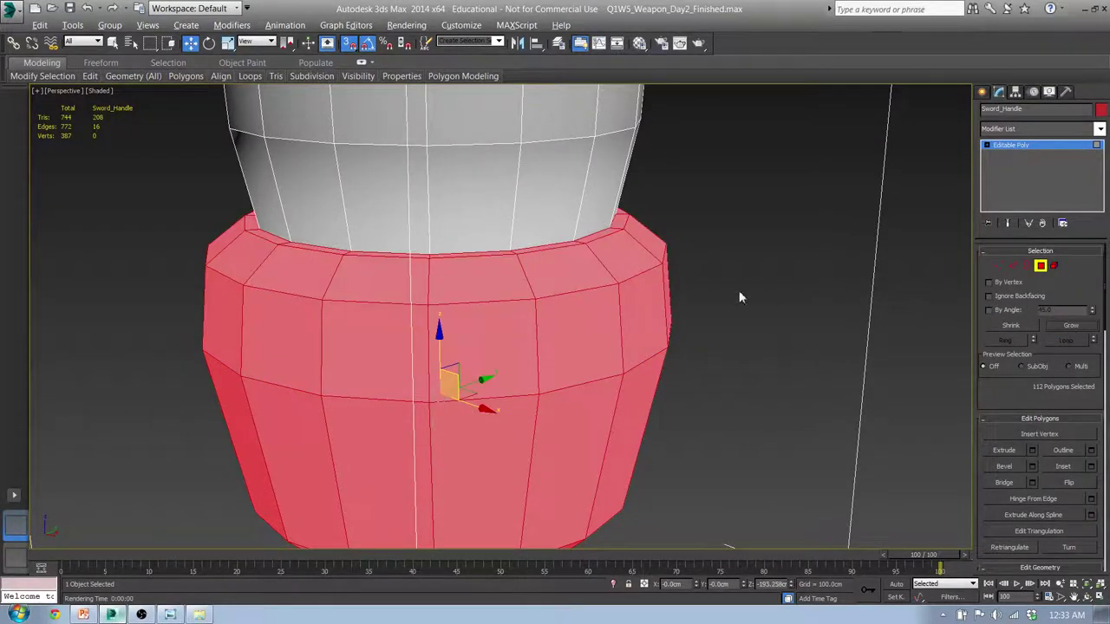
Assign the selected pommel polygons to smoothing group 1.
{"action": "middle_click_drag", "start_coordinate": [740, 297], "coordinate": [555, 300], "text": "alt"}
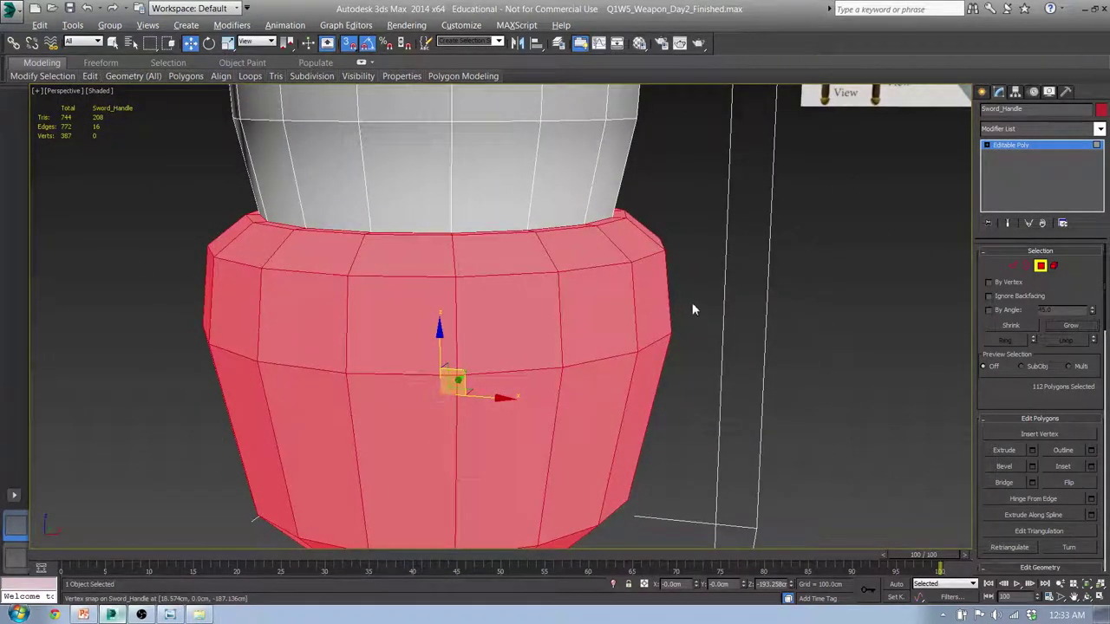
{"action": "left_click_drag", "start_coordinate": [1105, 317], "coordinate": [1094, 579]}
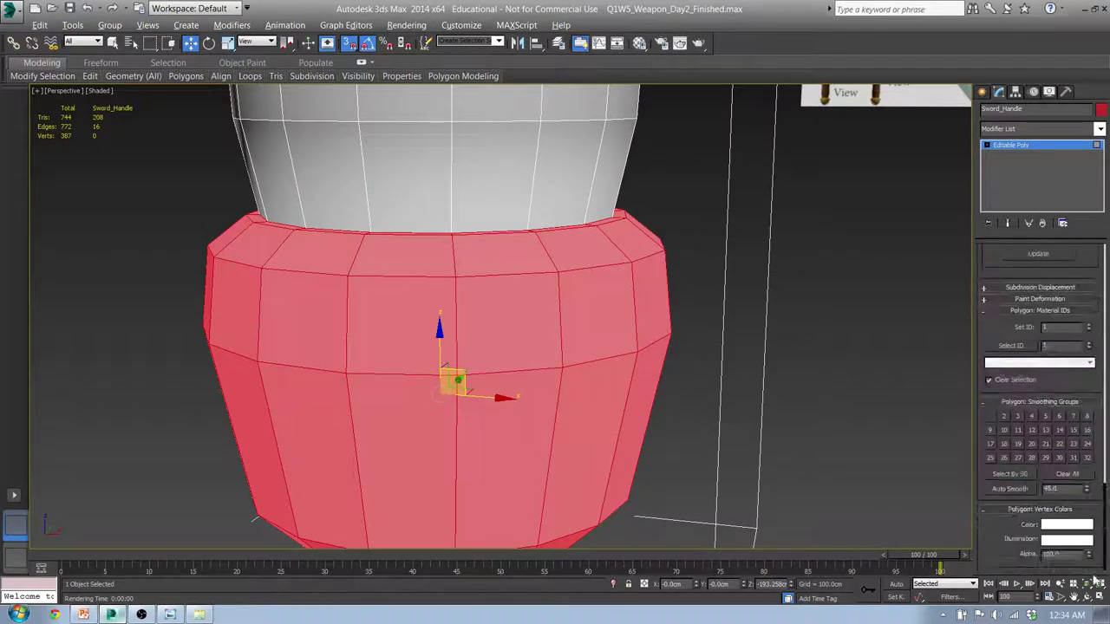
{"action": "left_click", "coordinate": [990, 417]}
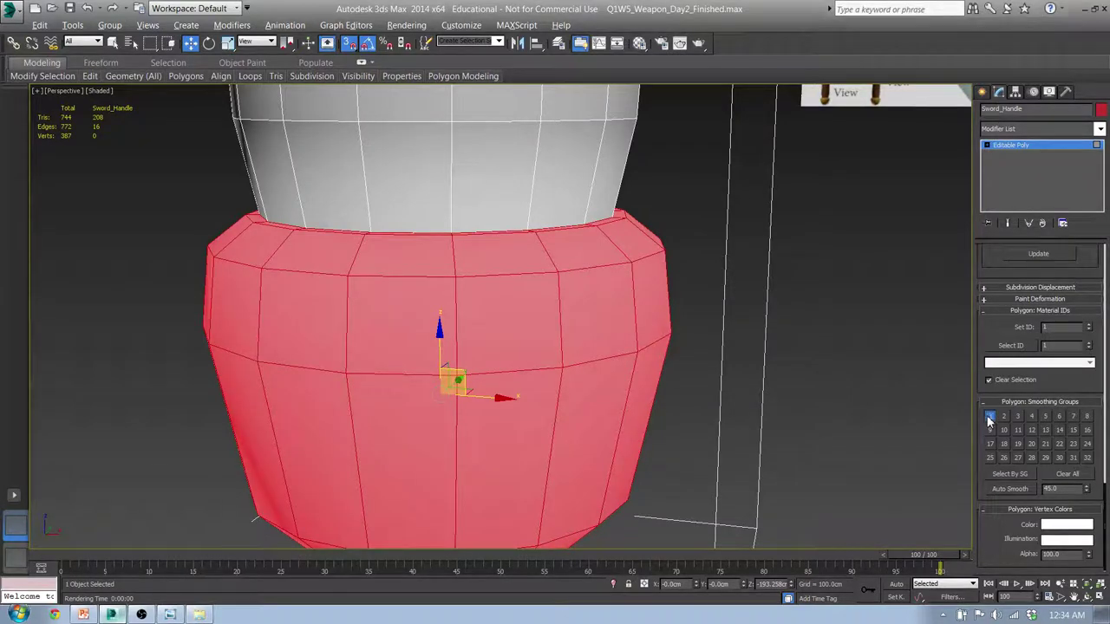
Check the smoothing group of the handle polygons just above the pommel, clear the selection and render the view.
{"action": "scroll", "coordinate": [611, 288], "scroll_direction": "down", "scroll_amount": 6}
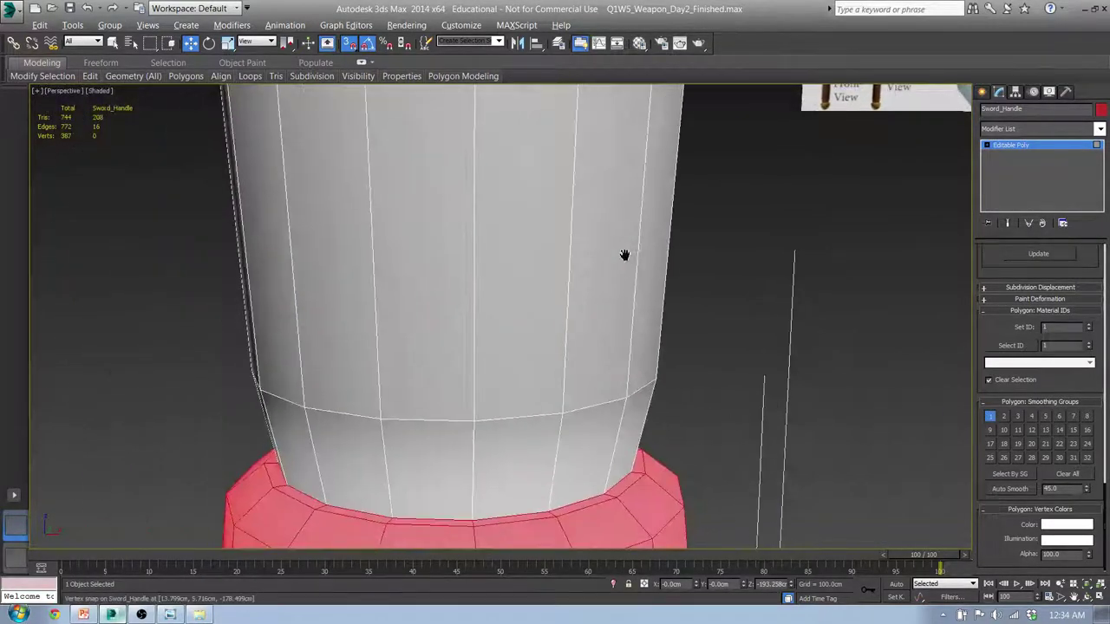
{"action": "scroll", "coordinate": [617, 285], "scroll_direction": "up", "scroll_amount": 6}
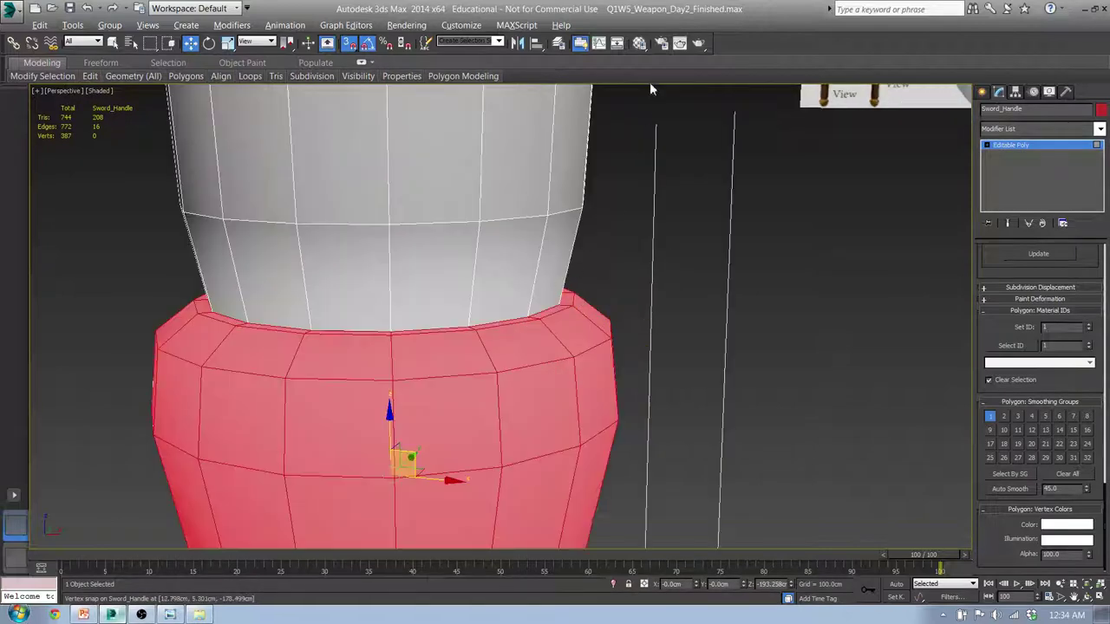
{"action": "left_click_drag", "start_coordinate": [475, 250], "coordinate": [477, 255]}
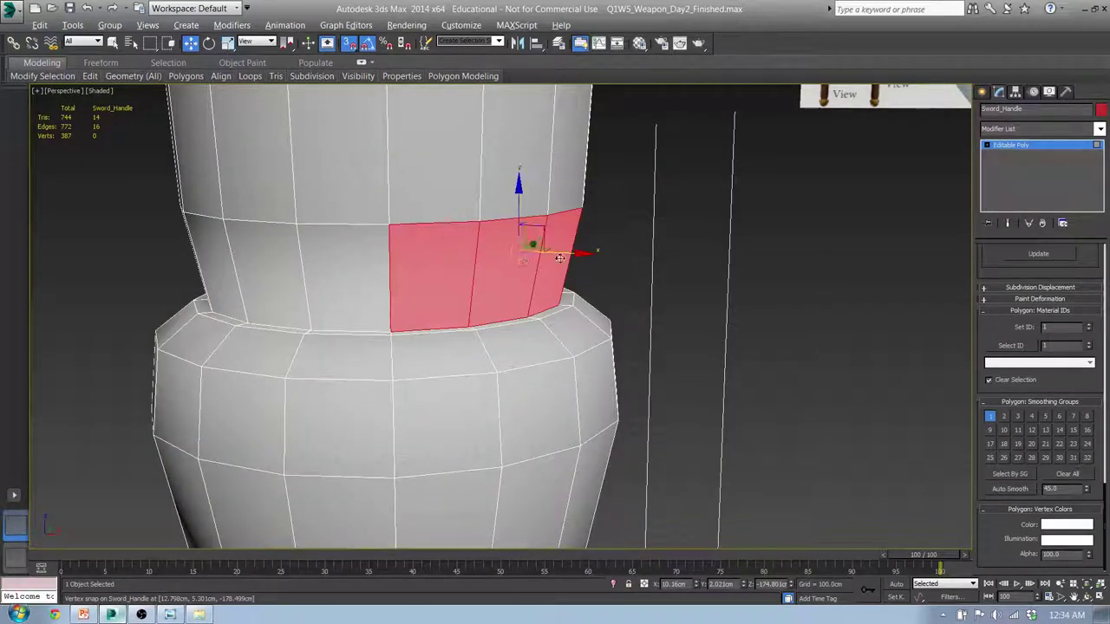
{"action": "middle_click_drag", "start_coordinate": [532, 271], "coordinate": [589, 247], "text": "alt"}
{"action": "left_click", "coordinate": [721, 203]}
{"action": "left_click", "coordinate": [696, 43]}
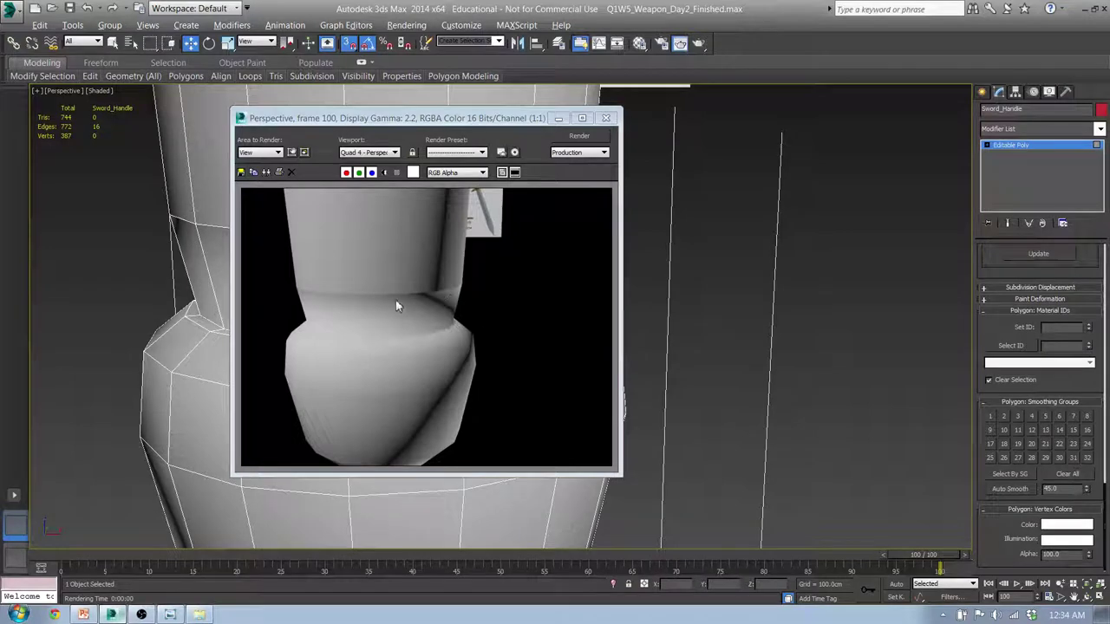
Close the render, select the whole handle section just above the pommel and assign it to smoothing group 4 only.
{"action": "left_click", "coordinate": [610, 118]}
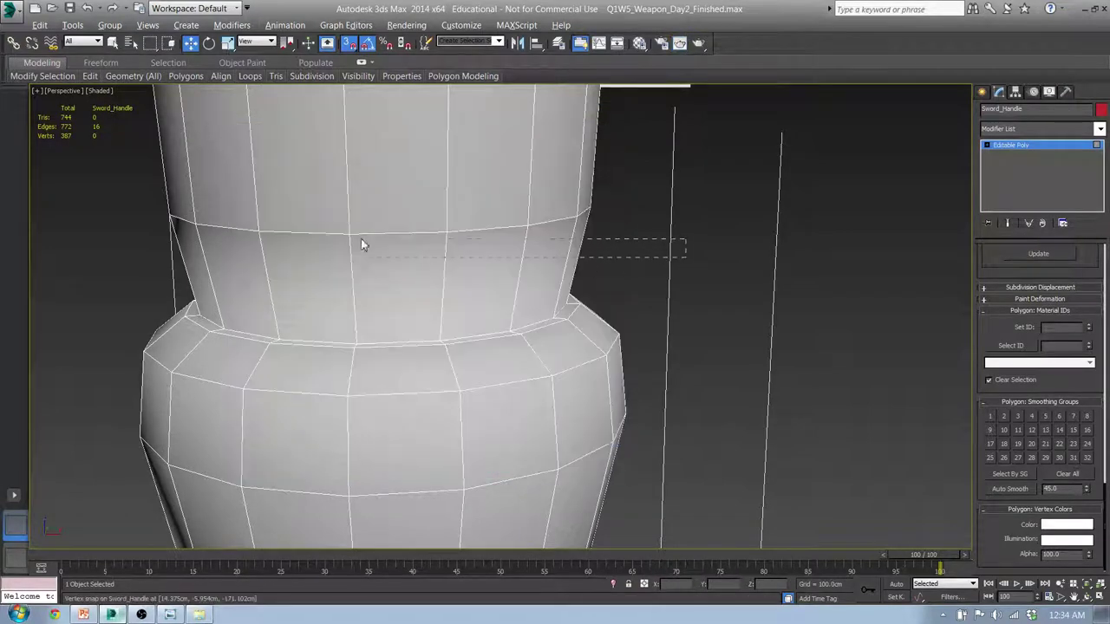
{"action": "left_click_drag", "start_coordinate": [119, 152], "coordinate": [119, 152]}
{"action": "middle_click_drag", "start_coordinate": [268, 251], "coordinate": [430, 255], "text": "alt"}
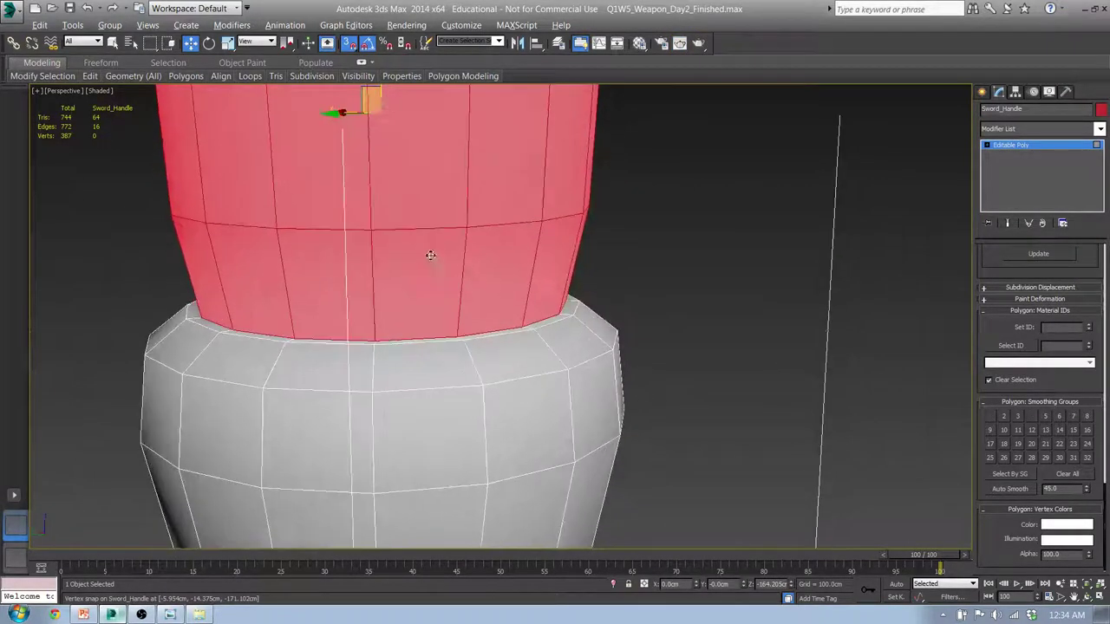
{"action": "middle_click_drag", "start_coordinate": [730, 251], "coordinate": [742, 278]}
{"action": "scroll", "coordinate": [725, 298], "scroll_direction": "down", "scroll_amount": 6}
{"action": "scroll", "coordinate": [725, 296], "scroll_direction": "up", "scroll_amount": 2}
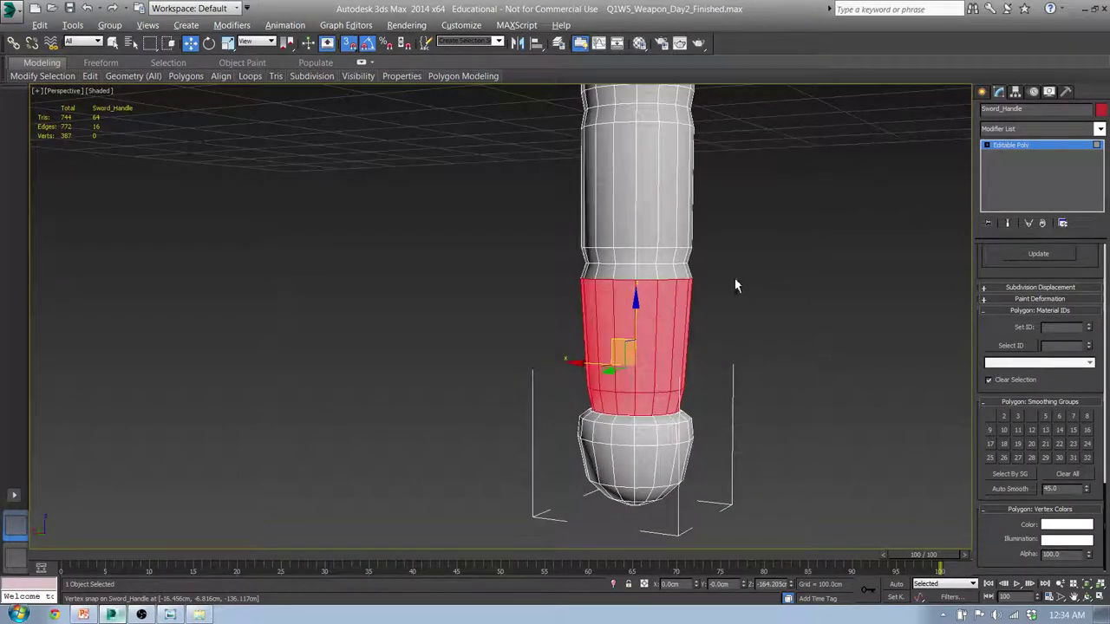
{"action": "left_click_drag", "start_coordinate": [731, 275], "coordinate": [569, 276]}
{"action": "middle_click_drag", "start_coordinate": [521, 276], "coordinate": [789, 291], "text": "alt"}
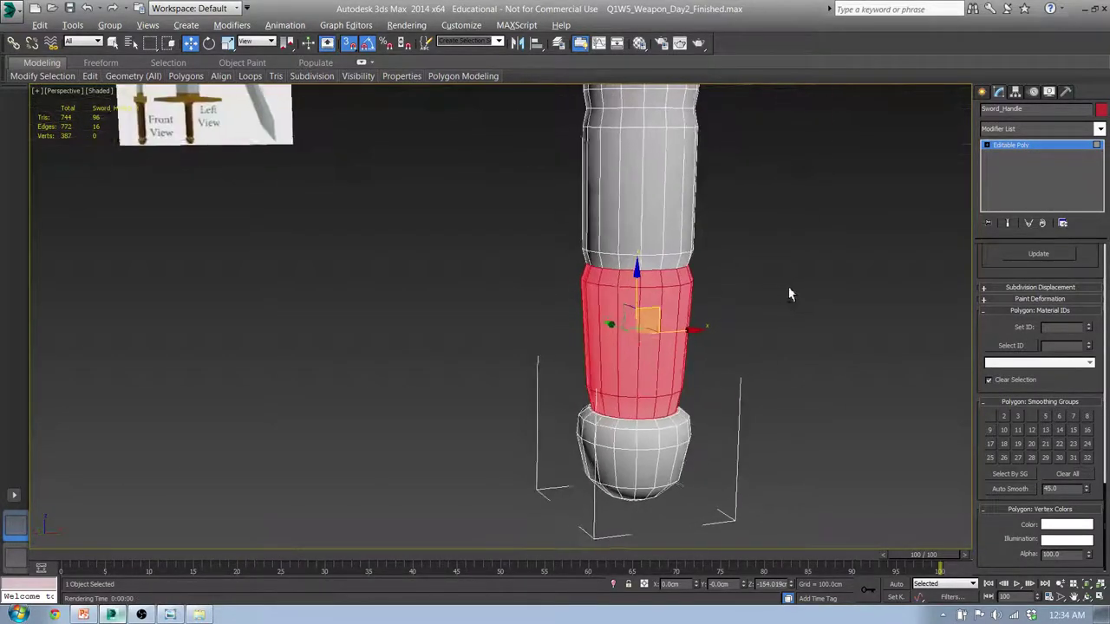
{"action": "left_click", "coordinate": [990, 418]}
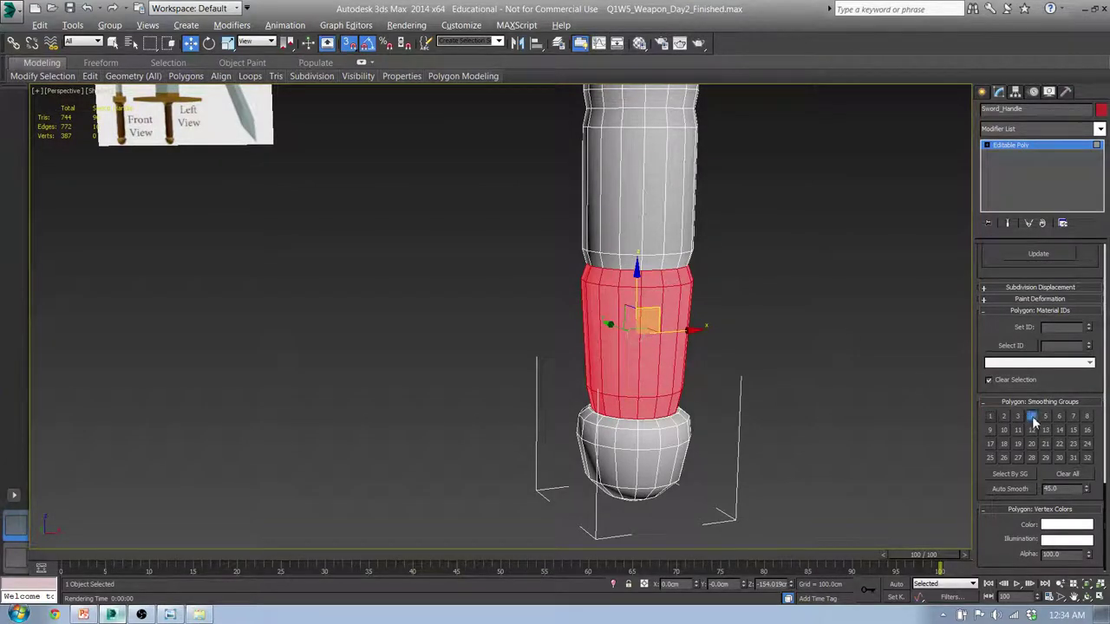
Check the pommel's smoothing group, select the middle handle section and assign it to smoothing group 1 only.
{"action": "middle_click_drag", "start_coordinate": [690, 255], "coordinate": [668, 452]}
{"action": "left_click", "coordinate": [661, 527]}
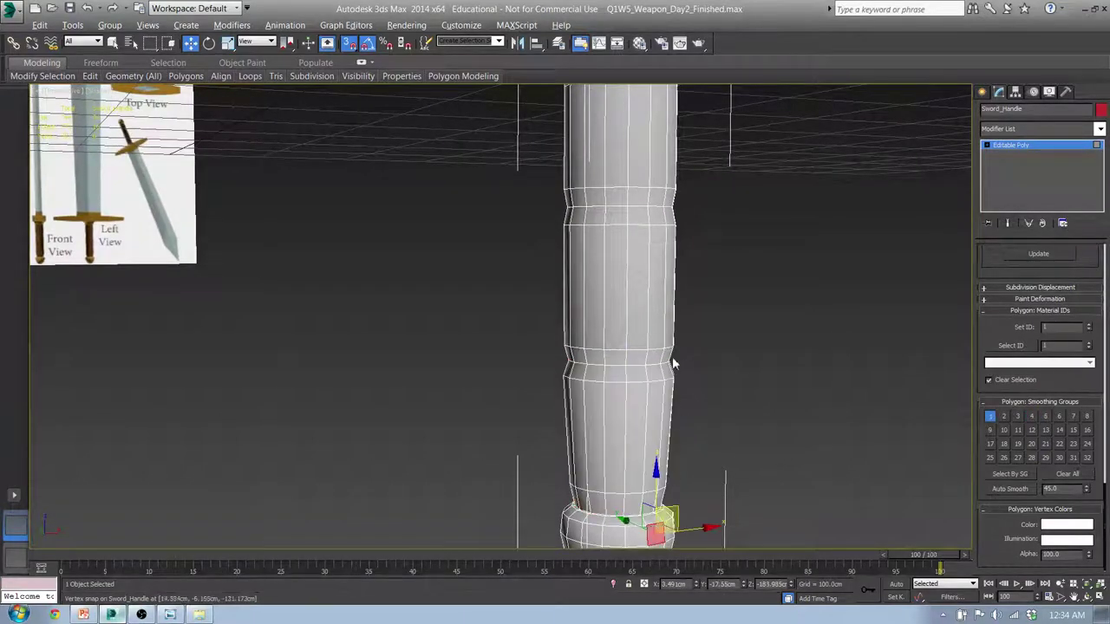
{"action": "left_click_drag", "start_coordinate": [541, 225], "coordinate": [542, 221]}
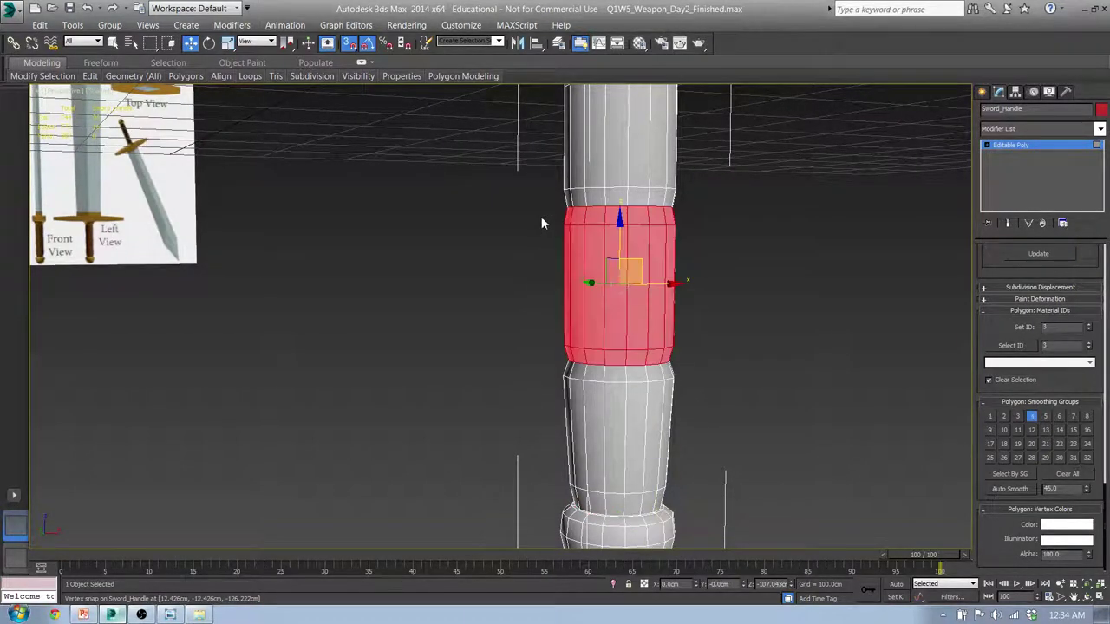
{"action": "left_click", "coordinate": [1032, 418]}
Check the smoothing groups of the upper handle section and of the middle section's central band.
{"action": "middle_click_drag", "start_coordinate": [922, 396], "coordinate": [567, 344], "text": "alt"}
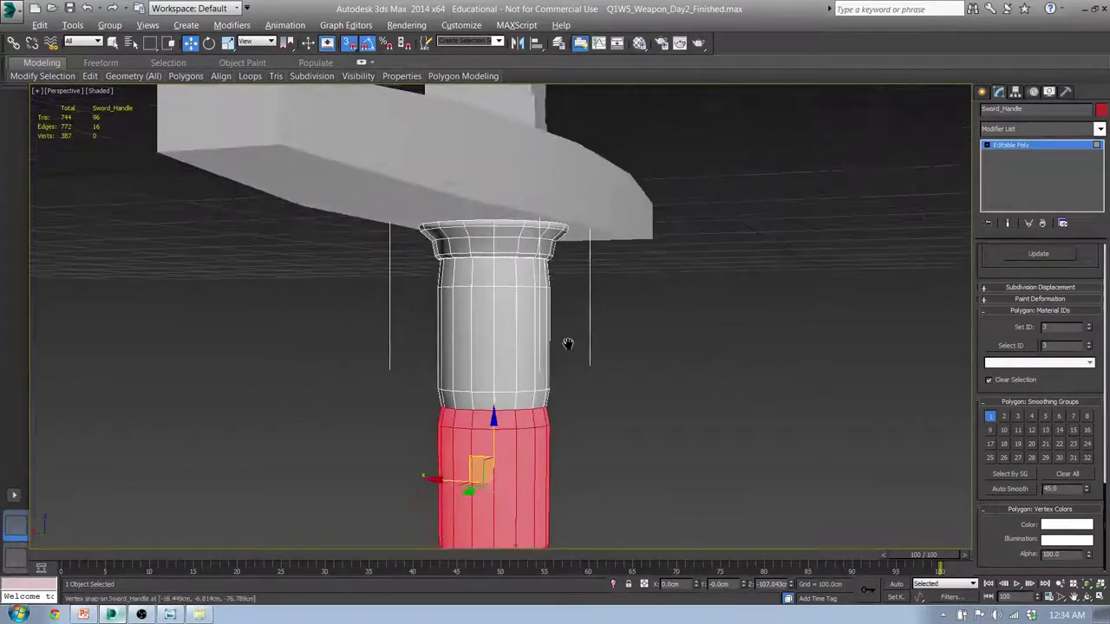
{"action": "left_click_drag", "start_coordinate": [391, 285], "coordinate": [392, 275]}
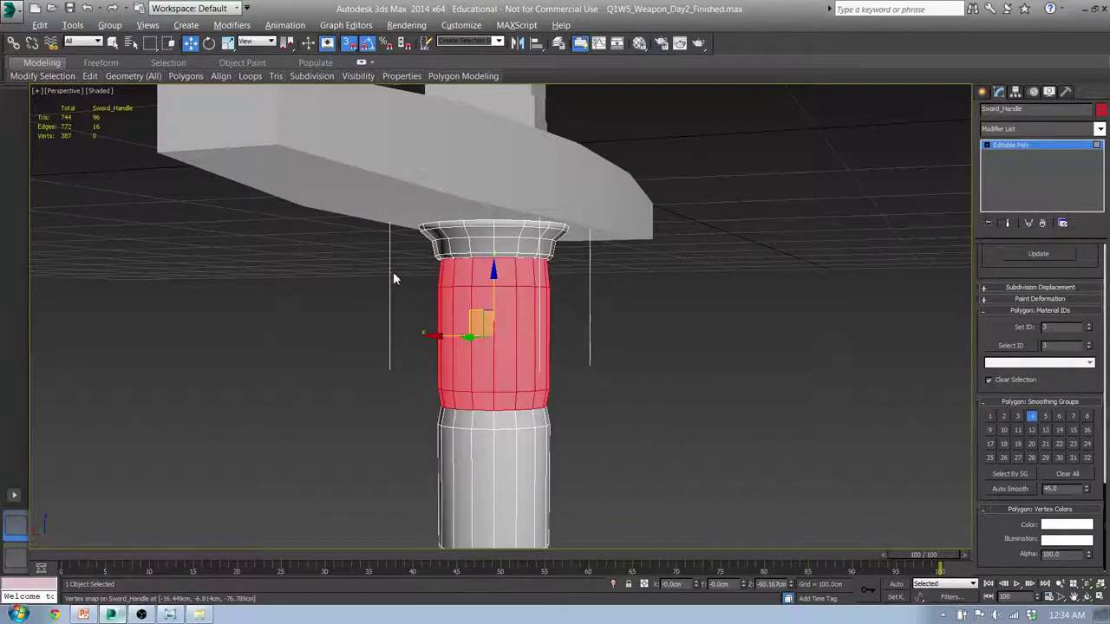
{"action": "middle_click_drag", "start_coordinate": [402, 283], "coordinate": [503, 320], "text": "alt"}
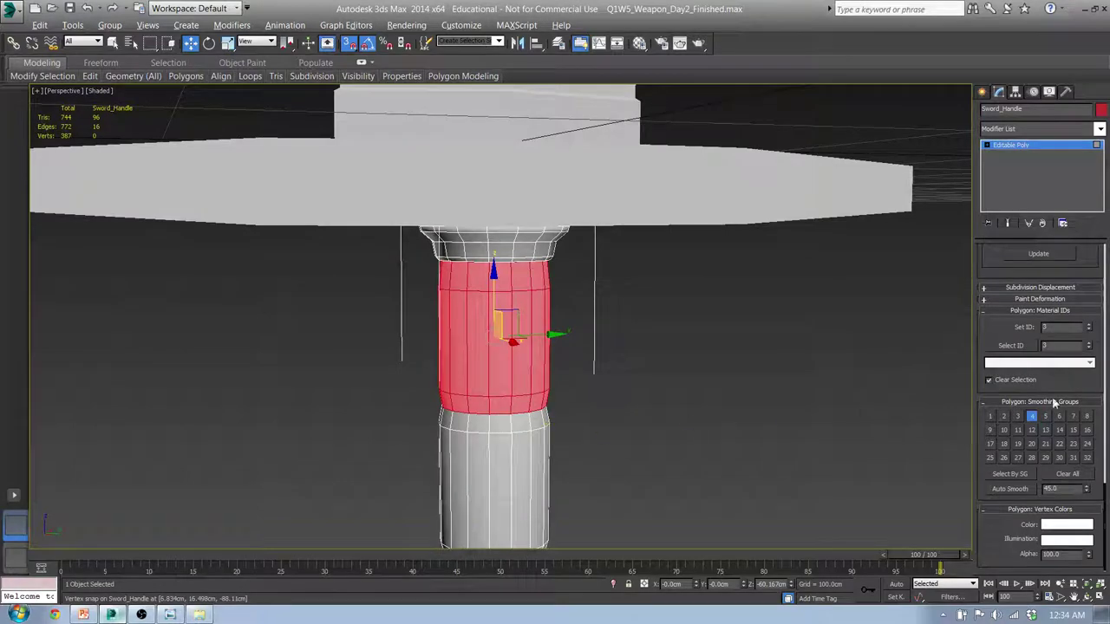
{"action": "middle_click_drag", "start_coordinate": [619, 415], "coordinate": [660, 324]}
{"action": "left_click_drag", "start_coordinate": [660, 324], "coordinate": [454, 297]}
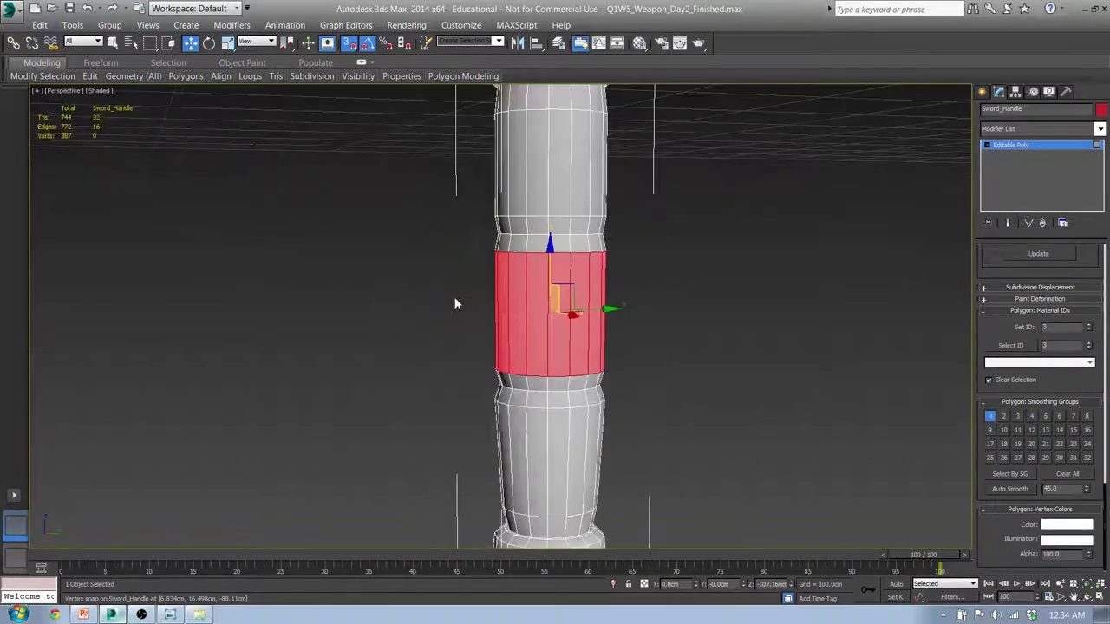
Select the ring of polygons around the flared collar below the handguard and check its smoothing group.
{"action": "middle_click_drag", "start_coordinate": [583, 197], "coordinate": [499, 387]}
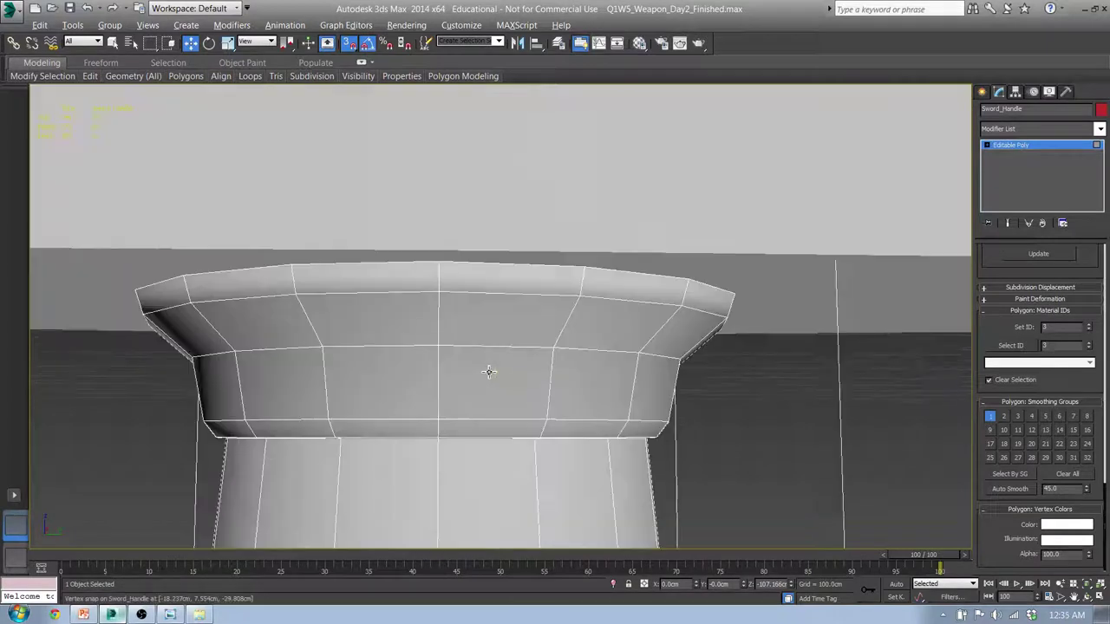
{"action": "scroll", "coordinate": [487, 375], "scroll_direction": "up", "scroll_amount": 6}
{"action": "left_click", "coordinate": [490, 373]}
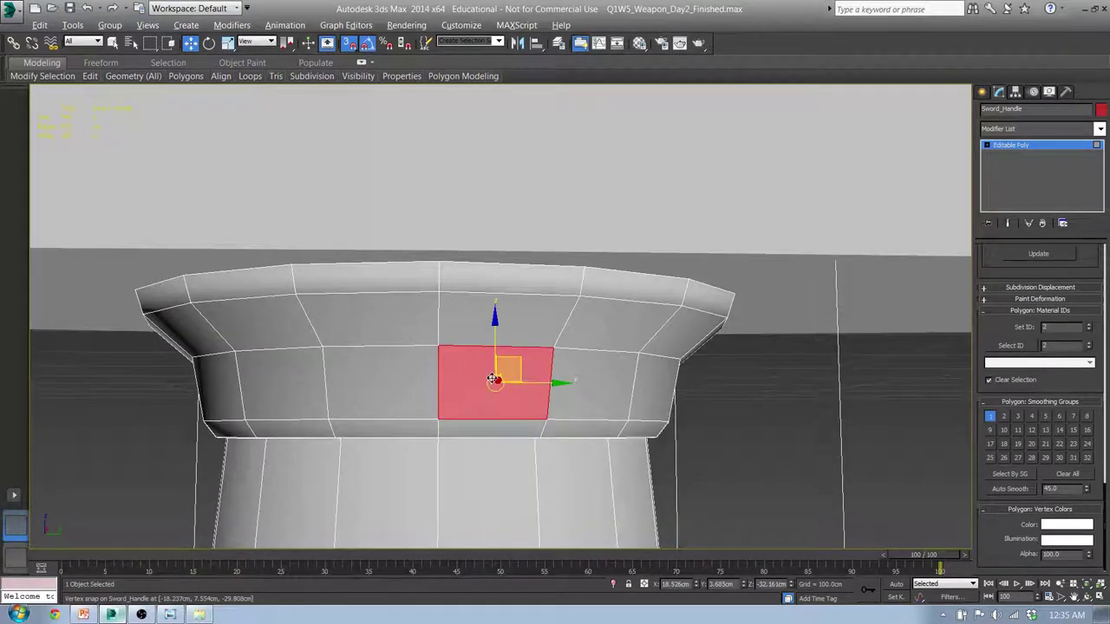
{"action": "left_click", "coordinate": [608, 388], "text": "shift"}
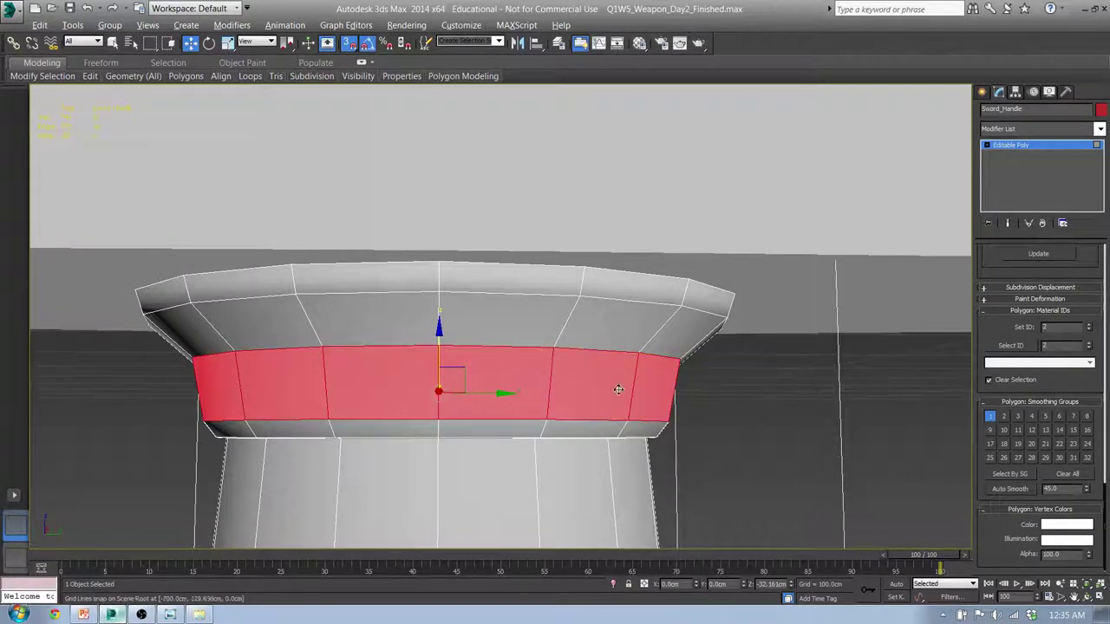
Select the whole flared collar from the left view and inspect its hidden top cap in wireframe.
{"action": "key", "text": "l"}
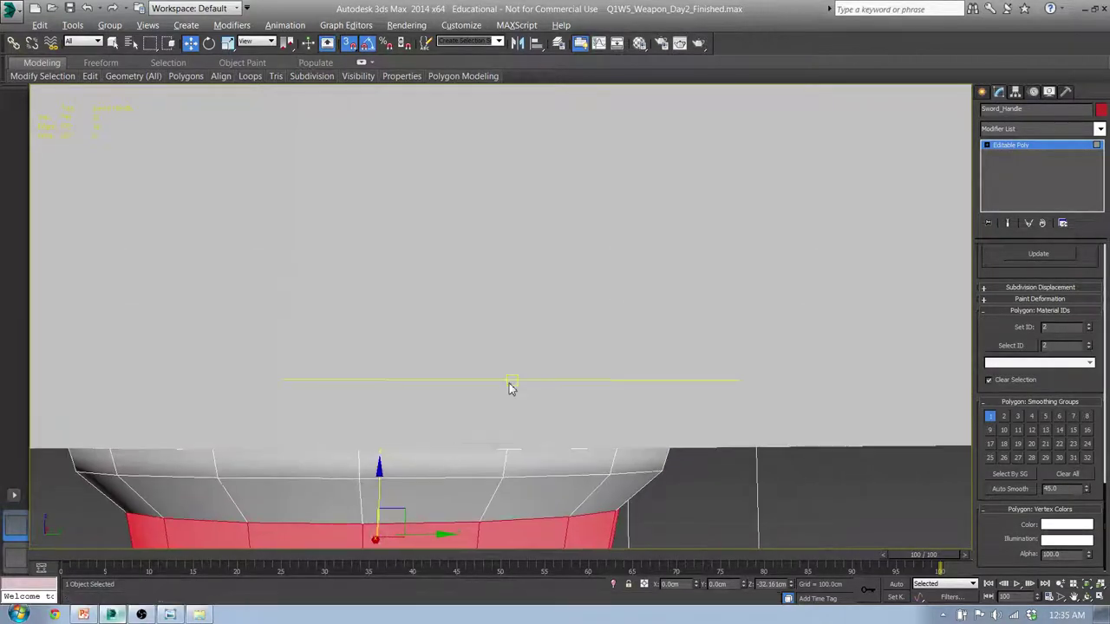
{"action": "scroll", "coordinate": [469, 359], "scroll_direction": "up", "scroll_amount": 5}
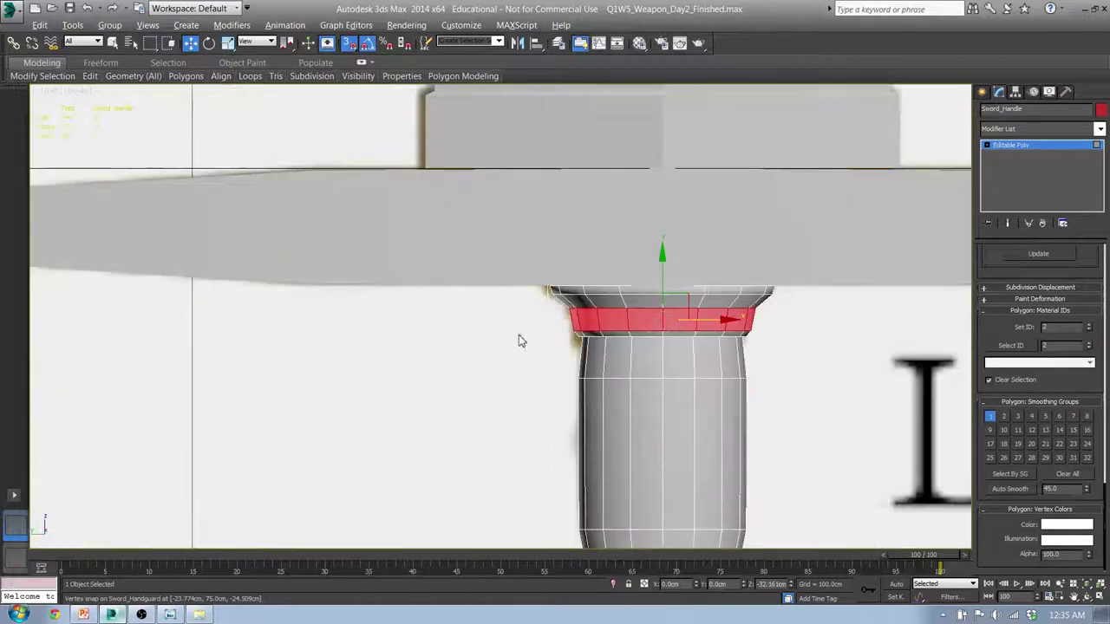
{"action": "middle_click_drag", "start_coordinate": [518, 341], "coordinate": [440, 348]}
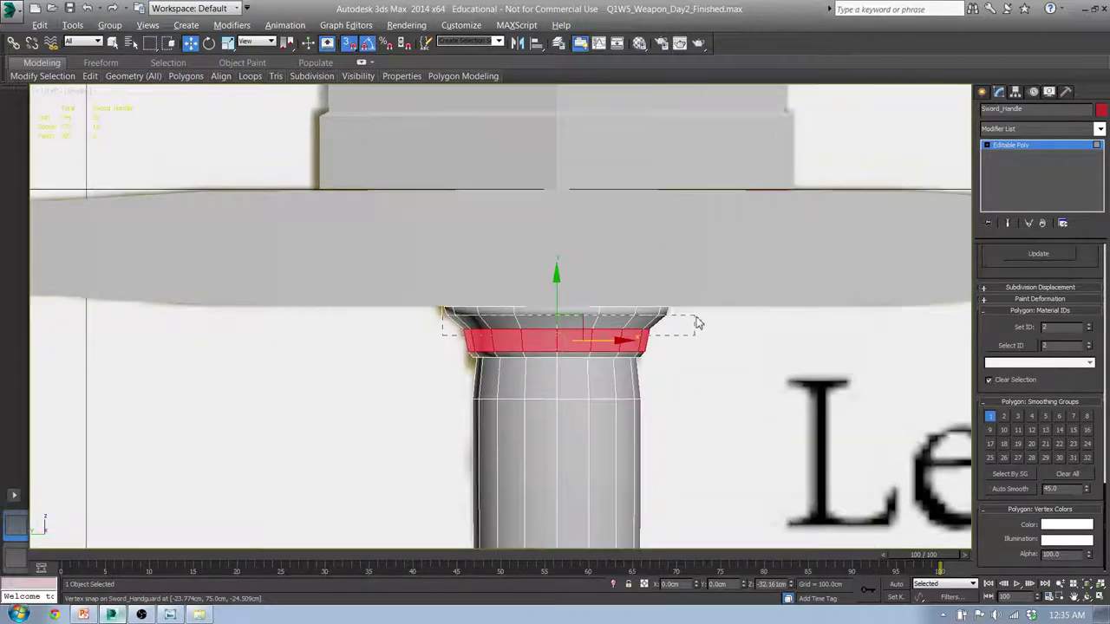
{"action": "mouse_move", "coordinate": [698, 323]}
{"action": "left_mouse_down"}
{"action": "mouse_move", "coordinate": [705, 310]}
{"action": "mouse_move", "coordinate": [701, 319]}
{"action": "left_mouse_up"}
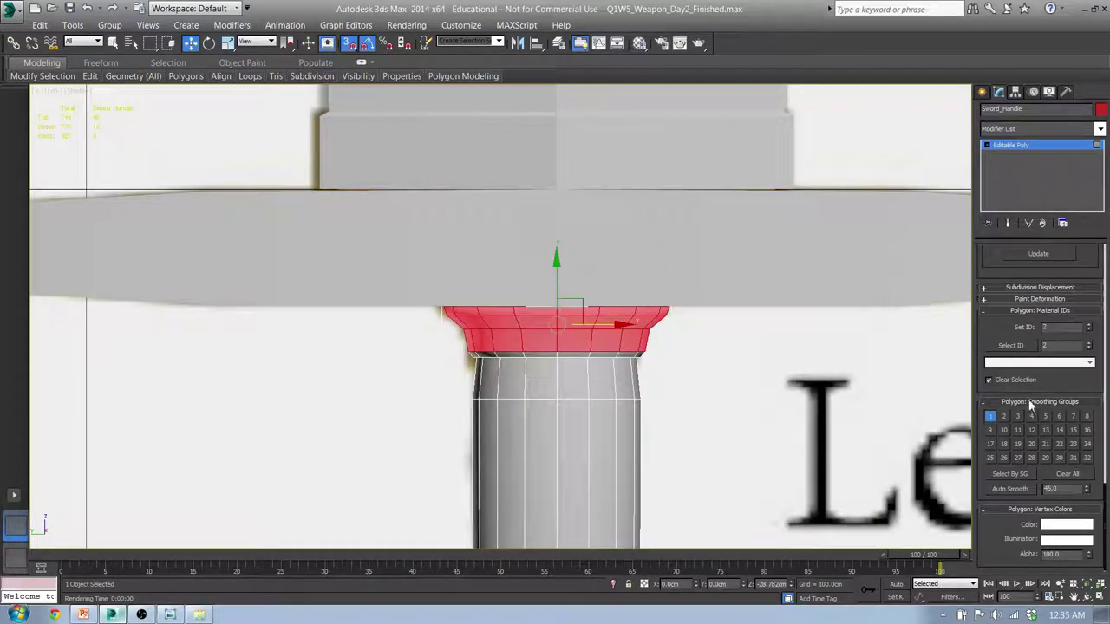
{"action": "mouse_move", "coordinate": [631, 317]}
{"action": "middle_mouse_down", "text": "alt"}
{"action": "mouse_move", "coordinate": [625, 334]}
{"action": "mouse_move", "coordinate": [547, 325]}
{"action": "mouse_move", "coordinate": [565, 341]}
{"action": "middle_mouse_up", "text": "alt"}
{"action": "key", "text": "F3"}
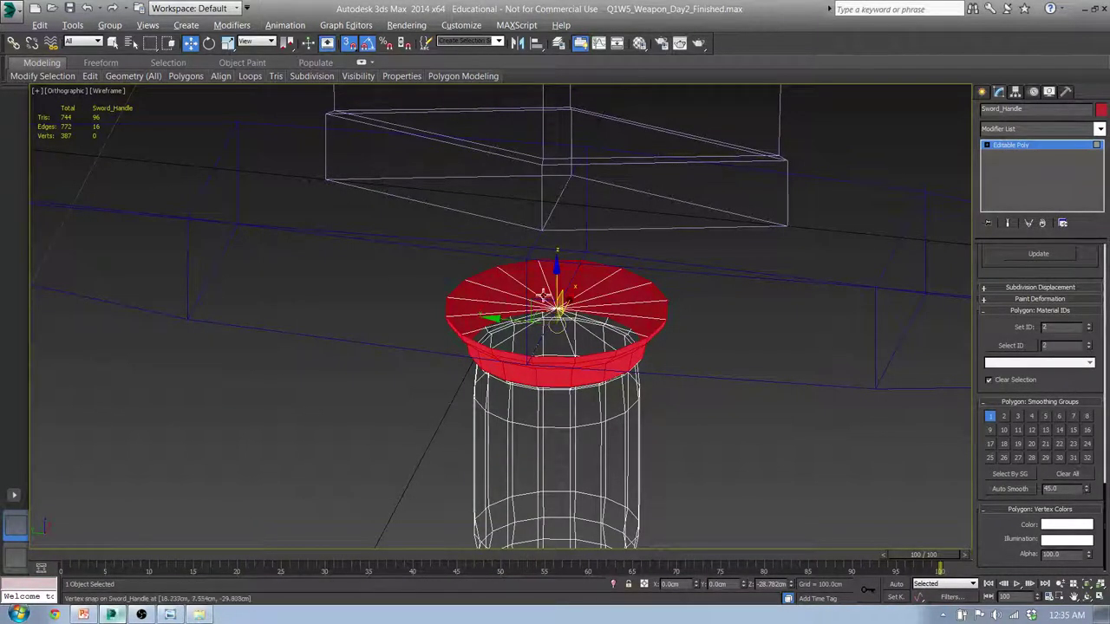
Leave polygon editing, restore shaded display and isolate the sword handle.
{"action": "left_click", "coordinate": [983, 91]}
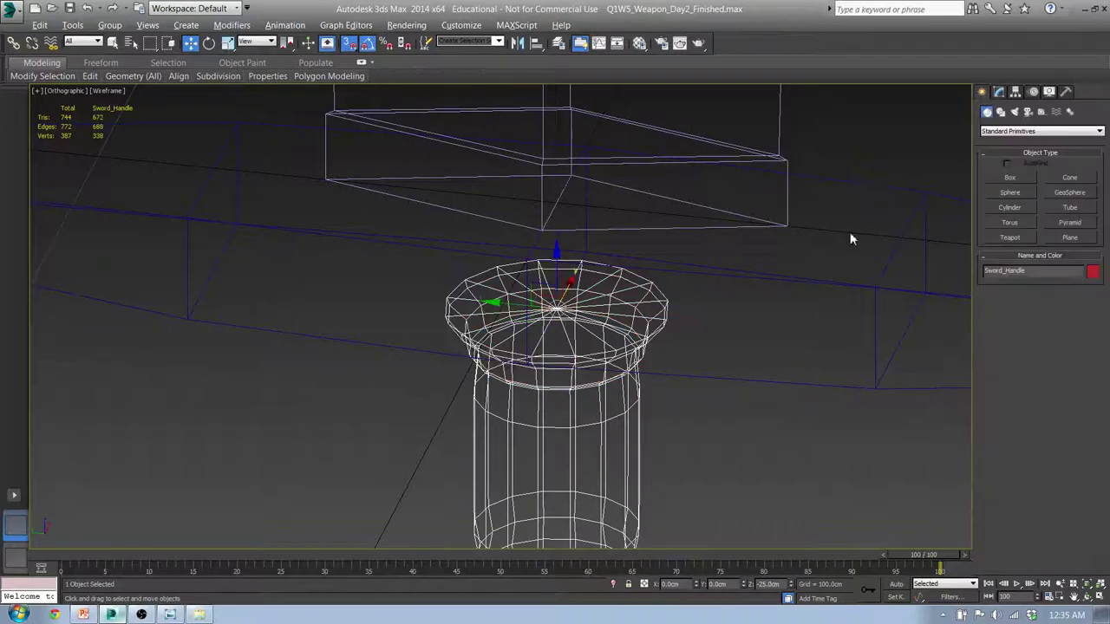
{"action": "middle_click_drag", "start_coordinate": [850, 238], "coordinate": [659, 329], "text": "alt"}
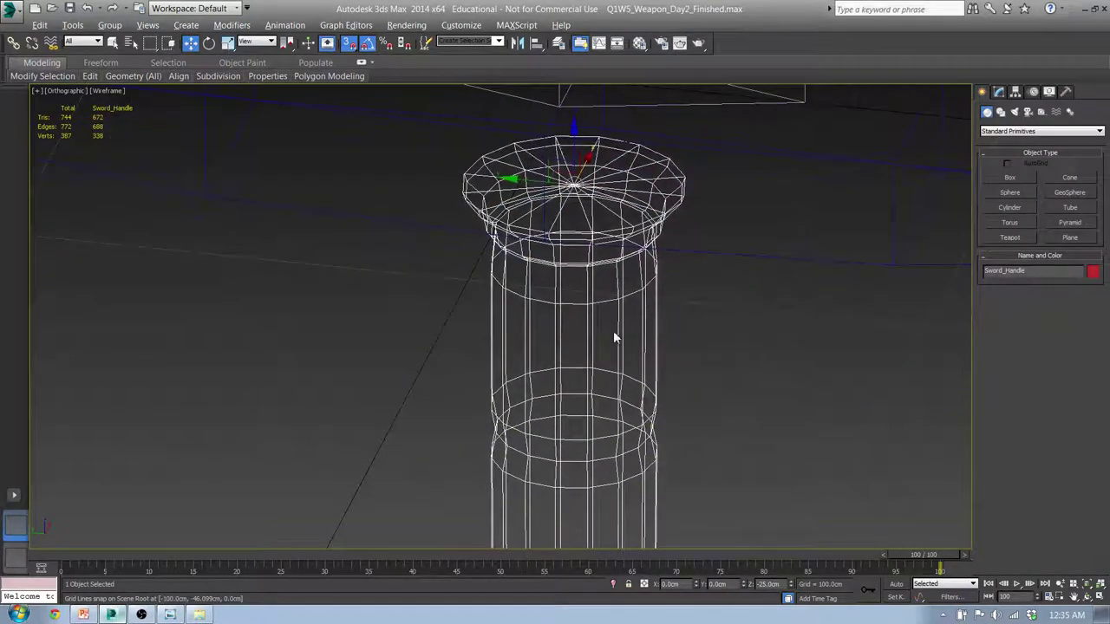
{"action": "key", "text": "F3"}
{"action": "right_click", "coordinate": [556, 295]}
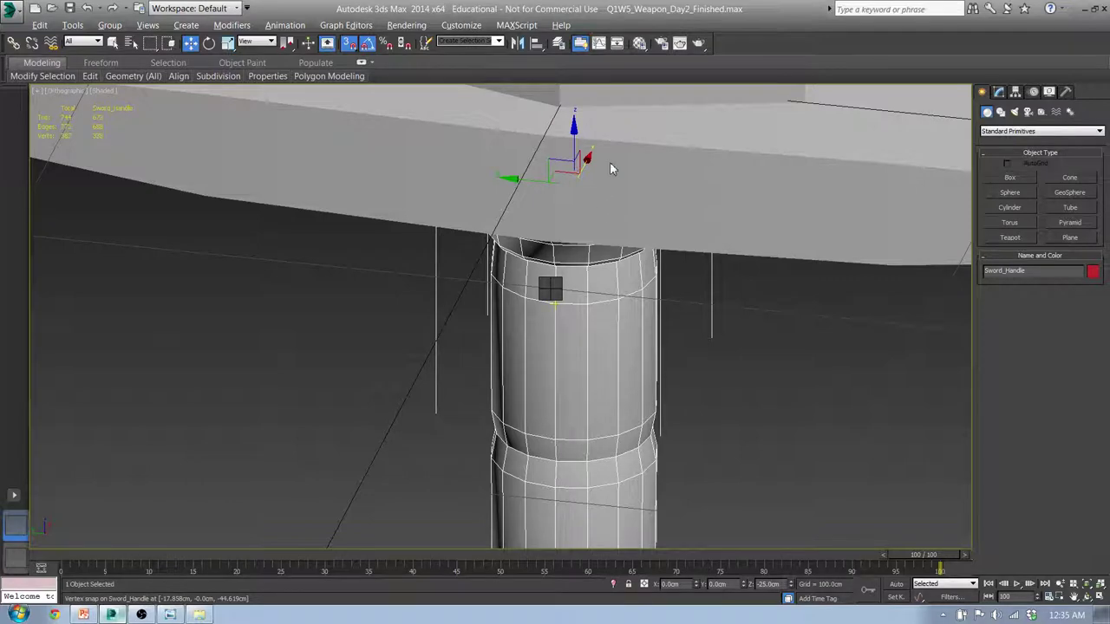
{"action": "key", "text": "alt+q"}
{"action": "scroll", "coordinate": [502, 198], "scroll_direction": "up", "scroll_amount": 2}
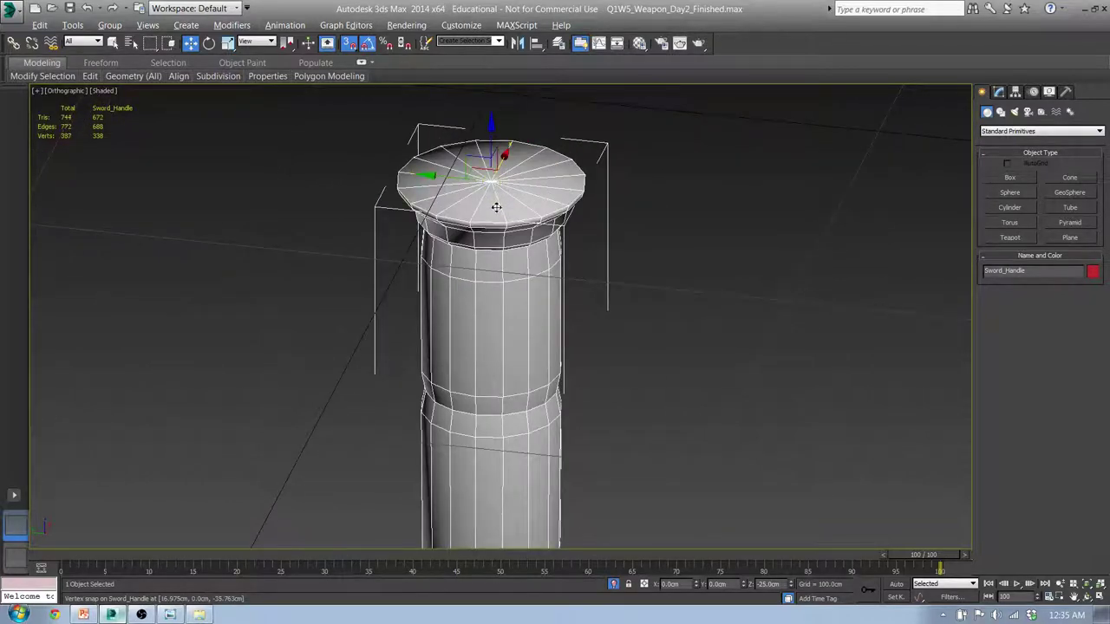
Select only the flat cap polygons on the handle's upper end and delete them.
{"action": "key", "text": "4"}
{"action": "left_click", "coordinate": [496, 206]}
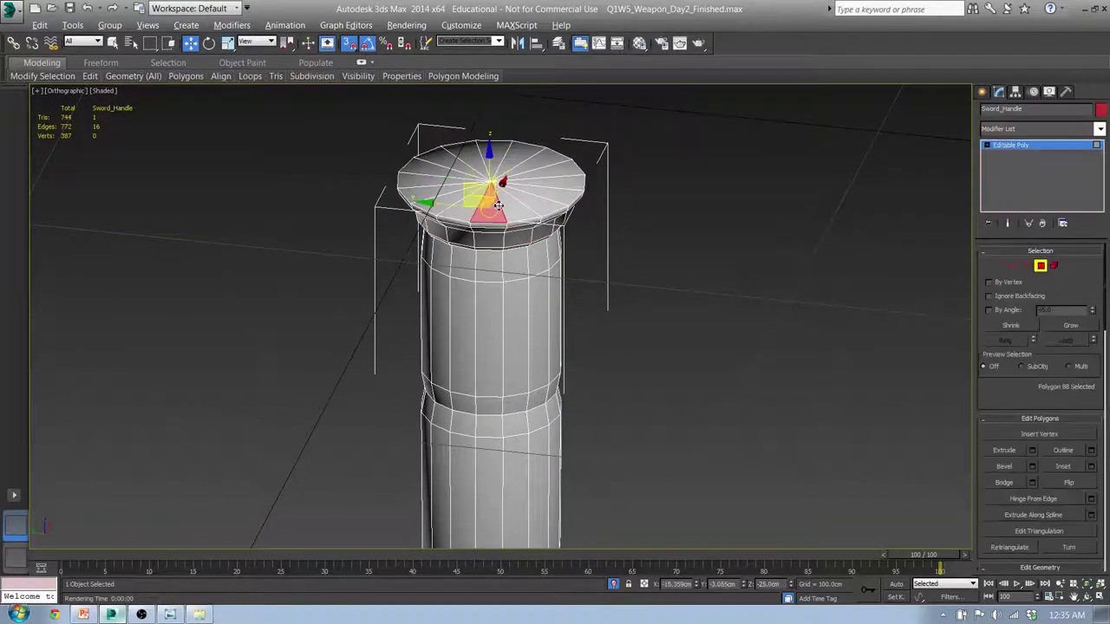
{"action": "middle_click_drag", "start_coordinate": [508, 239], "coordinate": [496, 234], "text": "alt"}
{"action": "key", "text": "l"}
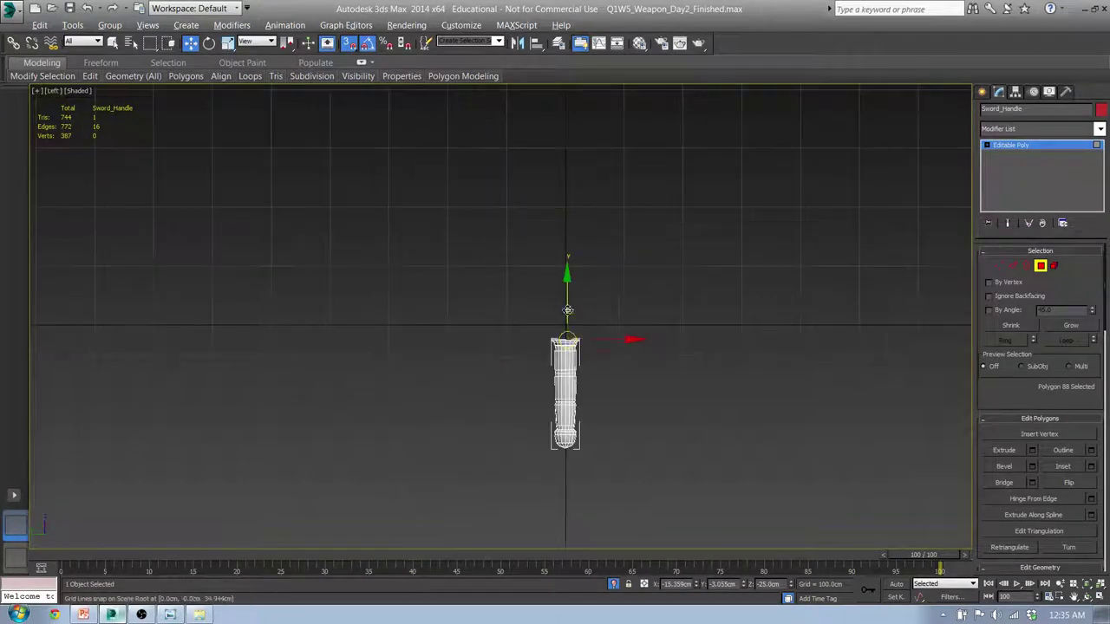
{"action": "scroll", "coordinate": [572, 344], "scroll_direction": "up", "scroll_amount": 10}
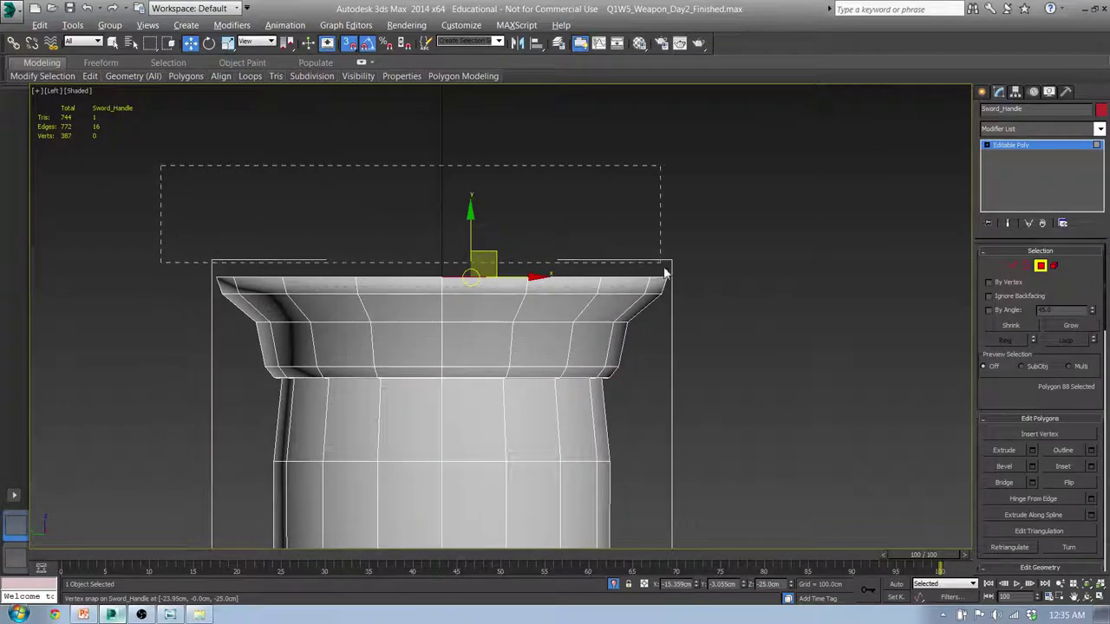
{"action": "left_click_drag", "start_coordinate": [693, 282], "coordinate": [695, 283]}
{"action": "left_click_drag", "start_coordinate": [790, 426], "coordinate": [170, 286], "text": "alt"}
{"action": "middle_click_drag", "start_coordinate": [396, 248], "coordinate": [384, 276], "text": "alt"}
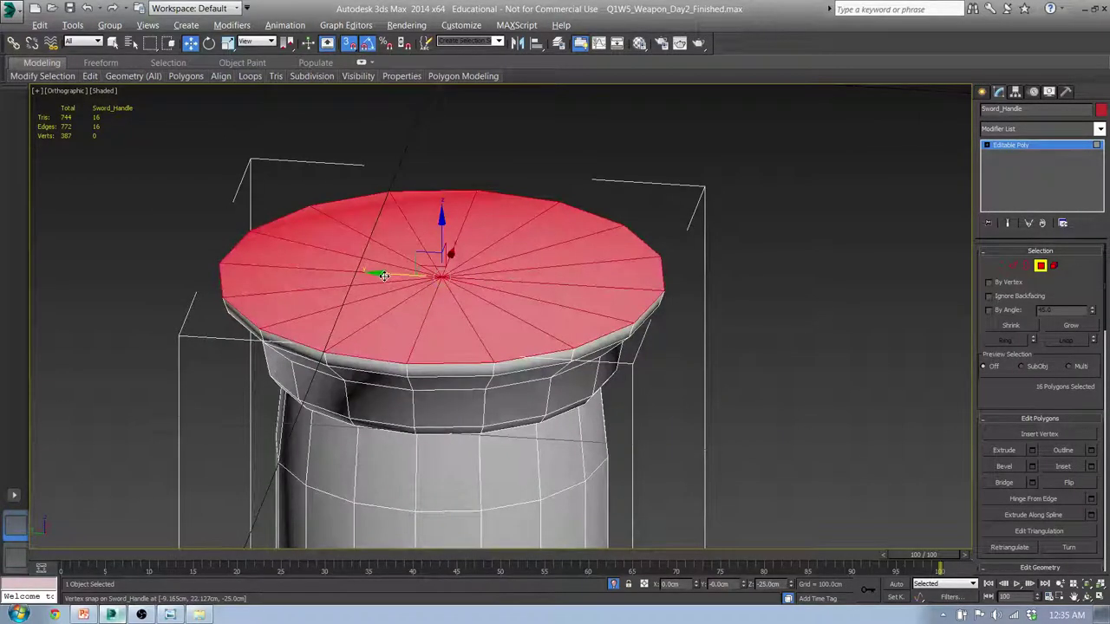
{"action": "key", "text": "Delete"}
End the handle's isolation in the left view, leave its polygon editing and select the sword blade.
{"action": "middle_click_drag", "start_coordinate": [576, 369], "coordinate": [583, 327]}
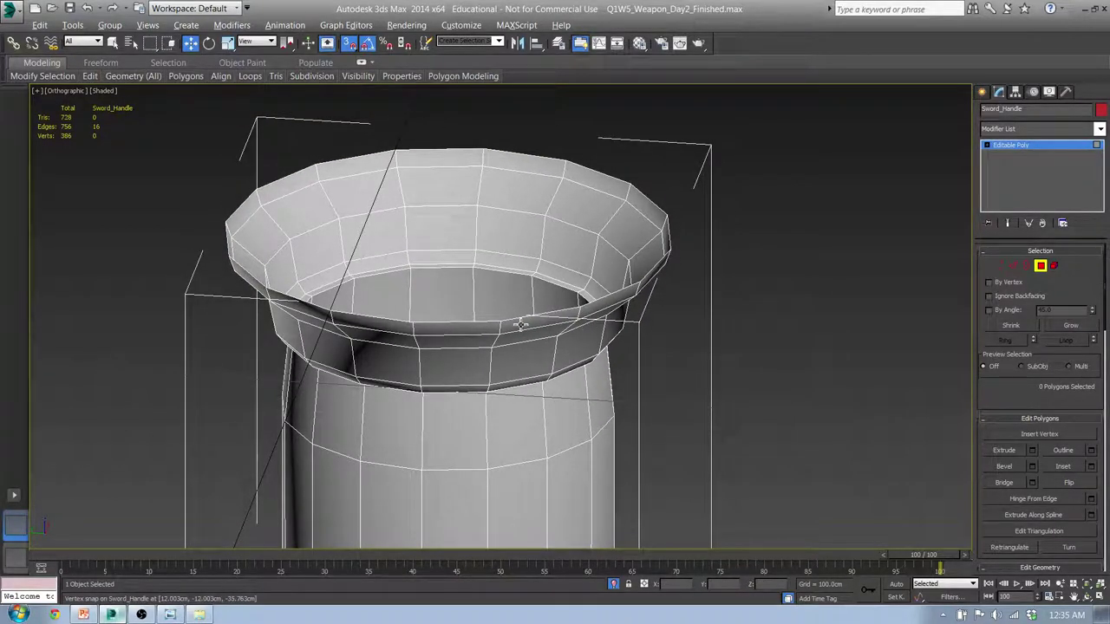
{"action": "scroll", "coordinate": [626, 264], "scroll_direction": "down", "scroll_amount": 2}
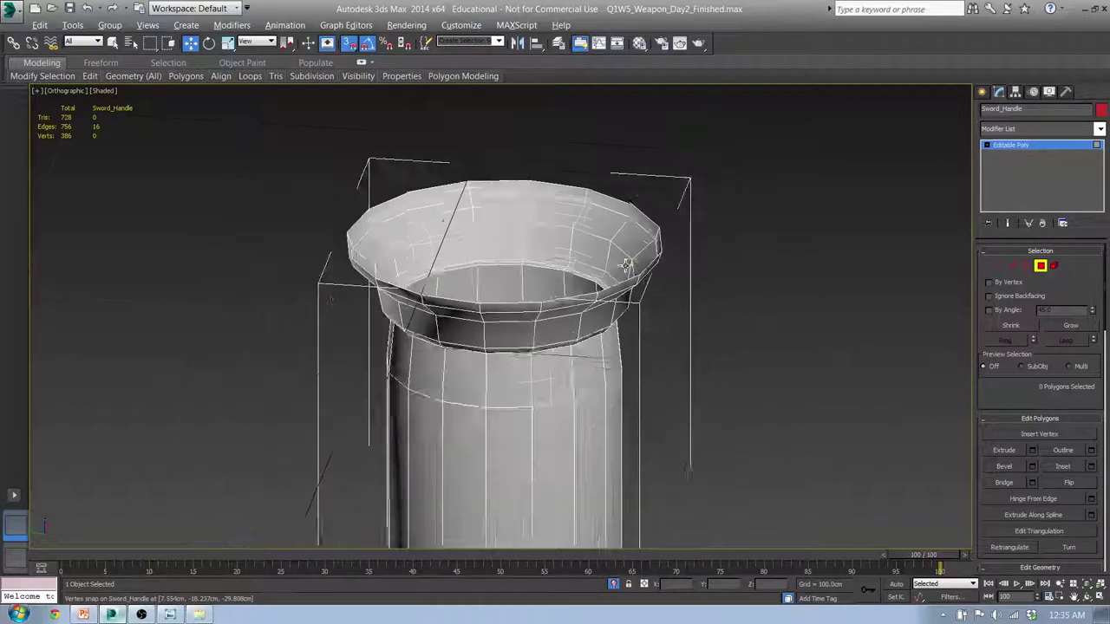
{"action": "scroll", "coordinate": [626, 264], "scroll_direction": "down", "scroll_amount": 3}
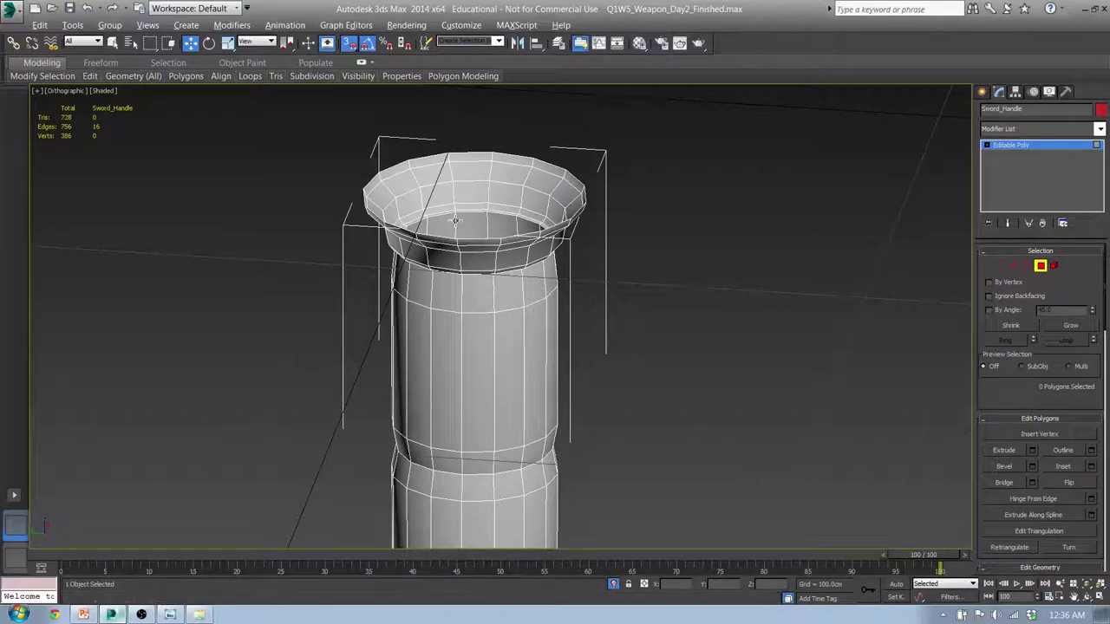
{"action": "middle_click_drag", "start_coordinate": [510, 250], "coordinate": [557, 269]}
{"action": "scroll", "coordinate": [556, 269], "scroll_direction": "down", "scroll_amount": 5}
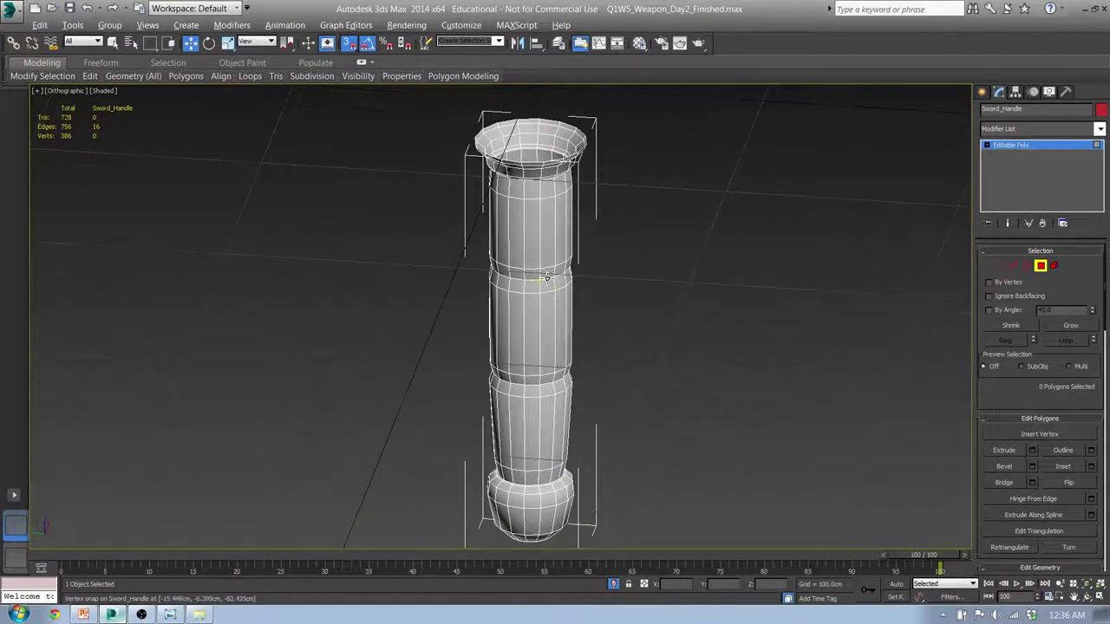
{"action": "key", "text": "l"}
{"action": "scroll", "coordinate": [570, 365], "scroll_direction": "up", "scroll_amount": 3}
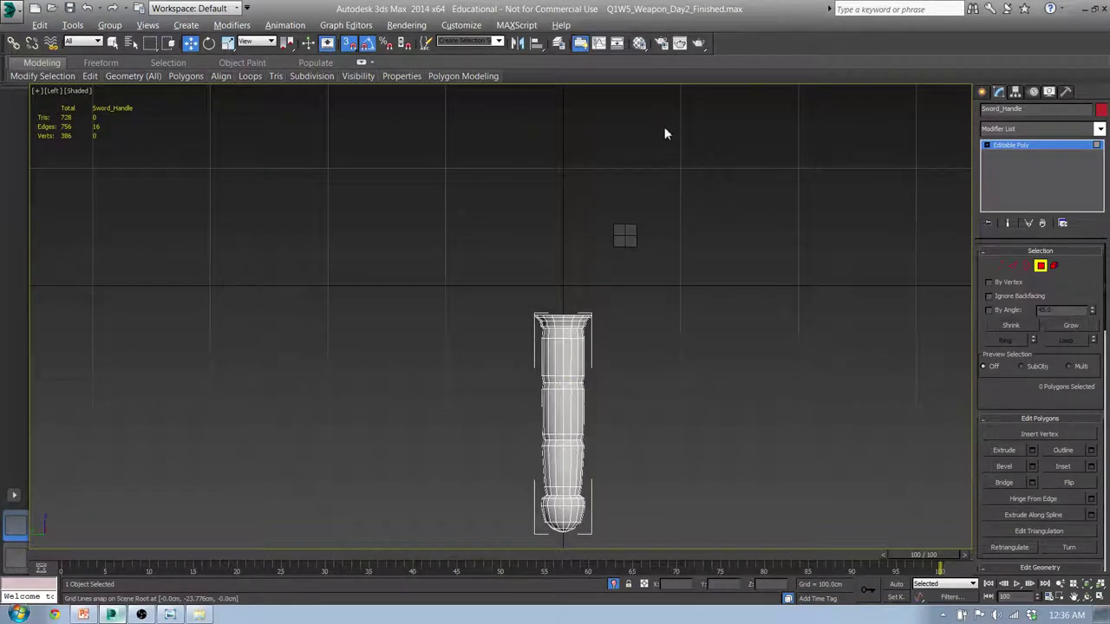
{"action": "key", "text": "alt+q"}
{"action": "middle_click_drag", "start_coordinate": [596, 248], "coordinate": [581, 296]}
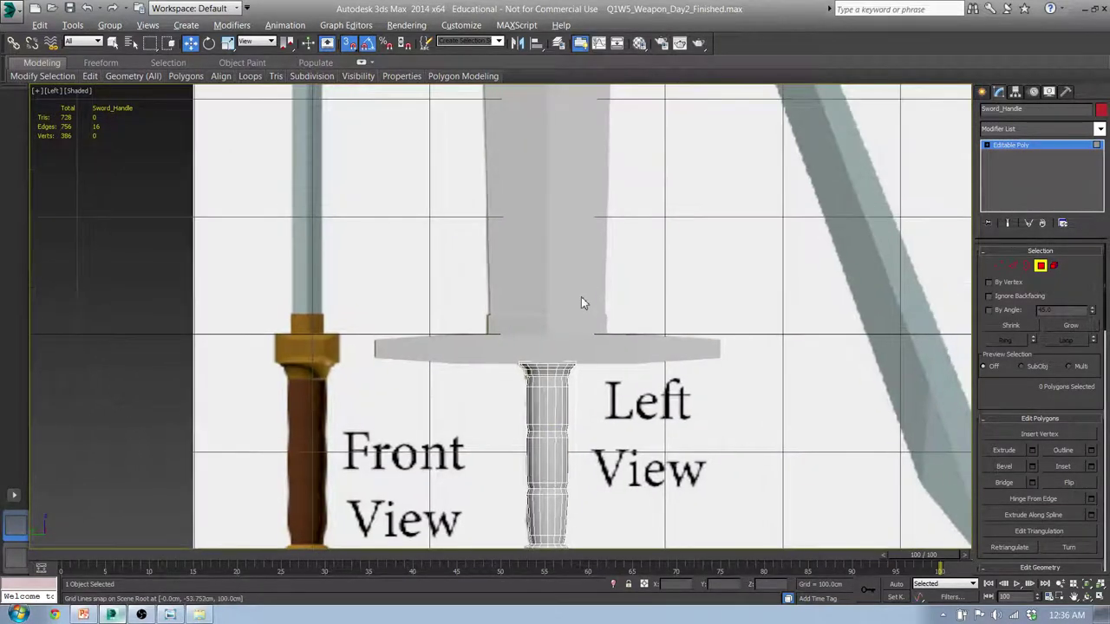
{"action": "left_click", "coordinate": [982, 92]}
{"action": "left_click", "coordinate": [524, 227]}
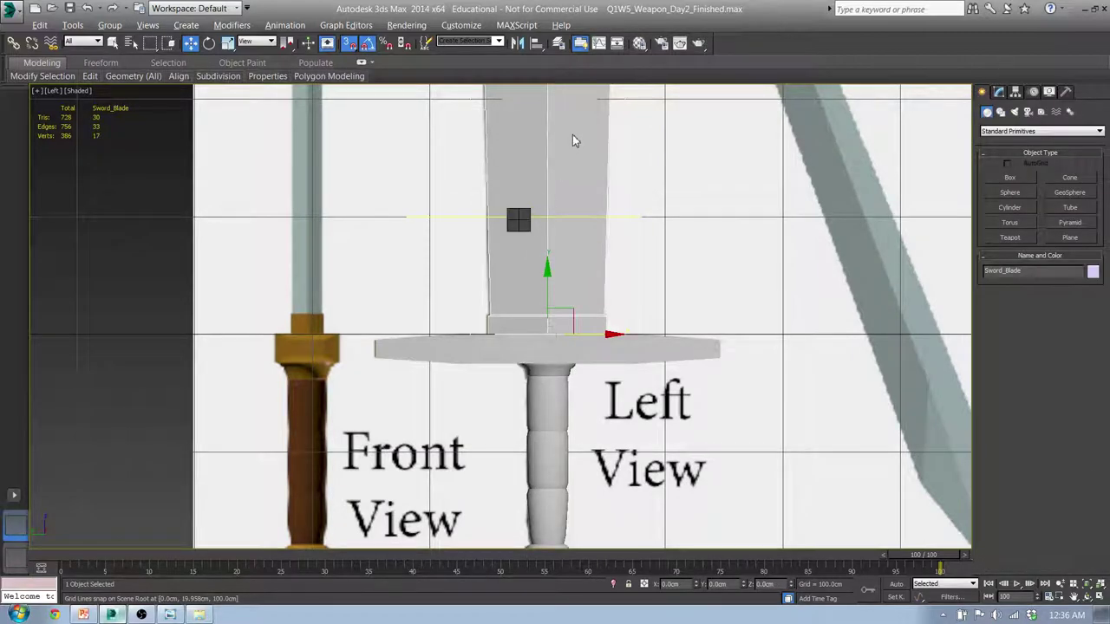
Isolate the sword blade and enter polygon editing at its lower end.
{"action": "key", "text": "alt+q"}
{"action": "middle_click_drag", "start_coordinate": [519, 423], "coordinate": [537, 206]}
{"action": "scroll", "coordinate": [487, 304], "scroll_direction": "up", "scroll_amount": 2}
{"action": "scroll", "coordinate": [486, 304], "scroll_direction": "up", "scroll_amount": 2}
{"action": "key", "text": "4"}
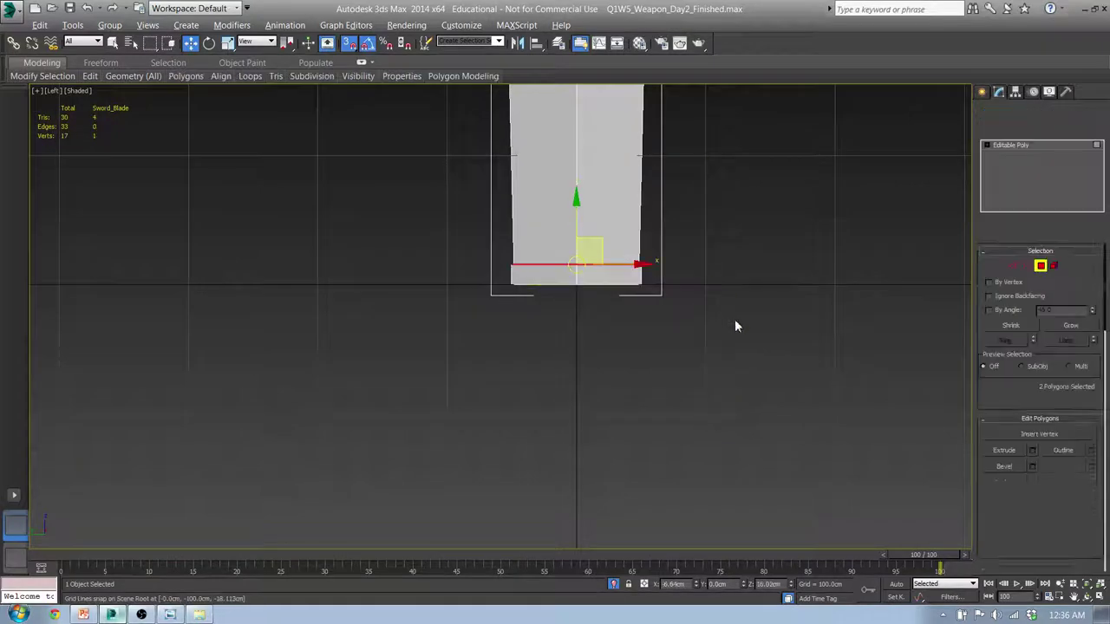
Select only the two cap polygons on the blade's lower end and delete them.
{"action": "left_click_drag", "start_coordinate": [736, 323], "coordinate": [460, 280]}
{"action": "left_click_drag", "start_coordinate": [419, 166], "coordinate": [718, 274], "text": "alt"}
{"action": "middle_click_drag", "start_coordinate": [679, 364], "coordinate": [613, 303], "text": "alt"}
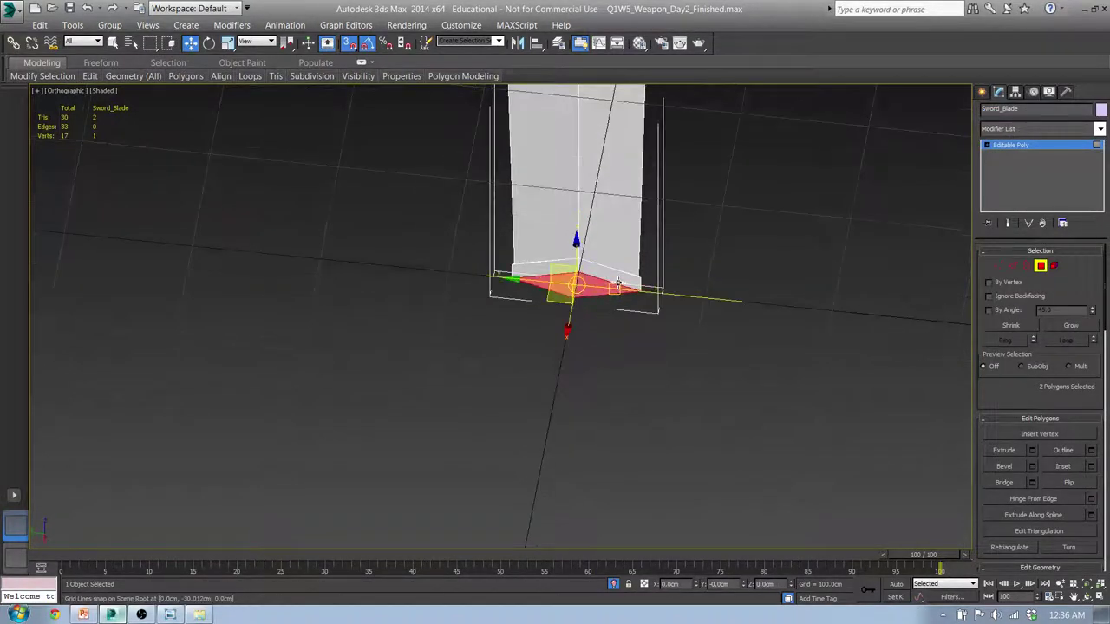
{"action": "scroll", "coordinate": [596, 305], "scroll_direction": "up", "scroll_amount": 5}
{"action": "key", "text": "Delete"}
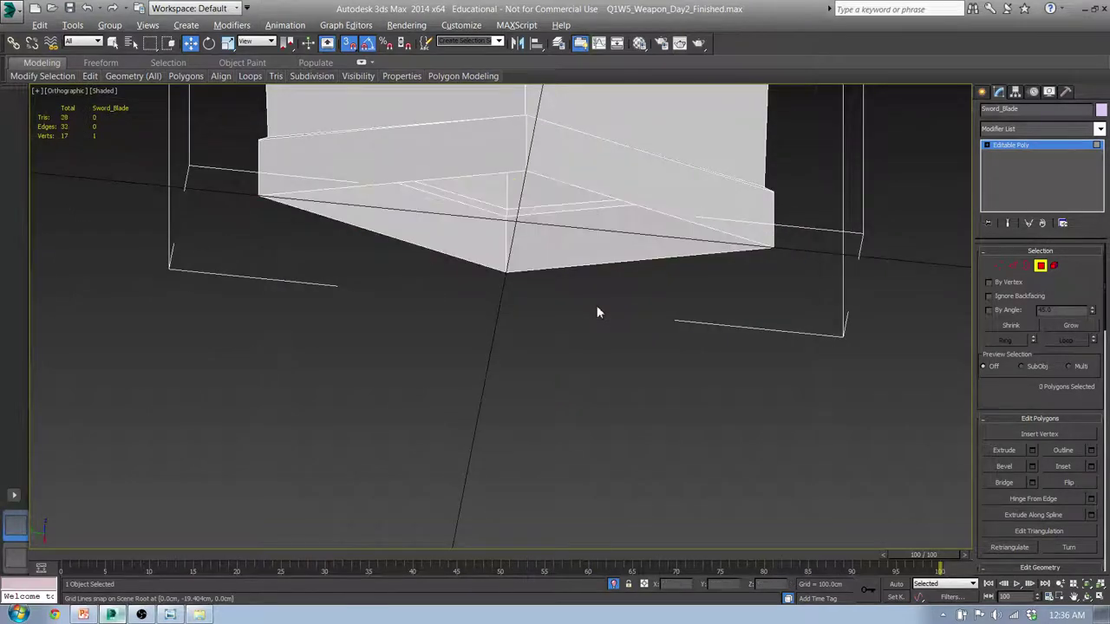
{"action": "middle_click_drag", "start_coordinate": [597, 307], "coordinate": [594, 344]}
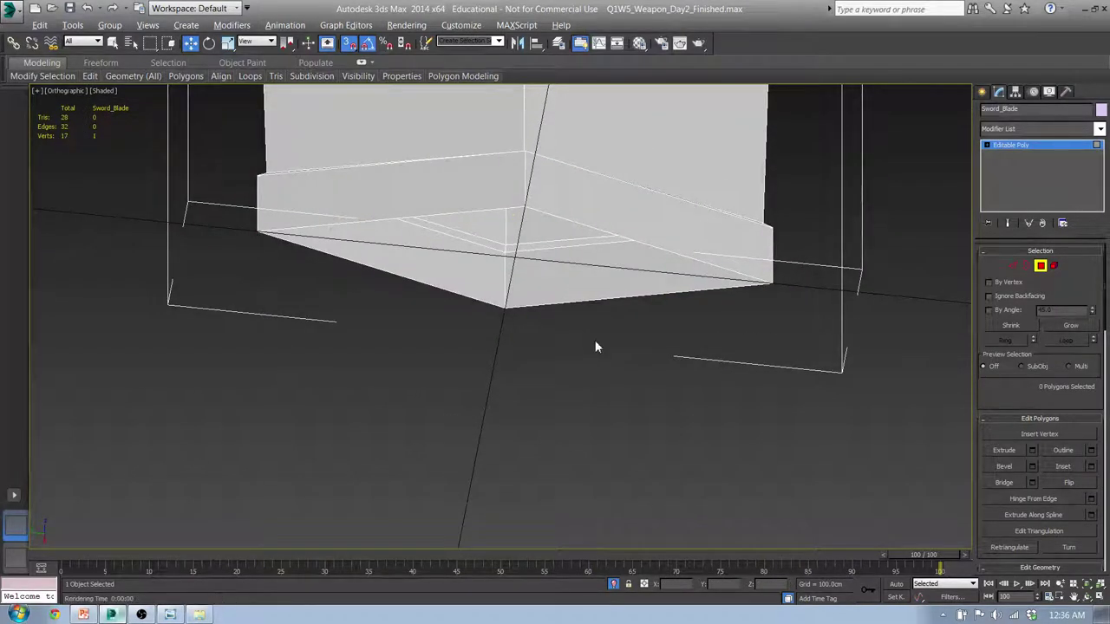
Switch to the front view and end the blade's isolation.
{"action": "key", "text": "f"}
{"action": "middle_click_drag", "start_coordinate": [525, 312], "coordinate": [519, 407]}
{"action": "scroll", "coordinate": [519, 408], "scroll_direction": "down", "scroll_amount": 5}
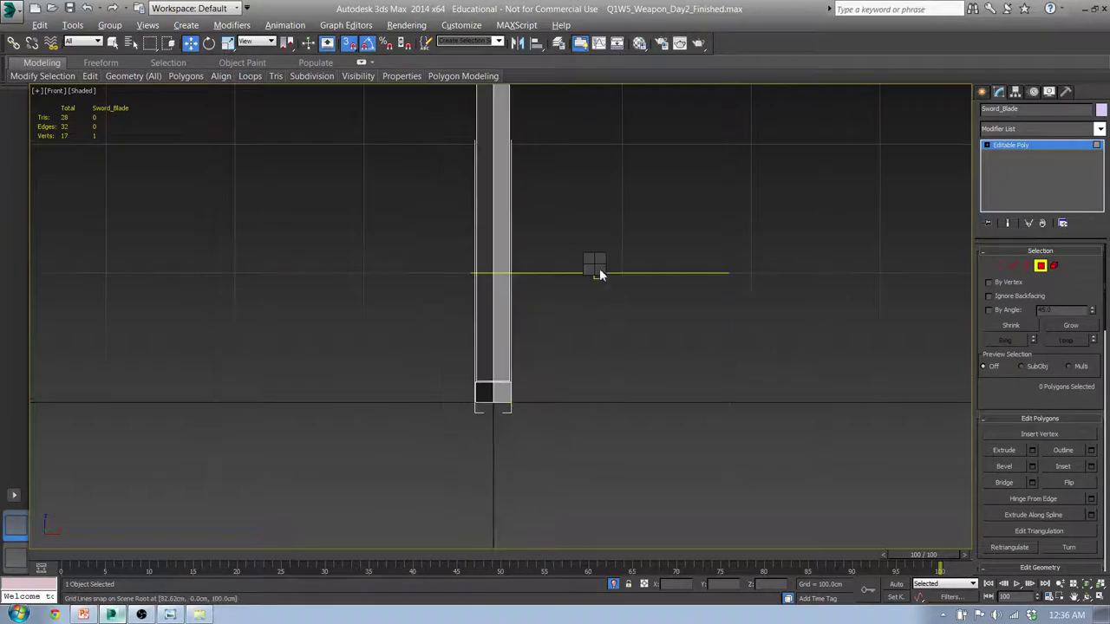
{"action": "key", "text": "alt+q"}
Examine the blade along its length and its joint with the handguard and handle in the front view.
{"action": "middle_click_drag", "start_coordinate": [540, 273], "coordinate": [509, 475]}
{"action": "scroll", "coordinate": [509, 478], "scroll_direction": "down", "scroll_amount": 2}
{"action": "scroll", "coordinate": [509, 478], "scroll_direction": "down", "scroll_amount": 5}
{"action": "scroll", "coordinate": [496, 268], "scroll_direction": "up", "scroll_amount": 8}
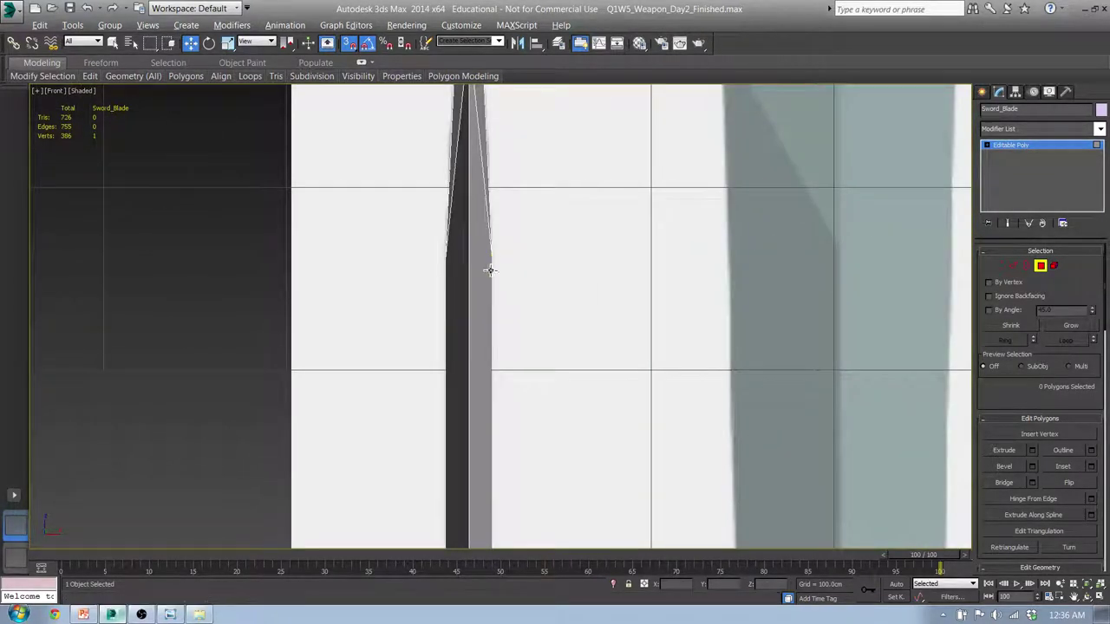
{"action": "middle_click_drag", "start_coordinate": [485, 265], "coordinate": [500, 235]}
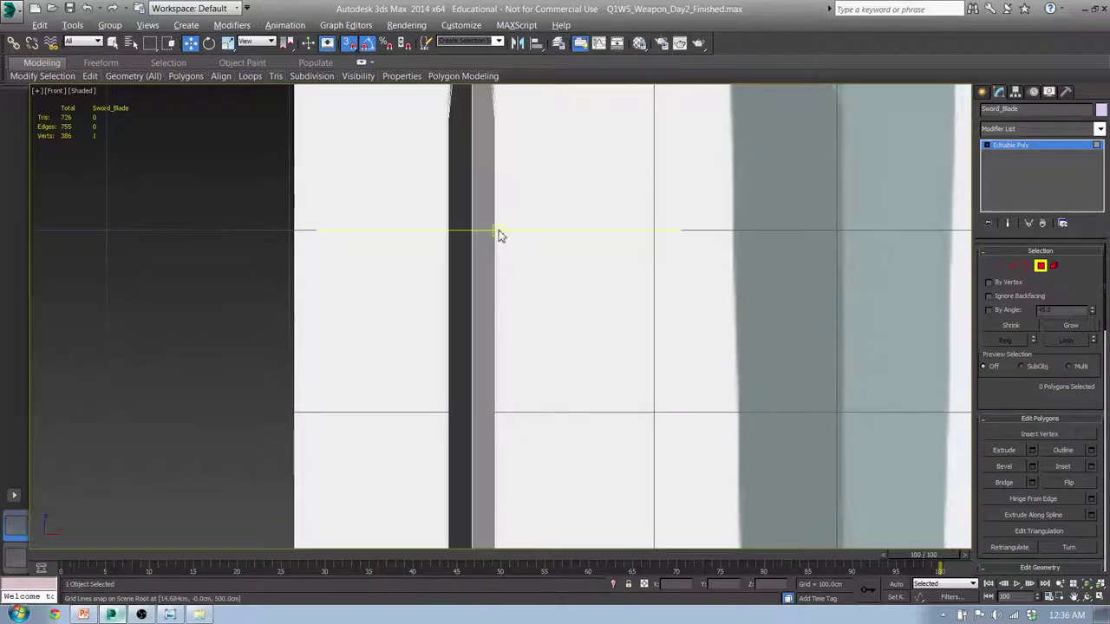
{"action": "scroll", "coordinate": [499, 234], "scroll_direction": "down", "scroll_amount": 4}
{"action": "middle_click_drag", "start_coordinate": [511, 392], "coordinate": [512, 176]}
{"action": "scroll", "coordinate": [500, 350], "scroll_direction": "up", "scroll_amount": 8}
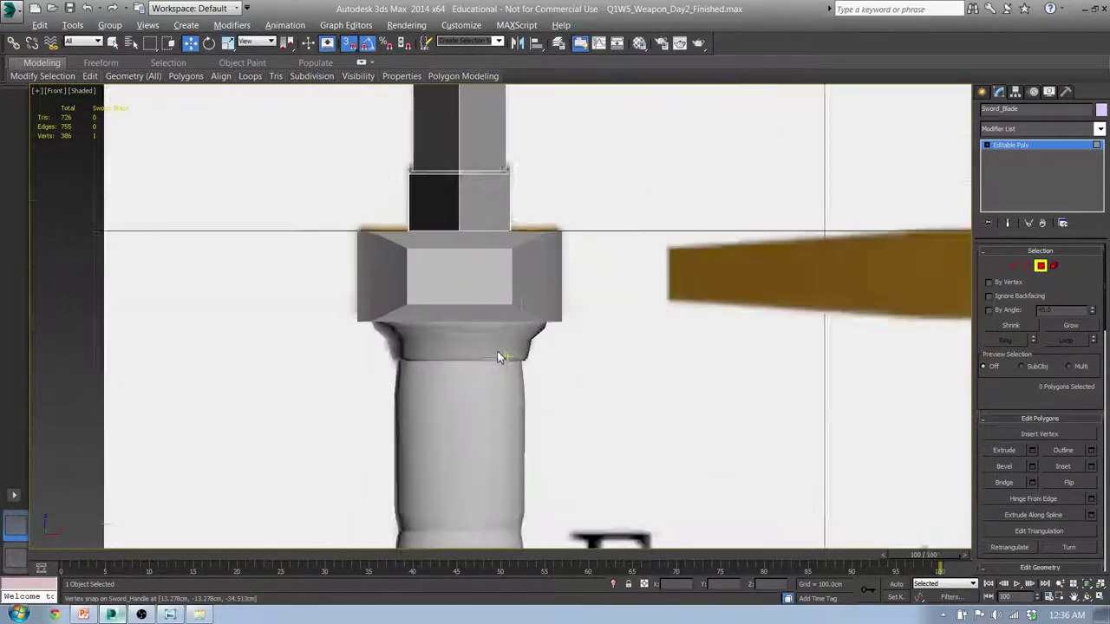
Test-render the handle's flared collar from below, including a close-up of the narrow ledge under it, and close the renders.
{"action": "middle_click_drag", "start_coordinate": [518, 373], "coordinate": [651, 365], "text": "alt"}
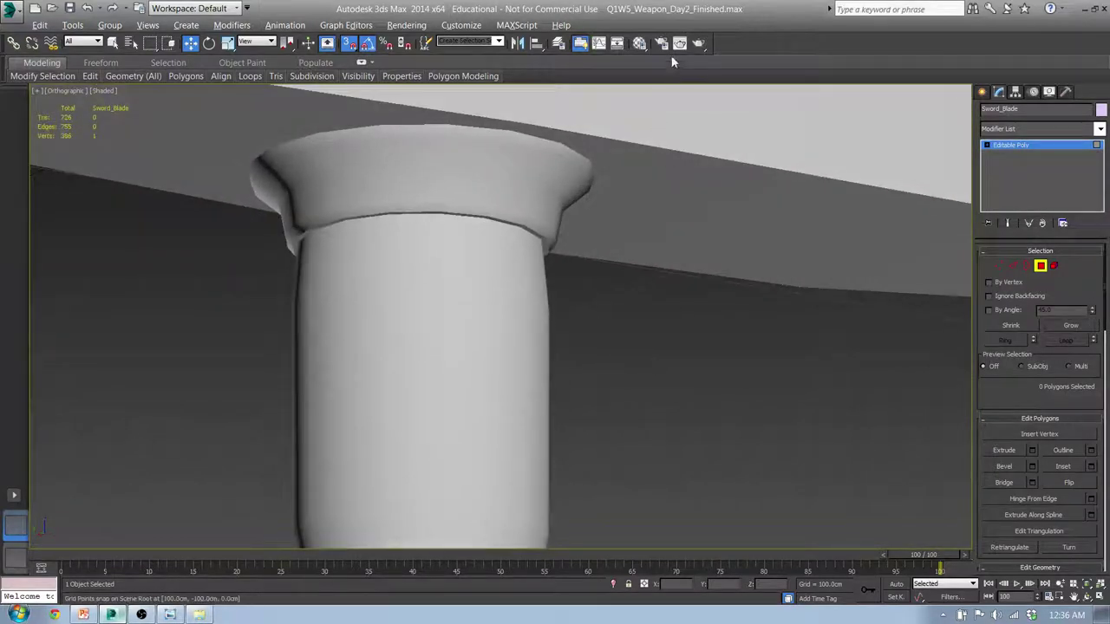
{"action": "left_click", "coordinate": [702, 41]}
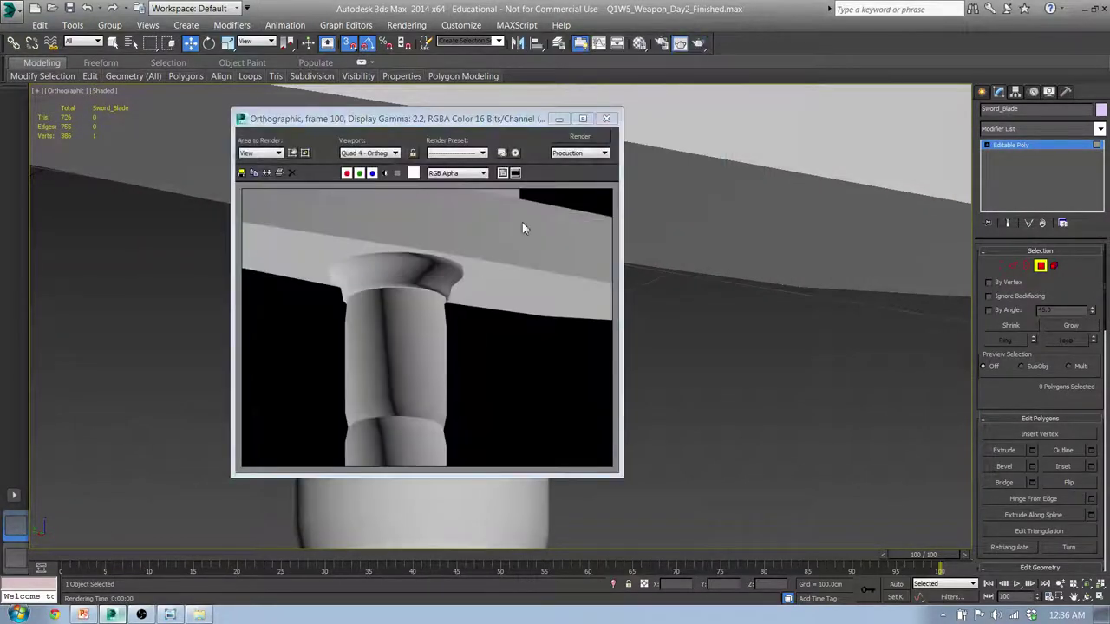
{"action": "left_click", "coordinate": [606, 120]}
{"action": "middle_click_drag", "start_coordinate": [604, 137], "coordinate": [549, 482], "text": "alt"}
{"action": "scroll", "coordinate": [516, 262], "scroll_direction": "up", "scroll_amount": 3}
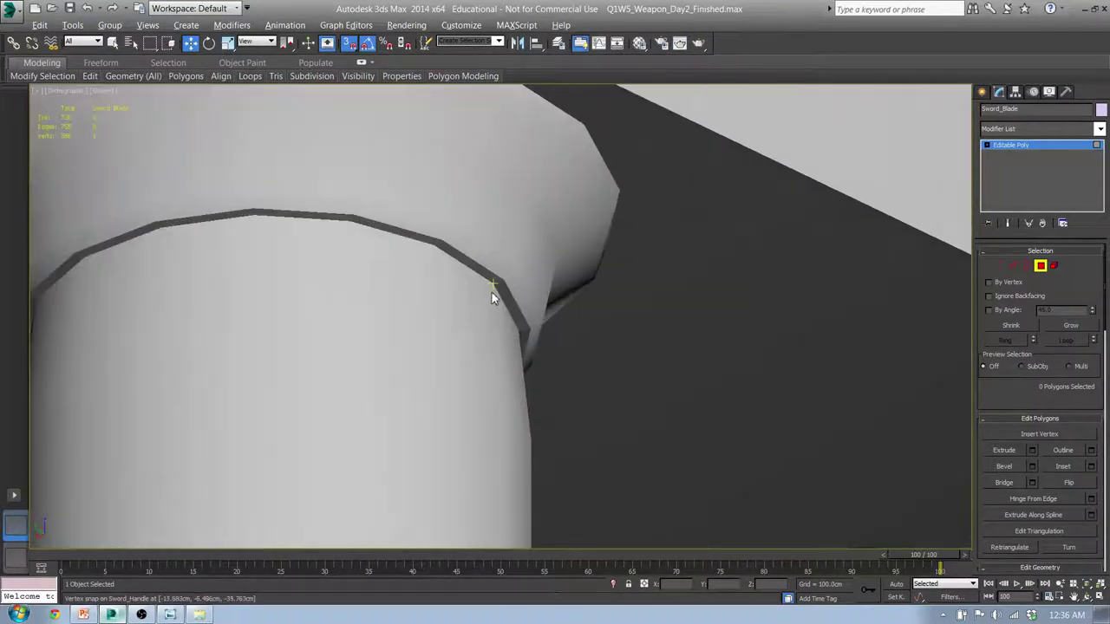
{"action": "left_click", "coordinate": [700, 47]}
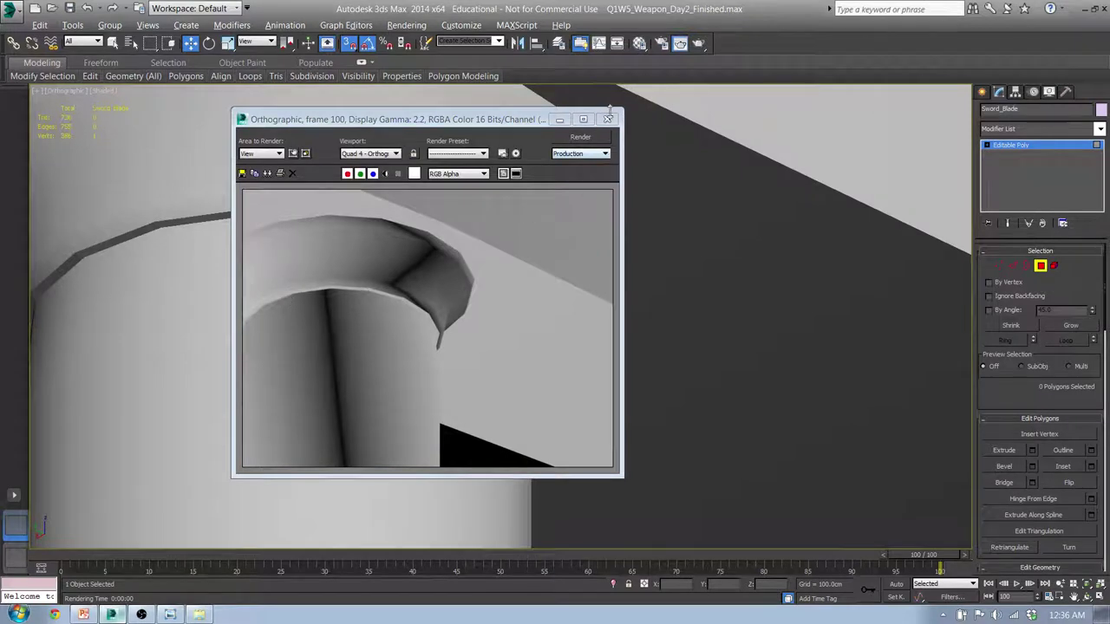
{"action": "left_click", "coordinate": [608, 119]}
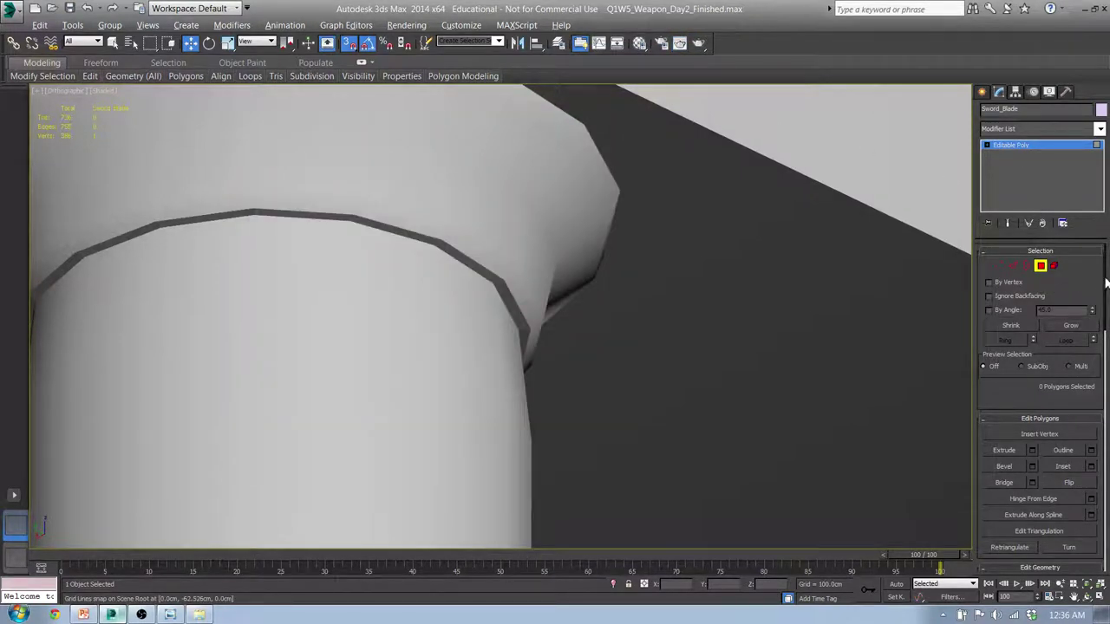
Leave the blade's polygon editing, select the sword handle and enter polygon editing with its smoothing group settings shown.
{"action": "scroll", "coordinate": [1105, 282], "scroll_direction": "down", "scroll_amount": 10}
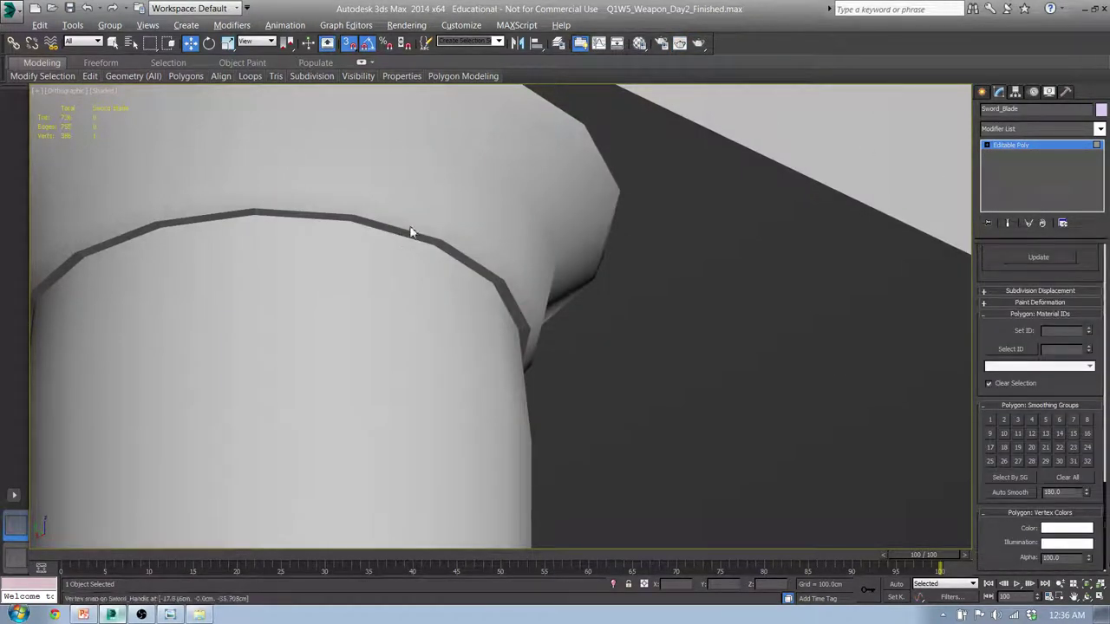
{"action": "left_click", "coordinate": [982, 92]}
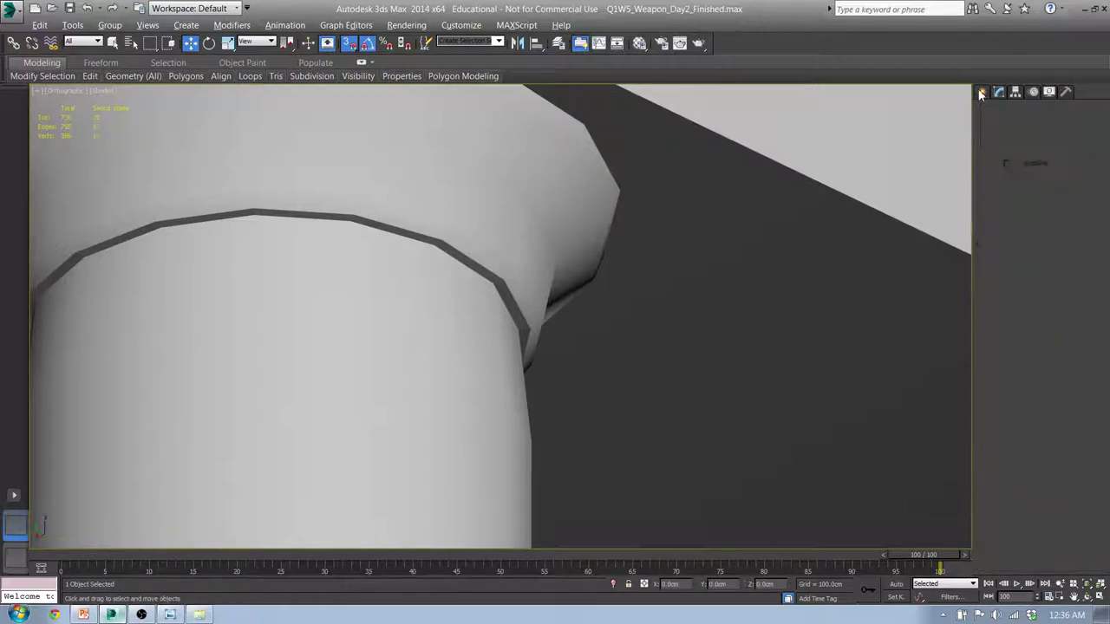
{"action": "left_click", "coordinate": [772, 269]}
{"action": "left_click", "coordinate": [470, 307]}
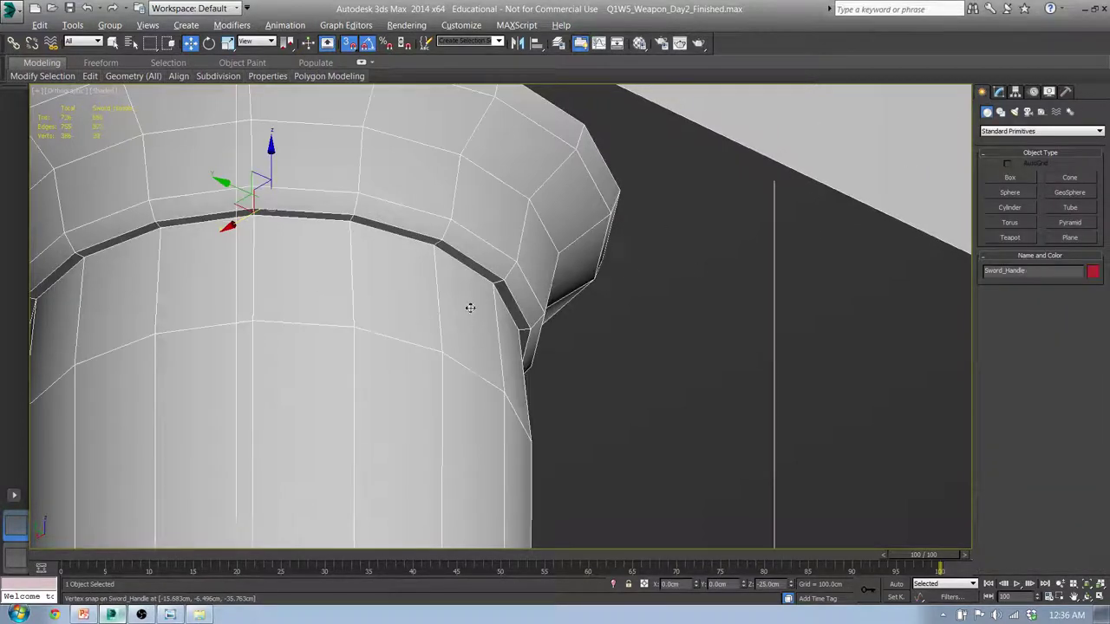
{"action": "left_click", "coordinate": [1000, 92]}
{"action": "left_click_drag", "start_coordinate": [1105, 267], "coordinate": [1106, 529]}
{"action": "key", "text": "4"}
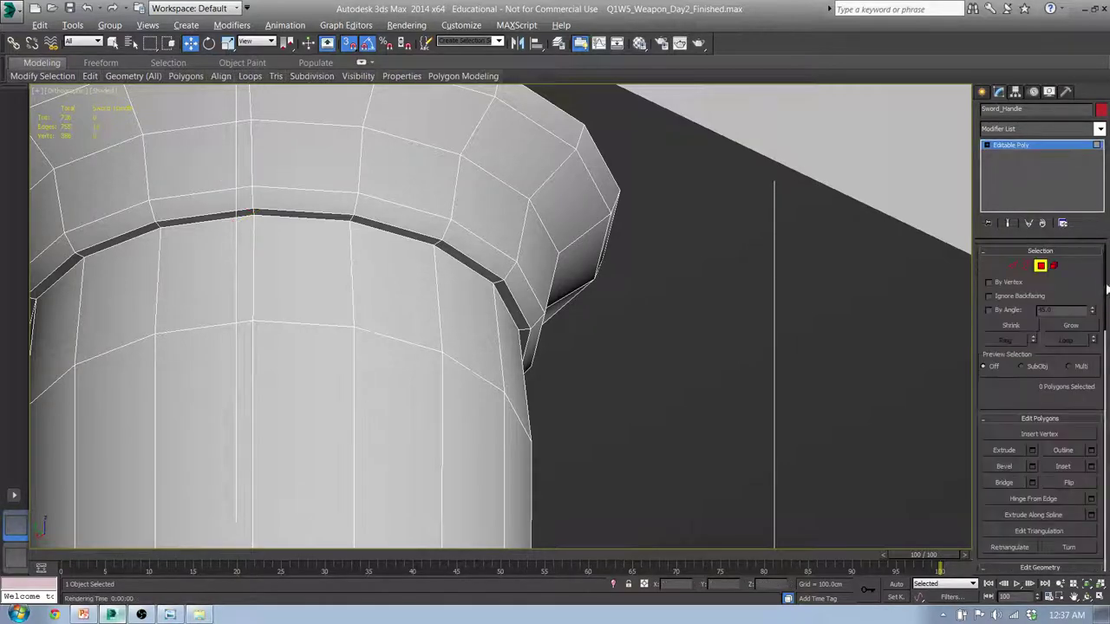
{"action": "left_click_drag", "start_coordinate": [1105, 276], "coordinate": [1107, 539]}
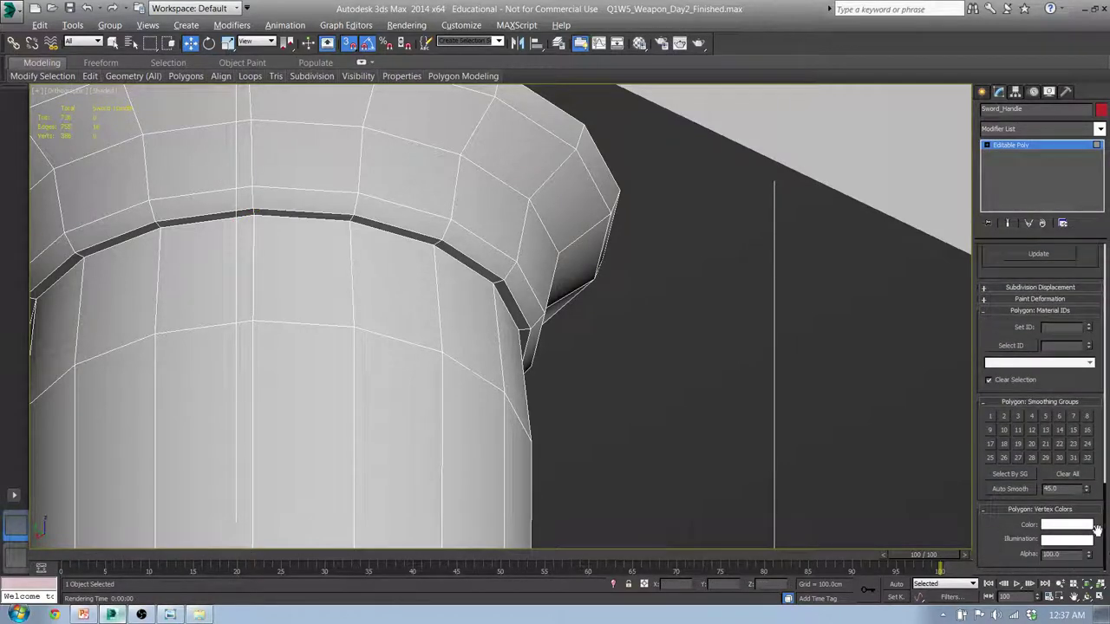
Select the full ring of narrow ledge polygons under the handle's collar and assign it to smoothing group 1.
{"action": "left_click", "coordinate": [460, 257]}
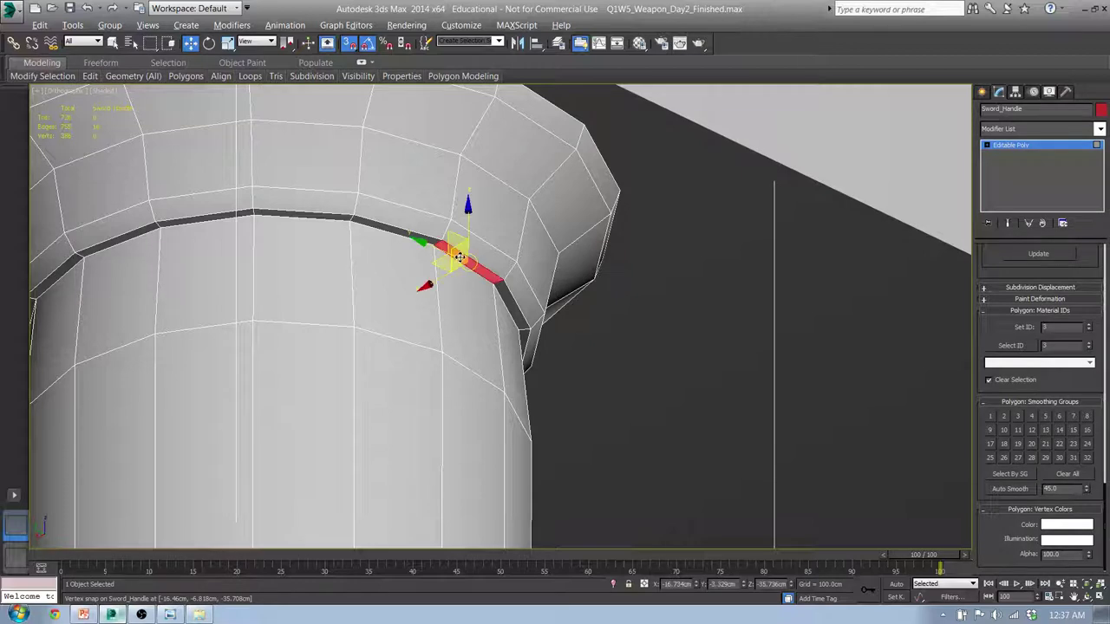
{"action": "left_click", "coordinate": [403, 223]}
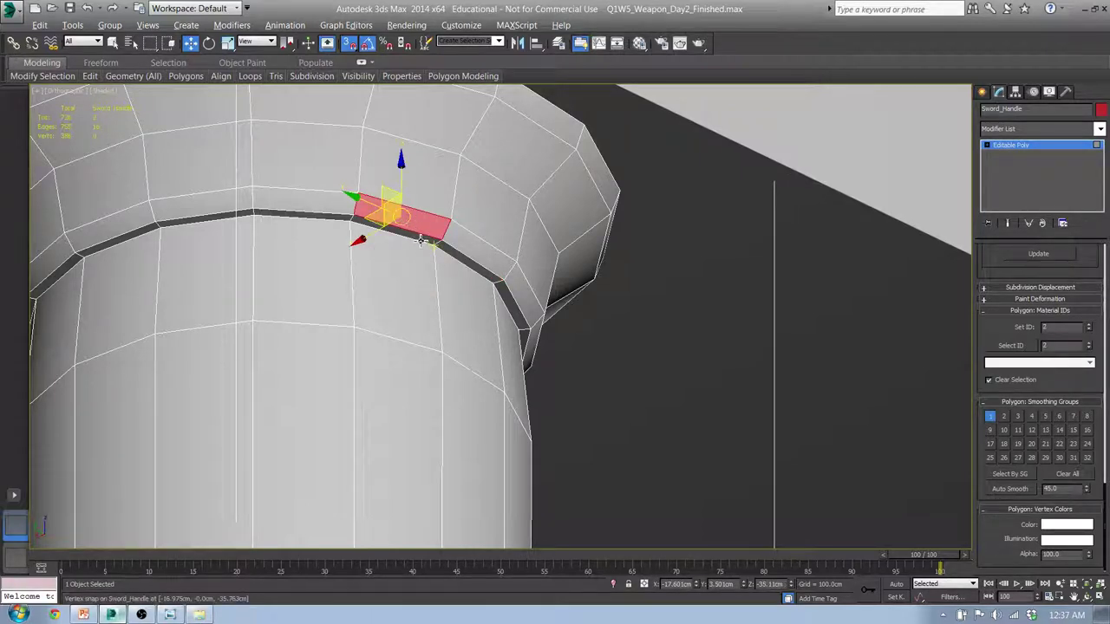
{"action": "left_click", "coordinate": [442, 189]}
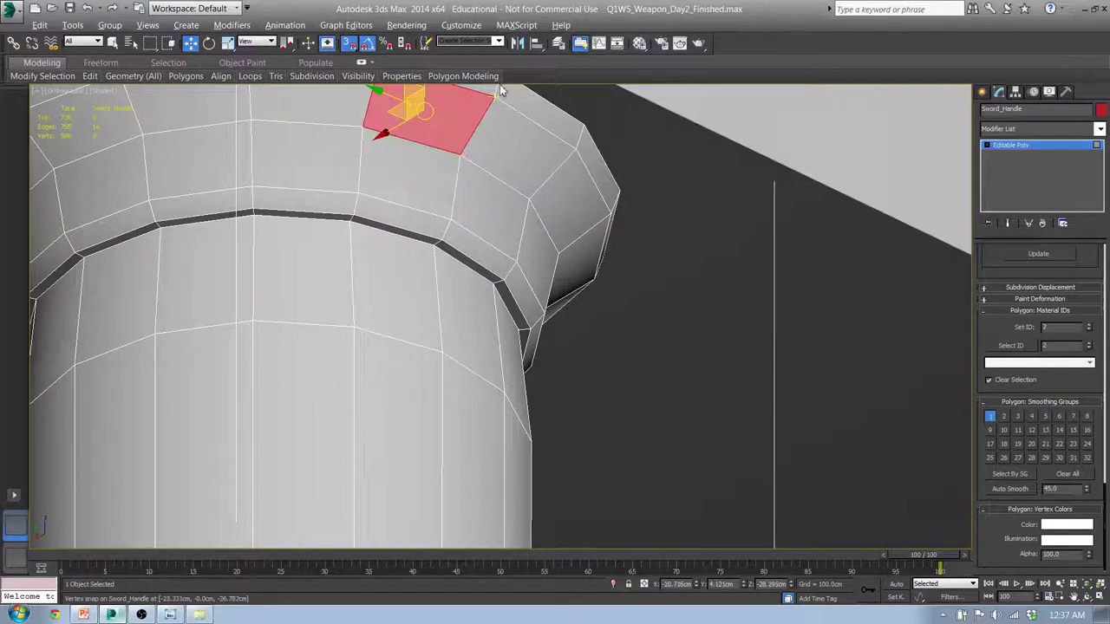
{"action": "left_click", "coordinate": [447, 128]}
{"action": "left_click", "coordinate": [491, 91]}
{"action": "left_click", "coordinate": [404, 238]}
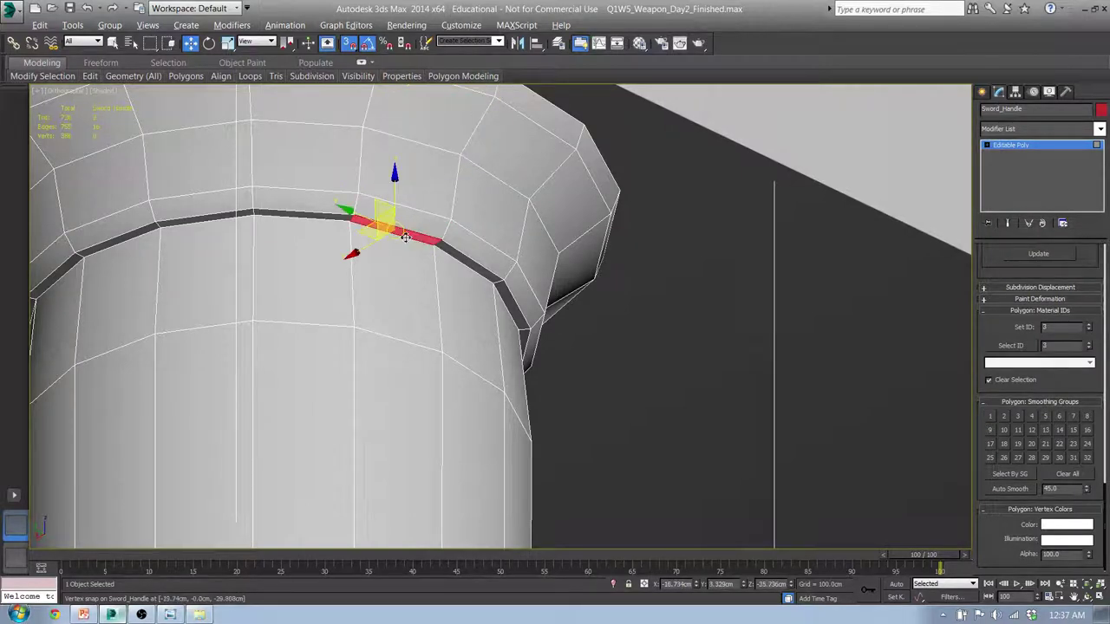
{"action": "left_click", "coordinate": [449, 251], "text": "shift"}
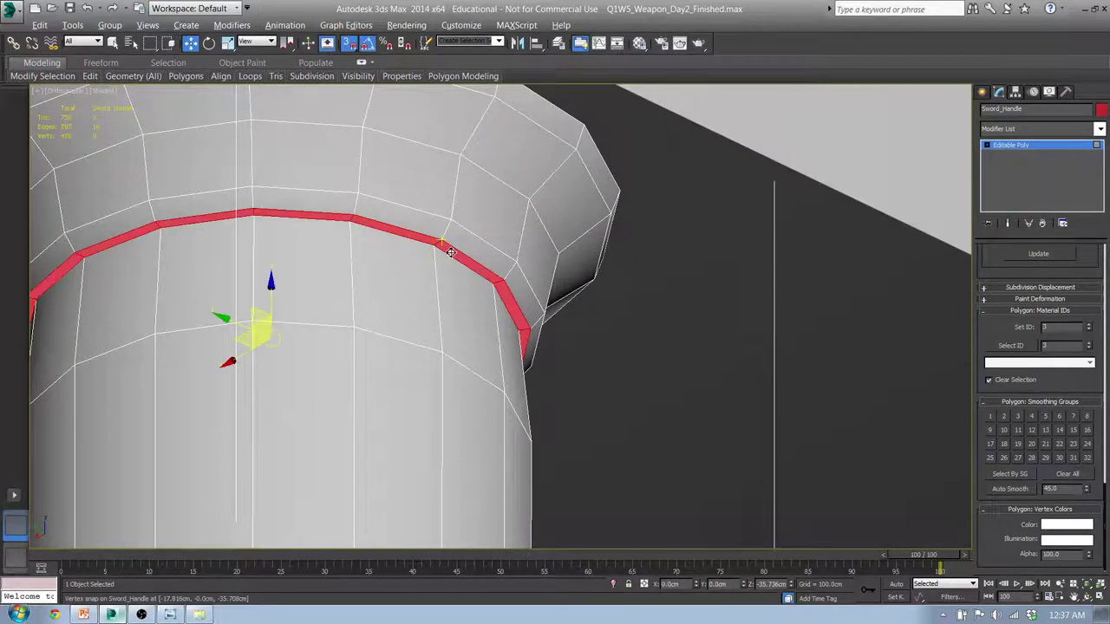
{"action": "left_click", "coordinate": [989, 416]}
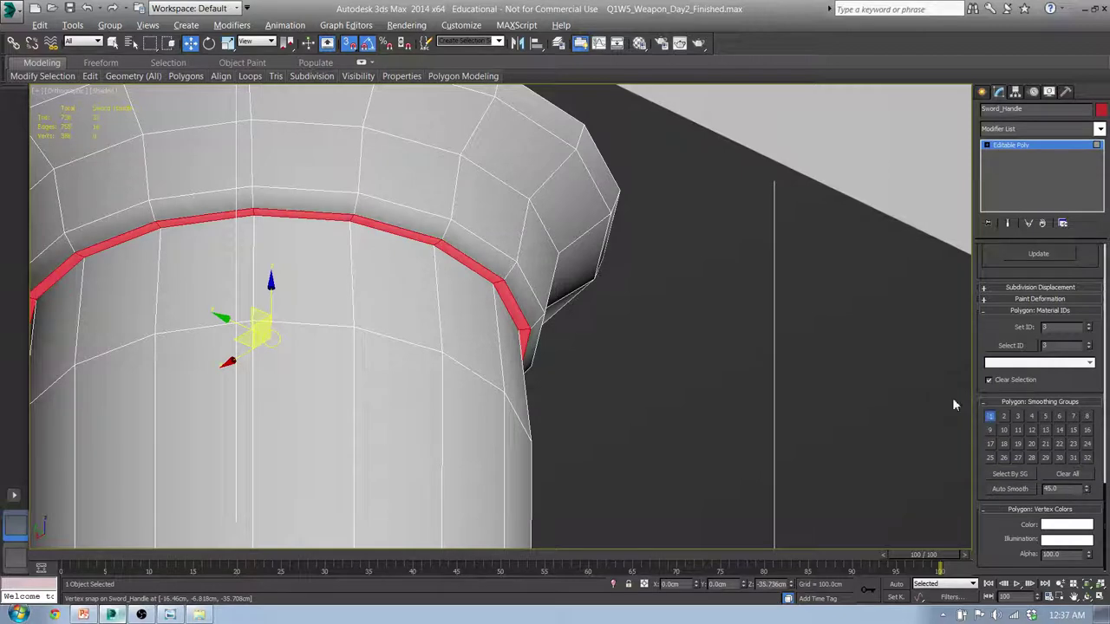
{"action": "left_click", "coordinate": [656, 254]}
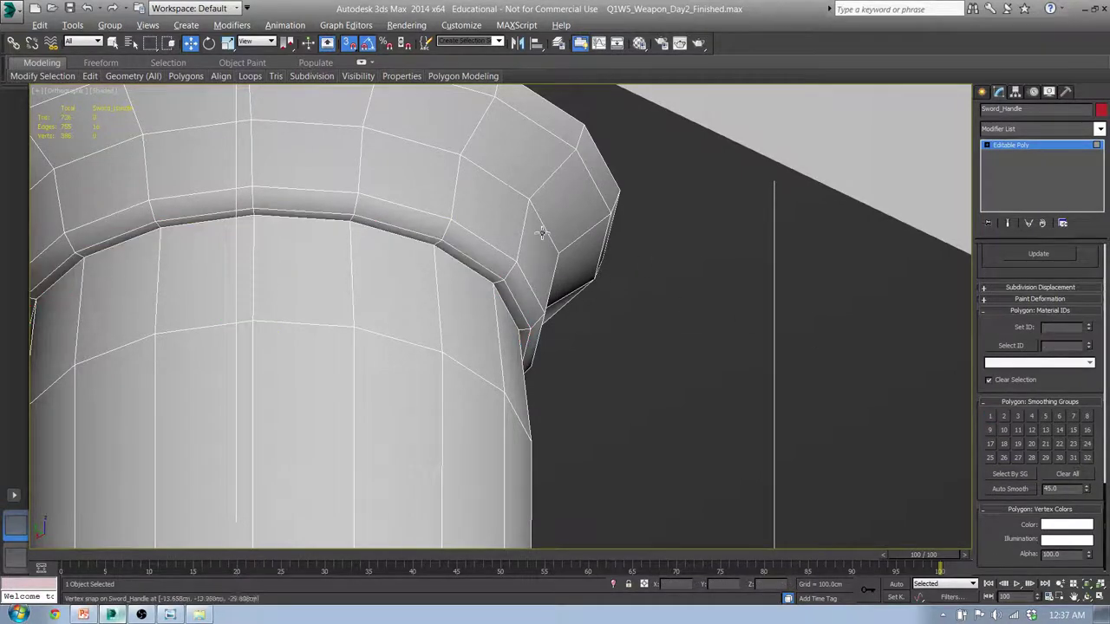
Render the smoothed ledge under the handle's collar, close the render and inspect the handle from farther away.
{"action": "left_click", "coordinate": [698, 45]}
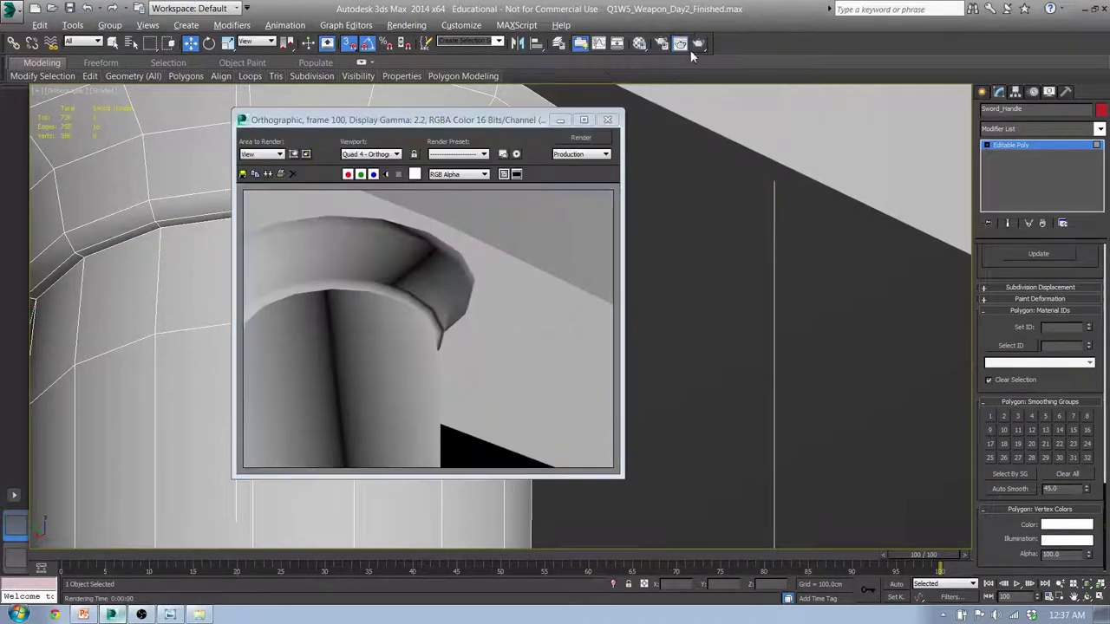
{"action": "left_click", "coordinate": [609, 119]}
{"action": "middle_click_drag", "start_coordinate": [582, 288], "coordinate": [551, 332], "text": "alt"}
{"action": "scroll", "coordinate": [595, 280], "scroll_direction": "down", "scroll_amount": 5}
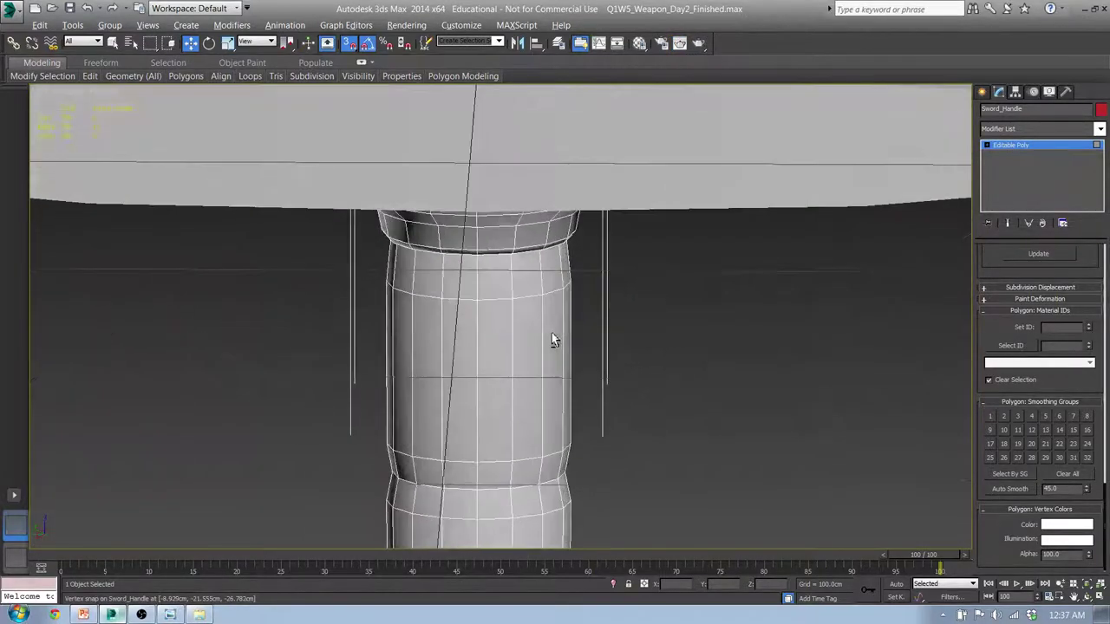
{"action": "scroll", "coordinate": [555, 342], "scroll_direction": "down", "scroll_amount": 5}
{"action": "middle_click_drag", "start_coordinate": [570, 379], "coordinate": [589, 329]}
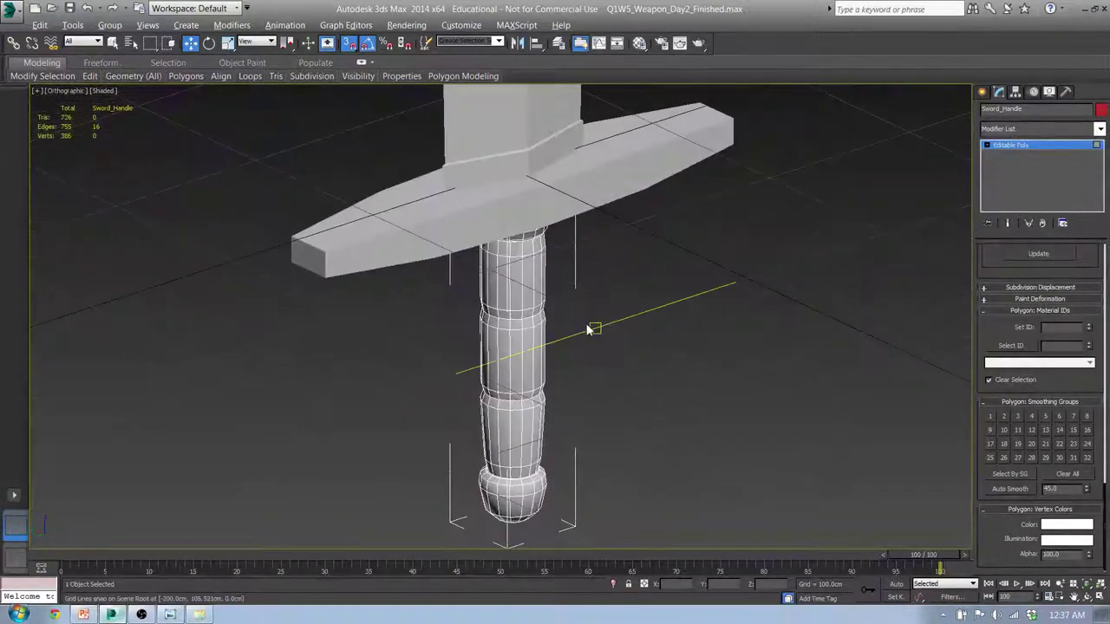
Switch to the perspective view, frame the whole sword and test-render it.
{"action": "key", "text": "p"}
{"action": "middle_click_drag", "start_coordinate": [606, 293], "coordinate": [505, 389]}
{"action": "scroll", "coordinate": [496, 318], "scroll_direction": "down", "scroll_amount": 8}
{"action": "key", "text": "g"}
{"action": "scroll", "coordinate": [505, 389], "scroll_direction": "up", "scroll_amount": 3}
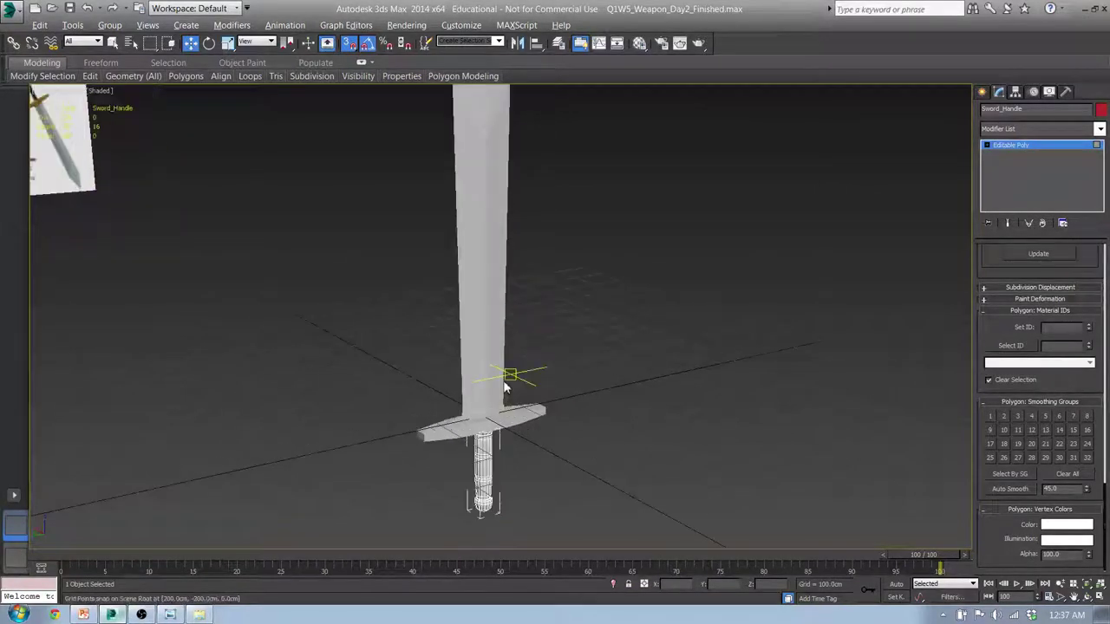
{"action": "left_click", "coordinate": [700, 44]}
{"action": "left_click", "coordinate": [699, 44]}
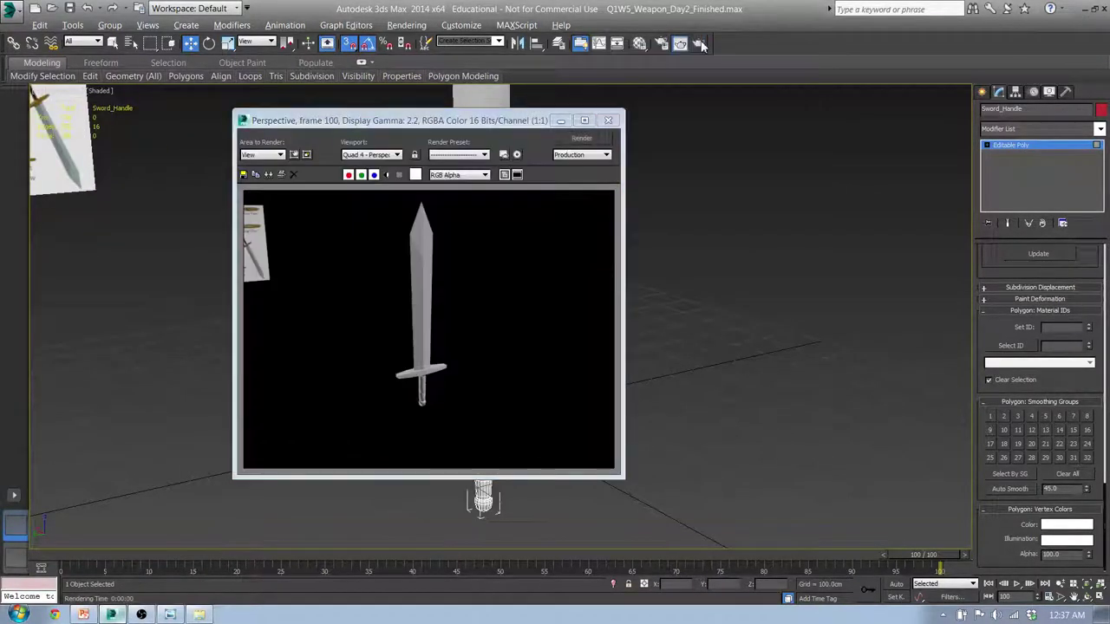
{"action": "left_click", "coordinate": [611, 122]}
{"action": "middle_click_drag", "start_coordinate": [538, 264], "coordinate": [587, 290], "text": "alt"}
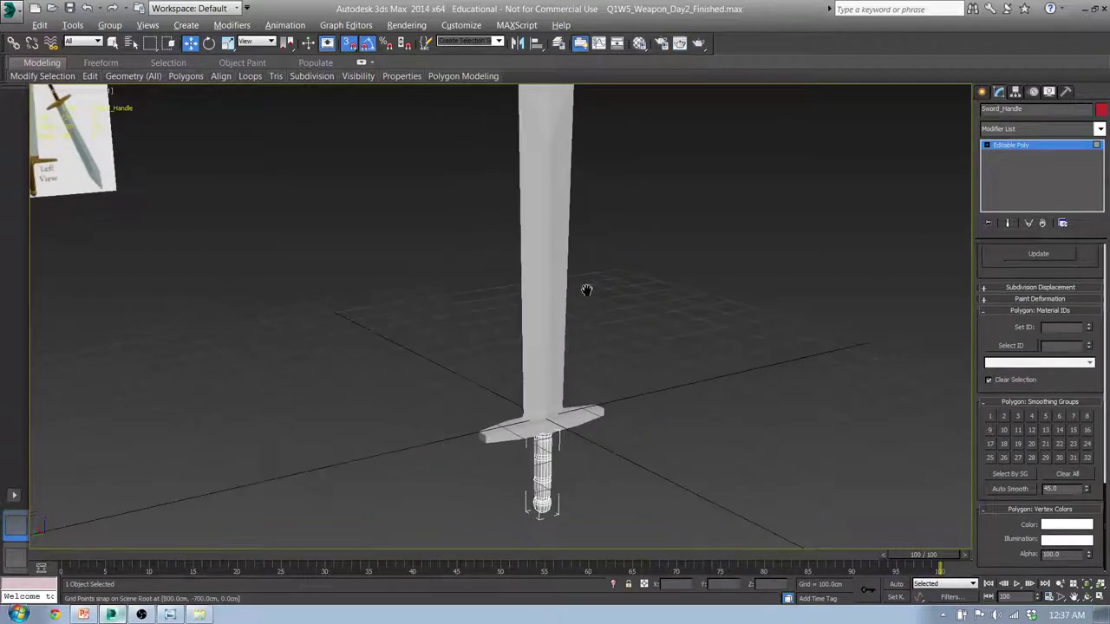
Set the render output size to HDTV (video), render the perspective view, and close the render and its settings.
{"action": "key", "text": "F10"}
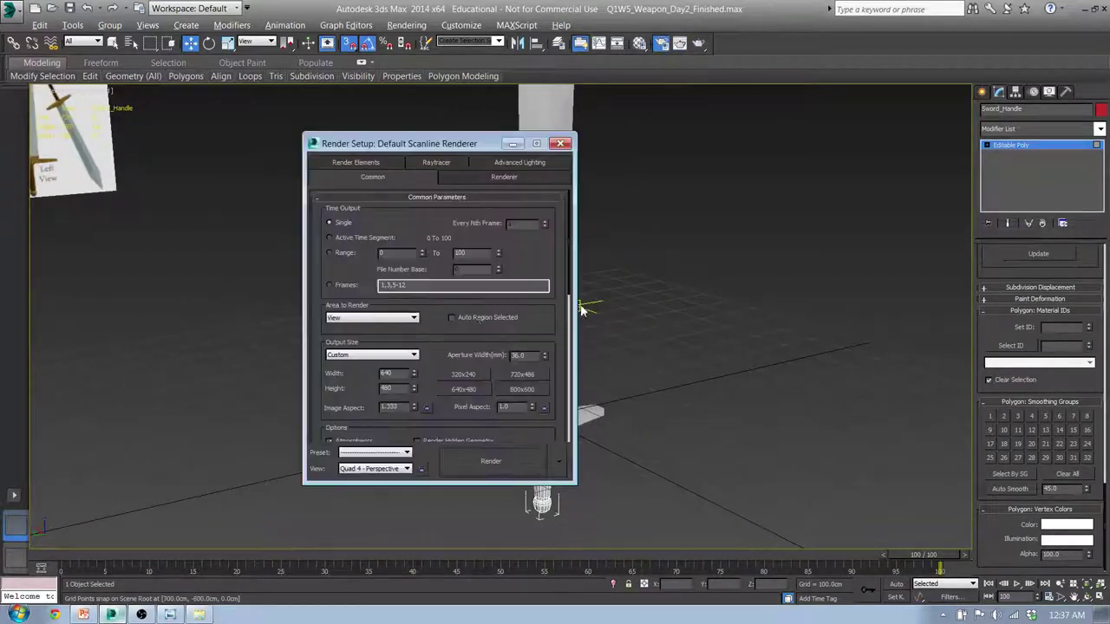
{"action": "left_click", "coordinate": [414, 357]}
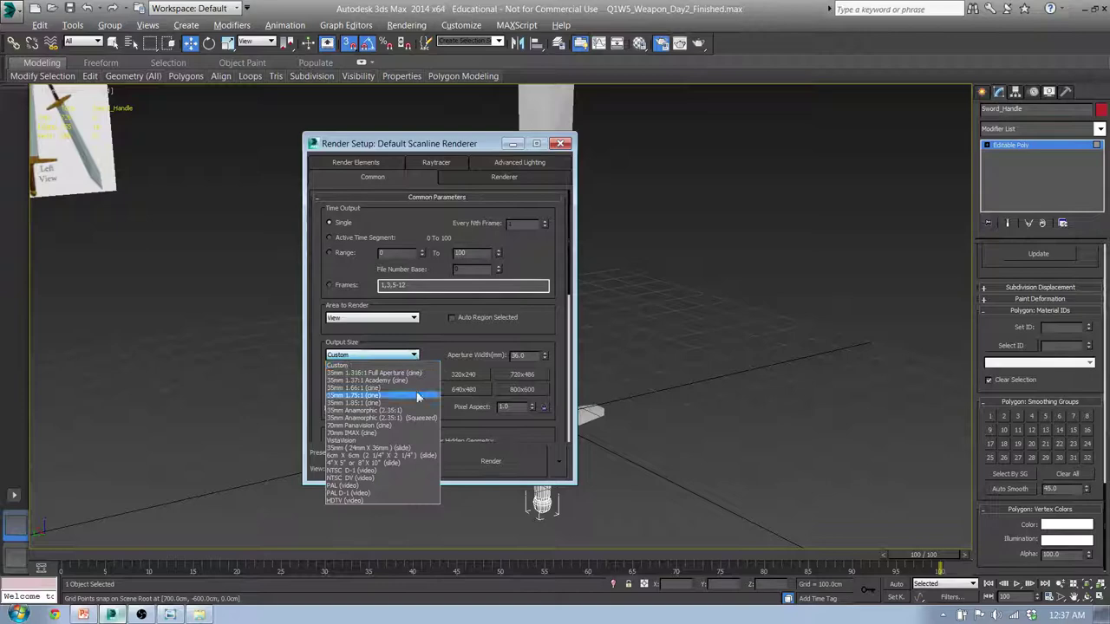
{"action": "left_click", "coordinate": [383, 494]}
{"action": "left_click", "coordinate": [478, 466]}
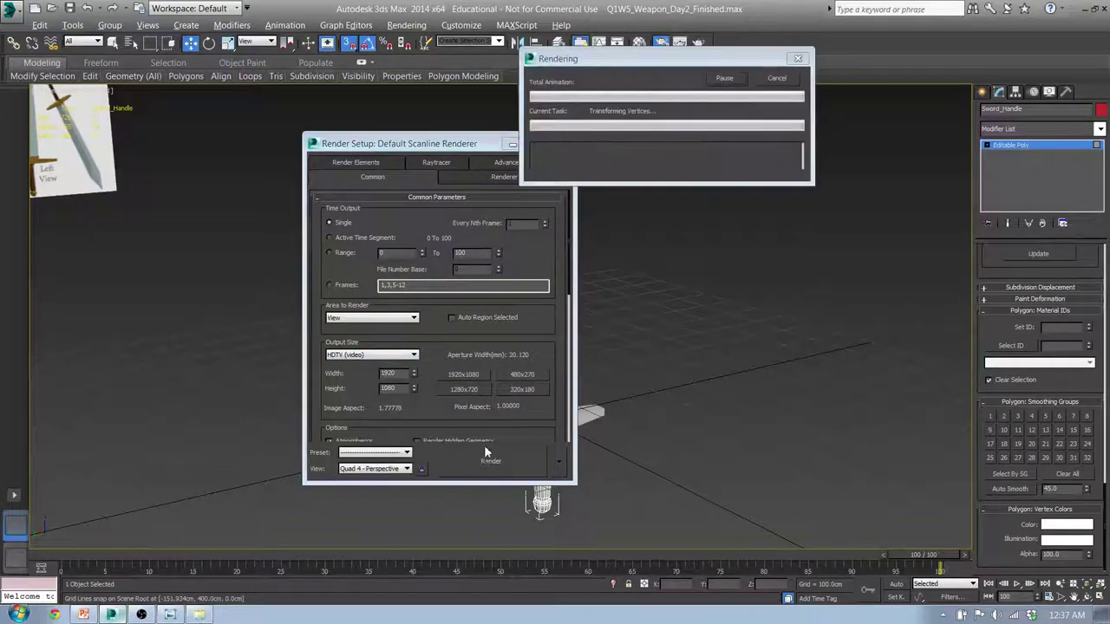
{"action": "left_click", "coordinate": [793, 121]}
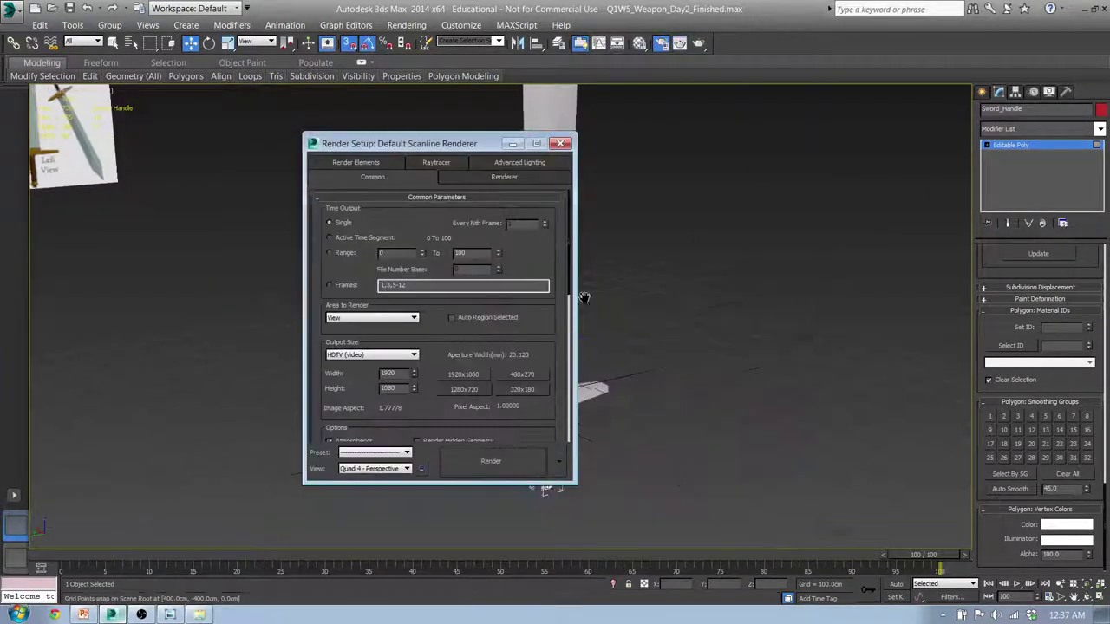
{"action": "middle_click_drag", "start_coordinate": [572, 286], "coordinate": [609, 193], "text": "alt"}
{"action": "left_click", "coordinate": [560, 143]}
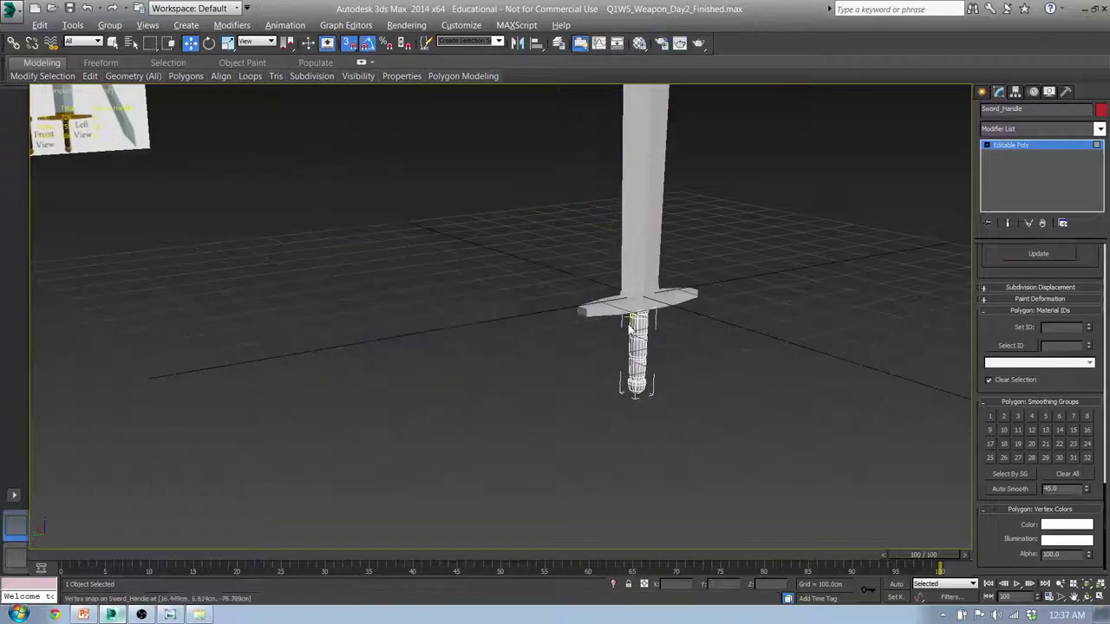
Test-render the sword handle from close up in the perspective view and close the render.
{"action": "scroll", "coordinate": [528, 338], "scroll_direction": "up", "scroll_amount": 5}
{"action": "middle_click_drag", "start_coordinate": [533, 378], "coordinate": [521, 273]}
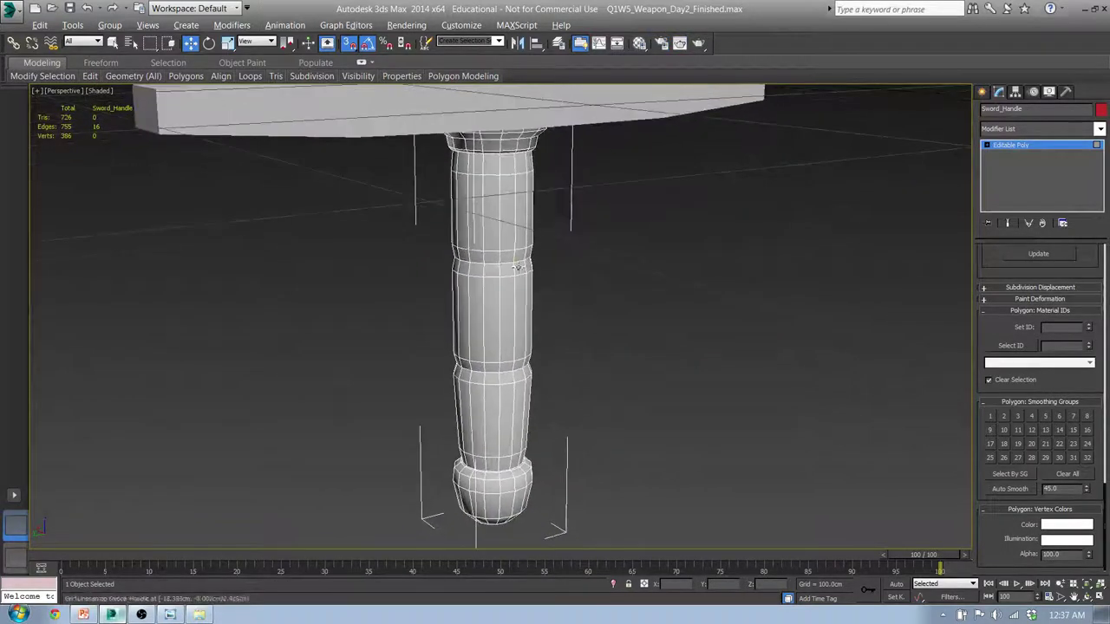
{"action": "left_click", "coordinate": [698, 43]}
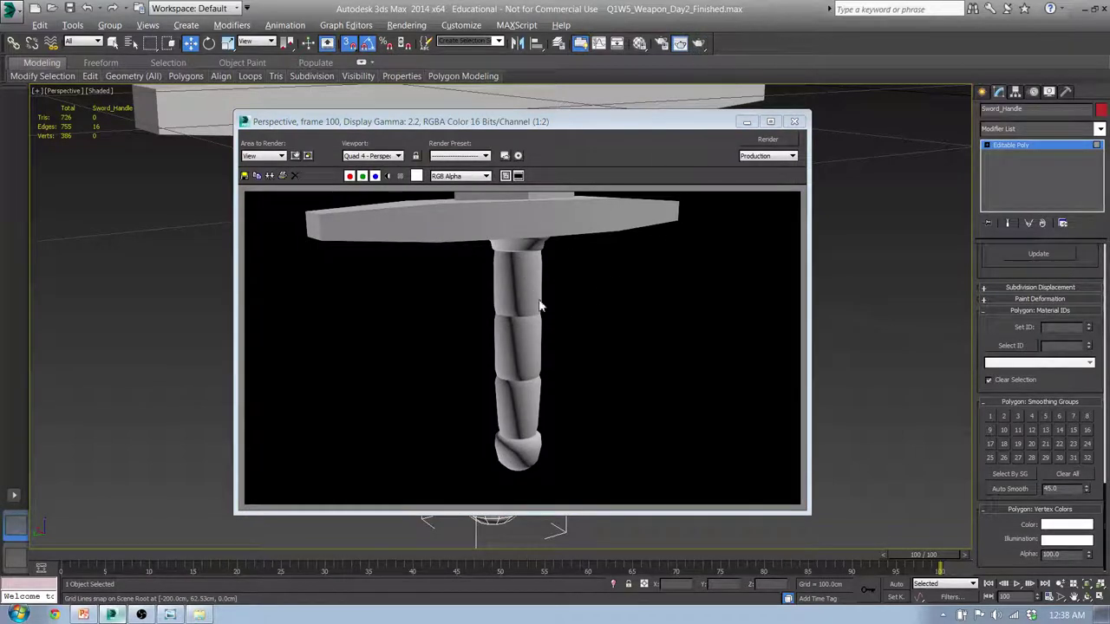
{"action": "left_click", "coordinate": [795, 124]}
In the left view, select the handle's grip polygons between collar and pommel and grow the selection once.
{"action": "scroll", "coordinate": [485, 251], "scroll_direction": "down", "scroll_amount": 5}
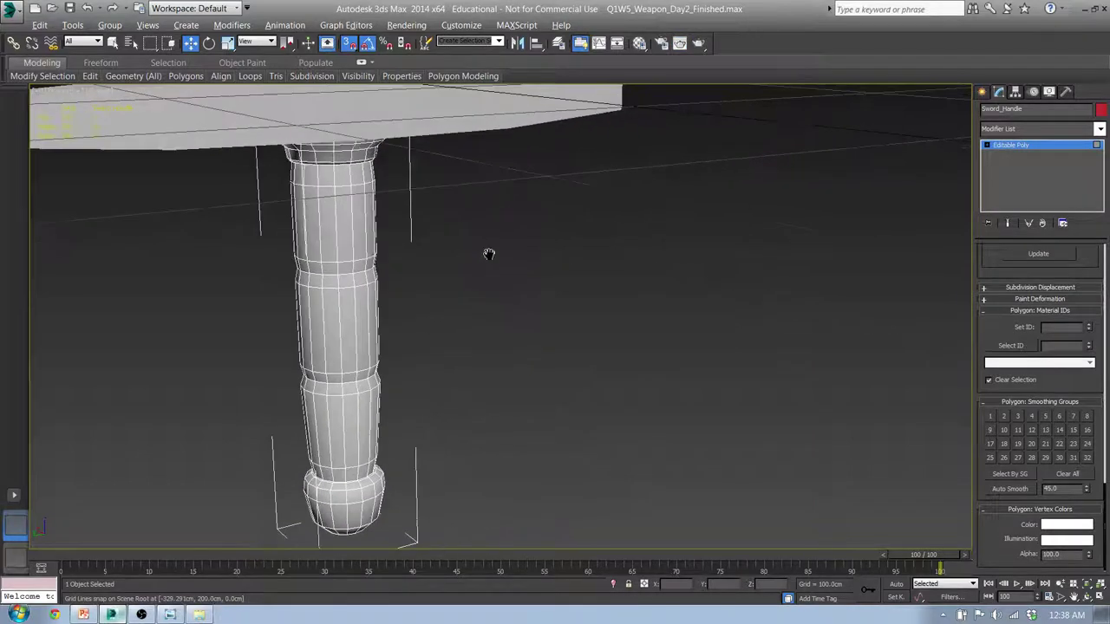
{"action": "middle_click_drag", "start_coordinate": [483, 243], "coordinate": [537, 341]}
{"action": "mouse_move", "coordinate": [555, 391]}
{"action": "middle_mouse_down"}
{"action": "mouse_move", "coordinate": [567, 367]}
{"action": "mouse_move", "coordinate": [572, 403]}
{"action": "middle_mouse_up"}
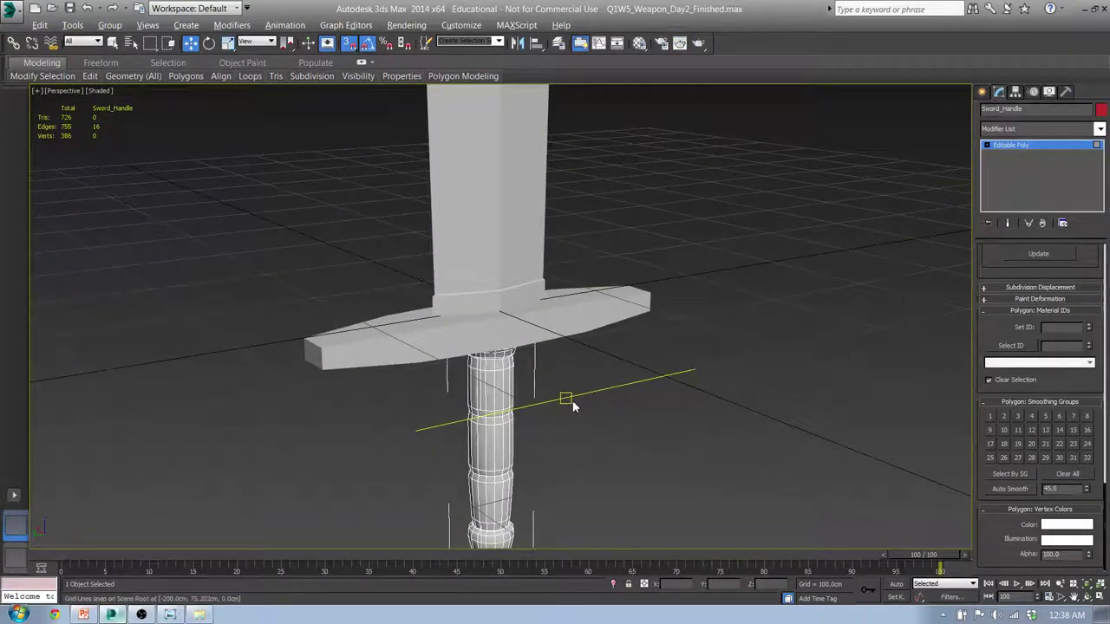
{"action": "key", "text": "l"}
{"action": "middle_click_drag", "start_coordinate": [572, 403], "coordinate": [578, 361]}
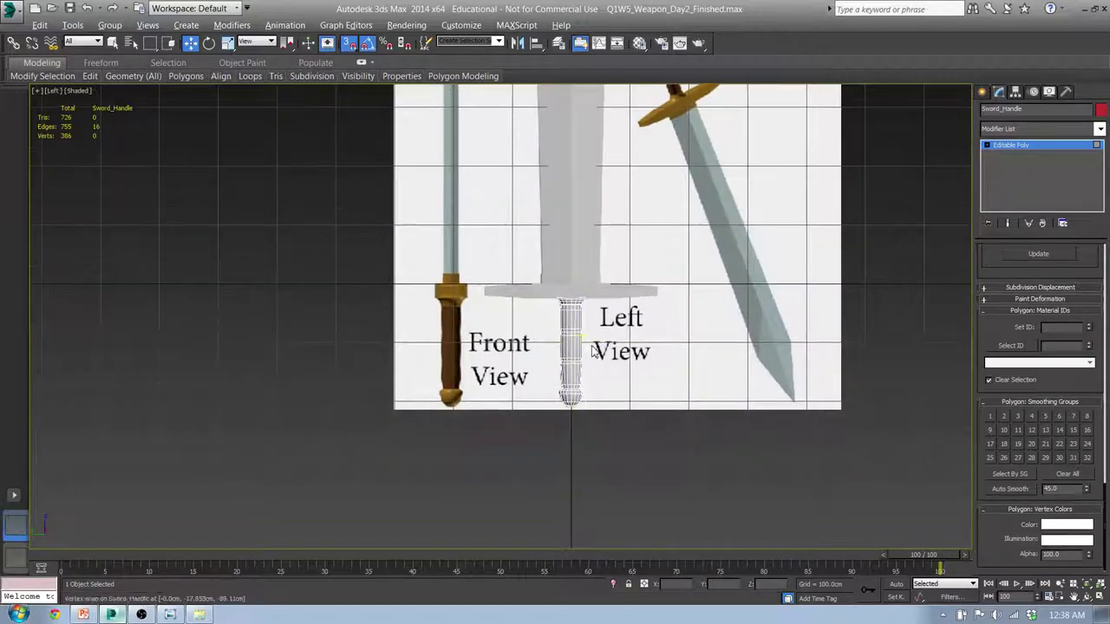
{"action": "scroll", "coordinate": [548, 327], "scroll_direction": "up", "scroll_amount": 4}
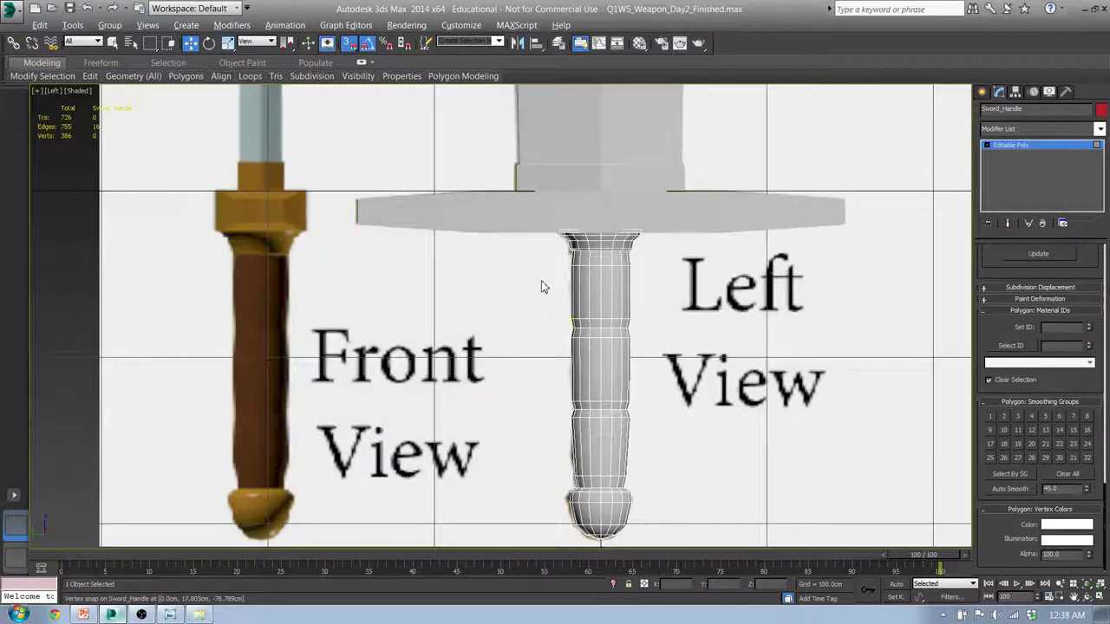
{"action": "left_click_drag", "start_coordinate": [517, 309], "coordinate": [676, 438]}
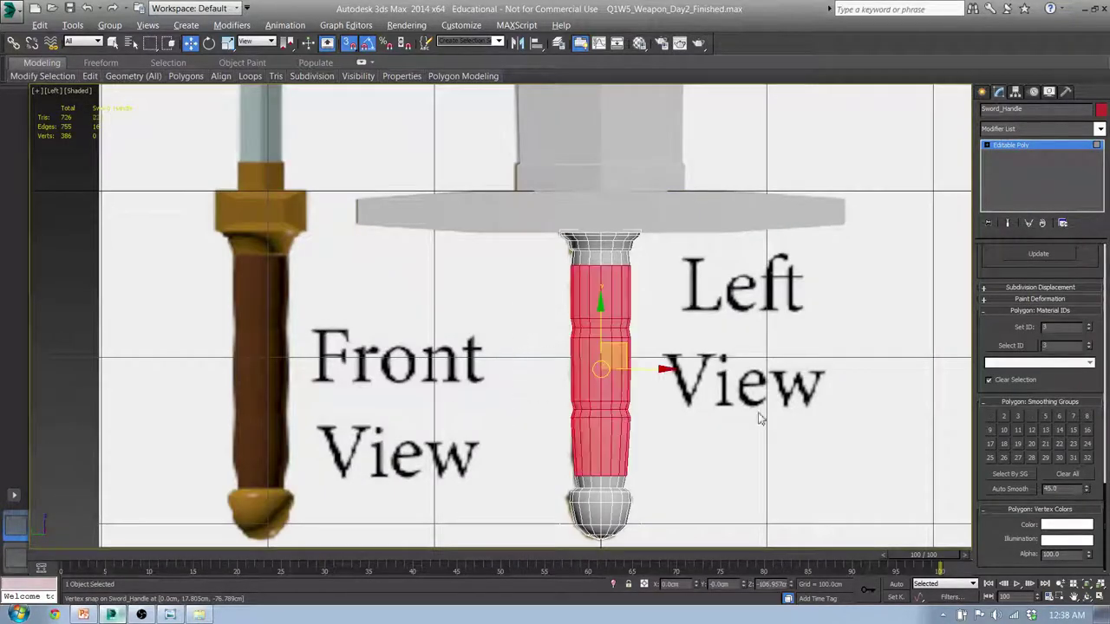
{"action": "scroll", "coordinate": [1106, 351], "scroll_direction": "up", "scroll_amount": 4}
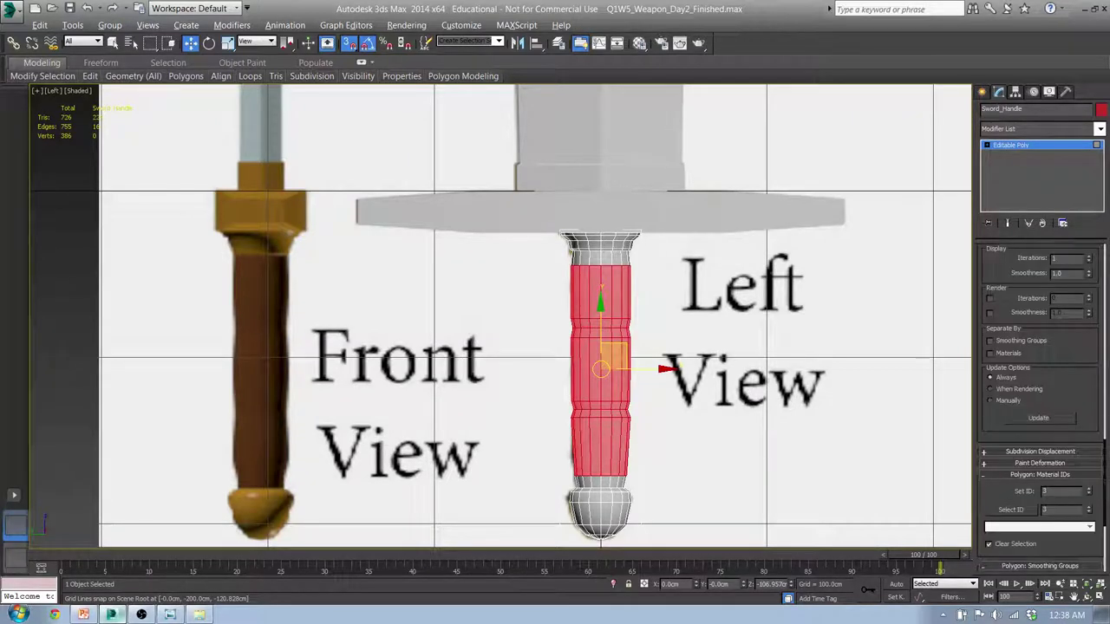
{"action": "scroll", "coordinate": [1103, 466], "scroll_direction": "up", "scroll_amount": 5}
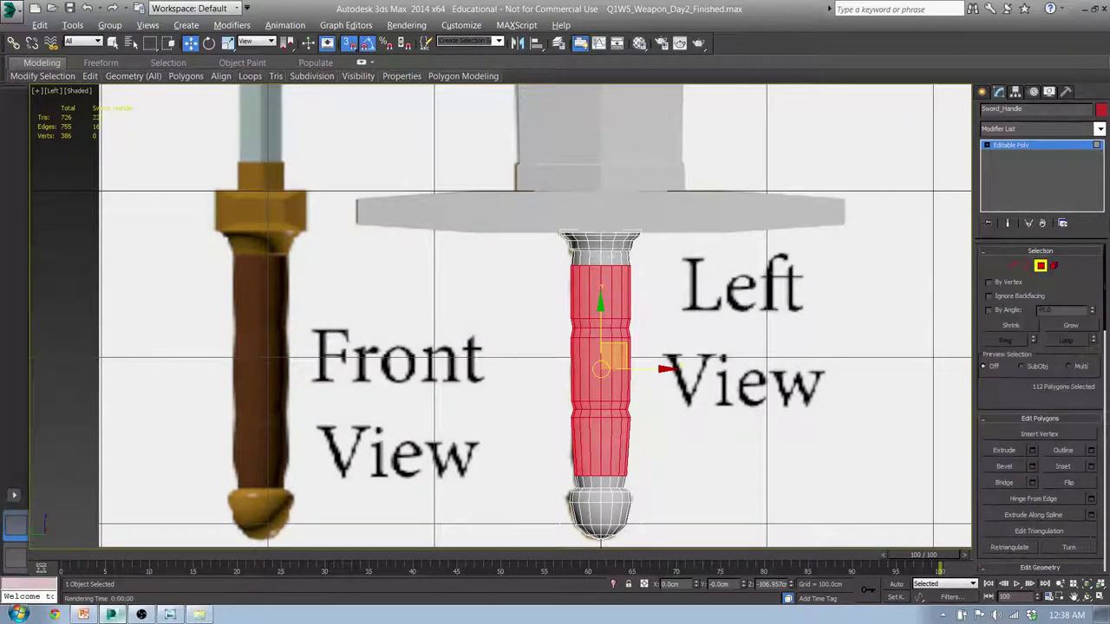
{"action": "left_click", "coordinate": [1070, 326]}
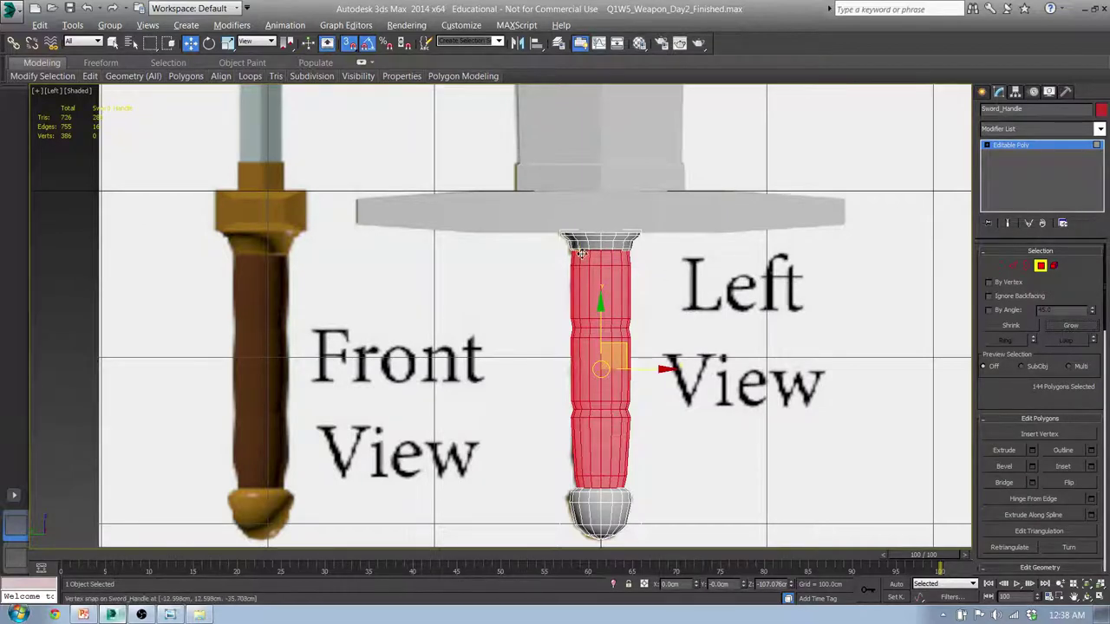
Open the Material Editor and rename the 03 - Default material to Leather.
{"action": "middle_click_drag", "start_coordinate": [618, 299], "coordinate": [493, 240]}
{"action": "scroll", "coordinate": [513, 477], "scroll_direction": "up", "scroll_amount": 5}
{"action": "scroll", "coordinate": [513, 477], "scroll_direction": "down", "scroll_amount": 2}
{"action": "scroll", "coordinate": [552, 411], "scroll_direction": "down", "scroll_amount": 2}
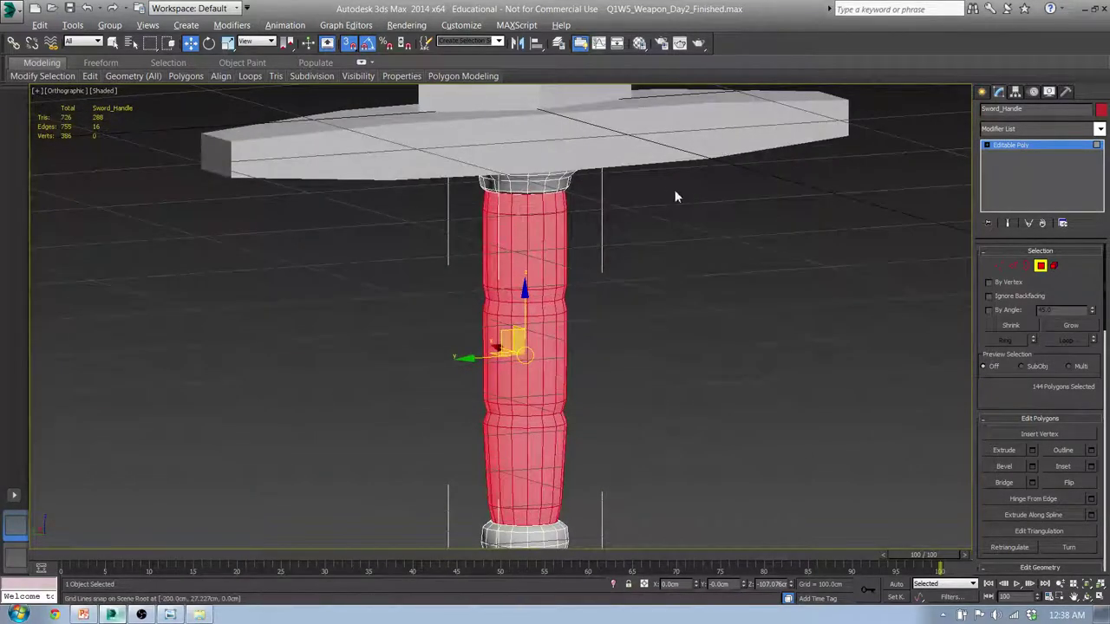
{"action": "key", "text": "m"}
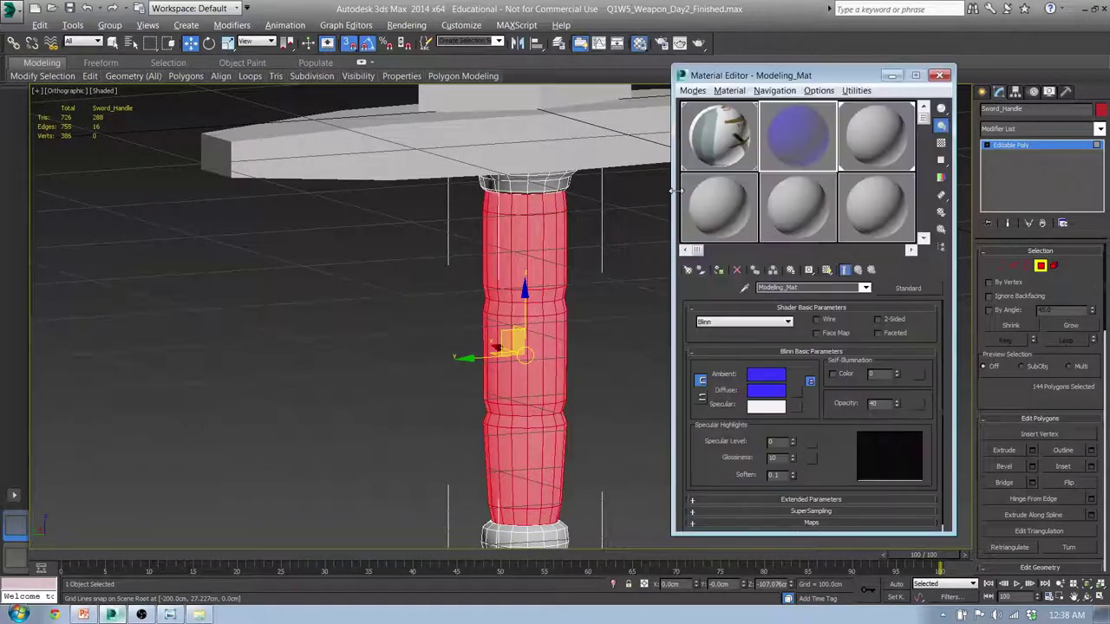
{"action": "double_click", "coordinate": [873, 154]}
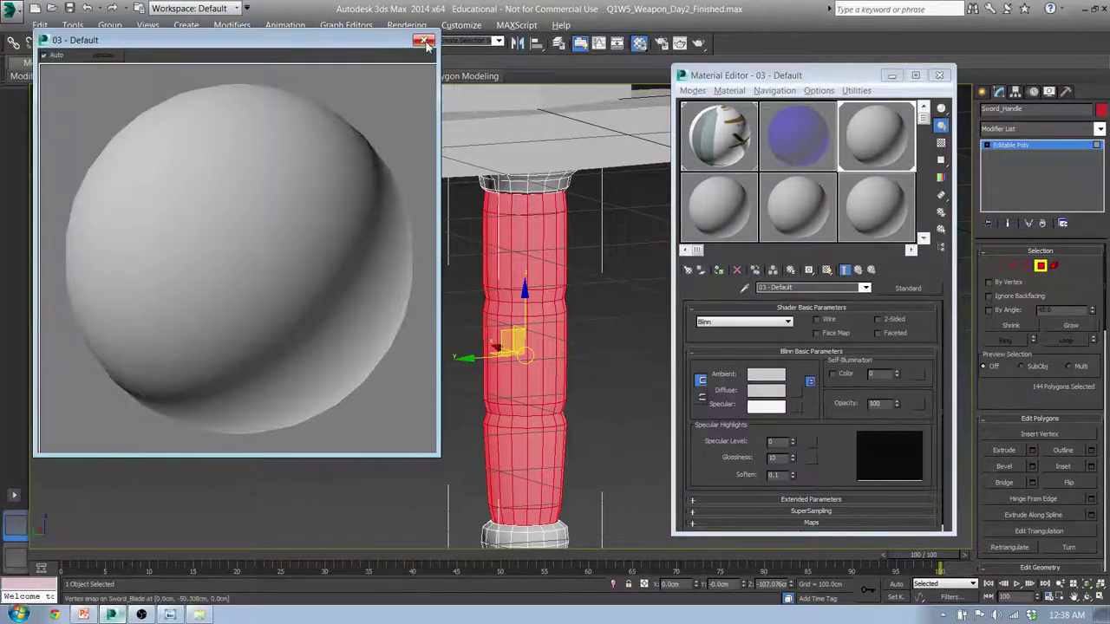
{"action": "left_click", "coordinate": [431, 31]}
{"action": "left_click", "coordinate": [796, 288]}
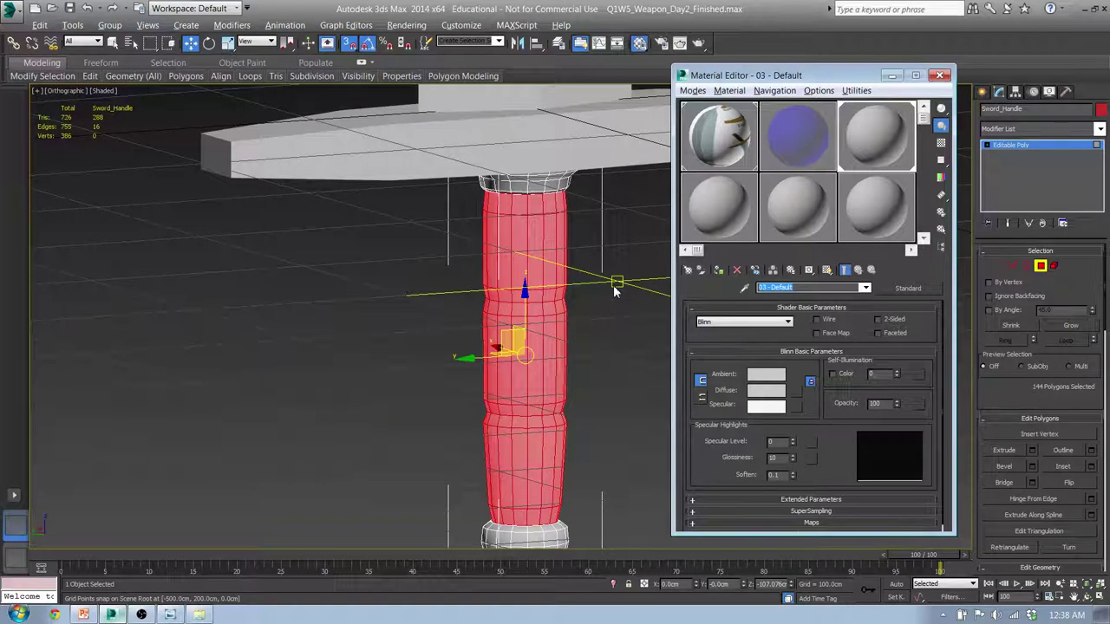
{"action": "type", "text": "LEa"}
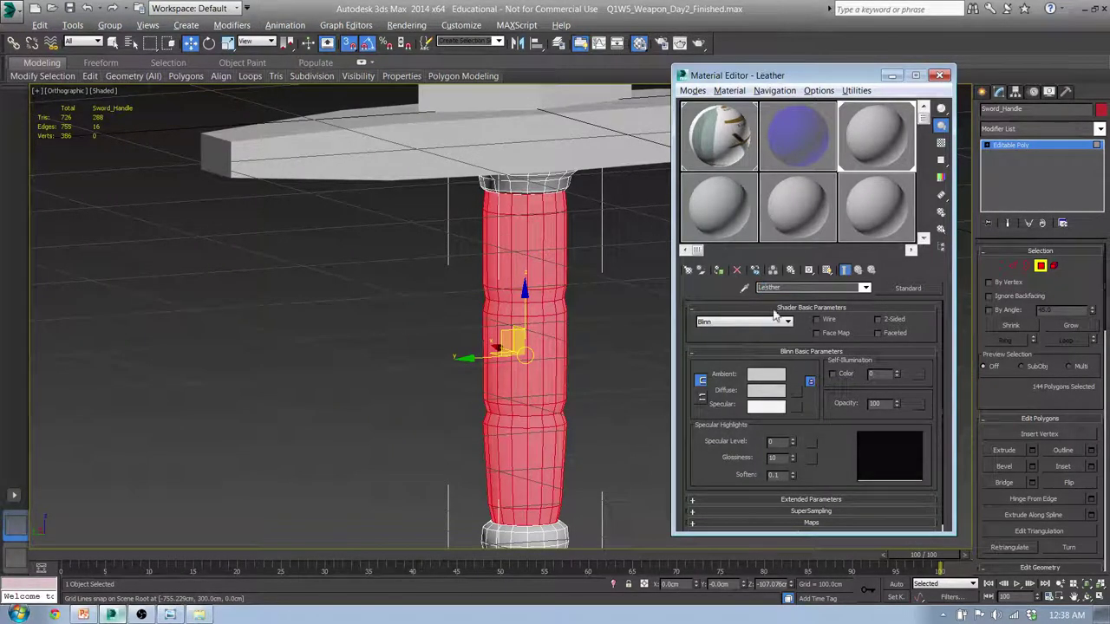
Set the Leather material's diffuse color to a dark brown with hue 14 and saturation 190.
{"action": "left_click", "coordinate": [771, 392]}
{"action": "left_click_drag", "start_coordinate": [332, 120], "coordinate": [245, 140]}
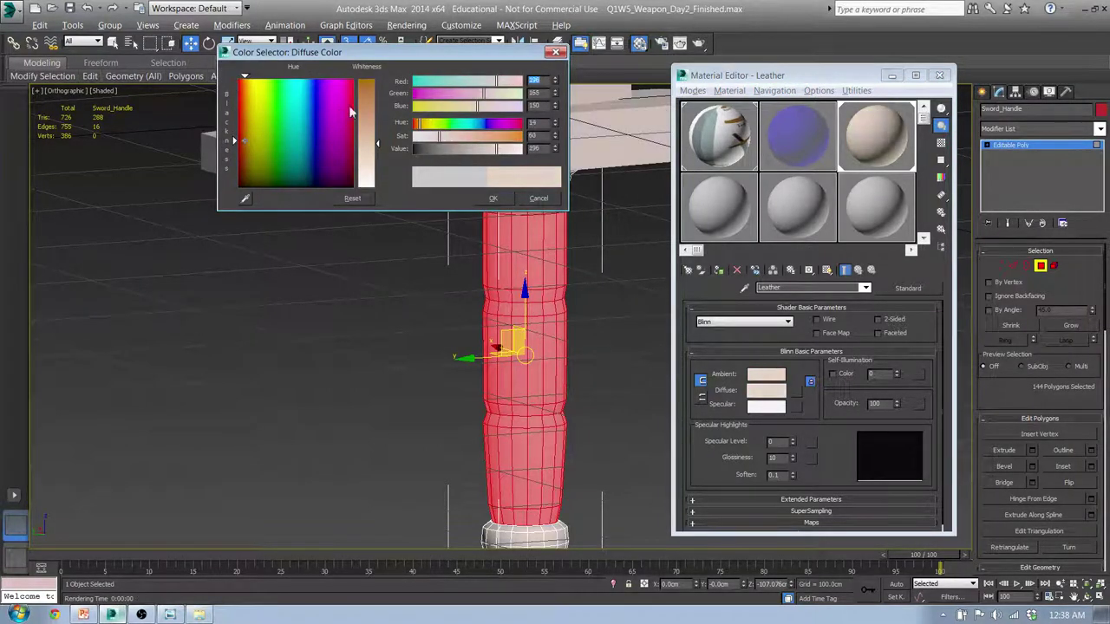
{"action": "left_click_drag", "start_coordinate": [444, 151], "coordinate": [418, 147]}
{"action": "left_click_drag", "start_coordinate": [373, 104], "coordinate": [373, 101]}
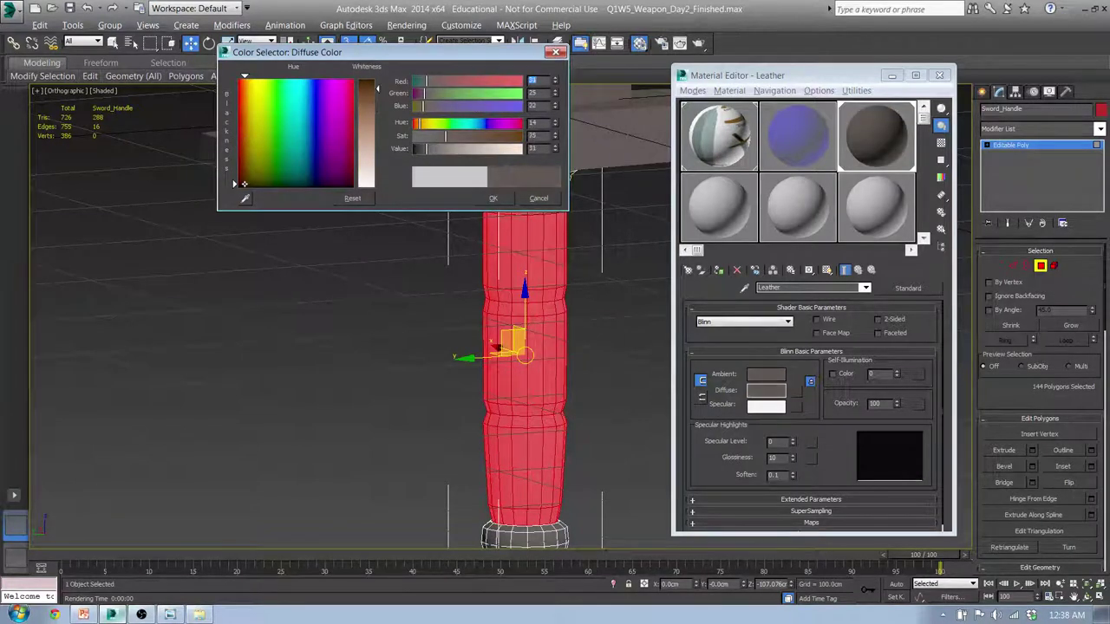
{"action": "left_click_drag", "start_coordinate": [450, 136], "coordinate": [495, 137]}
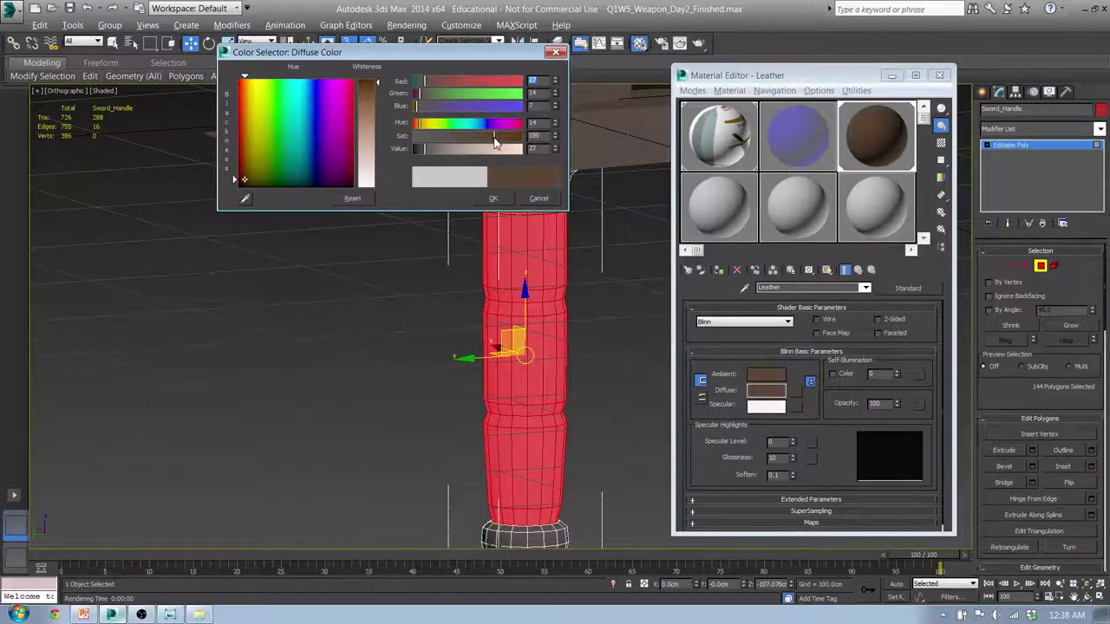
{"action": "left_click", "coordinate": [503, 200]}
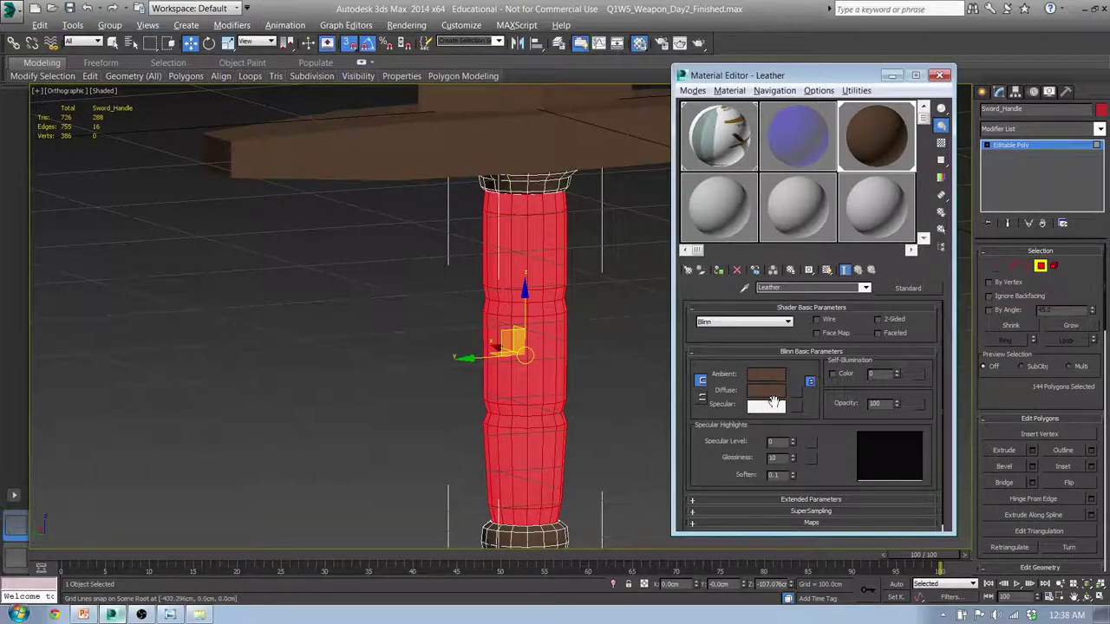
Rename the unused 07 - Default material to Brass.
{"action": "left_click_drag", "start_coordinate": [630, 291], "coordinate": [560, 267]}
{"action": "middle_click_drag", "start_coordinate": [571, 247], "coordinate": [512, 290]}
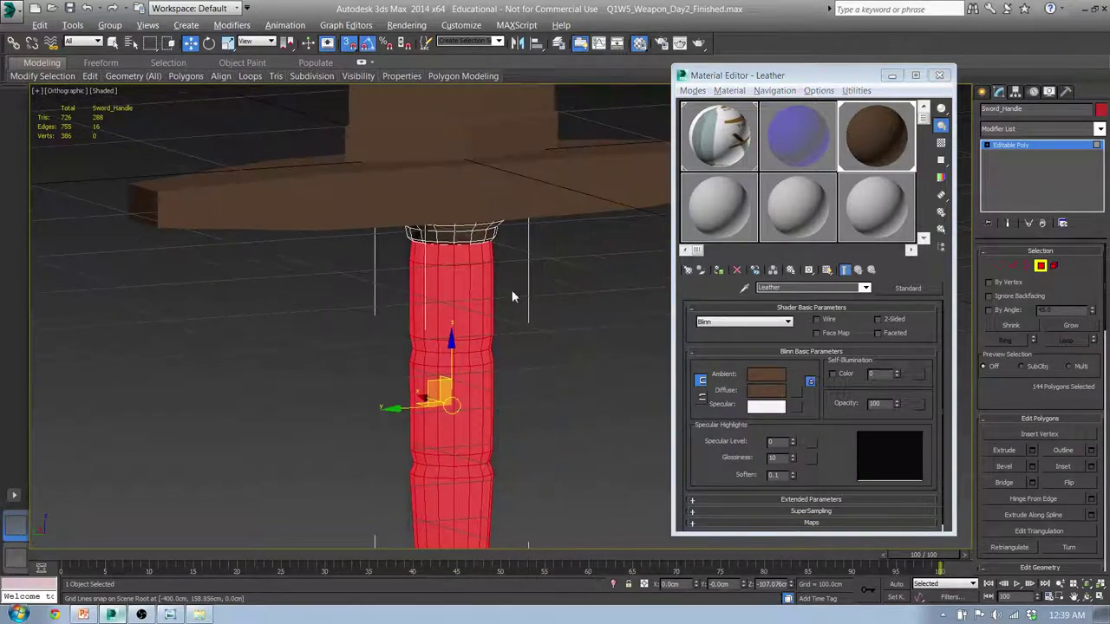
{"action": "left_click", "coordinate": [735, 219]}
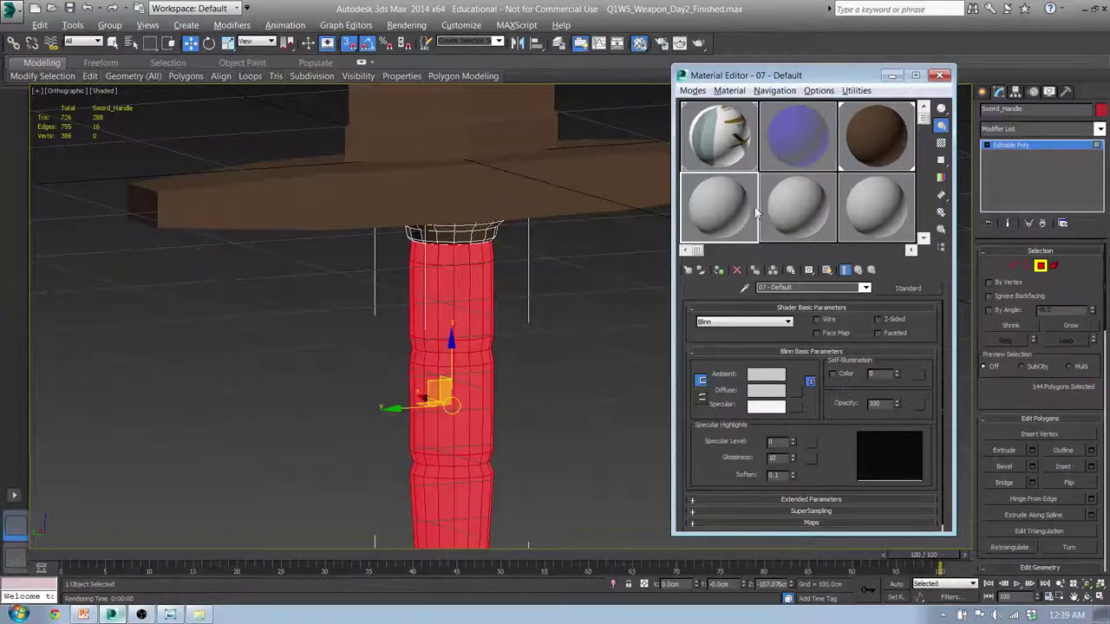
{"action": "left_click_drag", "start_coordinate": [806, 290], "coordinate": [602, 290]}
{"action": "type", "text": "Brass"}
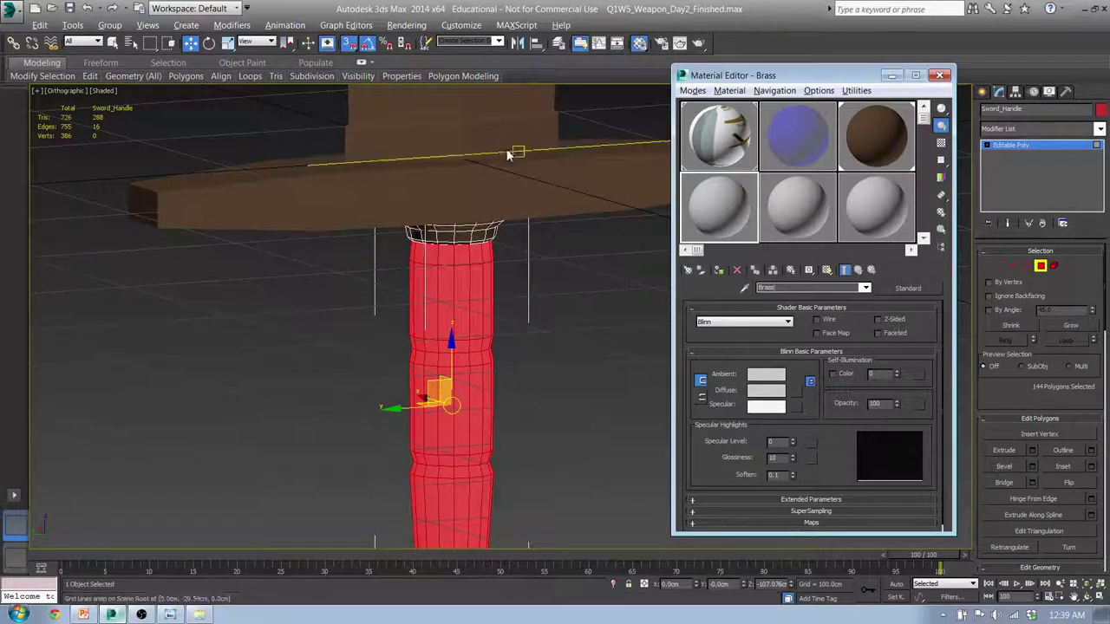
Set the Brass material's diffuse color to a golden orange with red 177 and green 61.
{"action": "left_click", "coordinate": [769, 389]}
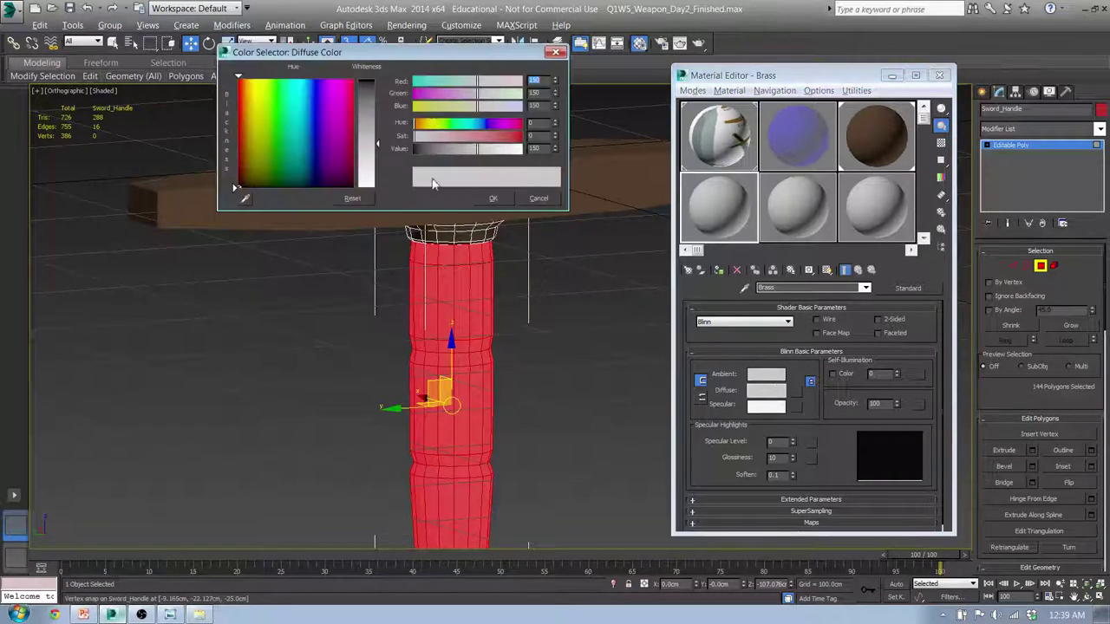
{"action": "left_click_drag", "start_coordinate": [245, 128], "coordinate": [247, 100]}
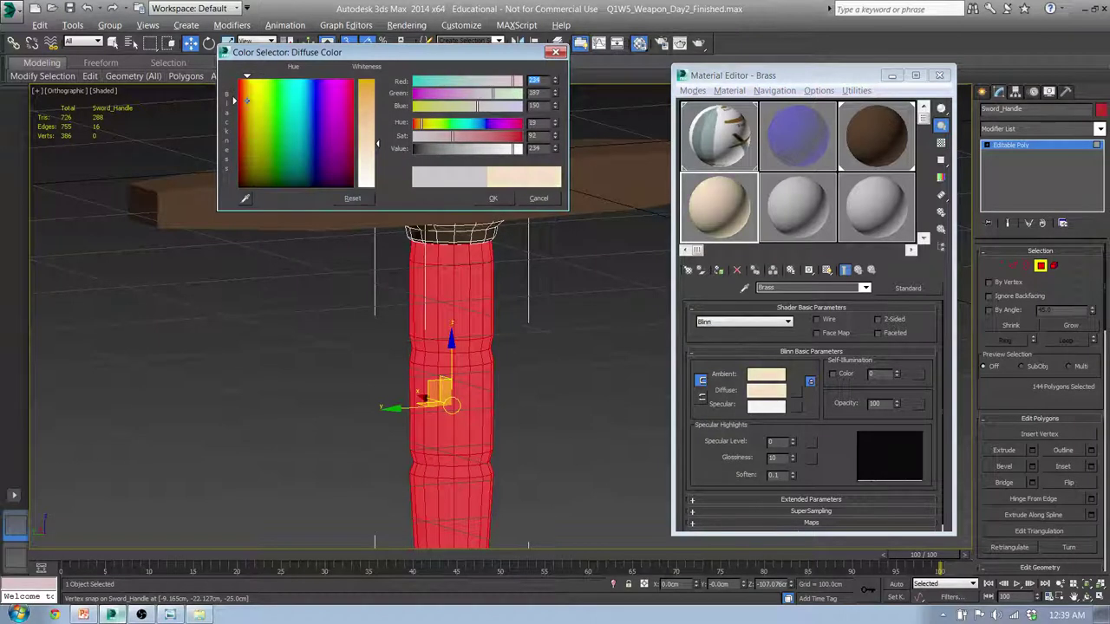
{"action": "left_click", "coordinate": [366, 83]}
{"action": "left_click", "coordinate": [470, 149]}
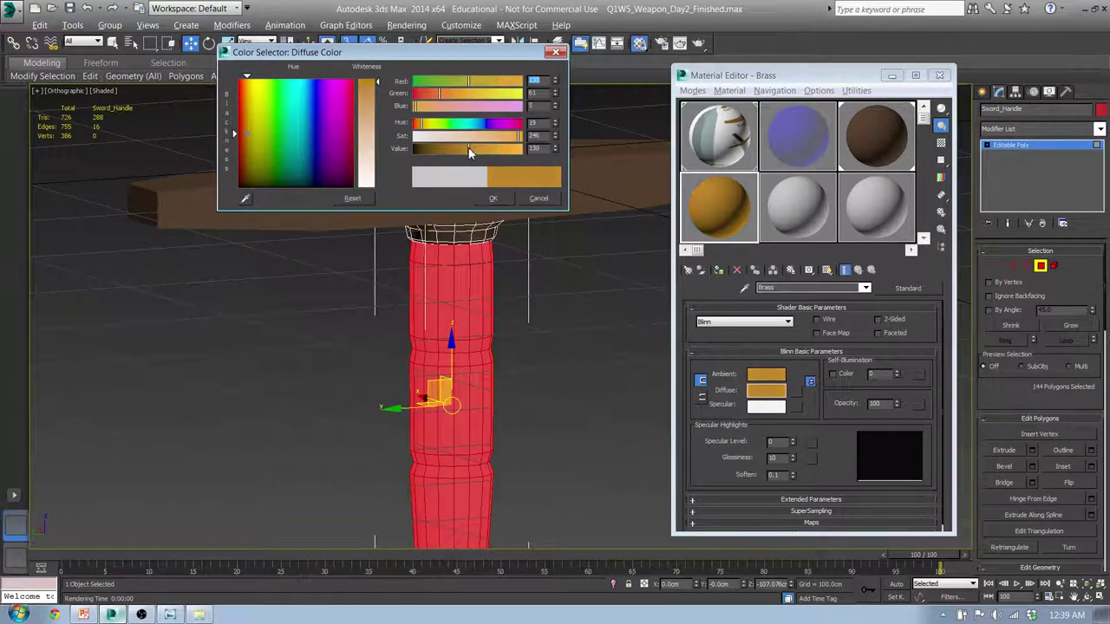
{"action": "left_click_drag", "start_coordinate": [482, 83], "coordinate": [488, 83]}
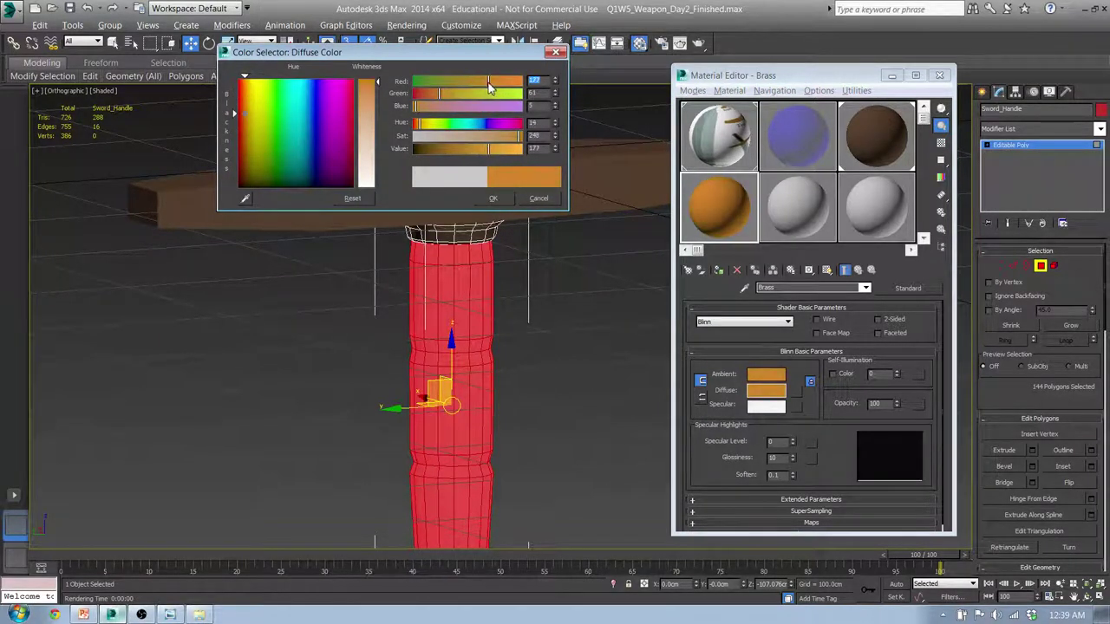
{"action": "left_click", "coordinate": [501, 198]}
In the left view, select the handle's collar polygons and add all the pommel polygons to the selection.
{"action": "scroll", "coordinate": [455, 223], "scroll_direction": "down", "scroll_amount": 3}
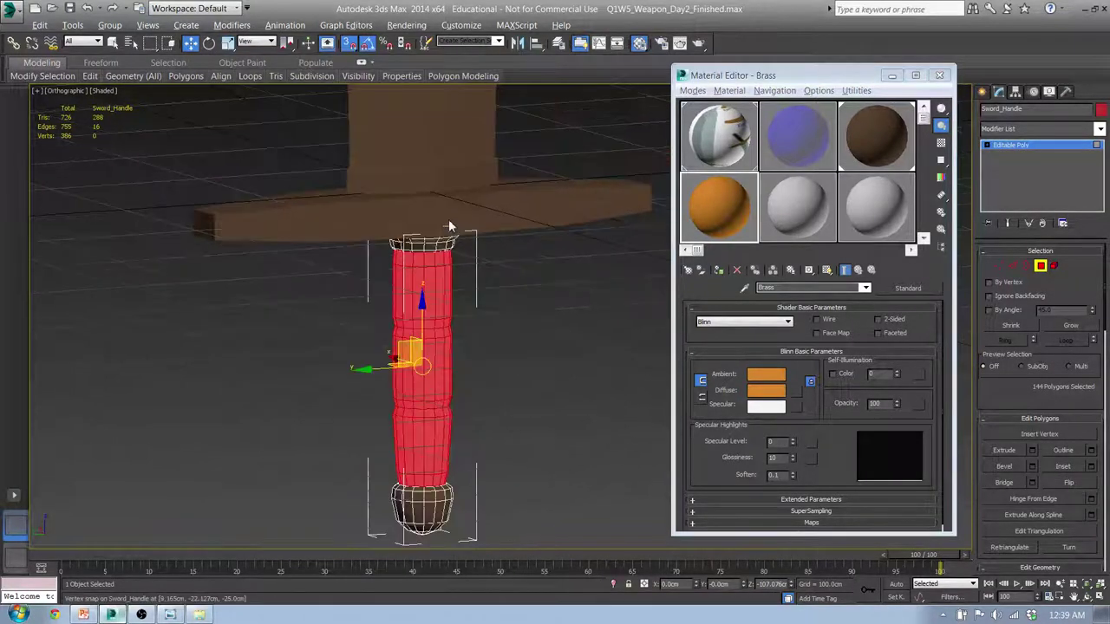
{"action": "key", "text": "l"}
{"action": "scroll", "coordinate": [459, 251], "scroll_direction": "up", "scroll_amount": 10}
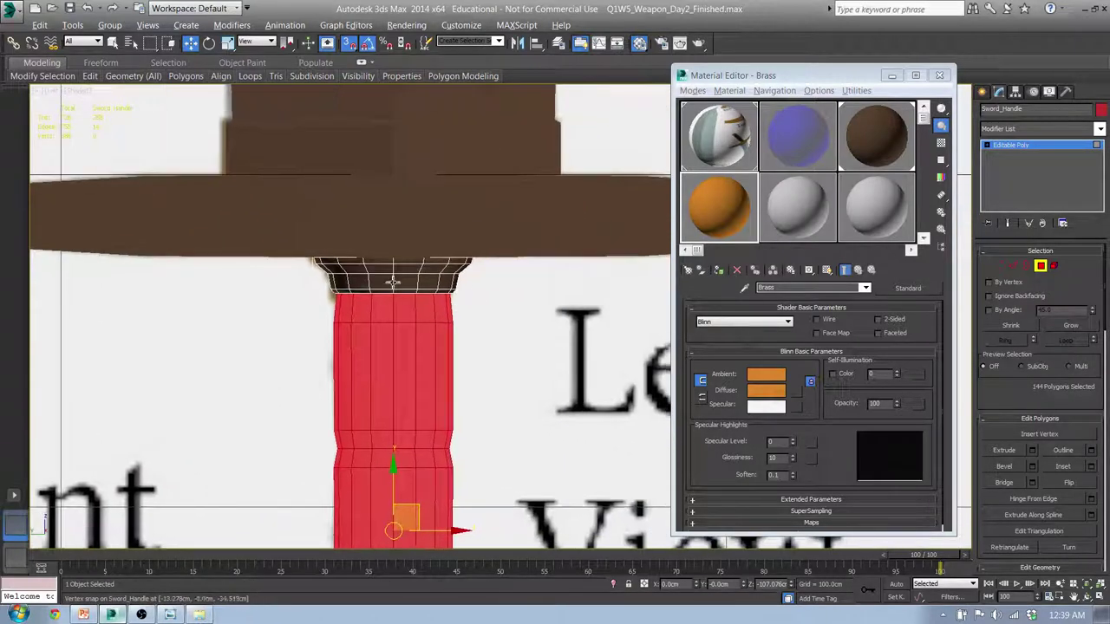
{"action": "left_click_drag", "start_coordinate": [499, 288], "coordinate": [502, 288]}
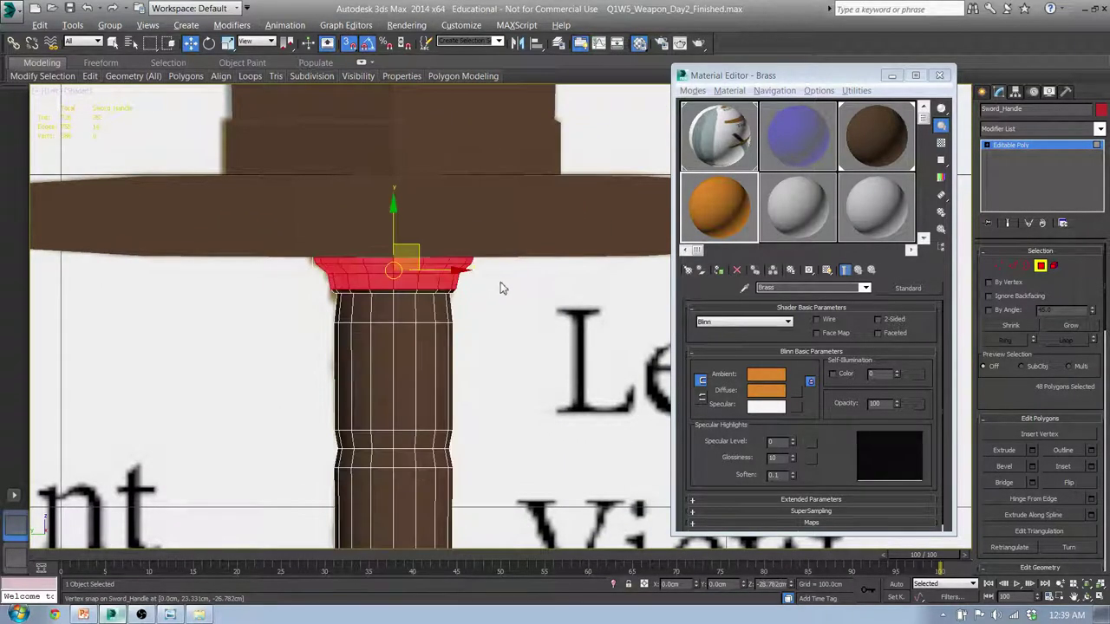
{"action": "middle_click_drag", "start_coordinate": [509, 363], "coordinate": [495, 174]}
{"action": "scroll", "coordinate": [468, 385], "scroll_direction": "down", "scroll_amount": 2}
{"action": "middle_click_drag", "start_coordinate": [431, 449], "coordinate": [433, 374]}
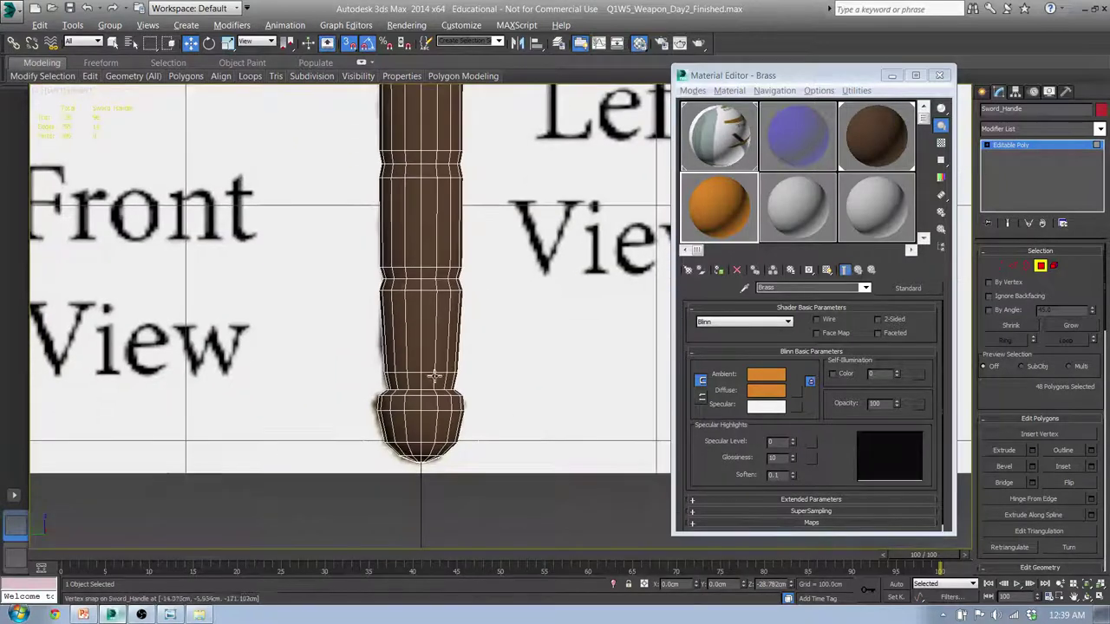
{"action": "left_click_drag", "start_coordinate": [361, 395], "coordinate": [535, 476], "text": "ctrl"}
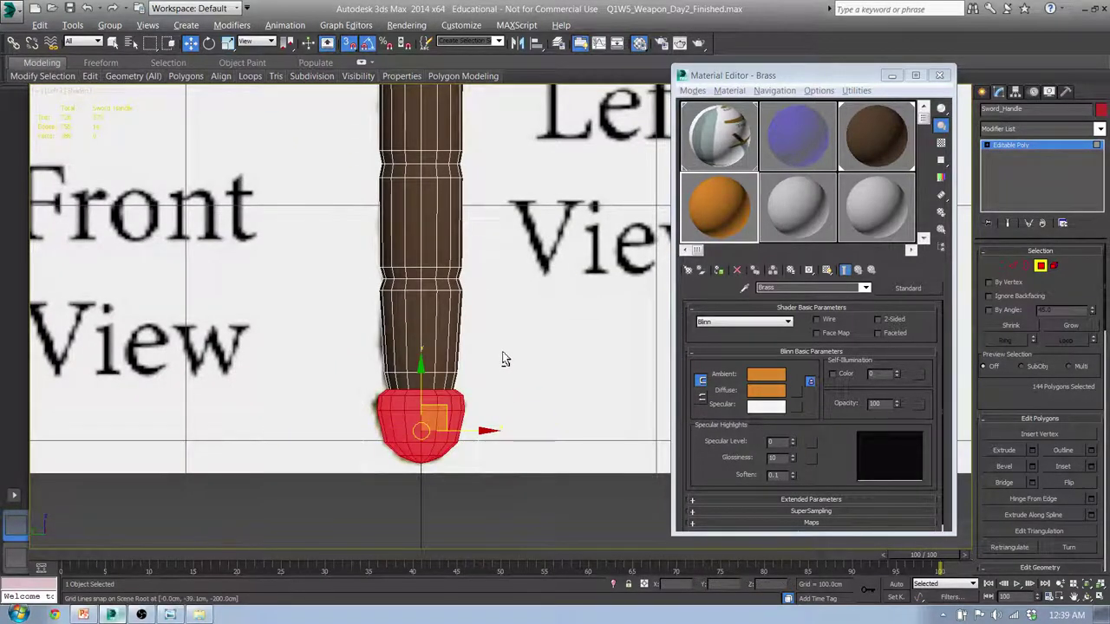
Check the collar and pommel selection up close and grow it once to include the narrow ledge beneath the collar.
{"action": "middle_click_drag", "start_coordinate": [502, 352], "coordinate": [466, 392], "text": "alt"}
{"action": "scroll", "coordinate": [445, 386], "scroll_direction": "up", "scroll_amount": 5}
{"action": "scroll", "coordinate": [453, 371], "scroll_direction": "down", "scroll_amount": 3}
{"action": "middle_click_drag", "start_coordinate": [498, 323], "coordinate": [458, 437]}
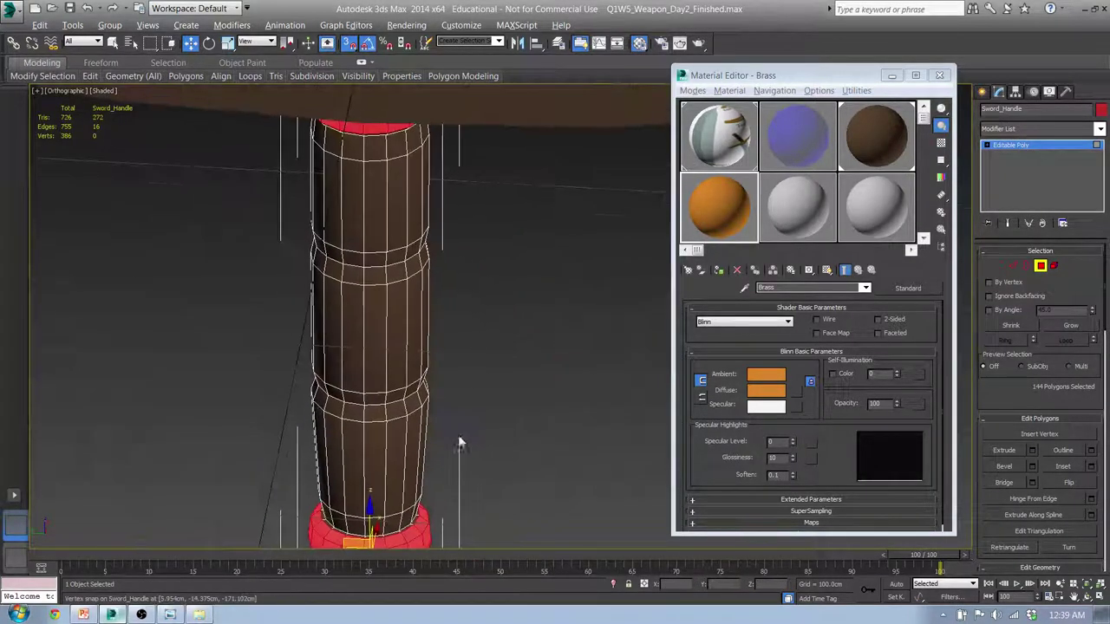
{"action": "middle_click_drag", "start_coordinate": [480, 295], "coordinate": [485, 213], "text": "alt"}
{"action": "middle_click_drag", "start_coordinate": [486, 159], "coordinate": [456, 307]}
{"action": "scroll", "coordinate": [379, 228], "scroll_direction": "up", "scroll_amount": 3}
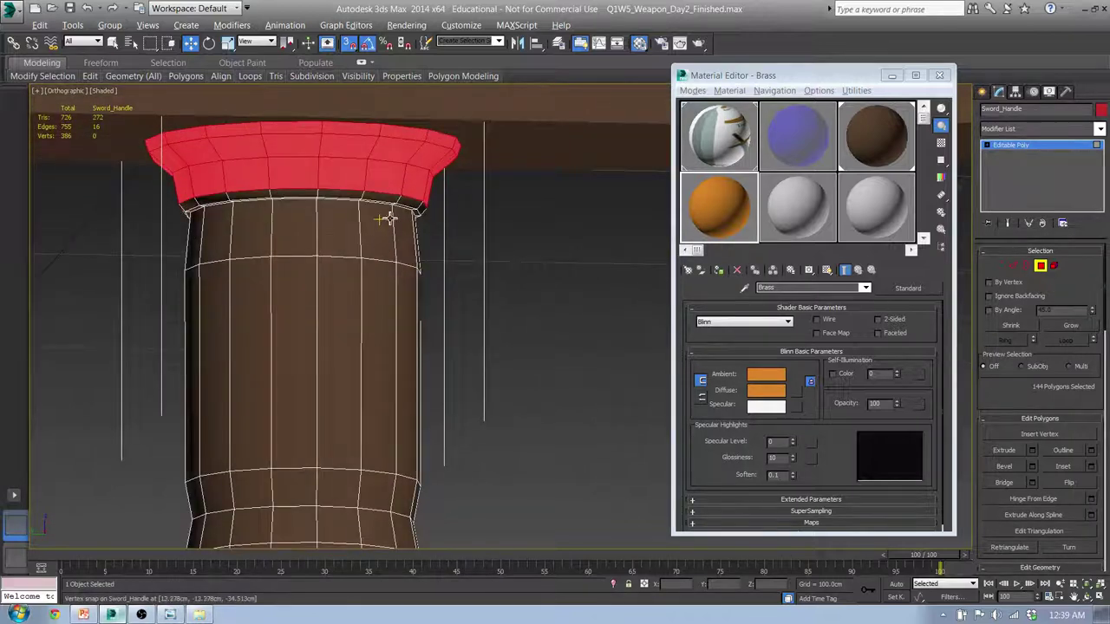
{"action": "mouse_move", "coordinate": [390, 218]}
{"action": "middle_mouse_down", "text": "alt"}
{"action": "mouse_move", "coordinate": [408, 210]}
{"action": "mouse_move", "coordinate": [401, 237]}
{"action": "mouse_move", "coordinate": [401, 228]}
{"action": "middle_mouse_up", "text": "alt"}
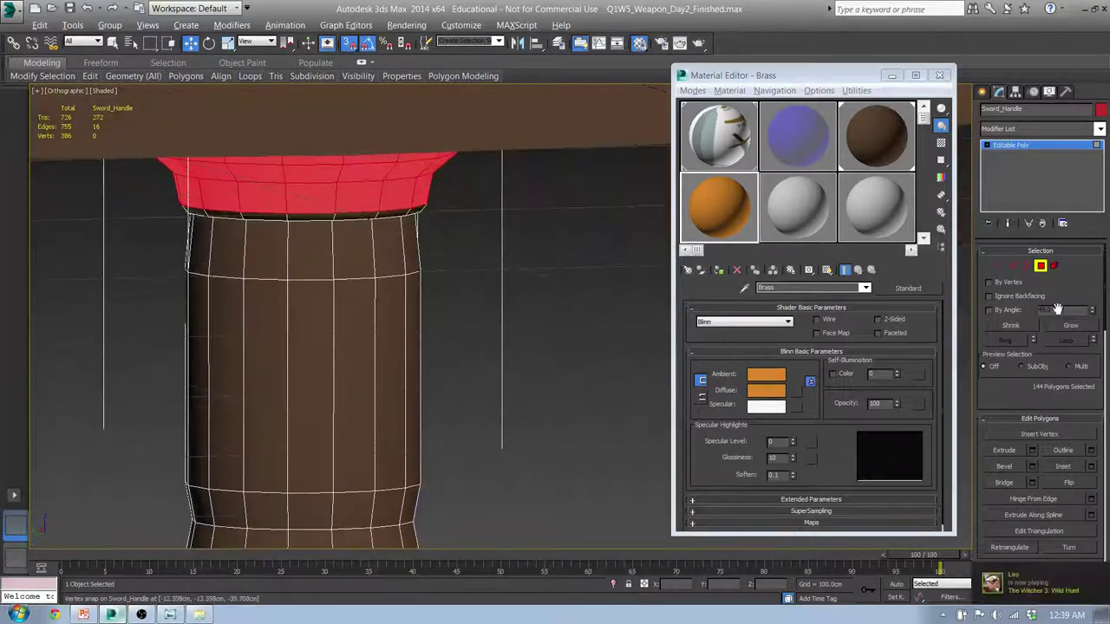
{"action": "left_click", "coordinate": [1073, 328]}
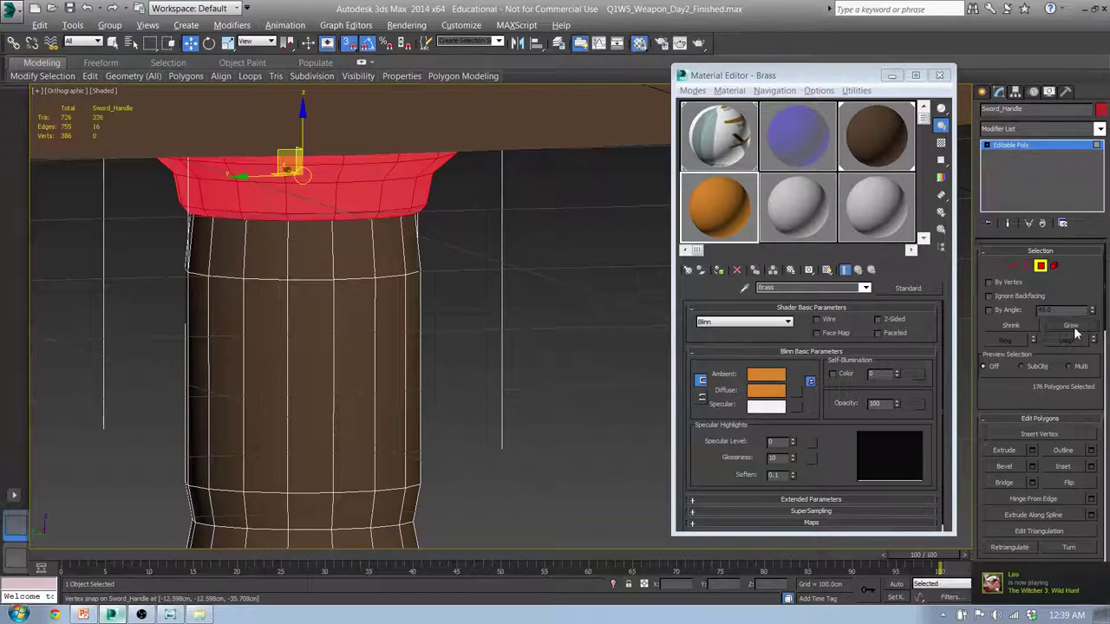
Inspect the selected collar and pommel, and remove the narrow ring of polygons just above the pommel from the selection.
{"action": "middle_click_drag", "start_coordinate": [471, 262], "coordinate": [461, 305], "text": "alt"}
{"action": "middle_click_drag", "start_coordinate": [437, 402], "coordinate": [439, 281]}
{"action": "scroll", "coordinate": [439, 281], "scroll_direction": "down", "scroll_amount": 3}
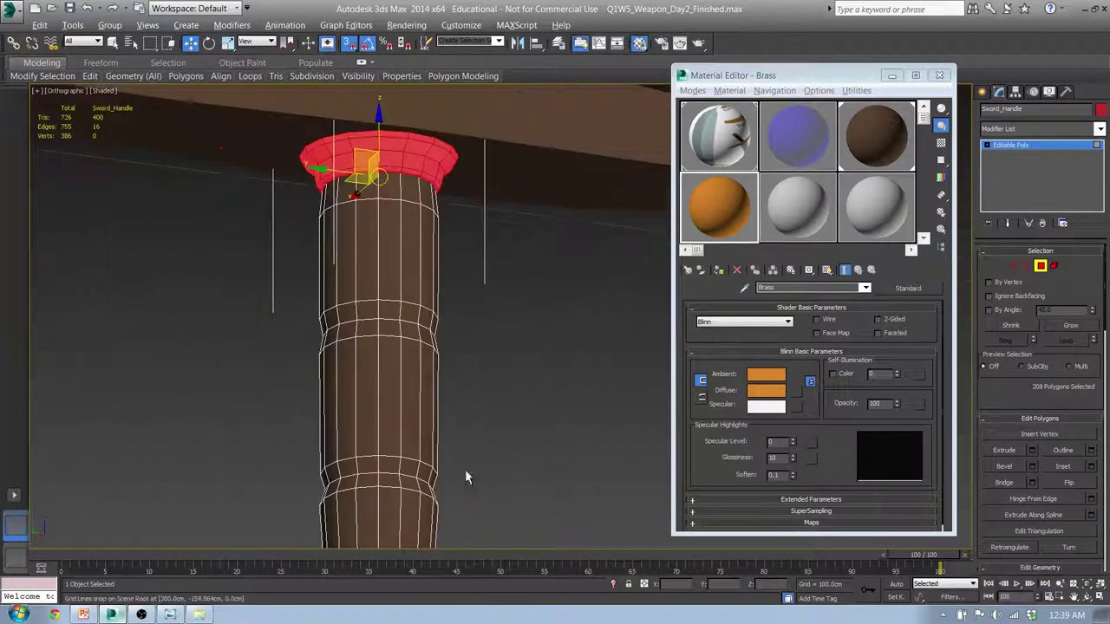
{"action": "middle_click_drag", "start_coordinate": [464, 469], "coordinate": [503, 255], "text": "alt"}
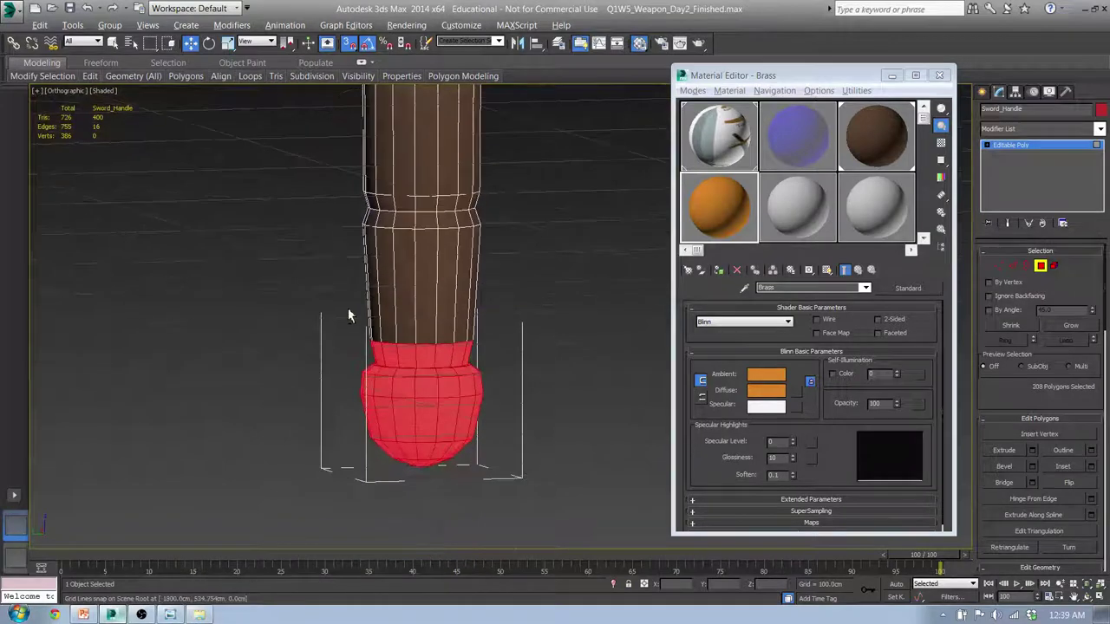
{"action": "left_click_drag", "start_coordinate": [345, 307], "coordinate": [496, 357], "text": "alt"}
{"action": "middle_click_drag", "start_coordinate": [441, 333], "coordinate": [607, 330], "text": "alt"}
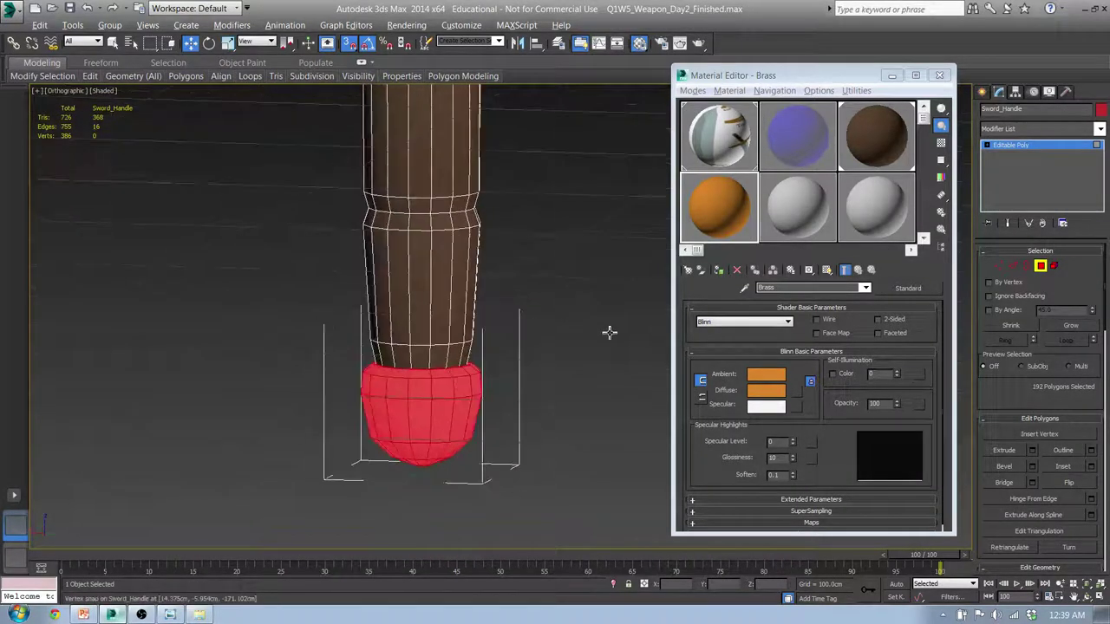
Apply the Brass material to the selected collar and pommel polygons and clear the polygon selection.
{"action": "left_click_drag", "start_coordinate": [709, 214], "coordinate": [429, 411]}
{"action": "left_click", "coordinate": [598, 247]}
{"action": "middle_click_drag", "start_coordinate": [597, 251], "coordinate": [456, 436]}
{"action": "middle_click_drag", "start_coordinate": [472, 271], "coordinate": [452, 305], "text": "alt"}
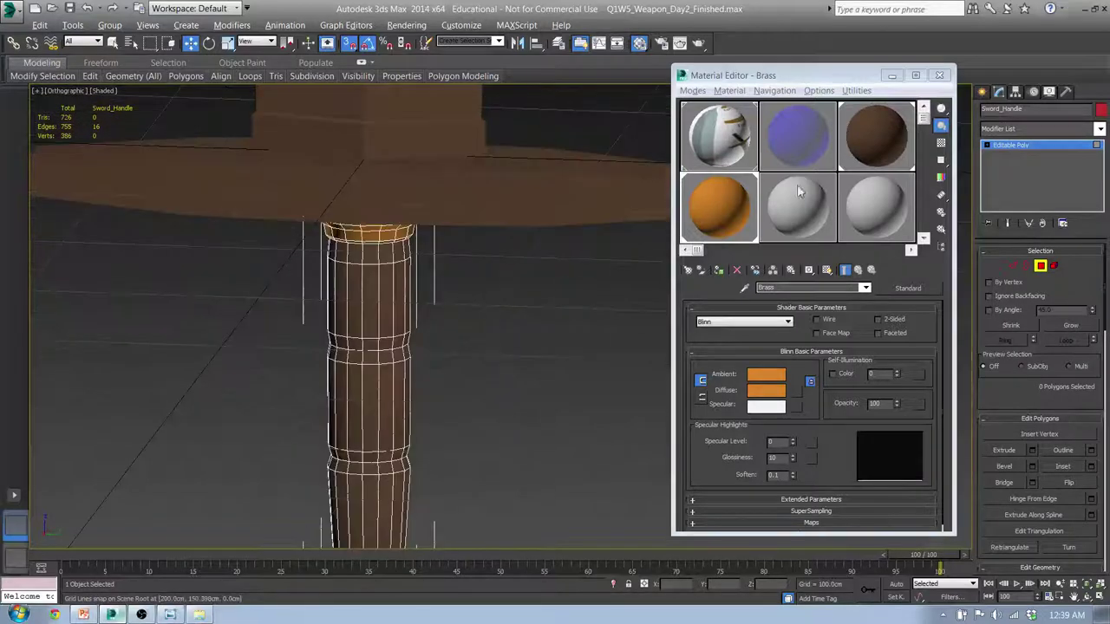
Close the Material Editor, leave polygon editing and deselect the handle to view its materials from a clear angle.
{"action": "left_click", "coordinate": [941, 77]}
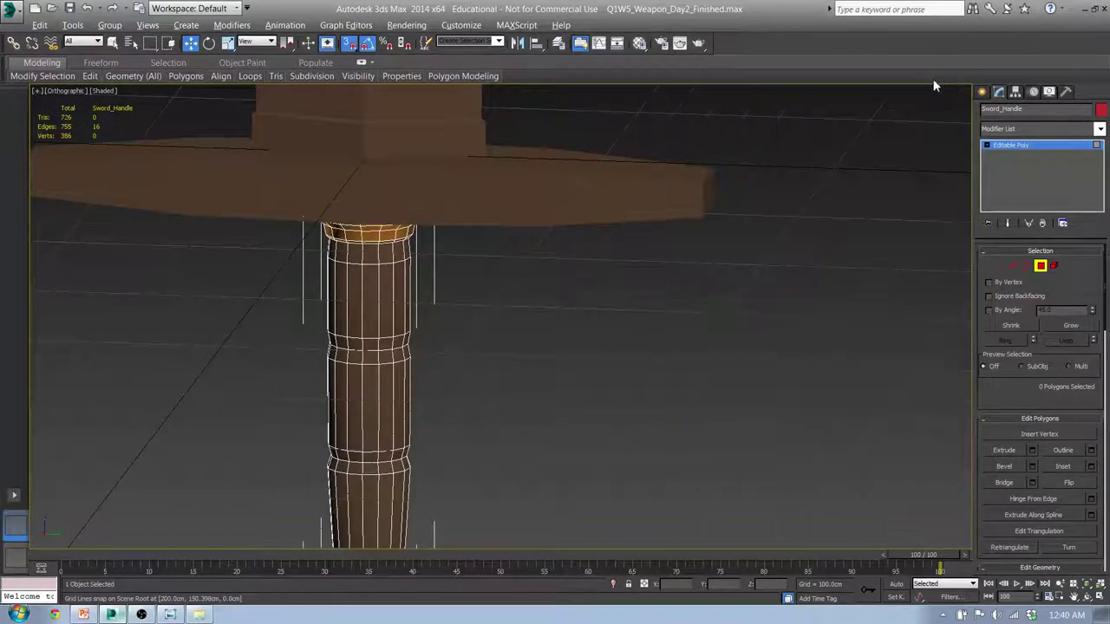
{"action": "left_click", "coordinate": [984, 93]}
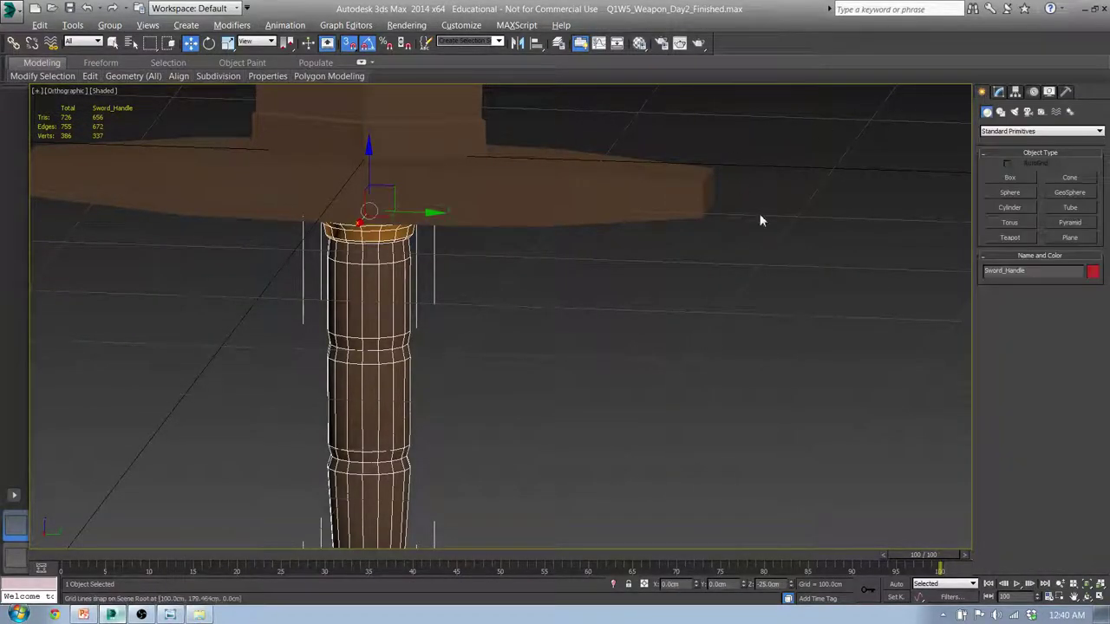
{"action": "left_click", "coordinate": [711, 241]}
{"action": "middle_click_drag", "start_coordinate": [471, 305], "coordinate": [669, 124], "text": "alt"}
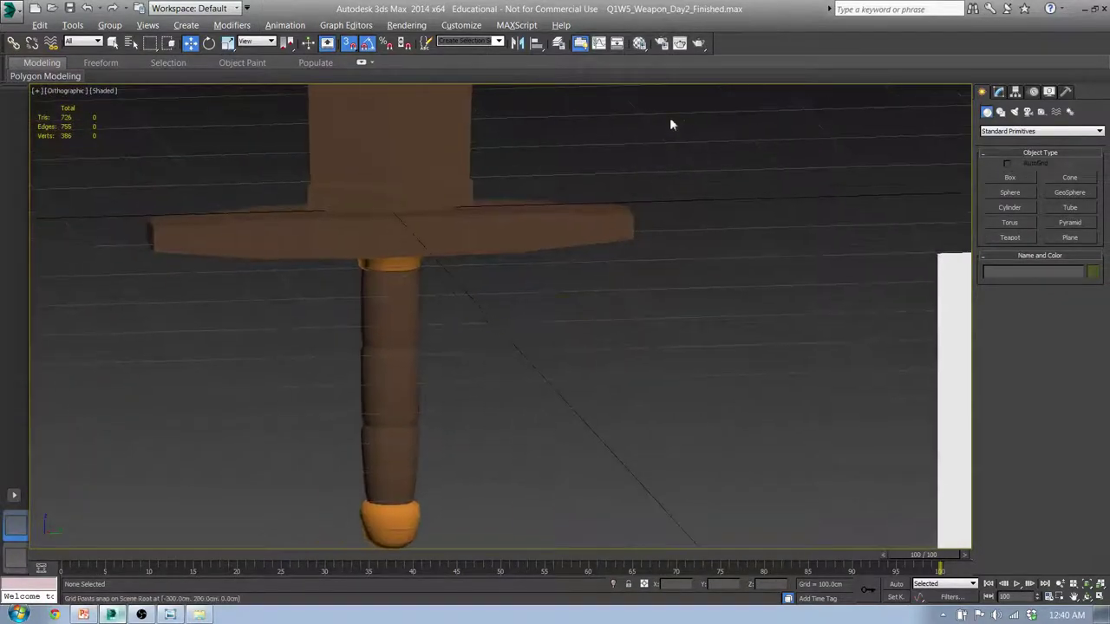
{"action": "middle_click_drag", "start_coordinate": [505, 243], "coordinate": [532, 225]}
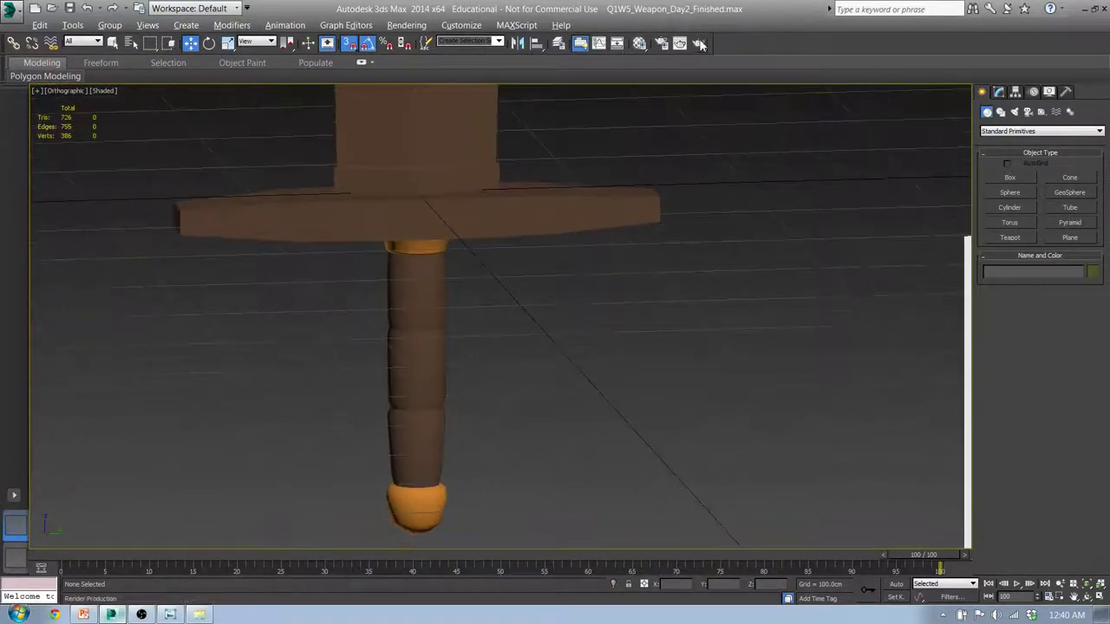
Reopen the Material Editor and apply the Brass material to the handguard.
{"action": "left_click", "coordinate": [639, 43]}
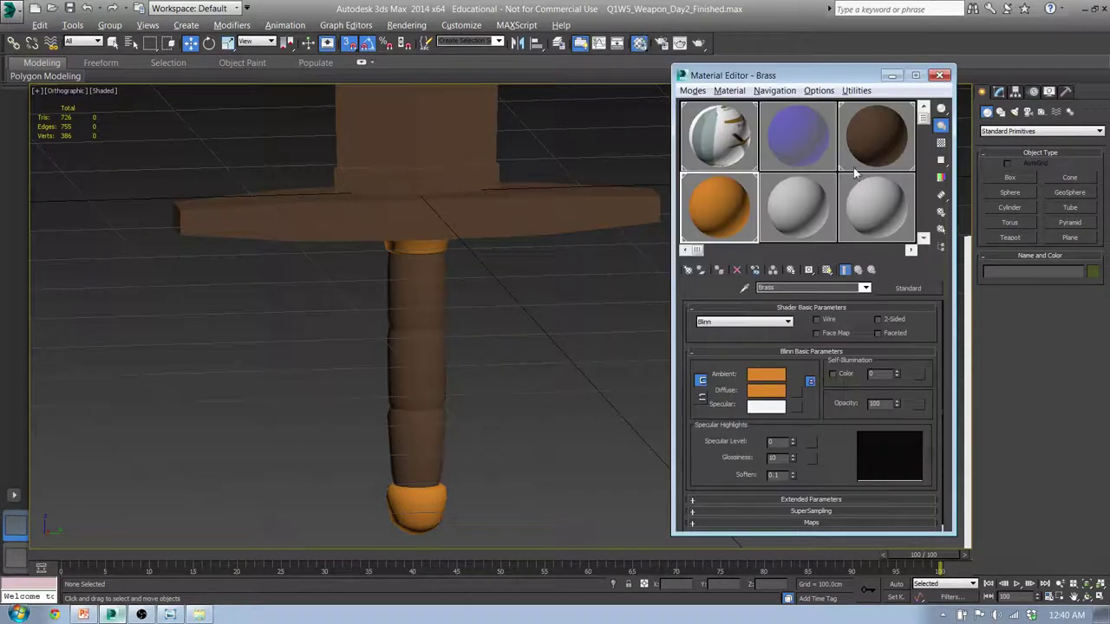
{"action": "left_click_drag", "start_coordinate": [716, 214], "coordinate": [549, 203]}
{"action": "middle_click_drag", "start_coordinate": [549, 203], "coordinate": [562, 327], "text": "alt"}
Select the base collar polygons of Sword_Blade just above the handguard and grow the selection once to include the narrow ledge.
{"action": "left_click", "coordinate": [456, 206]}
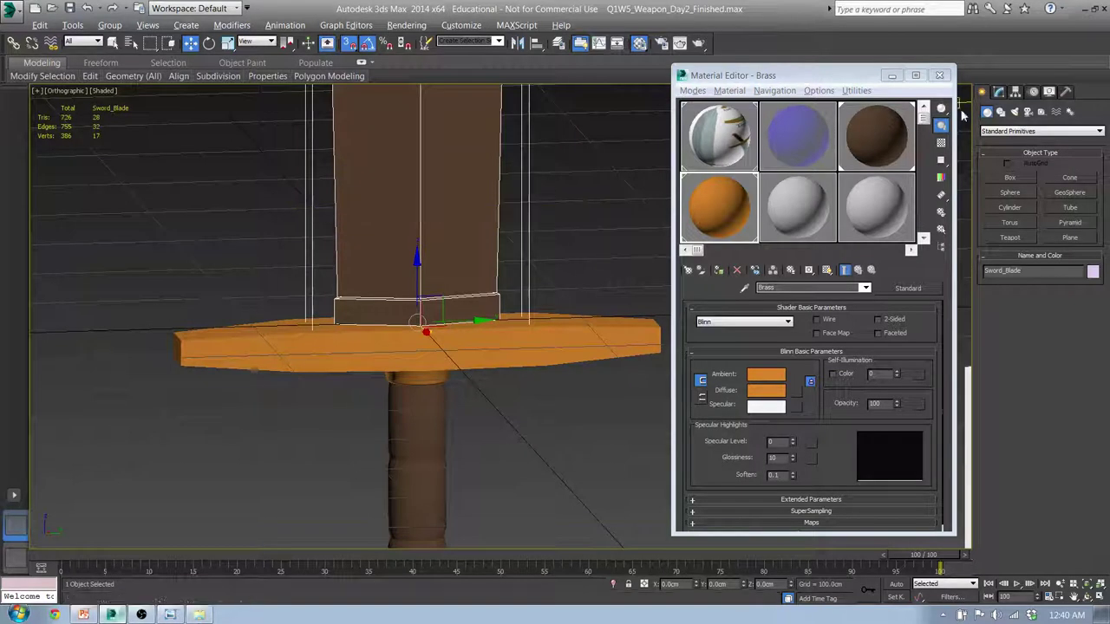
{"action": "left_click", "coordinate": [999, 93]}
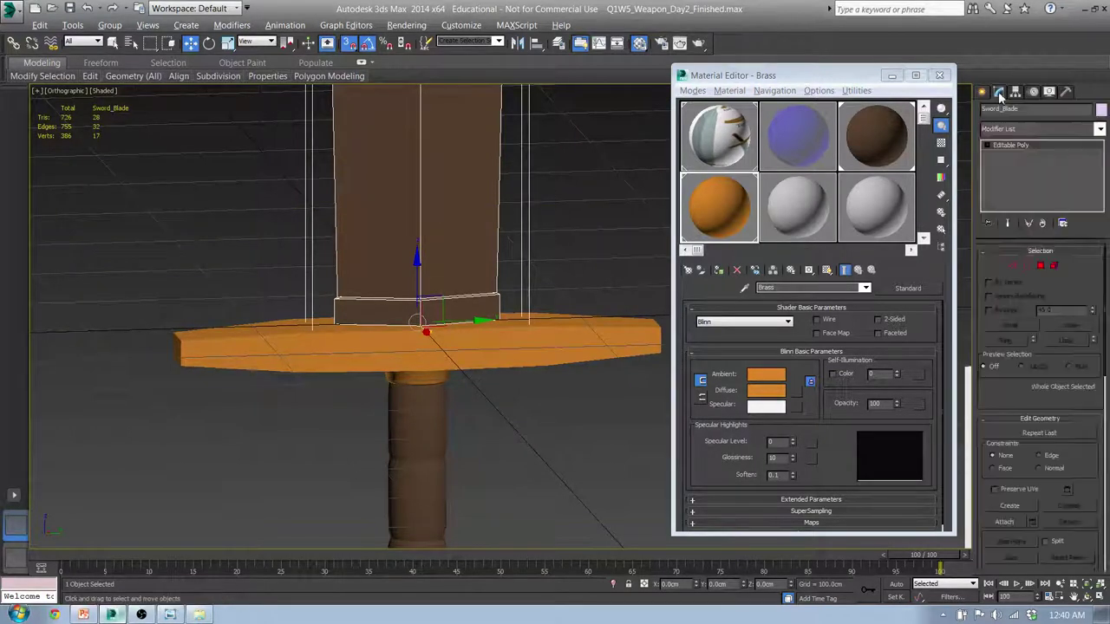
{"action": "left_click", "coordinate": [1040, 266]}
{"action": "middle_click_drag", "start_coordinate": [498, 295], "coordinate": [372, 317], "text": "alt"}
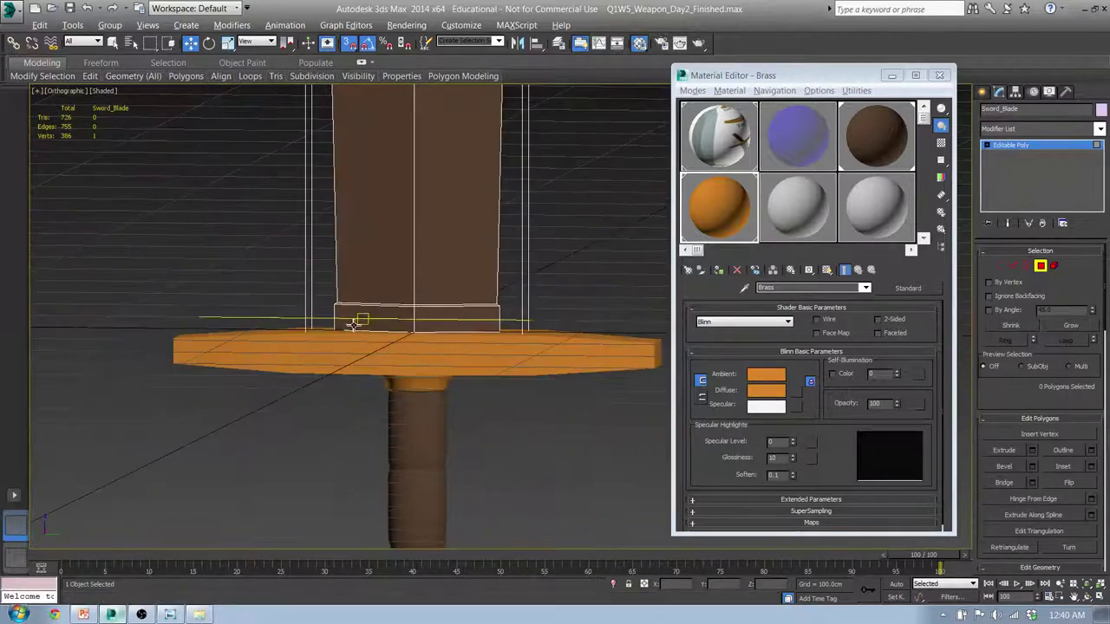
{"action": "left_click_drag", "start_coordinate": [320, 324], "coordinate": [574, 349]}
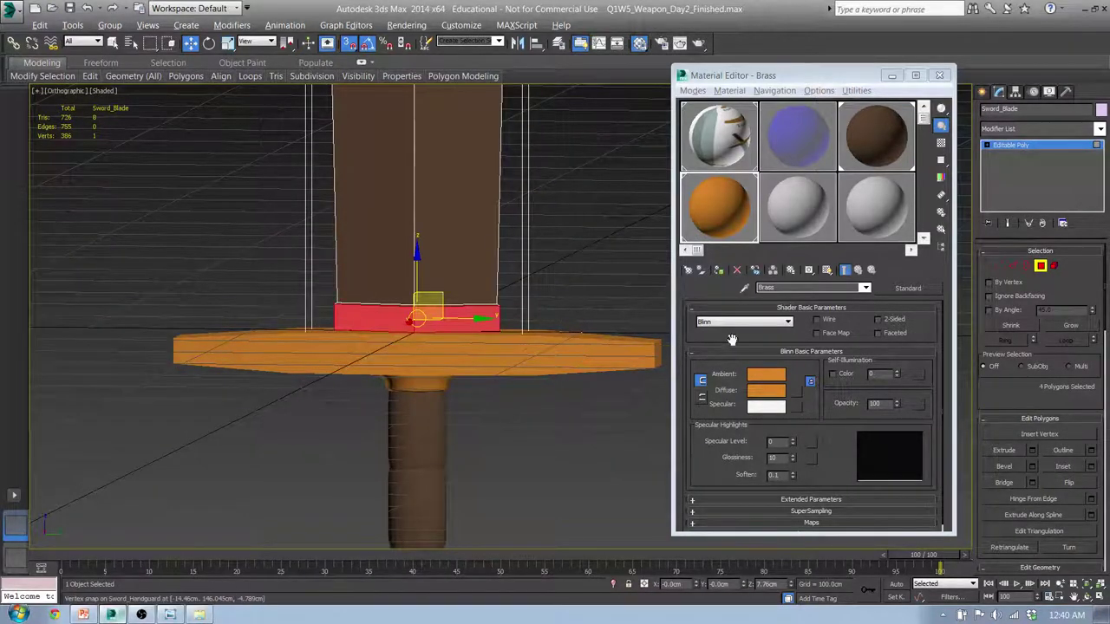
{"action": "left_click", "coordinate": [1084, 329]}
{"action": "middle_click_drag", "start_coordinate": [570, 317], "coordinate": [567, 343], "text": "alt"}
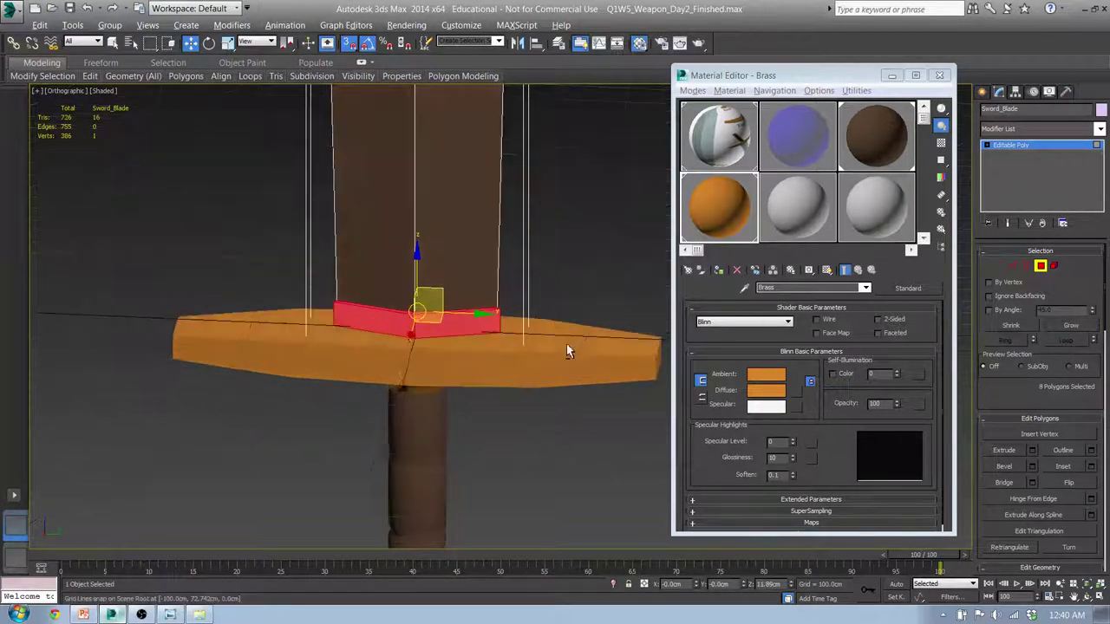
Check the selection up close and apply the Brass material to the blade's base collar polygons.
{"action": "scroll", "coordinate": [504, 321], "scroll_direction": "up", "scroll_amount": 4}
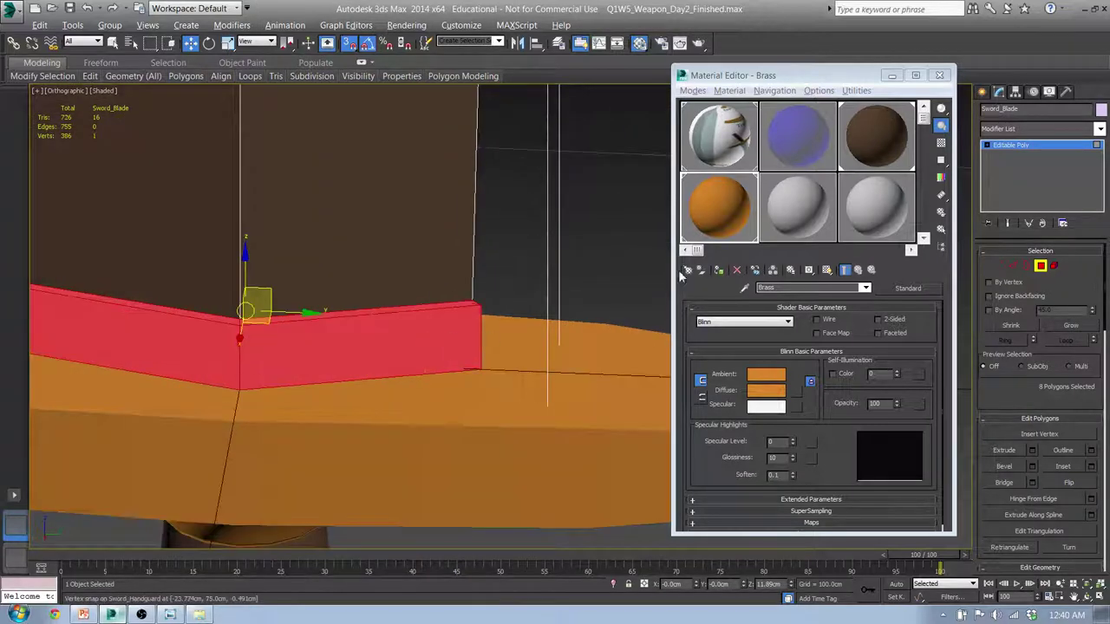
{"action": "scroll", "coordinate": [416, 343], "scroll_direction": "down", "scroll_amount": 6}
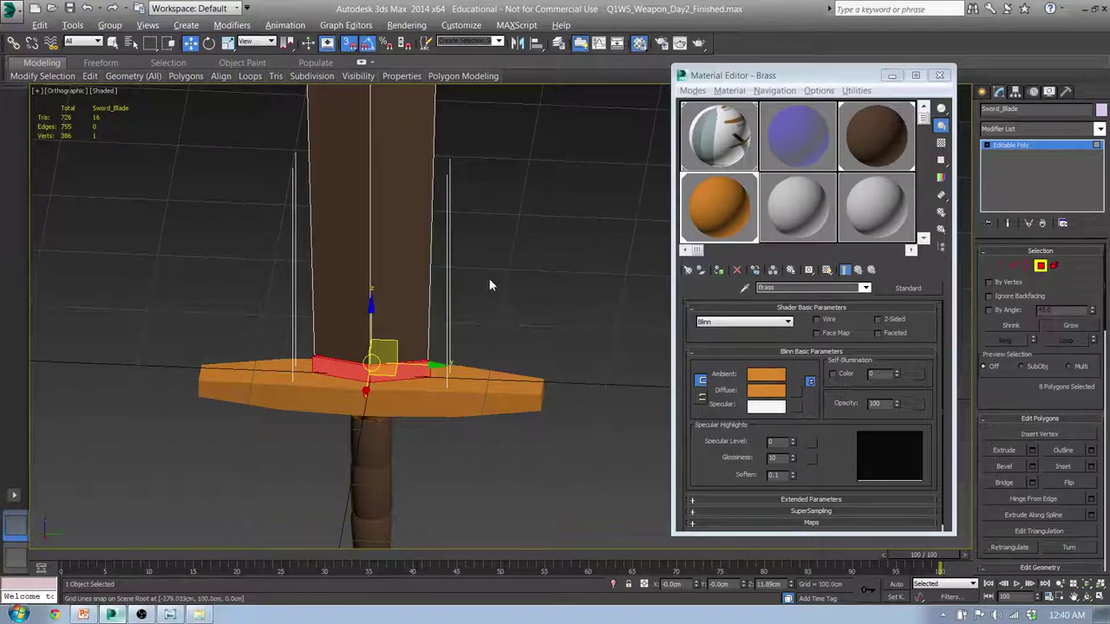
{"action": "mouse_move", "coordinate": [465, 256]}
{"action": "middle_mouse_down"}
{"action": "mouse_move", "coordinate": [426, 235]}
{"action": "mouse_move", "coordinate": [464, 234]}
{"action": "middle_mouse_up"}
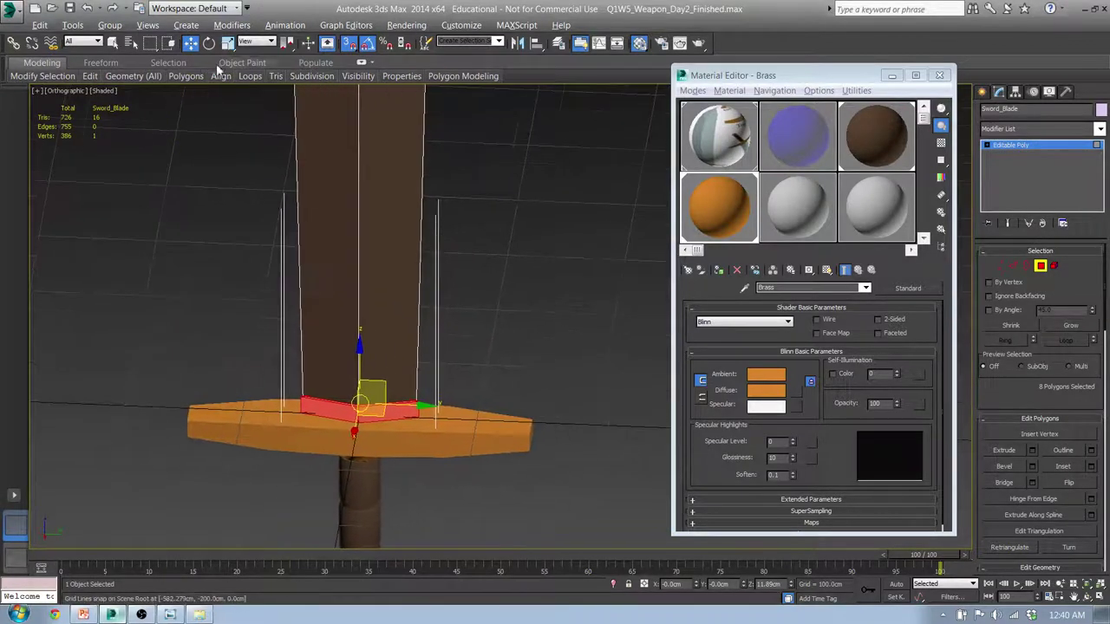
Invert the polygon selection so the rest of the blade is selected, and check its boundary at the base collar.
{"action": "left_click", "coordinate": [167, 64]}
{"action": "left_click", "coordinate": [26, 78]}
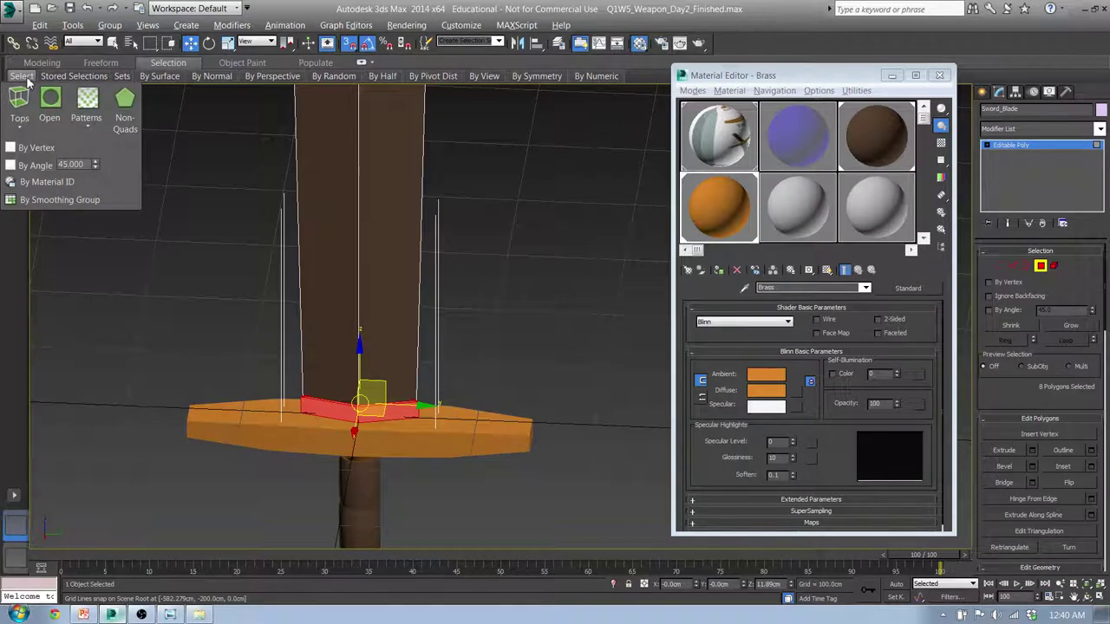
{"action": "mouse_move", "coordinate": [150, 78]}
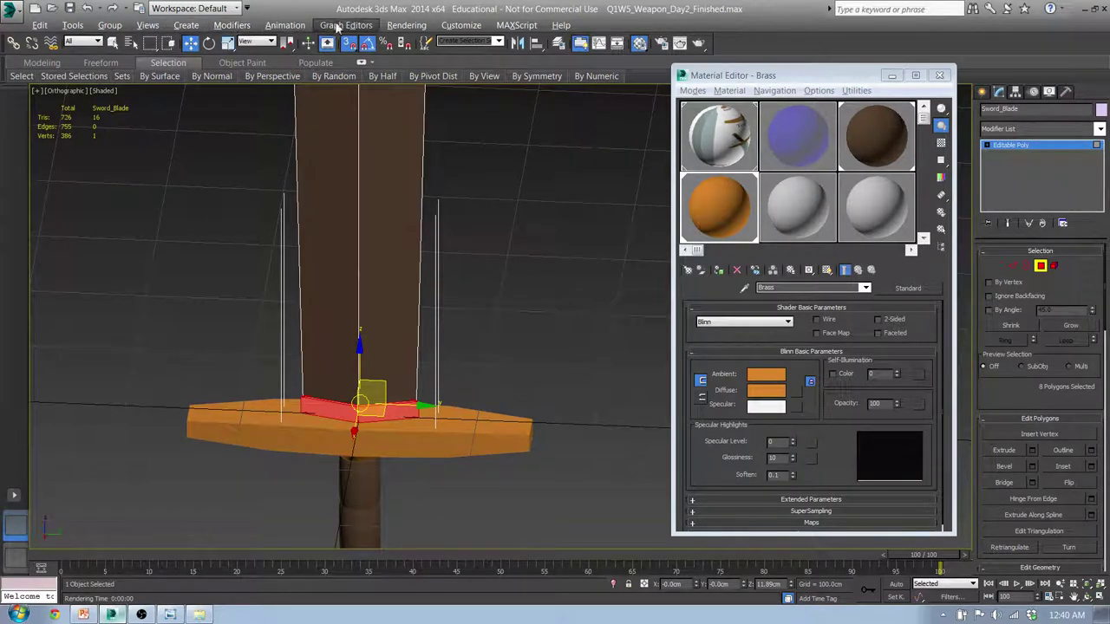
{"action": "left_click", "coordinate": [72, 25]}
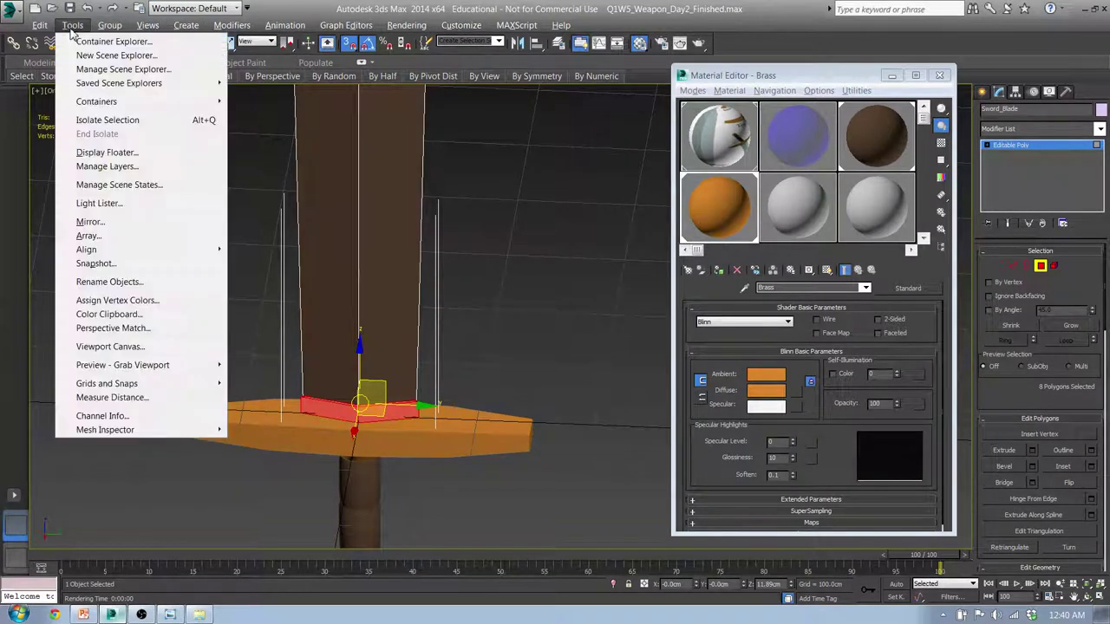
{"action": "mouse_move", "coordinate": [48, 28]}
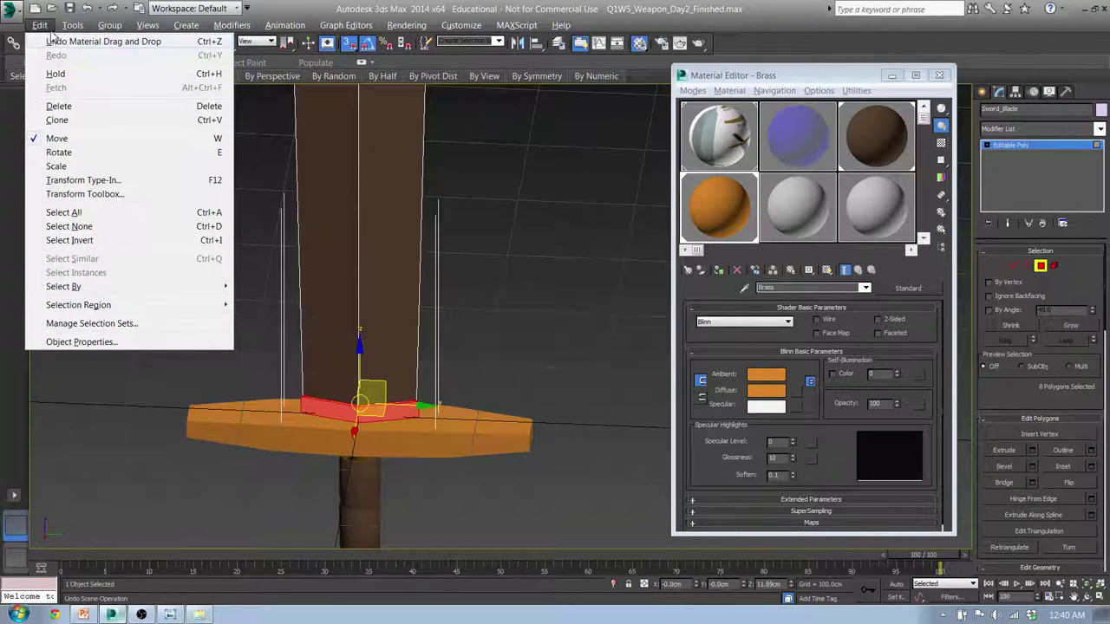
{"action": "left_click", "coordinate": [75, 245]}
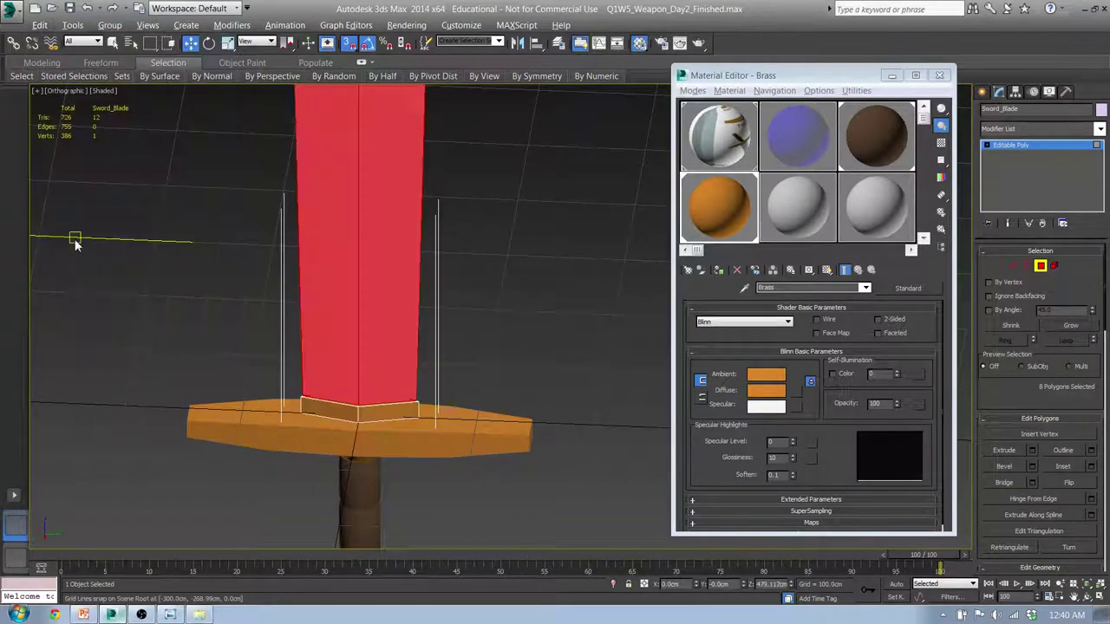
{"action": "middle_click_drag", "start_coordinate": [422, 289], "coordinate": [402, 484]}
{"action": "scroll", "coordinate": [403, 484], "scroll_direction": "up", "scroll_amount": 5}
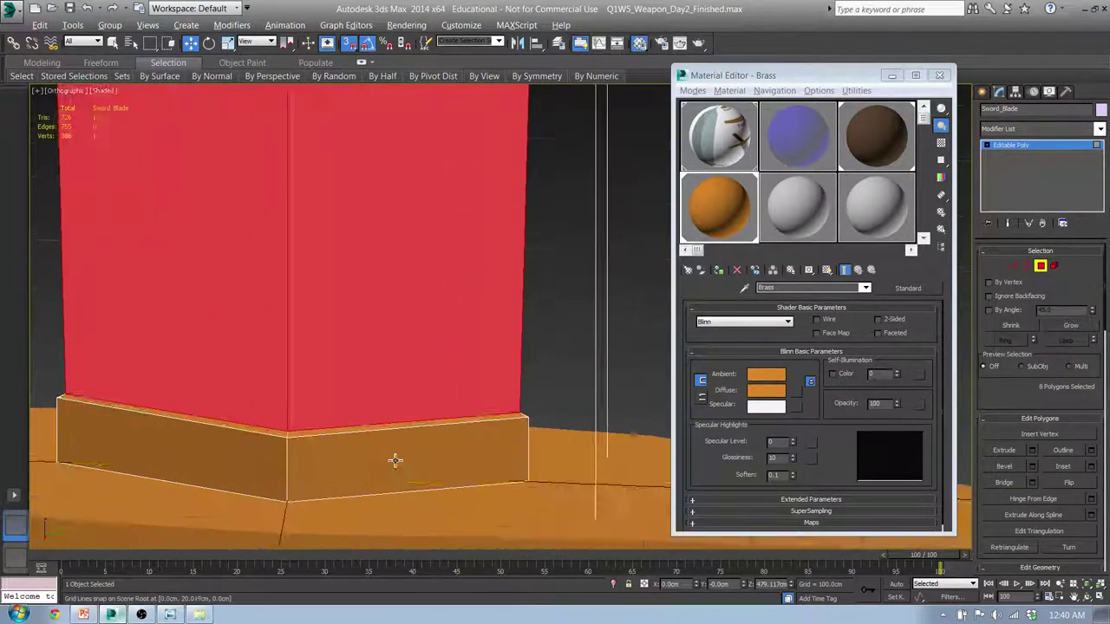
{"action": "scroll", "coordinate": [403, 477], "scroll_direction": "down", "scroll_amount": 4}
Rename the unused 08 - Default material to Blade and set its diffuse color to a pale cyan with hue 128 and value 219.
{"action": "left_click", "coordinate": [811, 195]}
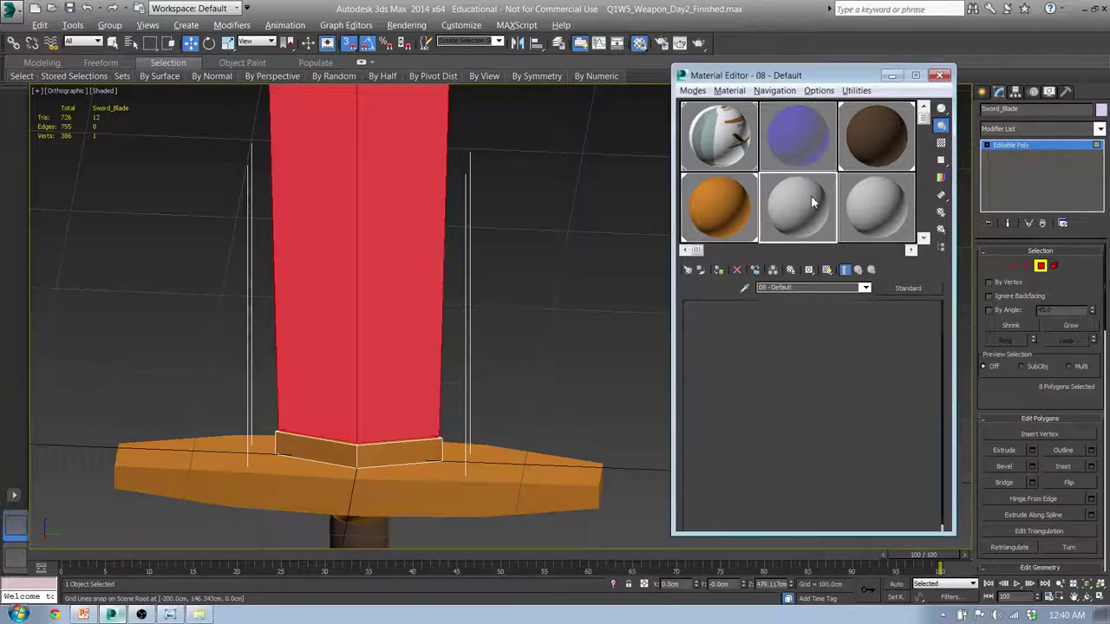
{"action": "type", "text": "Blade"}
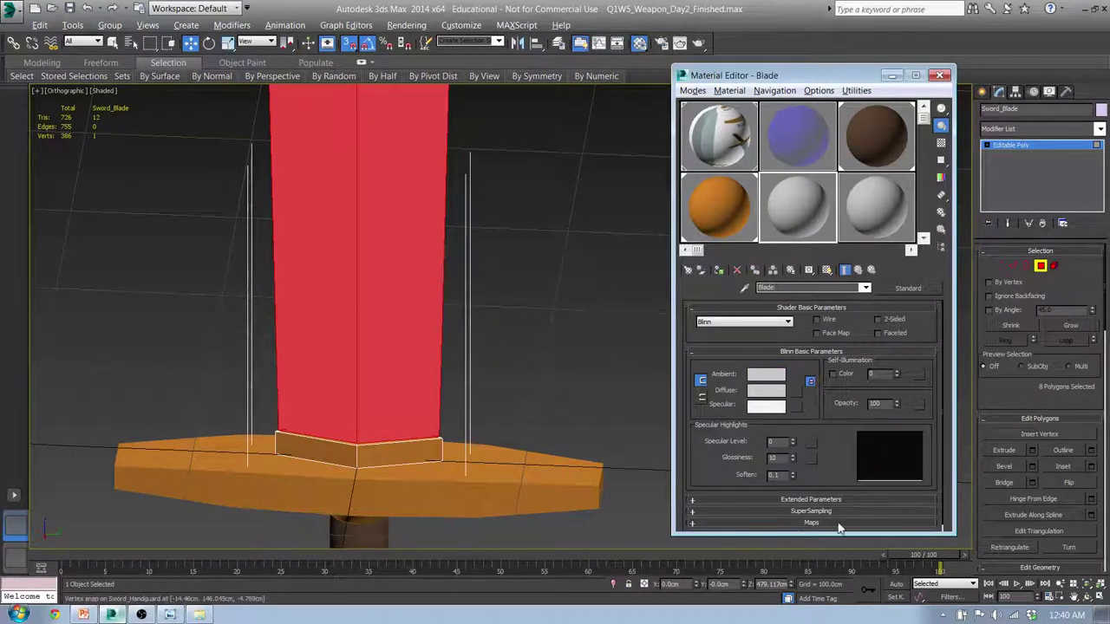
{"action": "left_click", "coordinate": [767, 392]}
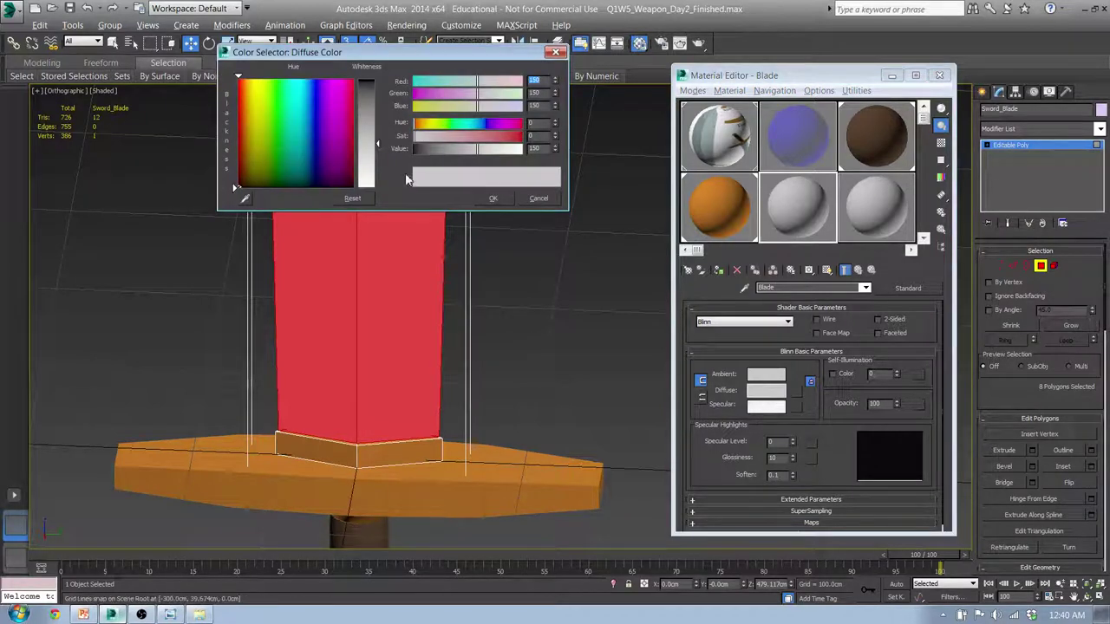
{"action": "left_click", "coordinate": [461, 122]}
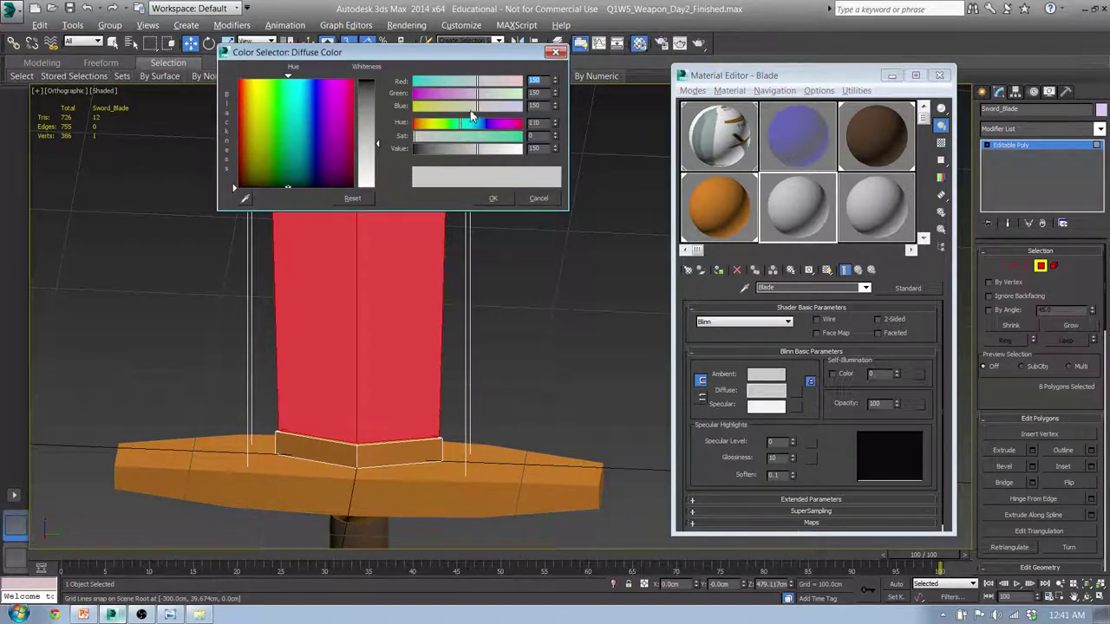
{"action": "left_click_drag", "start_coordinate": [476, 83], "coordinate": [467, 83]}
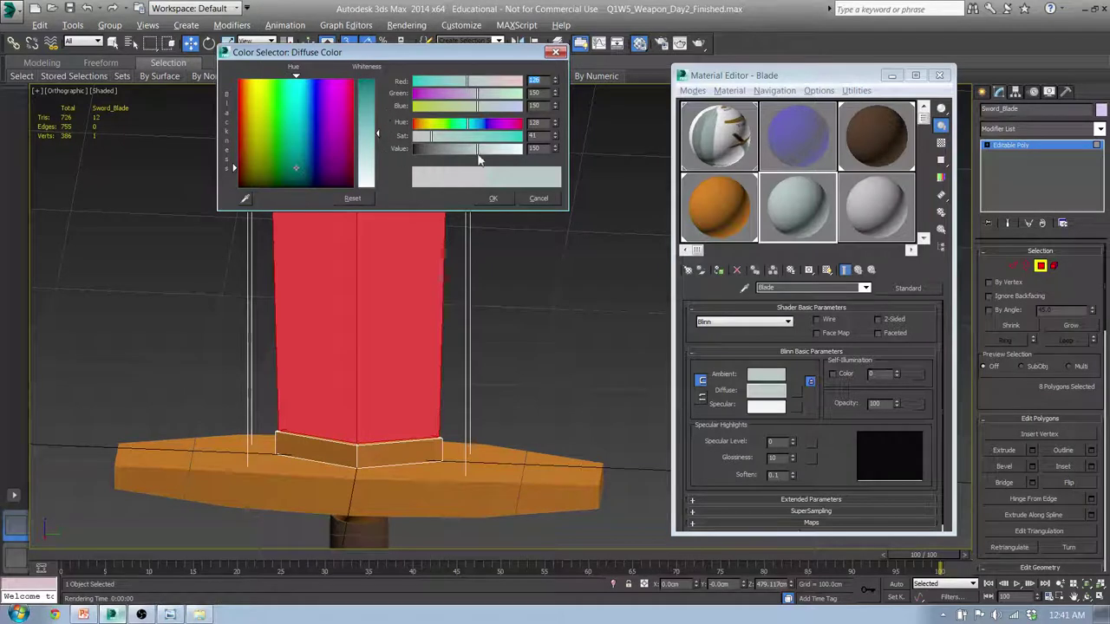
{"action": "mouse_move", "coordinate": [377, 136]}
{"action": "left_mouse_down"}
{"action": "mouse_move", "coordinate": [379, 120]}
{"action": "mouse_move", "coordinate": [378, 136]}
{"action": "left_mouse_up"}
{"action": "left_click_drag", "start_coordinate": [482, 150], "coordinate": [508, 150]}
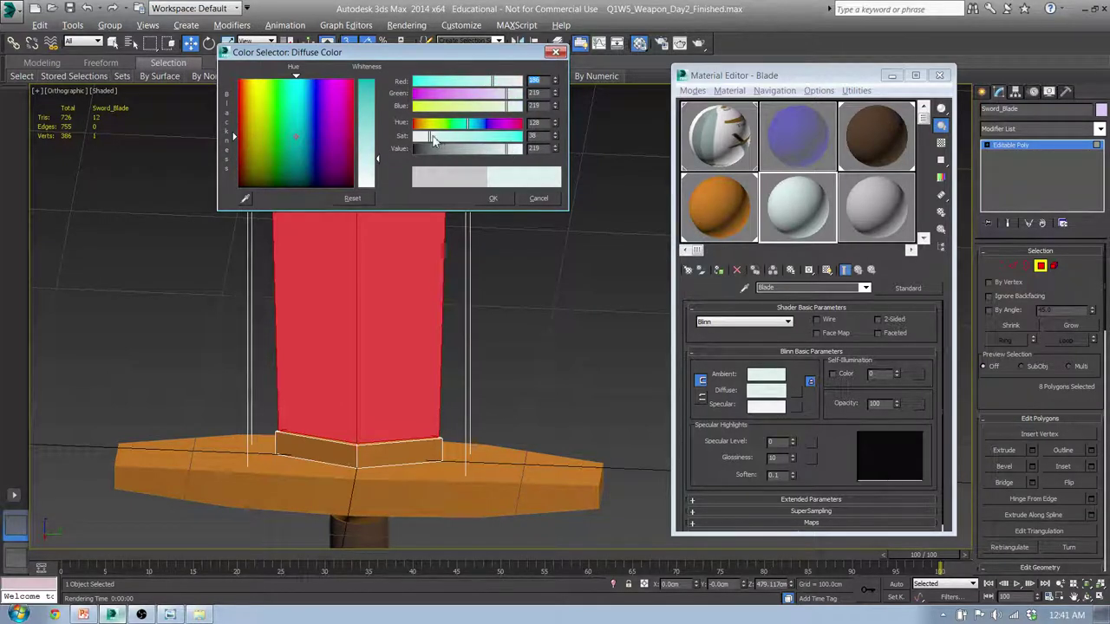
{"action": "mouse_move", "coordinate": [434, 139]}
{"action": "left_mouse_down"}
{"action": "mouse_move", "coordinate": [461, 139]}
{"action": "mouse_move", "coordinate": [449, 139]}
{"action": "left_mouse_up"}
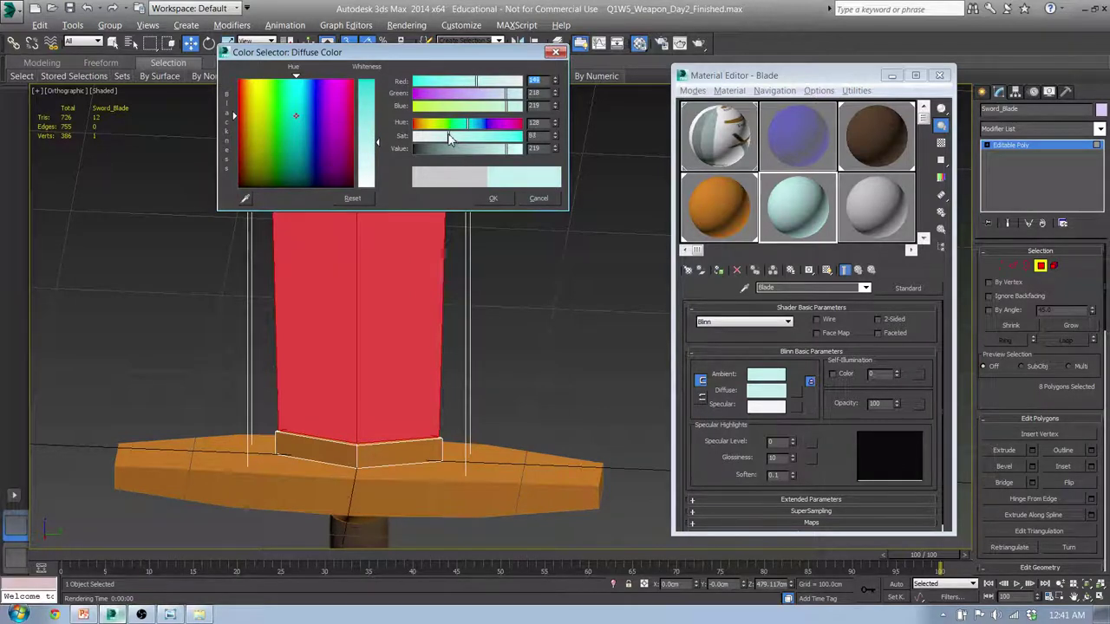
{"action": "left_click", "coordinate": [498, 198]}
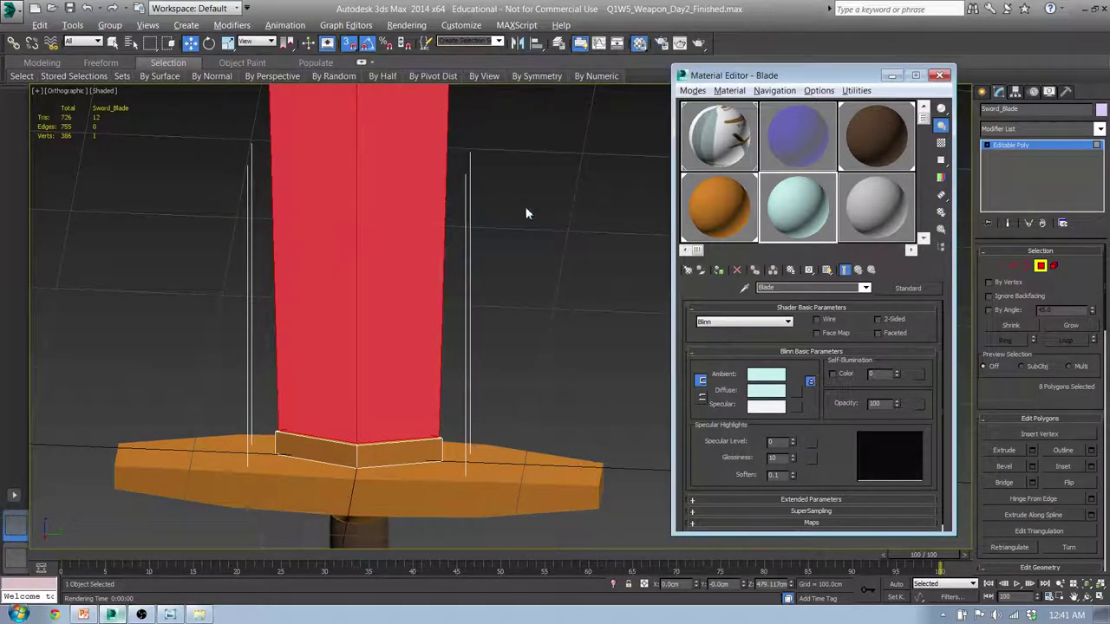
Apply the Blade material to the selected blade polygons and view the whole sword.
{"action": "middle_click_drag", "start_coordinate": [536, 196], "coordinate": [526, 169]}
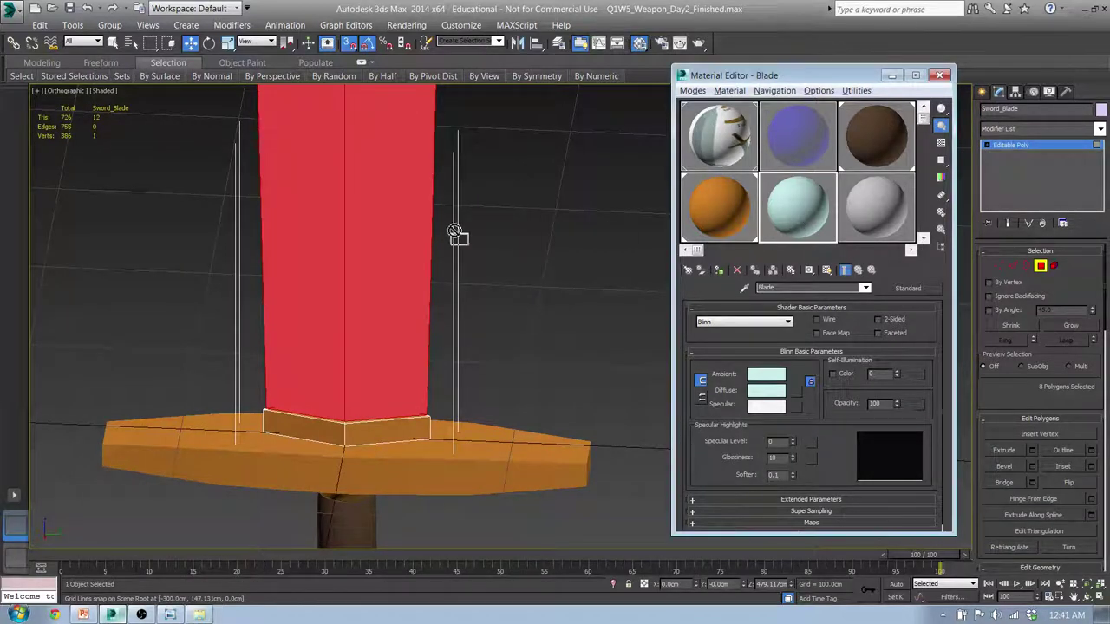
{"action": "scroll", "coordinate": [485, 251], "scroll_direction": "down", "scroll_amount": 4}
{"action": "scroll", "coordinate": [483, 251], "scroll_direction": "down", "scroll_amount": 3}
{"action": "middle_click_drag", "start_coordinate": [495, 224], "coordinate": [473, 335]}
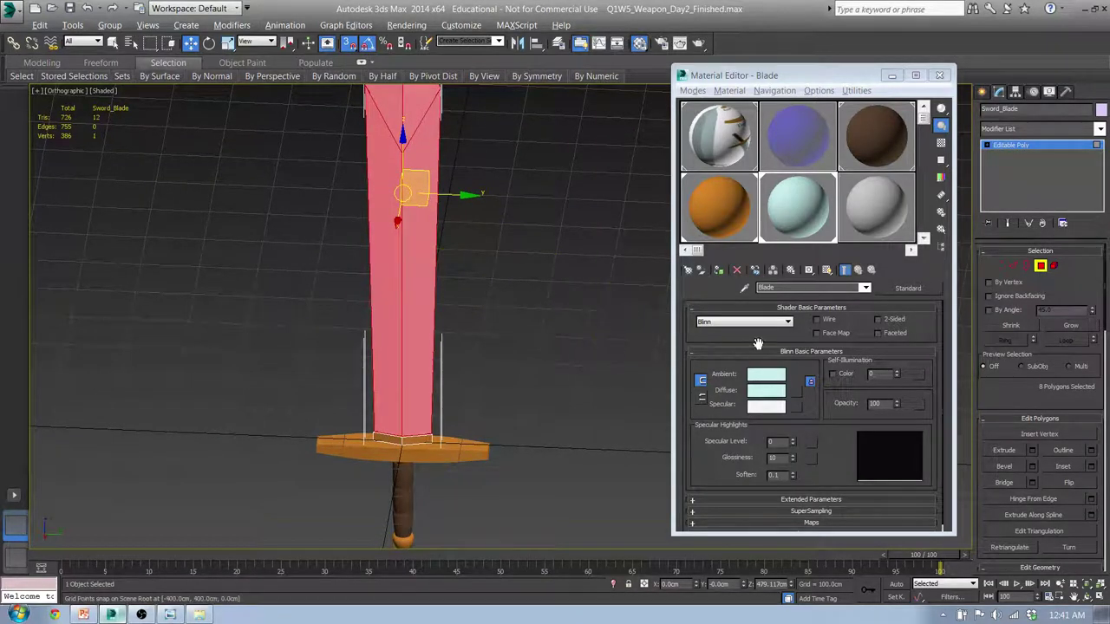
{"action": "middle_click_drag", "start_coordinate": [512, 218], "coordinate": [539, 224]}
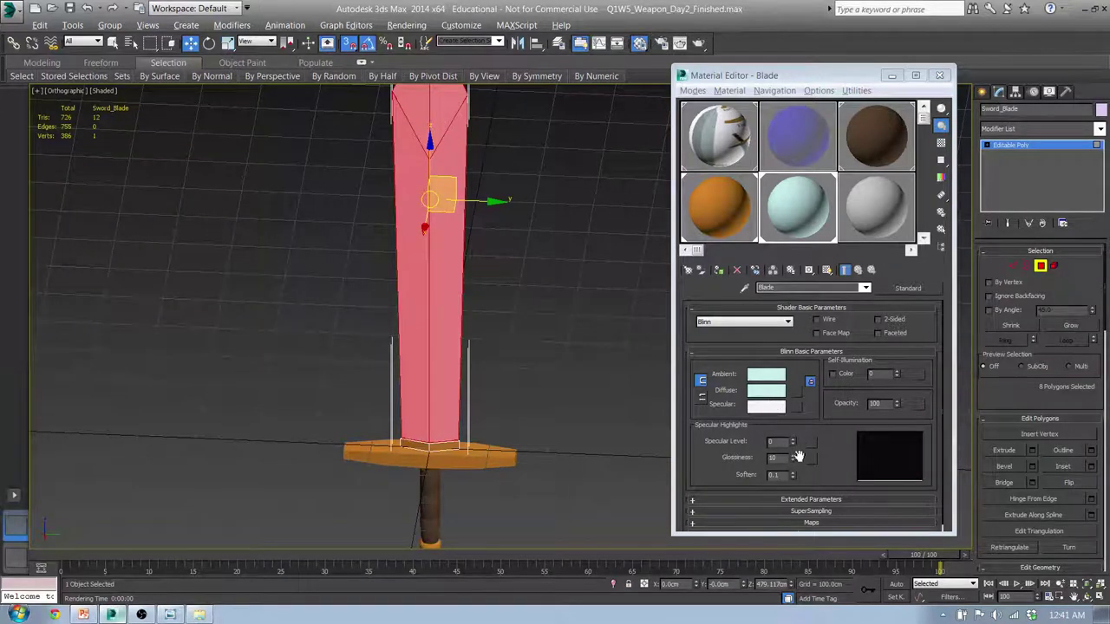
Set the Blade material's specular level to 100 and raise its glossiness to about 72.
{"action": "left_click_drag", "start_coordinate": [786, 443], "coordinate": [717, 441]}
{"action": "type", "text": "3"}
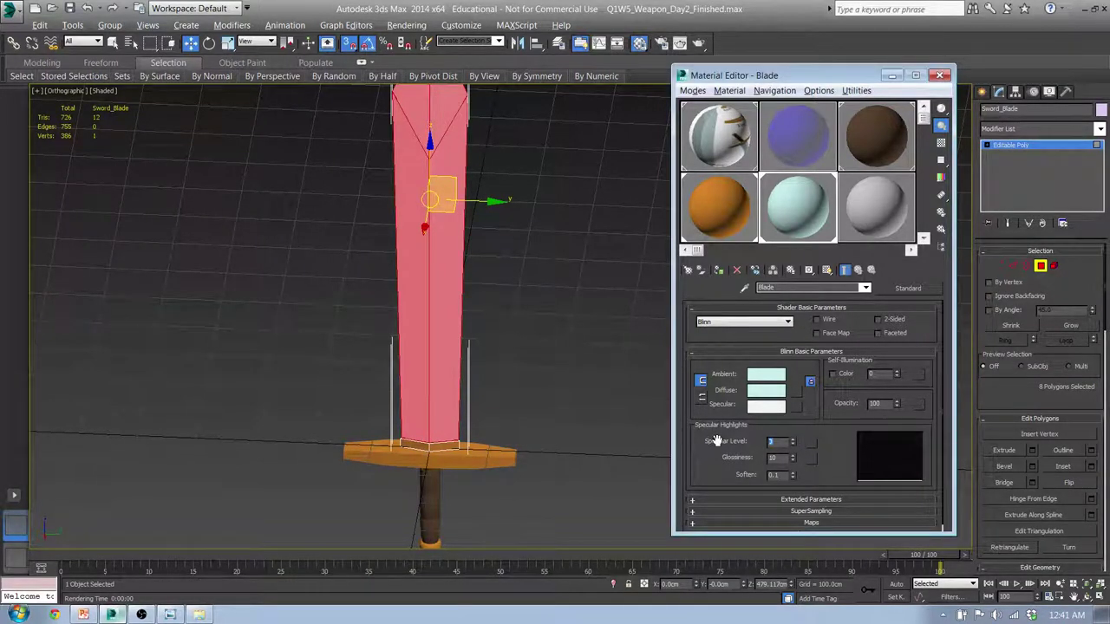
{"action": "left_click", "coordinate": [781, 461]}
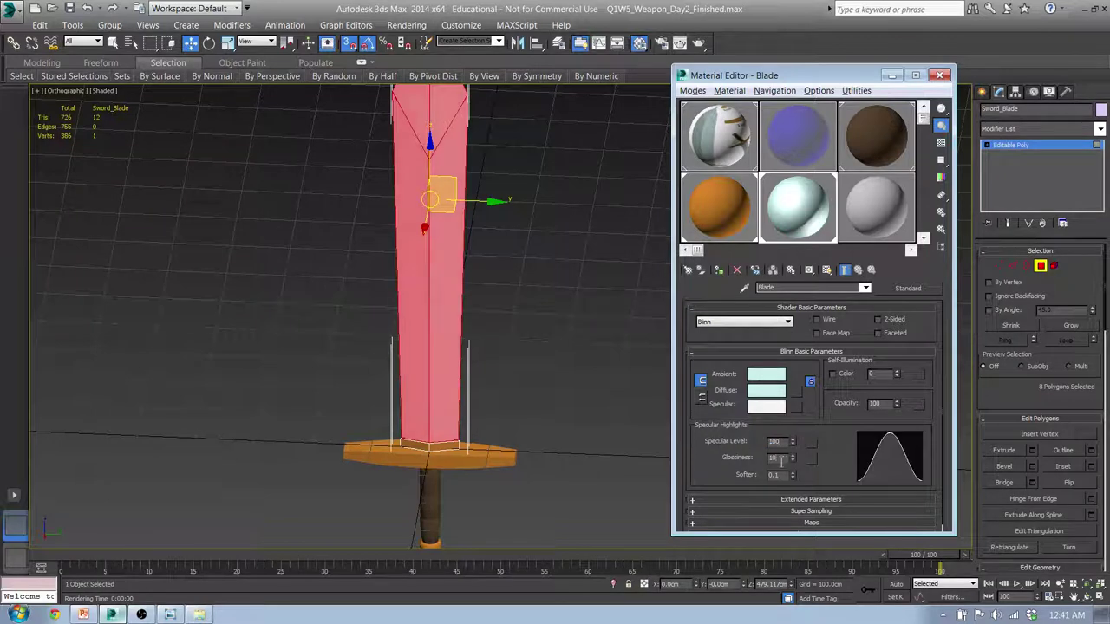
{"action": "left_click_drag", "start_coordinate": [787, 463], "coordinate": [806, 423]}
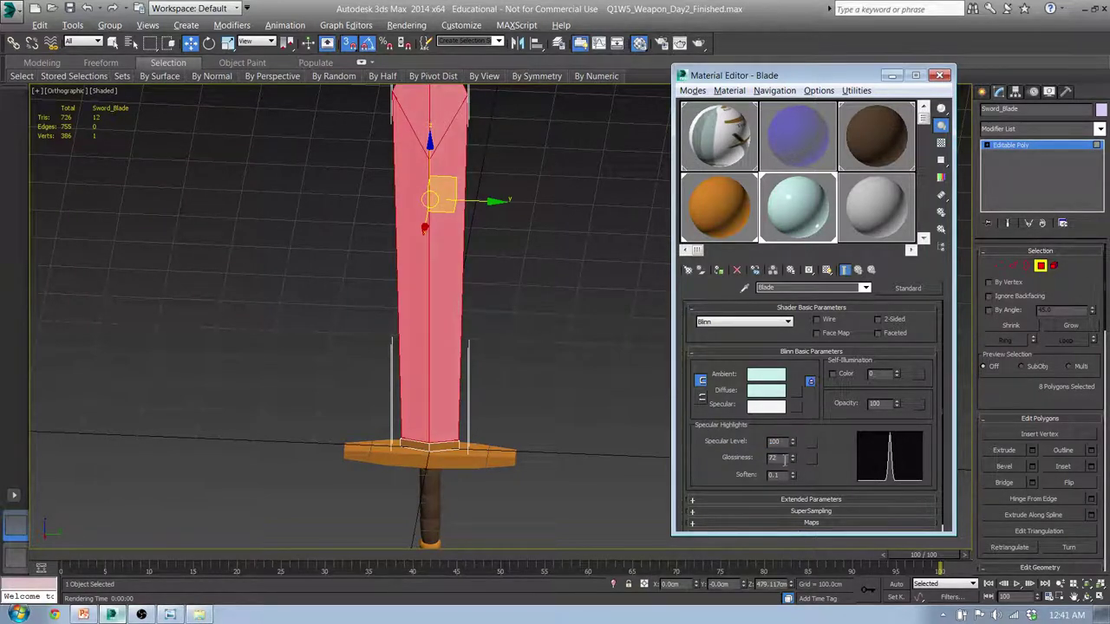
{"action": "double_click", "coordinate": [784, 459]}
{"action": "type", "text": "7"}
Give the Brass material a specular level of 50 and a glossiness of 25.
{"action": "left_click", "coordinate": [737, 224]}
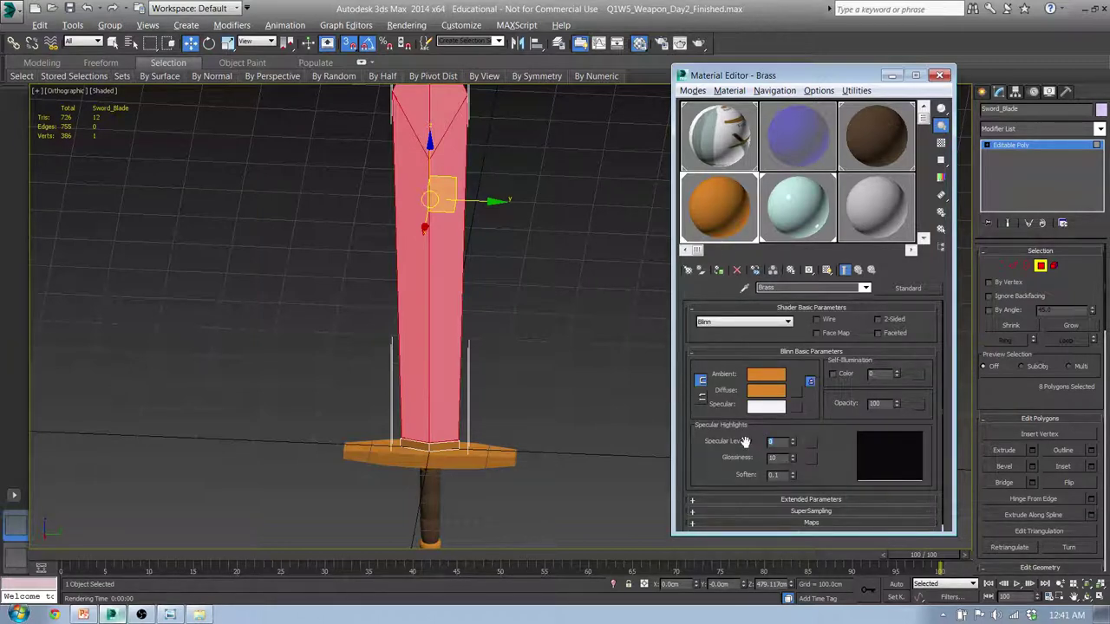
{"action": "key", "text": "Return"}
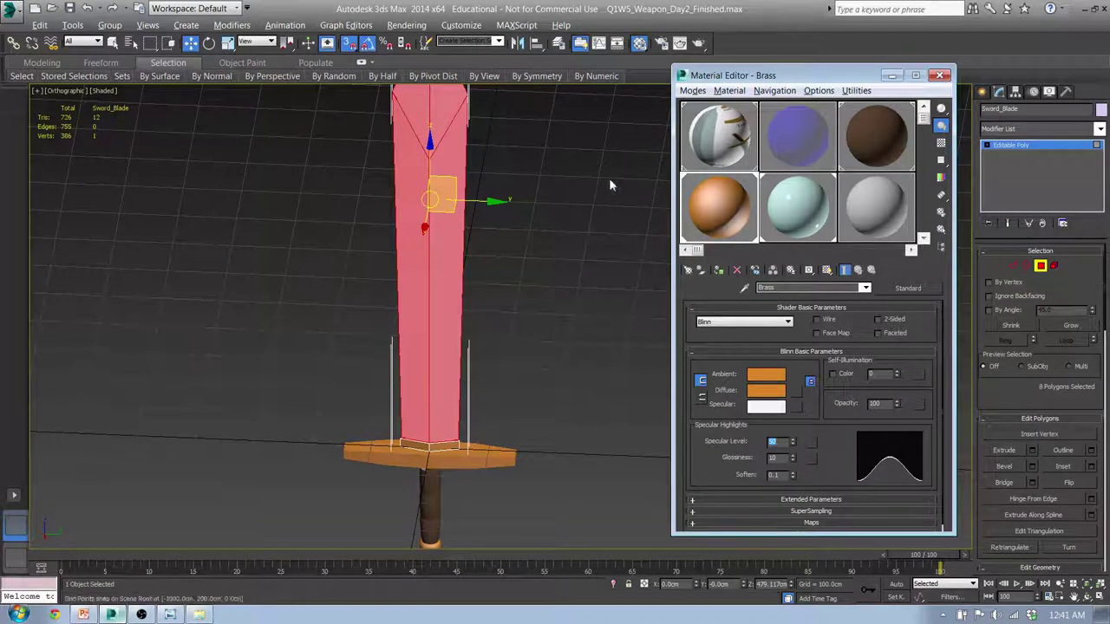
{"action": "left_click_drag", "start_coordinate": [791, 459], "coordinate": [795, 447]}
{"action": "double_click", "coordinate": [773, 458]}
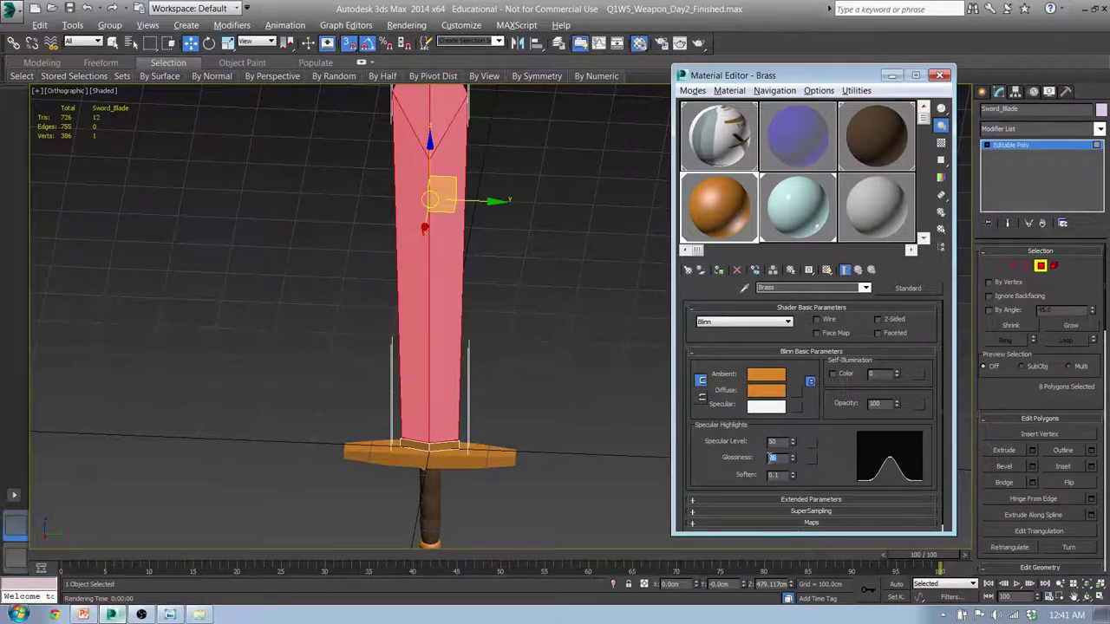
{"action": "type", "text": "25"}
Give the Leather material a faint highlight with specular level 9, glossiness 9 and soften 0.63, and close the Material Editor.
{"action": "middle_click_drag", "start_coordinate": [508, 384], "coordinate": [557, 289]}
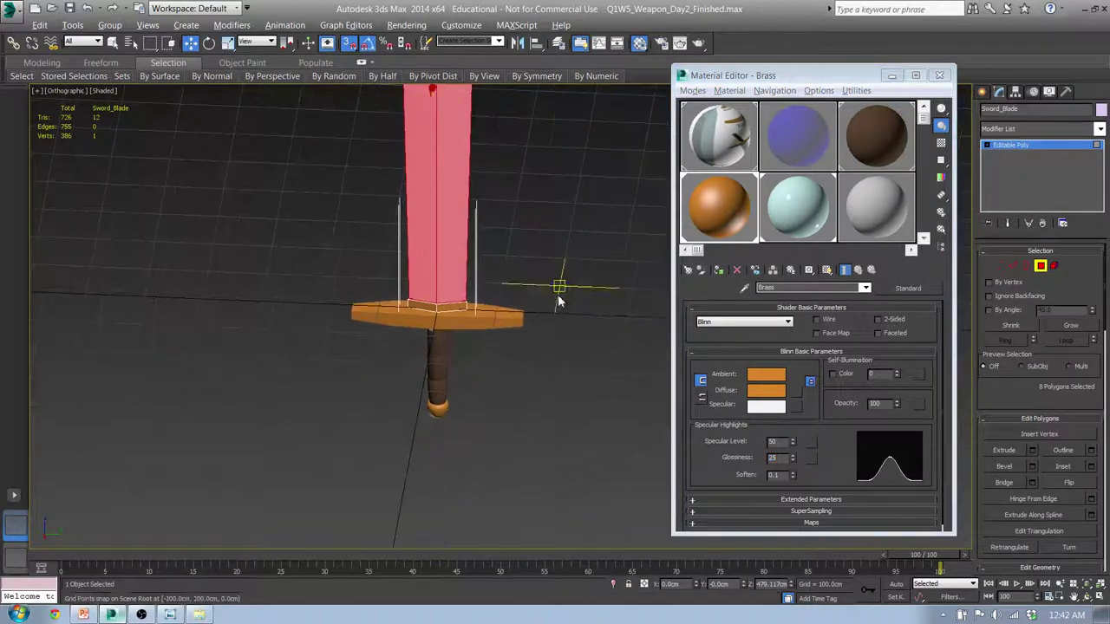
{"action": "left_click", "coordinate": [869, 165]}
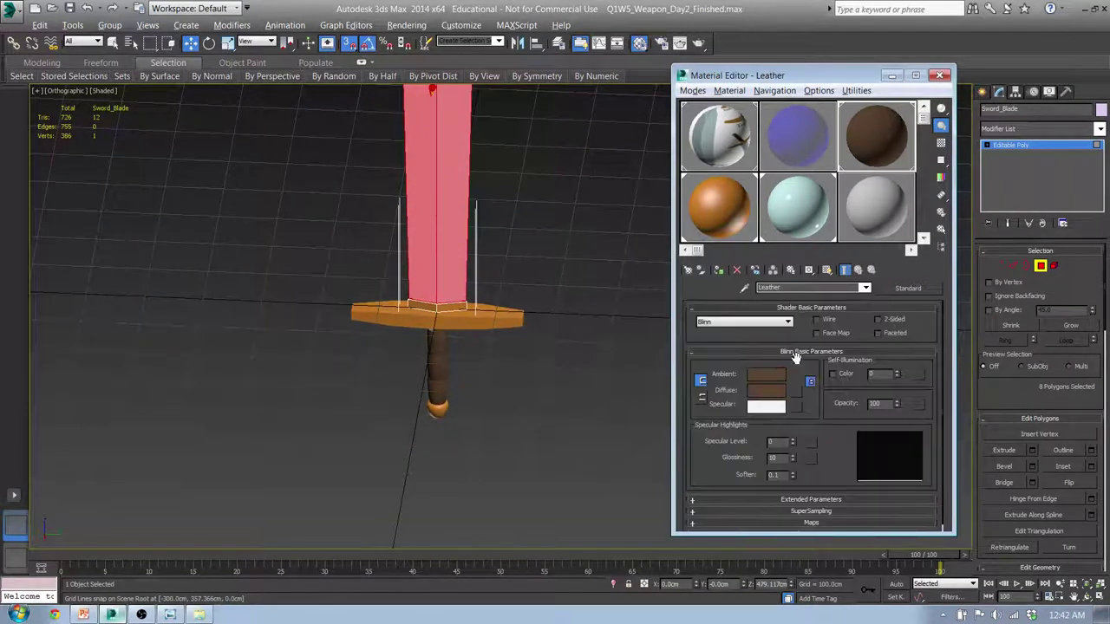
{"action": "right_click", "coordinate": [792, 458]}
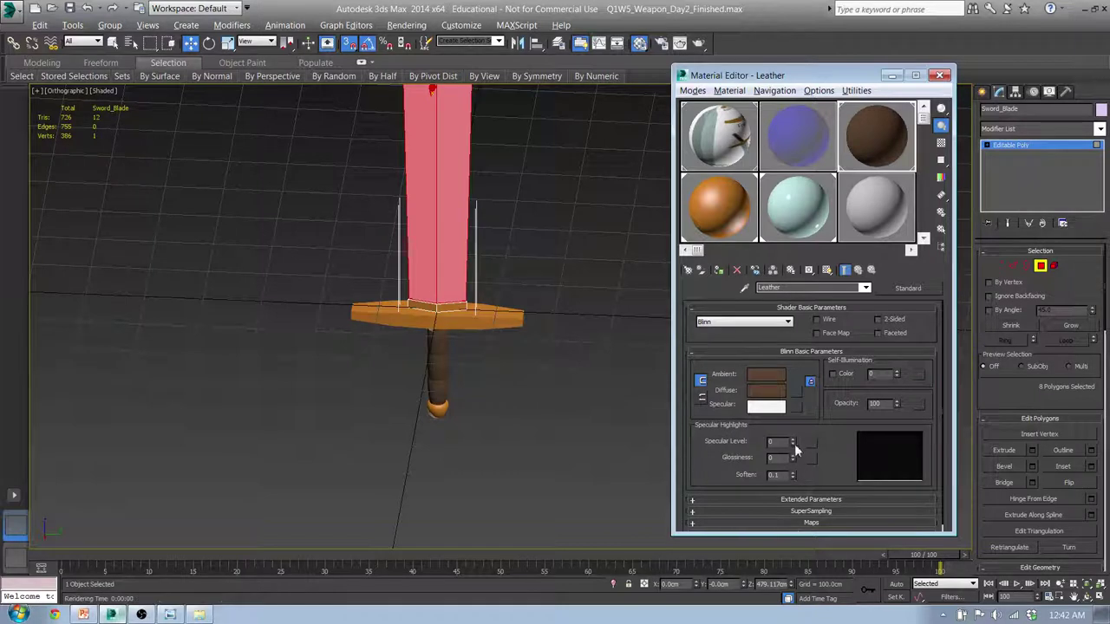
{"action": "mouse_move", "coordinate": [793, 441]}
{"action": "left_mouse_down"}
{"action": "mouse_move", "coordinate": [792, 456]}
{"action": "mouse_move", "coordinate": [802, 451]}
{"action": "left_mouse_up"}
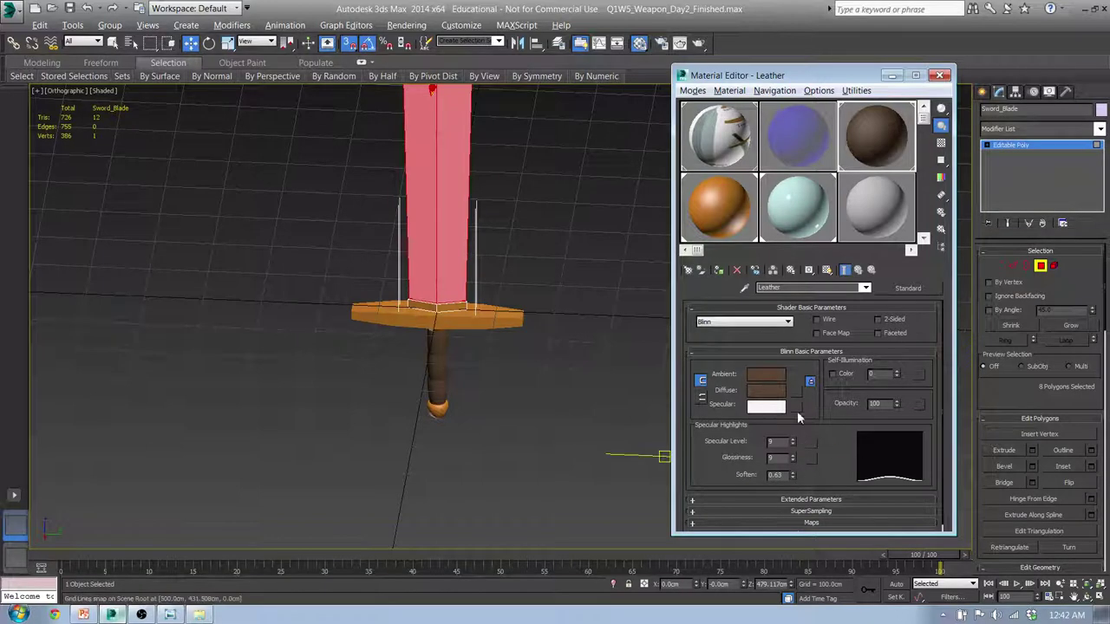
{"action": "left_click", "coordinate": [941, 76]}
Deselect the blade polygons and render the sword in the orthographic view to check its materials.
{"action": "middle_click_drag", "start_coordinate": [567, 245], "coordinate": [604, 379]}
{"action": "left_click", "coordinate": [652, 189]}
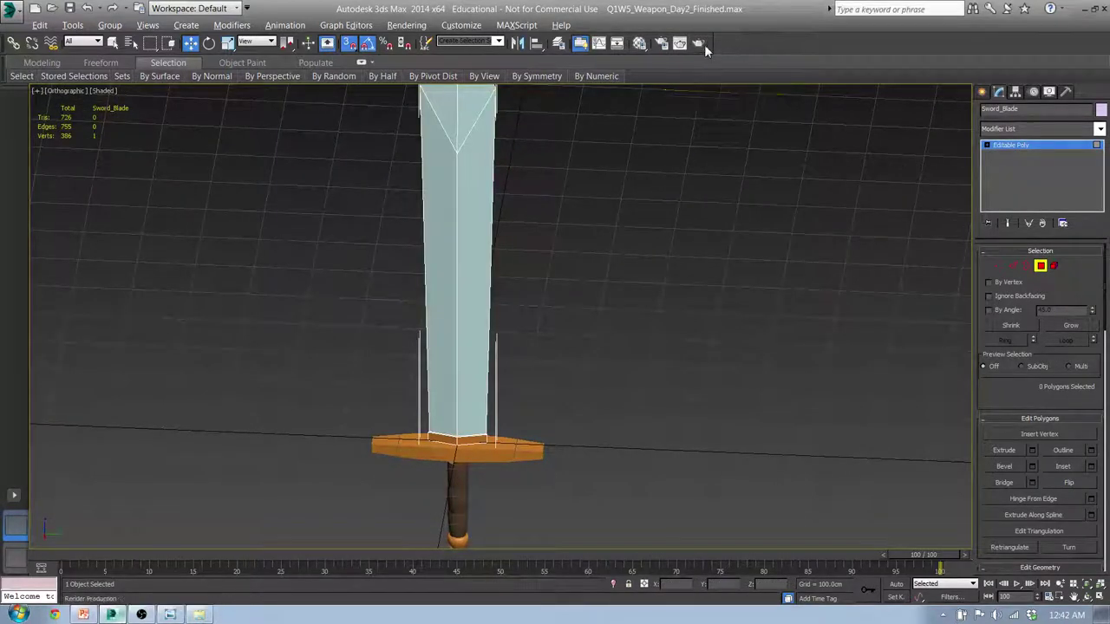
{"action": "left_click", "coordinate": [702, 44]}
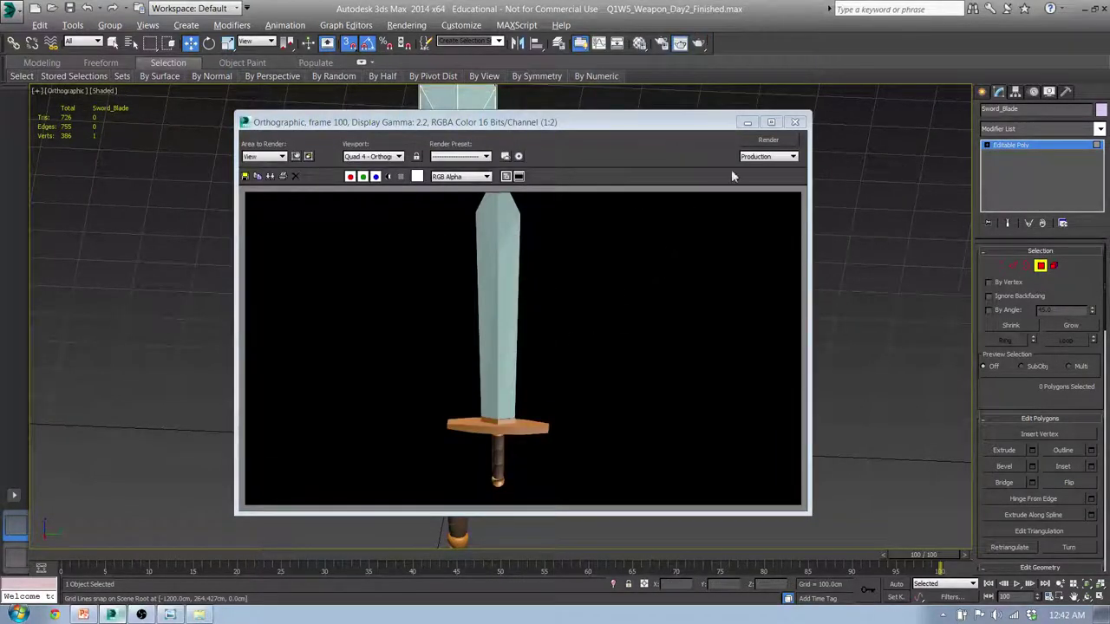
{"action": "left_click", "coordinate": [795, 121]}
Switch the viewport to perspective and render the sword from below the pommel.
{"action": "middle_click_drag", "start_coordinate": [555, 259], "coordinate": [633, 227], "text": "alt"}
{"action": "key", "text": "p"}
{"action": "middle_click_drag", "start_coordinate": [490, 305], "coordinate": [520, 276], "text": "alt"}
{"action": "left_click", "coordinate": [699, 43]}
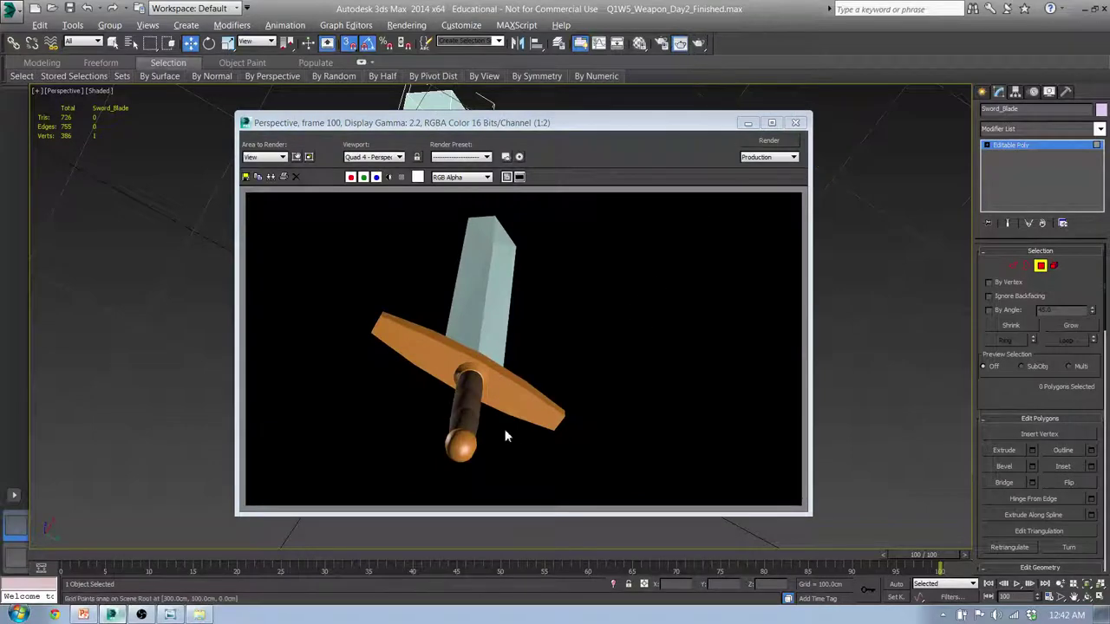
{"action": "left_click", "coordinate": [795, 123]}
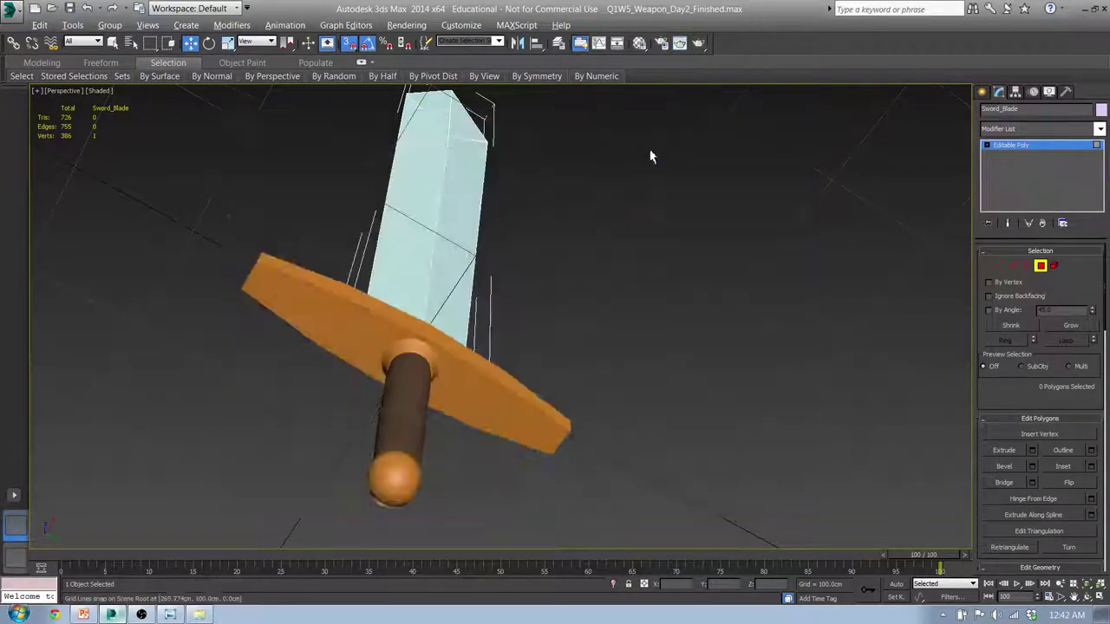
Render the sword from three more angles to examine the blade's highlights, closing each rendered frame.
{"action": "middle_click_drag", "start_coordinate": [652, 156], "coordinate": [667, 210], "text": "alt"}
{"action": "left_click", "coordinate": [703, 43]}
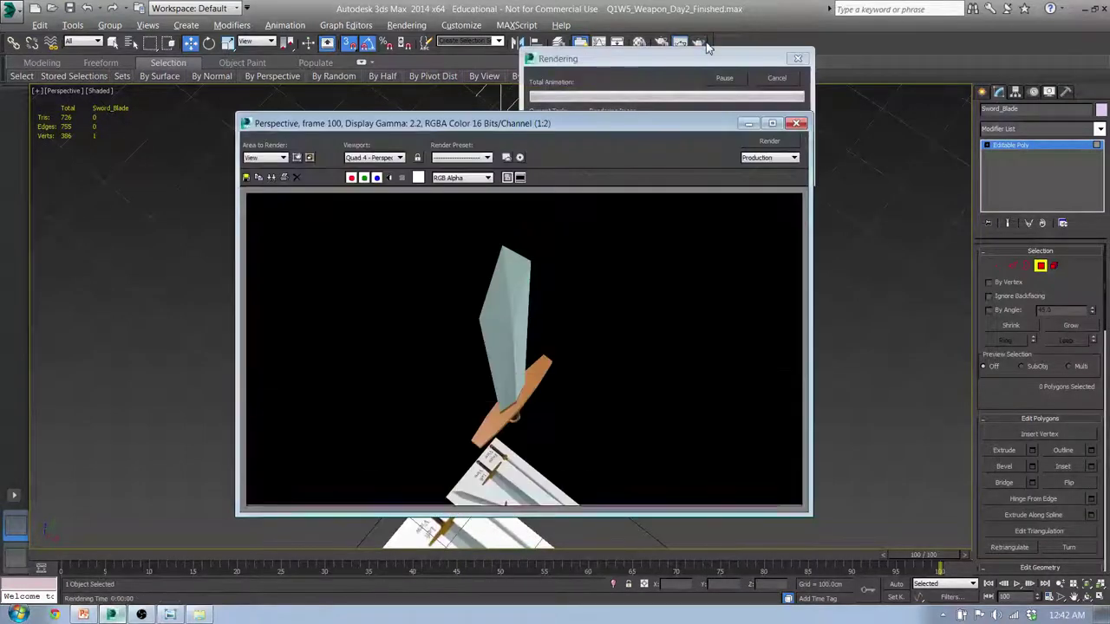
{"action": "left_click", "coordinate": [795, 122]}
{"action": "middle_click_drag", "start_coordinate": [642, 234], "coordinate": [520, 104], "text": "alt"}
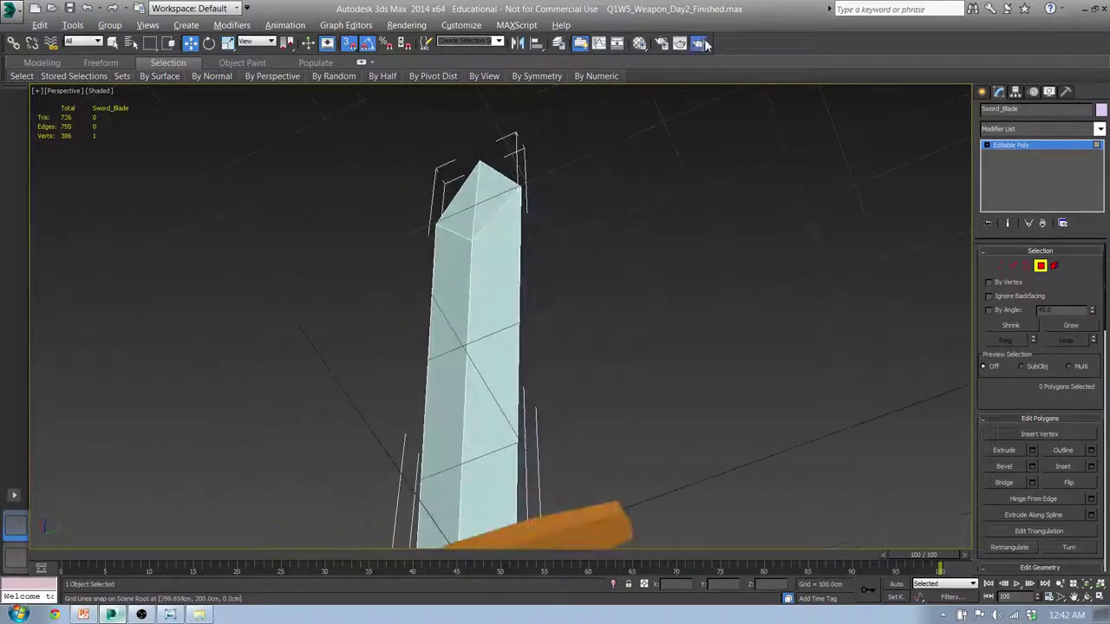
{"action": "left_click", "coordinate": [679, 43]}
{"action": "left_click", "coordinate": [796, 123]}
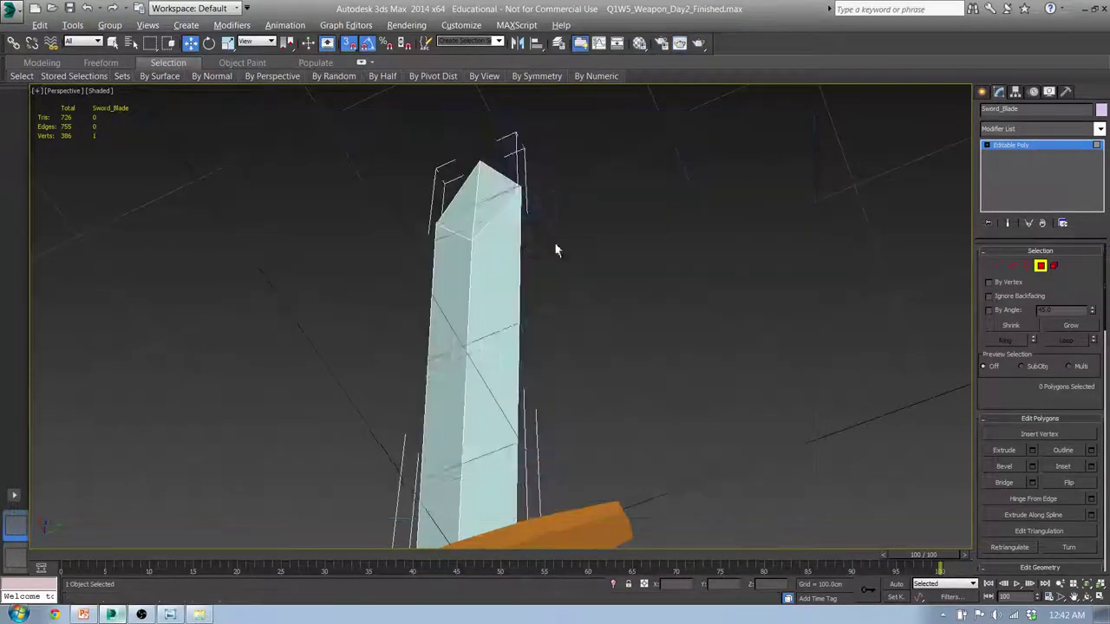
{"action": "middle_click_drag", "start_coordinate": [555, 248], "coordinate": [619, 290], "text": "alt"}
{"action": "left_click", "coordinate": [680, 44]}
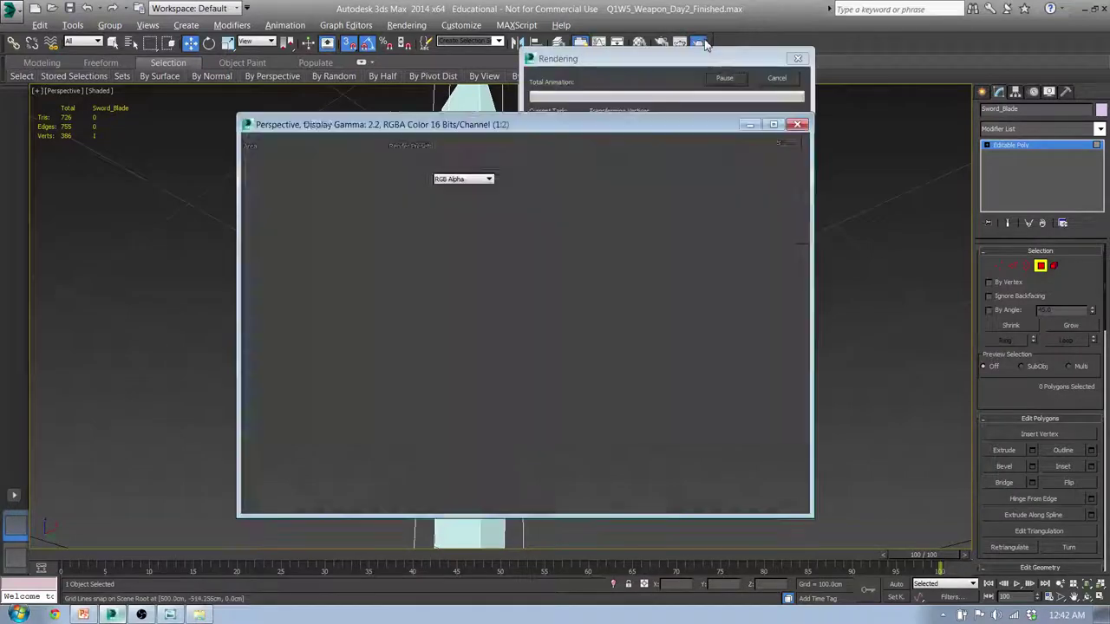
{"action": "left_click", "coordinate": [796, 123]}
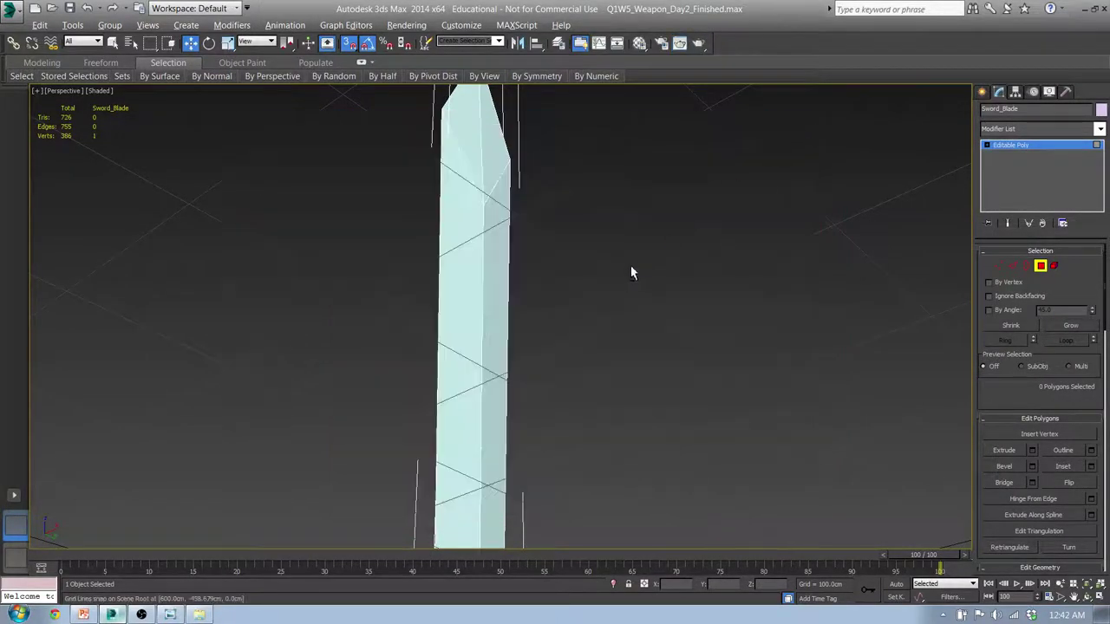
Frame the whole sword upright in the perspective view and turn on the safe frame display.
{"action": "middle_click_drag", "start_coordinate": [630, 266], "coordinate": [511, 339], "text": "alt"}
{"action": "scroll", "coordinate": [438, 312], "scroll_direction": "down", "scroll_amount": 3}
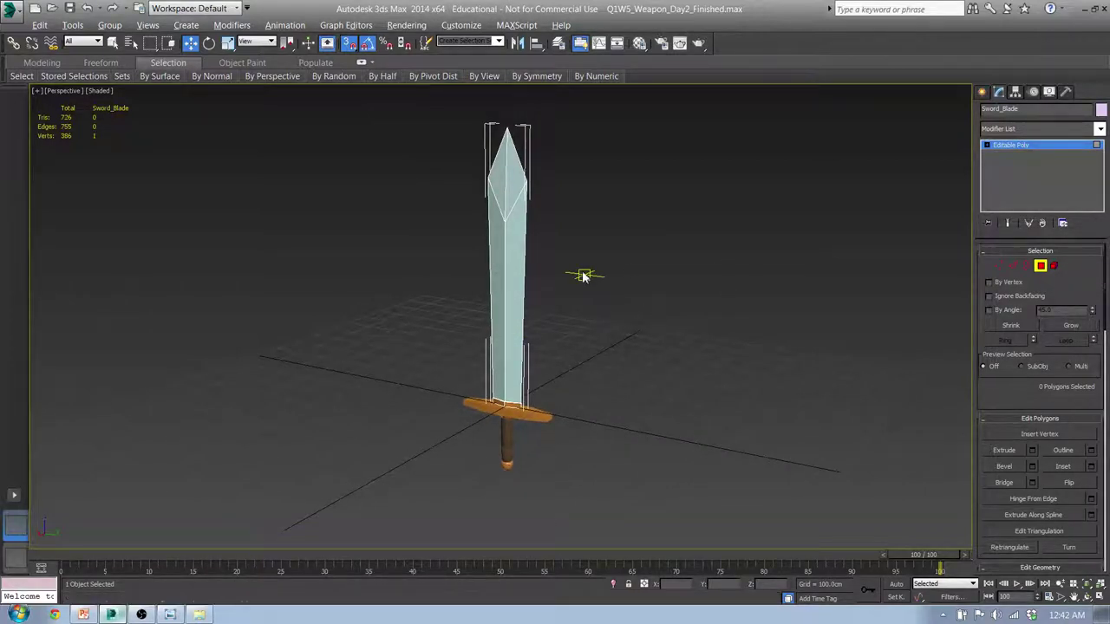
{"action": "key", "text": "shift+f"}
{"action": "middle_click_drag", "start_coordinate": [510, 271], "coordinate": [480, 295]}
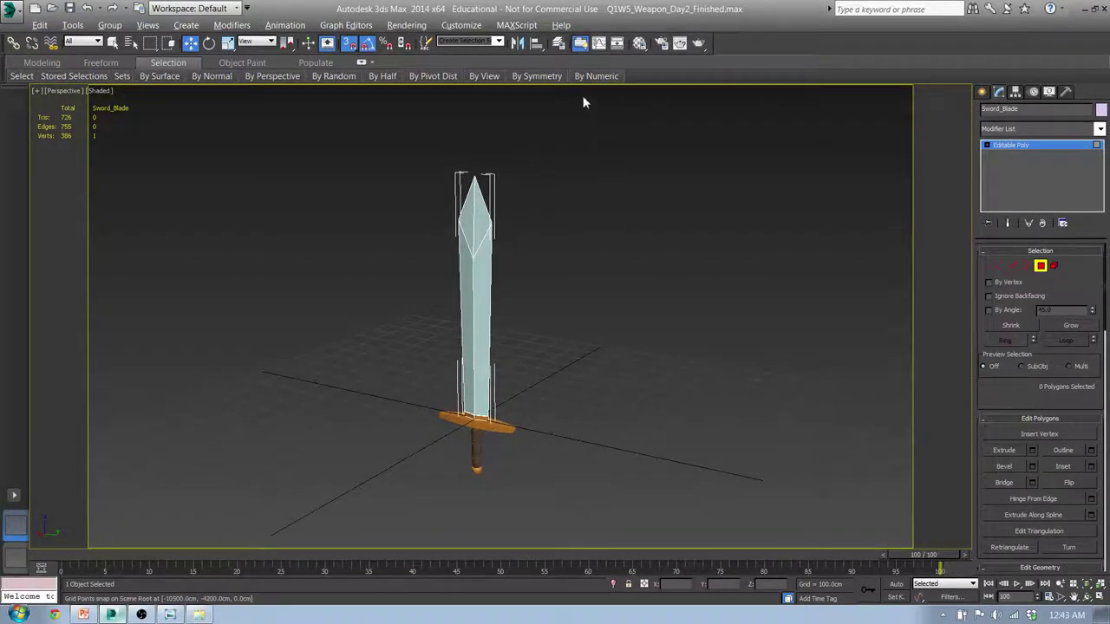
Check the output size preset in Render Setup against the sword's framing in the viewport.
{"action": "key", "text": "F10"}
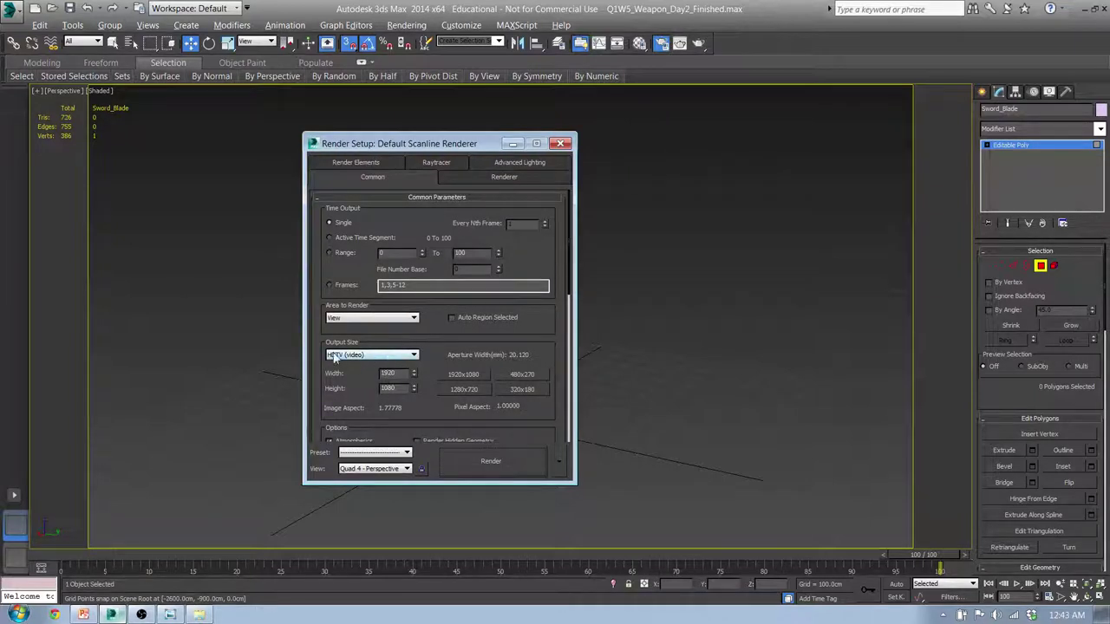
{"action": "left_click", "coordinate": [560, 143]}
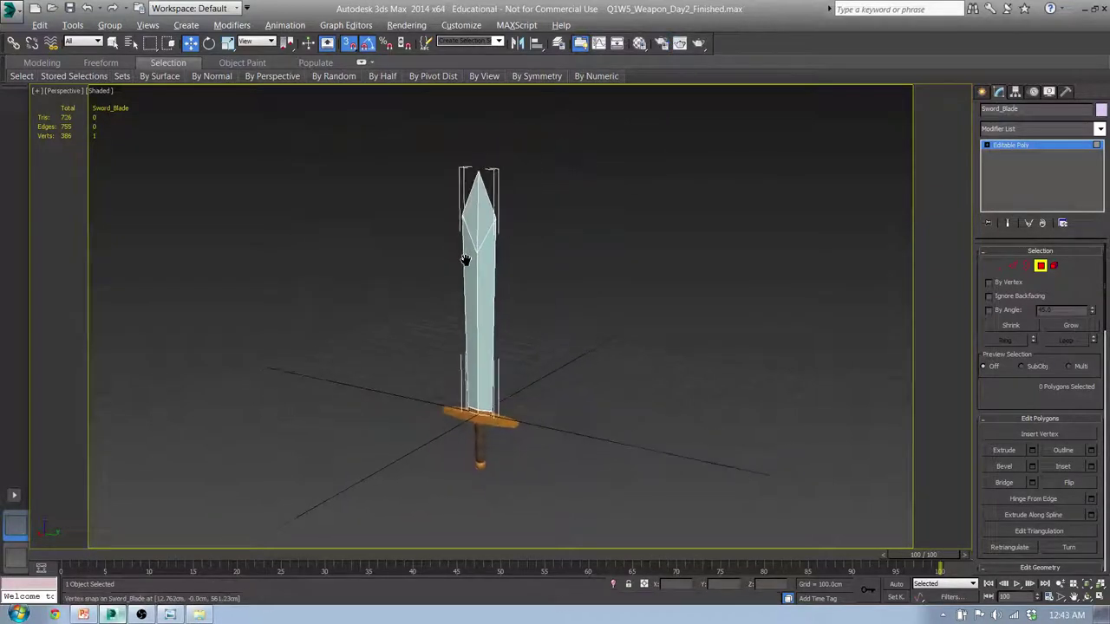
{"action": "middle_click_drag", "start_coordinate": [465, 260], "coordinate": [467, 258]}
{"action": "middle_click_drag", "start_coordinate": [498, 334], "coordinate": [480, 343]}
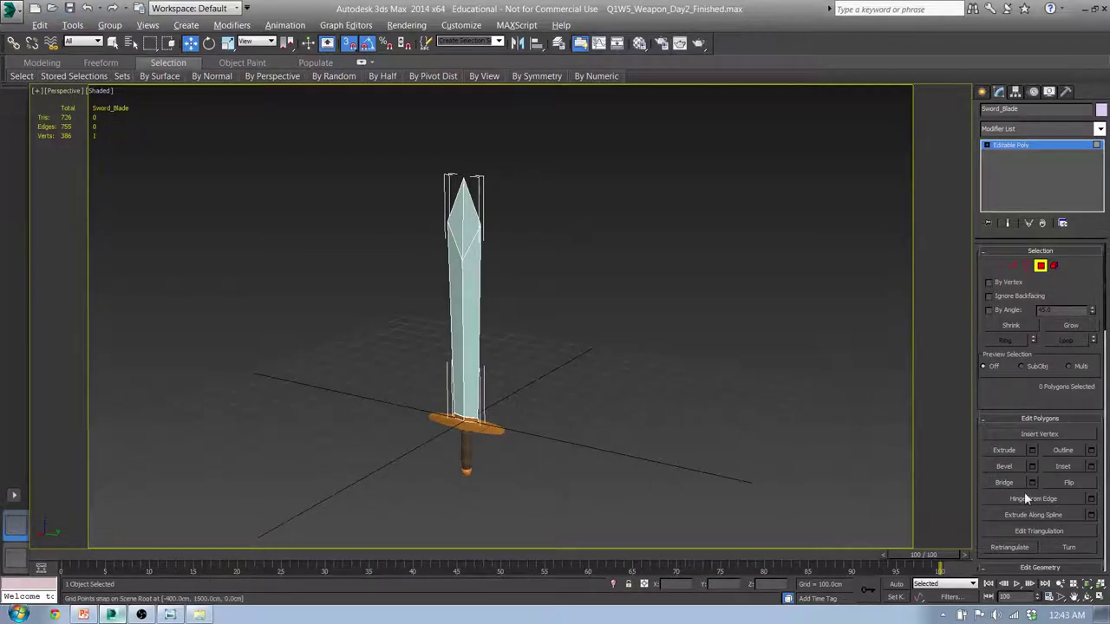
Leave polygon editing and select all three parts of the sword as whole objects.
{"action": "left_click_drag", "start_coordinate": [620, 501], "coordinate": [347, 160]}
{"action": "left_click", "coordinate": [983, 92]}
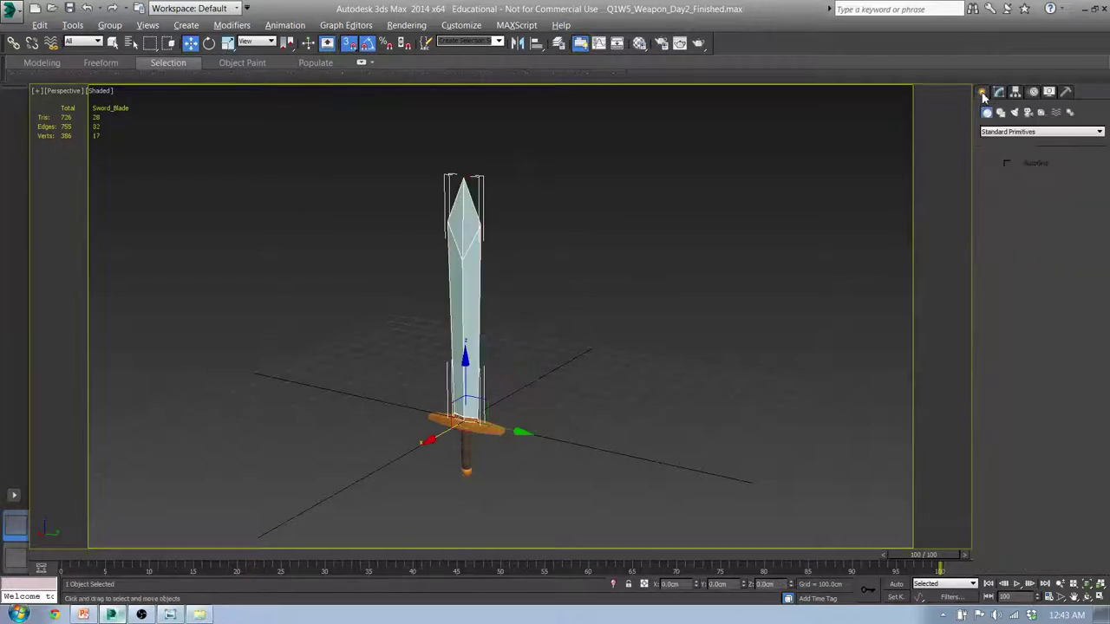
{"action": "left_click", "coordinate": [342, 205]}
{"action": "left_click_drag", "start_coordinate": [322, 149], "coordinate": [553, 428]}
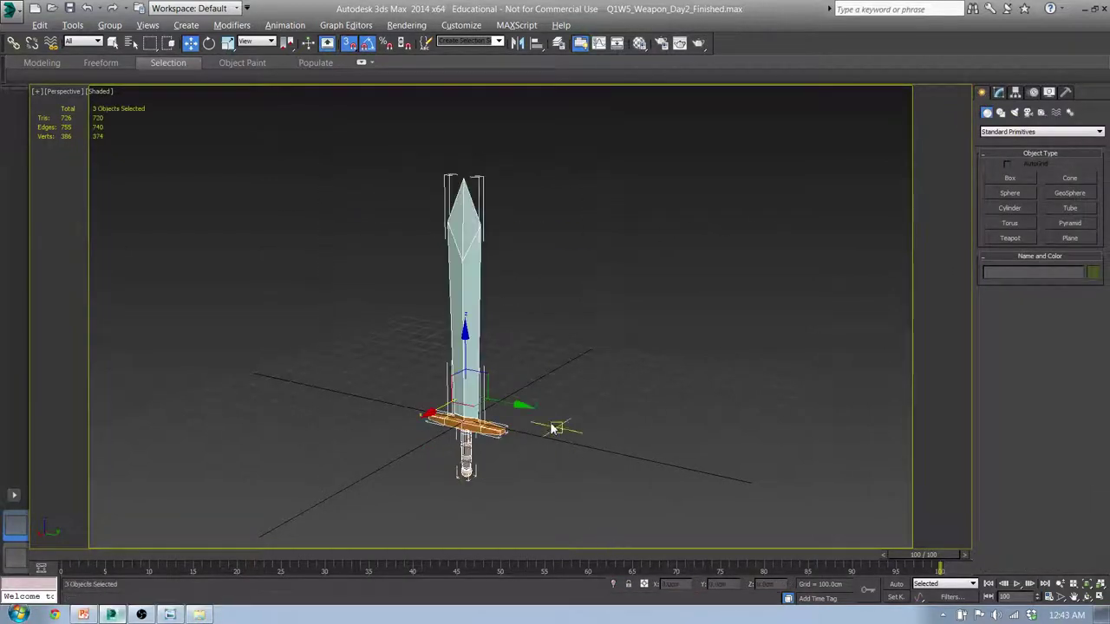
Rotate the selected sword parts together into a diagonal pose with the tip raised, and move the sword higher in the frame.
{"action": "key", "text": "e"}
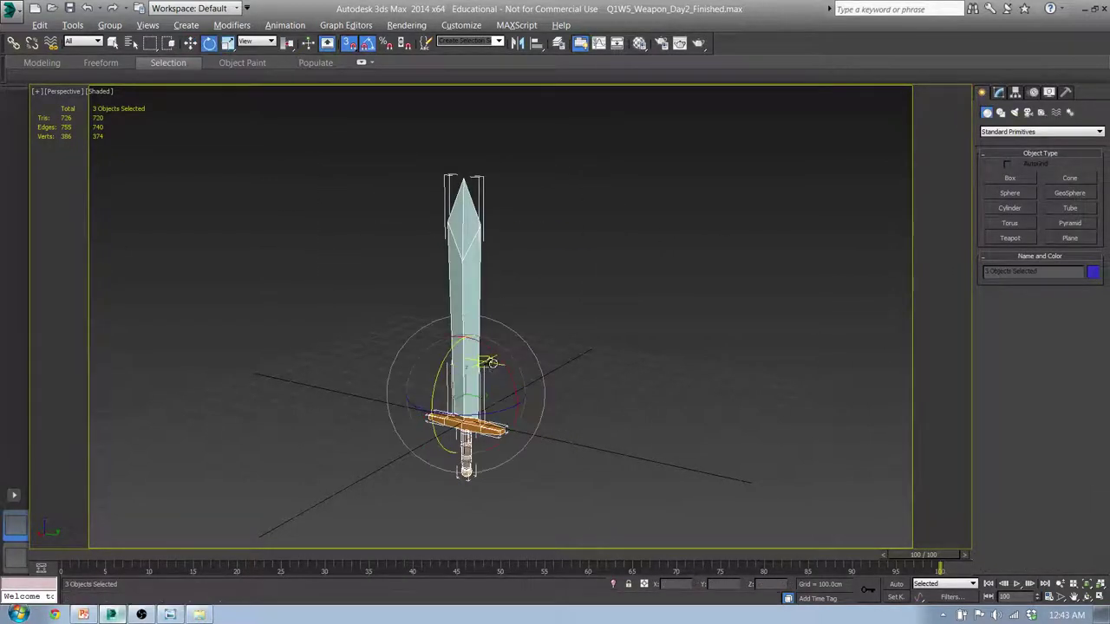
{"action": "left_click_drag", "start_coordinate": [491, 359], "coordinate": [512, 370]}
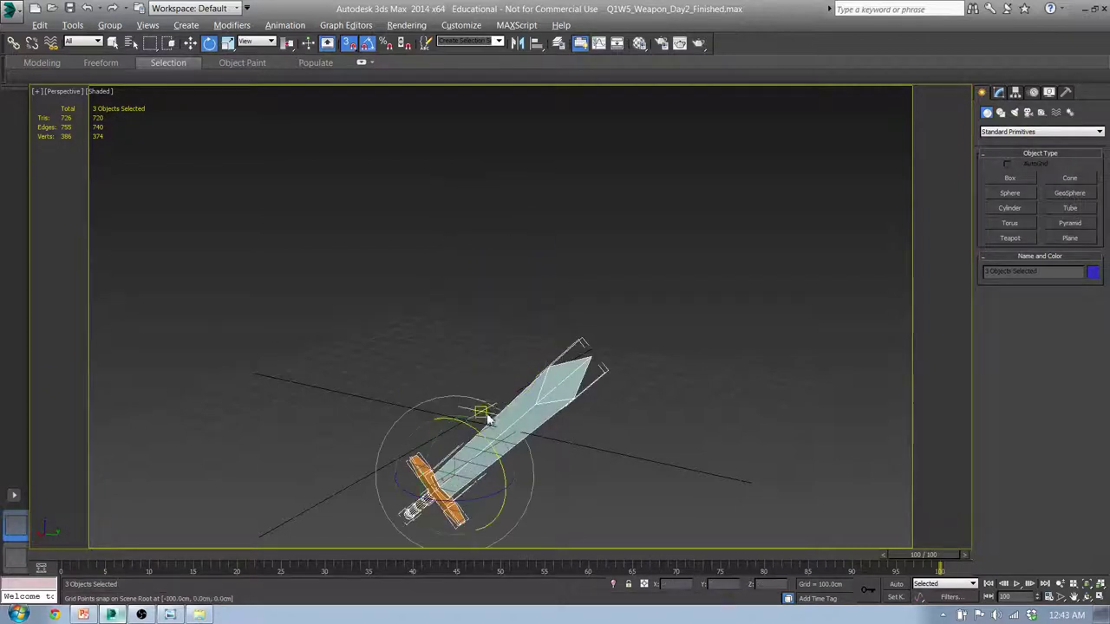
{"action": "middle_click_drag", "start_coordinate": [488, 417], "coordinate": [490, 368]}
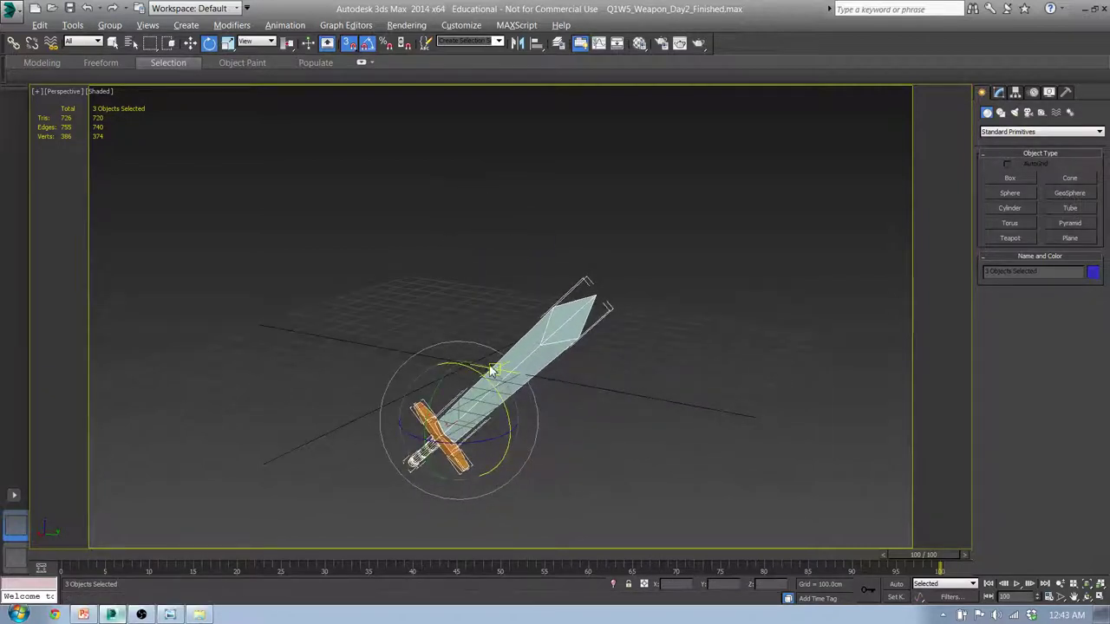
{"action": "key", "text": "w"}
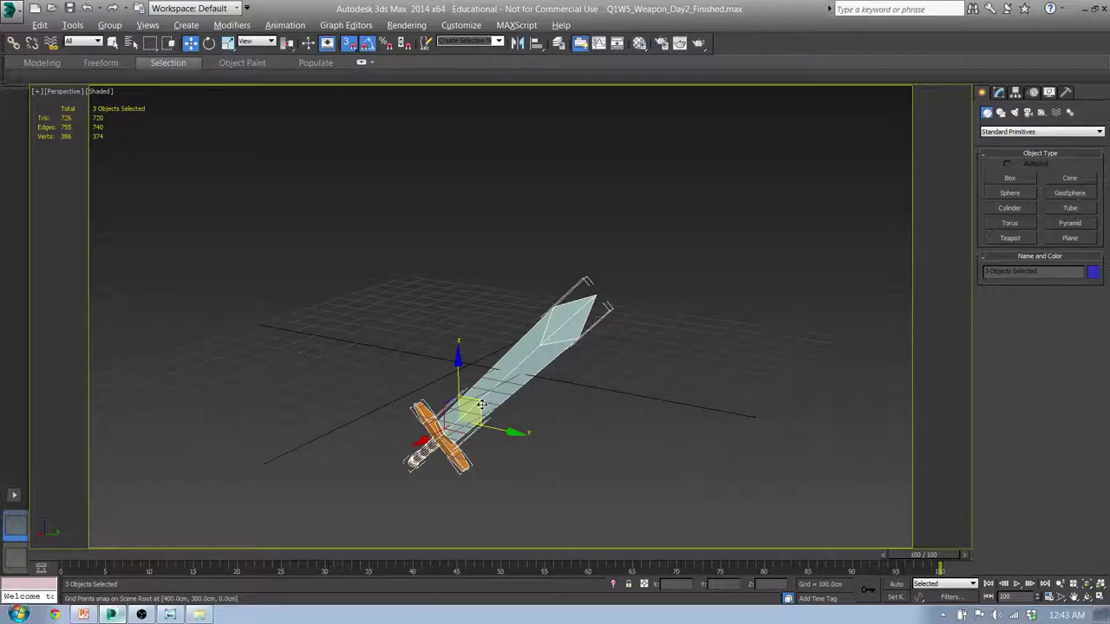
{"action": "left_click_drag", "start_coordinate": [481, 405], "coordinate": [496, 350]}
Turn off 3D snapping and render the diagonally posed sword from a nearly level front view.
{"action": "key", "text": "s"}
{"action": "middle_click_drag", "start_coordinate": [496, 350], "coordinate": [503, 322], "text": "alt"}
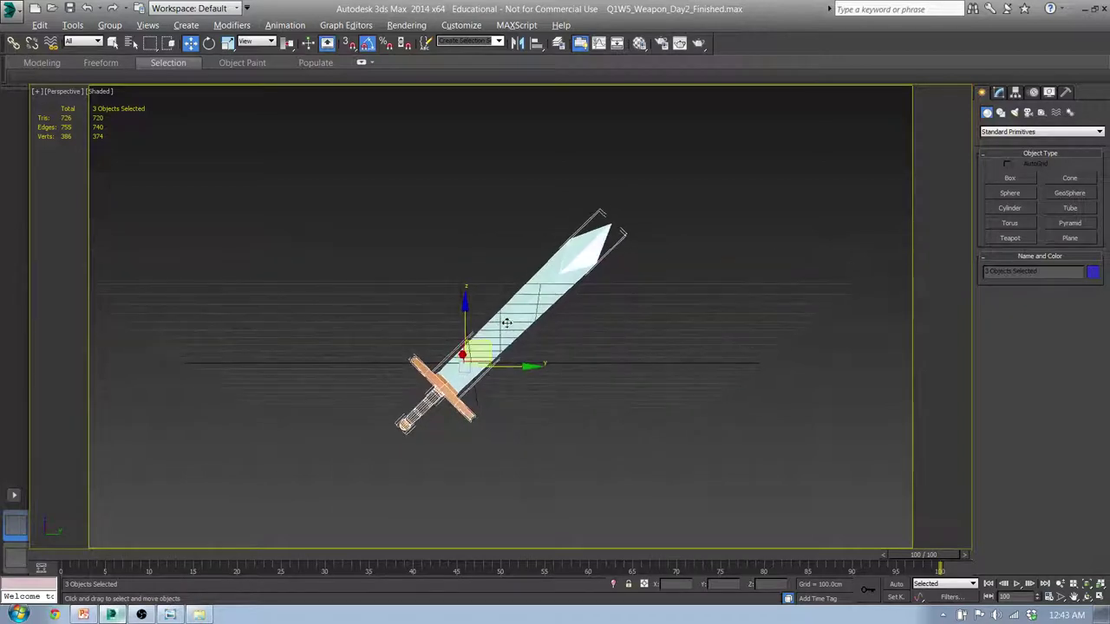
{"action": "left_click", "coordinate": [699, 43]}
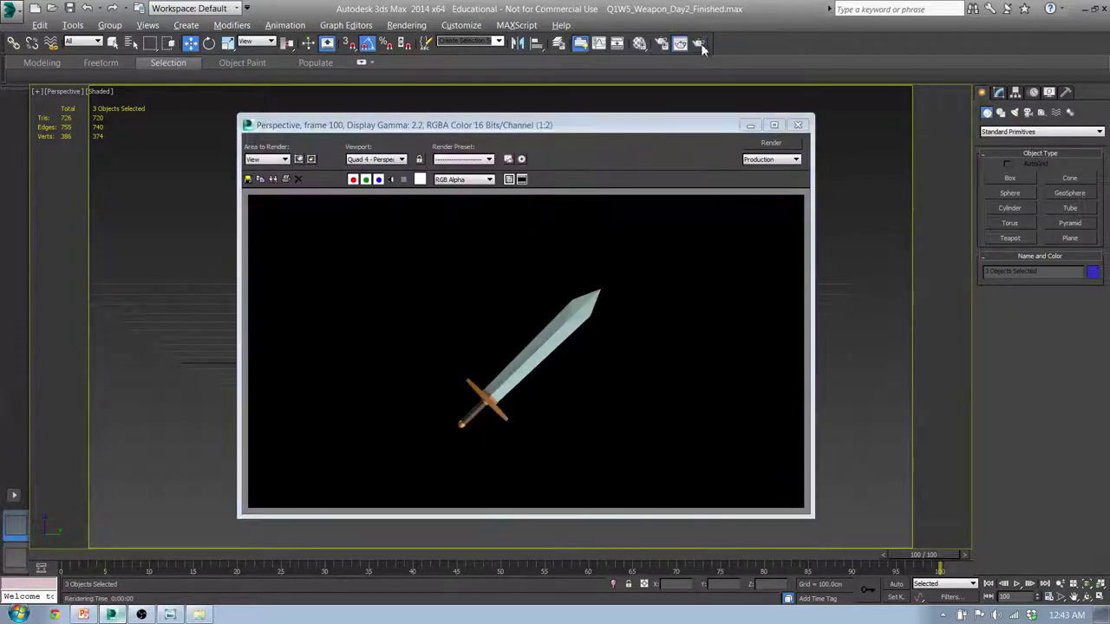
{"action": "left_click", "coordinate": [797, 124]}
Rotate the sword further and reframe it in a close, raised view that fills the safe frame with the blade pointing diagonally upward.
{"action": "middle_click_drag", "start_coordinate": [544, 271], "coordinate": [549, 228]}
{"action": "scroll", "coordinate": [548, 225], "scroll_direction": "up", "scroll_amount": 5}
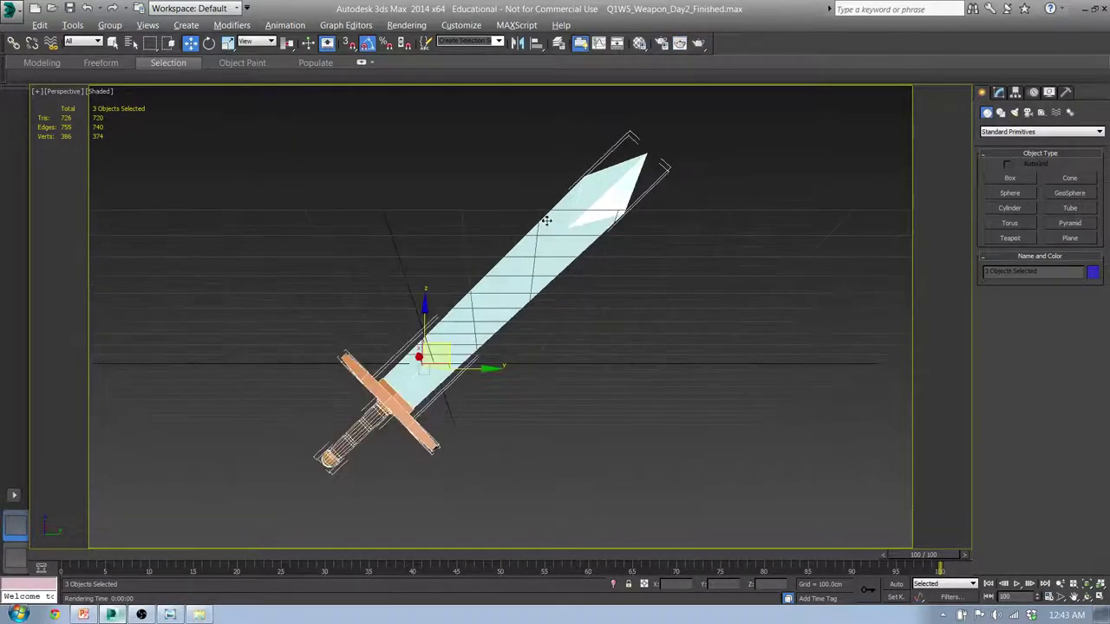
{"action": "middle_click_drag", "start_coordinate": [617, 189], "coordinate": [616, 225], "text": "alt"}
{"action": "key", "text": "e"}
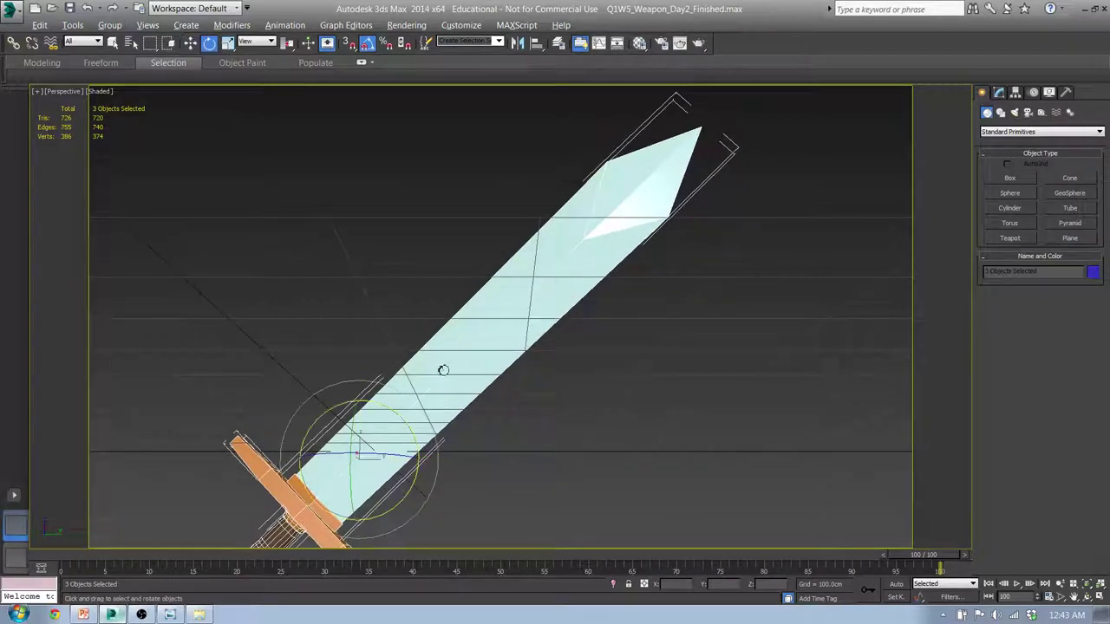
{"action": "left_click_drag", "start_coordinate": [396, 415], "coordinate": [360, 417]}
{"action": "middle_click_drag", "start_coordinate": [360, 417], "coordinate": [473, 300], "text": "alt"}
{"action": "middle_click_drag", "start_coordinate": [574, 279], "coordinate": [571, 286]}
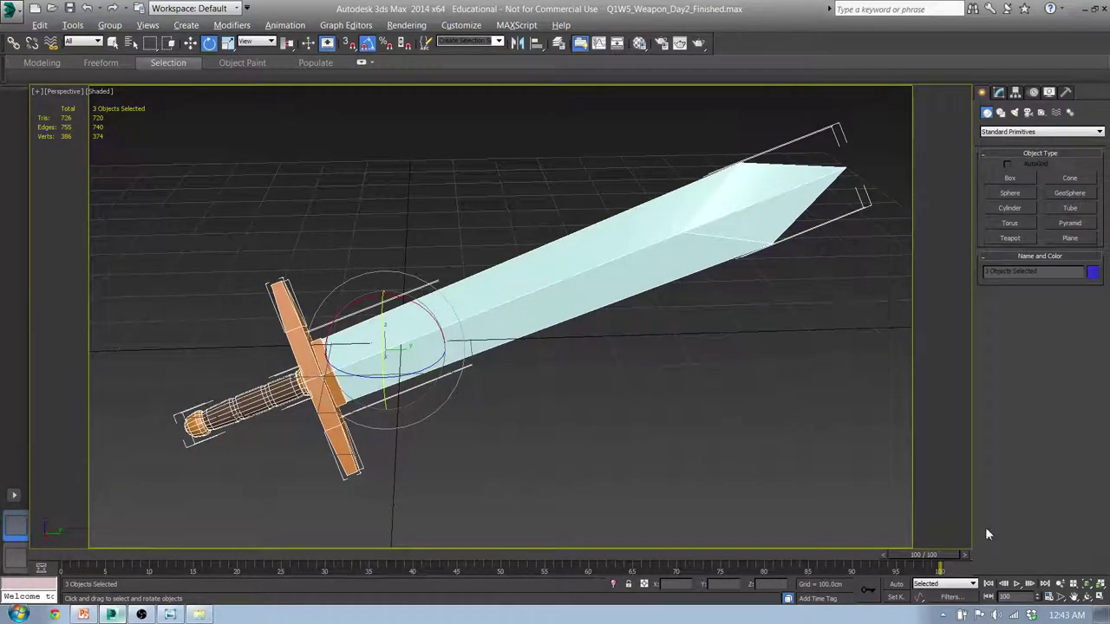
Frame the sword larger within the safe frame and render the perspective view.
{"action": "left_click", "coordinate": [1059, 583]}
{"action": "left_click_drag", "start_coordinate": [651, 373], "coordinate": [658, 366]}
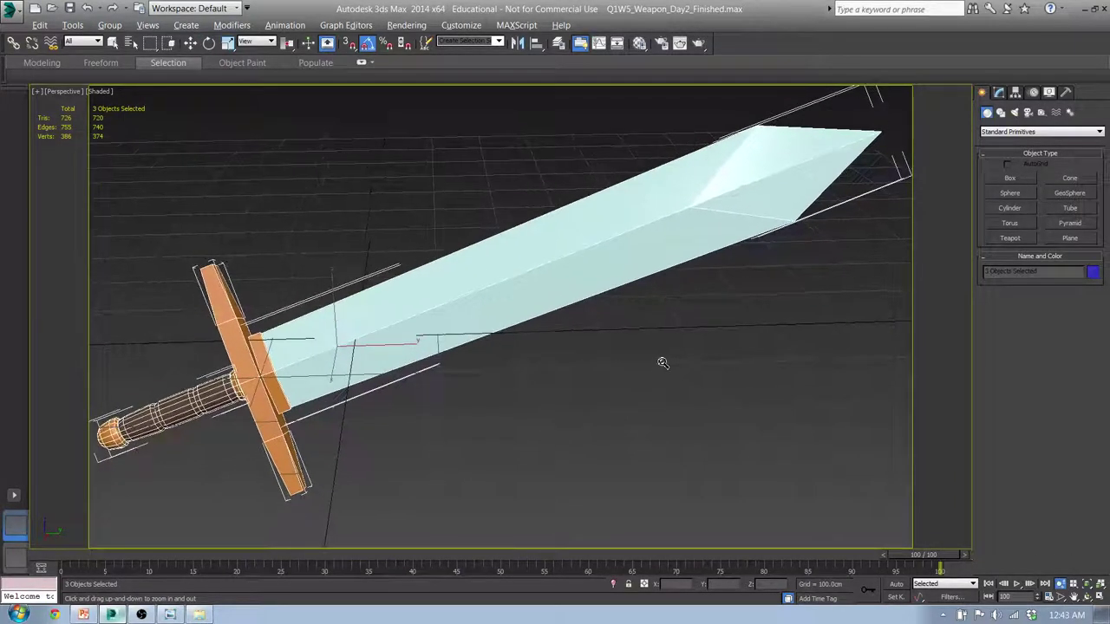
{"action": "middle_click_drag", "start_coordinate": [663, 362], "coordinate": [674, 373]}
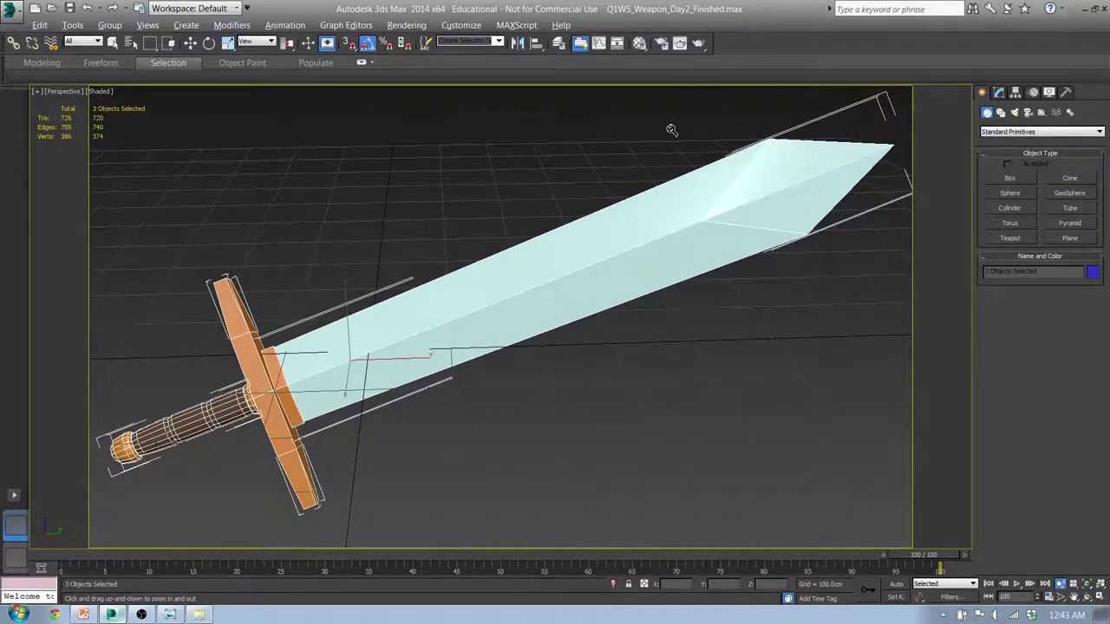
{"action": "left_click", "coordinate": [699, 43]}
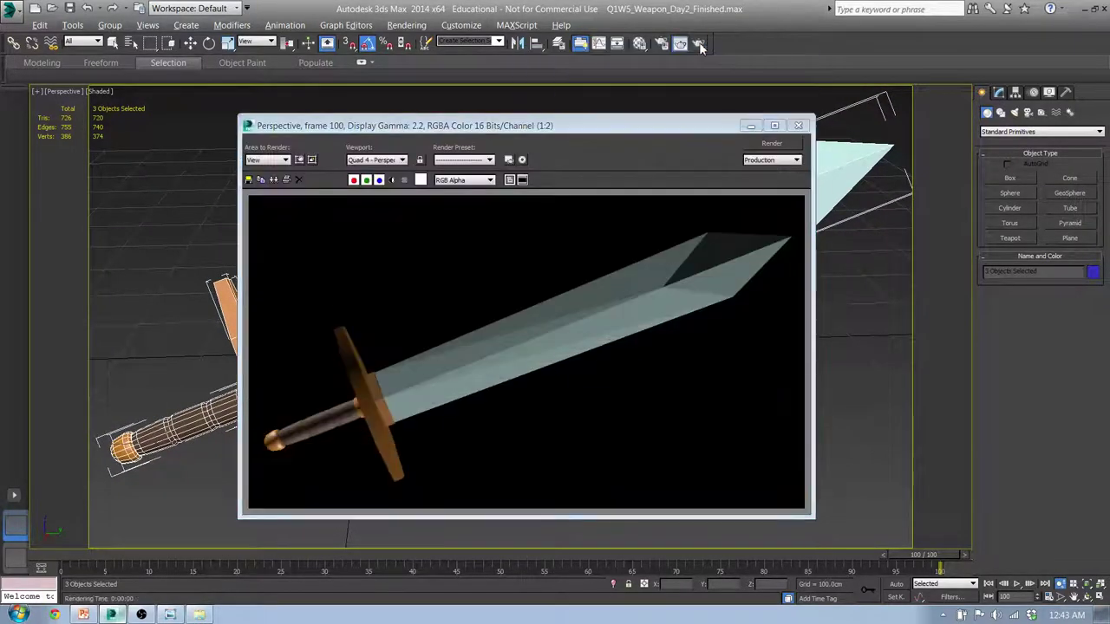
{"action": "left_click", "coordinate": [799, 126]}
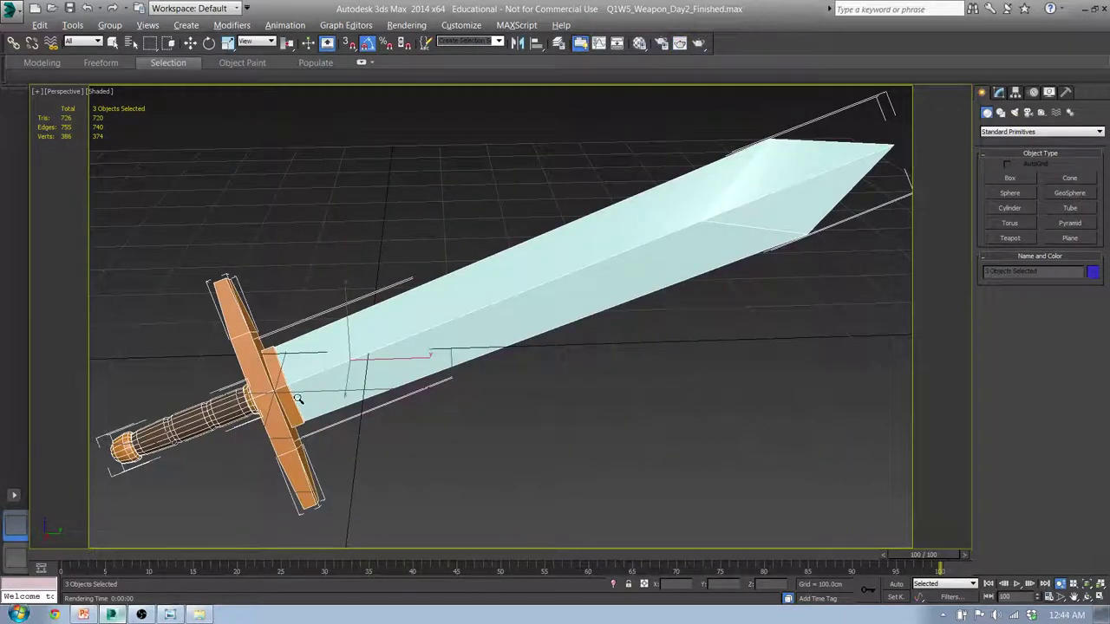
Rotate the selected sword parts slightly to catch different light, clear the selection and render the new angle.
{"action": "key", "text": "e"}
{"action": "left_click_drag", "start_coordinate": [344, 365], "coordinate": [348, 354]}
{"action": "middle_click_drag", "start_coordinate": [559, 279], "coordinate": [566, 273]}
{"action": "left_click", "coordinate": [618, 143]}
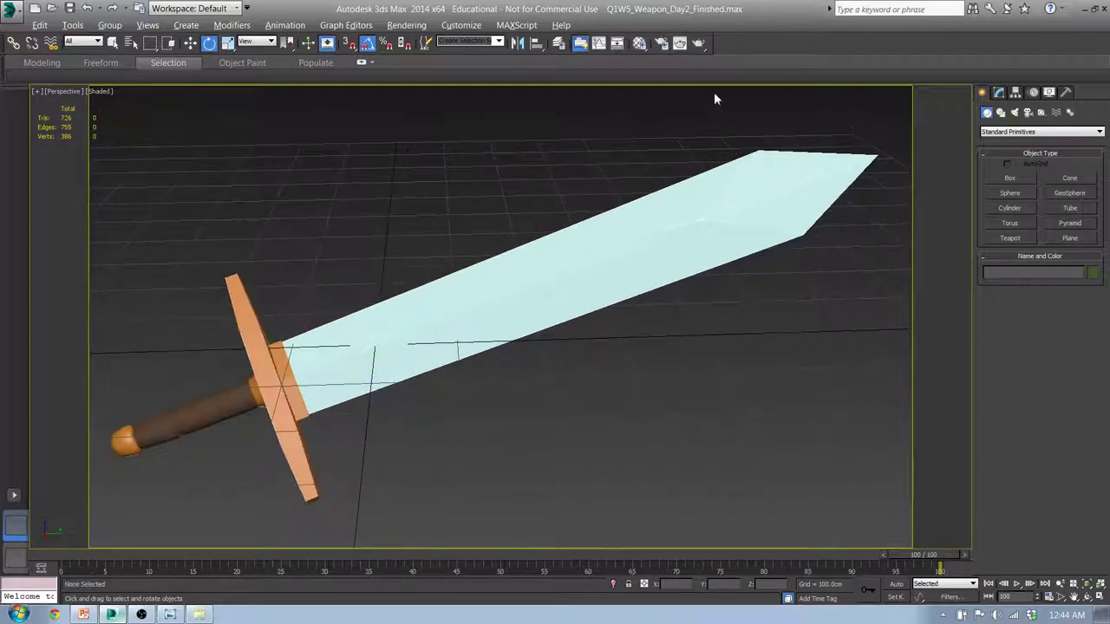
{"action": "left_click", "coordinate": [701, 45]}
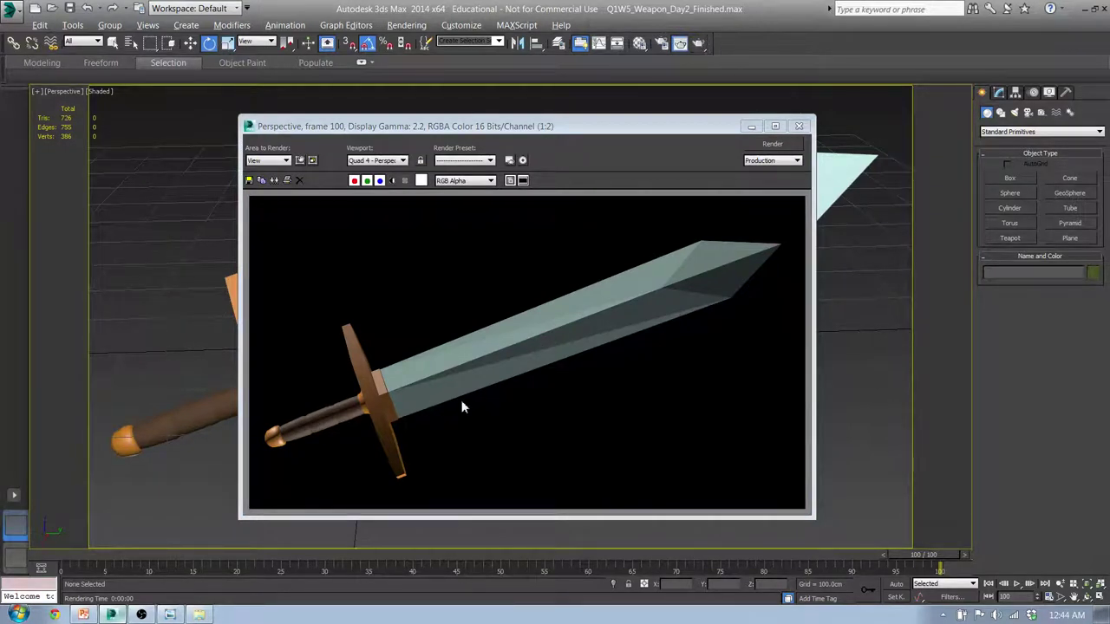
{"action": "left_click", "coordinate": [800, 127]}
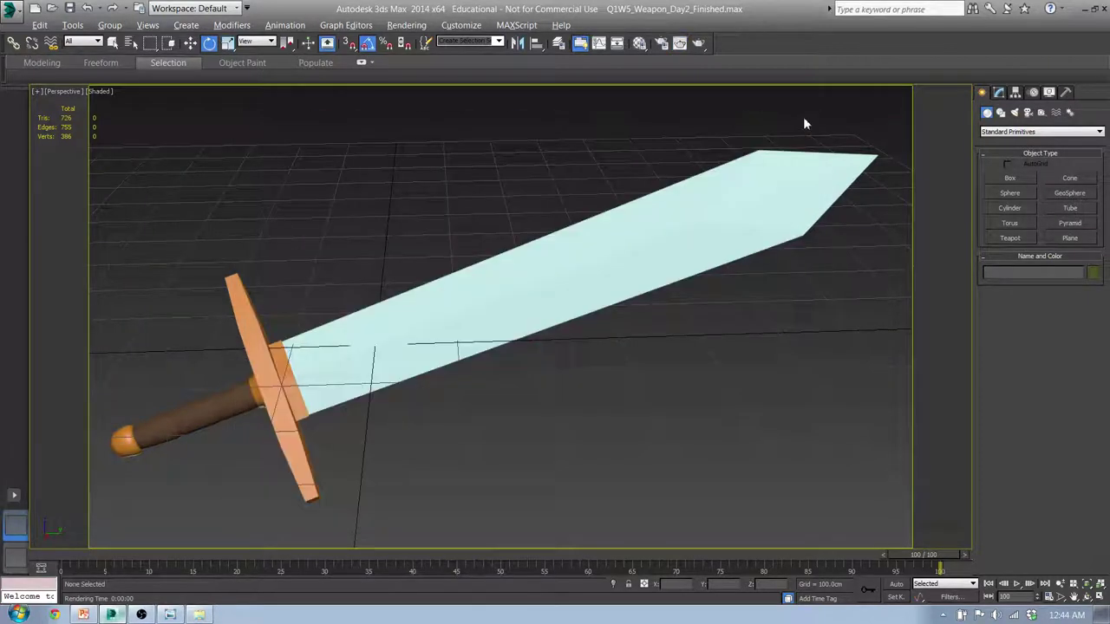
Edit the sword blade at polygon level, selecting its lower long front face and bringing up the smoothing group settings.
{"action": "left_click", "coordinate": [1000, 95]}
{"action": "left_click", "coordinate": [987, 94]}
{"action": "left_click", "coordinate": [800, 211]}
{"action": "left_click", "coordinate": [1001, 94]}
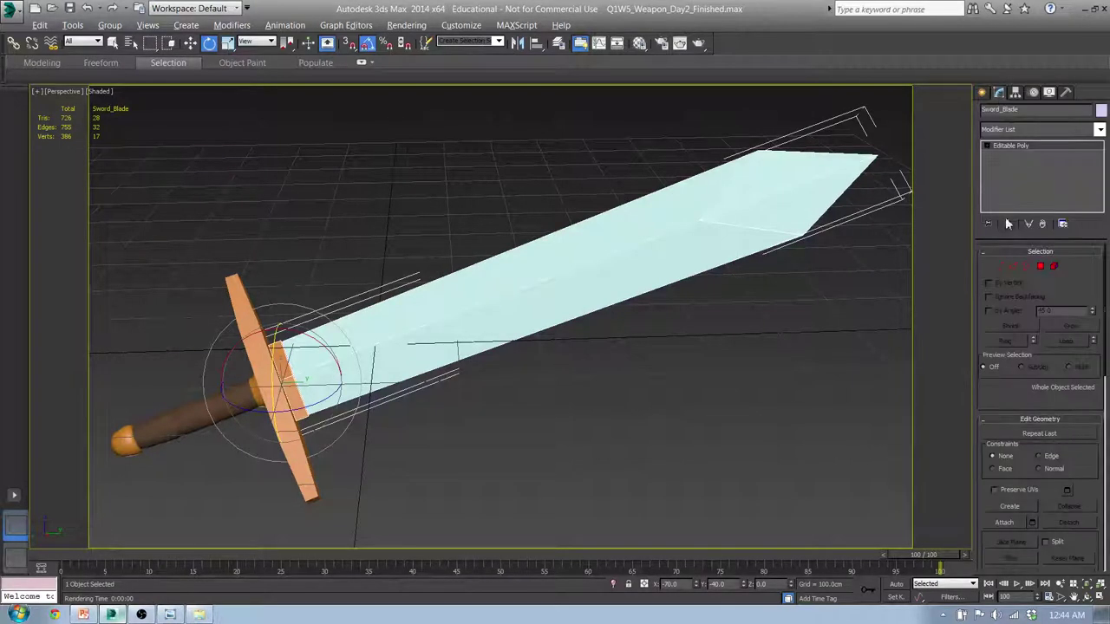
{"action": "left_click", "coordinate": [1041, 268]}
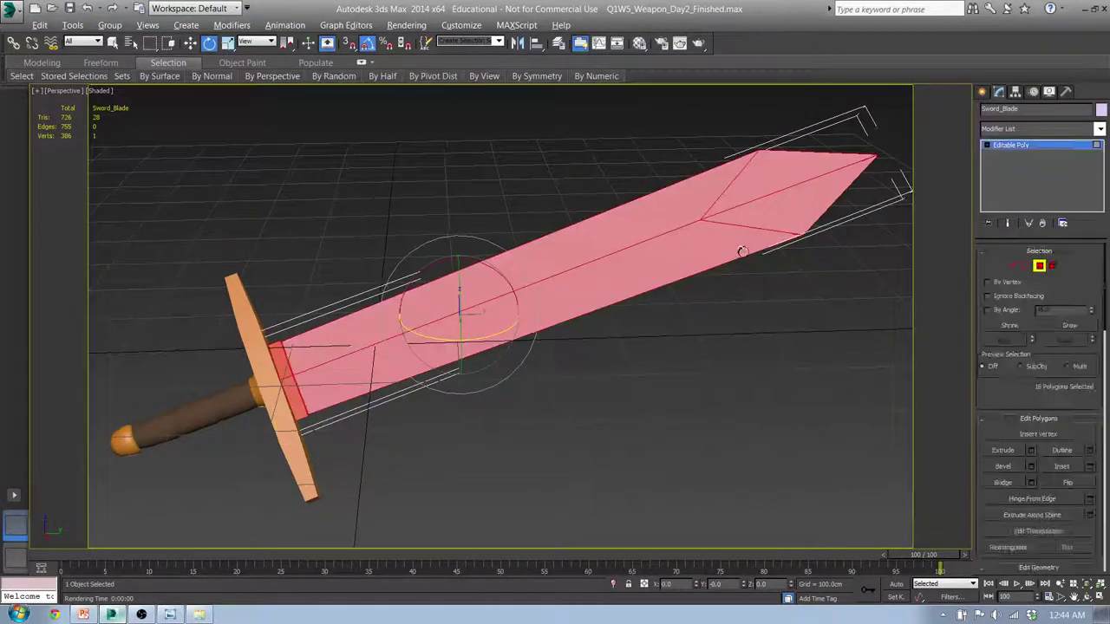
{"action": "left_click", "coordinate": [649, 261]}
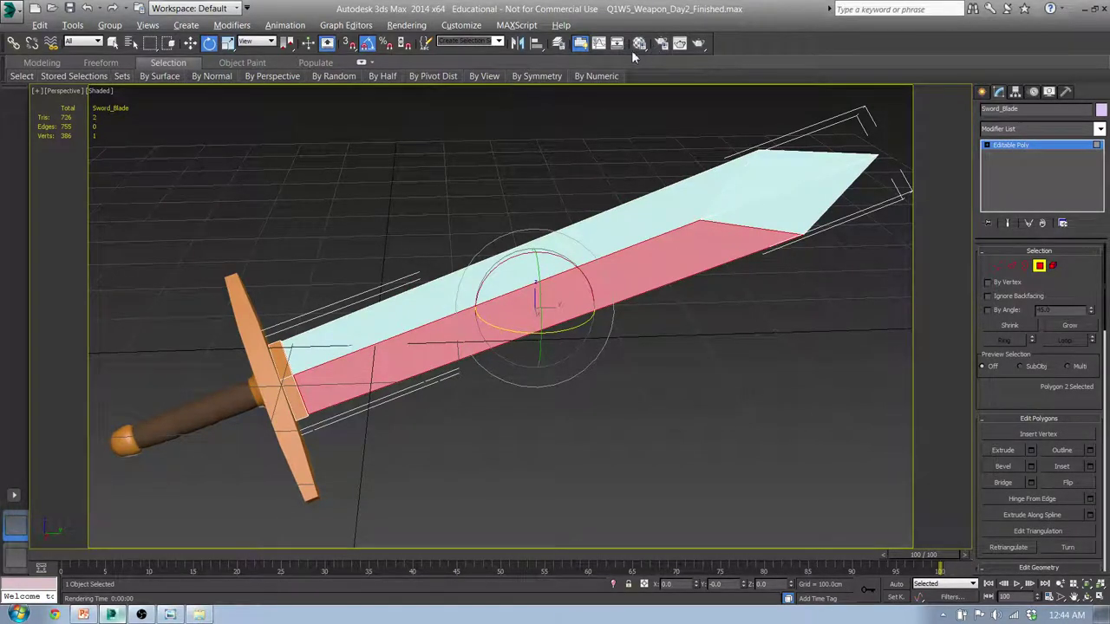
{"action": "left_click", "coordinate": [44, 63]}
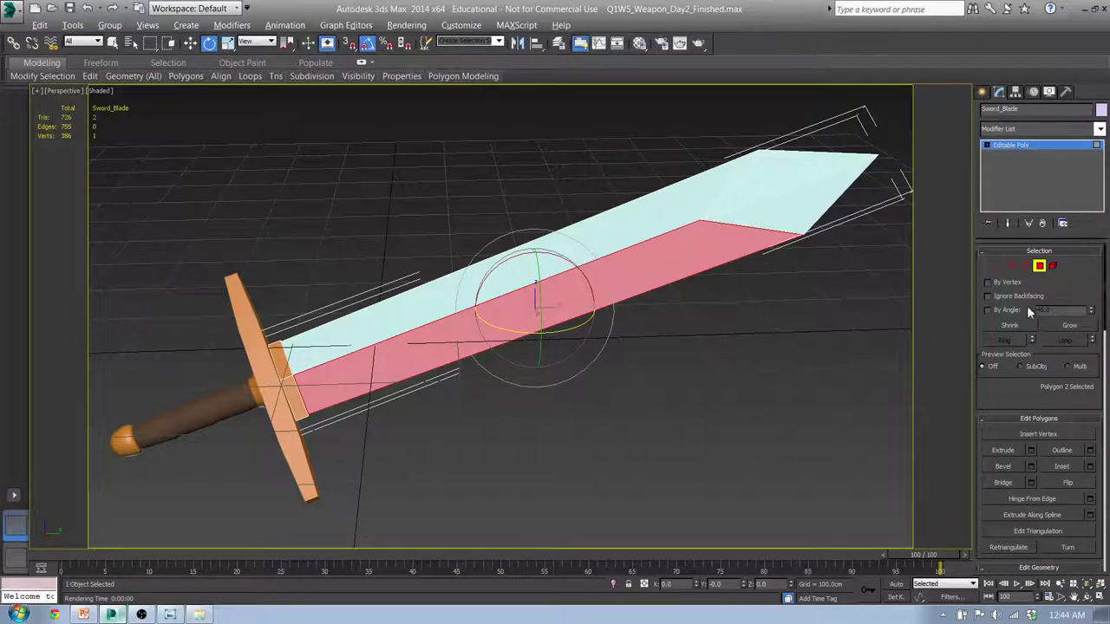
{"action": "scroll", "coordinate": [1040, 390], "scroll_direction": "down", "scroll_amount": 10}
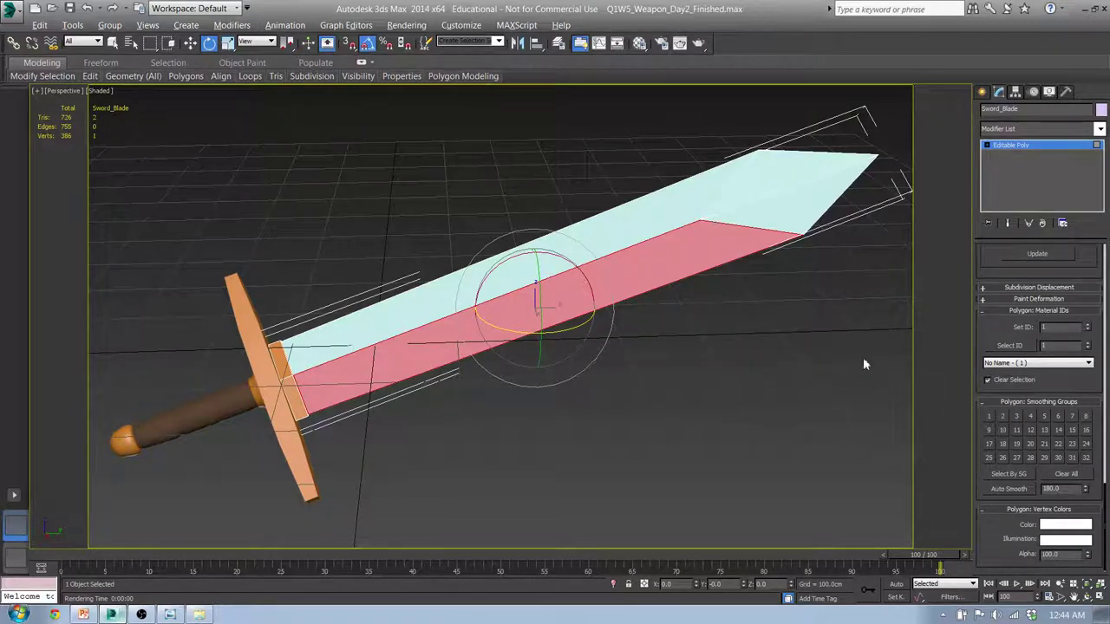
Give the blade's four front faces separate smoothing groups, using 1 for the lower long face, 2 for the upper and 4 for the upper tip.
{"action": "left_click", "coordinate": [787, 205]}
{"action": "left_click", "coordinate": [707, 254]}
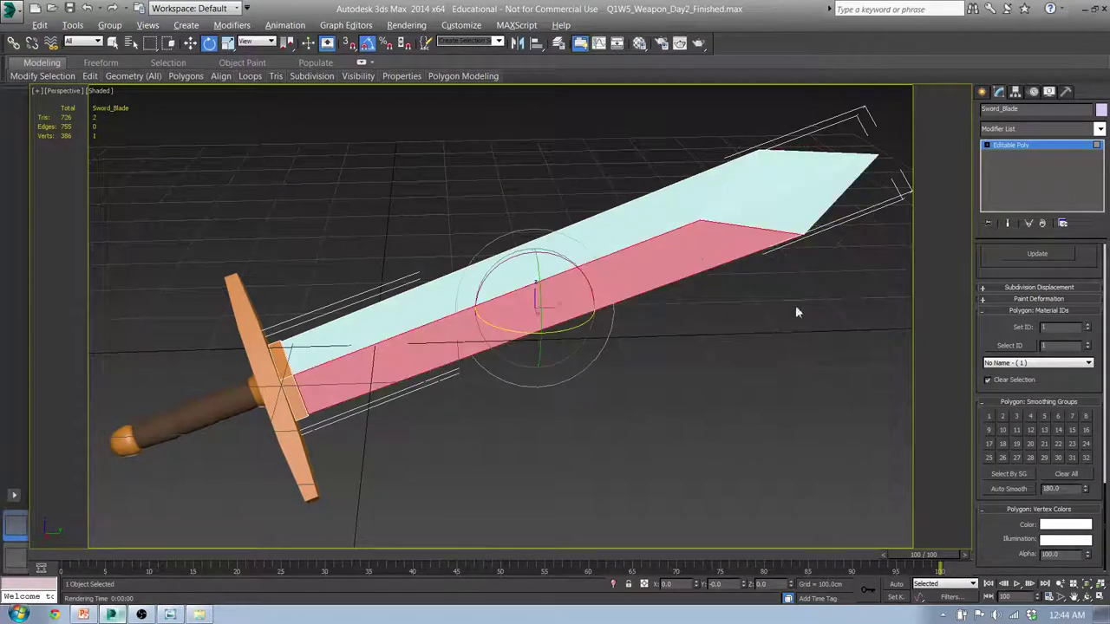
{"action": "left_click", "coordinate": [988, 417]}
{"action": "left_click", "coordinate": [637, 227]}
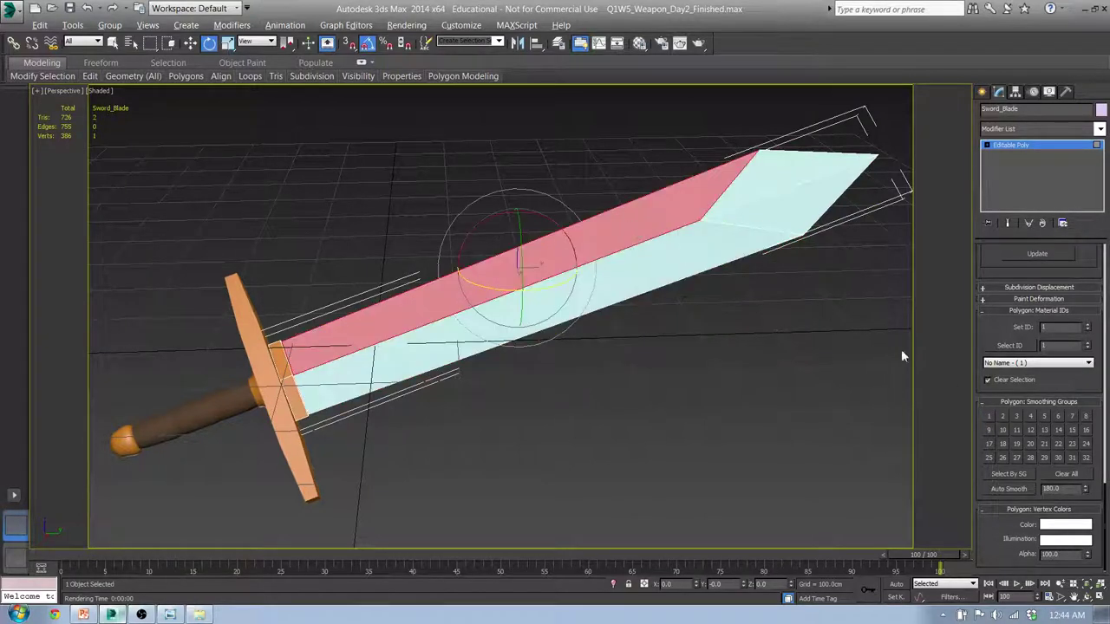
{"action": "left_click", "coordinate": [1003, 418]}
{"action": "left_click", "coordinate": [796, 223]}
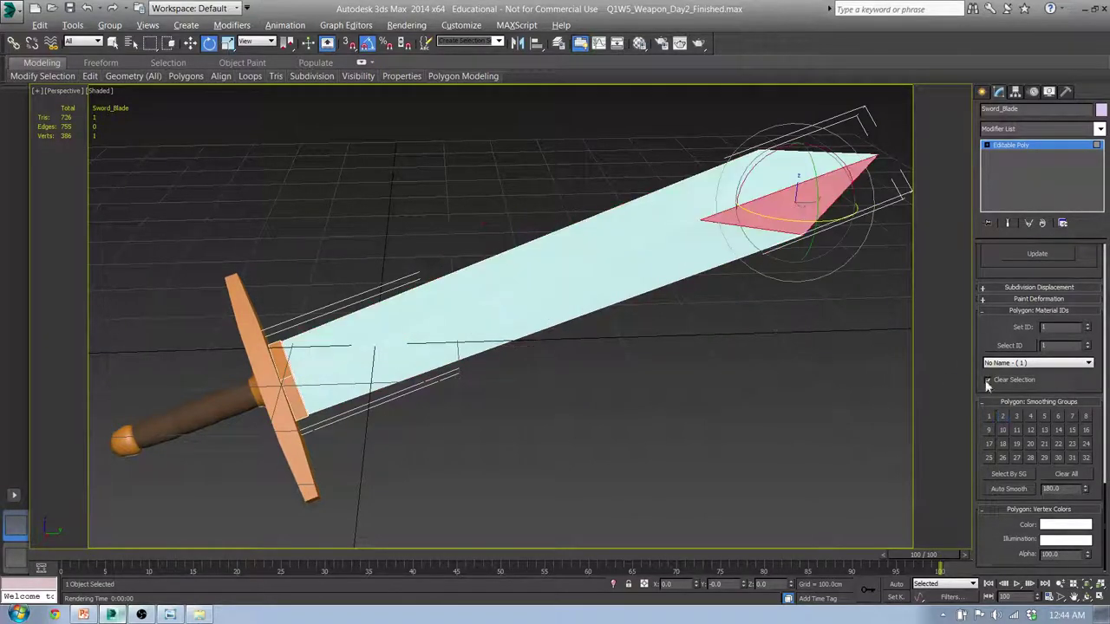
{"action": "left_click", "coordinate": [789, 180]}
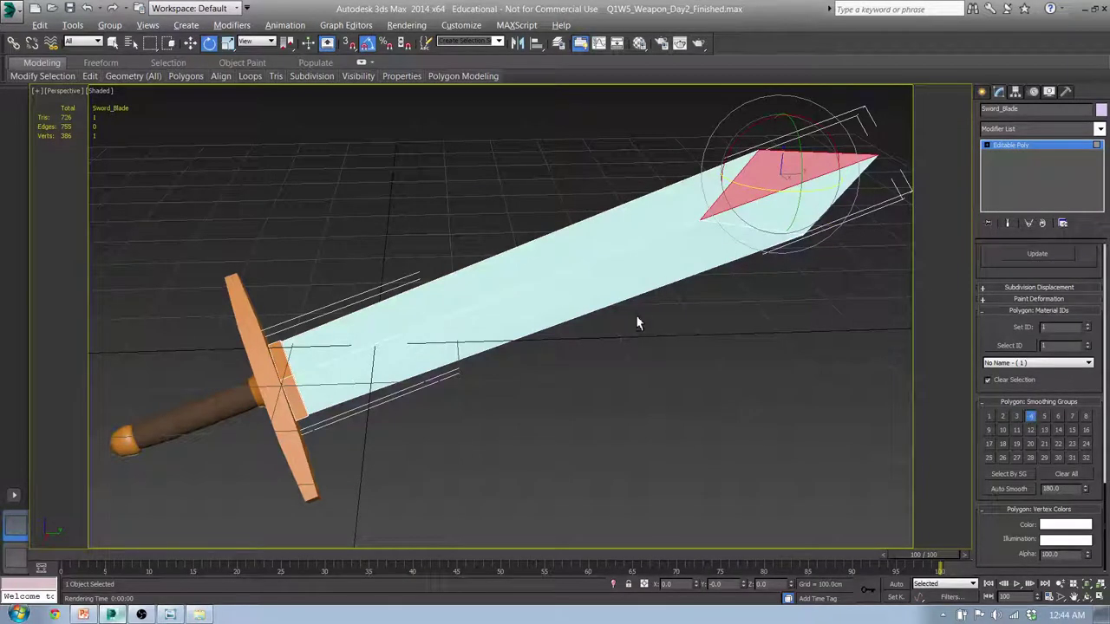
On the blade's opposite side, assign smoothing group 5 to the long faces, 7 to the lower tip face and 8 to the upper tip face.
{"action": "middle_click_drag", "start_coordinate": [637, 323], "coordinate": [619, 184], "text": "alt"}
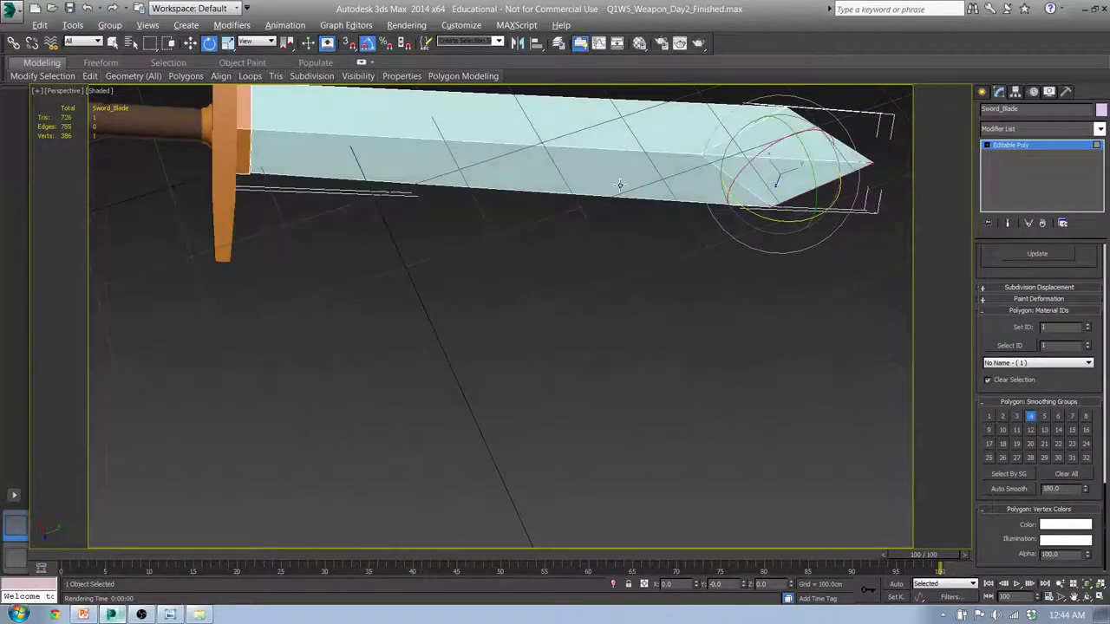
{"action": "left_click", "coordinate": [619, 185]}
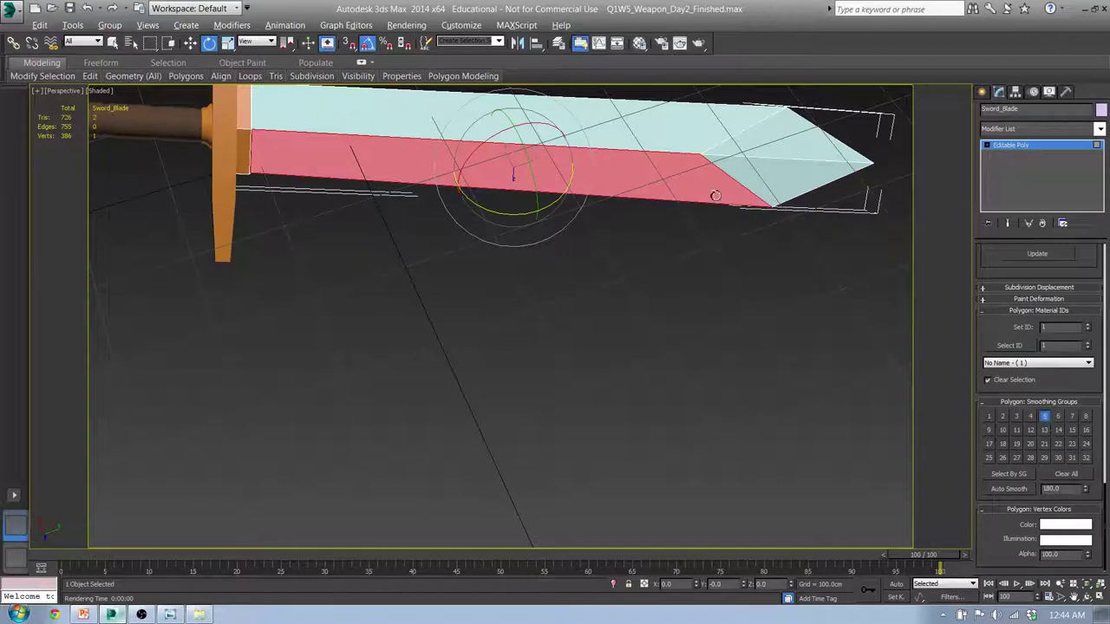
{"action": "left_click", "coordinate": [690, 129]}
{"action": "left_click", "coordinate": [1045, 415]}
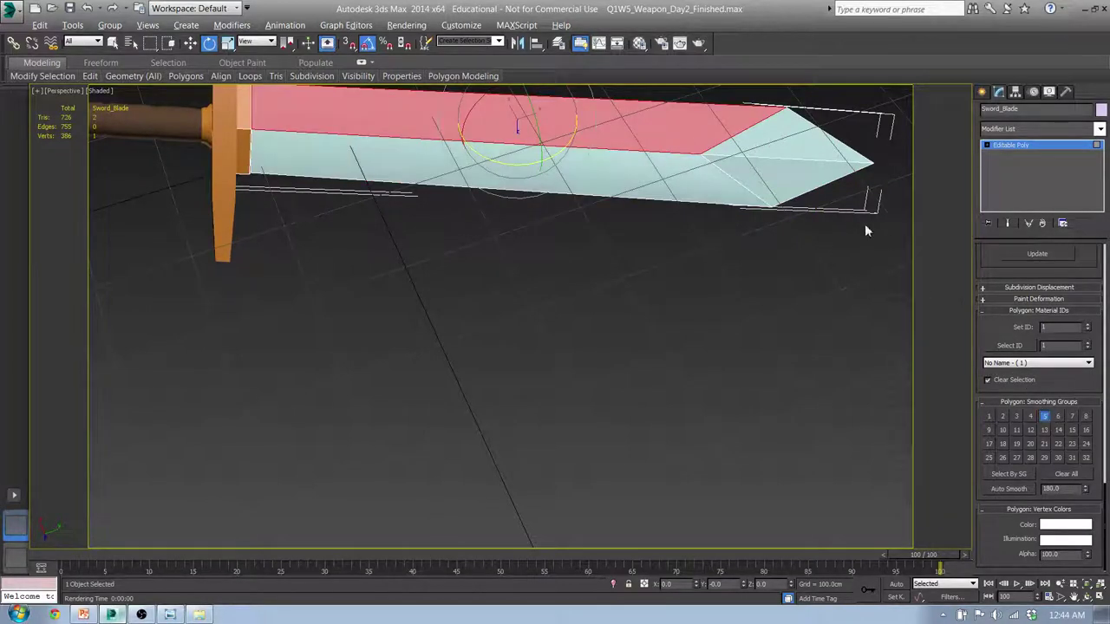
{"action": "left_click", "coordinate": [776, 184]}
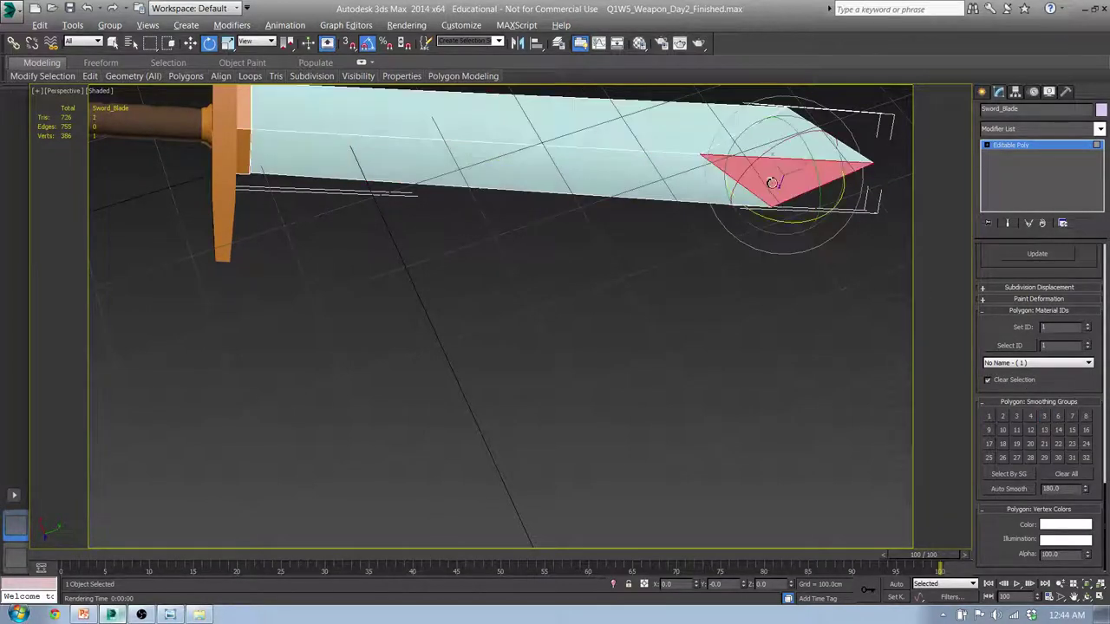
{"action": "left_click", "coordinate": [1074, 417]}
{"action": "left_click", "coordinate": [795, 151]}
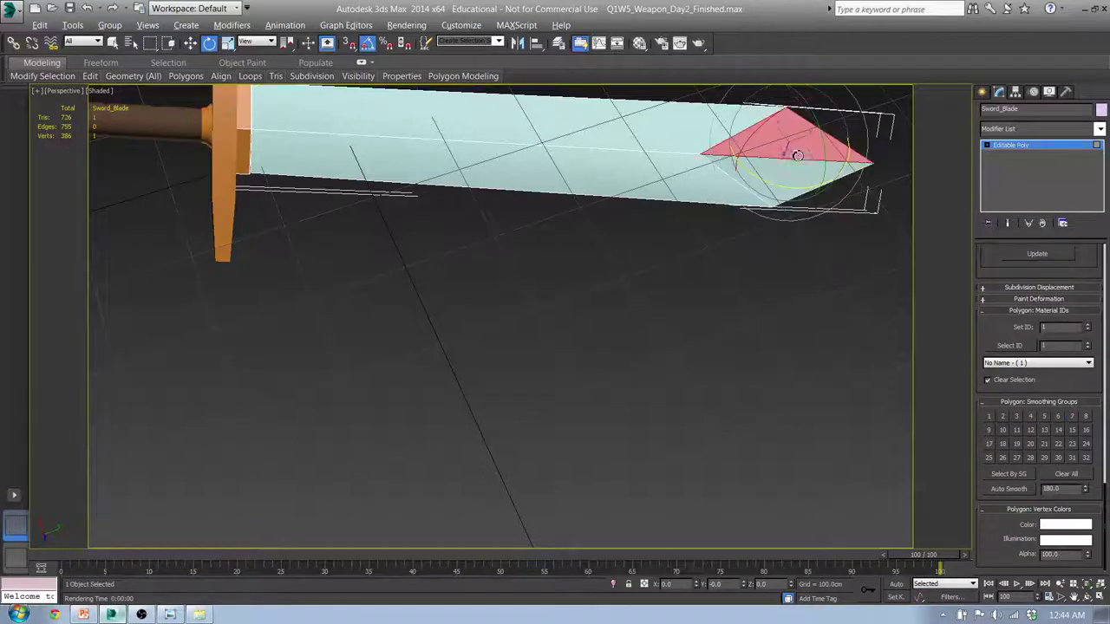
{"action": "left_click", "coordinate": [1085, 417]}
Return to the raised front view of the whole sword and render it to check the blade's shading.
{"action": "middle_click_drag", "start_coordinate": [719, 252], "coordinate": [706, 382], "text": "alt"}
{"action": "middle_click_drag", "start_coordinate": [699, 303], "coordinate": [731, 346]}
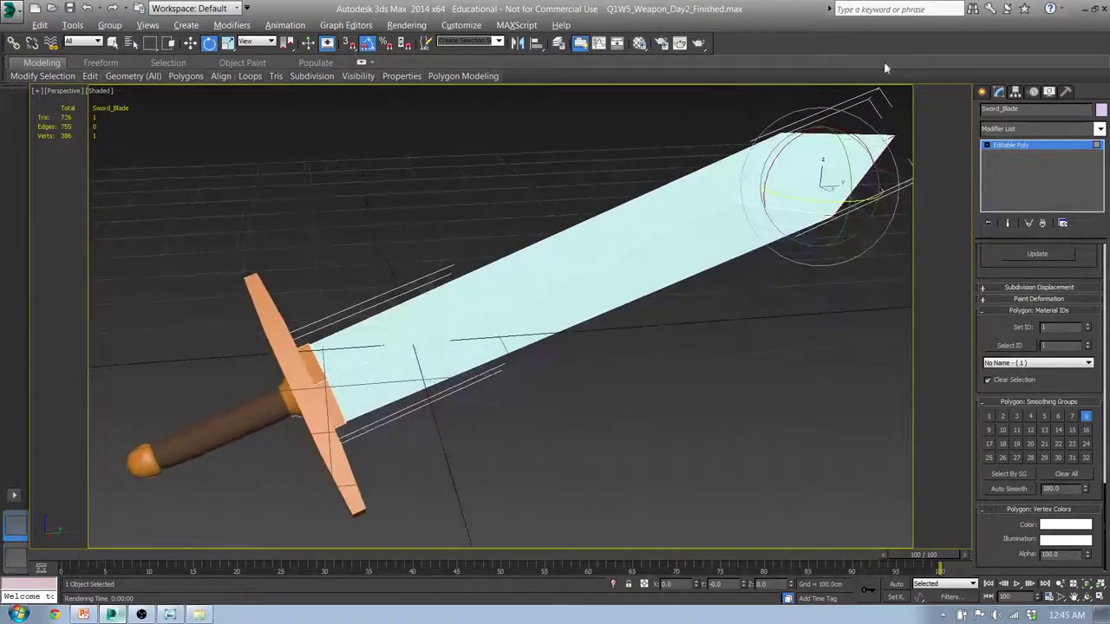
{"action": "left_click", "coordinate": [701, 44]}
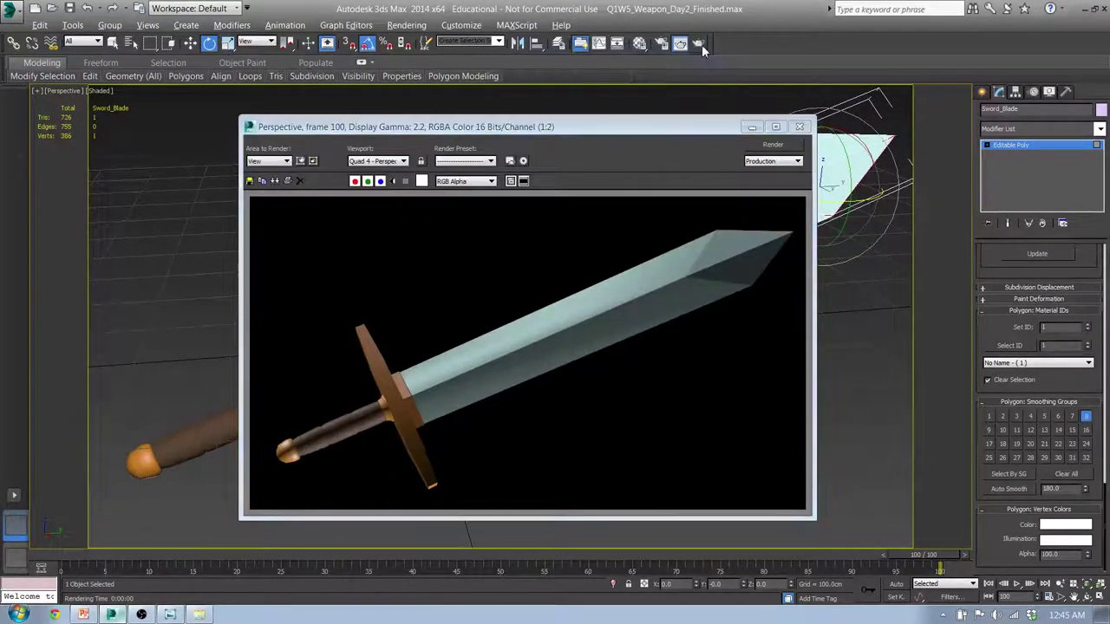
{"action": "left_click", "coordinate": [800, 127]}
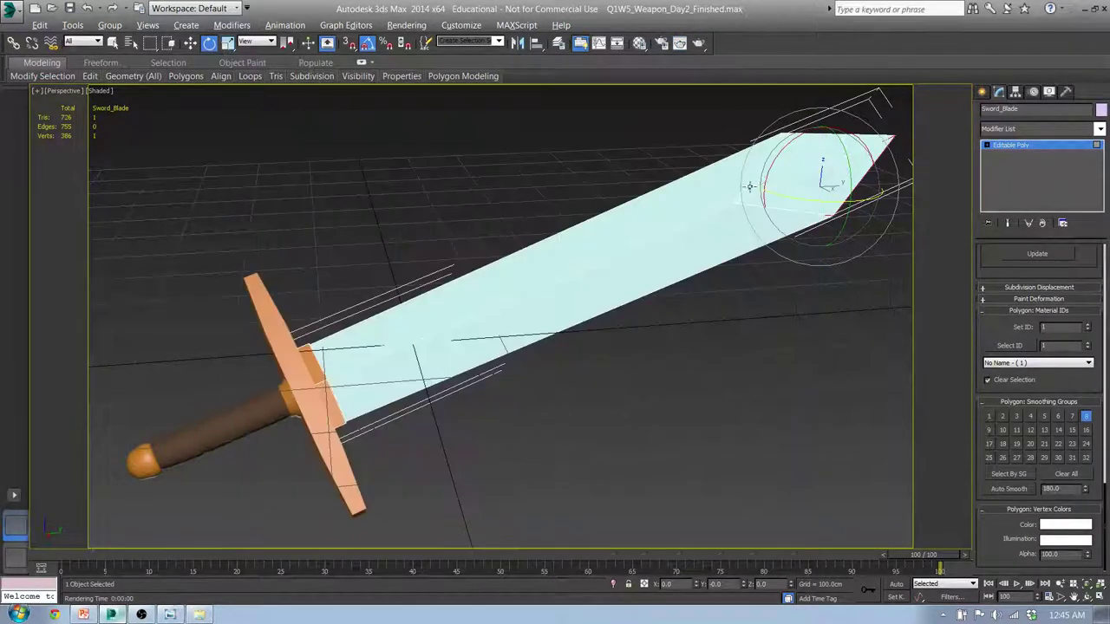
Reframe the sword from a lower, closer angle nearer the pommel and render that view.
{"action": "middle_click_drag", "start_coordinate": [749, 187], "coordinate": [712, 211], "text": "alt"}
{"action": "left_click", "coordinate": [1061, 585]}
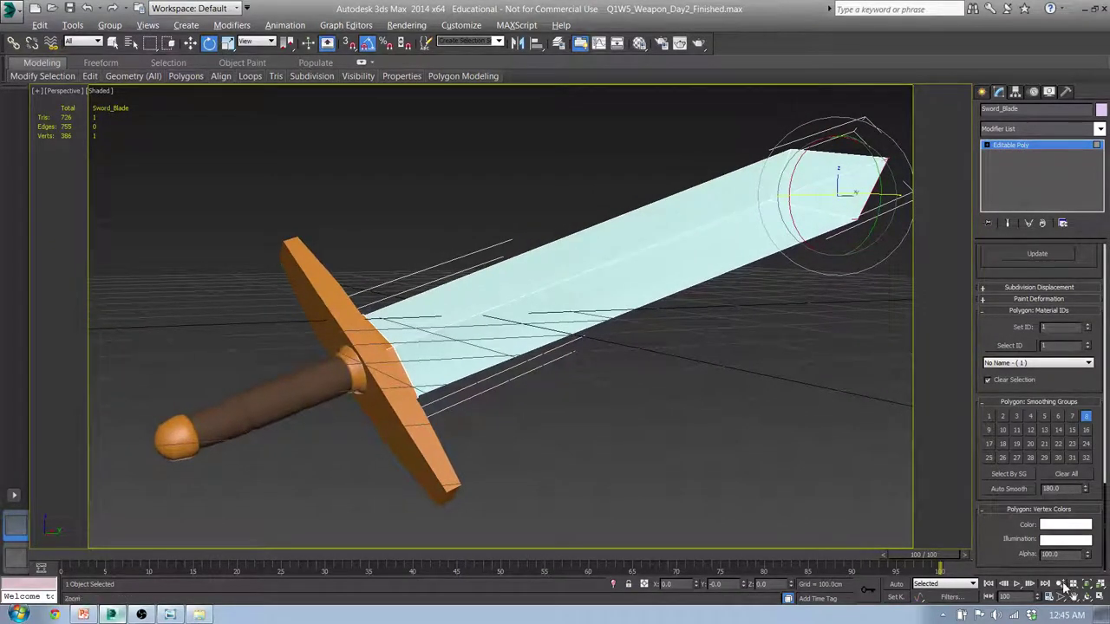
{"action": "left_click_drag", "start_coordinate": [824, 408], "coordinate": [837, 341]}
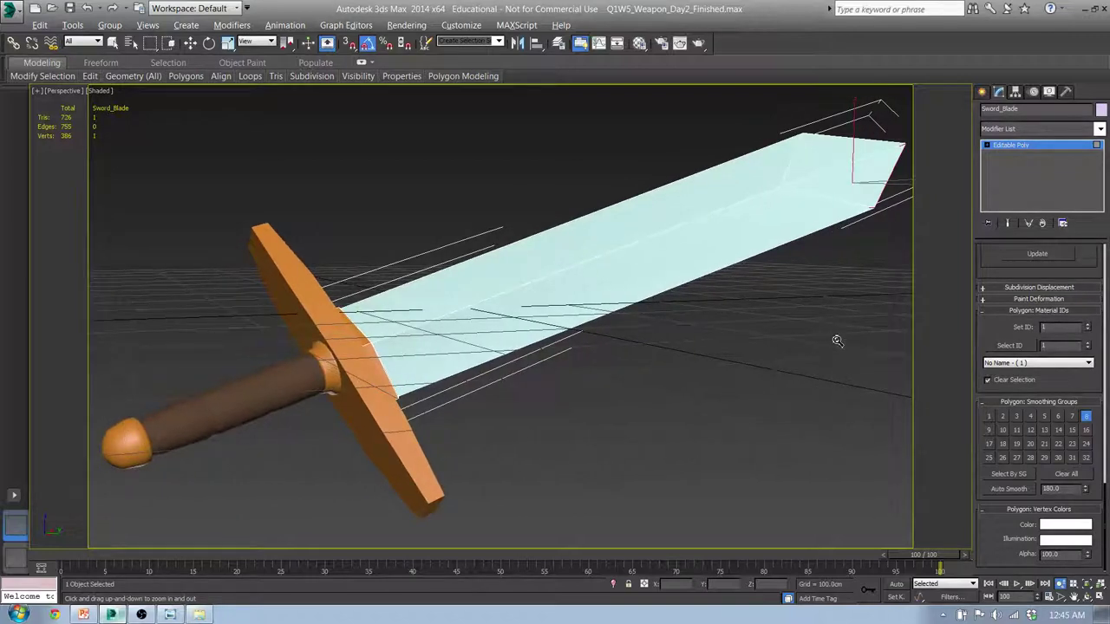
{"action": "left_click", "coordinate": [701, 44]}
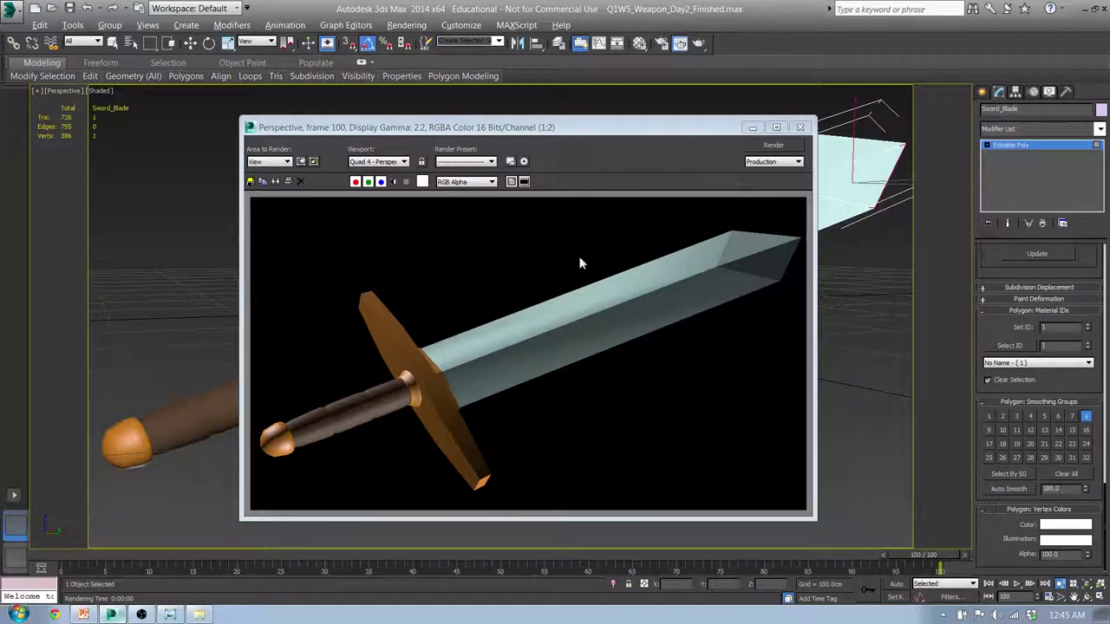
Save the rendered image as Q1W5_Day2_TN.png in the YouTube Files folder and close the render.
{"action": "left_click", "coordinate": [251, 183]}
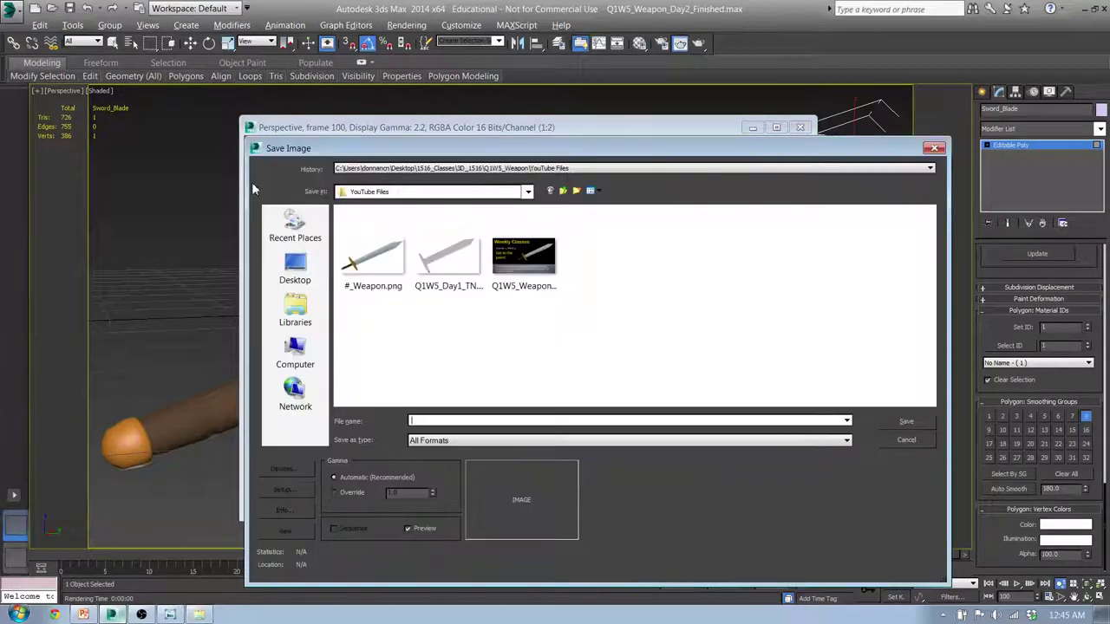
{"action": "left_click", "coordinate": [458, 293]}
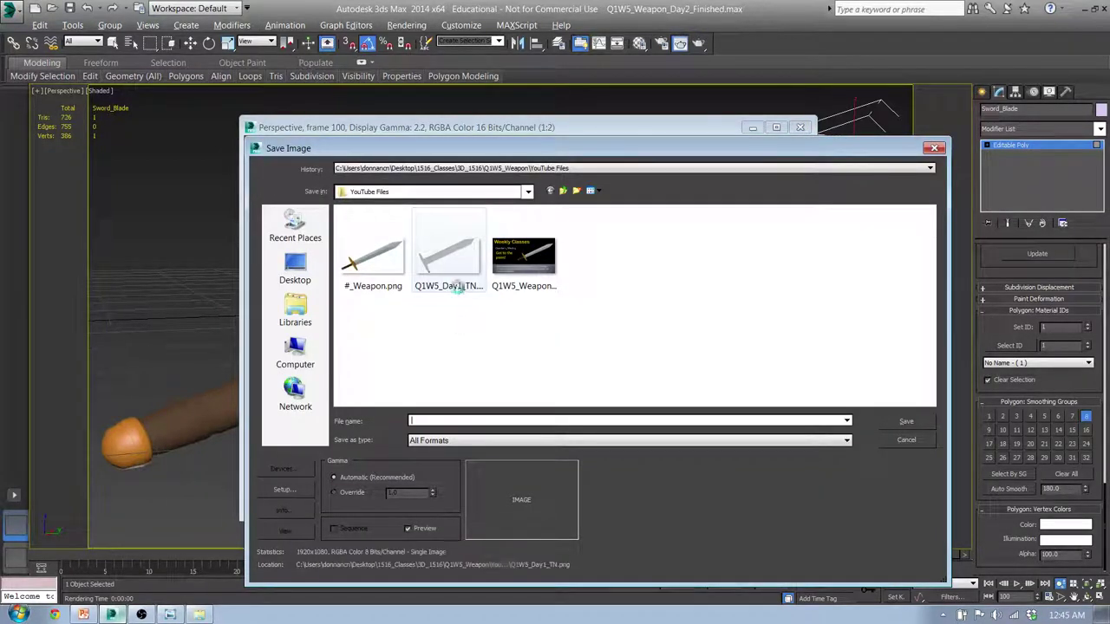
{"action": "double_click", "coordinate": [449, 420]}
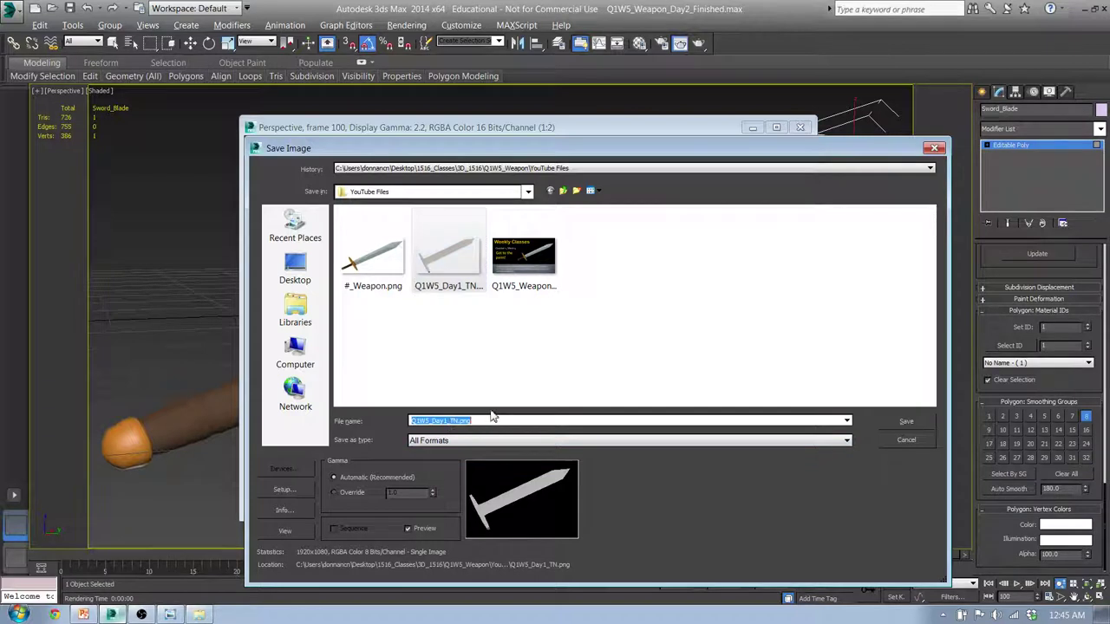
{"action": "left_click", "coordinate": [448, 421]}
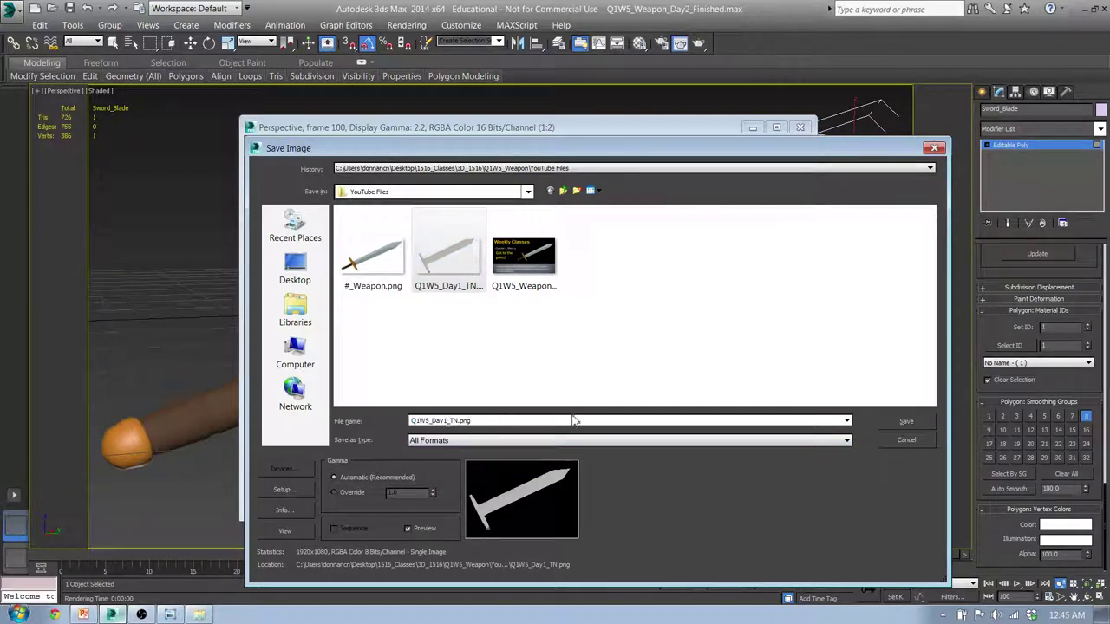
{"action": "type", "text": "2"}
{"action": "left_click", "coordinate": [901, 423]}
{"action": "left_click", "coordinate": [353, 295]}
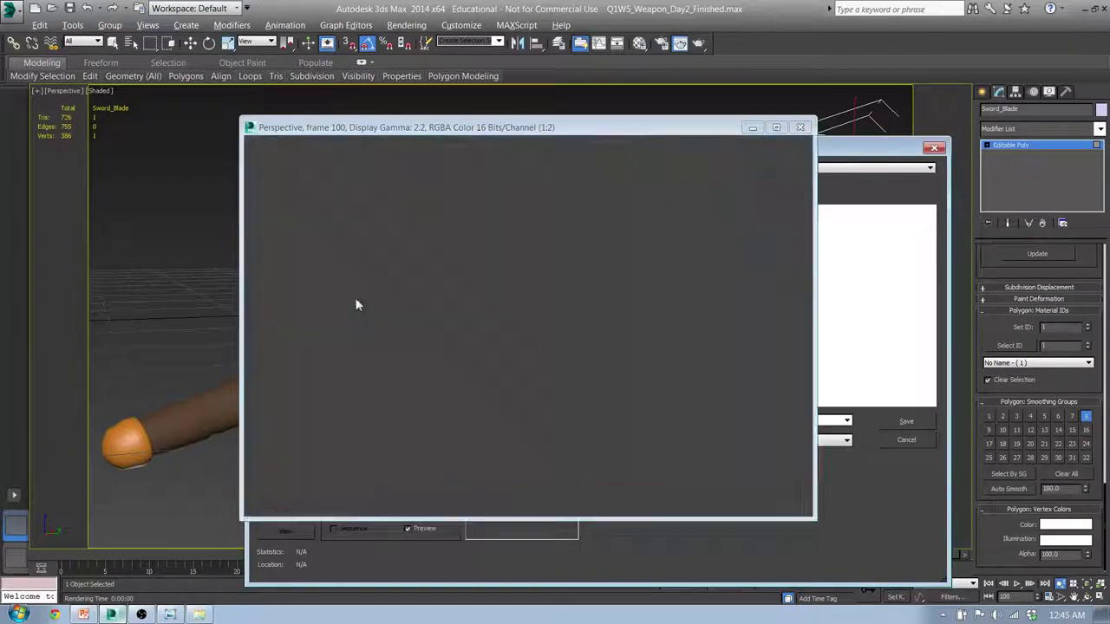
{"action": "left_click", "coordinate": [801, 128]}
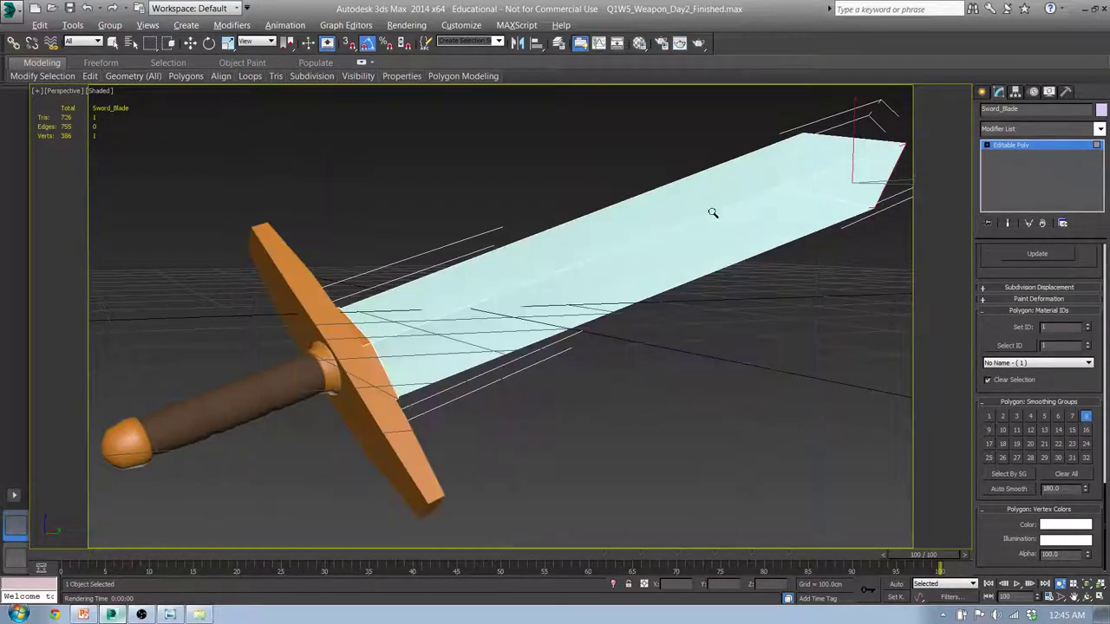
{"action": "middle_click_drag", "start_coordinate": [535, 218], "coordinate": [520, 270], "text": "alt"}
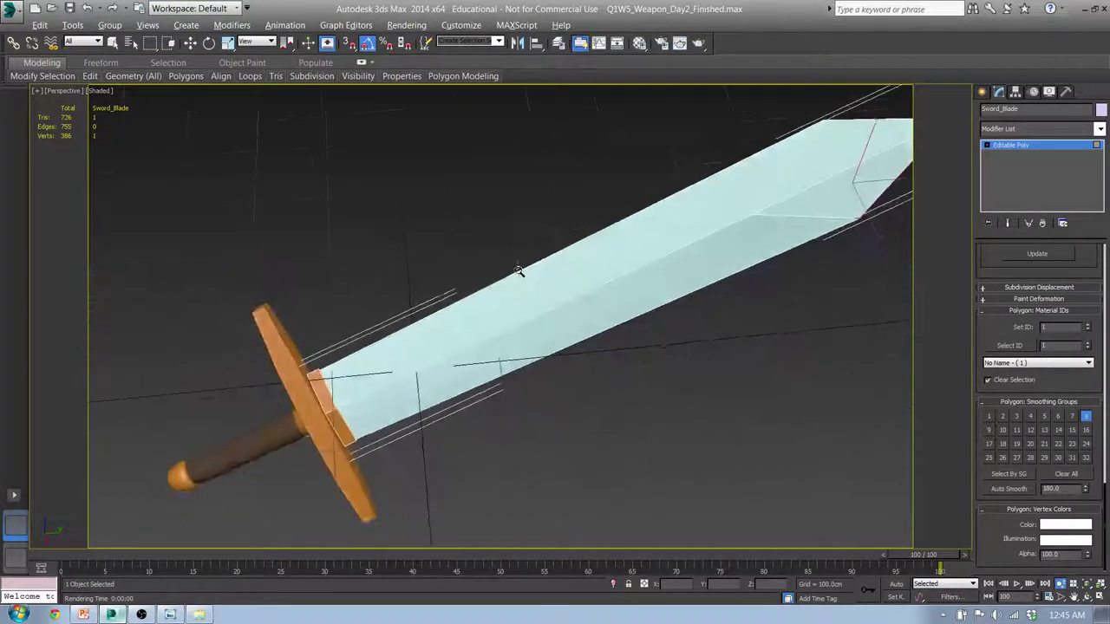
{"action": "middle_click_drag", "start_coordinate": [800, 251], "coordinate": [725, 260], "text": "alt"}
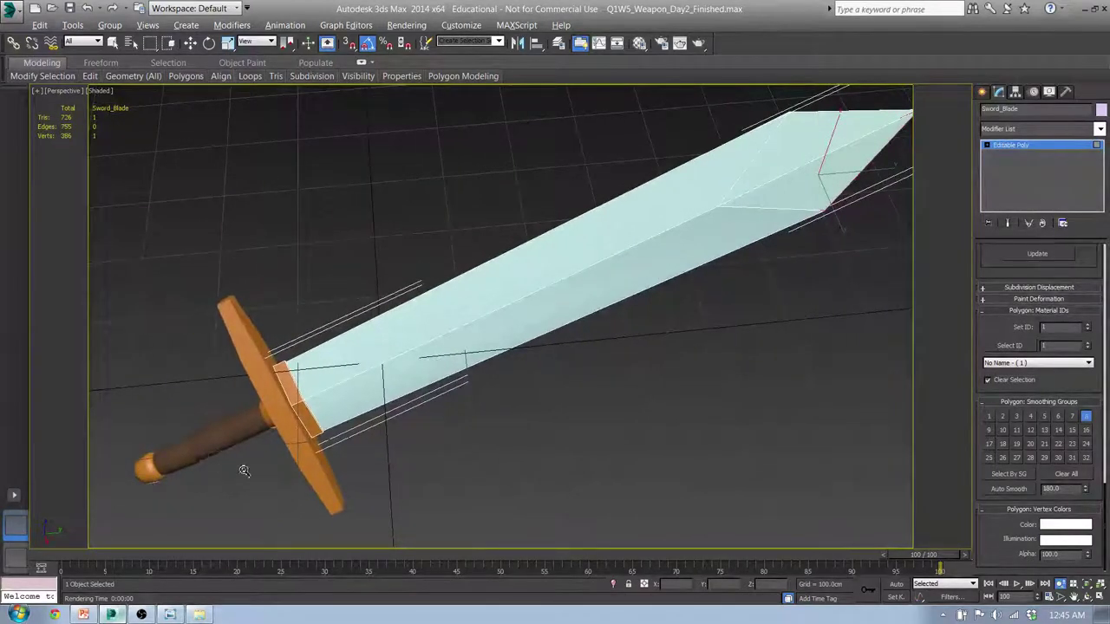
Inspect the finished sword from several angles, including close views of where the blade meets the cross guard.
{"action": "middle_click_drag", "start_coordinate": [290, 422], "coordinate": [278, 444], "text": "alt"}
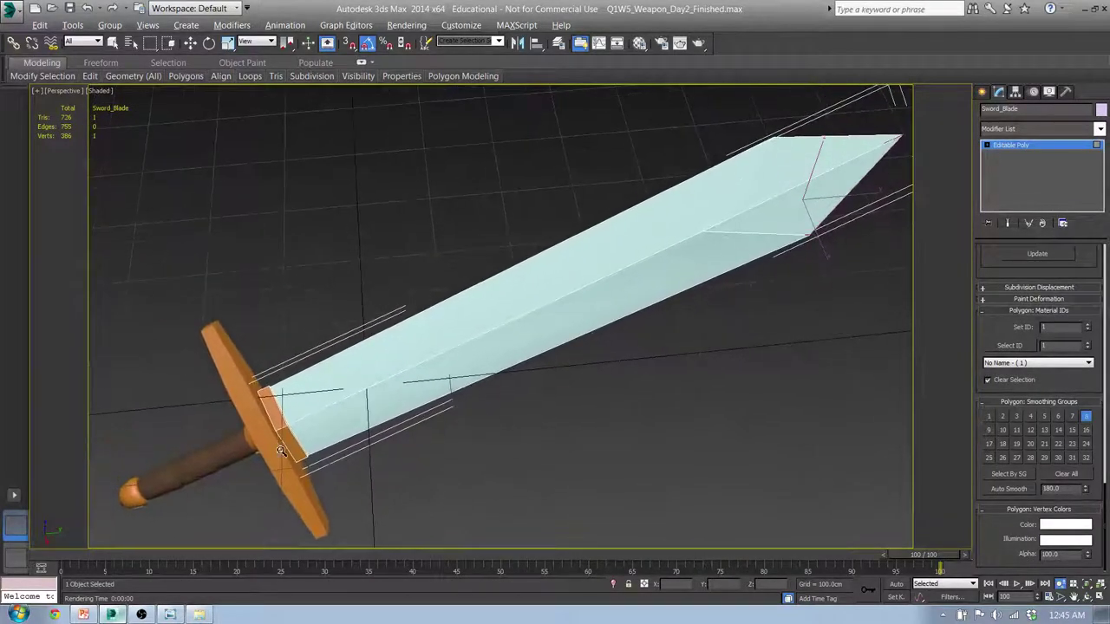
{"action": "scroll", "coordinate": [275, 420], "scroll_direction": "up", "scroll_amount": 4}
{"action": "scroll", "coordinate": [276, 406], "scroll_direction": "up", "scroll_amount": 2}
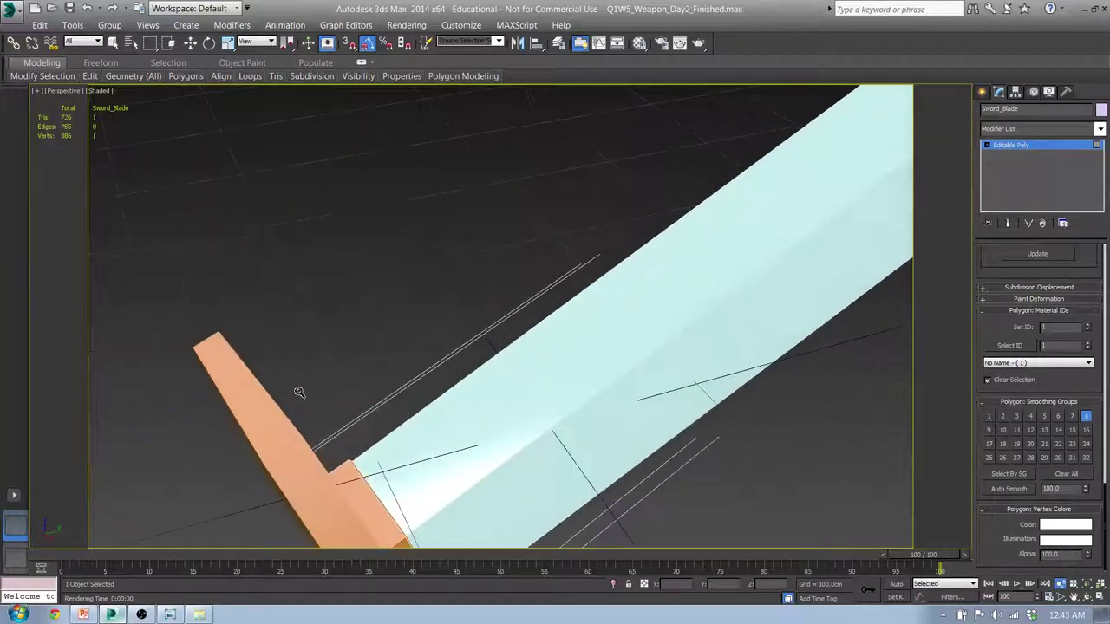
{"action": "scroll", "coordinate": [298, 389], "scroll_direction": "down", "scroll_amount": 6}
{"action": "middle_click_drag", "start_coordinate": [280, 451], "coordinate": [281, 457], "text": "alt"}
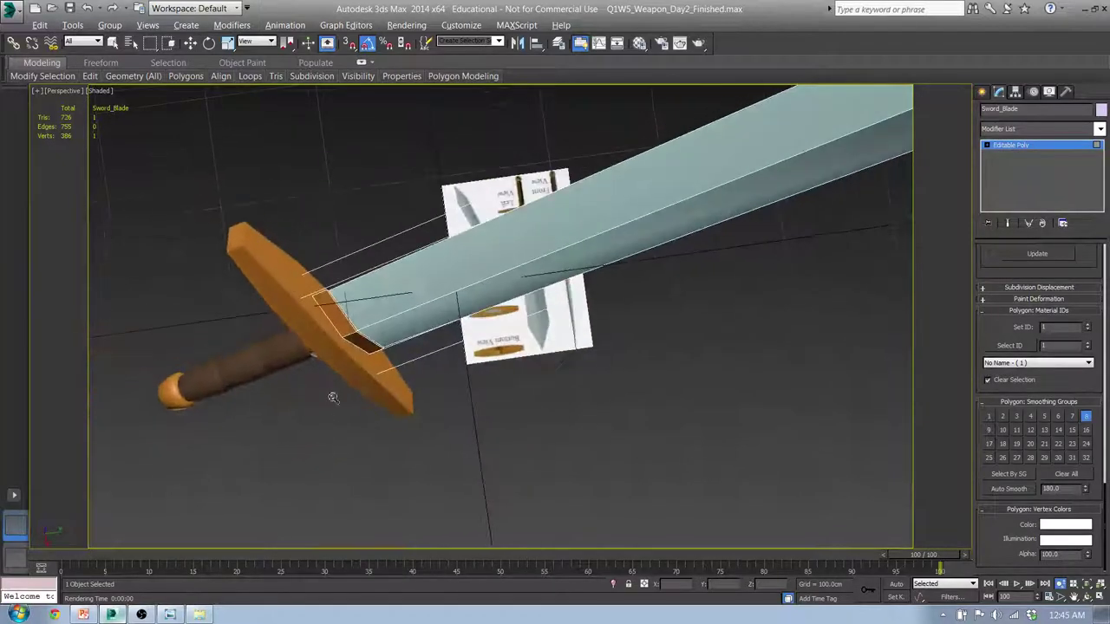
{"action": "scroll", "coordinate": [335, 348], "scroll_direction": "up", "scroll_amount": 3}
{"action": "middle_click_drag", "start_coordinate": [335, 327], "coordinate": [340, 260]}
{"action": "scroll", "coordinate": [356, 302], "scroll_direction": "up", "scroll_amount": 2}
{"action": "scroll", "coordinate": [340, 260], "scroll_direction": "up", "scroll_amount": 1}
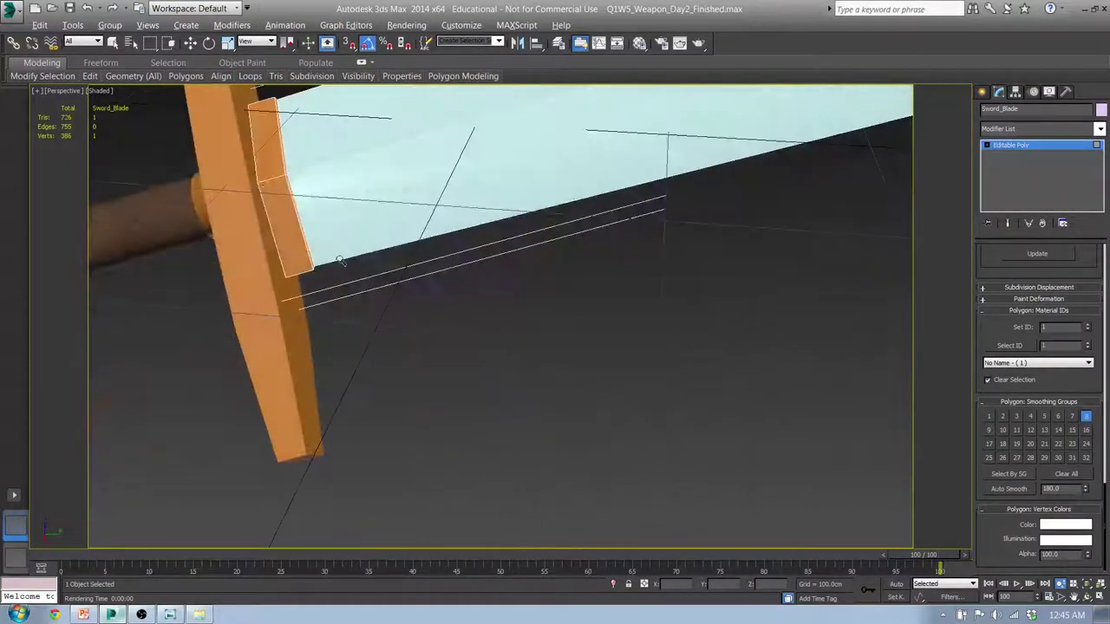
{"action": "scroll", "coordinate": [295, 254], "scroll_direction": "down", "scroll_amount": 5}
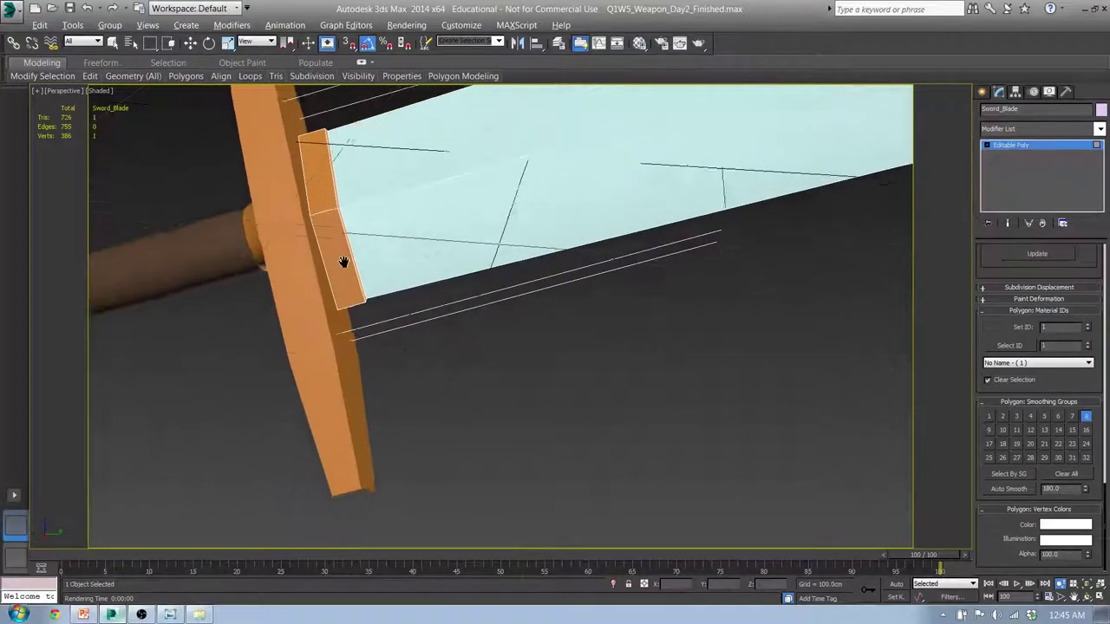
{"action": "scroll", "coordinate": [375, 273], "scroll_direction": "down", "scroll_amount": 4}
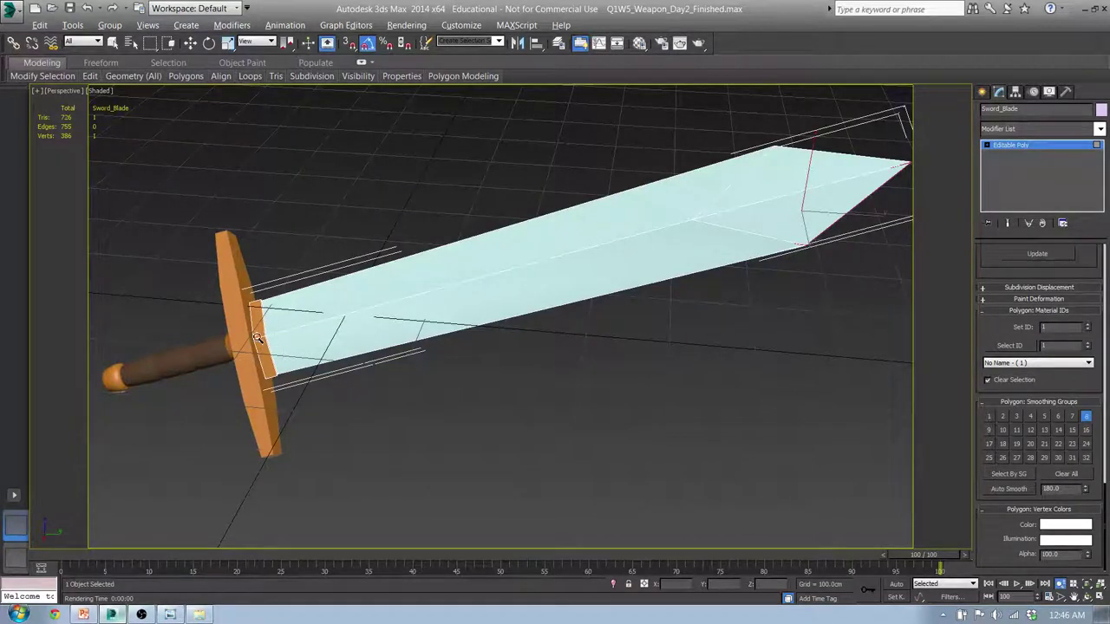
{"action": "scroll", "coordinate": [263, 334], "scroll_direction": "up", "scroll_amount": 3}
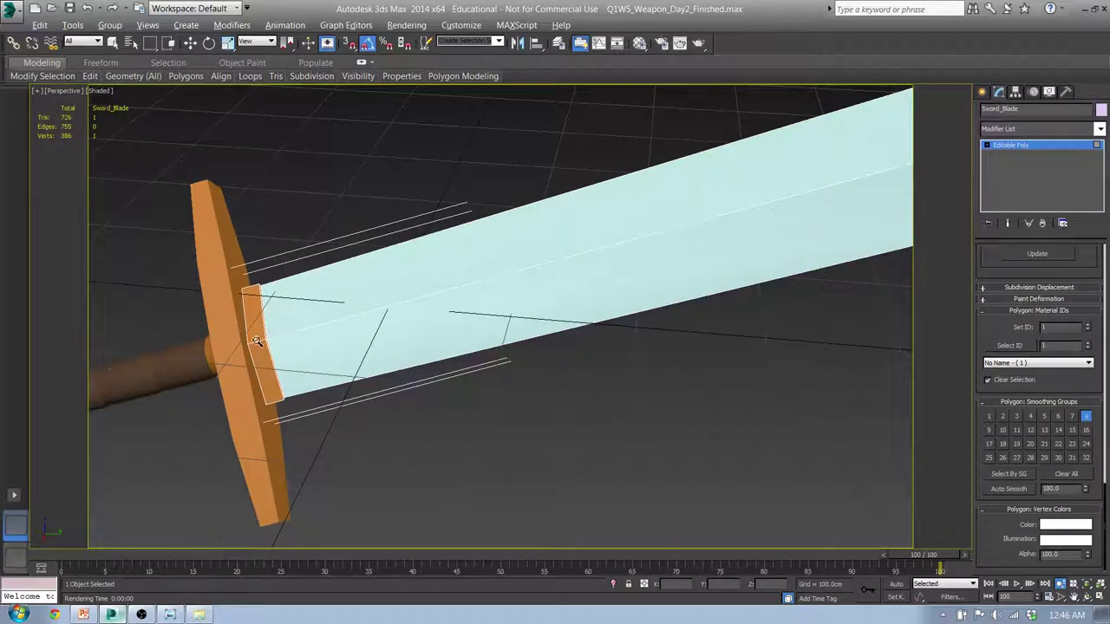
{"action": "scroll", "coordinate": [256, 343], "scroll_direction": "down", "scroll_amount": 4}
{"action": "scroll", "coordinate": [244, 361], "scroll_direction": "up", "scroll_amount": 2}
{"action": "middle_click_drag", "start_coordinate": [244, 361], "coordinate": [291, 353]}
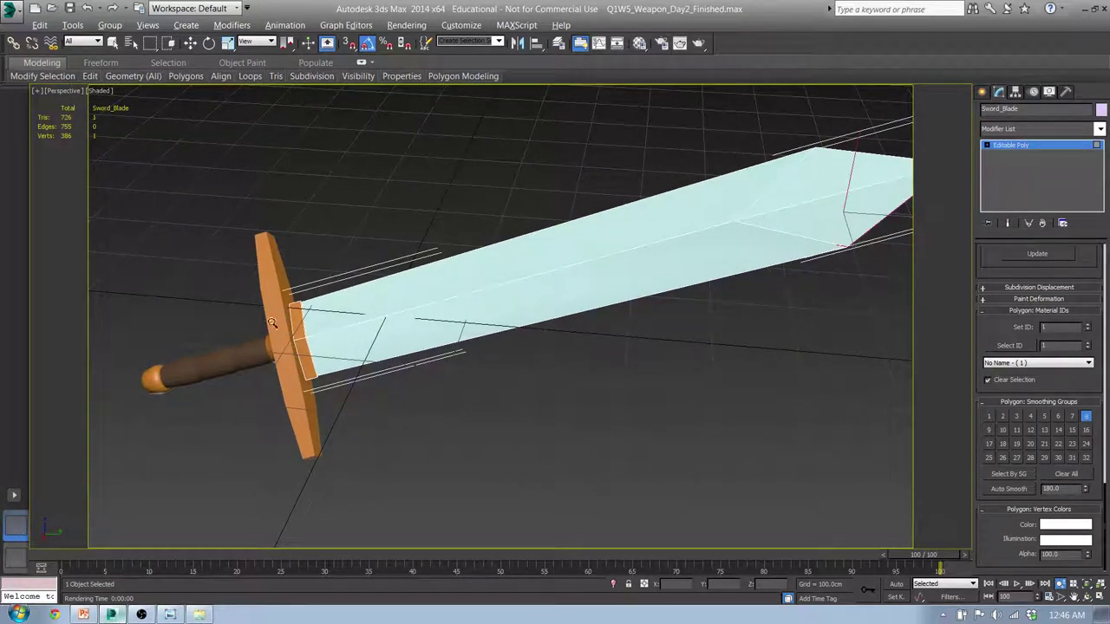
{"action": "middle_click_drag", "start_coordinate": [240, 379], "coordinate": [328, 284], "text": "alt"}
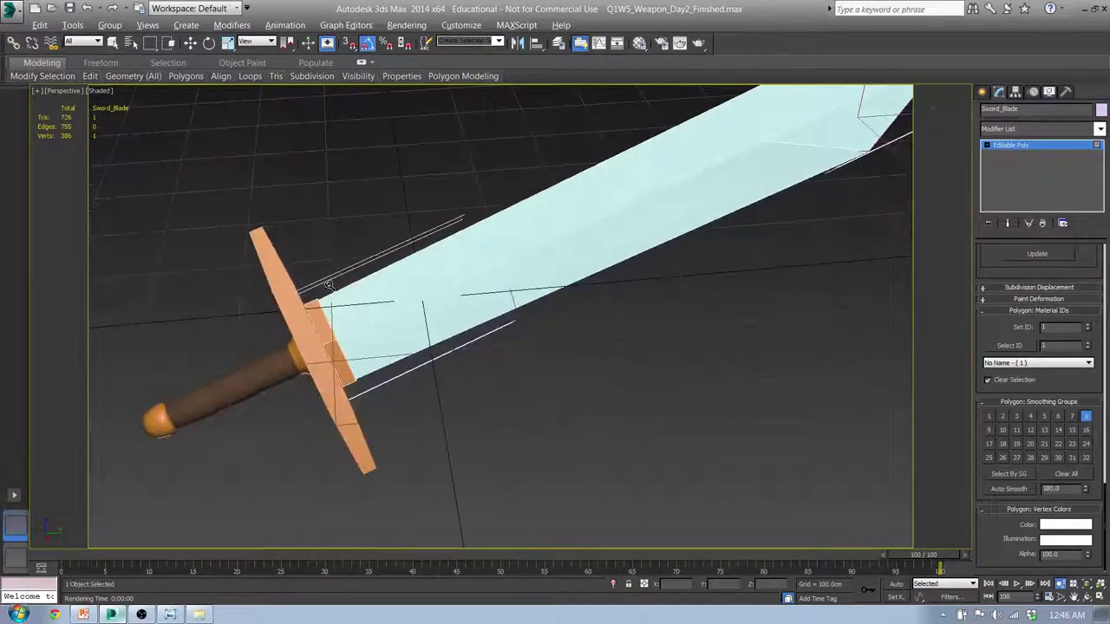
Switch to Q1W5_Weapon.pptx in PowerPoint, read the Quarter 1, Week 5 (Extensions) slide alongside the sword model, and return to 3ds Max.
{"action": "left_click", "coordinate": [83, 615]}
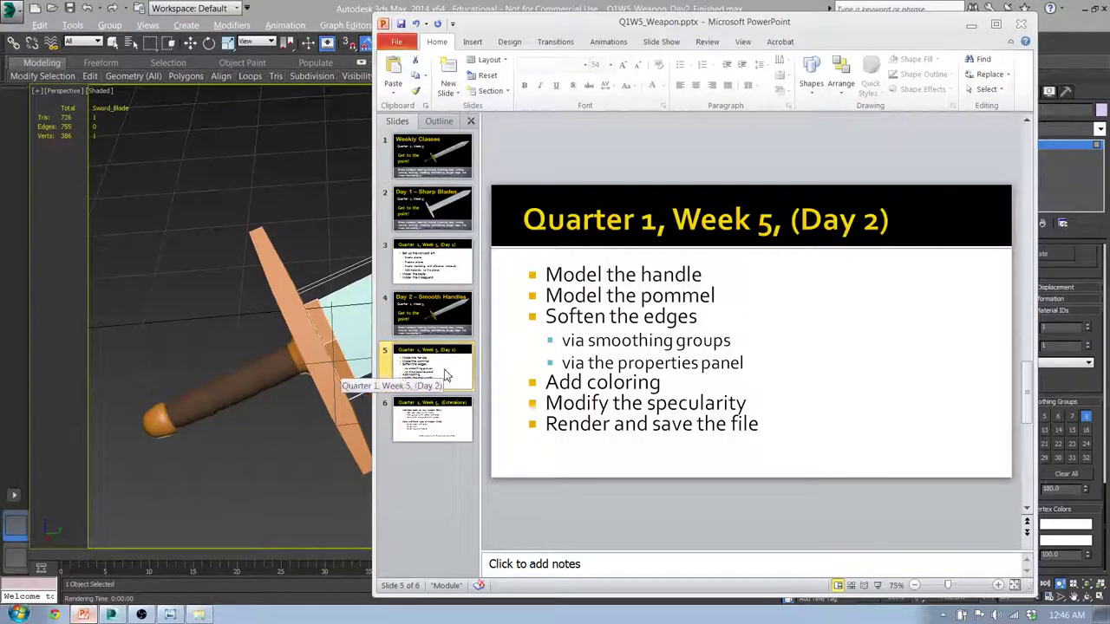
{"action": "left_click", "coordinate": [432, 420]}
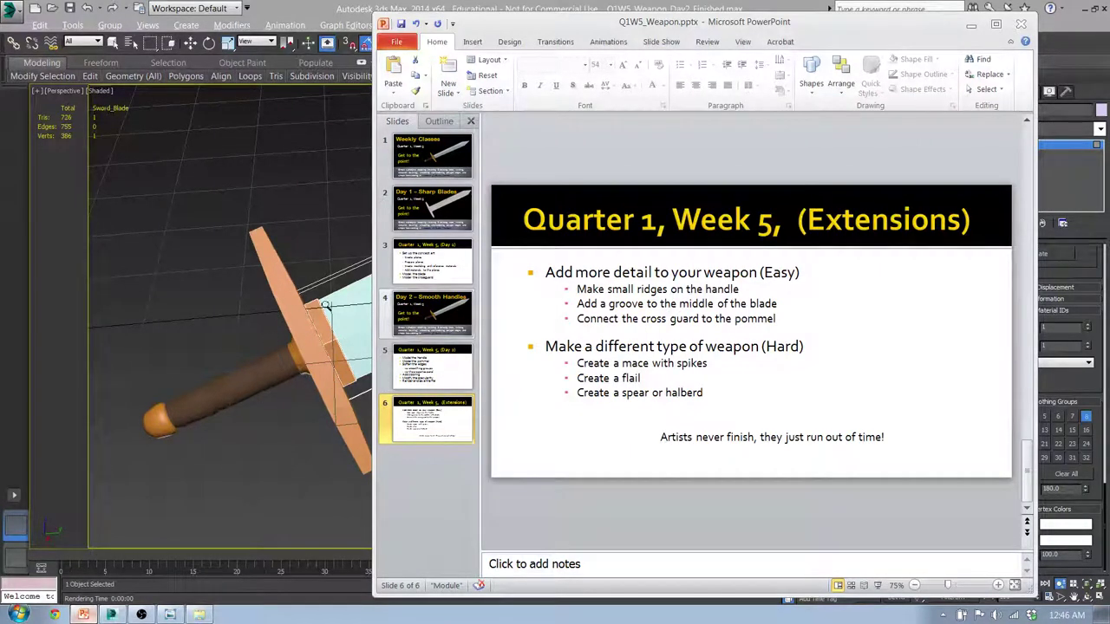
{"action": "mouse_move", "coordinate": [321, 285]}
{"action": "middle_mouse_down"}
{"action": "mouse_move", "coordinate": [292, 297]}
{"action": "mouse_move", "coordinate": [305, 293]}
{"action": "middle_mouse_up"}
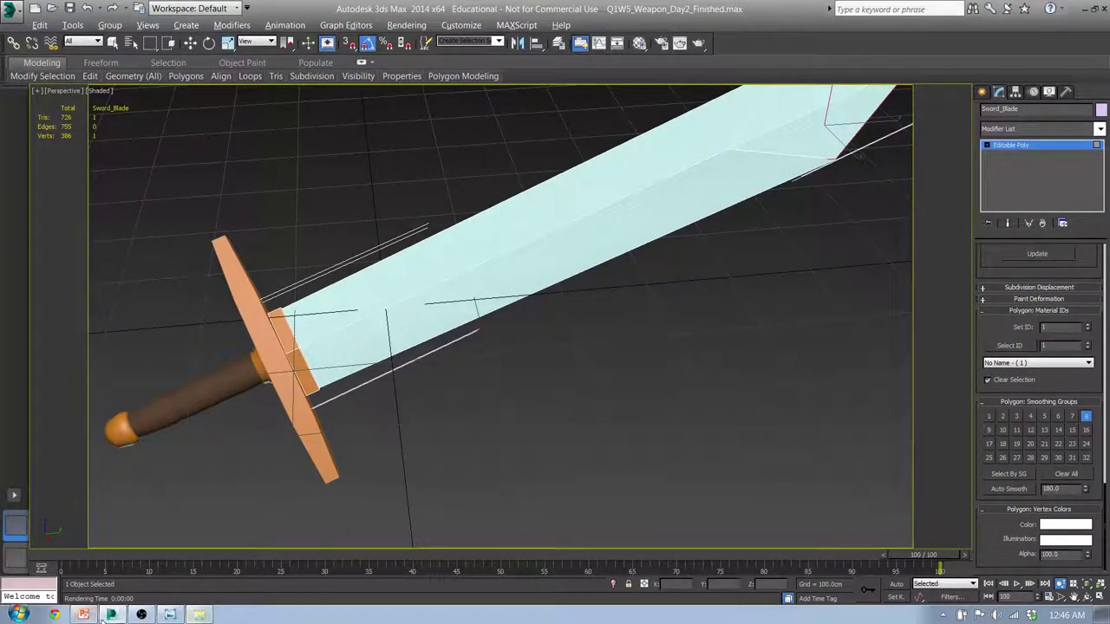
{"action": "left_click", "coordinate": [84, 615]}
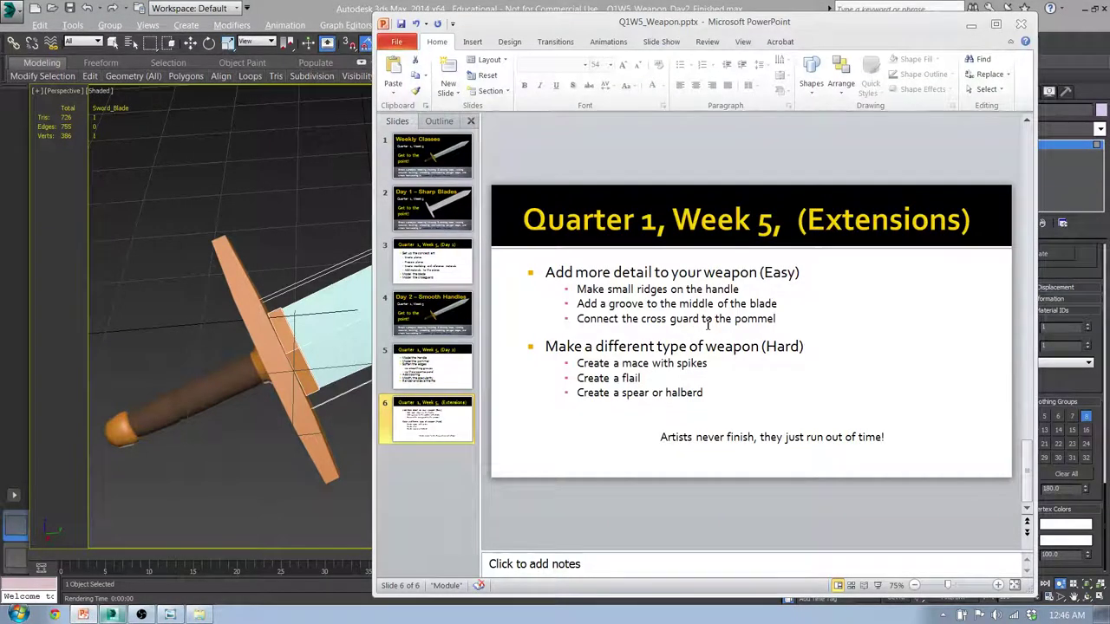
{"action": "middle_click_drag", "start_coordinate": [337, 319], "coordinate": [328, 356]}
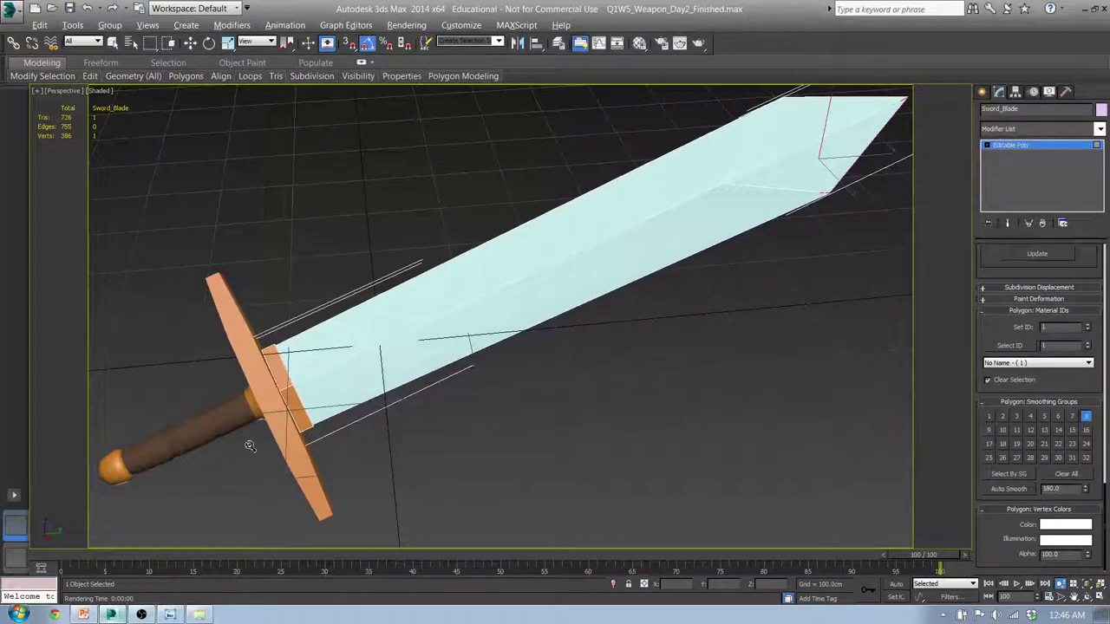